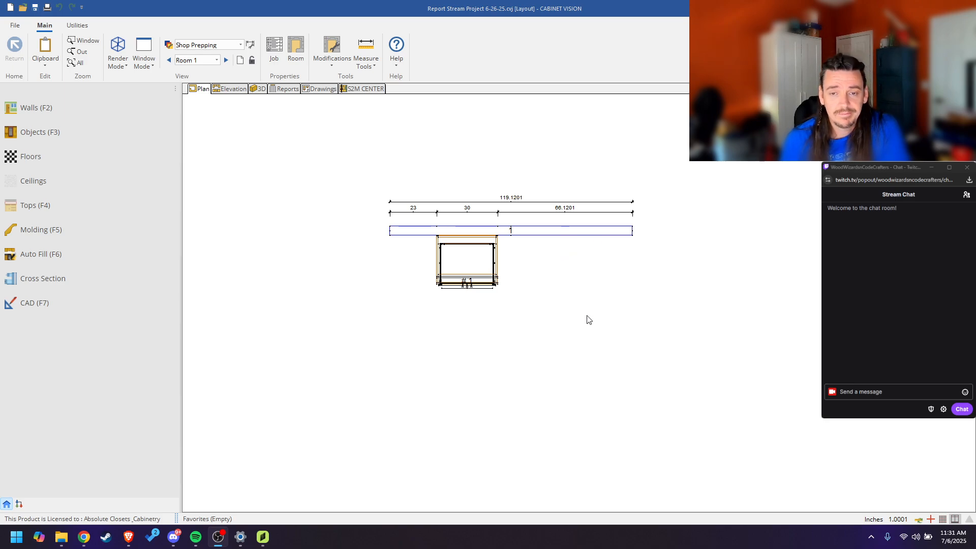
Step: Set the length of Room 1's wall to 120 inches by moving its right endpoint
{"action": "left_click", "coordinate": [579, 235]}
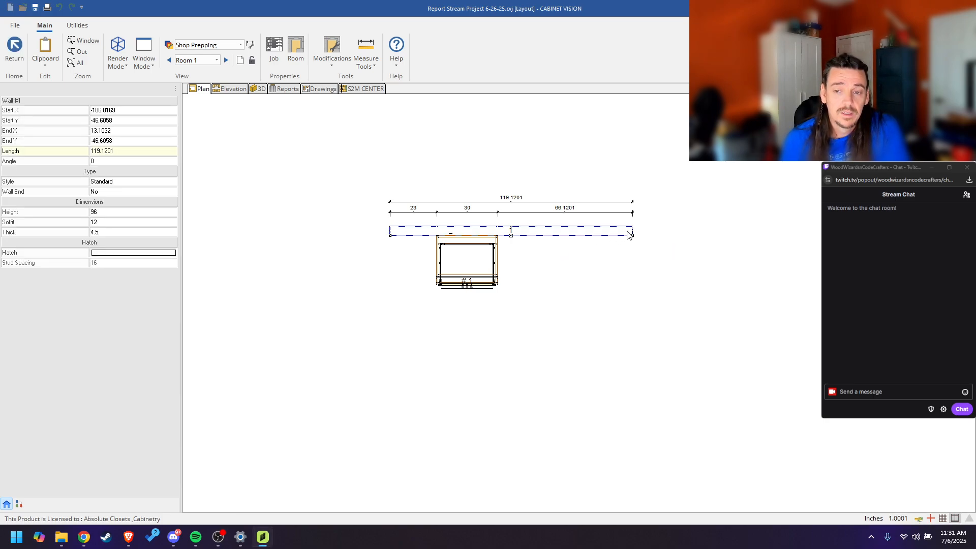
{"action": "left_click", "coordinate": [632, 236]}
{"action": "type", "text": "120"}
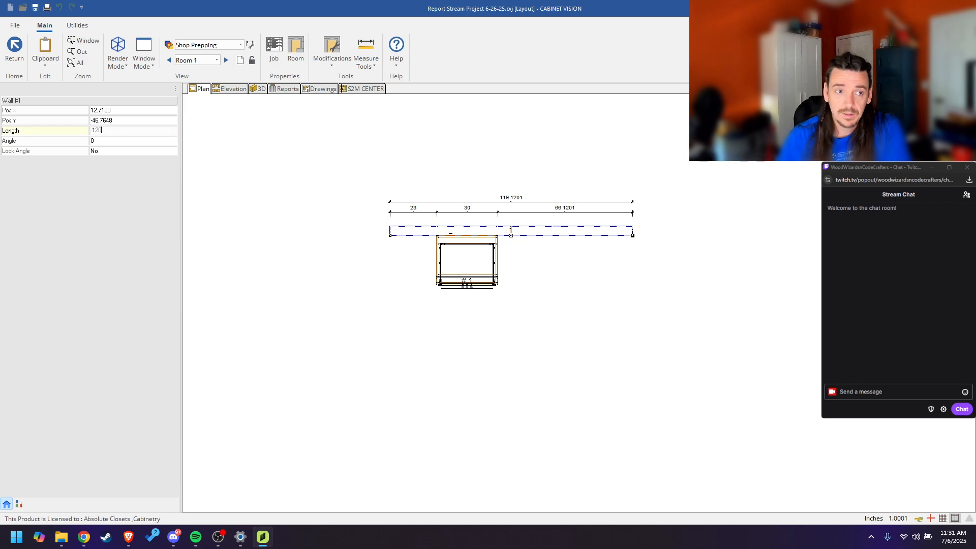
{"action": "key", "text": "Return"}
{"action": "left_click", "coordinate": [557, 305]}
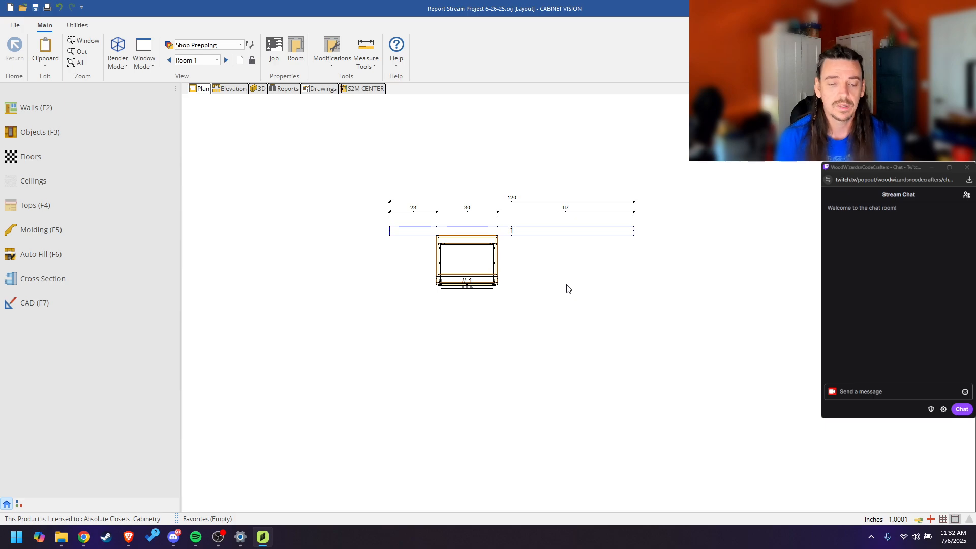
{"action": "left_click", "coordinate": [296, 49]}
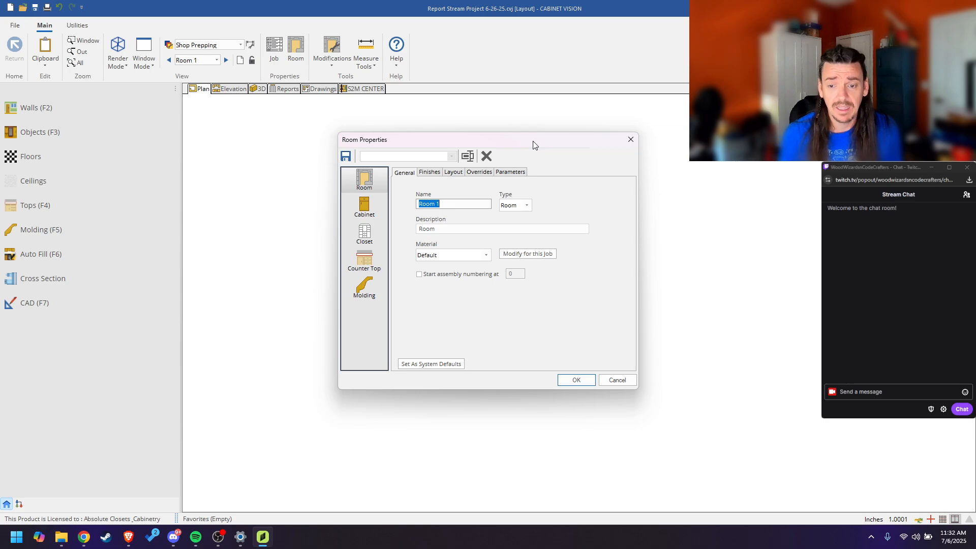
{"action": "left_click", "coordinate": [617, 380]}
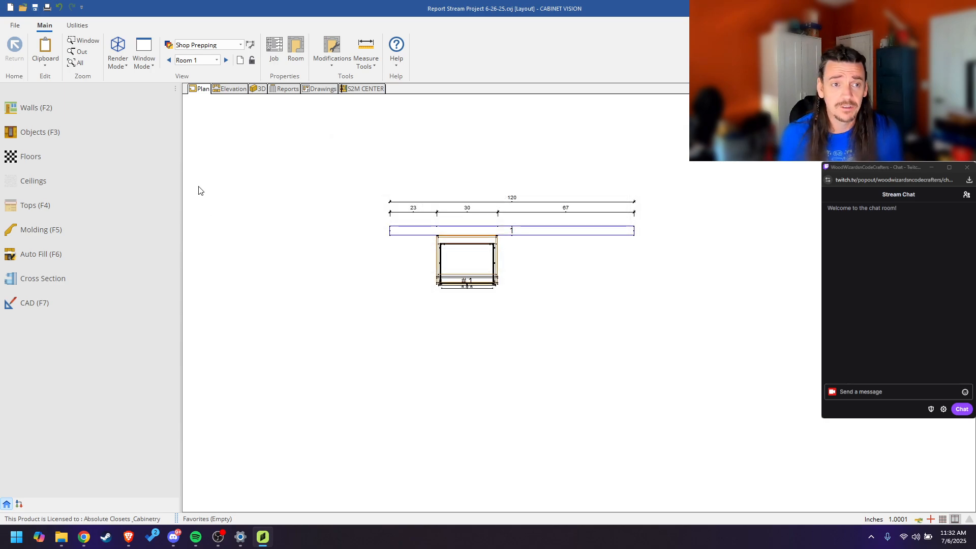
Step: Examine the code of the Finishes script in the User Created Standards, widening the script list's Description column, and return to the plan
{"action": "left_click", "coordinate": [77, 25]}
{"action": "left_click", "coordinate": [49, 46]}
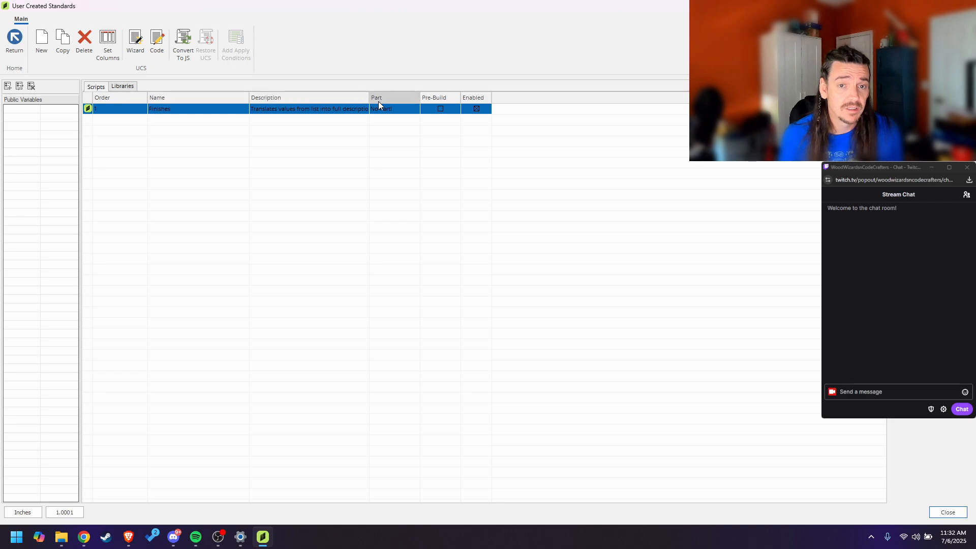
{"action": "left_click_drag", "start_coordinate": [369, 98], "coordinate": [456, 100]}
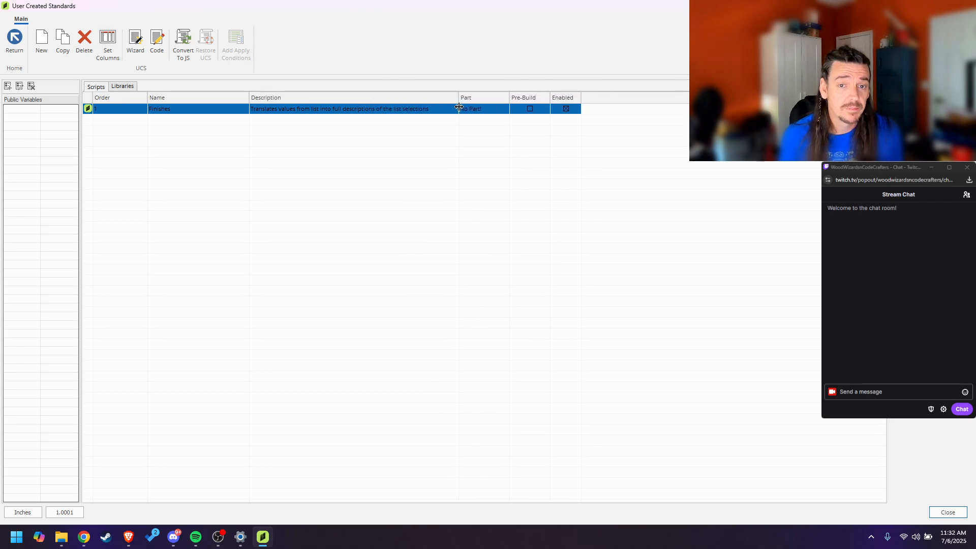
{"action": "left_click", "coordinate": [188, 108]}
{"action": "left_click", "coordinate": [123, 108]}
{"action": "double_click", "coordinate": [124, 108]}
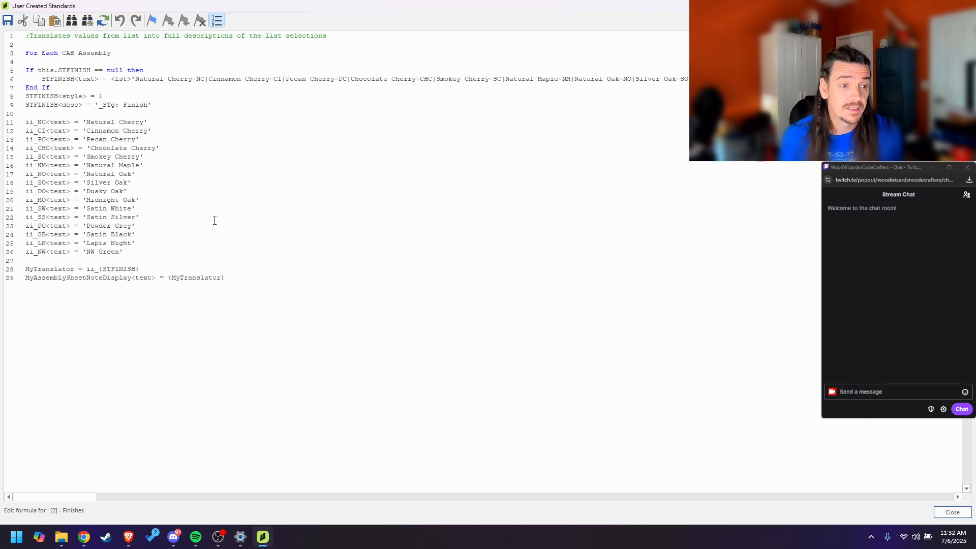
{"action": "left_click", "coordinate": [946, 512]}
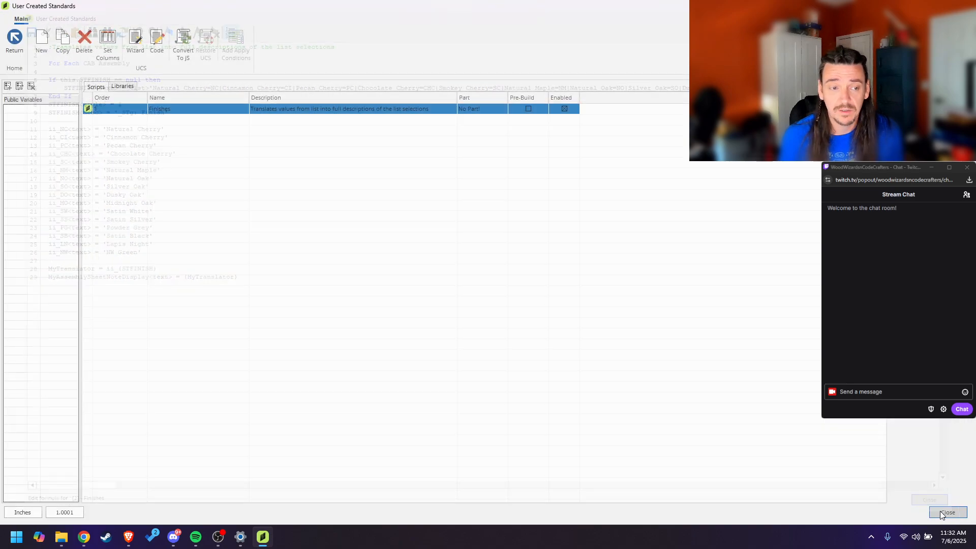
{"action": "left_click", "coordinate": [948, 512]}
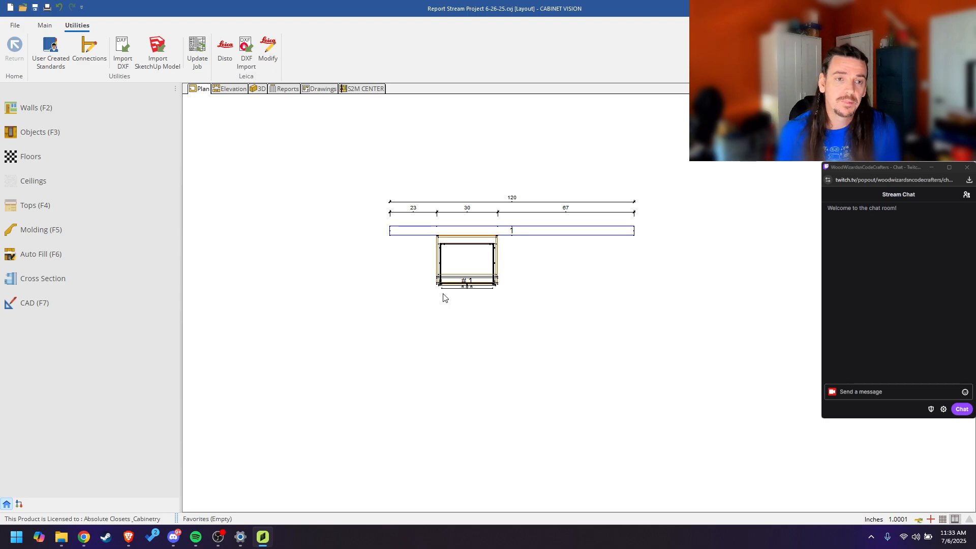
Step: Examine the cabinet construction settings in Room 1's properties, including the available drawer box methods
{"action": "left_click", "coordinate": [45, 25]}
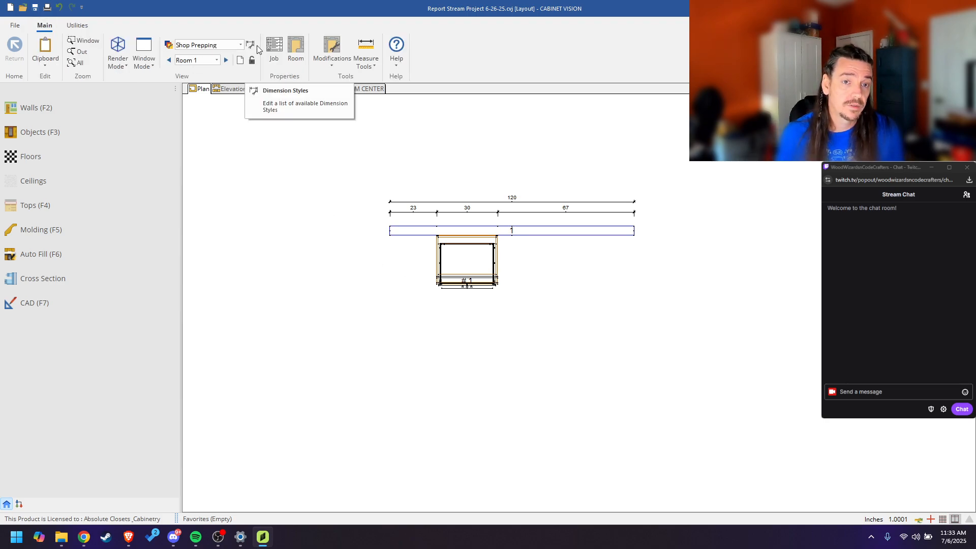
{"action": "left_click", "coordinate": [297, 49]}
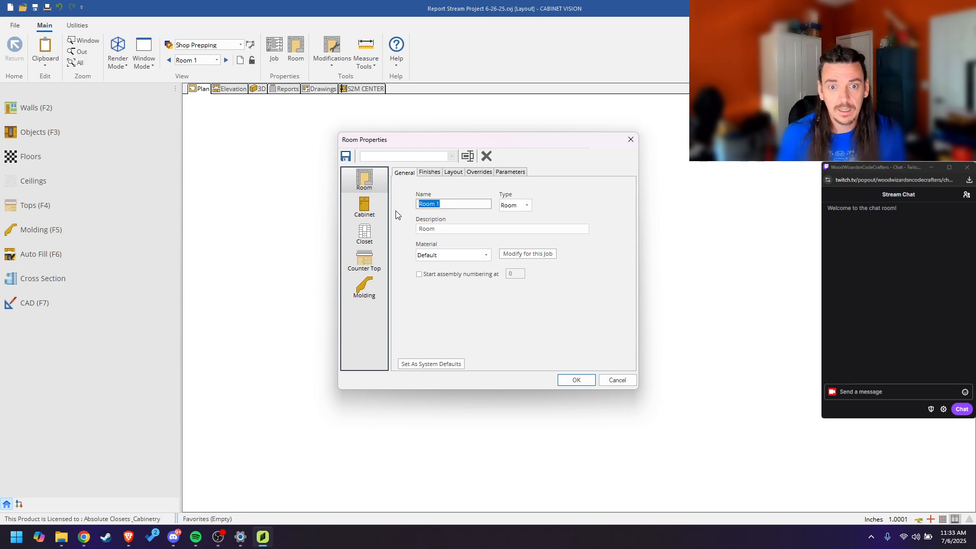
{"action": "left_click", "coordinate": [376, 205]}
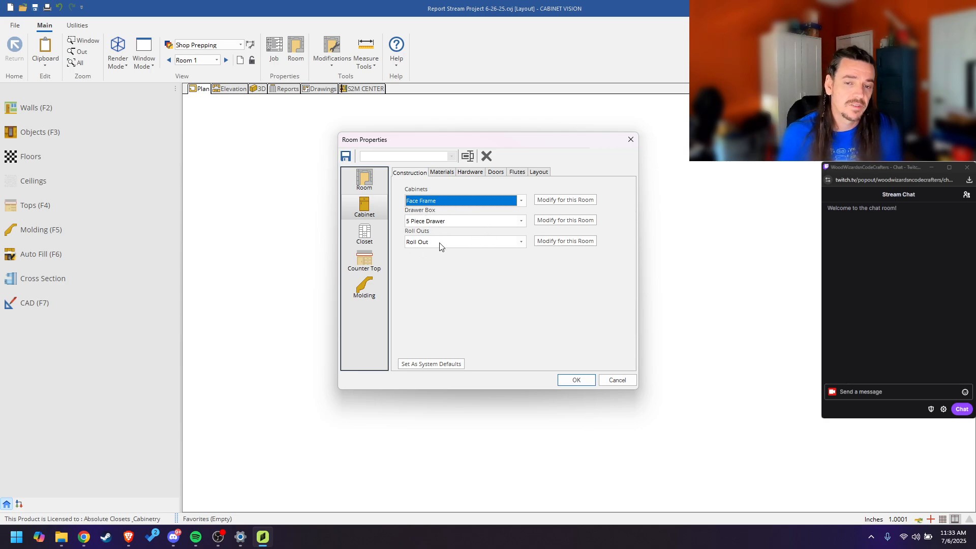
{"action": "left_click", "coordinate": [439, 220]}
{"action": "left_click", "coordinate": [438, 232]}
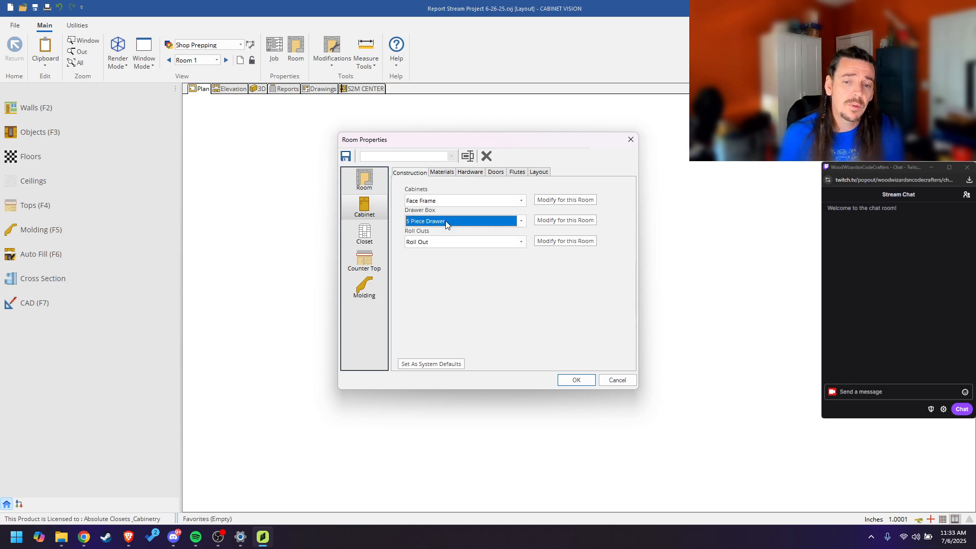
{"action": "left_click", "coordinate": [448, 220]}
{"action": "left_click", "coordinate": [432, 233]}
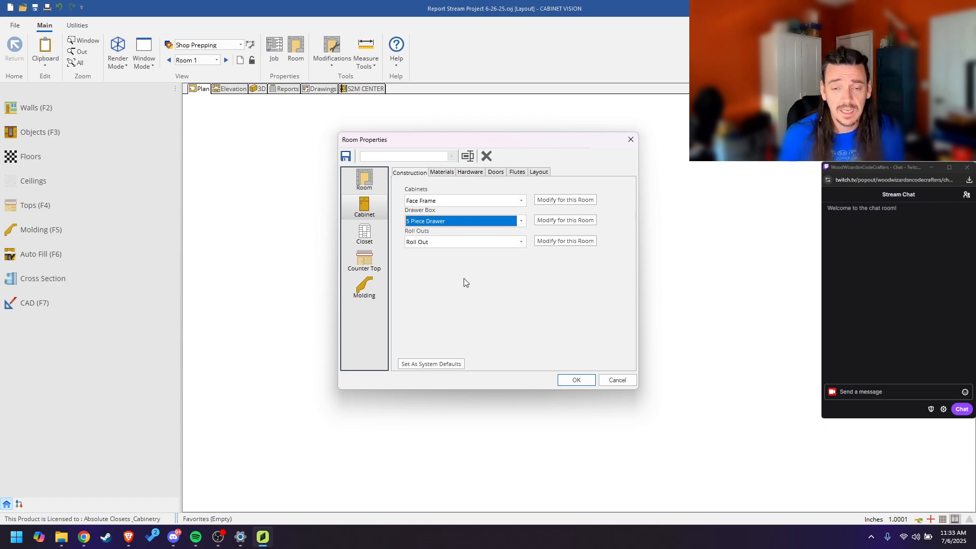
Step: Review Room 1's cabinet materials, hardware, doors, flutes and layout sizes, and return to the construction settings
{"action": "left_click", "coordinate": [442, 173]}
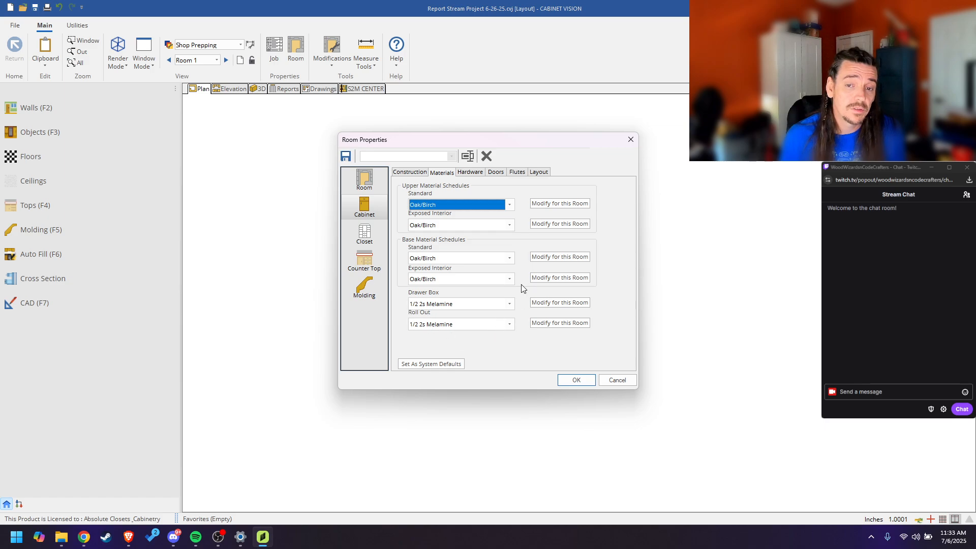
{"action": "left_click", "coordinate": [465, 173]}
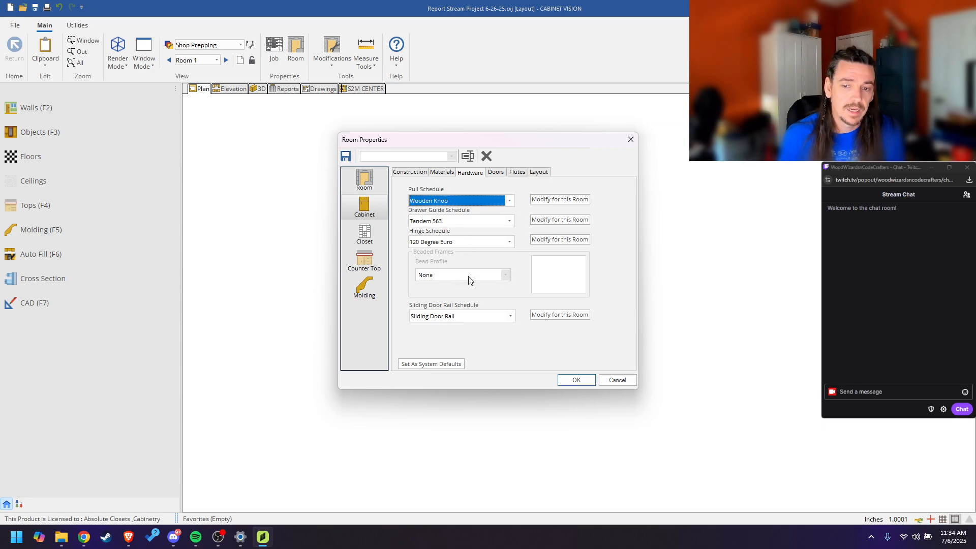
{"action": "left_click", "coordinate": [455, 317]}
{"action": "left_click", "coordinate": [455, 318]}
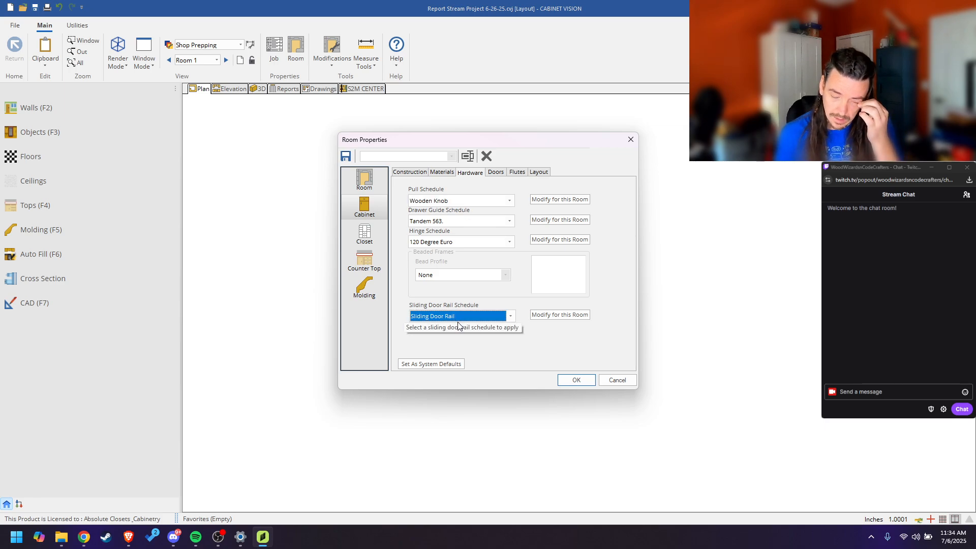
{"action": "left_click", "coordinate": [496, 173]}
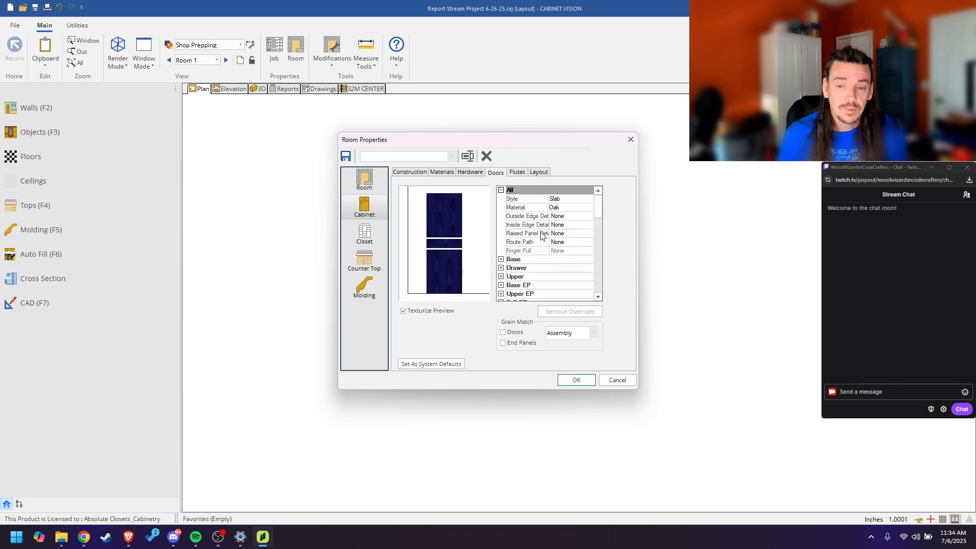
{"action": "left_click", "coordinate": [502, 190]}
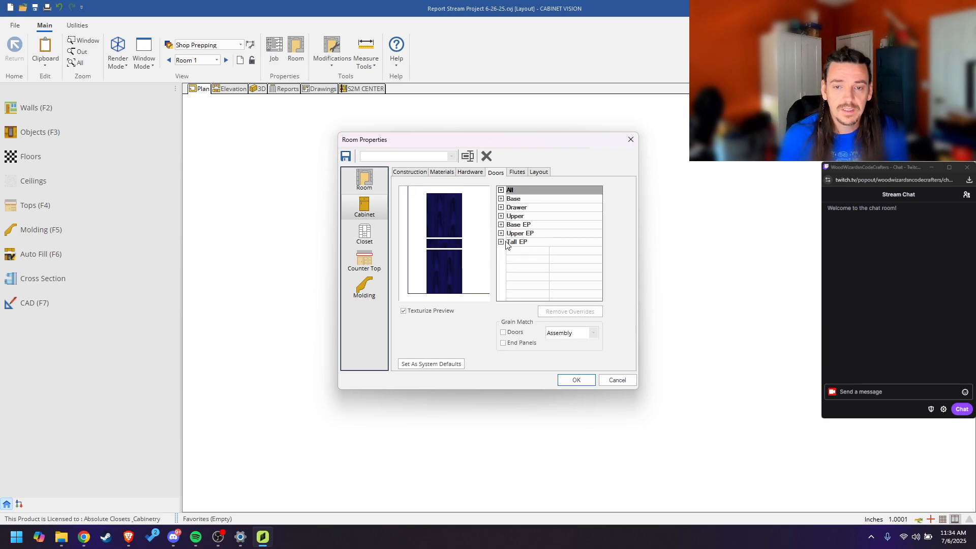
{"action": "left_click", "coordinate": [519, 172]}
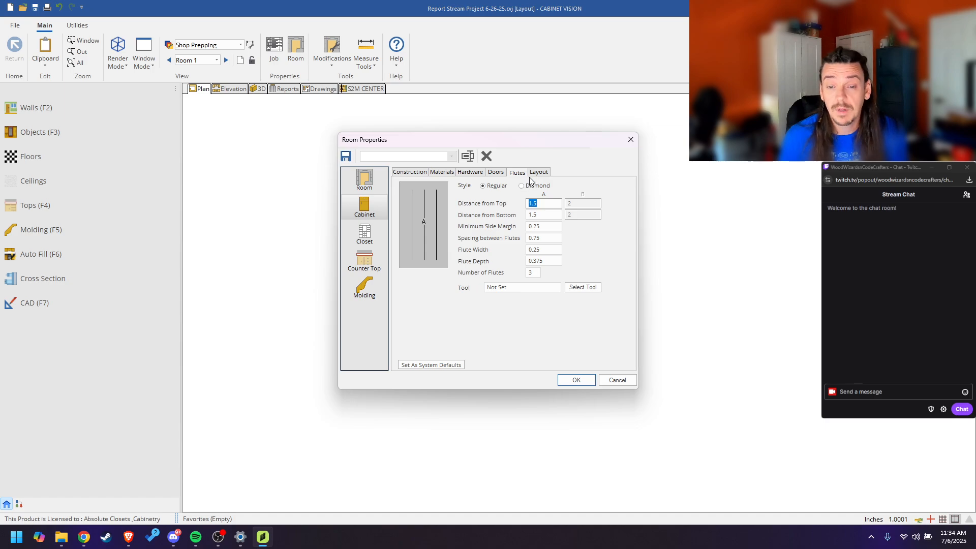
{"action": "left_click", "coordinate": [541, 174]}
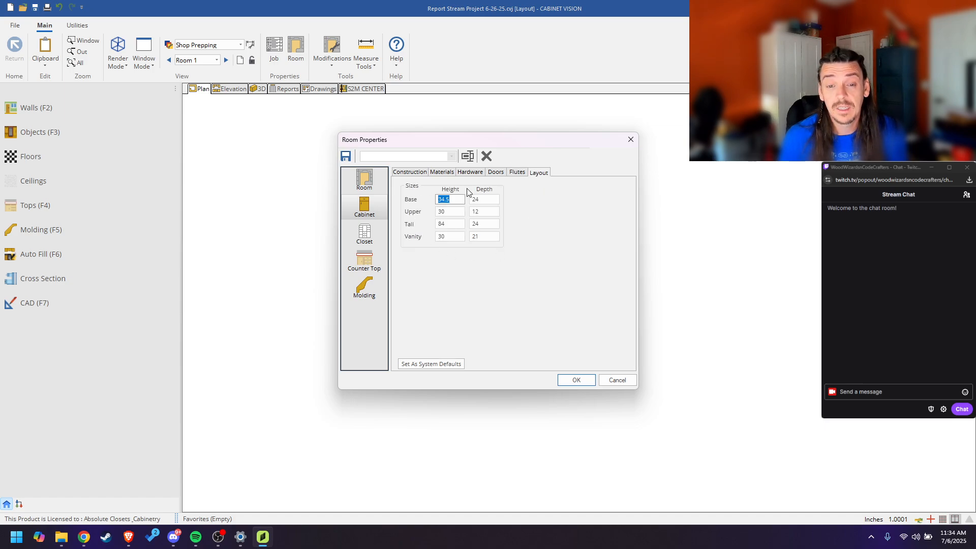
{"action": "left_click", "coordinate": [408, 173]}
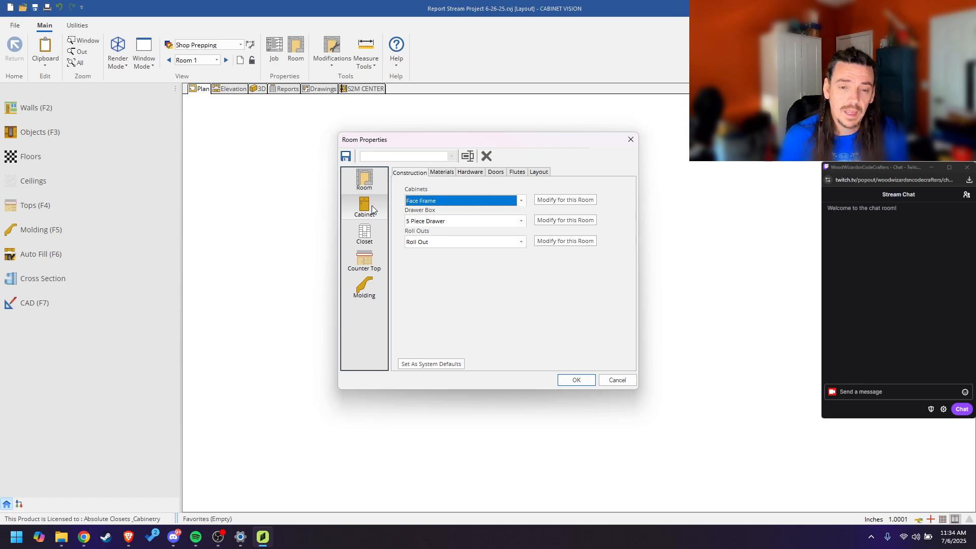
Step: Review Room 1's closet, counter top and molding properties plus the general room settings, and close the room properties
{"action": "left_click", "coordinate": [376, 233]}
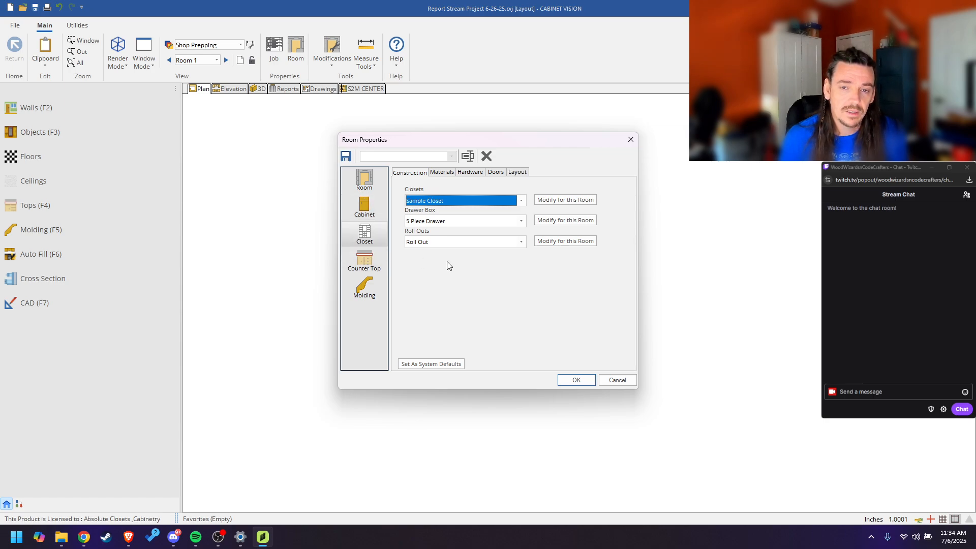
{"action": "left_click", "coordinate": [374, 264]}
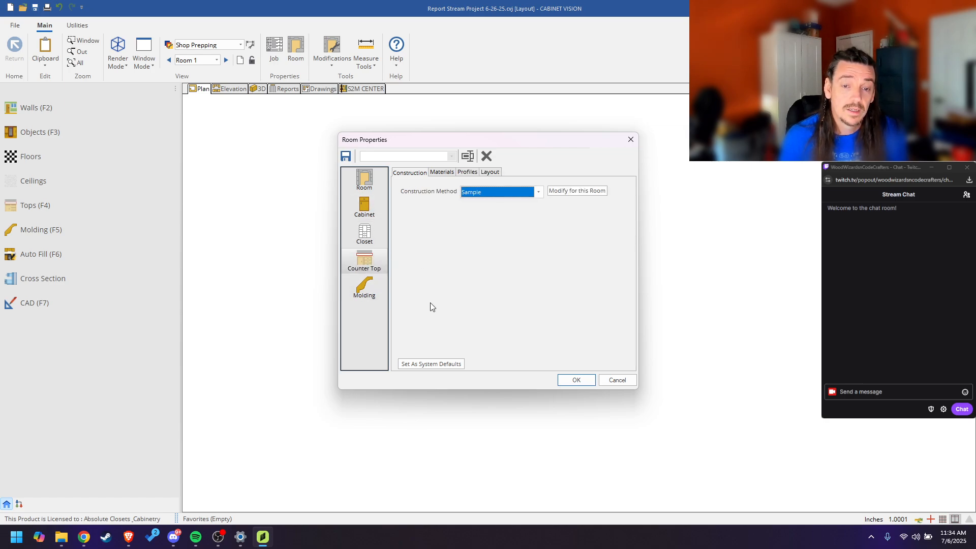
{"action": "left_click", "coordinate": [441, 172]}
{"action": "left_click", "coordinate": [467, 173]}
{"action": "left_click", "coordinate": [490, 173]}
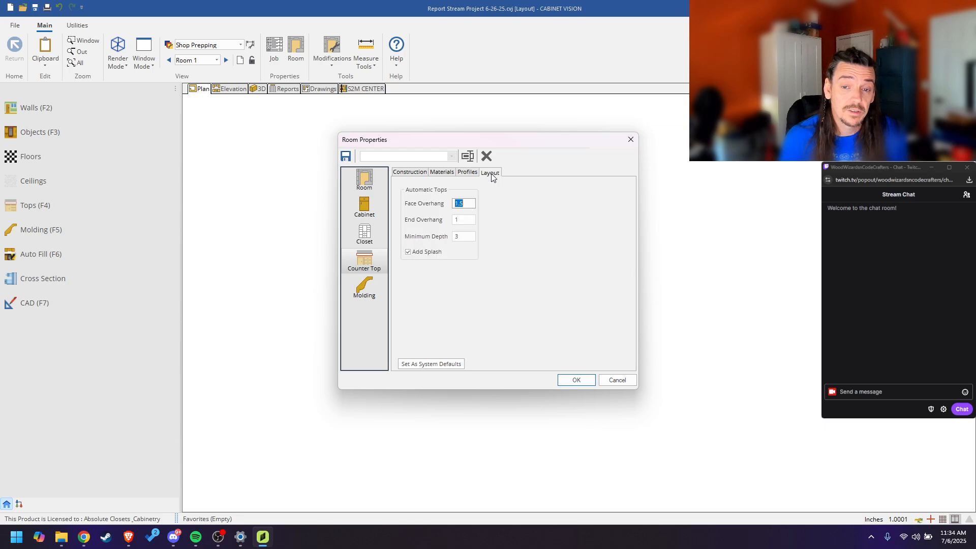
{"action": "left_click", "coordinate": [366, 288]}
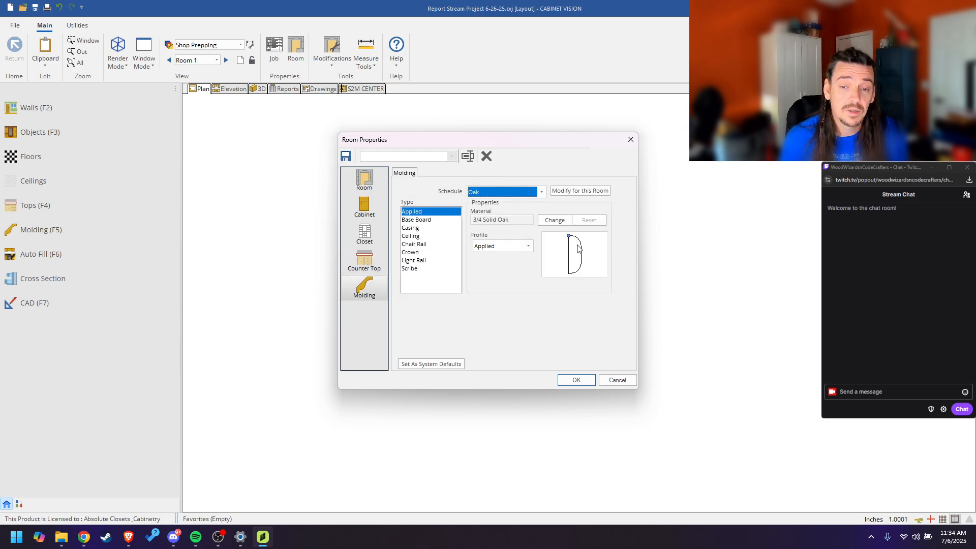
{"action": "left_click", "coordinate": [364, 180]}
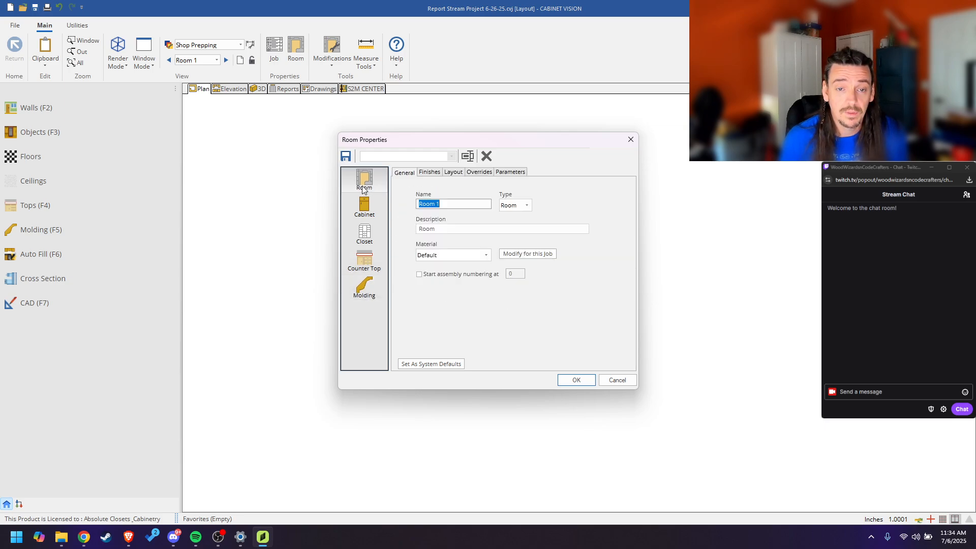
{"action": "left_click", "coordinate": [567, 383]}
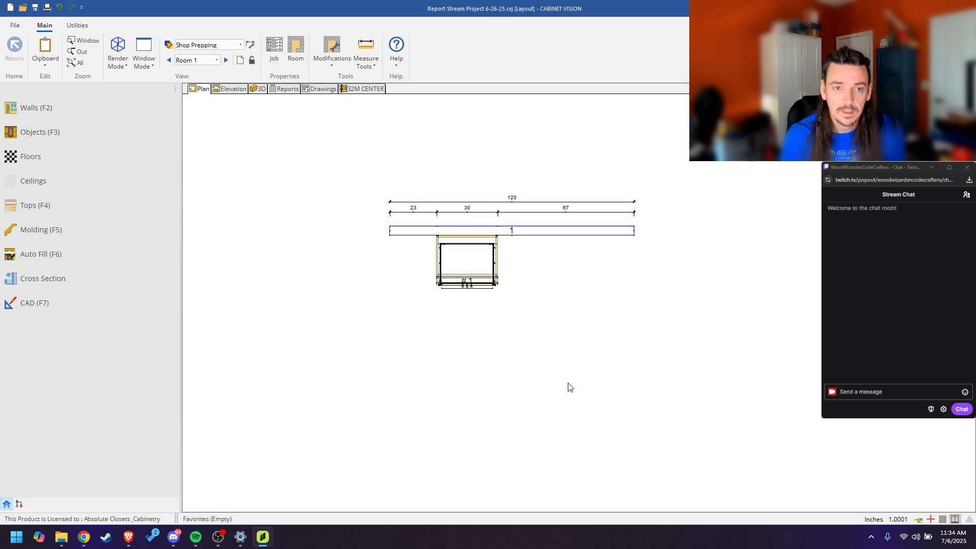
Step: Switch to Room 2 and set the length of its wall to 100 inches
{"action": "left_click", "coordinate": [217, 60]}
{"action": "left_click", "coordinate": [200, 84]}
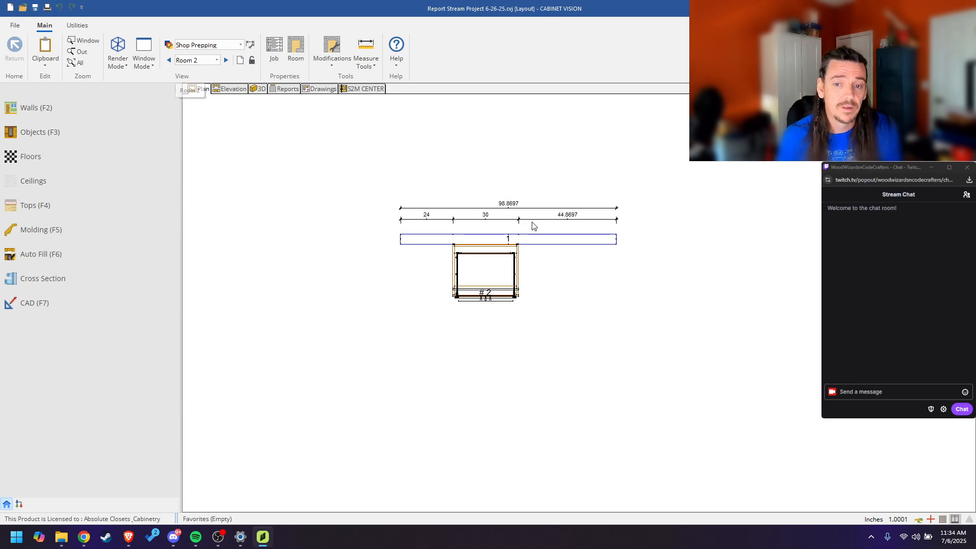
{"action": "left_click", "coordinate": [616, 245]}
{"action": "left_click", "coordinate": [616, 244]}
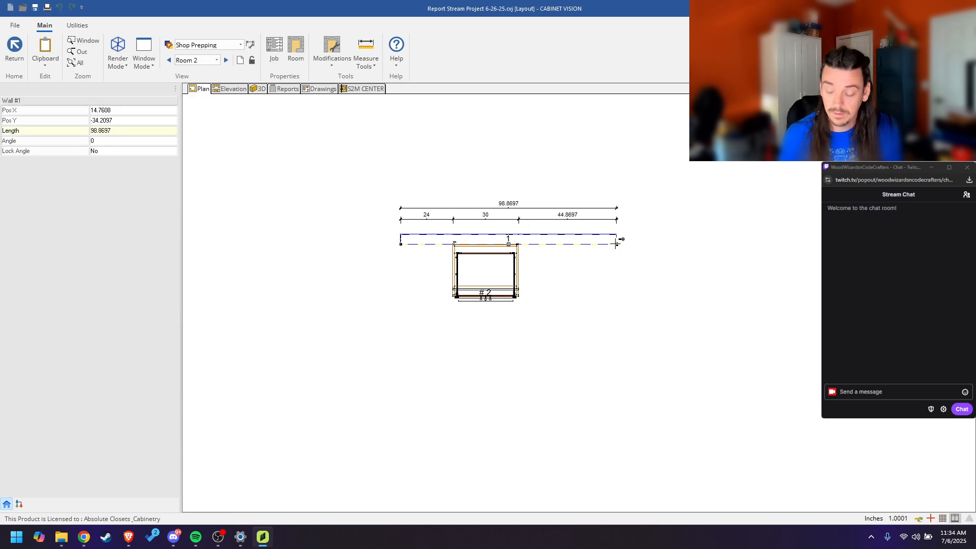
{"action": "type", "text": "100"}
{"action": "key", "text": "Return"}
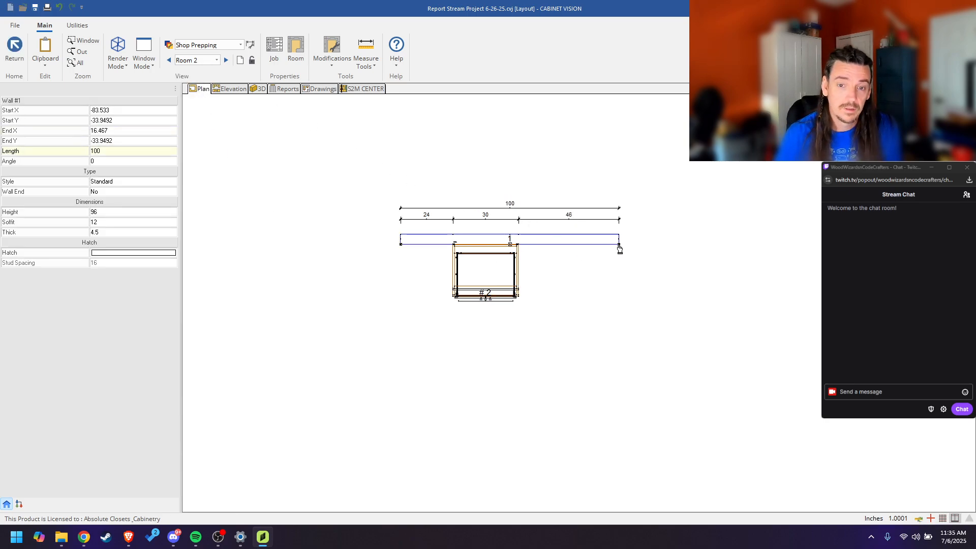
Step: Show Room 2 in 3D and set its assembly exterior finish to a golden brown swatch
{"action": "left_click", "coordinate": [258, 88]}
{"action": "mouse_move", "coordinate": [628, 315]}
{"action": "left_mouse_down"}
{"action": "mouse_move", "coordinate": [639, 322]}
{"action": "mouse_move", "coordinate": [574, 346]}
{"action": "left_mouse_up"}
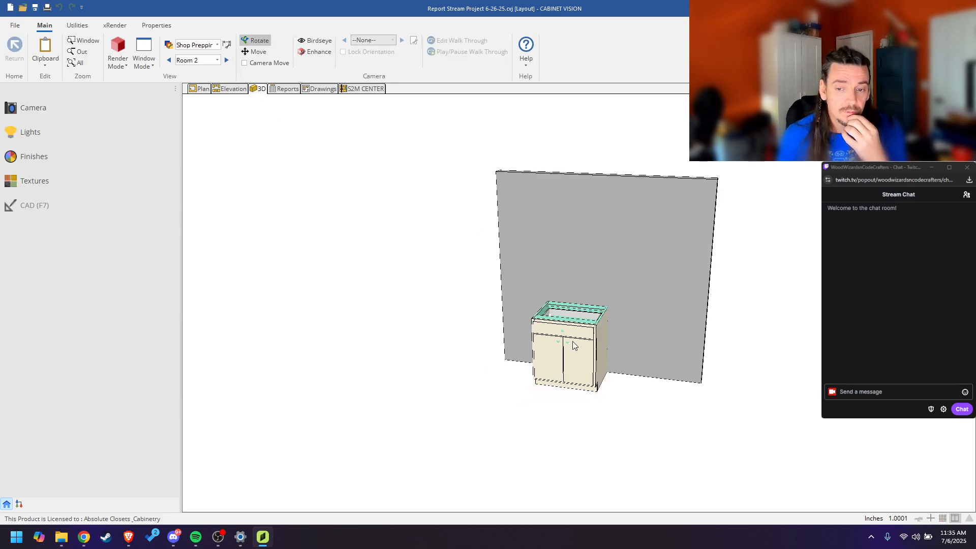
{"action": "scroll", "coordinate": [574, 346], "scroll_direction": "up", "scroll_amount": 2}
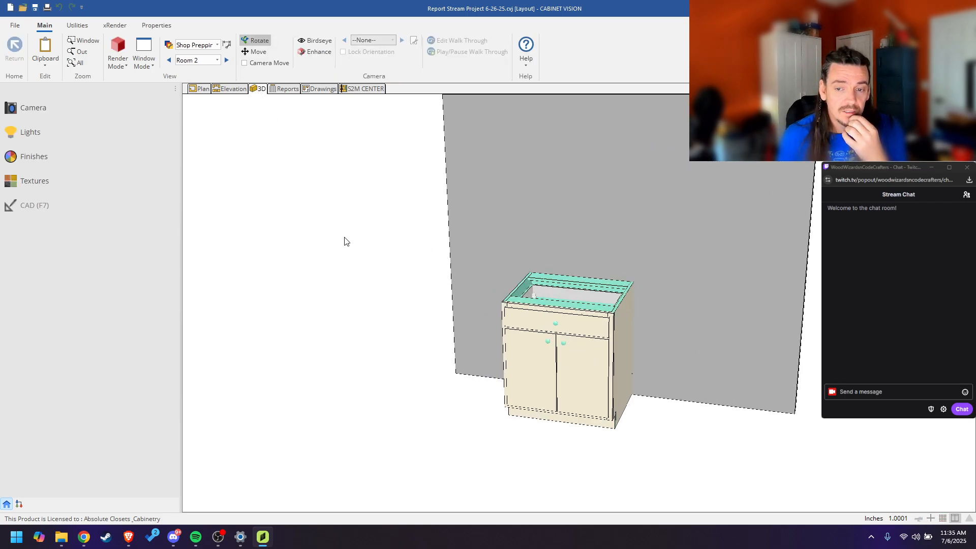
{"action": "left_click", "coordinate": [82, 160]}
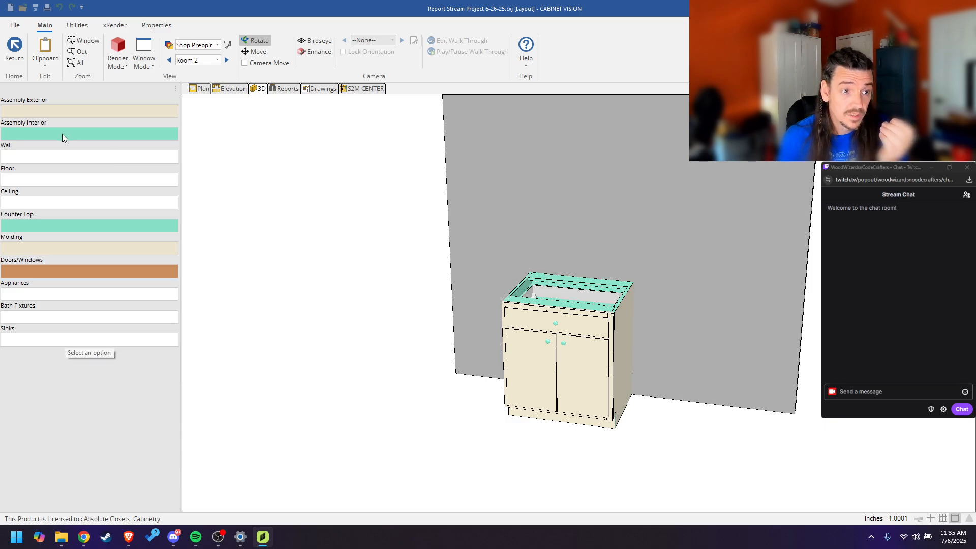
{"action": "left_click", "coordinate": [82, 110]}
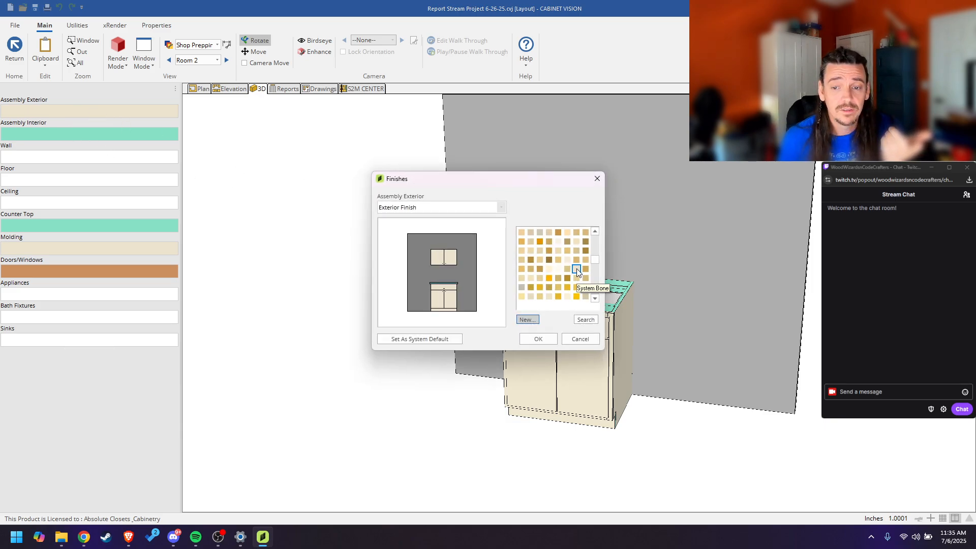
{"action": "left_click", "coordinate": [542, 269]}
{"action": "left_click", "coordinate": [547, 341]}
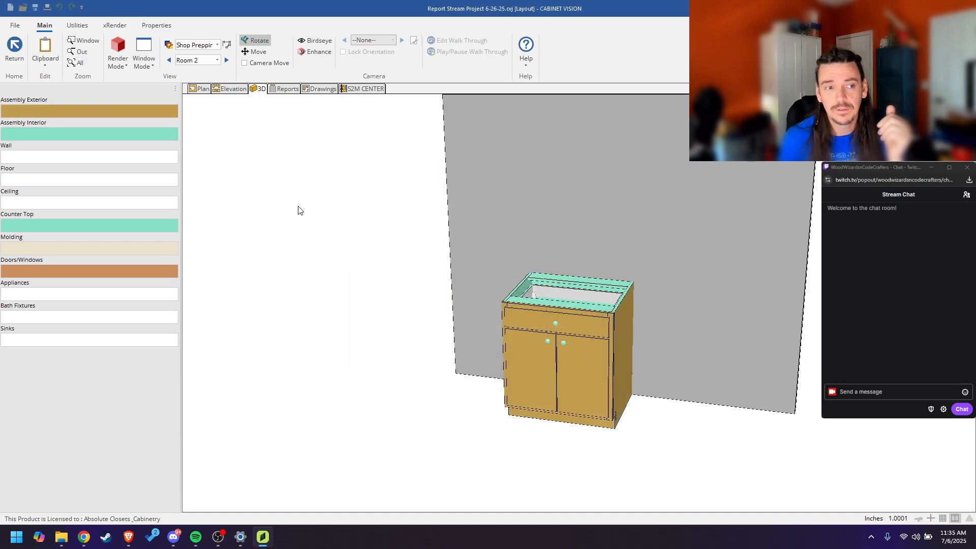
{"action": "scroll", "coordinate": [527, 300], "scroll_direction": "up", "scroll_amount": 5}
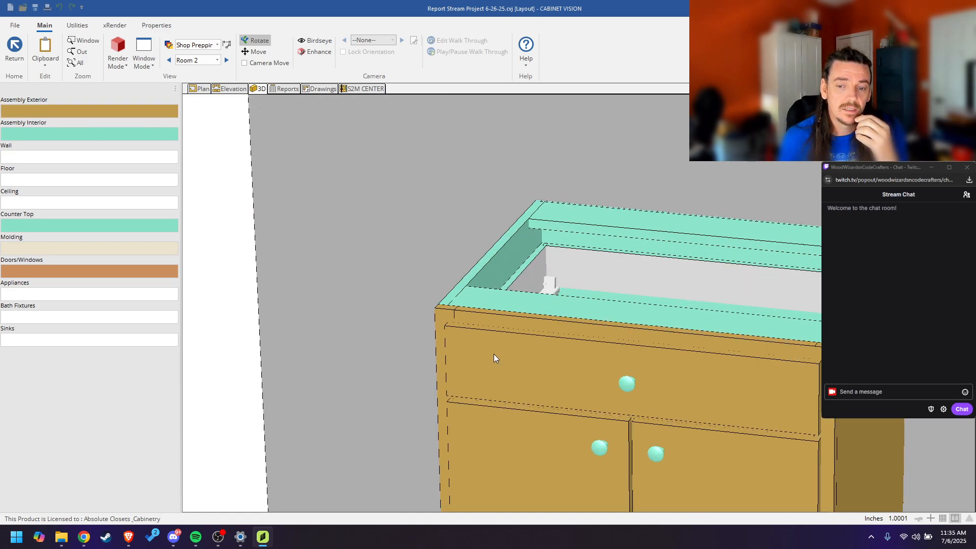
{"action": "scroll", "coordinate": [515, 332], "scroll_direction": "down", "scroll_amount": 5}
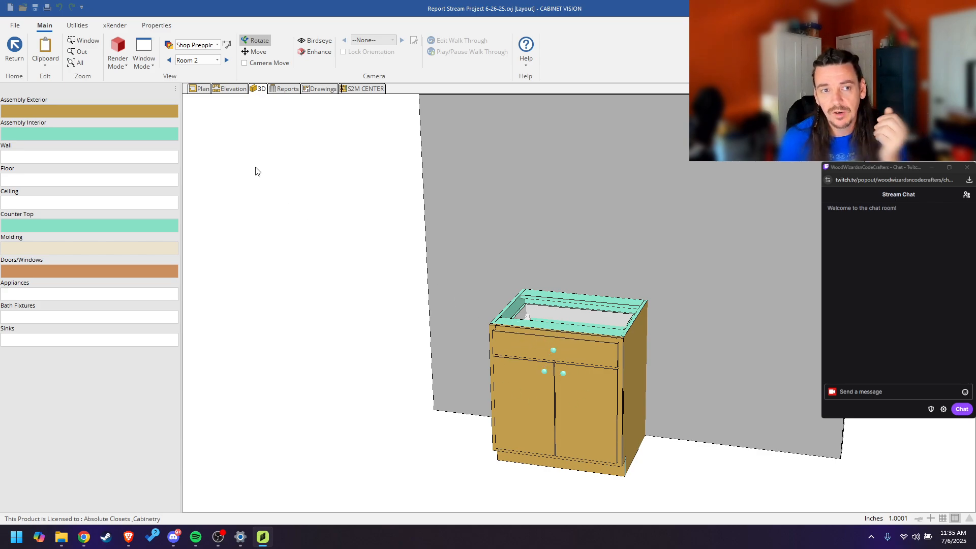
Step: Switch to Room 1 and set its assembly interior finish to a bright golden yellow swatch
{"action": "left_click", "coordinate": [198, 60]}
{"action": "left_click", "coordinate": [203, 69]}
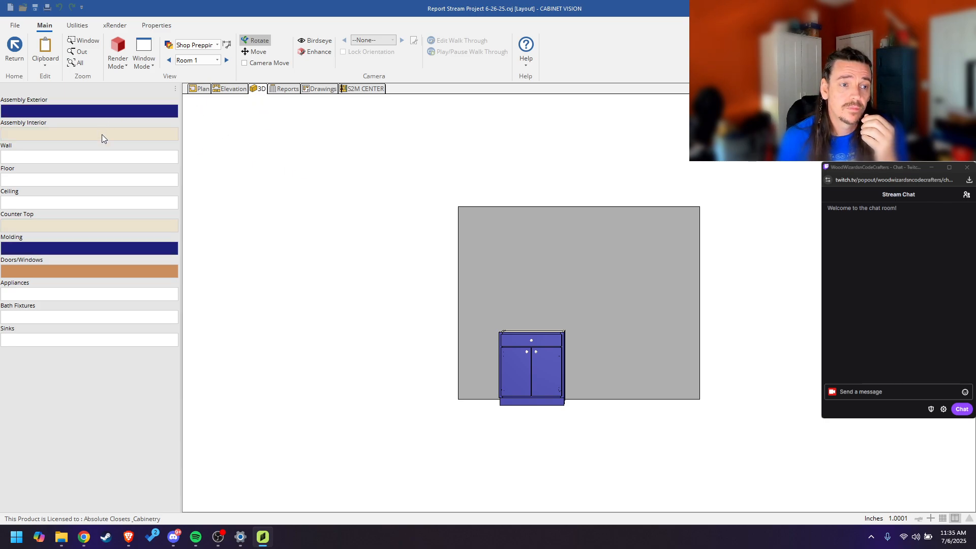
{"action": "left_click", "coordinate": [94, 115]}
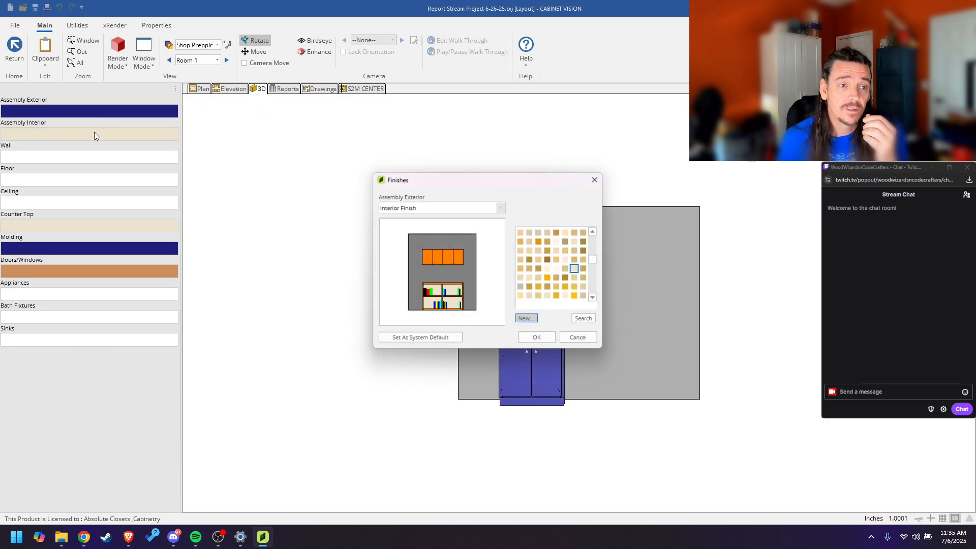
{"action": "left_click", "coordinate": [577, 296]}
{"action": "left_click", "coordinate": [548, 339]}
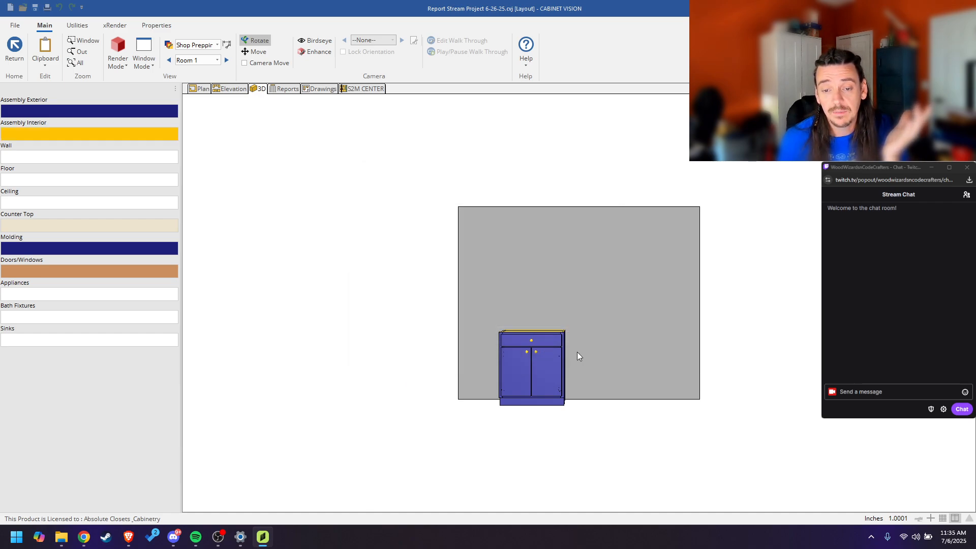
{"action": "left_click_drag", "start_coordinate": [578, 352], "coordinate": [544, 368]}
{"action": "scroll", "coordinate": [533, 327], "scroll_direction": "up", "scroll_amount": 3}
{"action": "scroll", "coordinate": [533, 327], "scroll_direction": "down", "scroll_amount": 4}
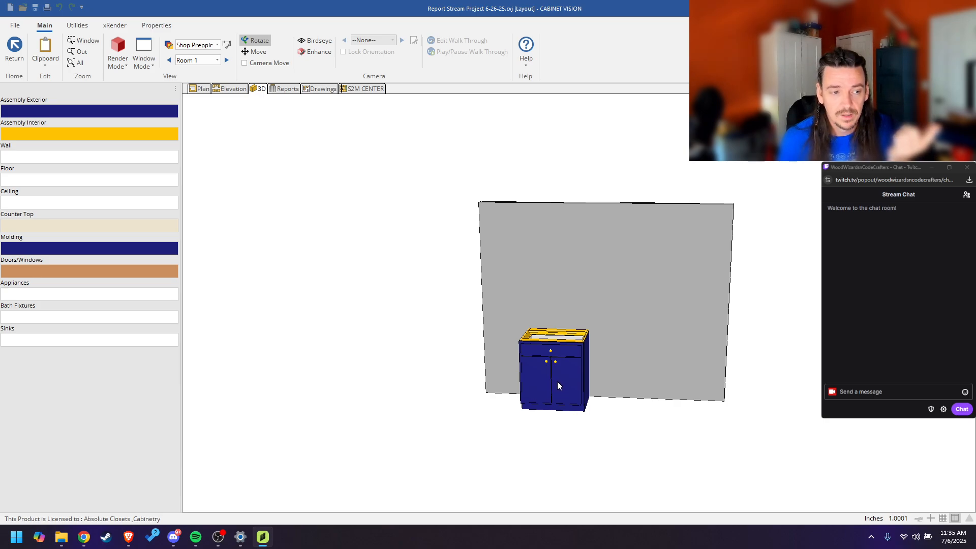
Step: Return to Room 2 and inspect the finishes on its base cabinet in 3D
{"action": "left_click", "coordinate": [211, 62]}
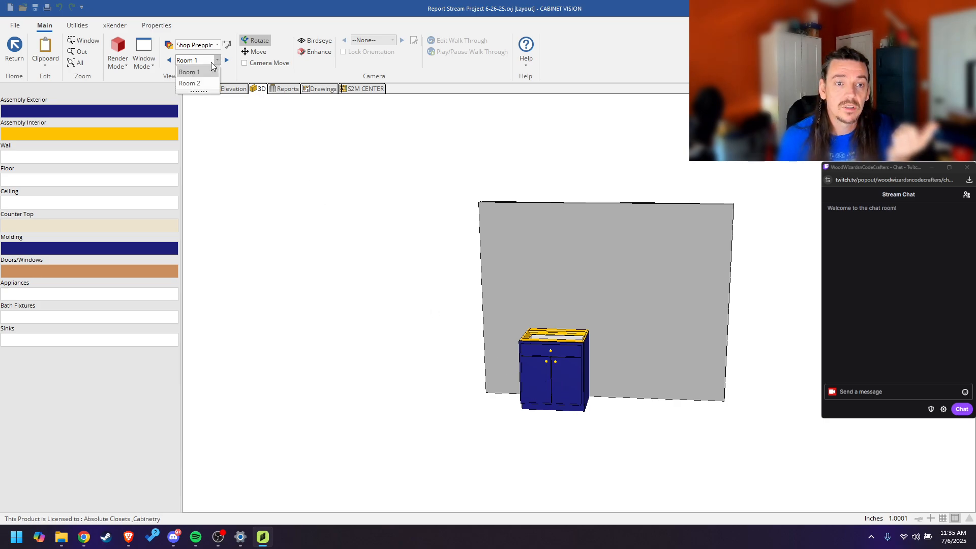
{"action": "left_click", "coordinate": [208, 79]}
{"action": "left_click_drag", "start_coordinate": [479, 313], "coordinate": [414, 359]}
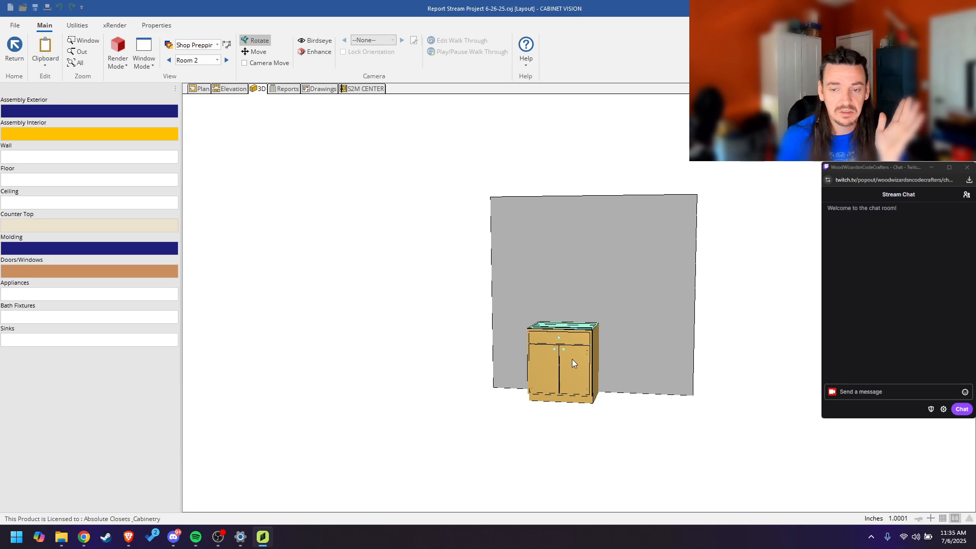
{"action": "scroll", "coordinate": [572, 359], "scroll_direction": "up", "scroll_amount": 5}
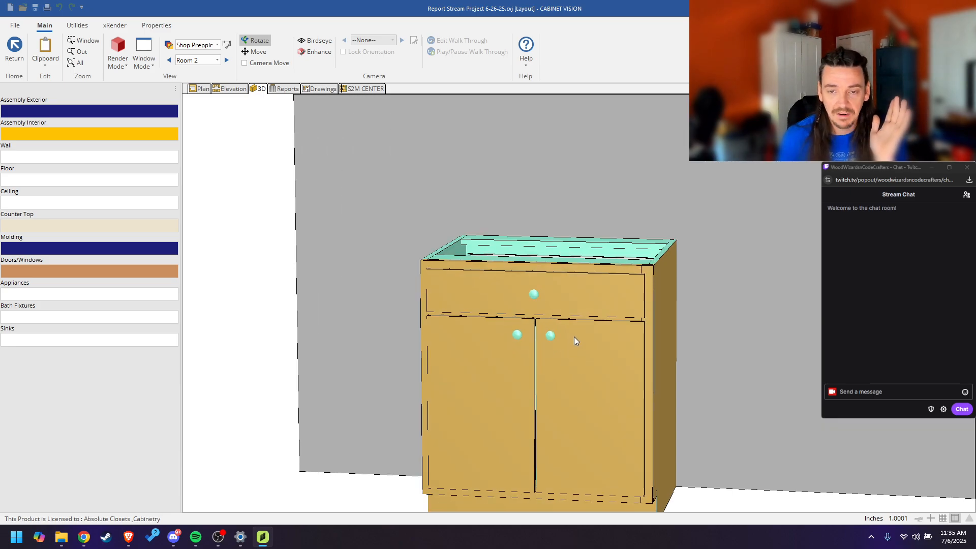
{"action": "scroll", "coordinate": [575, 336], "scroll_direction": "down", "scroll_amount": 5}
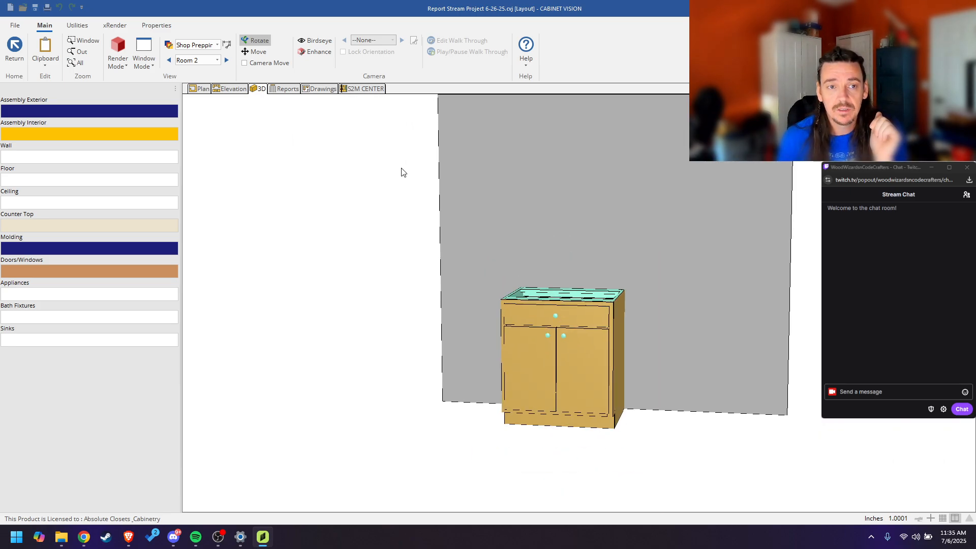
Step: Set the job's cabinet hinge schedule to Inset in the job properties, leaving the bead profile at None
{"action": "left_click", "coordinate": [202, 88]}
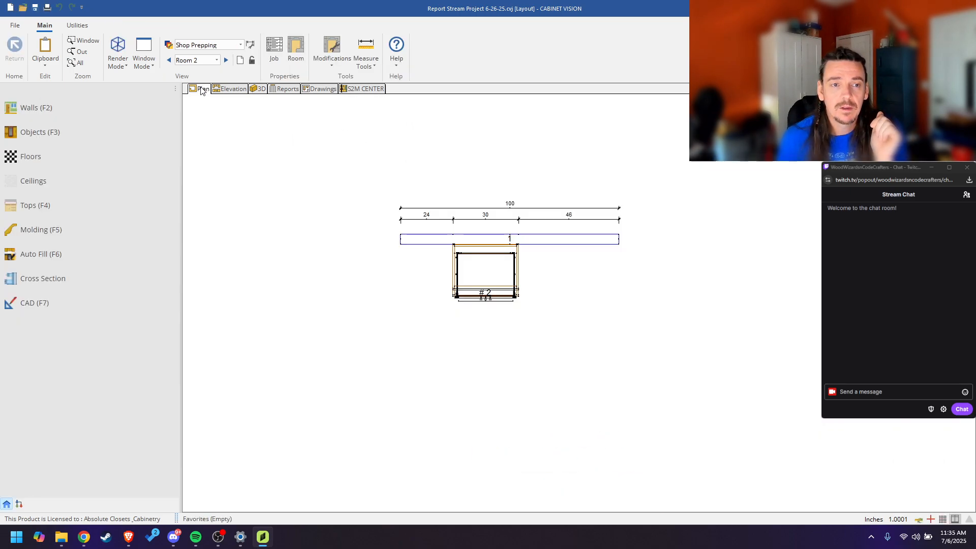
{"action": "left_click", "coordinate": [274, 51]}
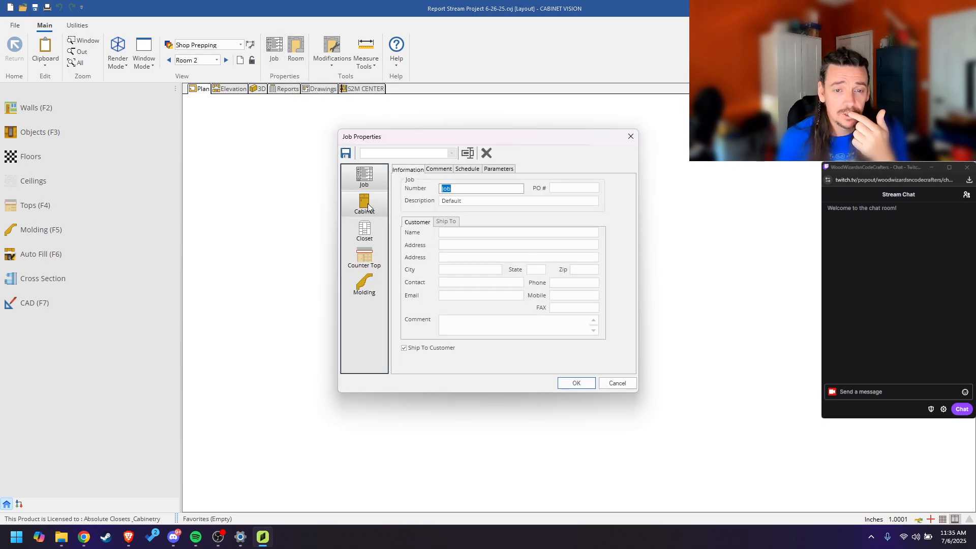
{"action": "left_click", "coordinate": [468, 169]}
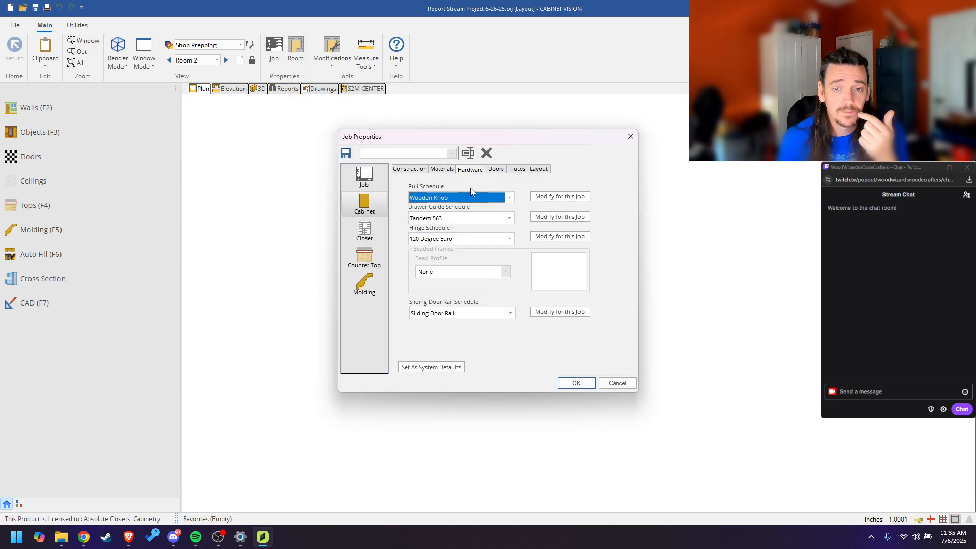
{"action": "left_click", "coordinate": [451, 241]}
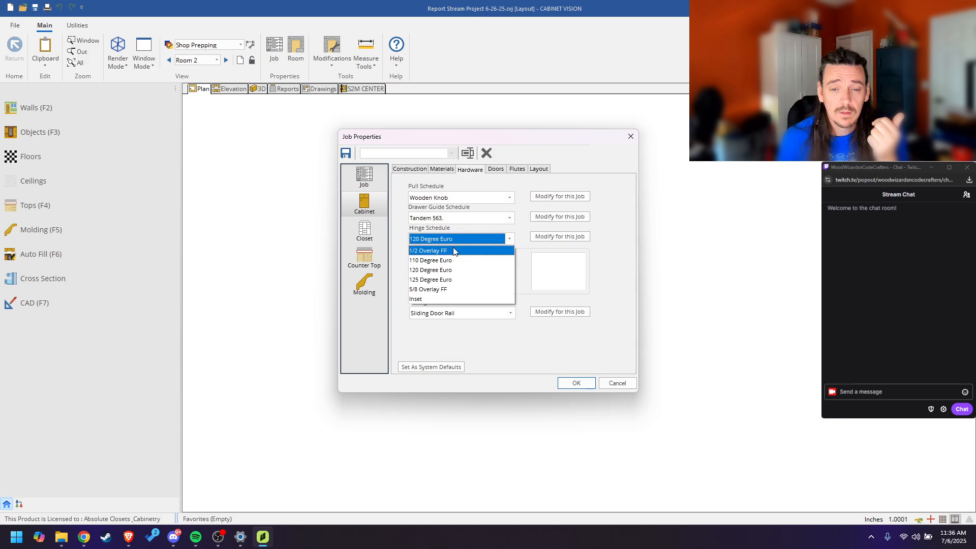
{"action": "left_click", "coordinate": [450, 299]}
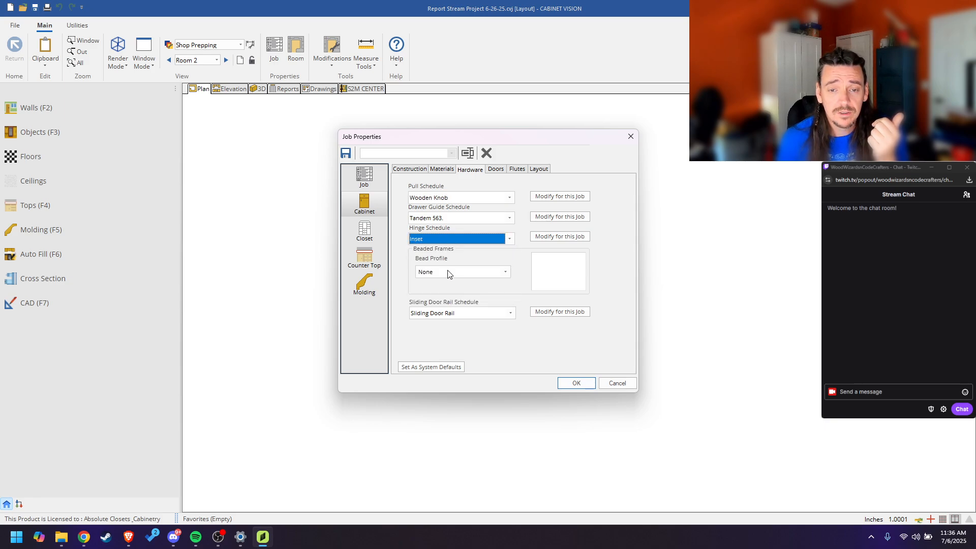
{"action": "left_click", "coordinate": [505, 273]}
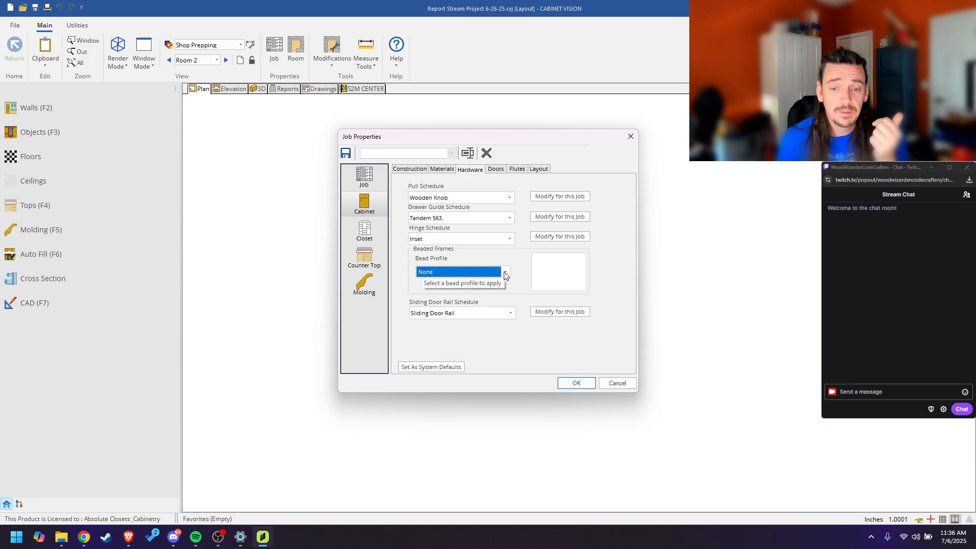
{"action": "left_click", "coordinate": [505, 274]}
{"action": "left_click", "coordinate": [506, 272]}
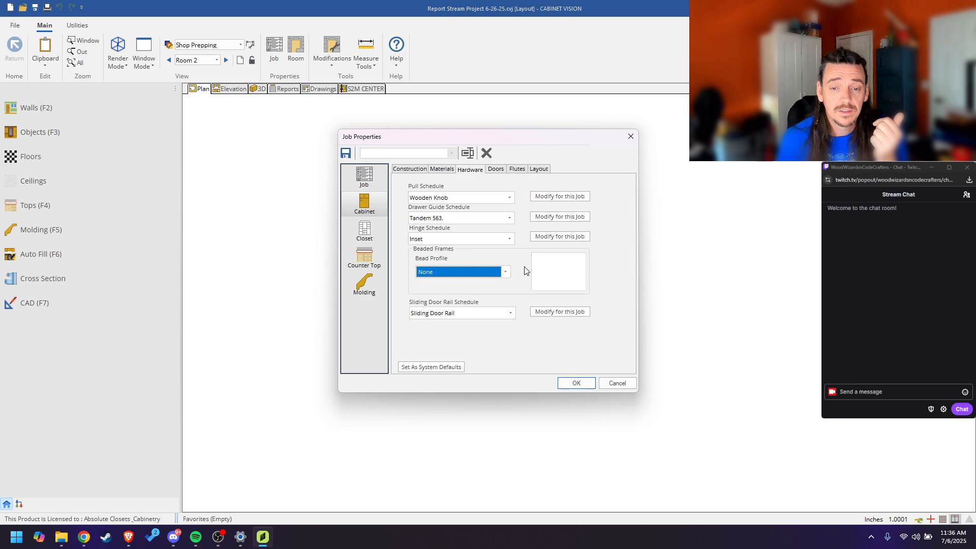
{"action": "left_click", "coordinate": [577, 385]}
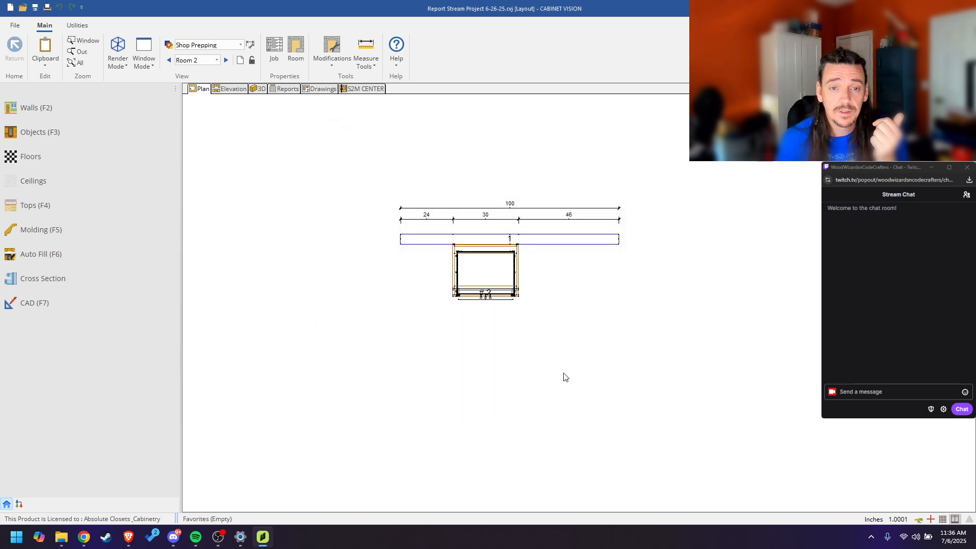
Step: Switch to Room 1 and set its cabinet bead profile to Sample Bead in the room properties
{"action": "left_click", "coordinate": [200, 72]}
{"action": "left_click", "coordinate": [295, 50]}
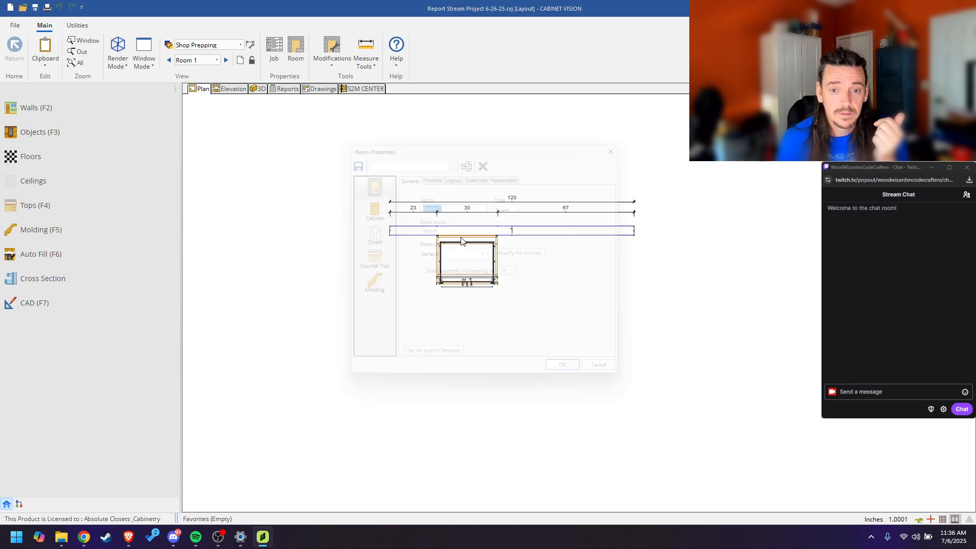
{"action": "left_click", "coordinate": [373, 209]}
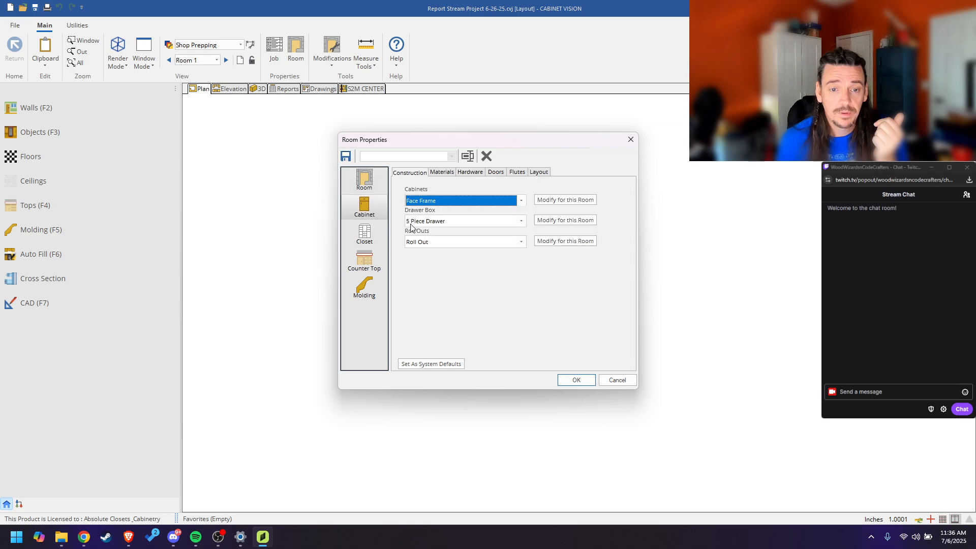
{"action": "left_click", "coordinate": [470, 172]}
{"action": "left_click", "coordinate": [464, 275]}
{"action": "left_click", "coordinate": [464, 294]}
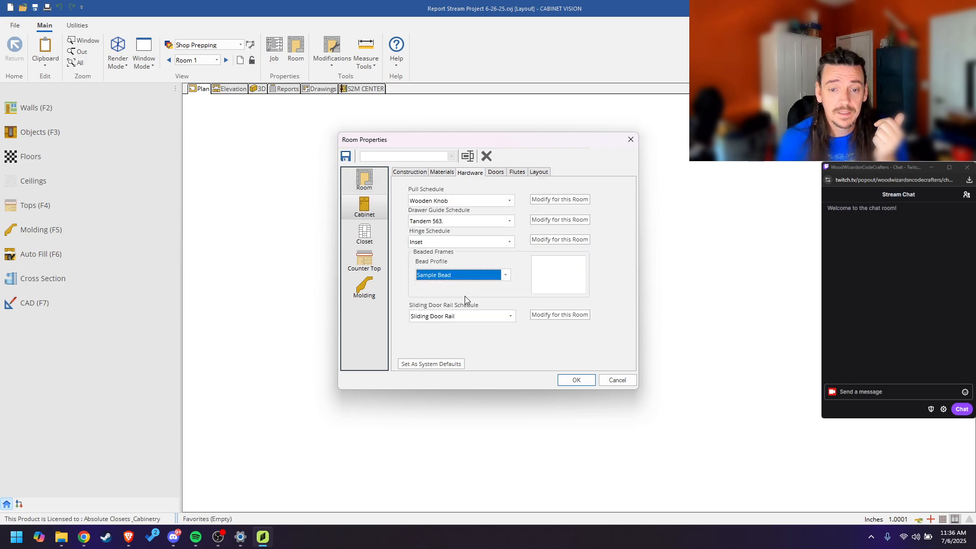
{"action": "left_click", "coordinate": [582, 381]}
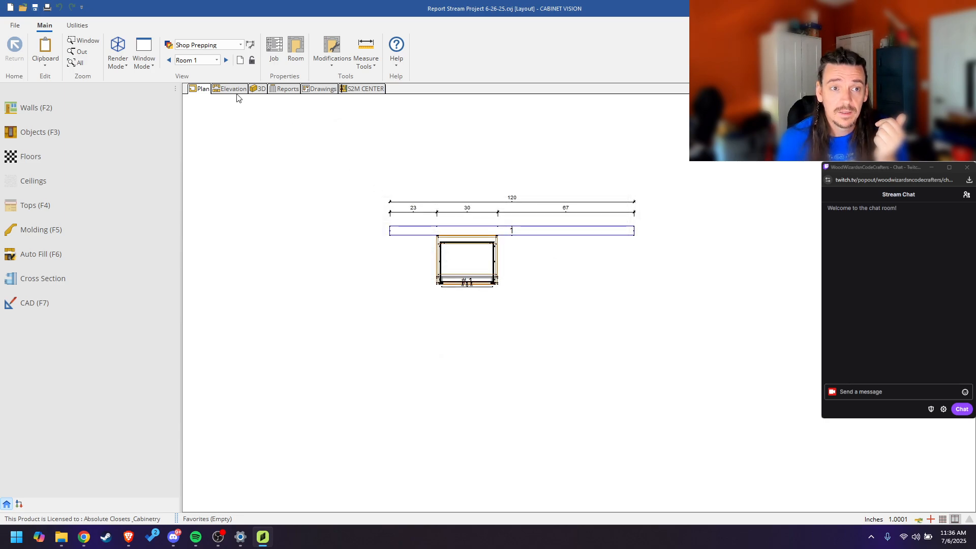
Step: Switch to Room 2 and set its cabinet bead profile to Step Bead in the room properties
{"action": "left_click", "coordinate": [208, 59]}
{"action": "left_click", "coordinate": [298, 53]}
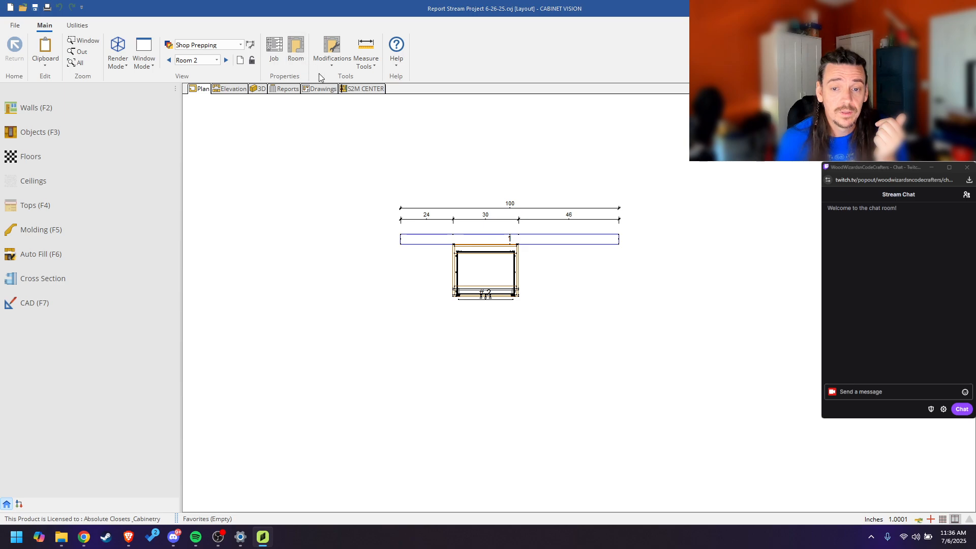
{"action": "left_click", "coordinate": [363, 208]}
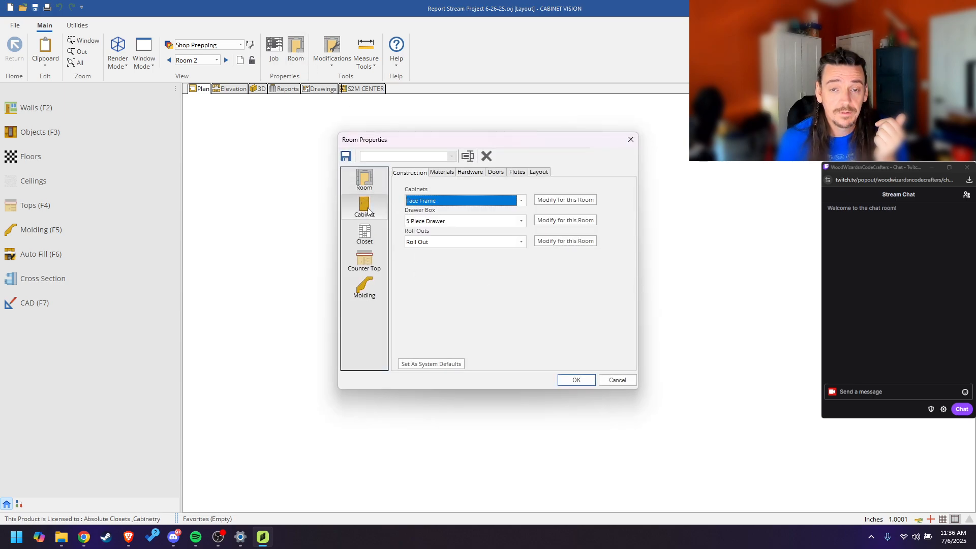
{"action": "left_click", "coordinate": [473, 172]}
{"action": "left_click", "coordinate": [472, 275]}
{"action": "left_click", "coordinate": [429, 306]}
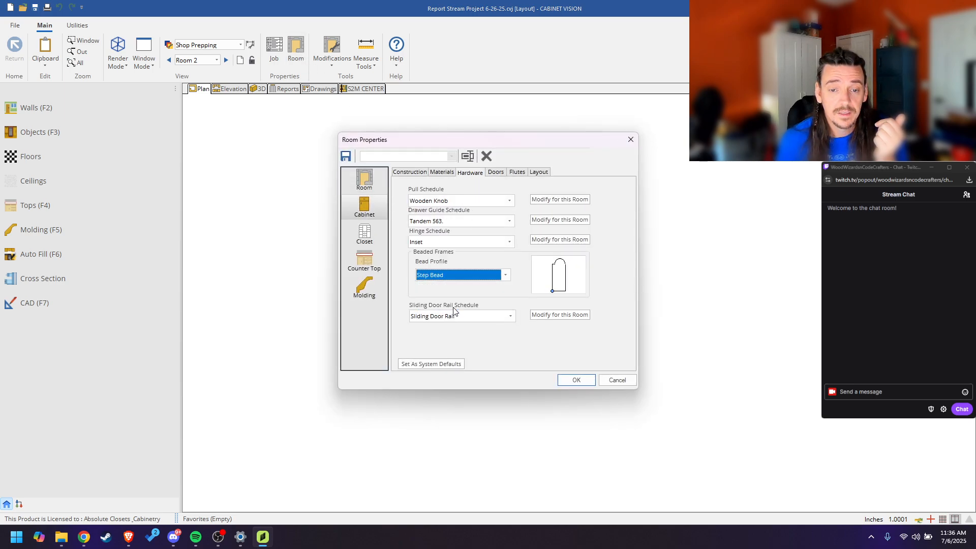
{"action": "left_click", "coordinate": [577, 380]}
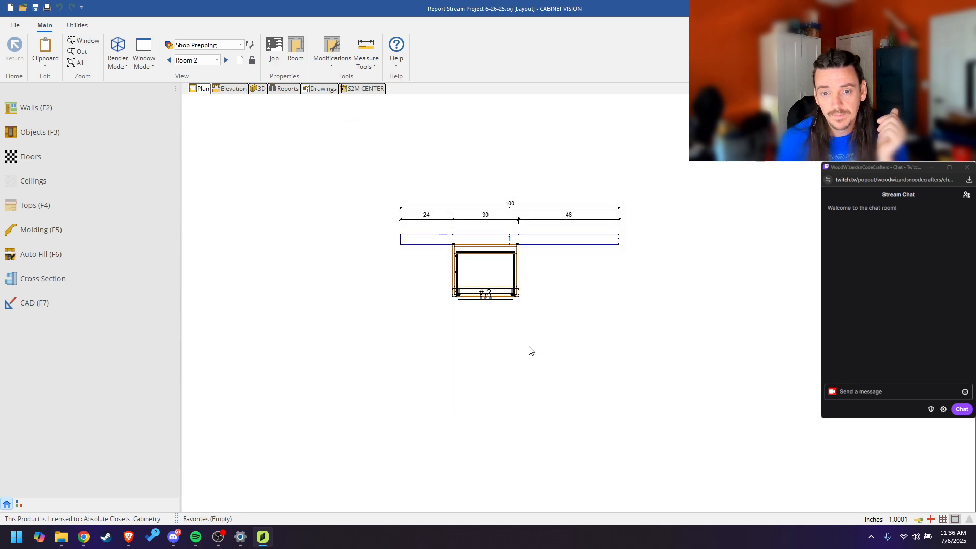
Step: Inspect the beaded face frame of Room 2's base cabinet in plan and elevation, and open the reports view
{"action": "scroll", "coordinate": [458, 300], "scroll_direction": "up", "scroll_amount": 5}
{"action": "scroll", "coordinate": [448, 296], "scroll_direction": "up", "scroll_amount": 3}
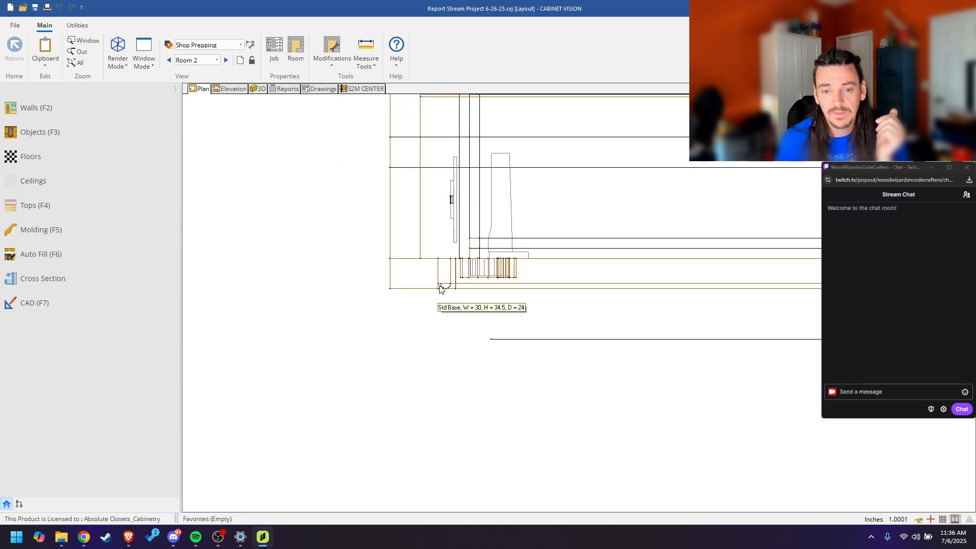
{"action": "scroll", "coordinate": [440, 299], "scroll_direction": "down", "scroll_amount": 2}
{"action": "left_click", "coordinate": [229, 88]}
{"action": "scroll", "coordinate": [485, 363], "scroll_direction": "up", "scroll_amount": 3}
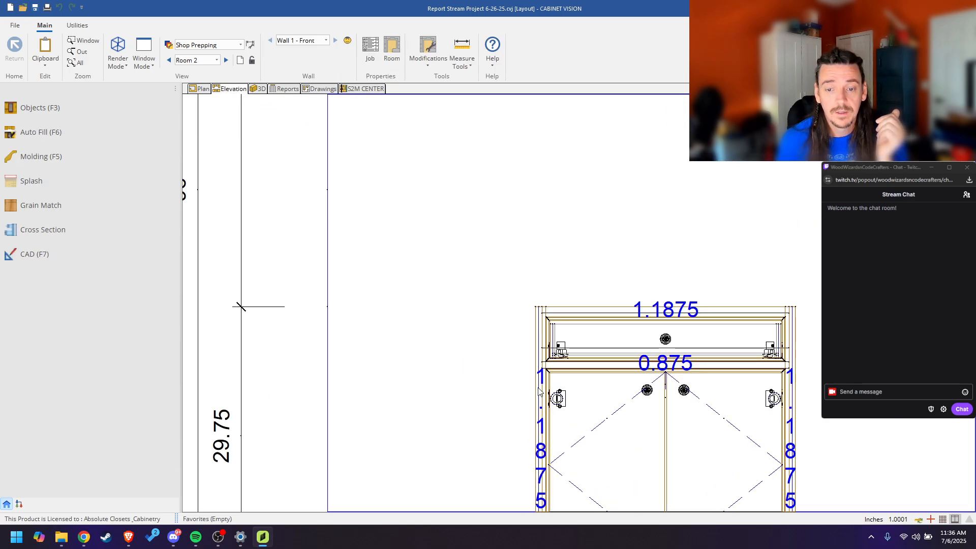
{"action": "scroll", "coordinate": [512, 344], "scroll_direction": "up", "scroll_amount": 3}
{"action": "scroll", "coordinate": [529, 307], "scroll_direction": "down", "scroll_amount": 6}
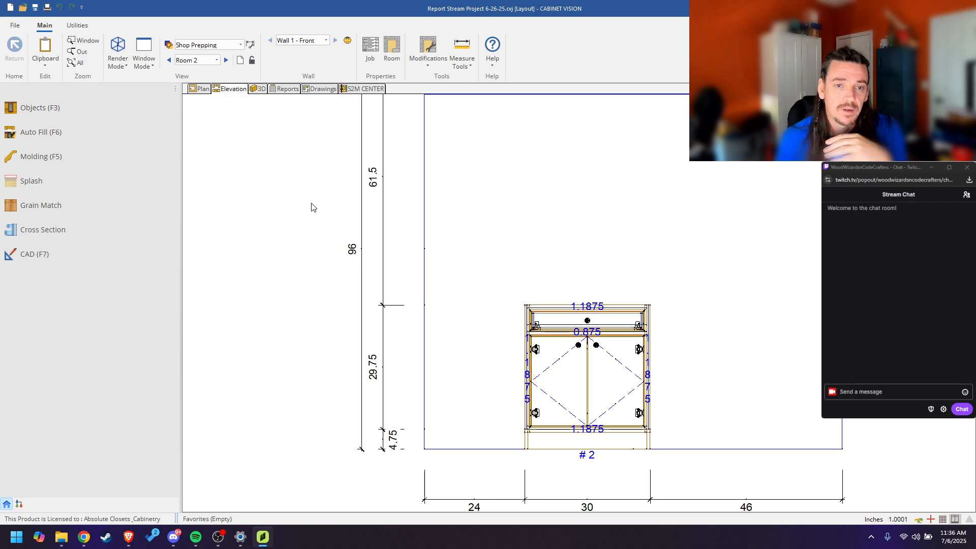
{"action": "left_click", "coordinate": [286, 90]}
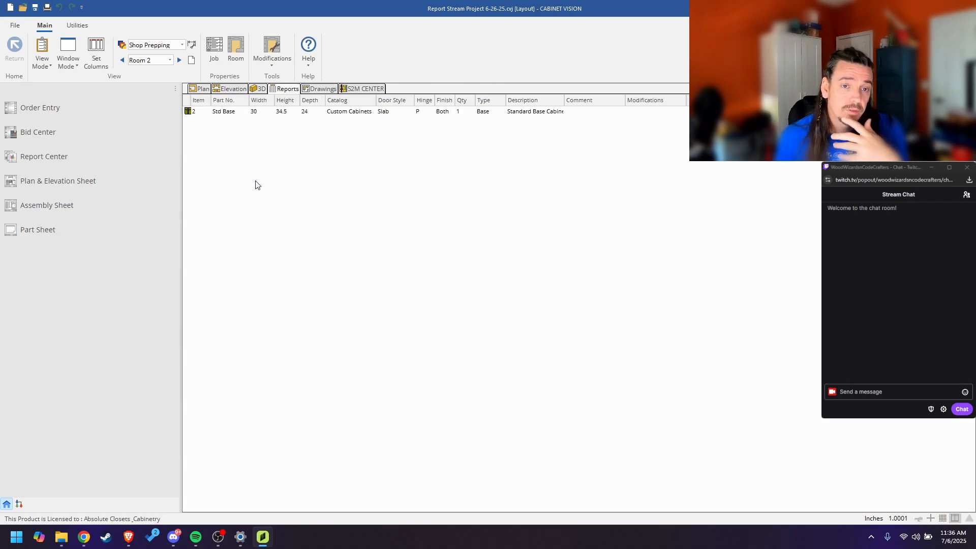
Step: Open the report setup in the Report Center and select the Rooms report group
{"action": "left_click", "coordinate": [90, 161]}
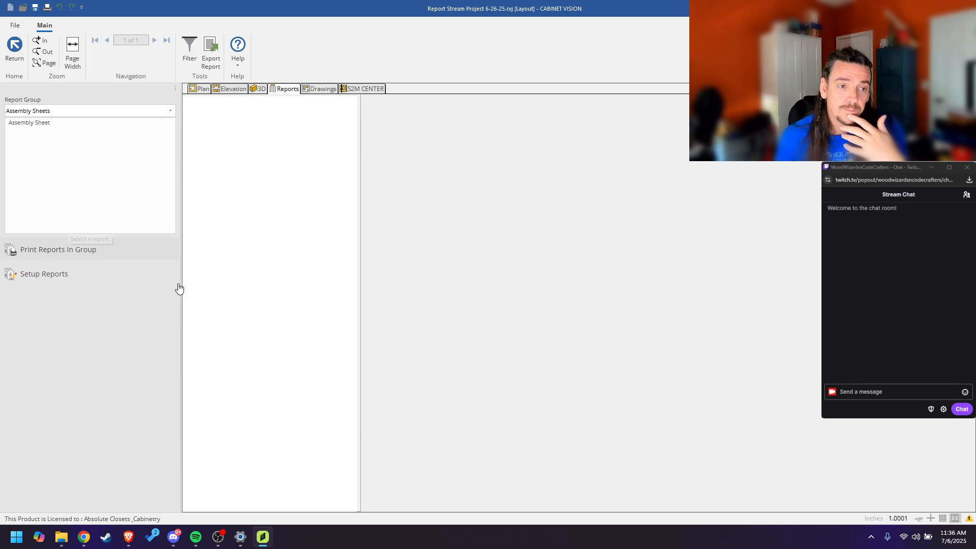
{"action": "left_click", "coordinate": [110, 278]}
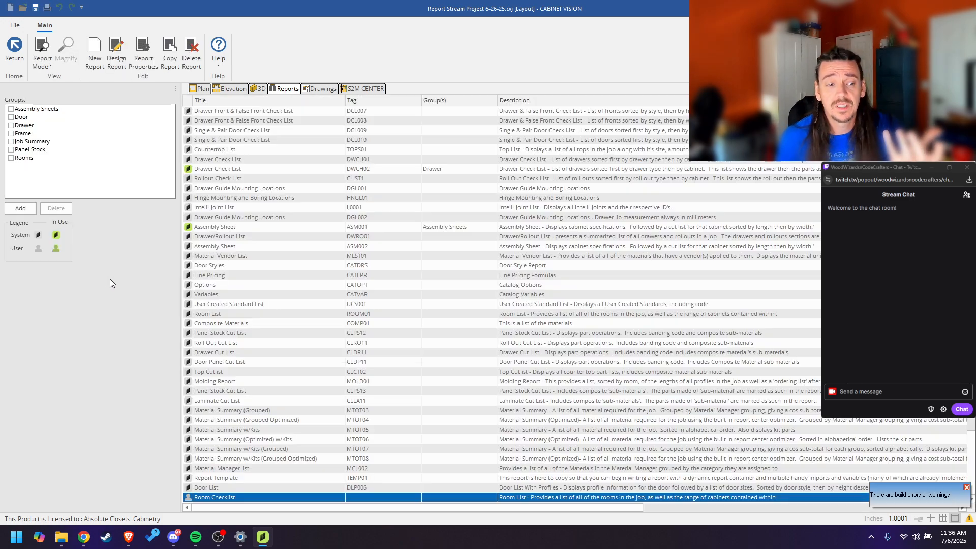
{"action": "left_click", "coordinate": [38, 159]}
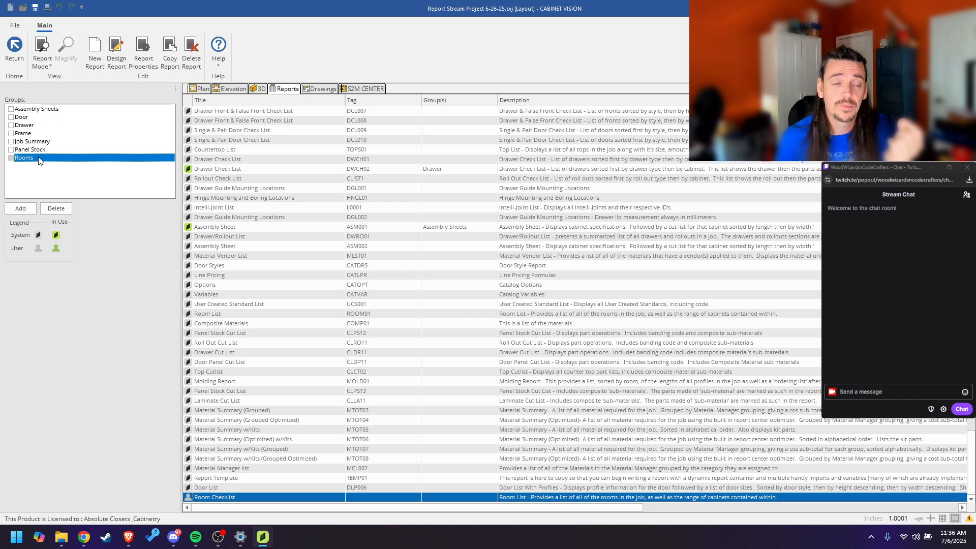
Step: Add a new report group named Rooms2
{"action": "left_click", "coordinate": [21, 209]}
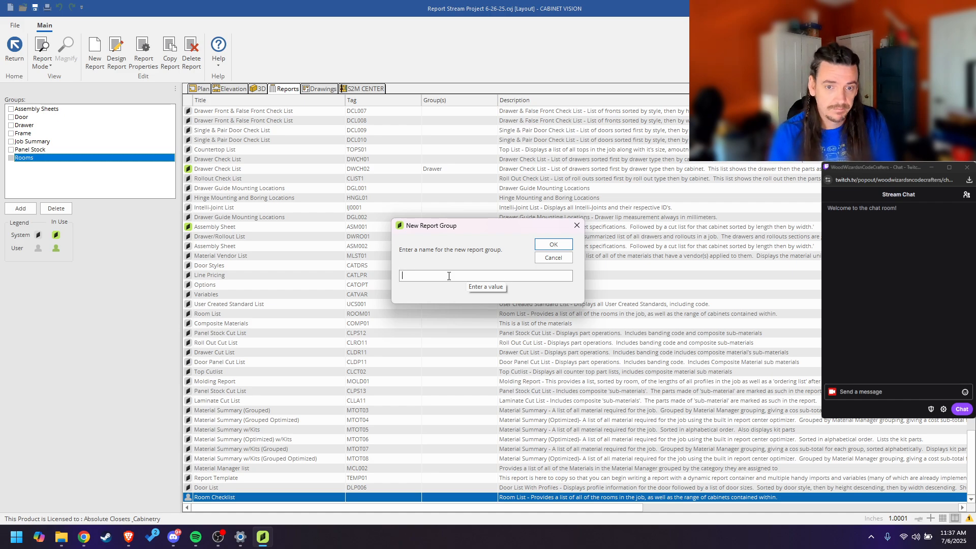
{"action": "type", "text": "Rooms2"}
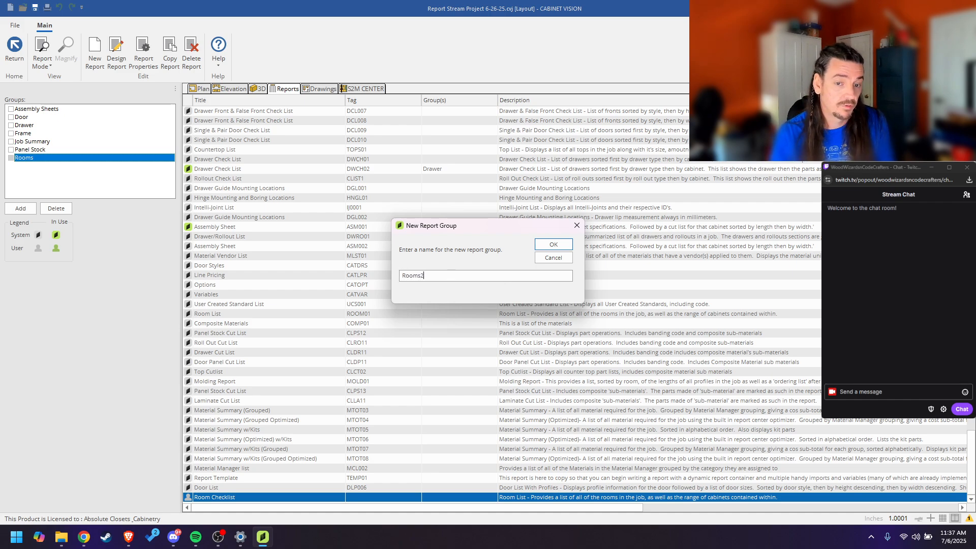
{"action": "left_click", "coordinate": [553, 245]}
Step: Delete the Rooms2 report group and confirm the deletion
{"action": "left_click", "coordinate": [28, 171]}
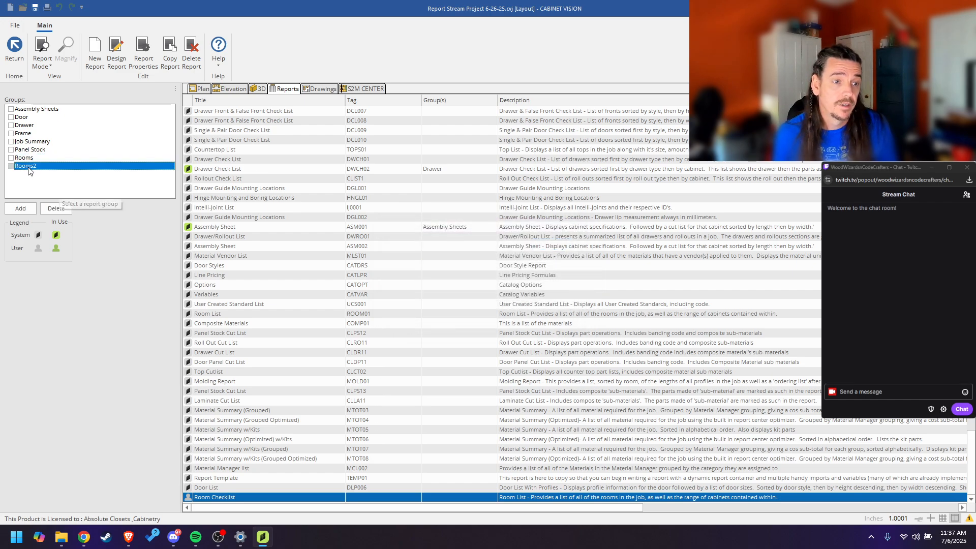
{"action": "left_click", "coordinate": [57, 209]}
{"action": "left_click", "coordinate": [523, 290]}
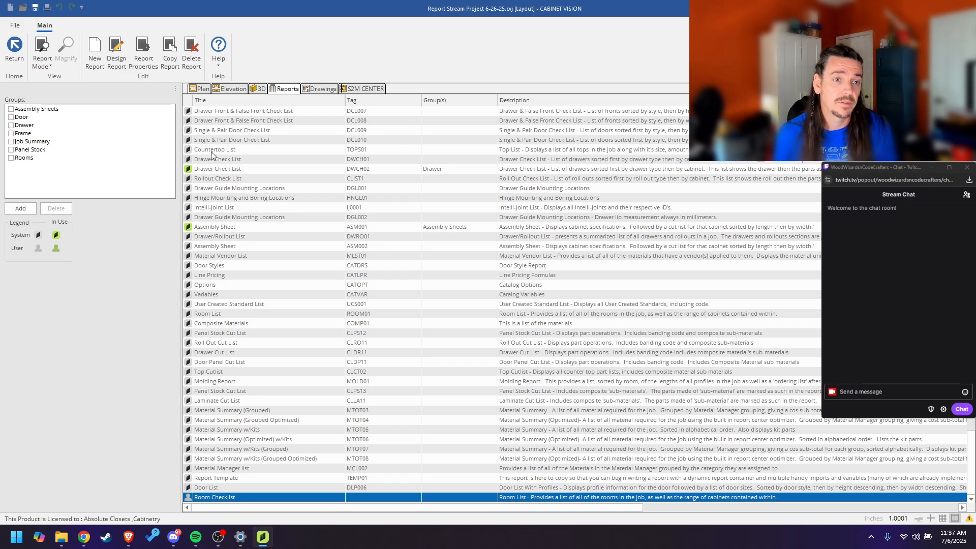
Step: Create a new report and name it Room Information in its advanced properties
{"action": "left_click", "coordinate": [99, 57]}
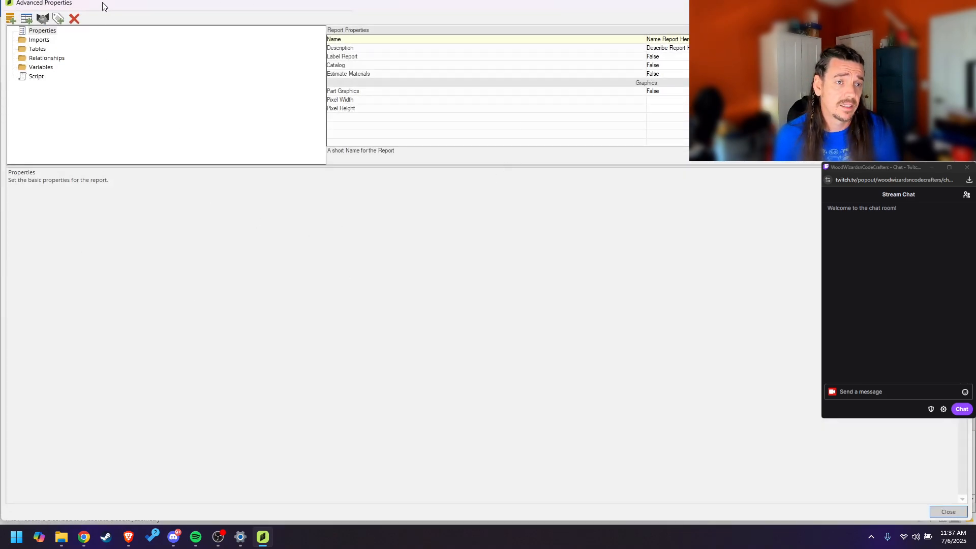
{"action": "double_click", "coordinate": [148, 10]}
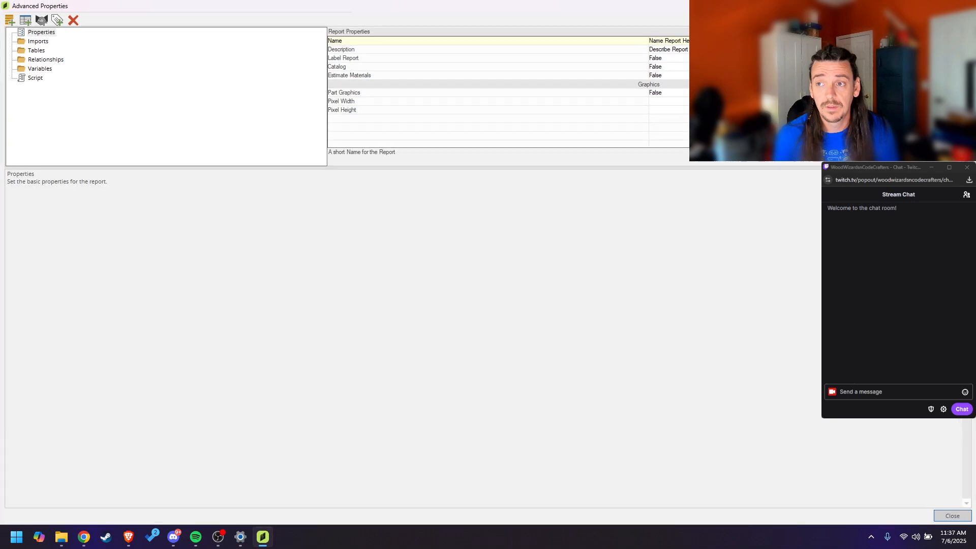
{"action": "left_click", "coordinate": [669, 41]}
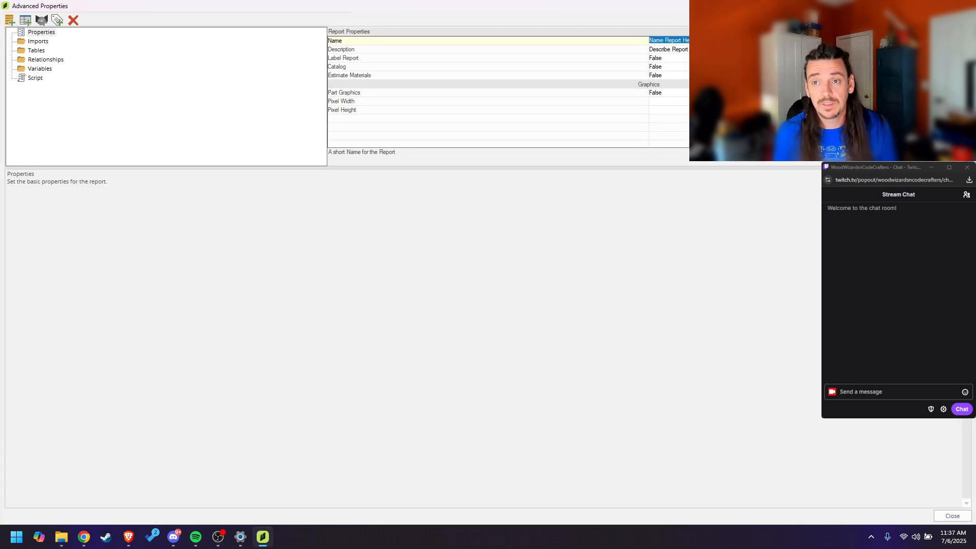
{"action": "left_click_drag", "start_coordinate": [148, 5], "coordinate": [365, 99]}
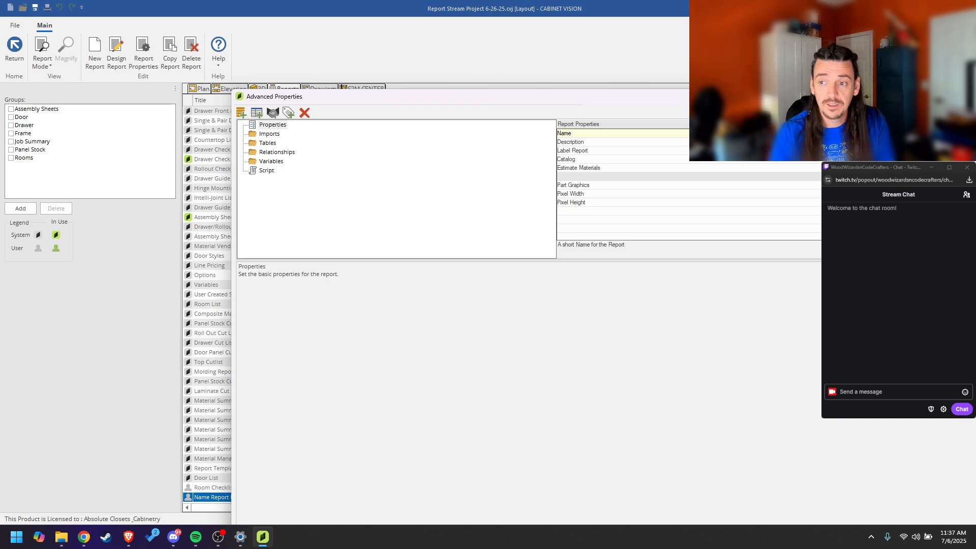
Step: Replace the new report's placeholder description with text beginning "Basic information about"
{"action": "left_click", "coordinate": [623, 141]}
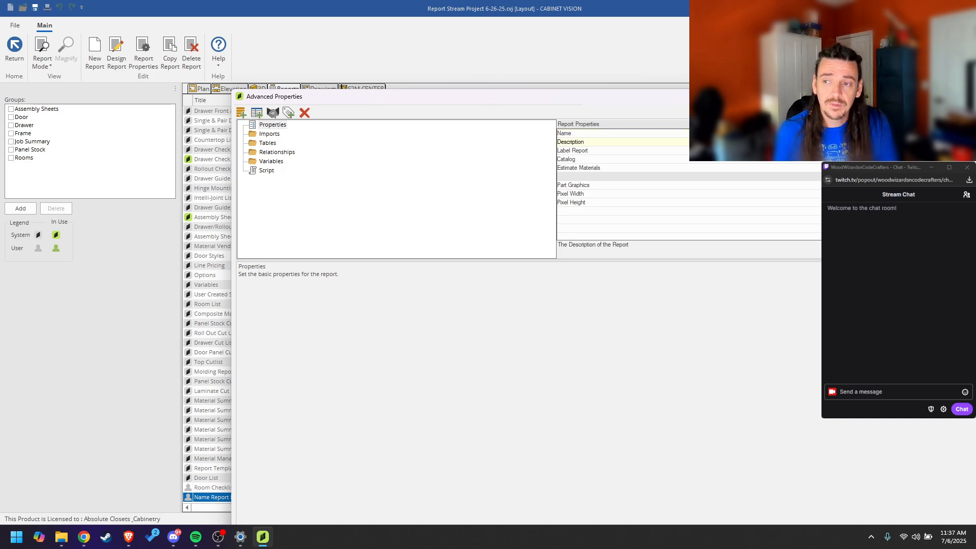
{"action": "left_click_drag", "start_coordinate": [863, 100], "coordinate": [130, 142]}
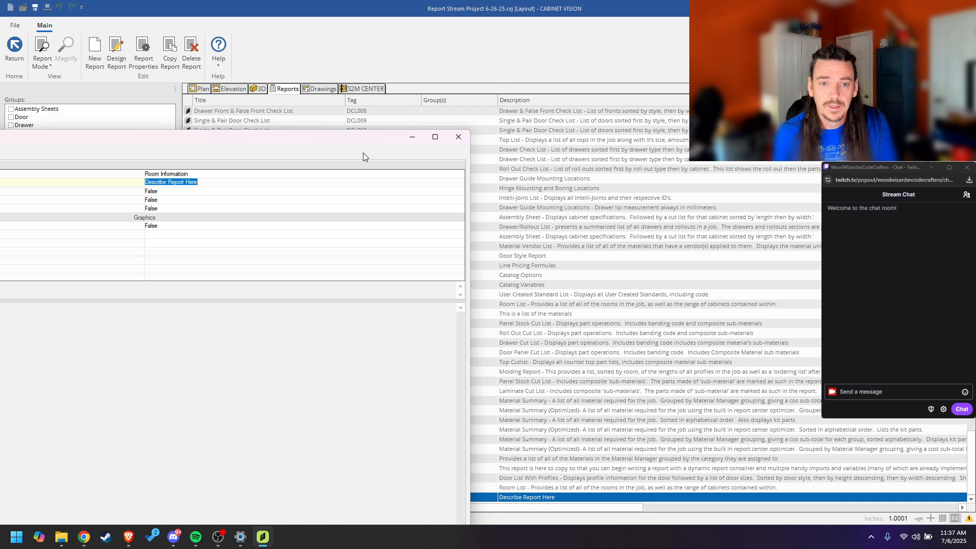
{"action": "left_click_drag", "start_coordinate": [340, 145], "coordinate": [624, 2]}
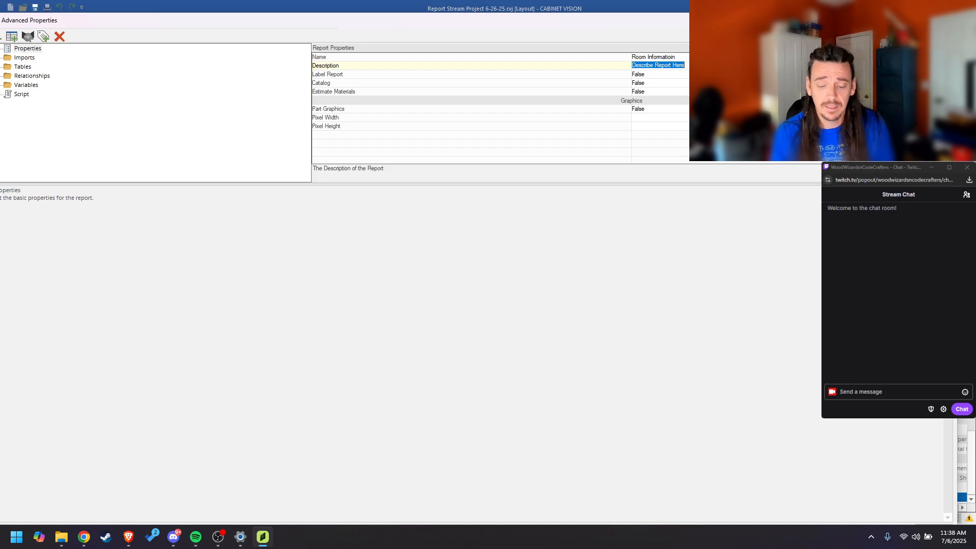
{"action": "type", "text": "Basic information about"}
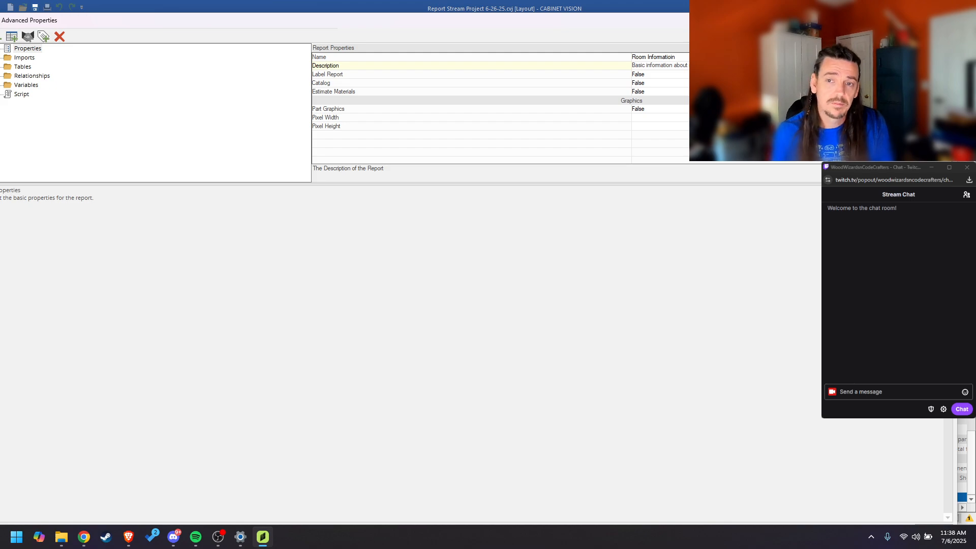
Step: Review the report's Label Report, Catalog, Estimate Materials and Part Graphics options, plus the explanations of its Imports and Tables sections
{"action": "left_click", "coordinate": [388, 75]}
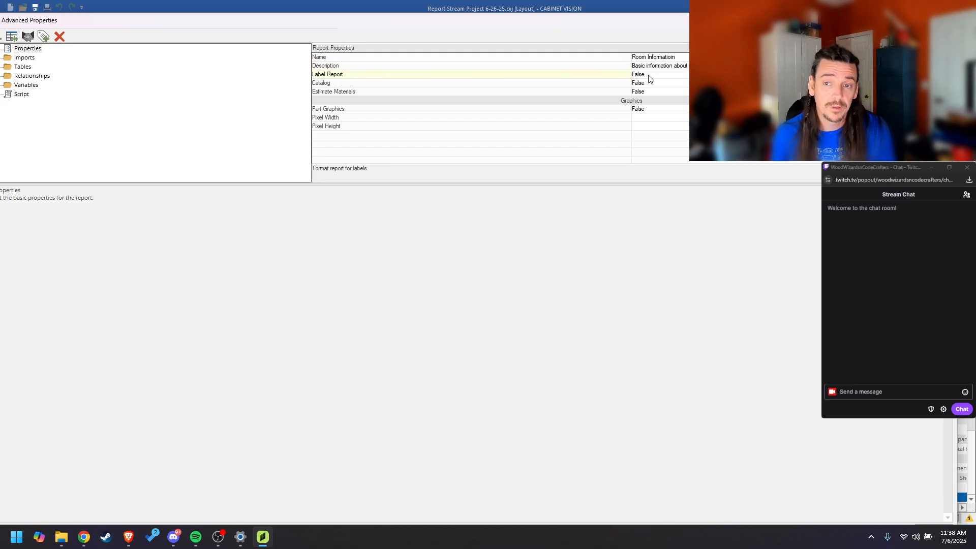
{"action": "left_click", "coordinate": [361, 83]}
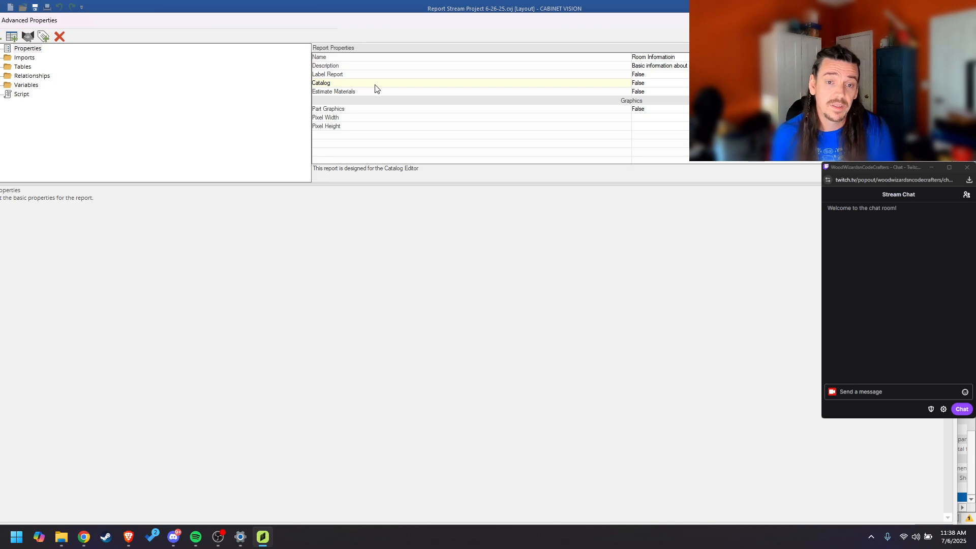
{"action": "left_click", "coordinate": [476, 94]}
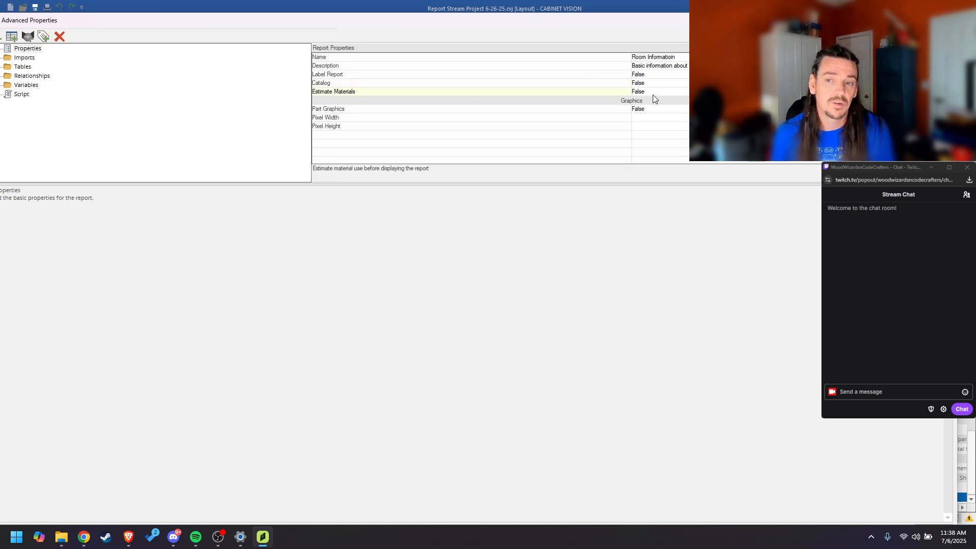
{"action": "left_click", "coordinate": [365, 109]}
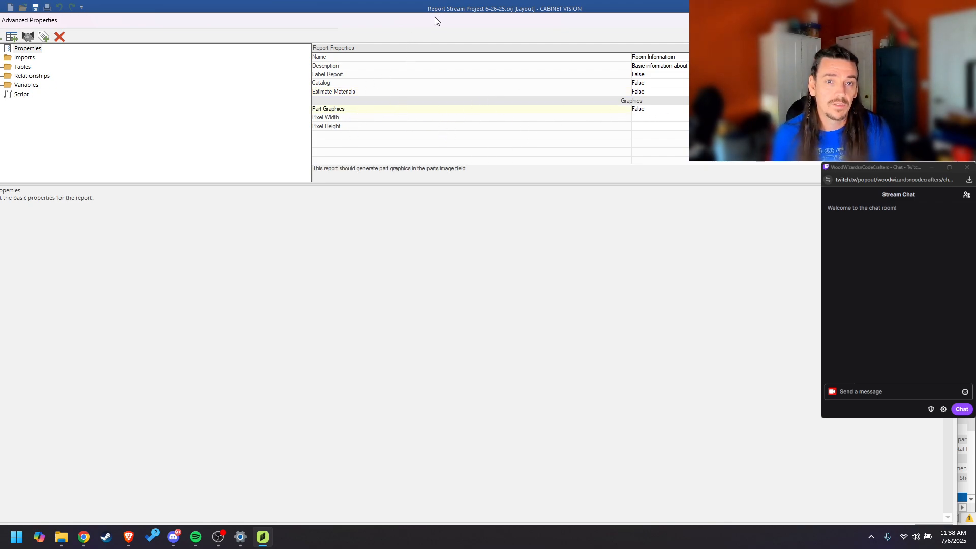
{"action": "double_click", "coordinate": [711, 20]}
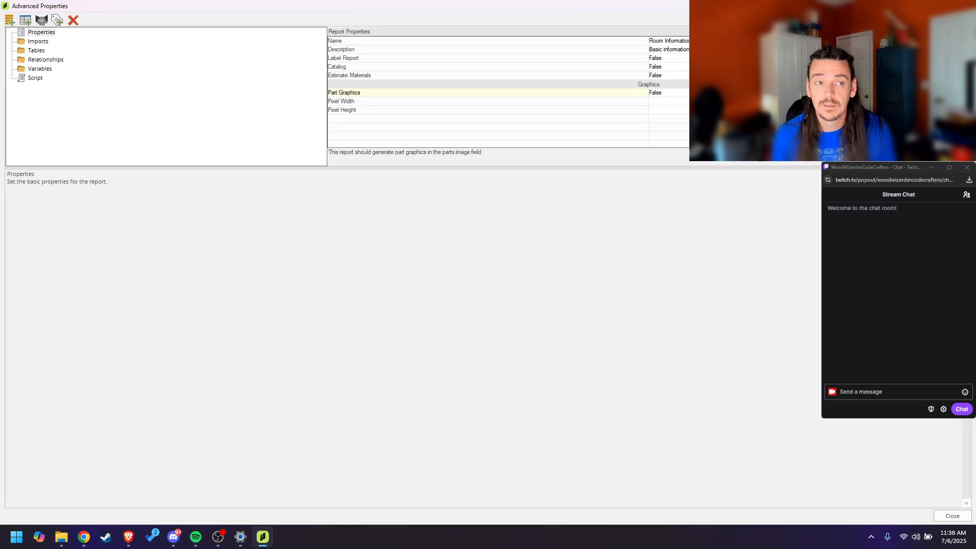
{"action": "left_click", "coordinate": [39, 32]}
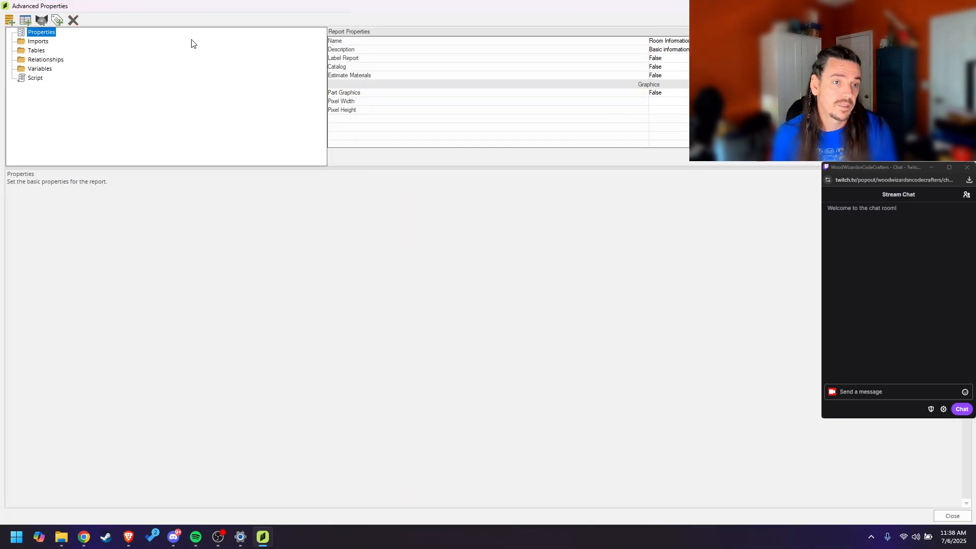
{"action": "left_click", "coordinate": [39, 43]}
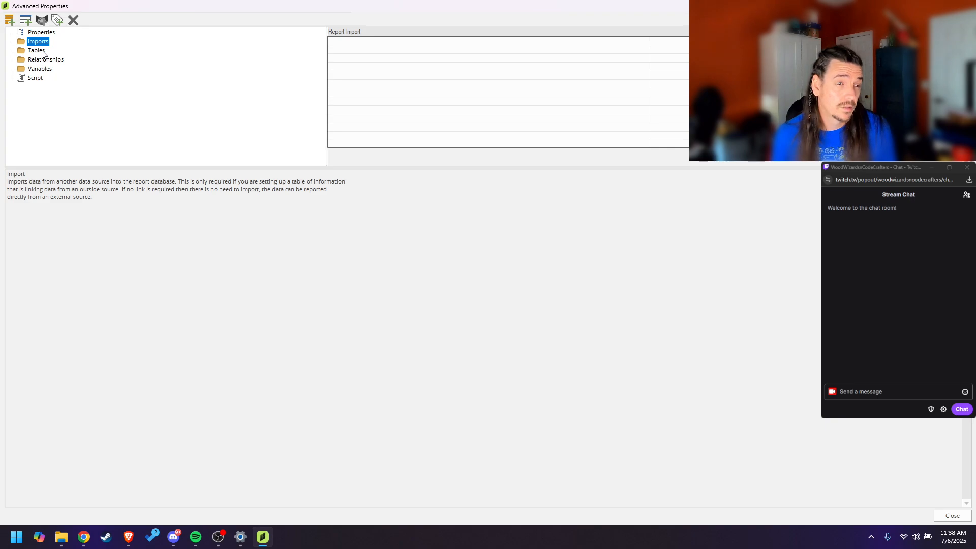
{"action": "left_click", "coordinate": [43, 53]}
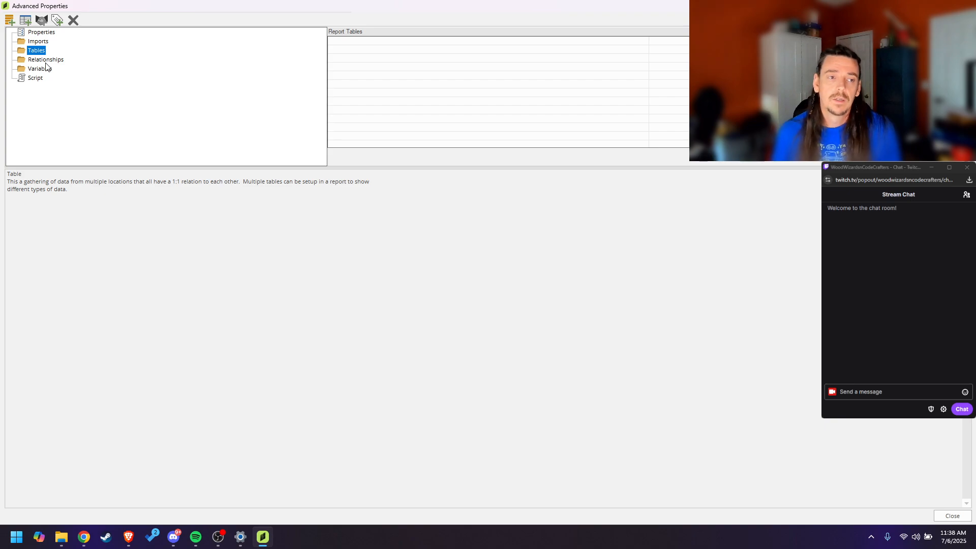
Step: Add a variable to the report and name it Report Name
{"action": "left_click", "coordinate": [51, 70]}
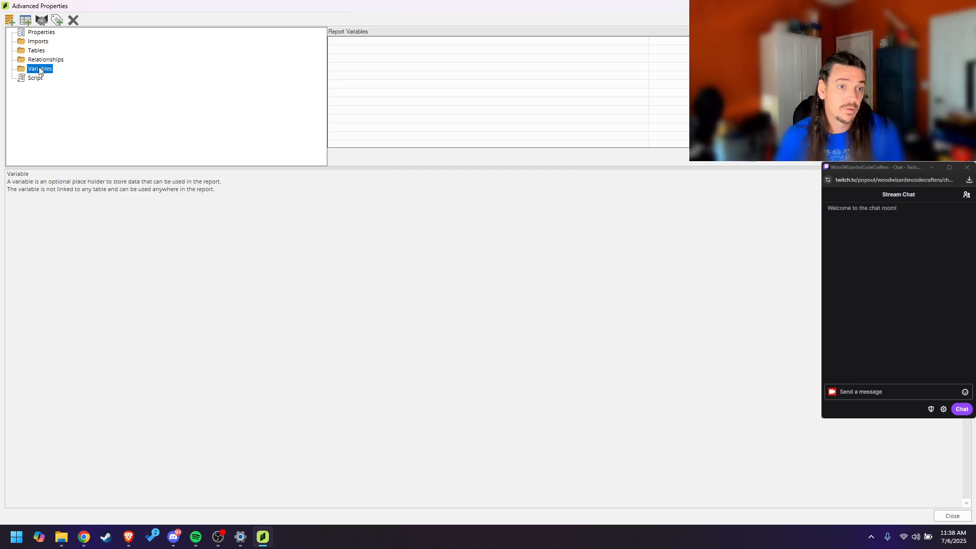
{"action": "left_click", "coordinate": [58, 19]}
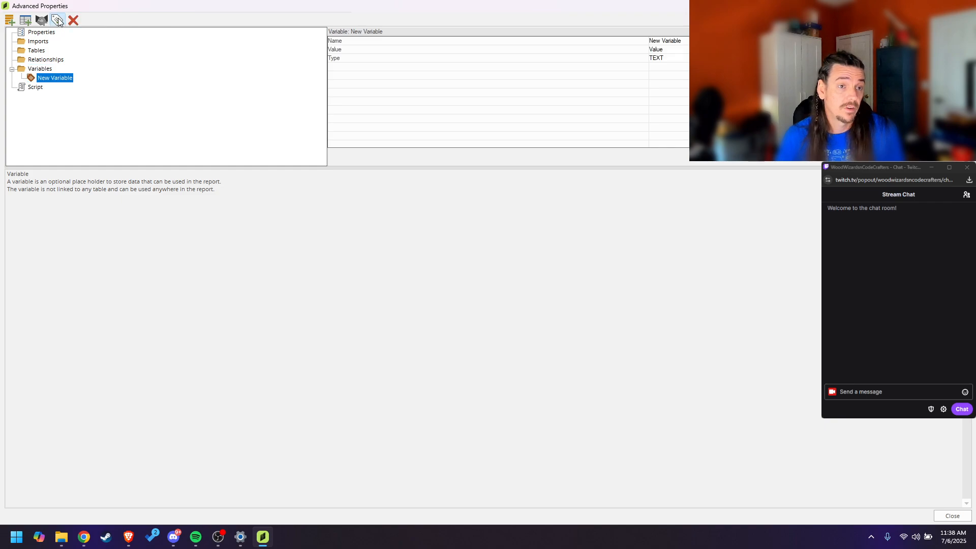
{"action": "left_click", "coordinate": [686, 40]}
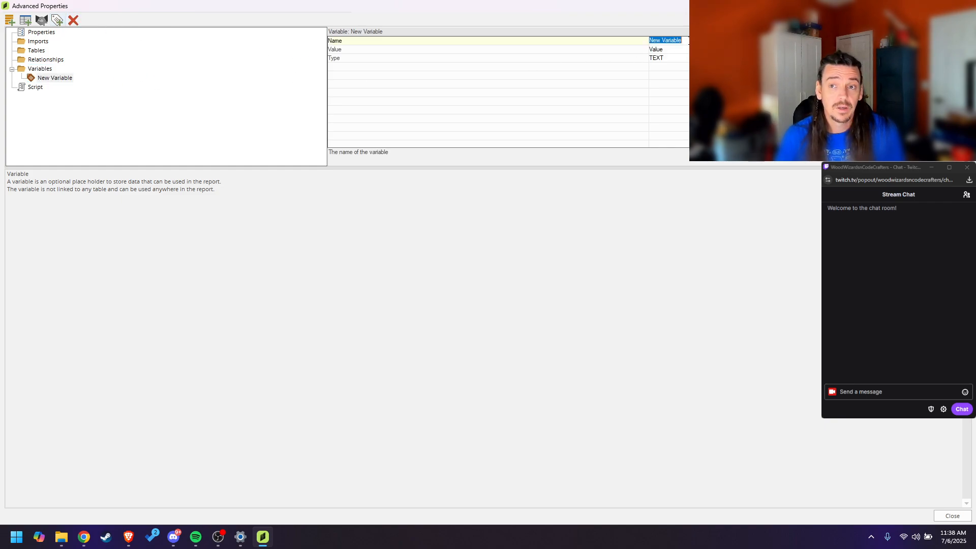
{"action": "type", "text": "Report Name"}
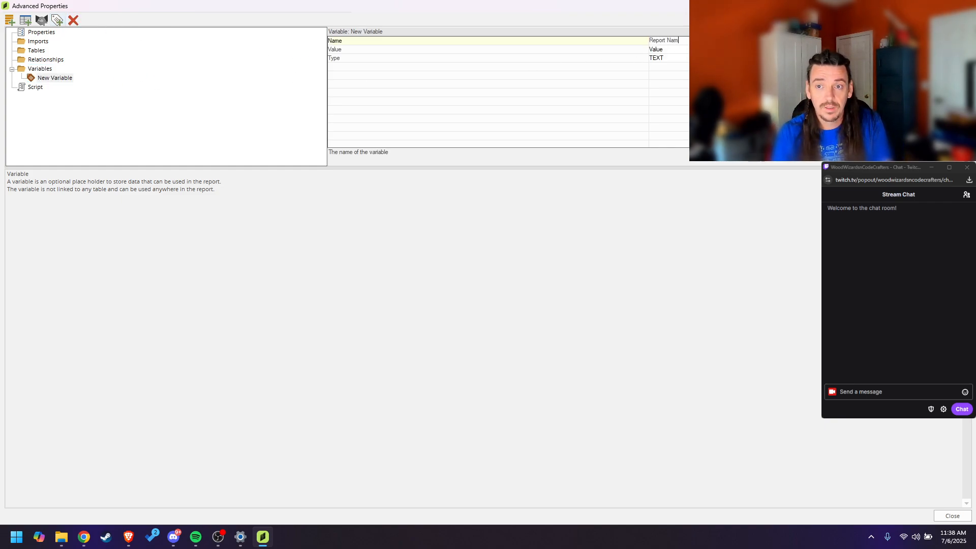
{"action": "key", "text": "Tab"}
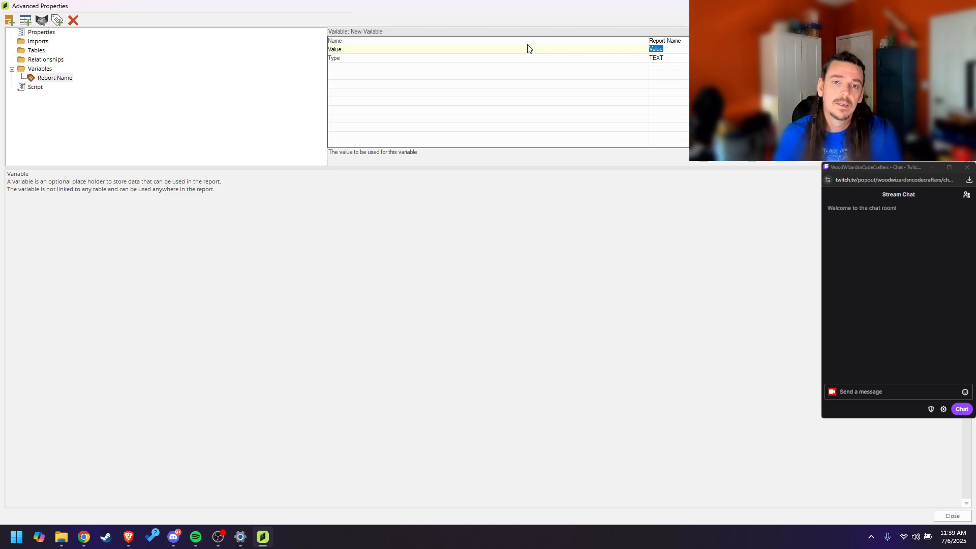
Step: Examine the Report Name variable's value and type fields alongside the report's basic properties and its entry in the report list
{"action": "left_click", "coordinate": [345, 62]}
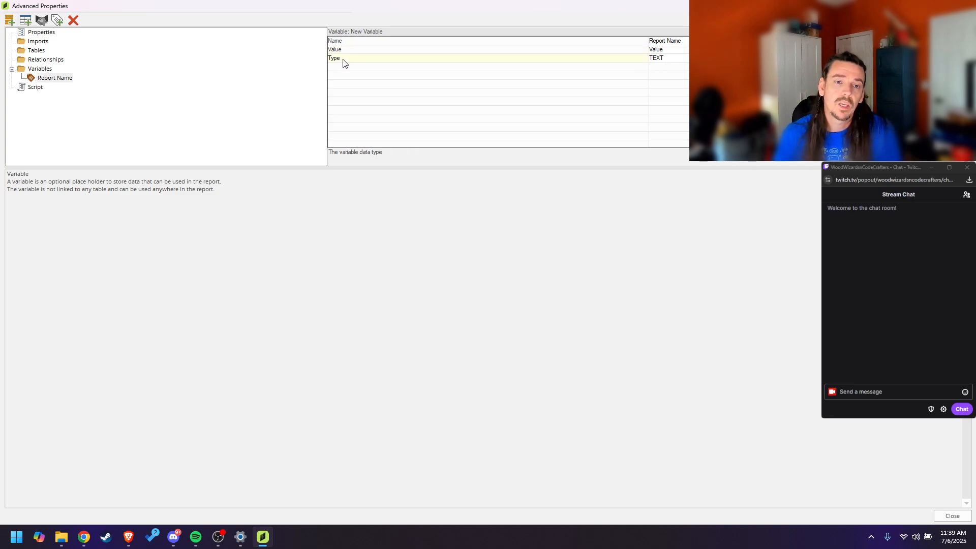
{"action": "left_click", "coordinate": [669, 50]}
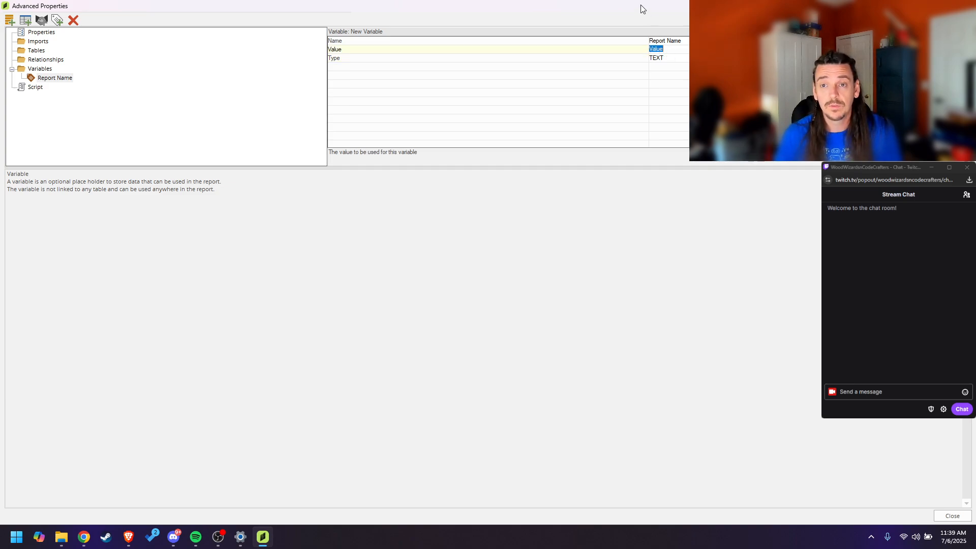
{"action": "left_click_drag", "start_coordinate": [640, 8], "coordinate": [909, 60]}
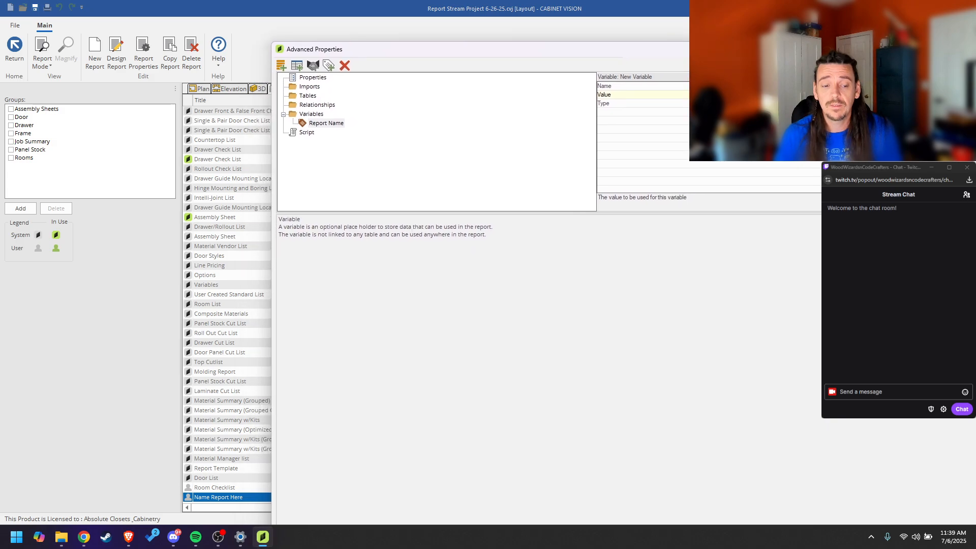
{"action": "left_click", "coordinate": [321, 78]}
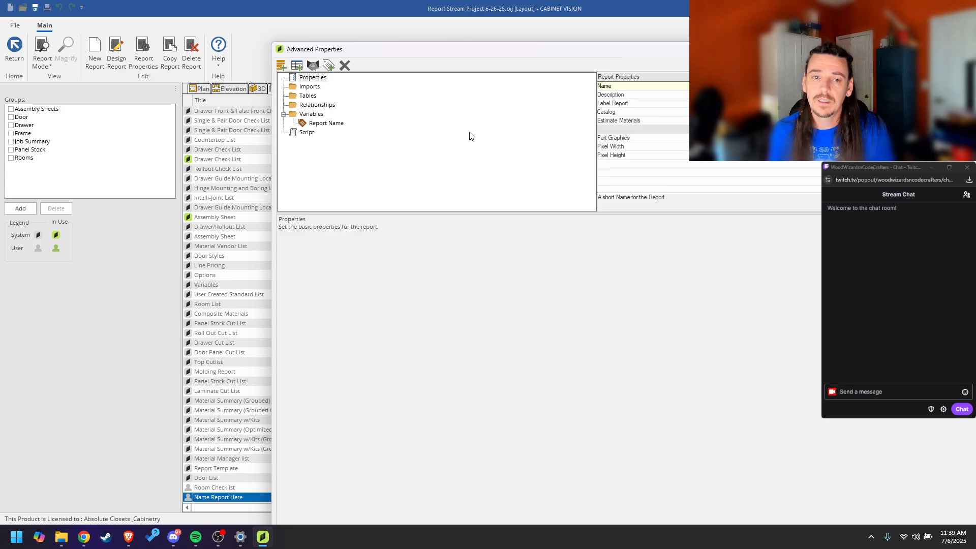
{"action": "left_click", "coordinate": [328, 126]}
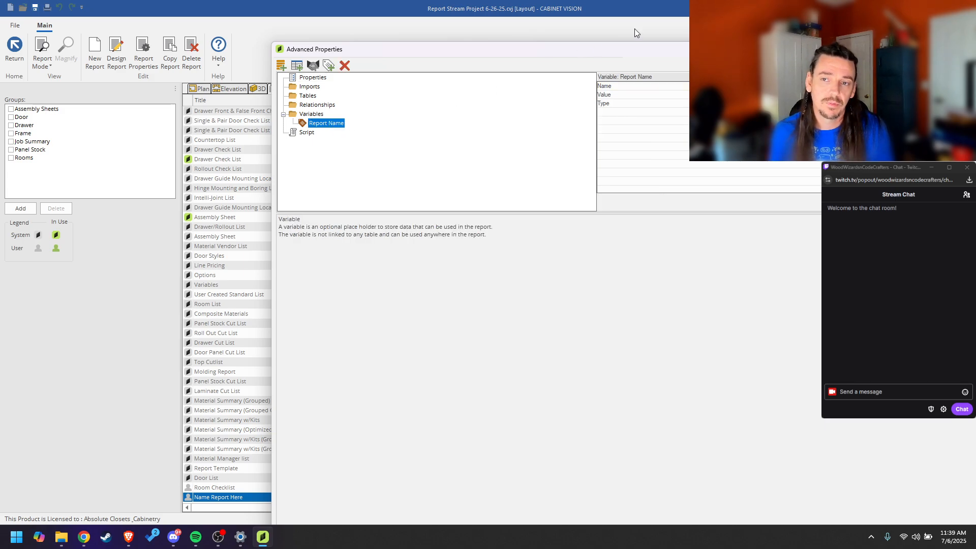
{"action": "left_click_drag", "start_coordinate": [678, 48], "coordinate": [762, 49]}
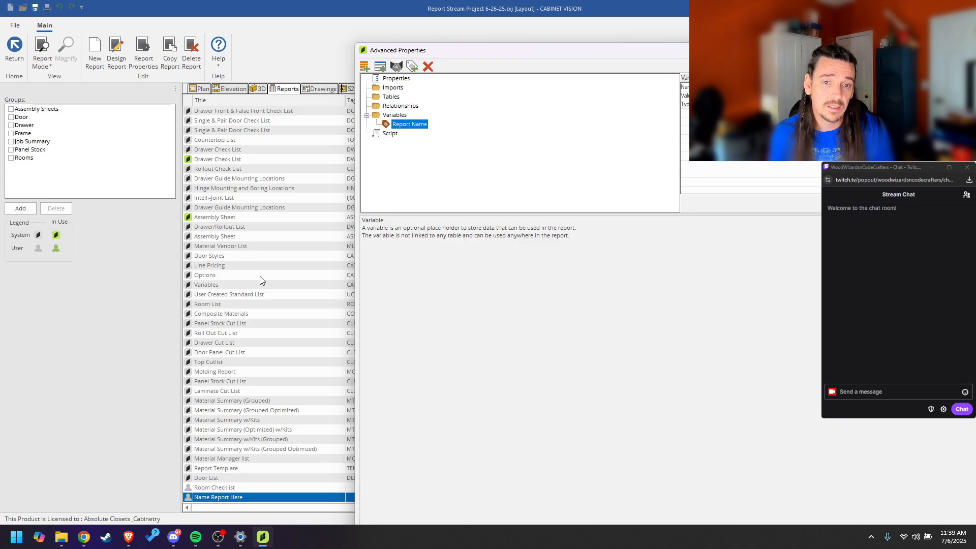
{"action": "left_click", "coordinate": [395, 79]}
{"action": "left_click_drag", "start_coordinate": [776, 50], "coordinate": [444, 21]}
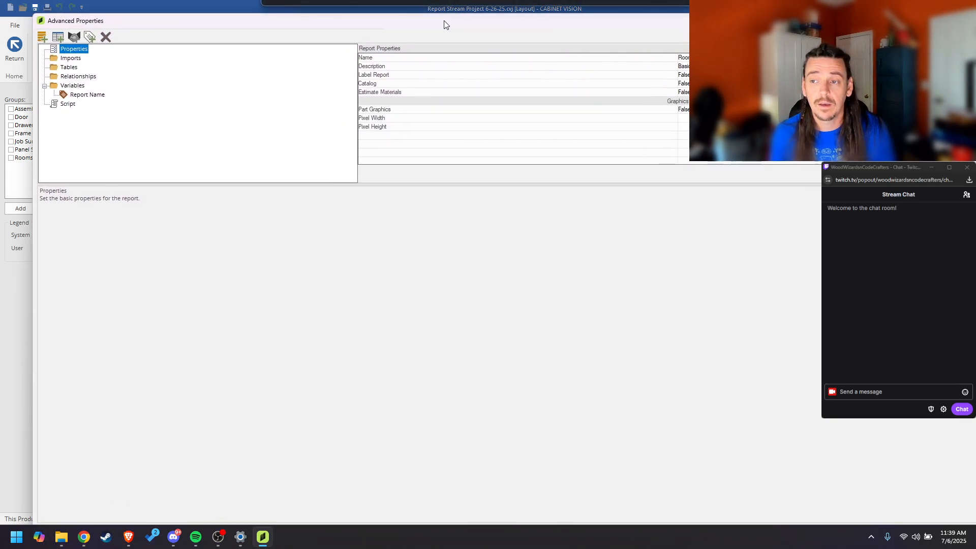
Step: Copy the report's name, Room Information, into the value of the Report Name variable
{"action": "left_click", "coordinate": [957, 20]}
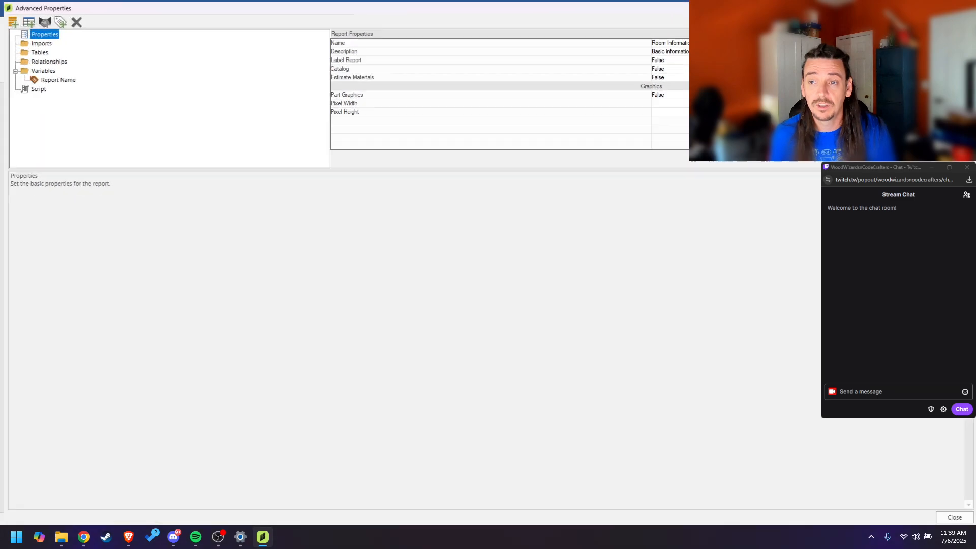
{"action": "left_click", "coordinate": [684, 40]}
{"action": "key", "text": "ctrl+c"}
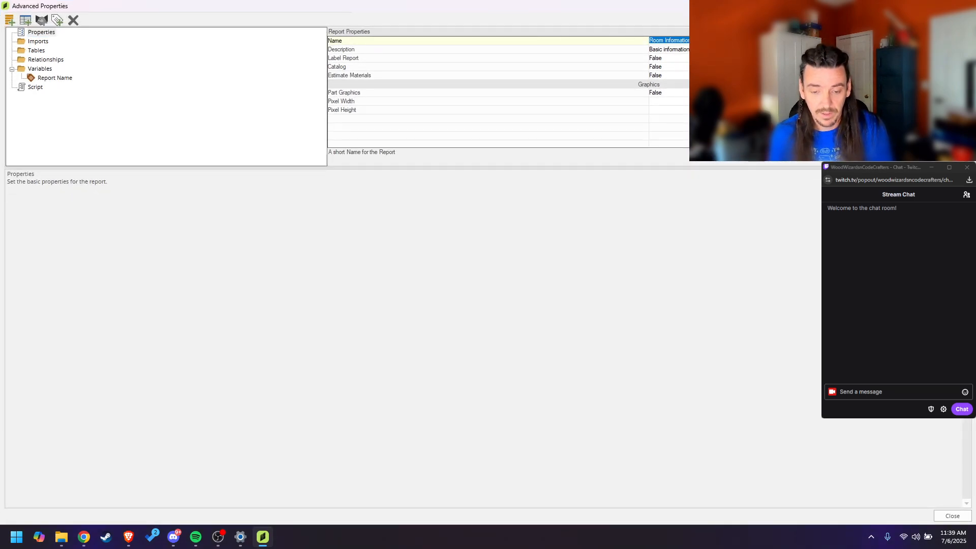
{"action": "left_click", "coordinate": [53, 80]}
{"action": "left_click", "coordinate": [666, 49]}
{"action": "key", "text": "ctrl+v"}
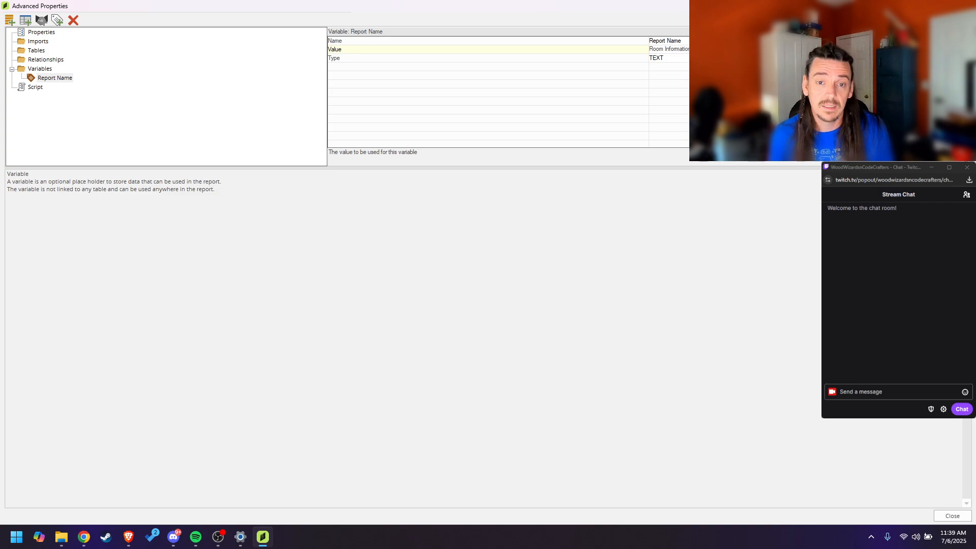
{"action": "left_click", "coordinate": [679, 48]}
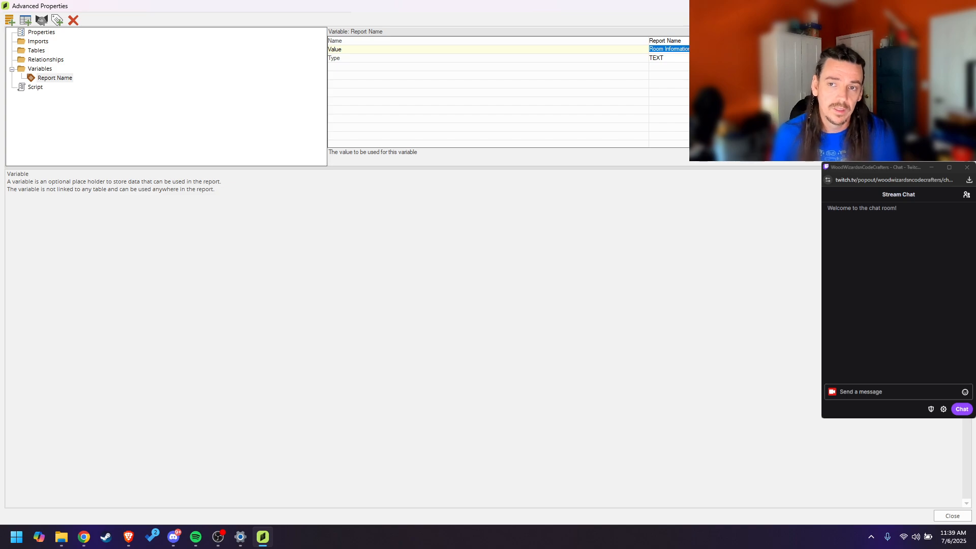
{"action": "left_click", "coordinate": [683, 40]}
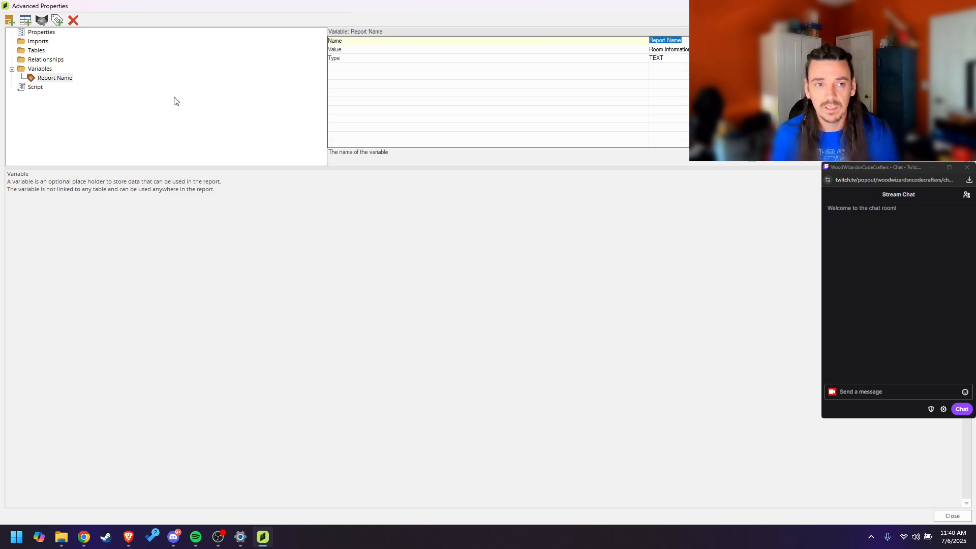
Step: Start creating a new table for the report and review its name, data source and field selection settings
{"action": "left_click", "coordinate": [43, 60]}
{"action": "left_click", "coordinate": [37, 51]}
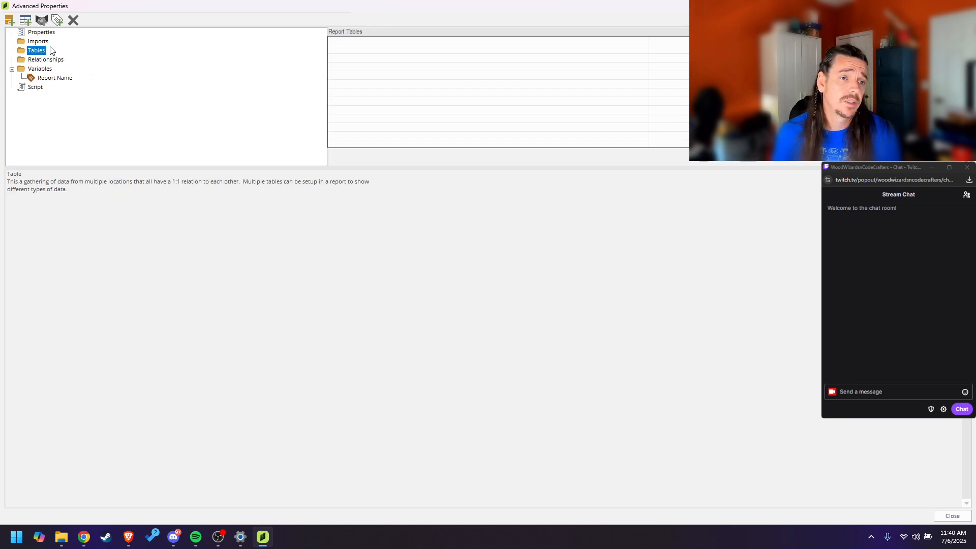
{"action": "left_click", "coordinate": [28, 19]}
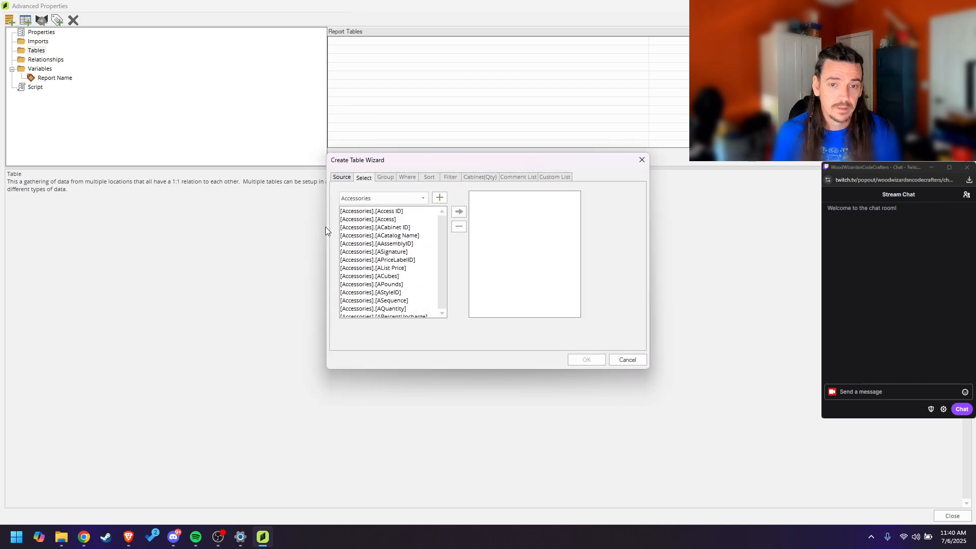
{"action": "mouse_move", "coordinate": [468, 158]}
{"action": "left_mouse_down"}
{"action": "mouse_move", "coordinate": [504, 139]}
{"action": "mouse_move", "coordinate": [482, 146]}
{"action": "left_mouse_up"}
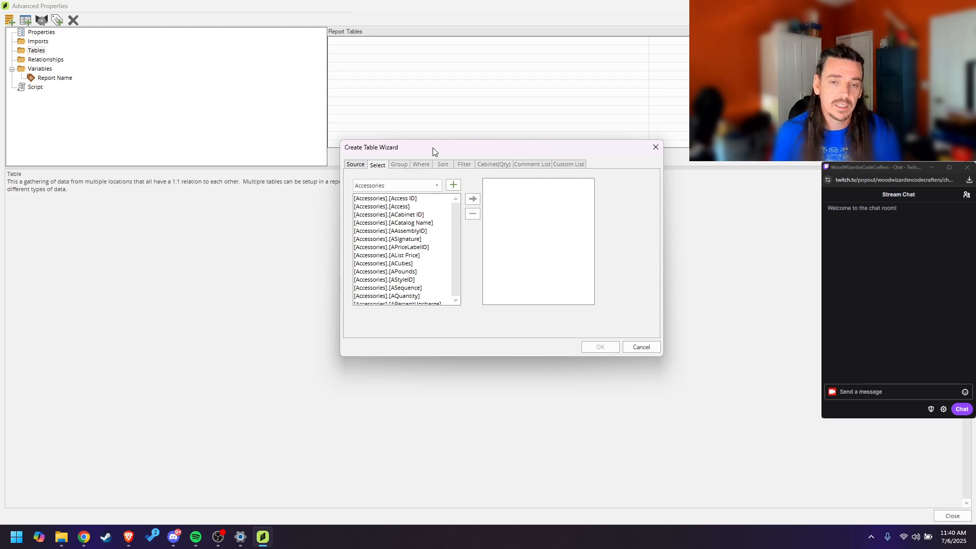
{"action": "left_click", "coordinate": [357, 165]}
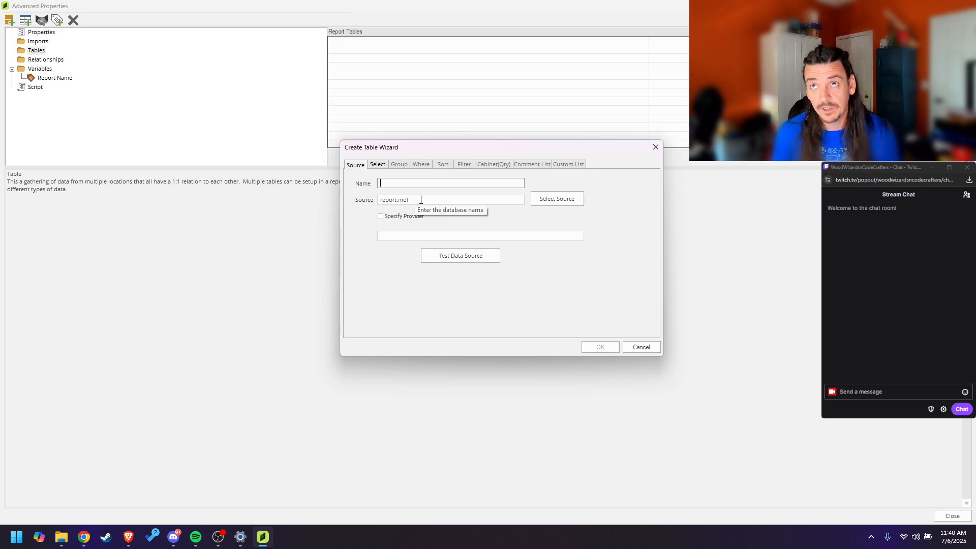
{"action": "left_click", "coordinate": [378, 167]}
{"action": "left_click", "coordinate": [355, 168]}
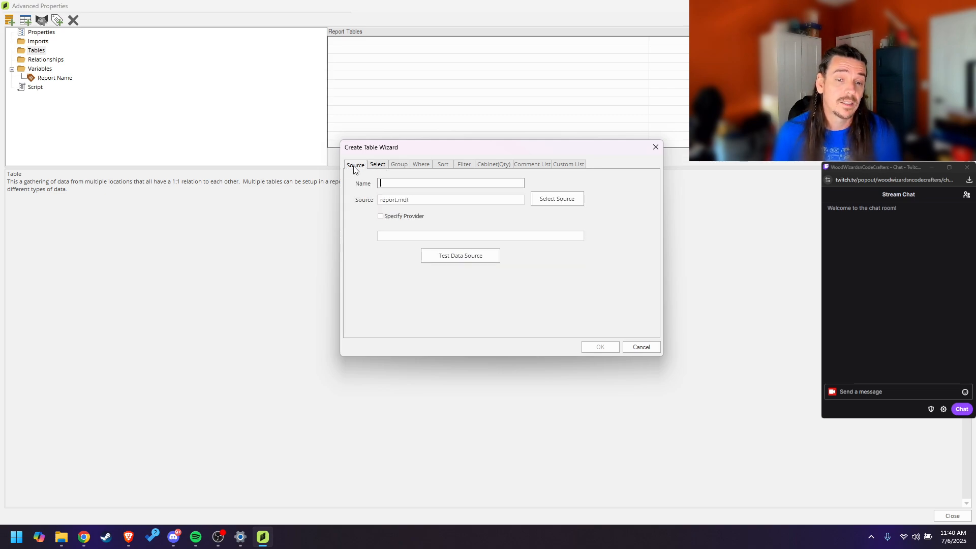
{"action": "left_click", "coordinate": [378, 165]}
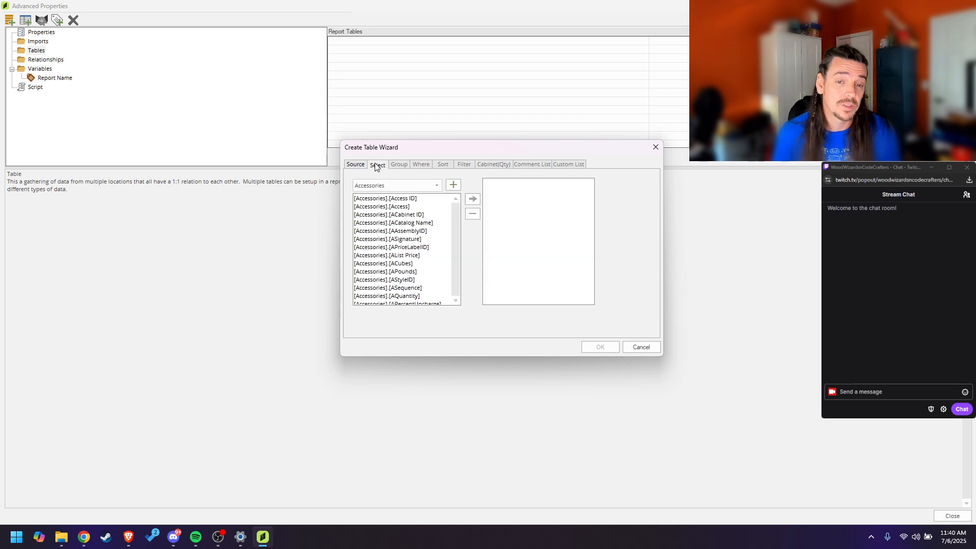
Step: Look through the available database tables and add Rooms as the new table's source of fields
{"action": "left_click", "coordinate": [436, 186]}
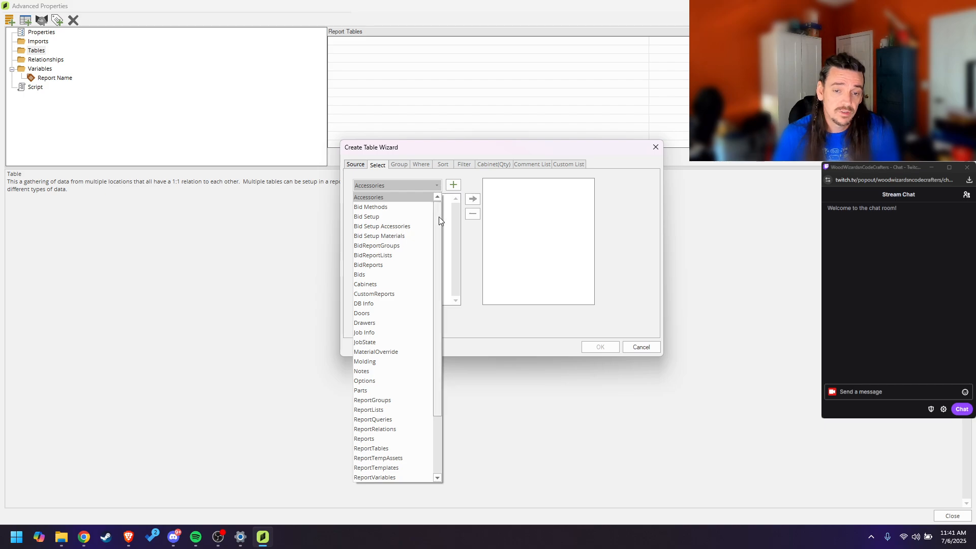
{"action": "left_click_drag", "start_coordinate": [438, 217], "coordinate": [431, 333]}
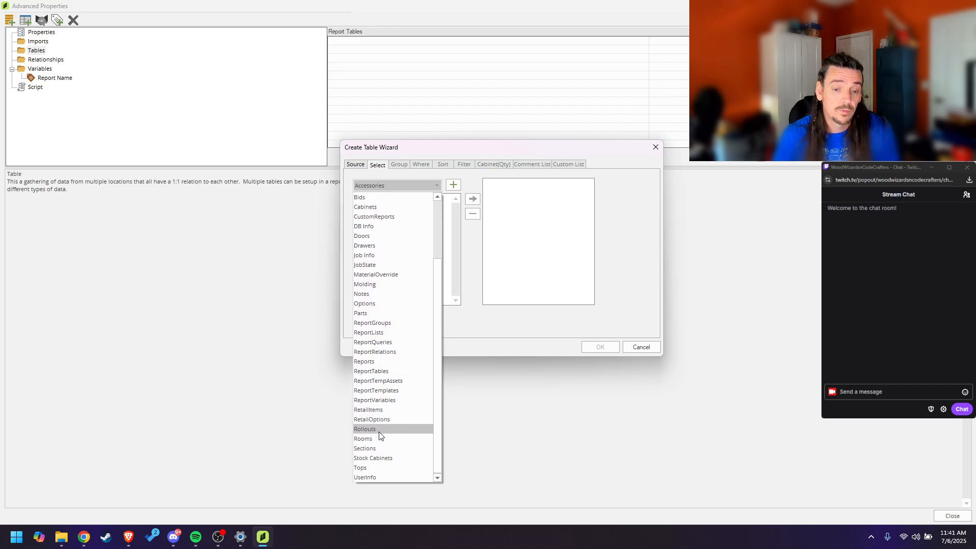
{"action": "scroll", "coordinate": [385, 293], "scroll_direction": "up", "scroll_amount": 3}
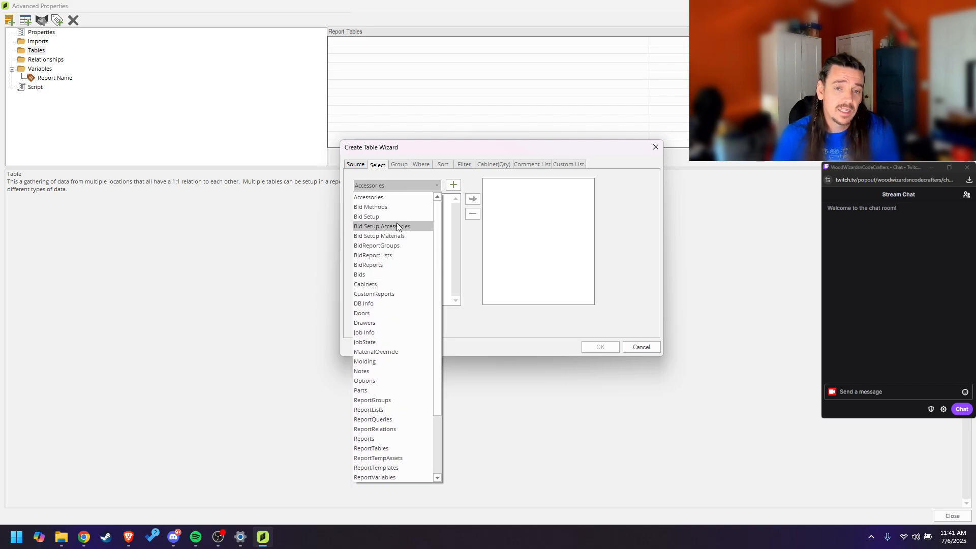
{"action": "scroll", "coordinate": [391, 401], "scroll_direction": "down", "scroll_amount": 2}
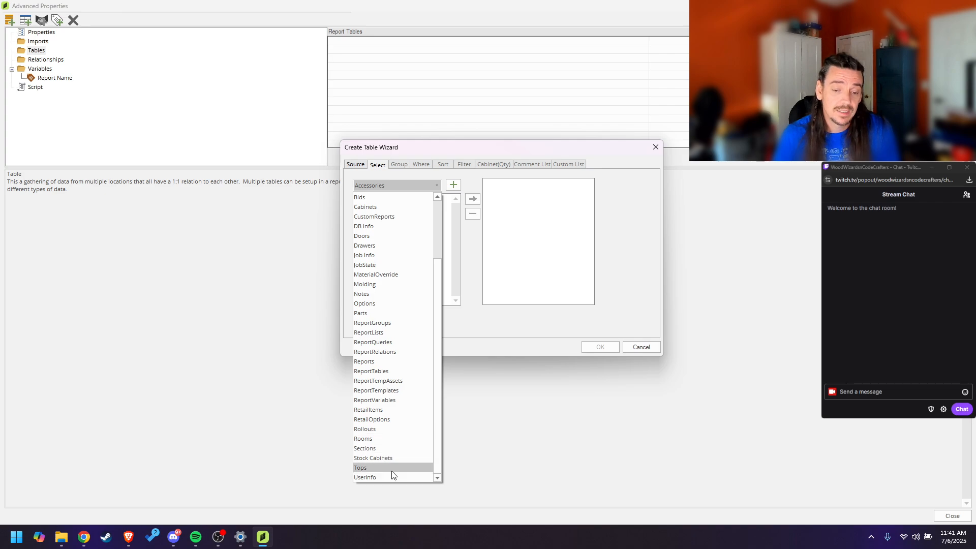
{"action": "scroll", "coordinate": [392, 421], "scroll_direction": "up", "scroll_amount": 2}
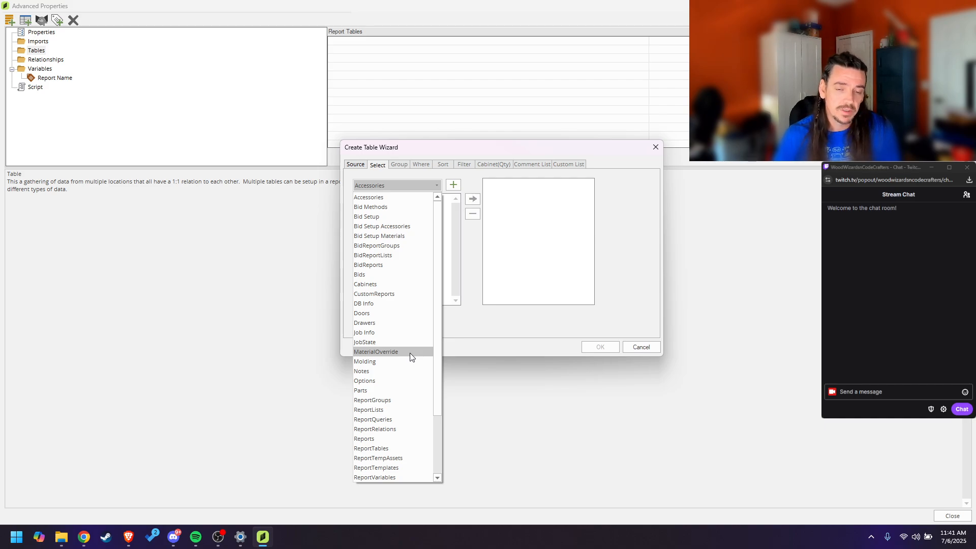
{"action": "scroll", "coordinate": [410, 353], "scroll_direction": "down", "scroll_amount": 3}
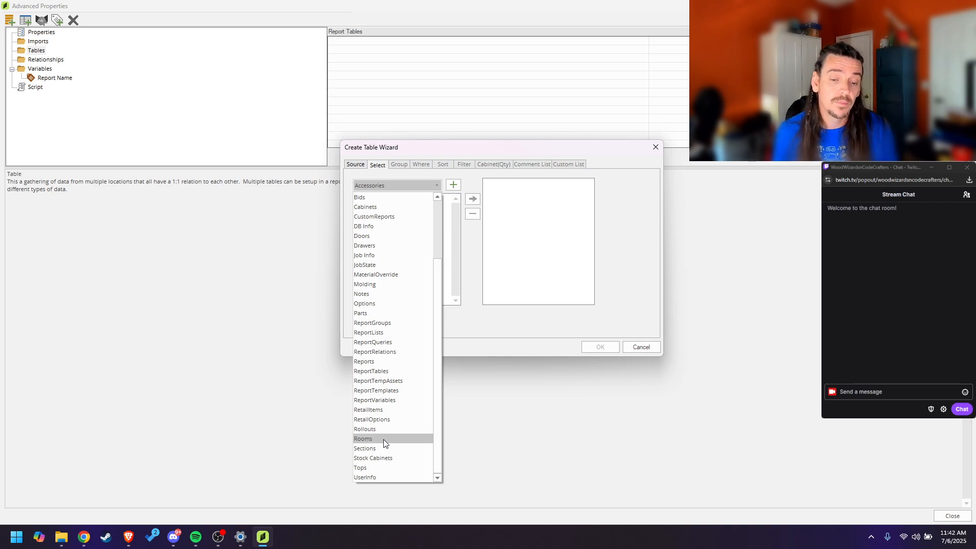
{"action": "left_click", "coordinate": [382, 439]}
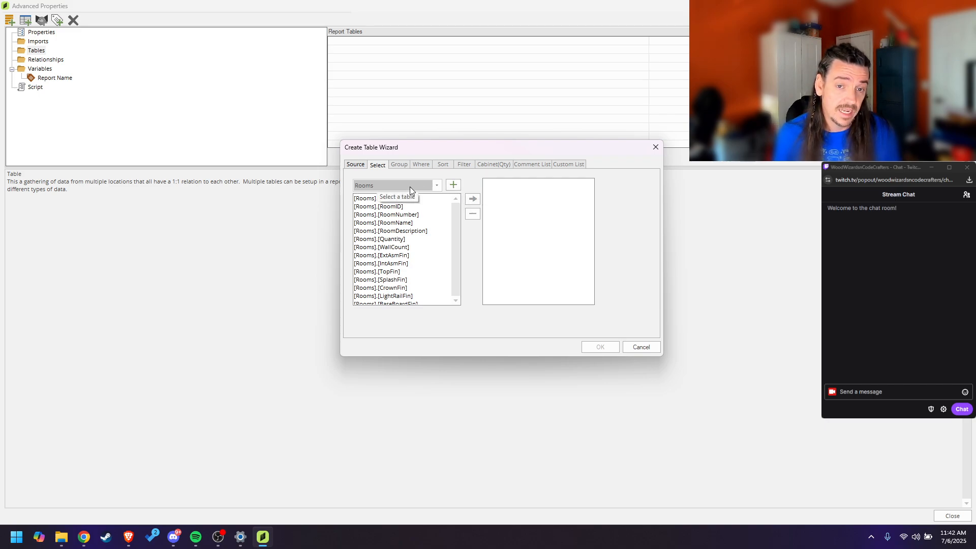
{"action": "left_click", "coordinate": [457, 184]}
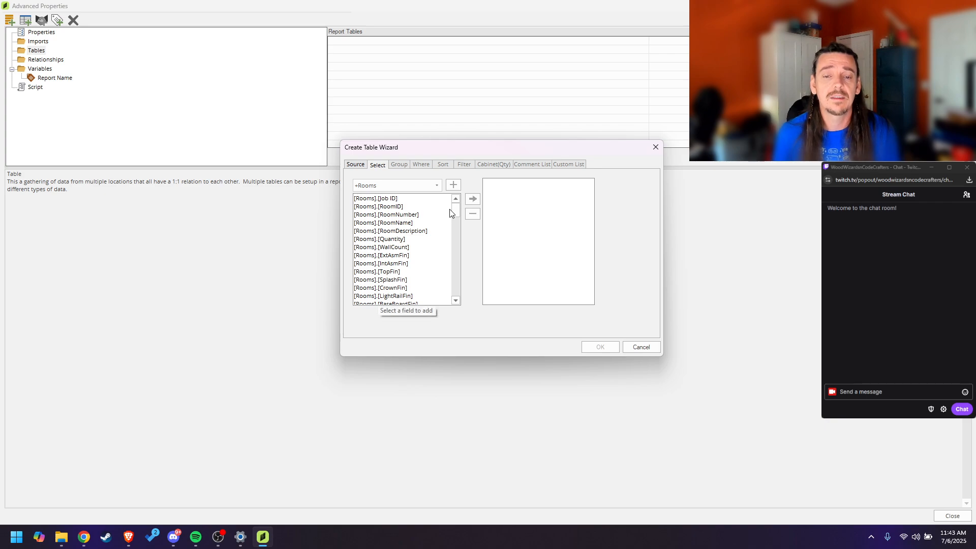
Step: Examine the Rooms table's identification and finish fields, from Job ID through the assembly, top, splash and crown finishes
{"action": "mouse_move", "coordinate": [456, 216]}
{"action": "left_mouse_down"}
{"action": "mouse_move", "coordinate": [460, 303]}
{"action": "mouse_move", "coordinate": [456, 202]}
{"action": "left_mouse_up"}
{"action": "left_click", "coordinate": [407, 198]}
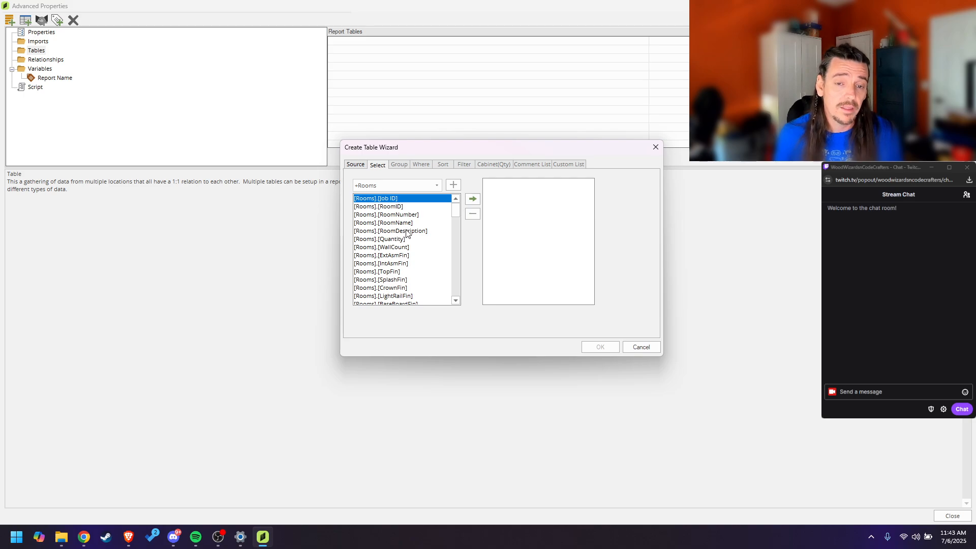
{"action": "left_click", "coordinate": [405, 256]}
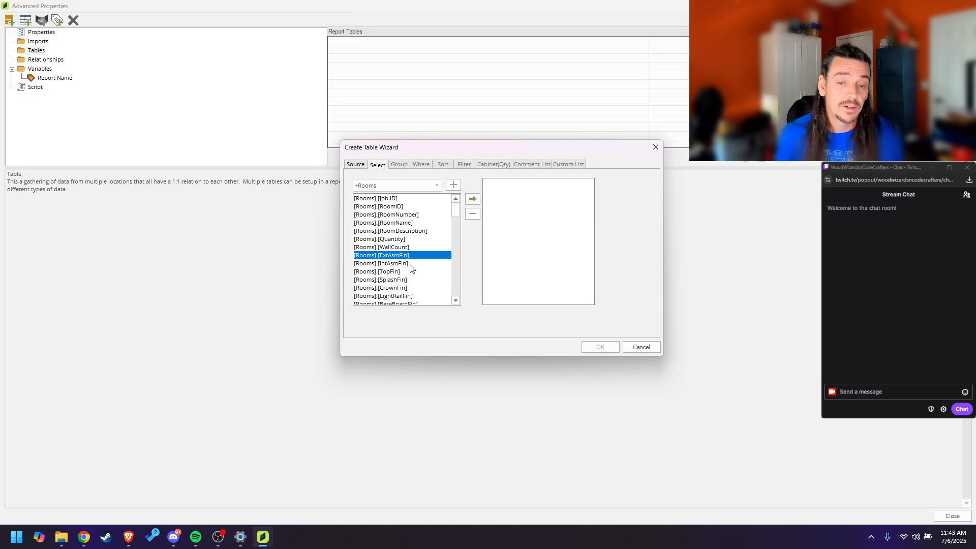
{"action": "left_click", "coordinate": [412, 265]}
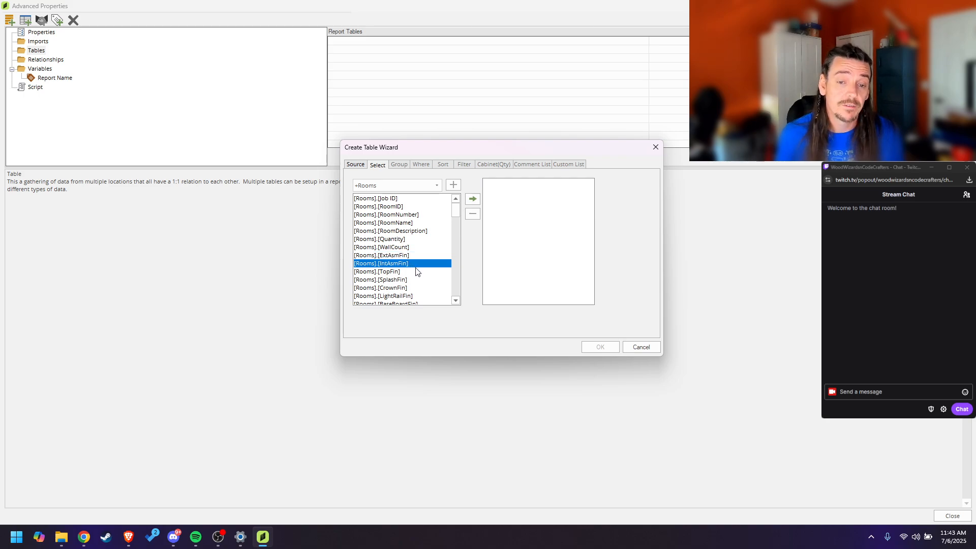
{"action": "left_click", "coordinate": [414, 274]}
{"action": "left_click", "coordinate": [410, 280]}
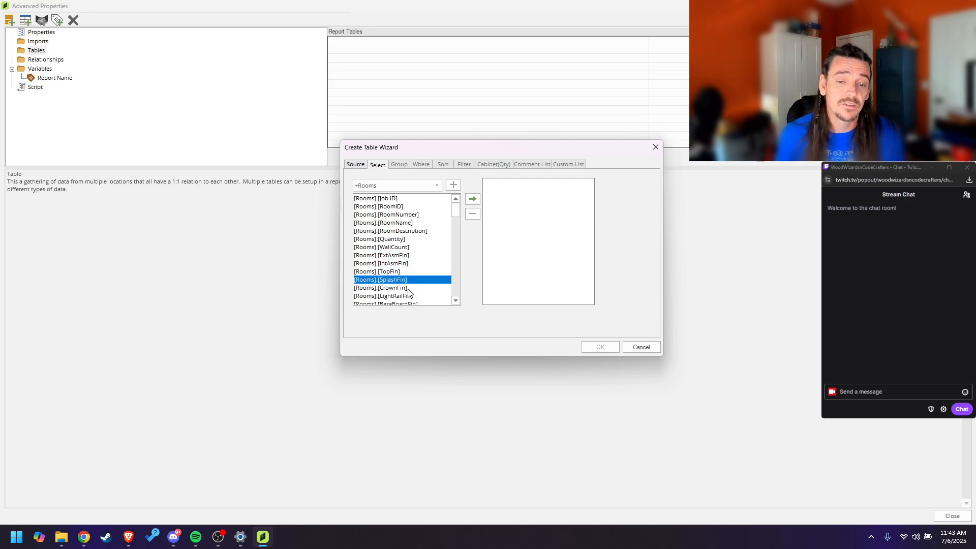
{"action": "left_click", "coordinate": [405, 288]}
{"action": "scroll", "coordinate": [405, 291], "scroll_direction": "down", "scroll_amount": 3}
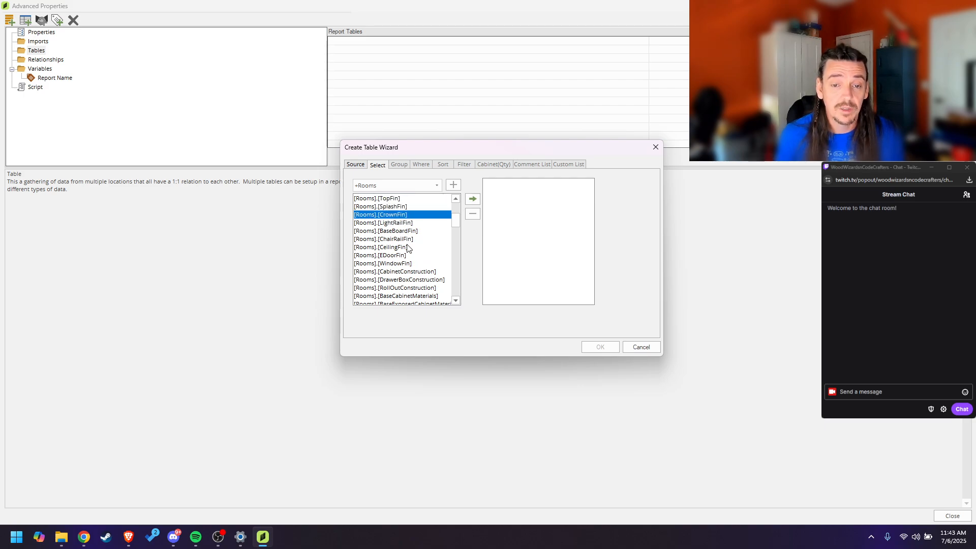
{"action": "left_click", "coordinate": [399, 261]}
{"action": "left_click_drag", "start_coordinate": [399, 258], "coordinate": [397, 199]}
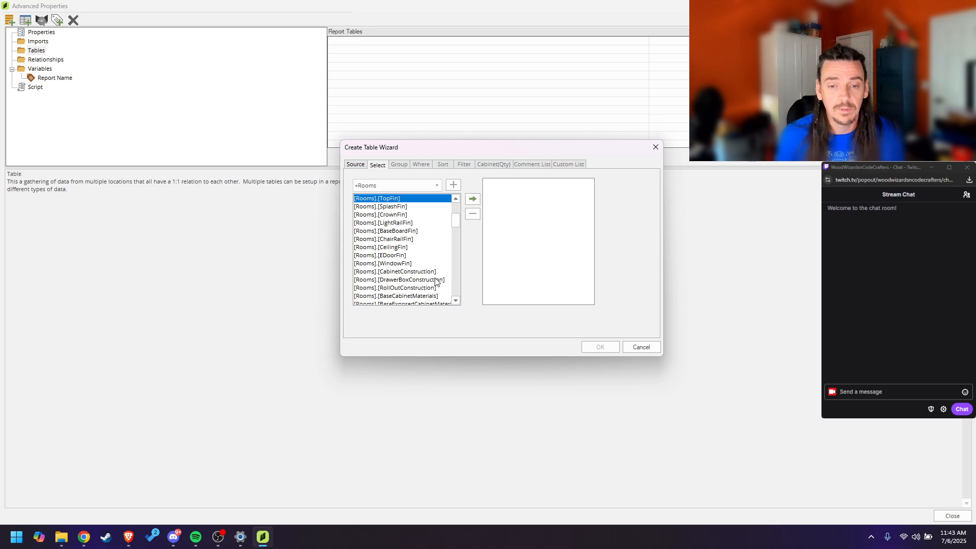
Step: Examine the Rooms table's construction fields, CabinetConstruction, DrawerBoxConstruction and RollOutConstruction, along with BaseCabinetMaterials
{"action": "scroll", "coordinate": [424, 275], "scroll_direction": "down", "scroll_amount": 1}
{"action": "scroll", "coordinate": [423, 274], "scroll_direction": "down", "scroll_amount": 2}
{"action": "left_click", "coordinate": [414, 248]}
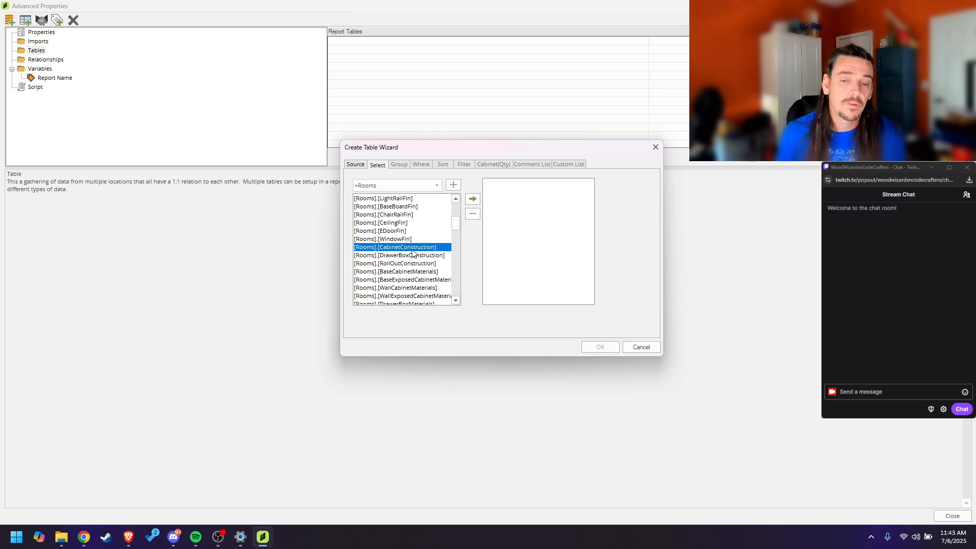
{"action": "left_click", "coordinate": [425, 256]}
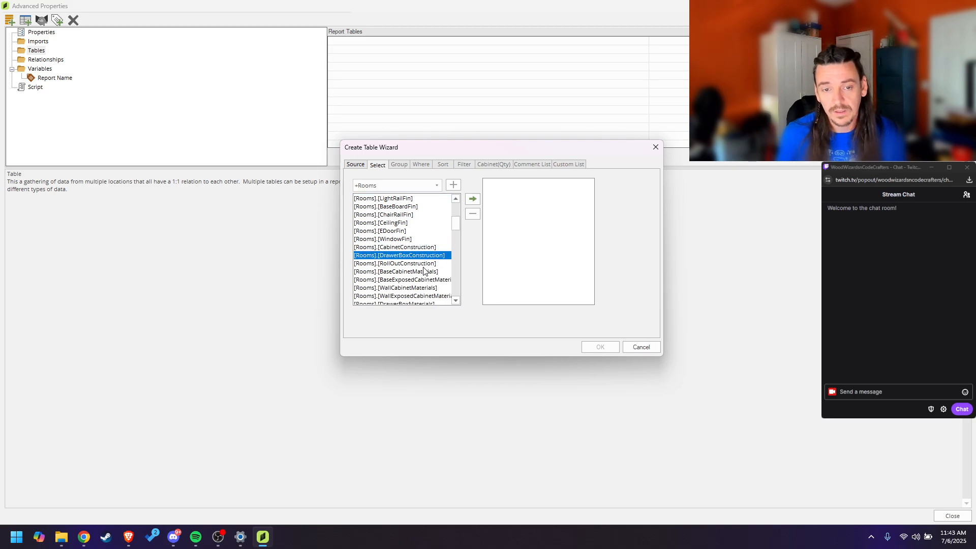
{"action": "left_click", "coordinate": [425, 265]}
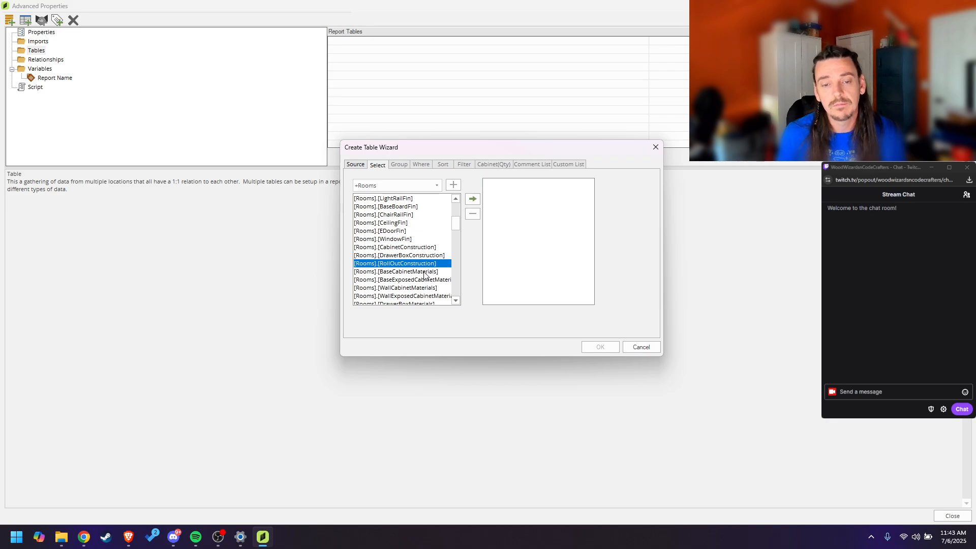
{"action": "left_click", "coordinate": [425, 273]}
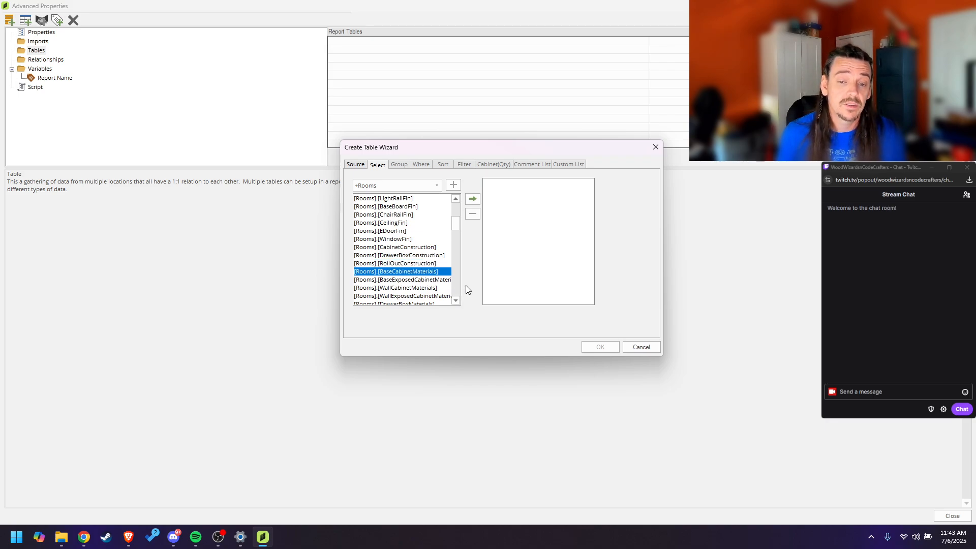
{"action": "left_click", "coordinate": [420, 247]}
{"action": "left_click", "coordinate": [422, 255]}
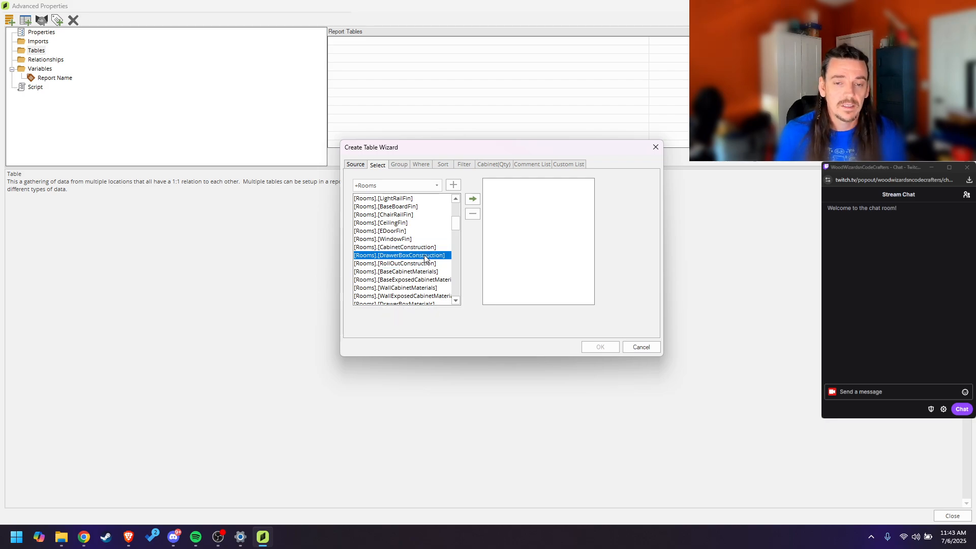
{"action": "left_click", "coordinate": [423, 263]}
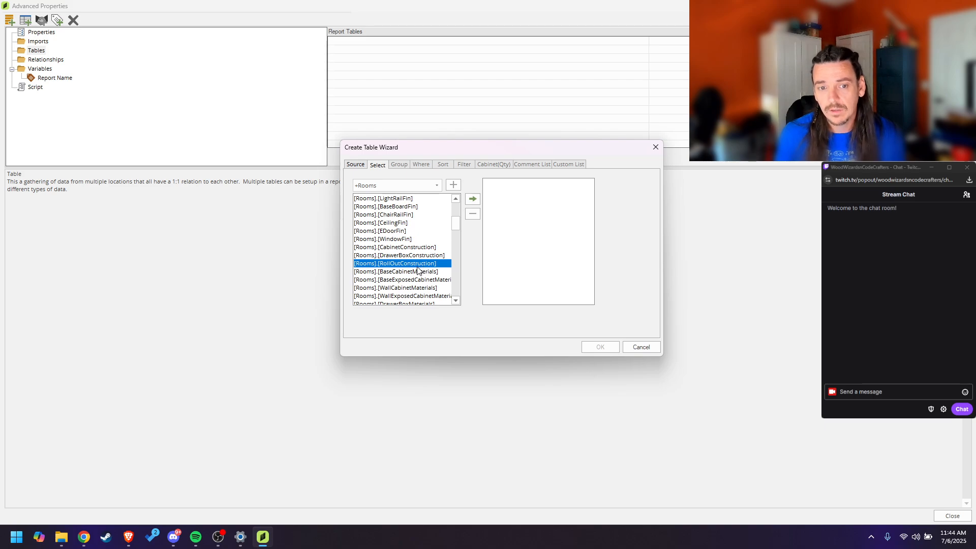
Step: Look through the Rooms material fields for cabinets, drawer boxes, rollouts, pulls, hinges and guides
{"action": "scroll", "coordinate": [427, 261], "scroll_direction": "down", "scroll_amount": 2}
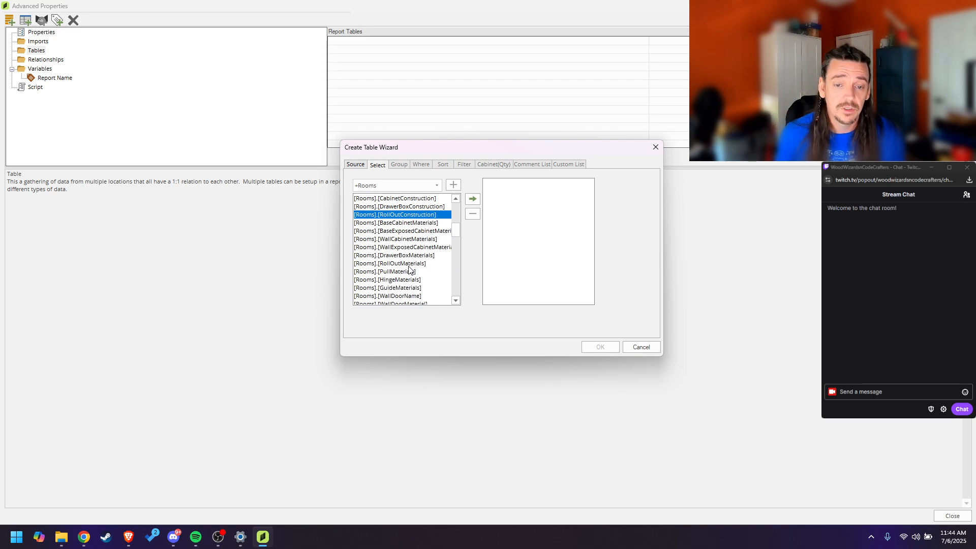
{"action": "left_click", "coordinate": [405, 274]}
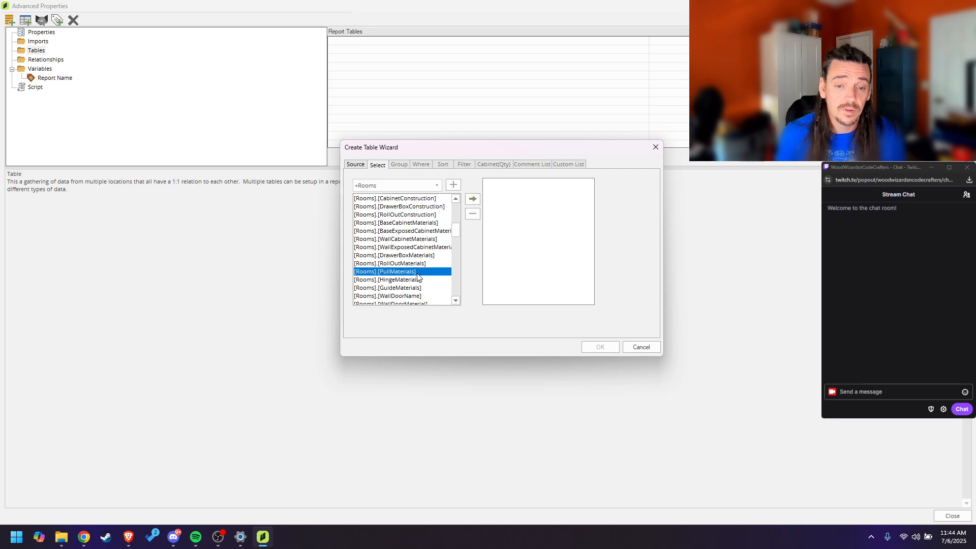
{"action": "scroll", "coordinate": [415, 277], "scroll_direction": "down", "scroll_amount": 1}
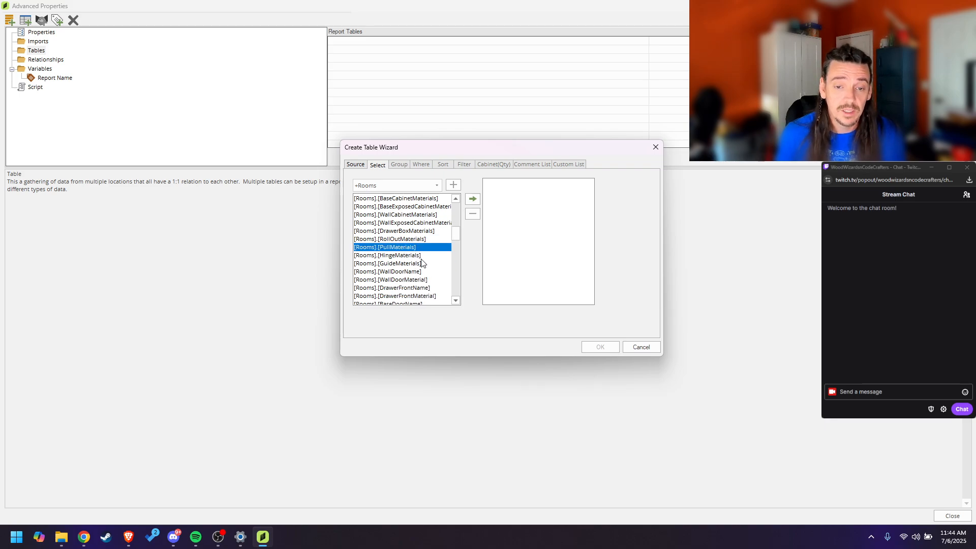
{"action": "left_click", "coordinate": [416, 264]}
{"action": "scroll", "coordinate": [417, 268], "scroll_direction": "down", "scroll_amount": 2}
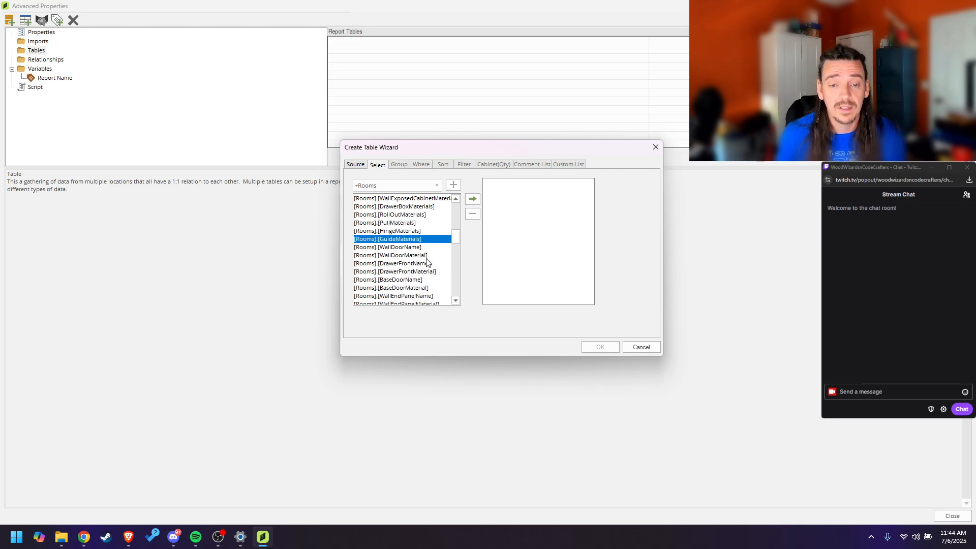
Step: Review the Rooms name and material fields for wall doors, drawer fronts, base doors and the wall, base and tall end panels
{"action": "left_click", "coordinate": [411, 225]}
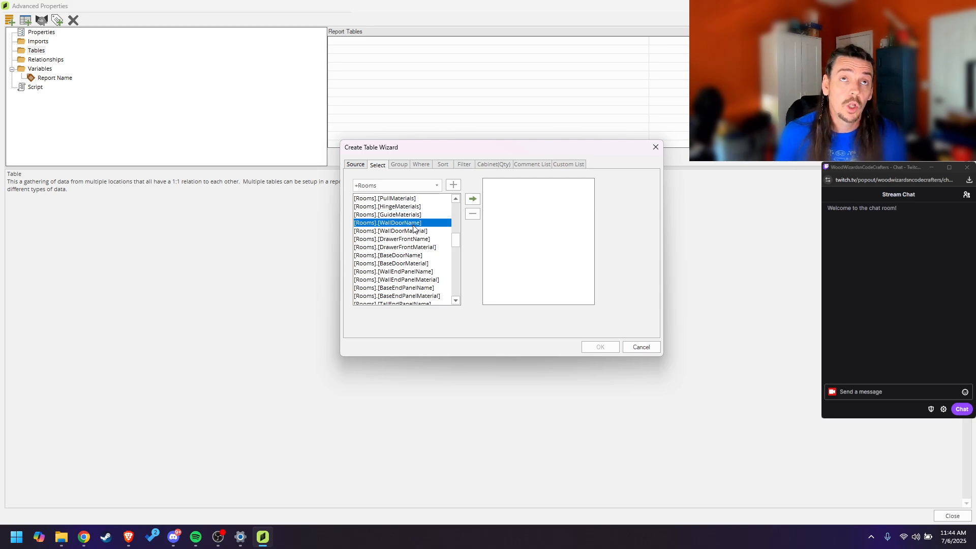
{"action": "left_click", "coordinate": [406, 240]}
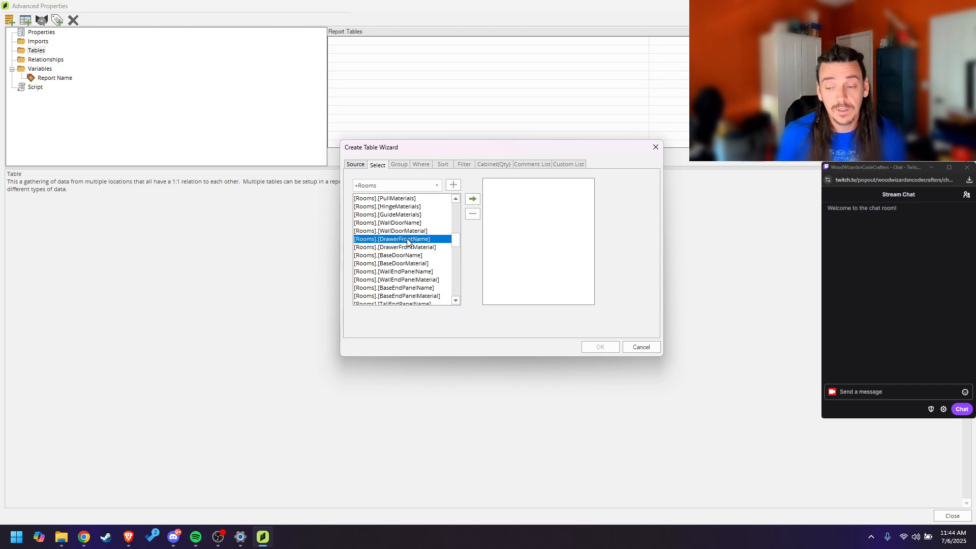
{"action": "left_click", "coordinate": [408, 265]}
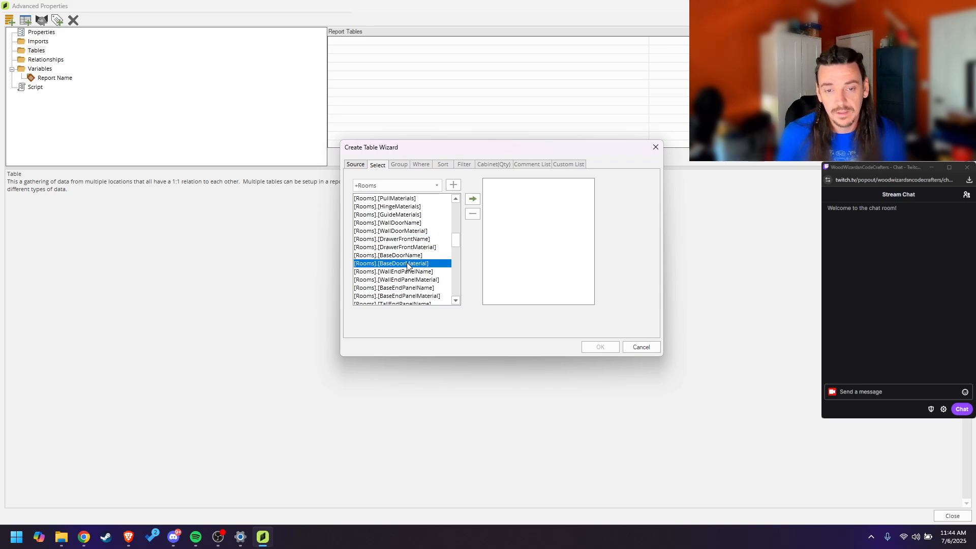
{"action": "left_click", "coordinate": [413, 288]}
{"action": "scroll", "coordinate": [414, 290], "scroll_direction": "down", "scroll_amount": 1}
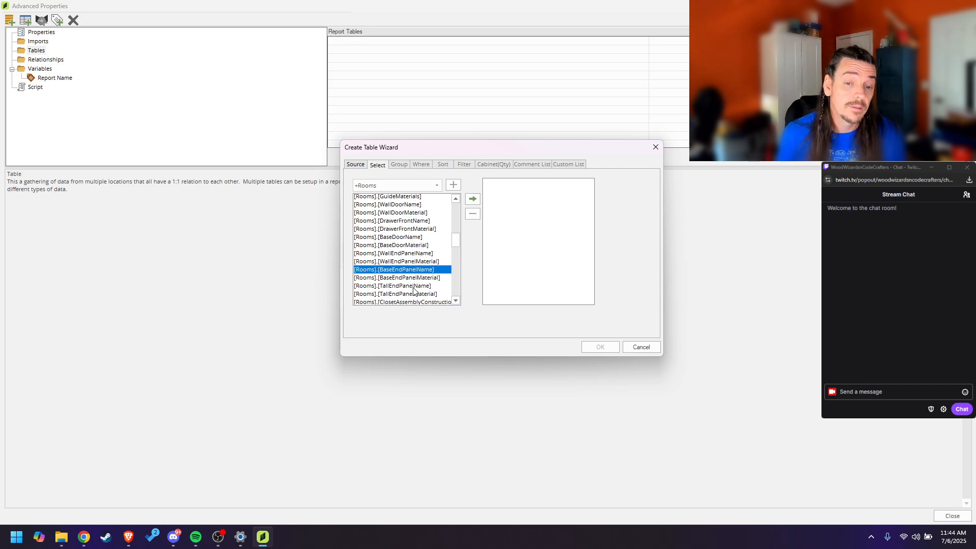
{"action": "left_click", "coordinate": [412, 280]}
{"action": "scroll", "coordinate": [415, 279], "scroll_direction": "down", "scroll_amount": 1}
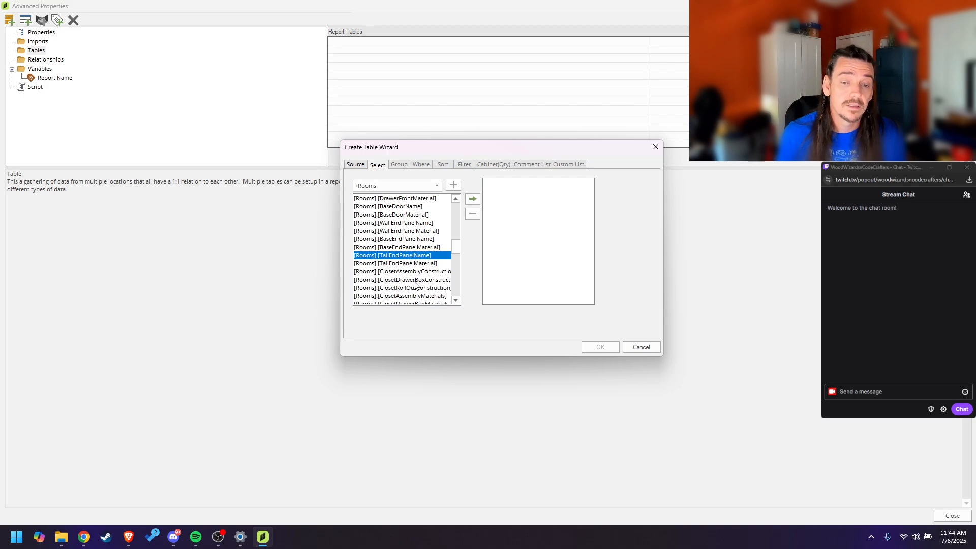
{"action": "scroll", "coordinate": [418, 279], "scroll_direction": "up", "scroll_amount": 2}
{"action": "left_click", "coordinate": [419, 264]}
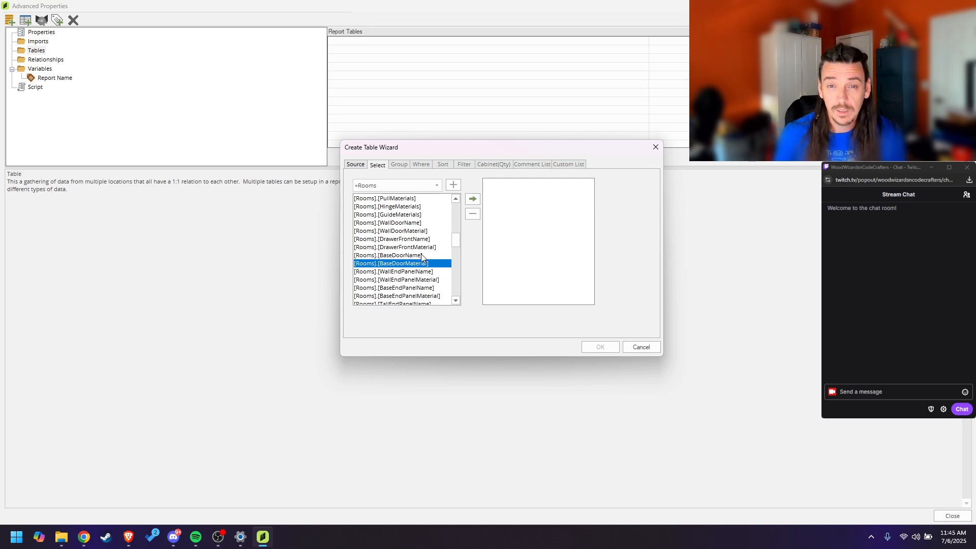
Step: Look over the closet fields in the Rooms table, starting from the closet assembly construction field
{"action": "scroll", "coordinate": [422, 254], "scroll_direction": "down", "scroll_amount": 4}
{"action": "scroll", "coordinate": [417, 249], "scroll_direction": "down", "scroll_amount": 7}
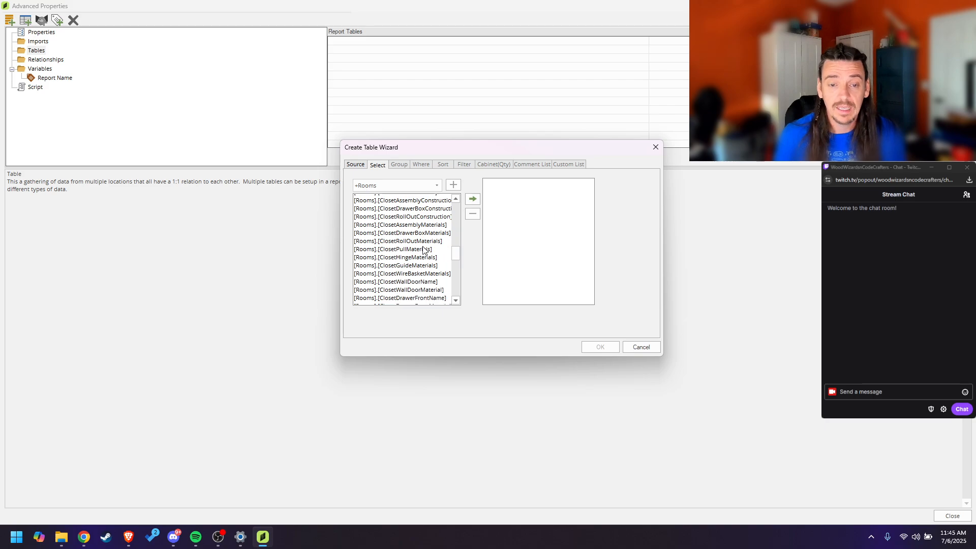
{"action": "scroll", "coordinate": [421, 248], "scroll_direction": "up", "scroll_amount": 7}
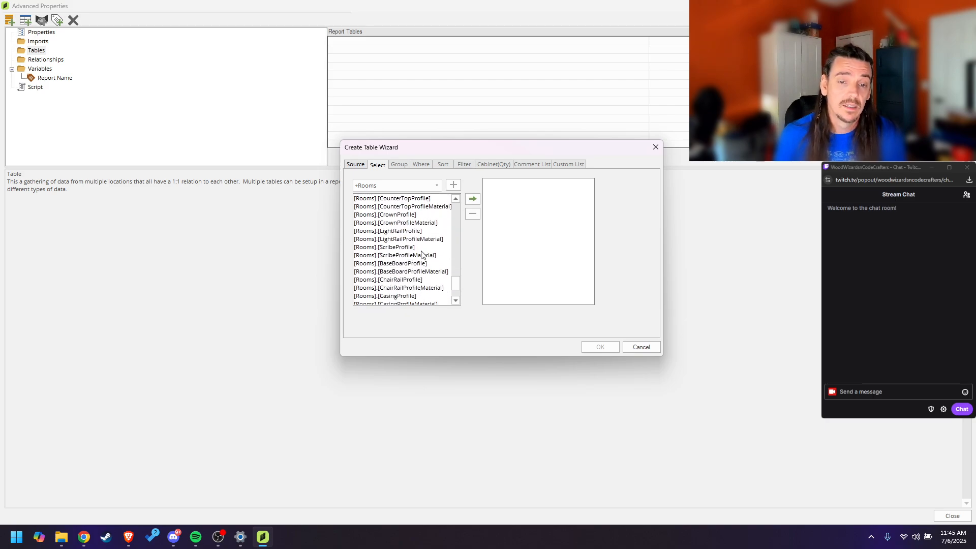
{"action": "left_click", "coordinate": [404, 224]}
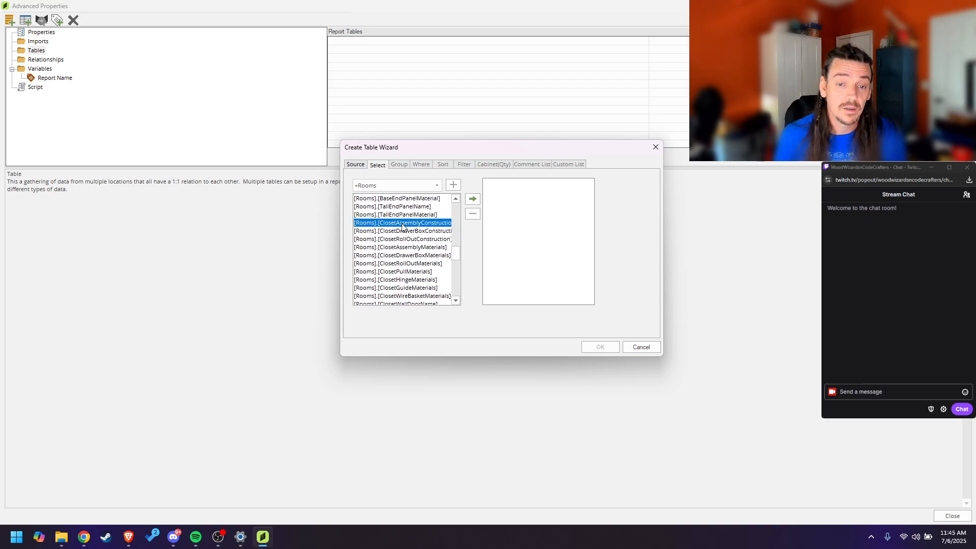
{"action": "scroll", "coordinate": [408, 248], "scroll_direction": "down", "scroll_amount": 4}
{"action": "scroll", "coordinate": [408, 247], "scroll_direction": "down", "scroll_amount": 4}
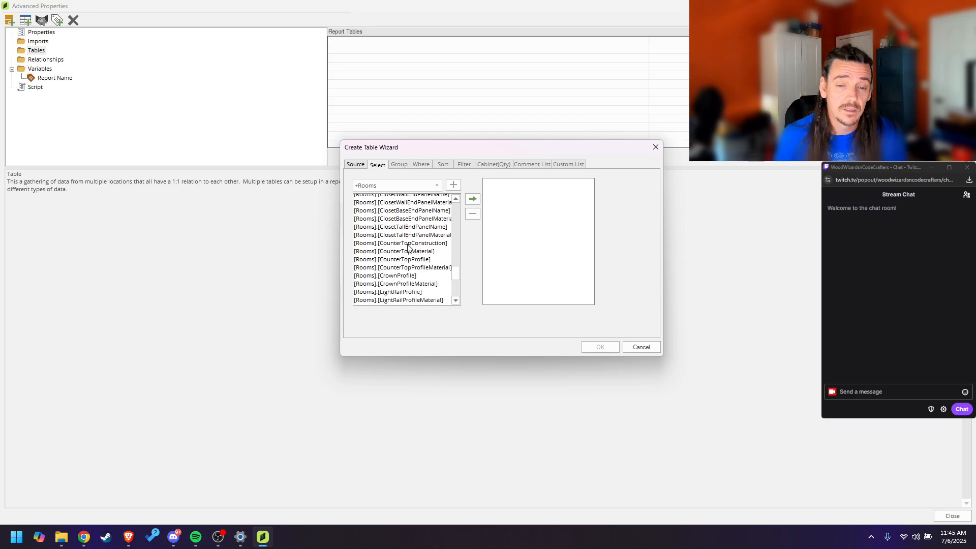
Step: Examine the countertop fields and the profile and profile material fields, from CounterTopConstruction through CeilingProfileMaterial
{"action": "left_click", "coordinate": [414, 207]}
{"action": "left_click", "coordinate": [417, 215]}
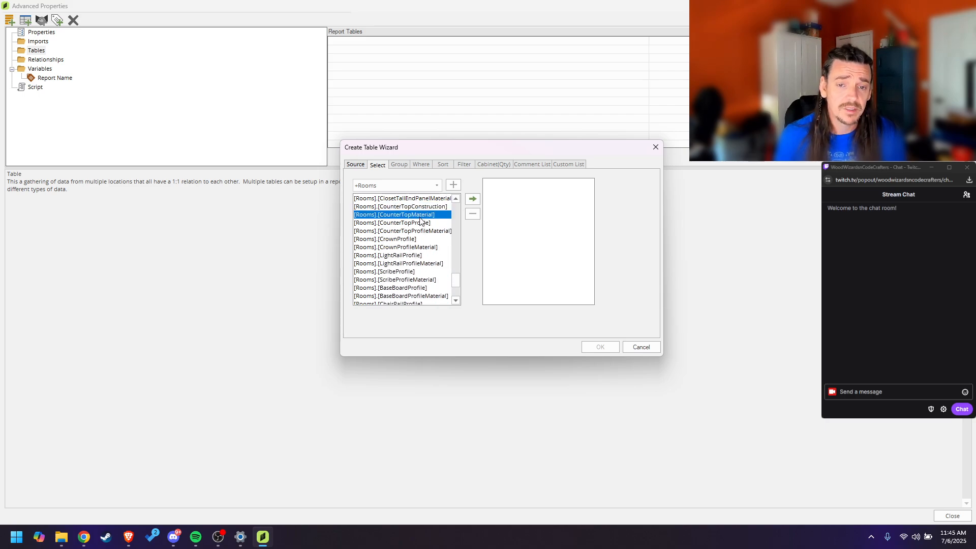
{"action": "left_click", "coordinate": [421, 223]}
{"action": "left_click", "coordinate": [426, 231]}
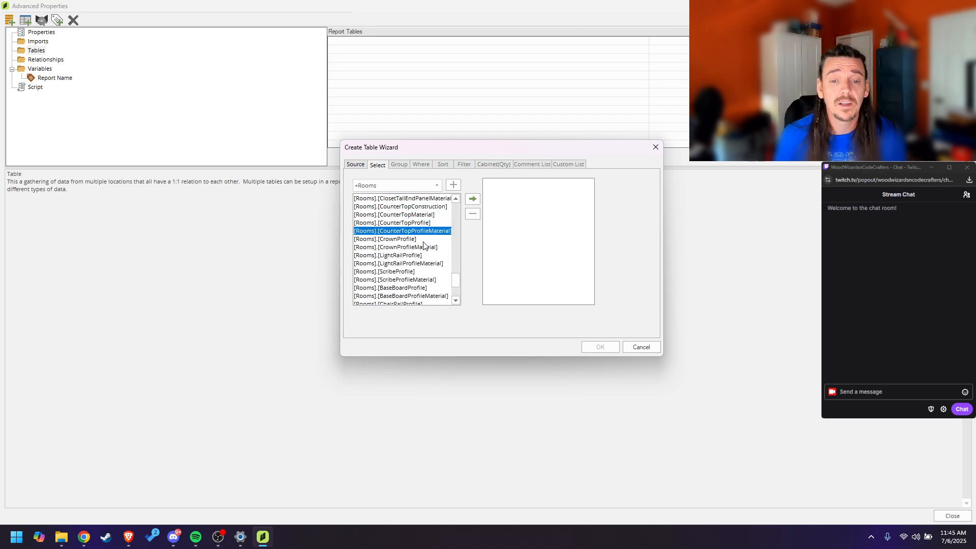
{"action": "left_click", "coordinate": [409, 242]}
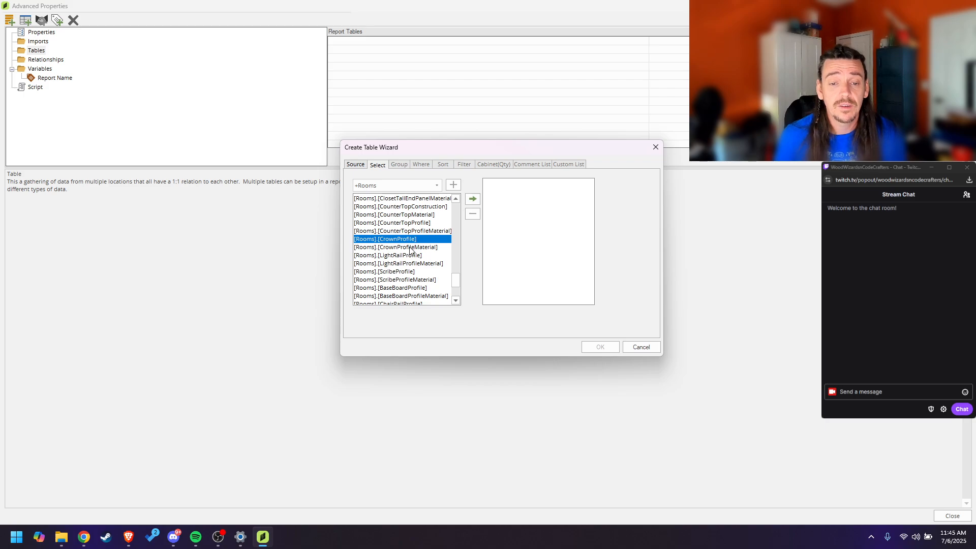
{"action": "left_click", "coordinate": [410, 248]}
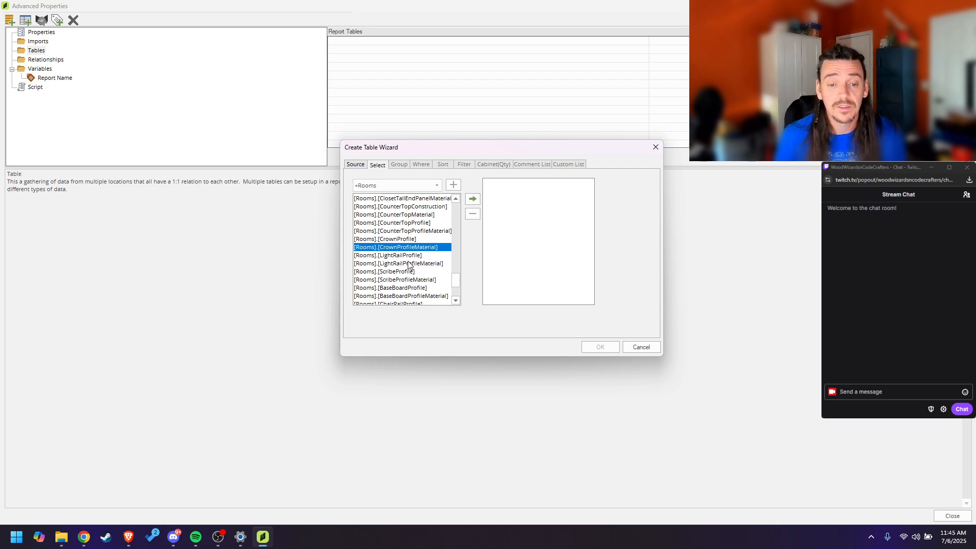
{"action": "scroll", "coordinate": [410, 257], "scroll_direction": "down", "scroll_amount": 2}
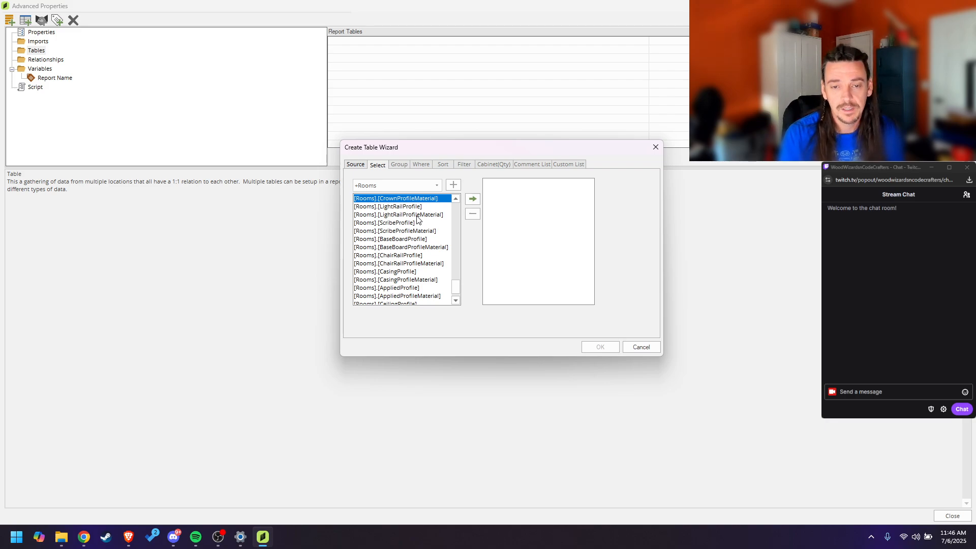
{"action": "scroll", "coordinate": [426, 261], "scroll_direction": "down", "scroll_amount": 2}
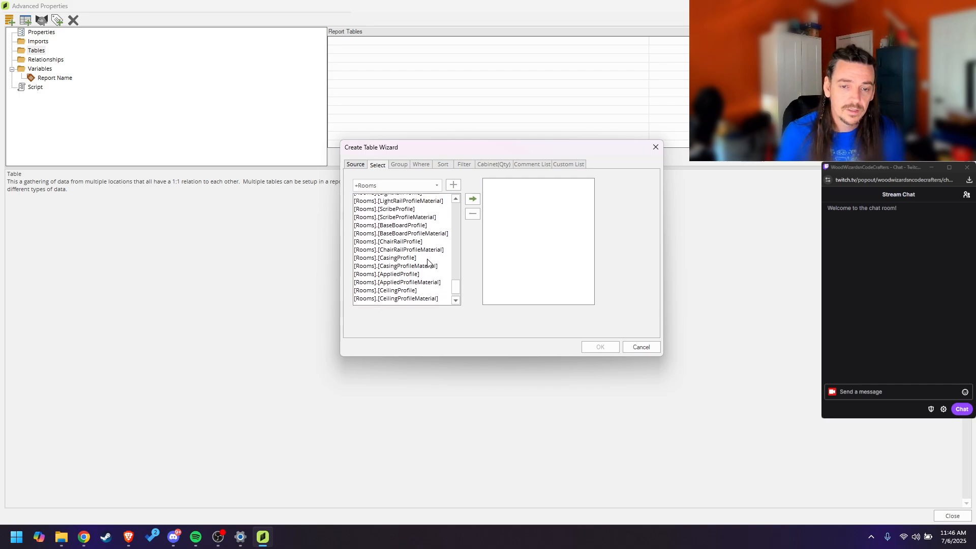
{"action": "left_click", "coordinate": [406, 296]}
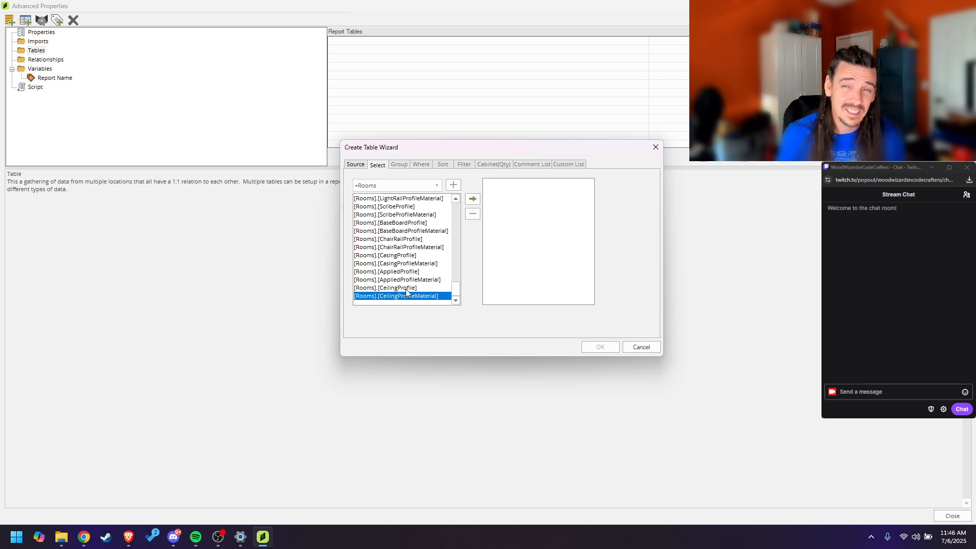
{"action": "scroll", "coordinate": [415, 295], "scroll_direction": "up", "scroll_amount": 5}
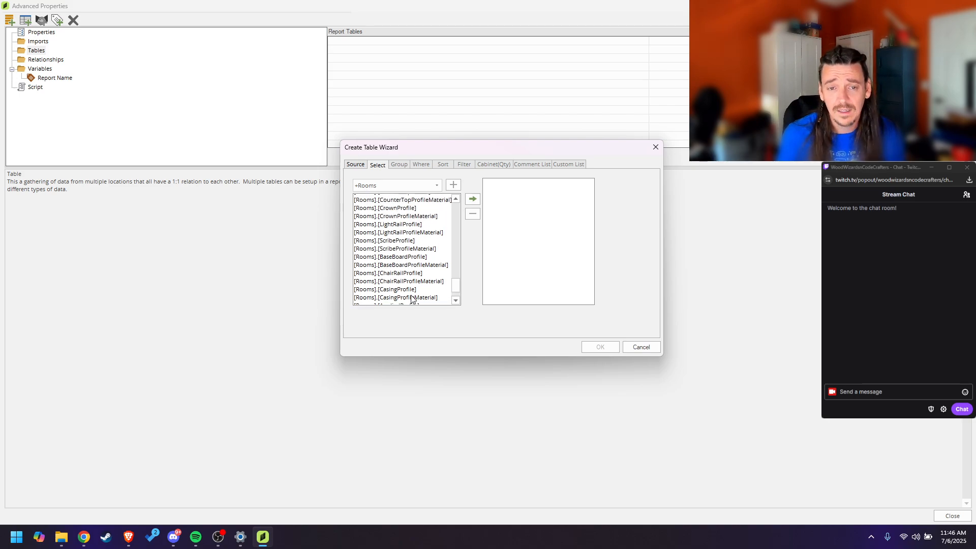
{"action": "scroll", "coordinate": [416, 293], "scroll_direction": "up", "scroll_amount": 8}
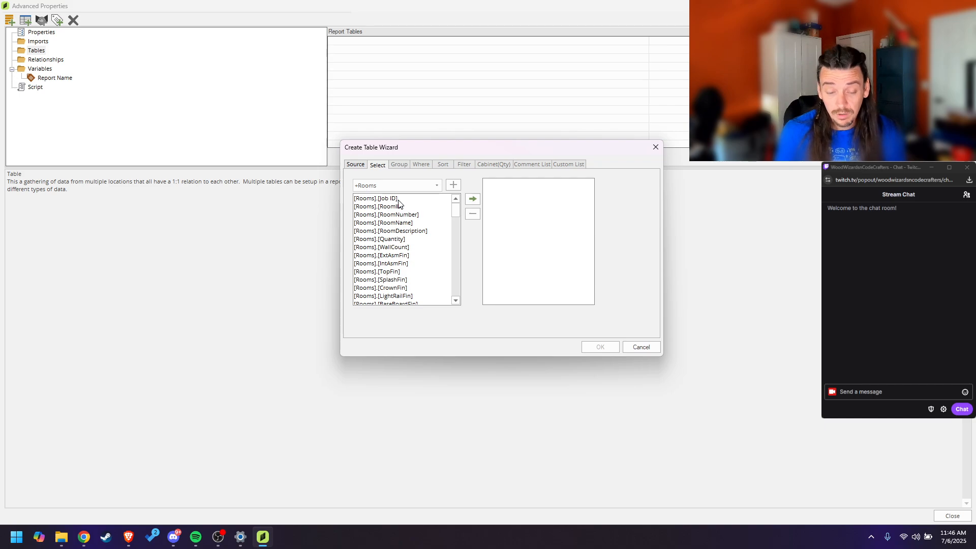
Step: Select several non-adjacent Rooms fields together, including Job ID, RoomNumber, RoomDescription, SplashFin, BaseBoardFin, WallDoorName and DrawerFrontMaterial
{"action": "left_click", "coordinate": [398, 200]}
{"action": "left_click", "coordinate": [401, 215], "text": "ctrl"}
{"action": "left_click", "coordinate": [401, 231], "text": "ctrl"}
{"action": "left_click", "coordinate": [399, 280], "text": "ctrl"}
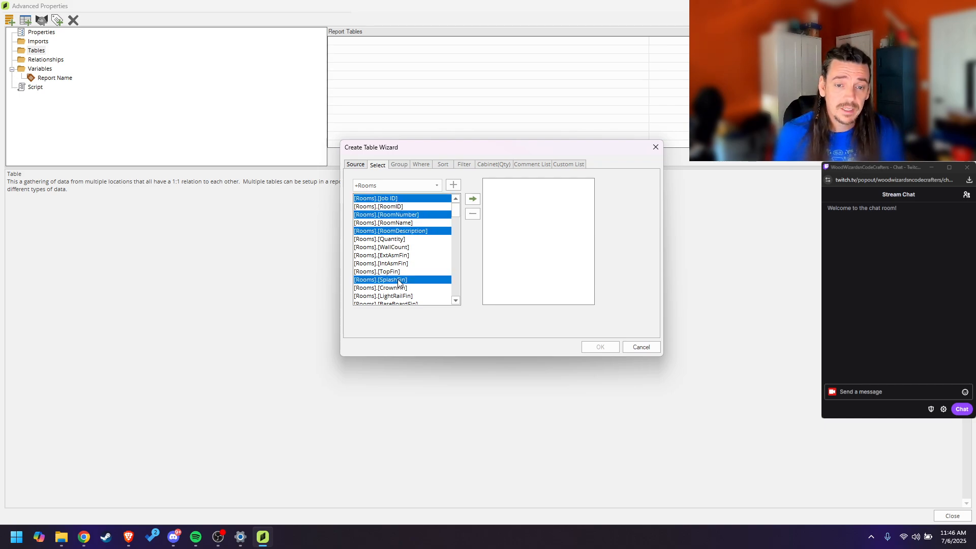
{"action": "left_click", "coordinate": [403, 304], "text": "ctrl"}
{"action": "scroll", "coordinate": [403, 304], "scroll_direction": "down", "scroll_amount": 3}
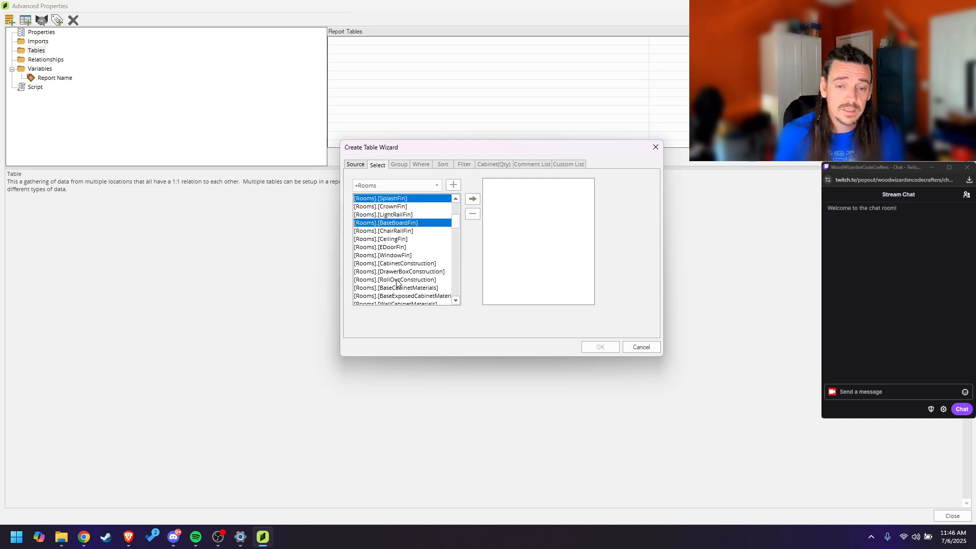
{"action": "left_click", "coordinate": [401, 277], "text": "ctrl"}
{"action": "left_click", "coordinate": [405, 293], "text": "ctrl"}
{"action": "scroll", "coordinate": [412, 265], "scroll_direction": "down", "scroll_amount": 1}
{"action": "scroll", "coordinate": [412, 264], "scroll_direction": "down", "scroll_amount": 2}
{"action": "left_click", "coordinate": [404, 264], "text": "ctrl"}
{"action": "left_click", "coordinate": [404, 287], "text": "ctrl"}
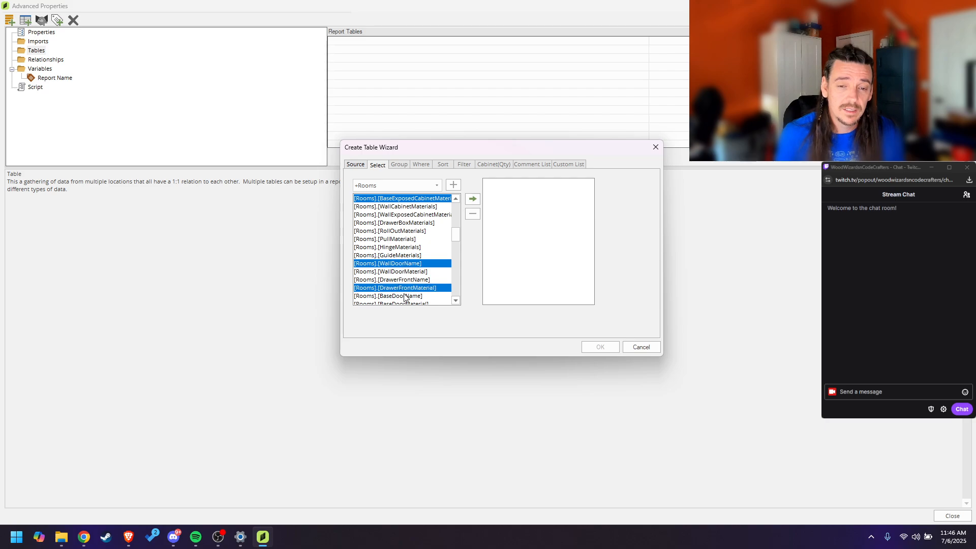
{"action": "left_click", "coordinate": [405, 296], "text": "ctrl"}
{"action": "scroll", "coordinate": [409, 269], "scroll_direction": "up", "scroll_amount": 7}
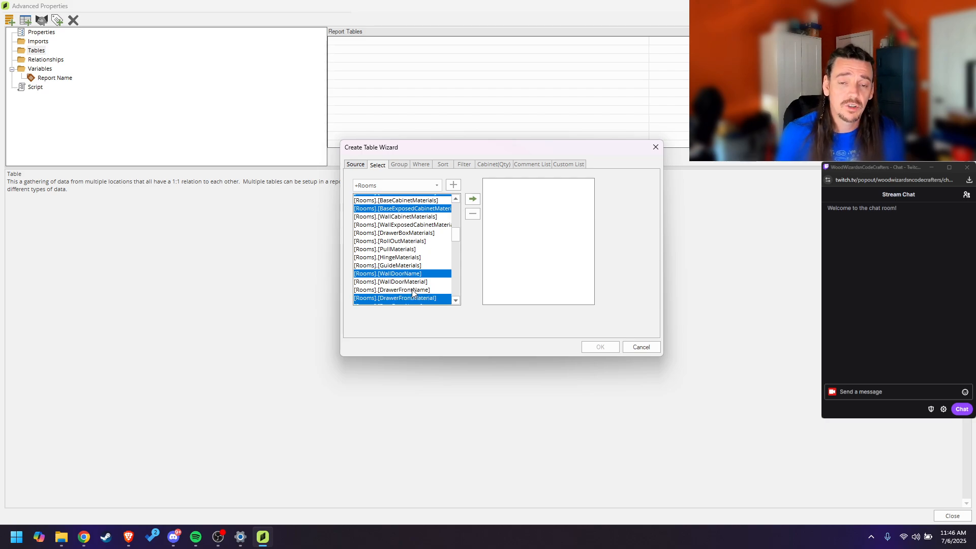
Step: Create the table with every Rooms field included, from Job ID through CeilingProfileMaterial
{"action": "left_click", "coordinate": [384, 200]}
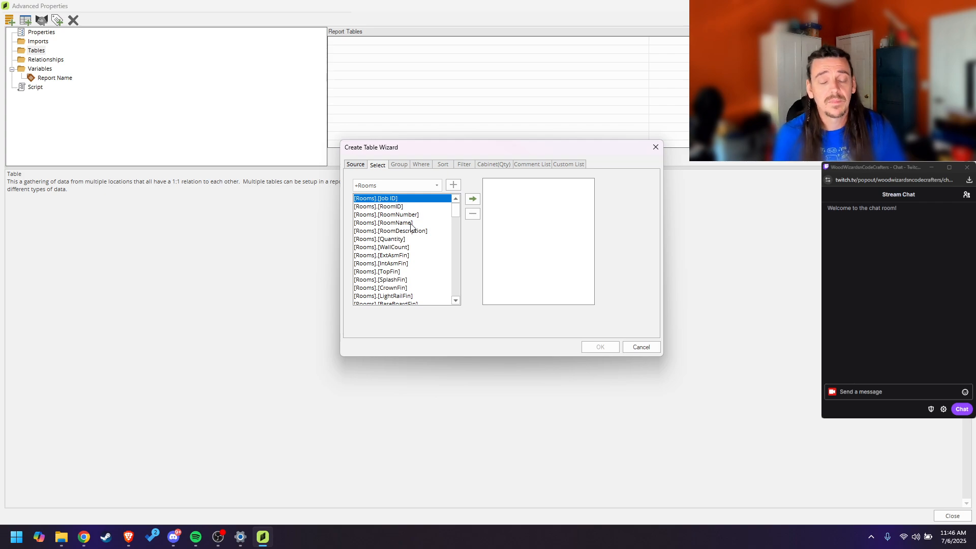
{"action": "scroll", "coordinate": [408, 249], "scroll_direction": "down", "scroll_amount": 13}
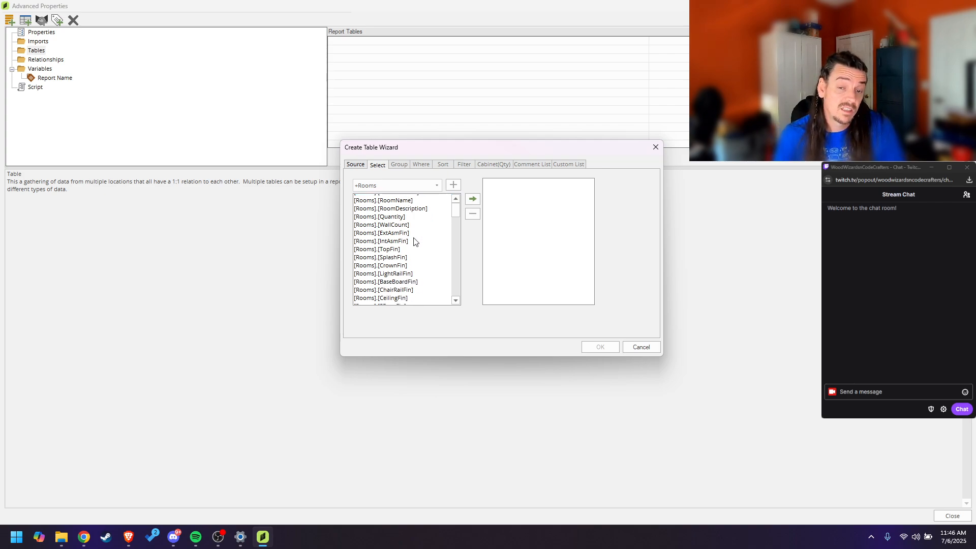
{"action": "scroll", "coordinate": [408, 260], "scroll_direction": "down", "scroll_amount": 10}
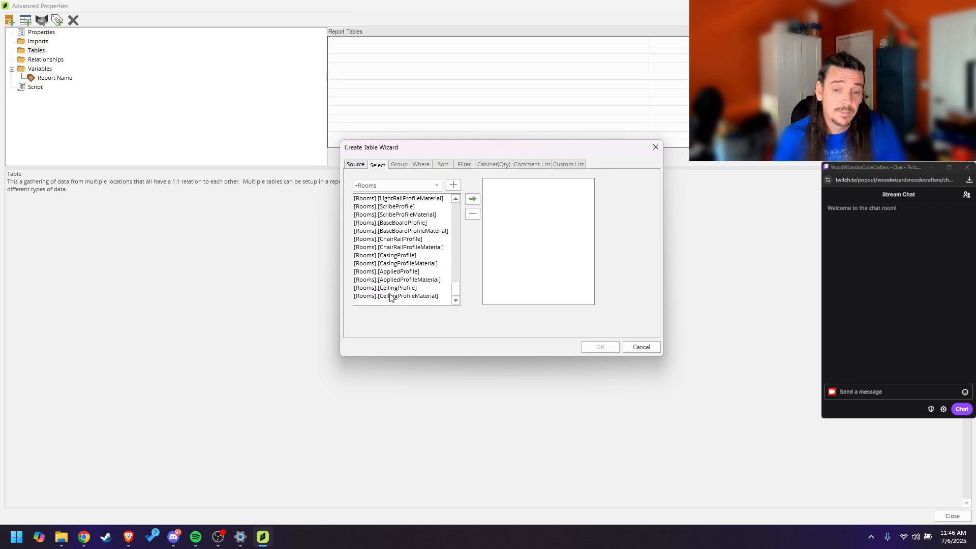
{"action": "left_click", "coordinate": [396, 296], "text": "shift"}
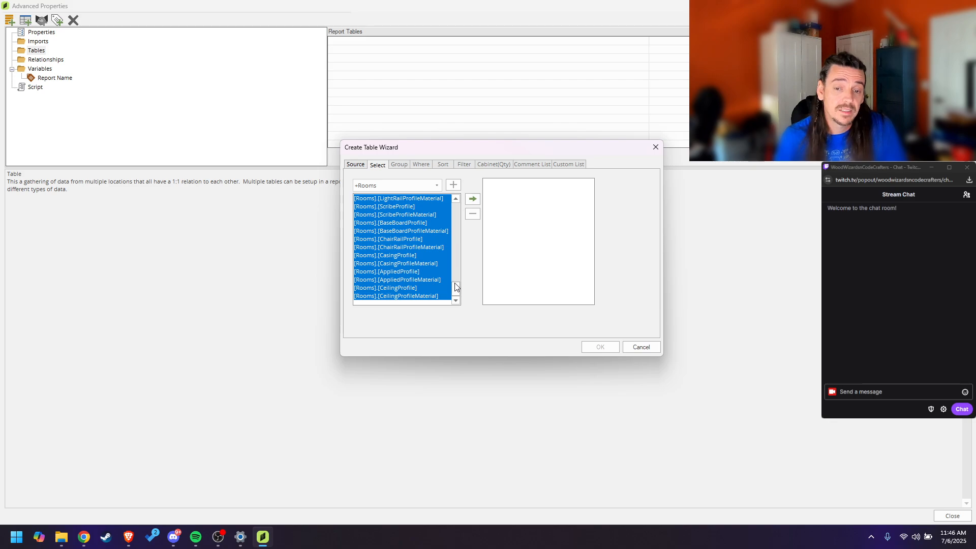
{"action": "left_click_drag", "start_coordinate": [455, 288], "coordinate": [454, 204]}
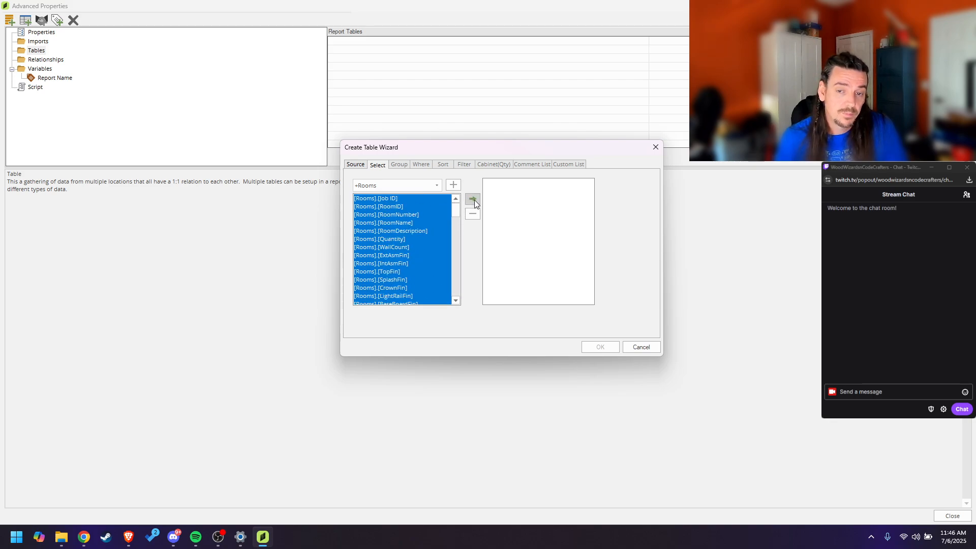
{"action": "left_click", "coordinate": [474, 200]}
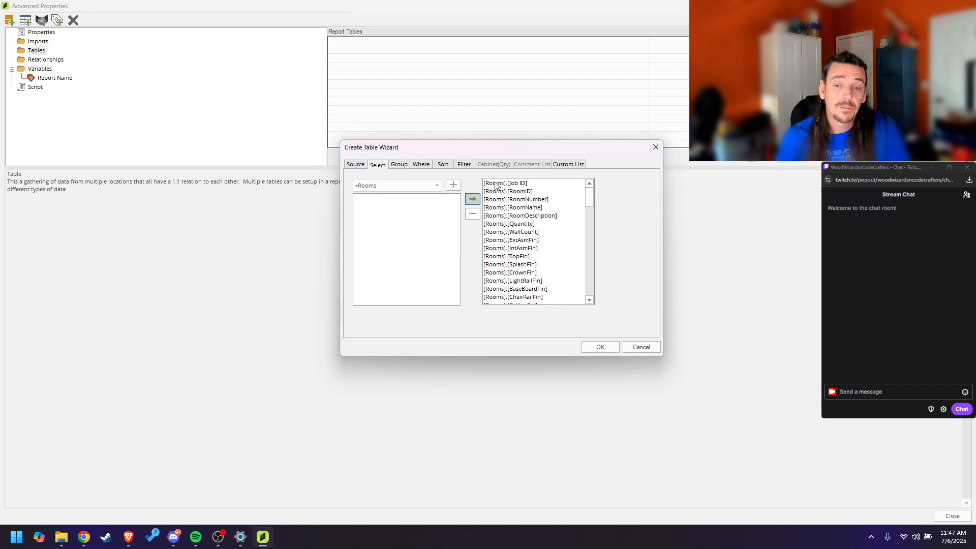
{"action": "left_click", "coordinate": [593, 348]}
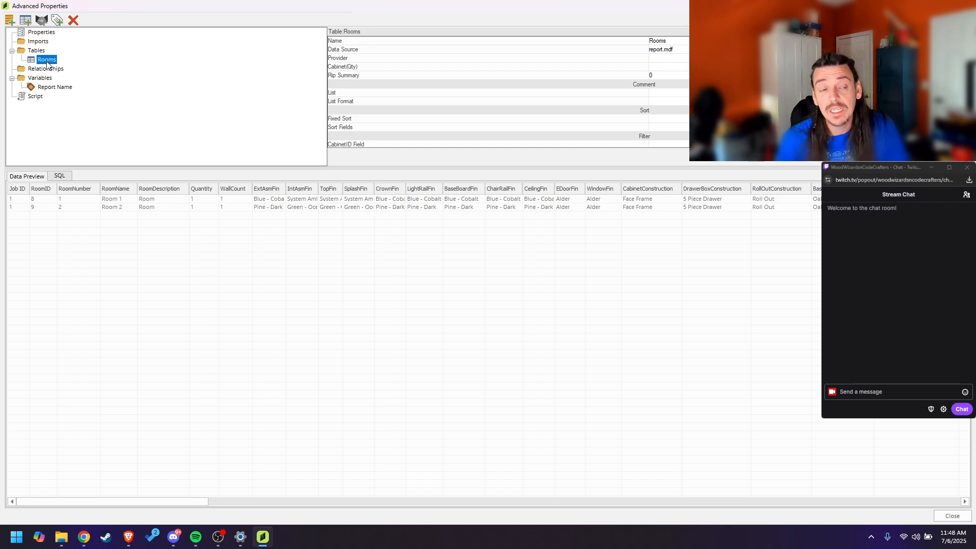
Step: Rename the new Rooms table to My Rooms and reselect it
{"action": "left_click", "coordinate": [671, 42]}
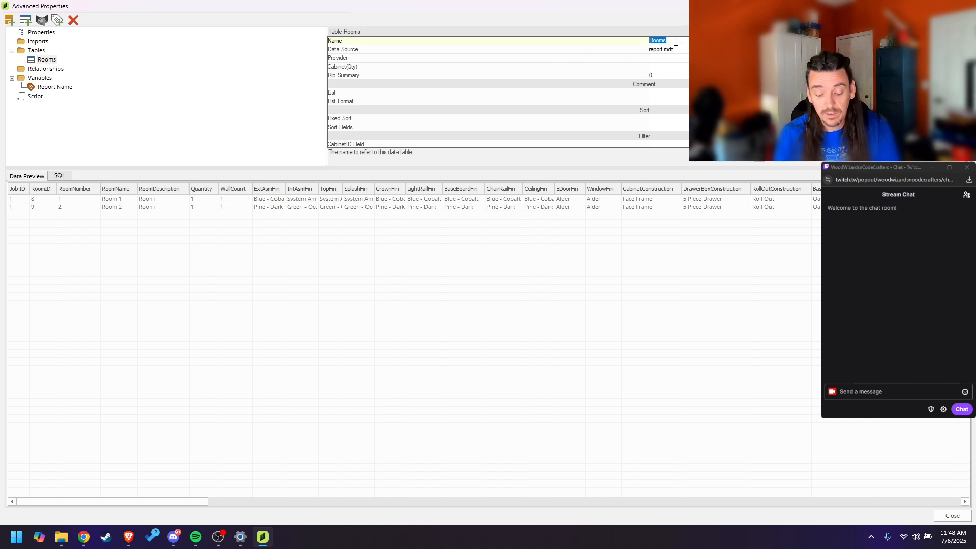
{"action": "type", "text": "My Rooms"}
{"action": "key", "text": "Return"}
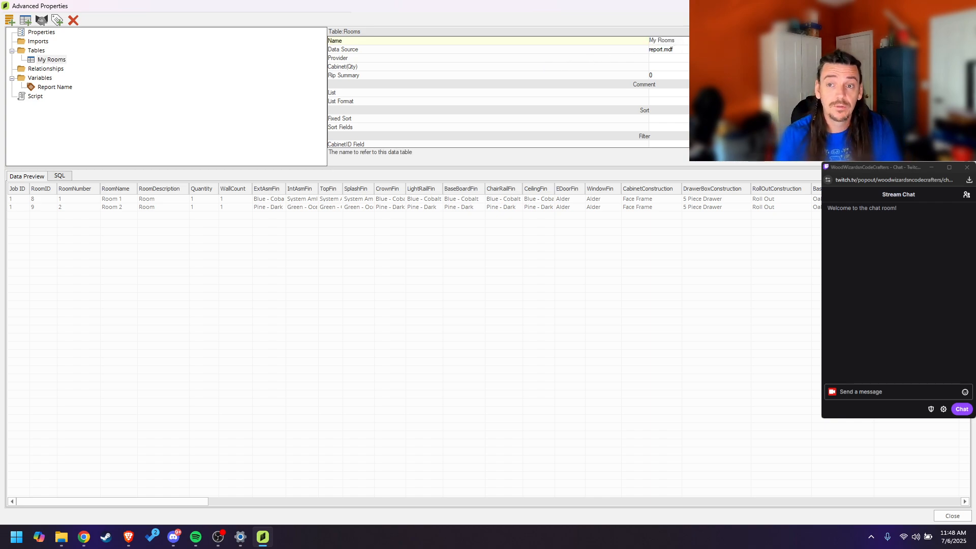
{"action": "left_click", "coordinate": [49, 61]}
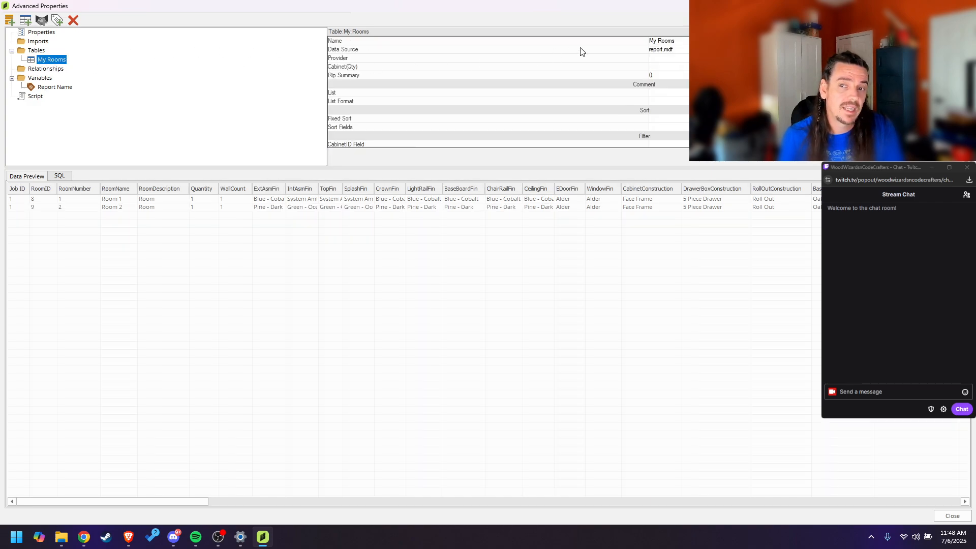
Step: Change the My Rooms table's name back to Rooms
{"action": "left_click", "coordinate": [676, 41]}
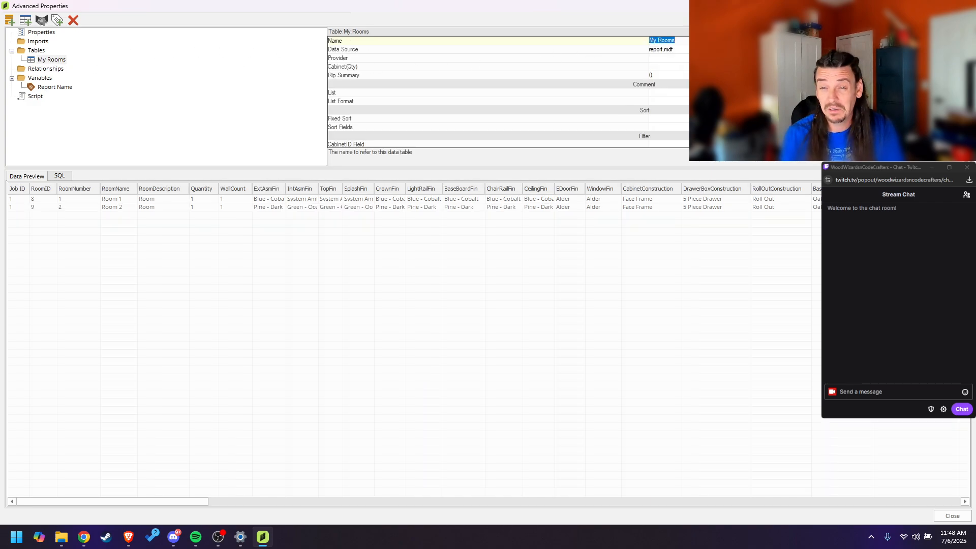
{"action": "type", "text": "Rooms"}
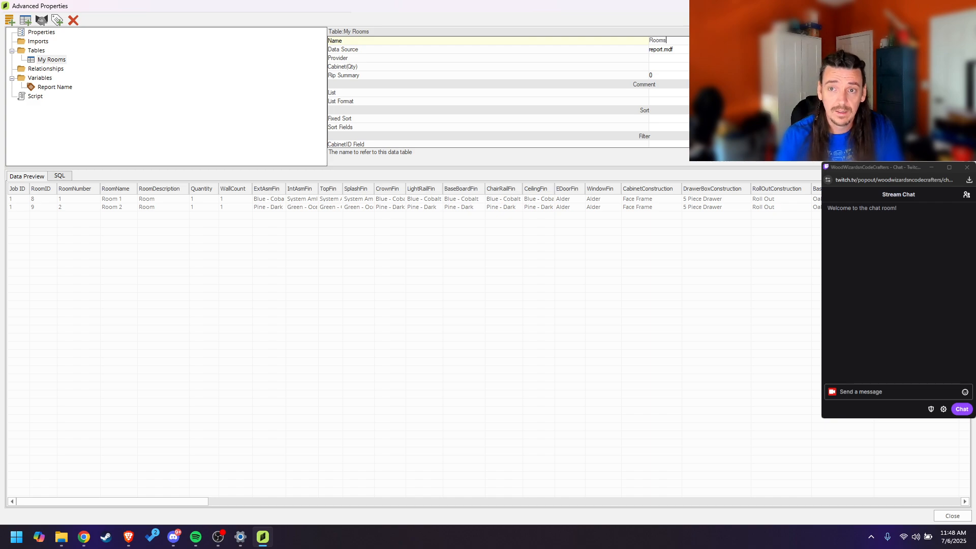
{"action": "key", "text": "Return"}
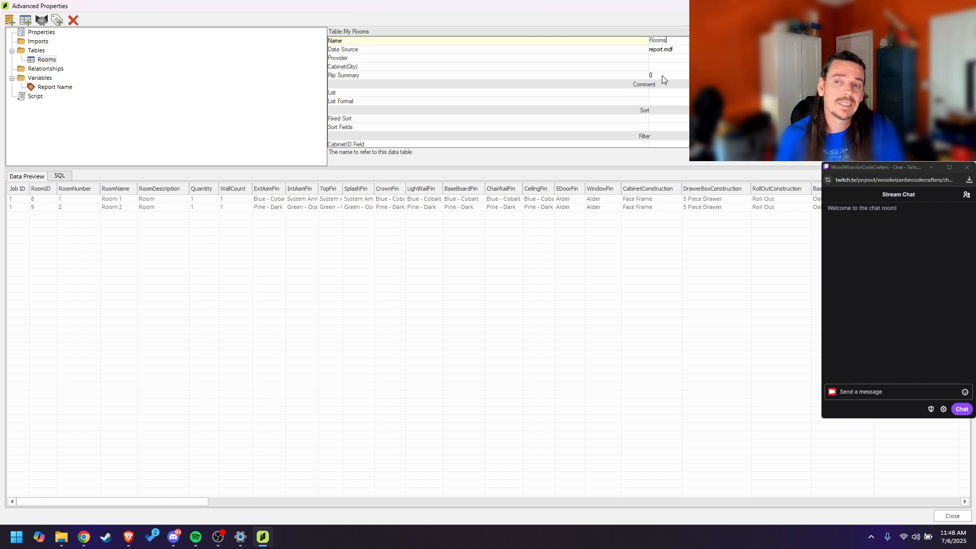
Step: Examine the descriptions of the table's Data Source, Provider, Cabinet(Qty), Rip Summary, comment List, List Format, Fixed Sort and Sort Fields properties
{"action": "left_click", "coordinate": [406, 49]}
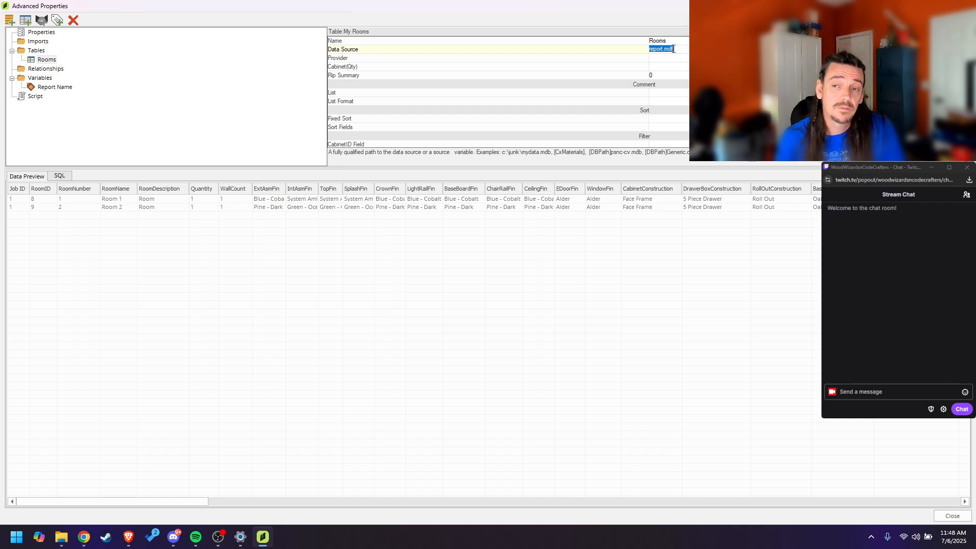
{"action": "left_click", "coordinate": [598, 59]}
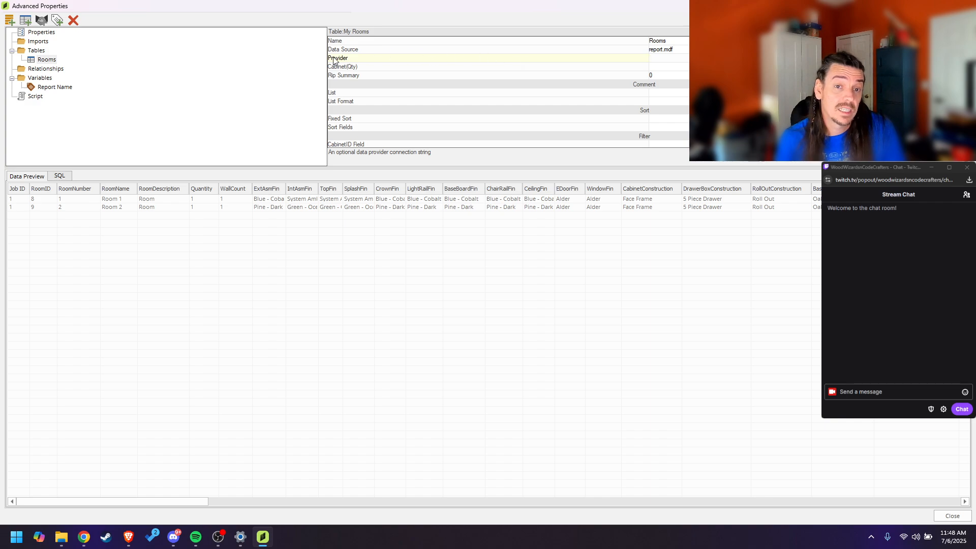
{"action": "left_click", "coordinate": [415, 68]}
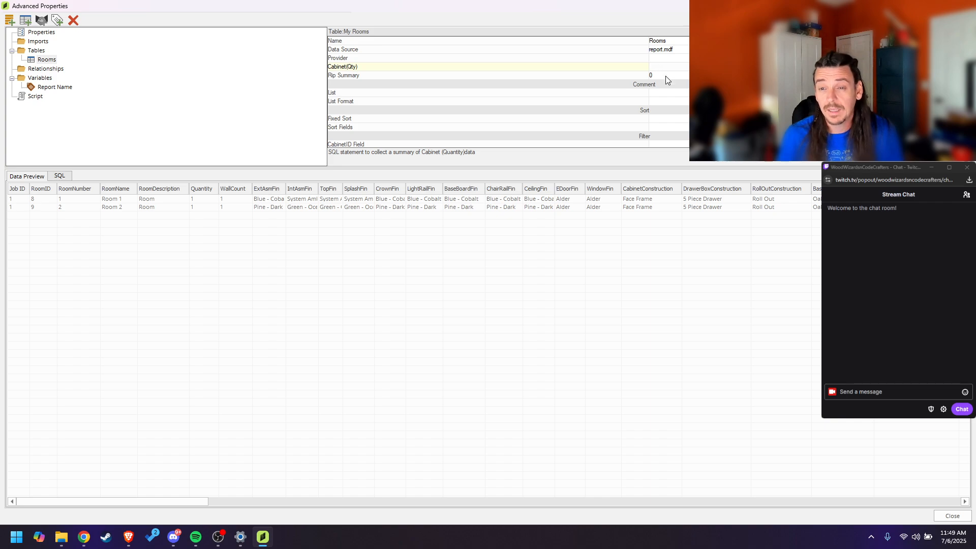
{"action": "left_click", "coordinate": [401, 77]}
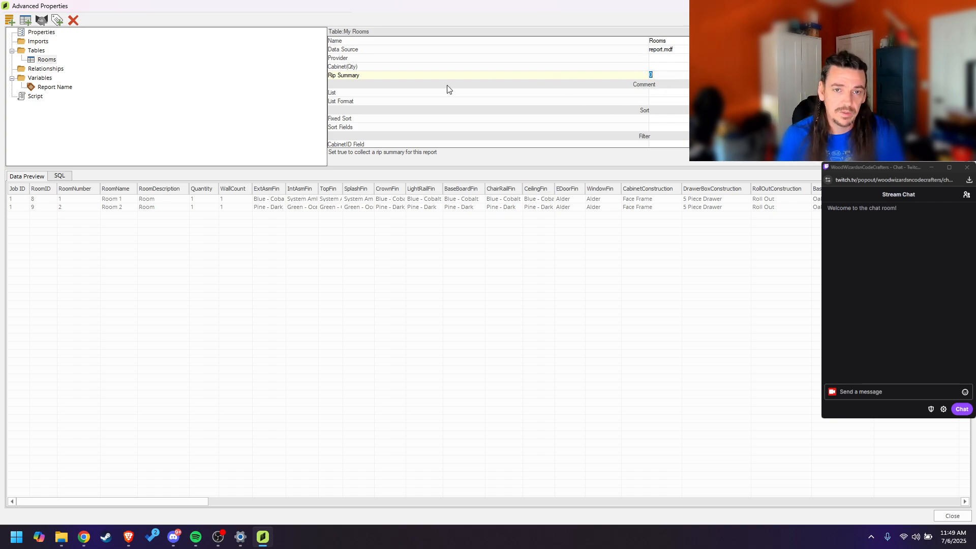
{"action": "left_click", "coordinate": [372, 93]}
{"action": "left_click", "coordinate": [371, 101]}
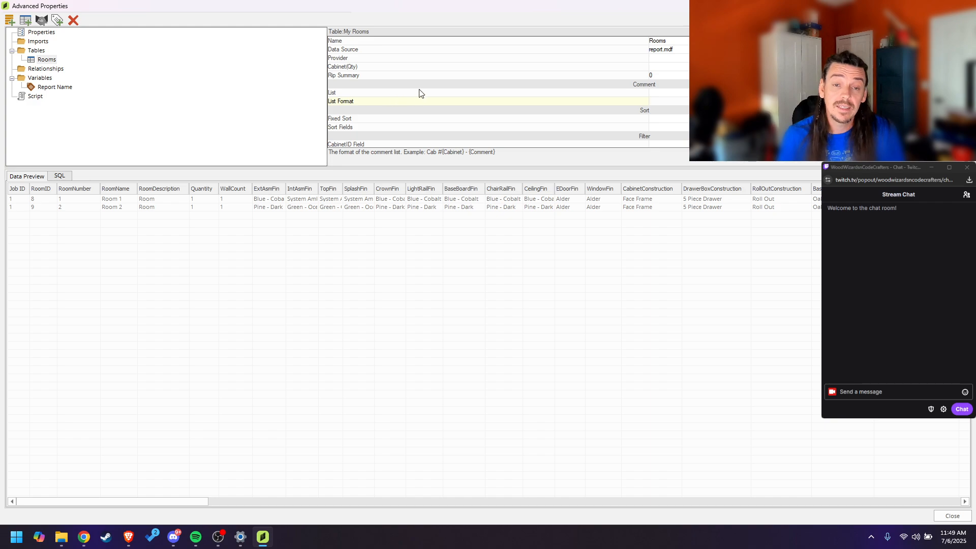
{"action": "scroll", "coordinate": [420, 93], "scroll_direction": "down", "scroll_amount": 1}
{"action": "left_click", "coordinate": [367, 102]}
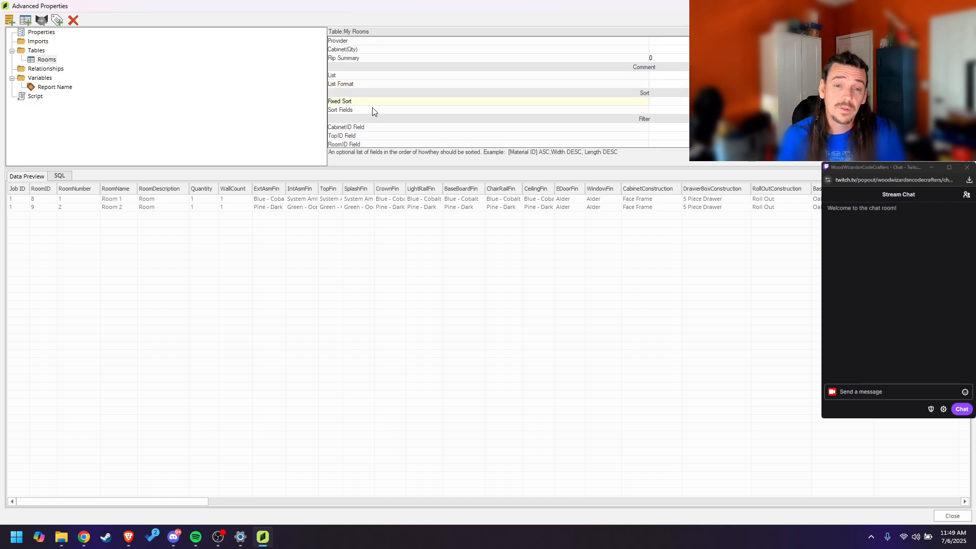
{"action": "left_click", "coordinate": [373, 110]}
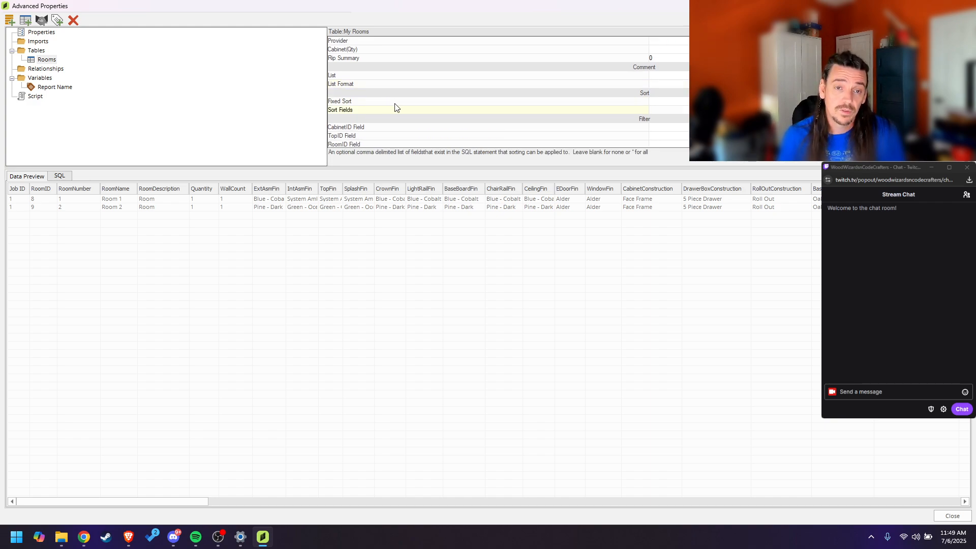
Step: Set the Rooms table's RoomID Field filter to Rooms.RoomNumber
{"action": "scroll", "coordinate": [386, 102], "scroll_direction": "down", "scroll_amount": 3}
{"action": "left_click", "coordinate": [370, 93]}
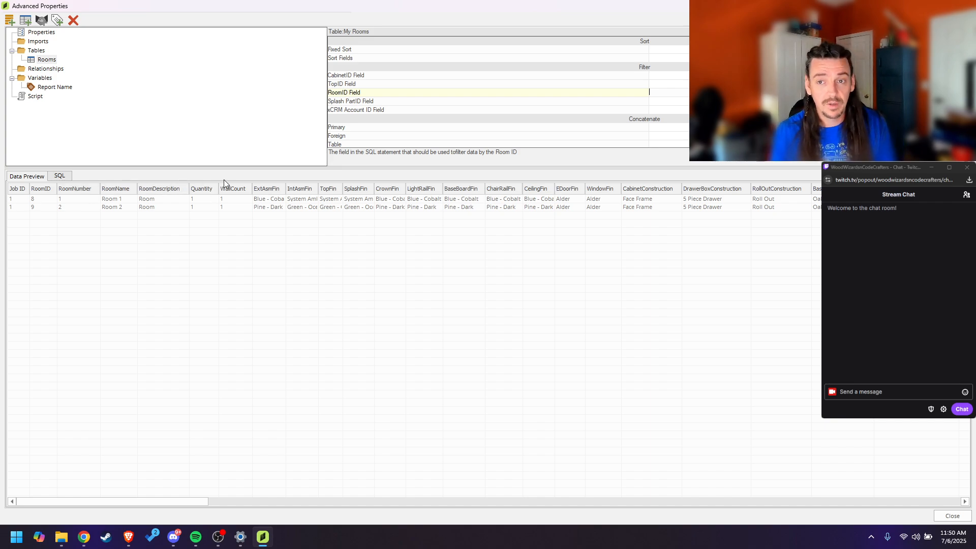
{"action": "type", "text": "Rooms.R"}
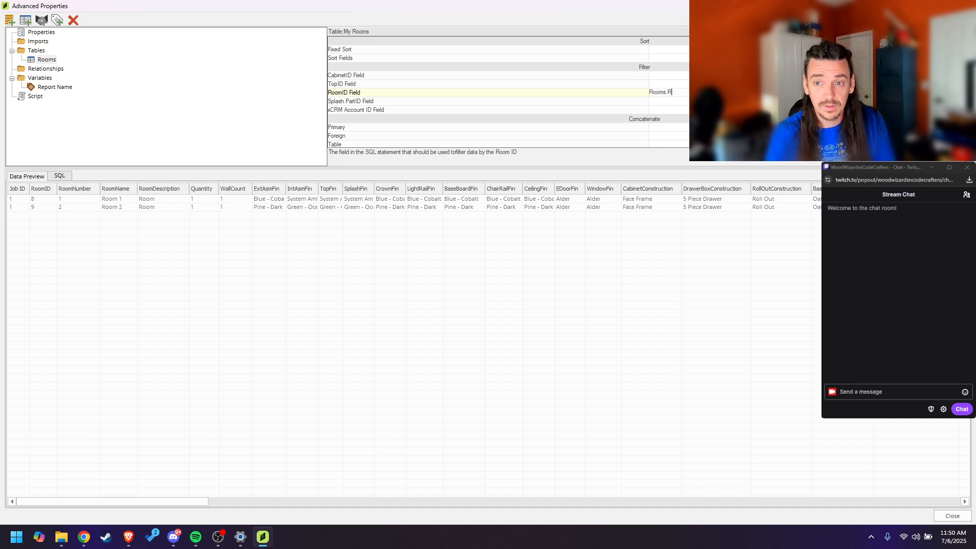
{"action": "type", "text": "oomNumber"}
{"action": "key", "text": "Return"}
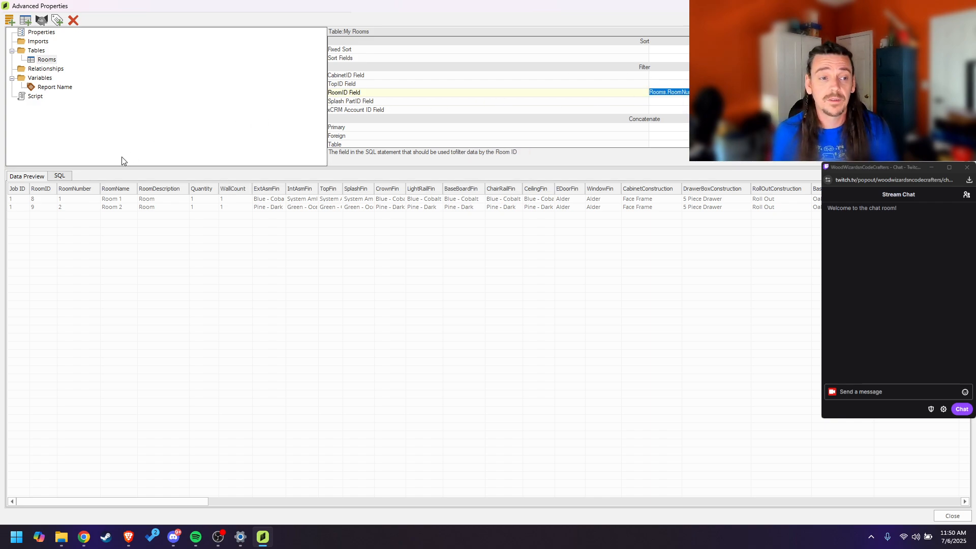
Step: Examine the Rooms table's SQL query, including its SELECT field list and the FROM [Rooms] clause
{"action": "left_click", "coordinate": [62, 177]}
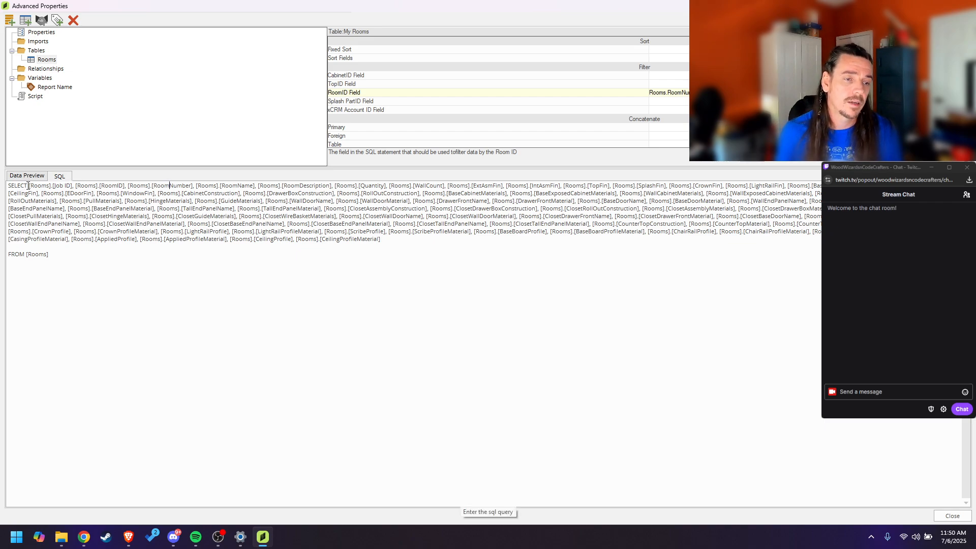
{"action": "left_click_drag", "start_coordinate": [28, 186], "coordinate": [408, 243]}
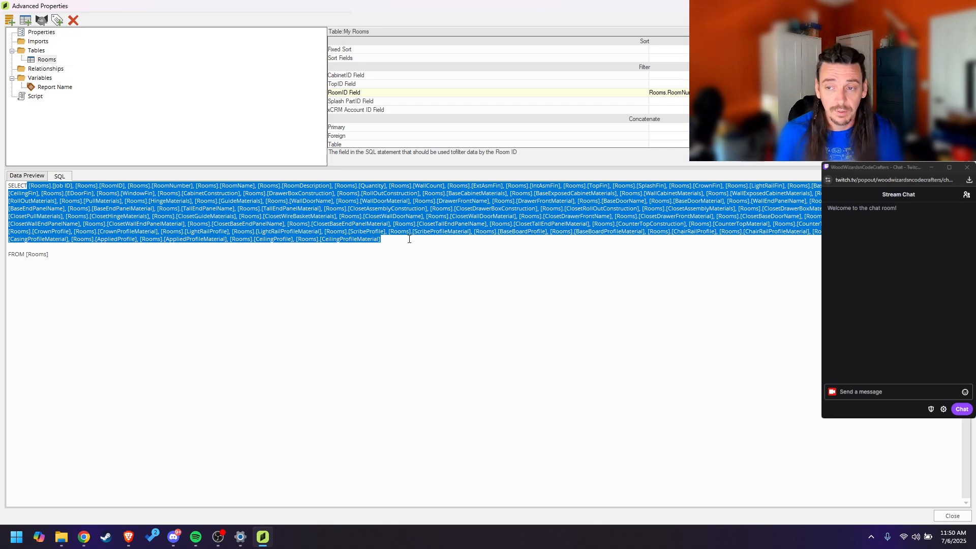
{"action": "left_click_drag", "start_coordinate": [72, 256], "coordinate": [8, 254]}
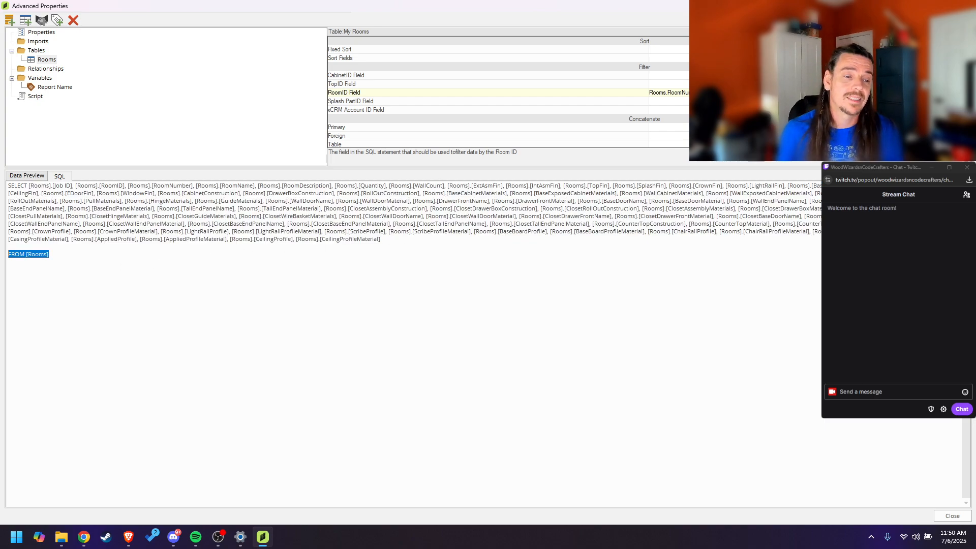
{"action": "left_click", "coordinate": [44, 255]}
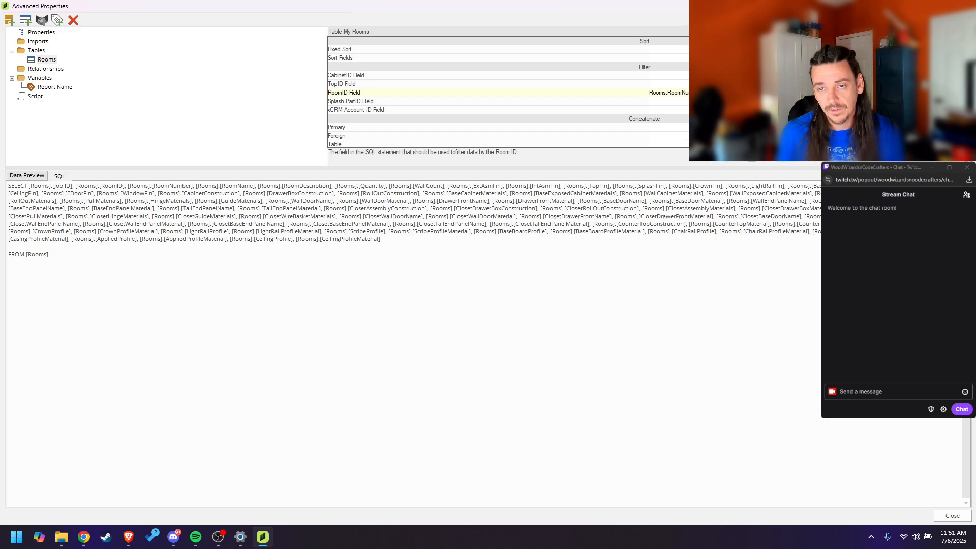
Step: Review the table's filter and concatenate properties and the Report Name variable, and close Advanced Properties
{"action": "scroll", "coordinate": [578, 107], "scroll_direction": "down", "scroll_amount": 1}
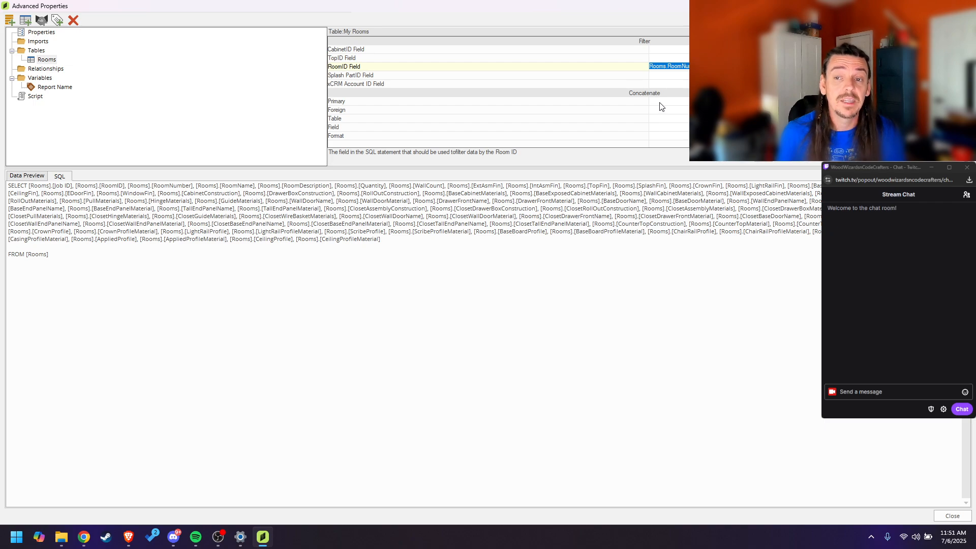
{"action": "scroll", "coordinate": [432, 132], "scroll_direction": "up", "scroll_amount": 2}
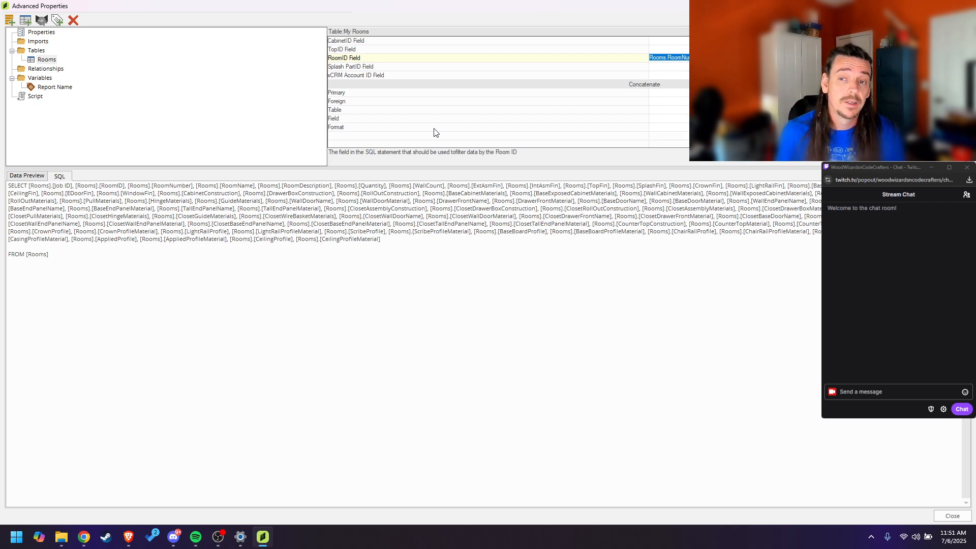
{"action": "scroll", "coordinate": [433, 133], "scroll_direction": "up", "scroll_amount": 3}
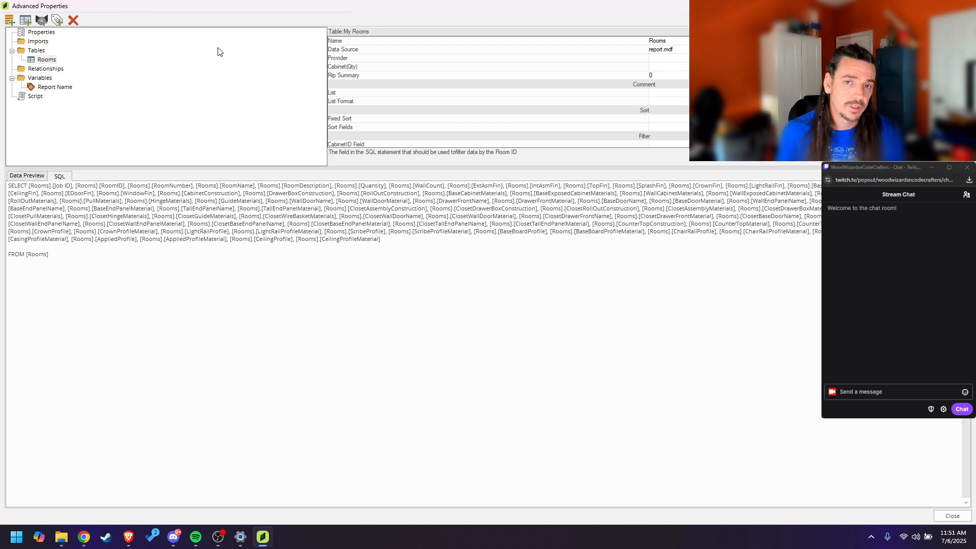
{"action": "left_click", "coordinate": [46, 60]}
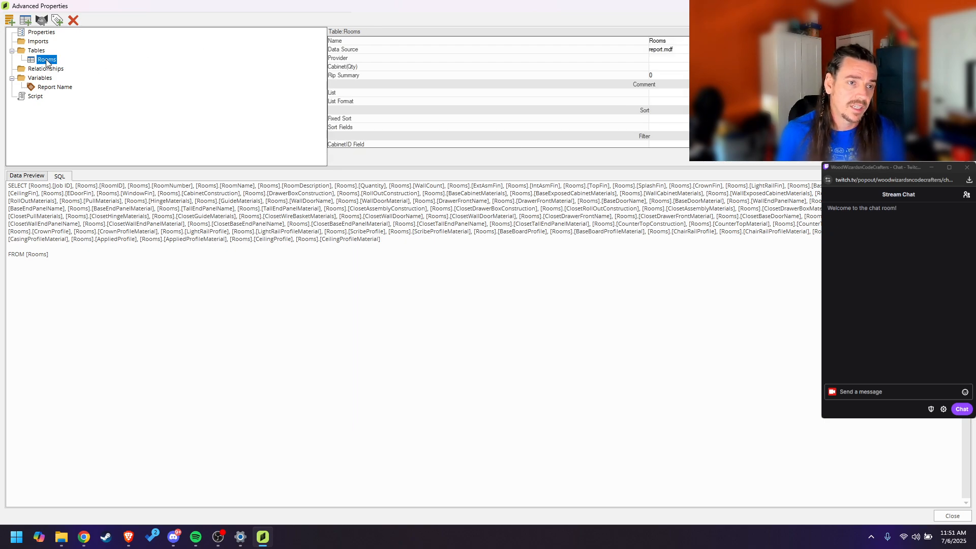
{"action": "left_click", "coordinate": [53, 88]}
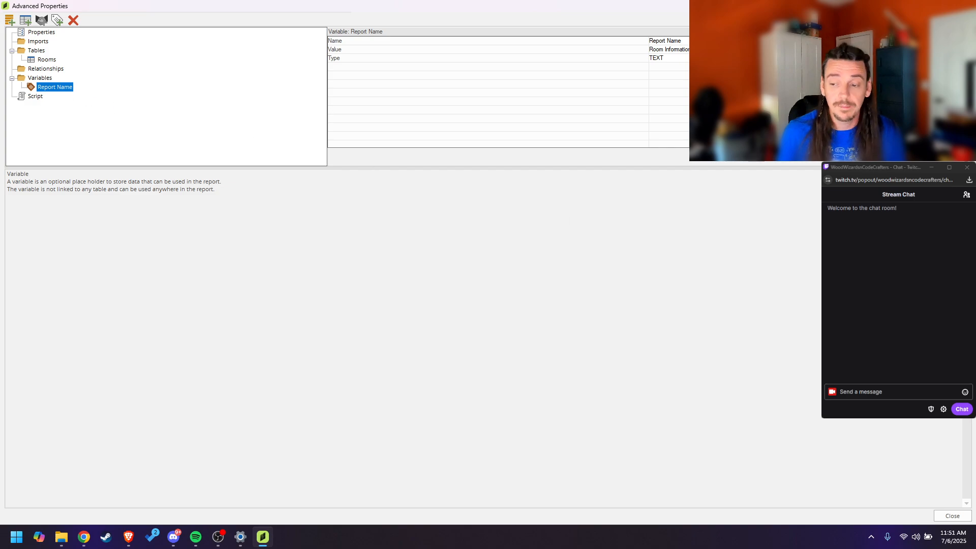
{"action": "left_click", "coordinate": [942, 515]}
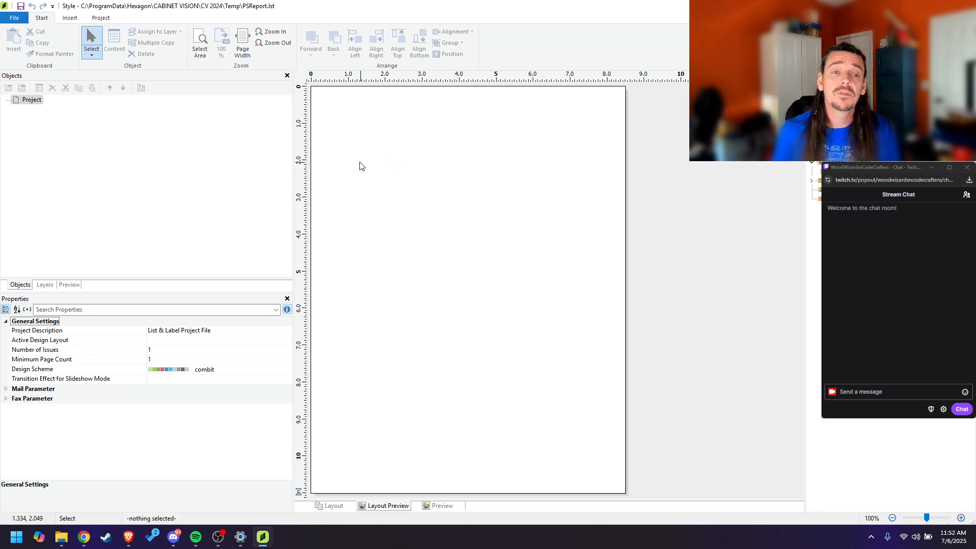
Step: Set the report page orientation to landscape
{"action": "left_click", "coordinate": [70, 19]}
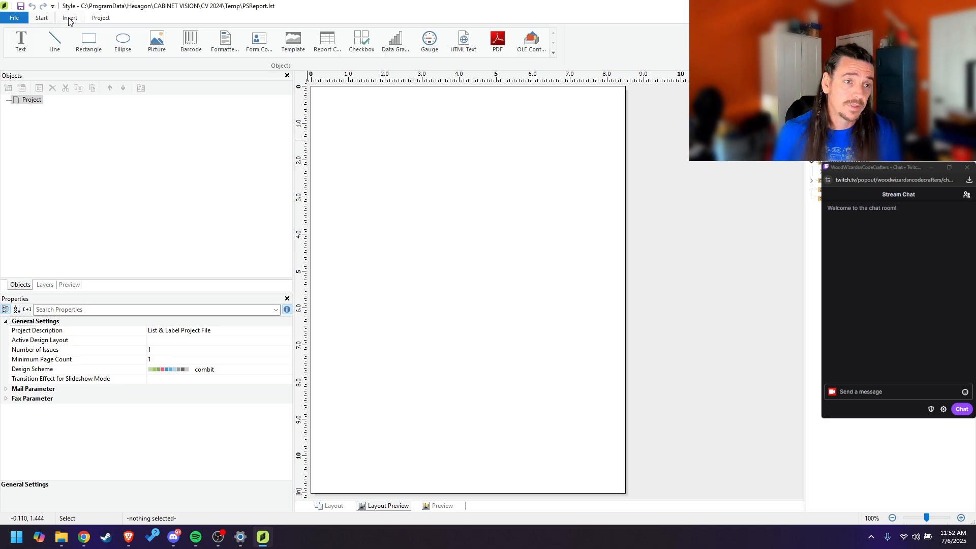
{"action": "left_click", "coordinate": [101, 19]}
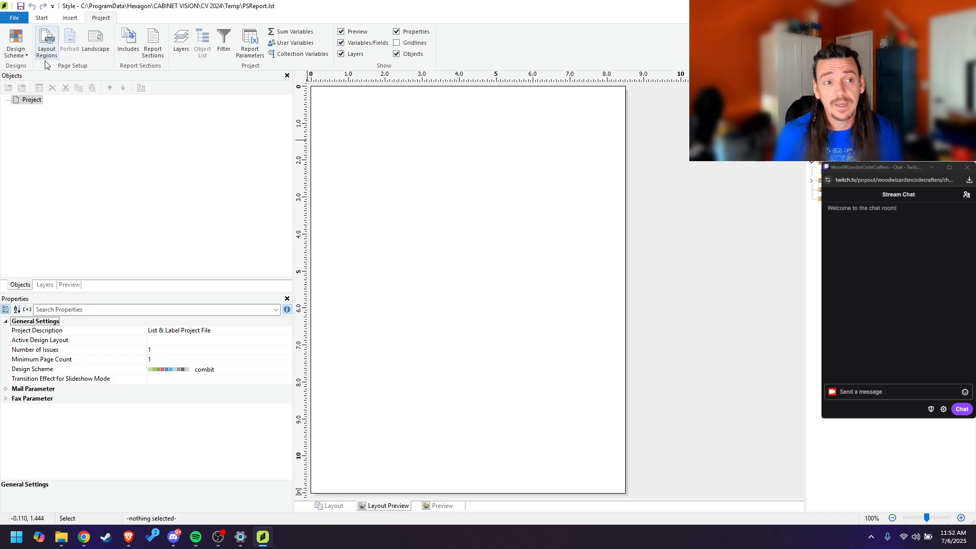
{"action": "left_click", "coordinate": [97, 41]}
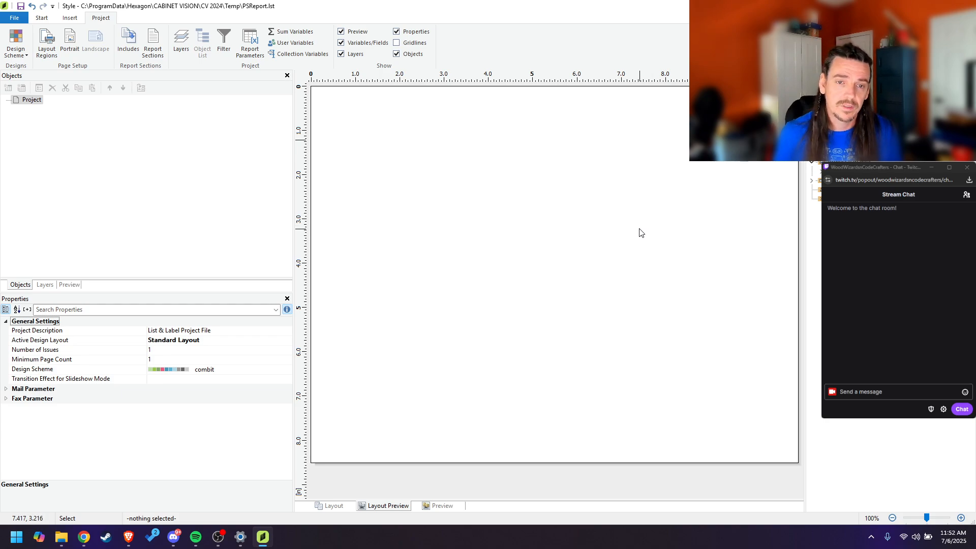
{"action": "left_click", "coordinate": [70, 42]}
{"action": "left_click", "coordinate": [97, 41]}
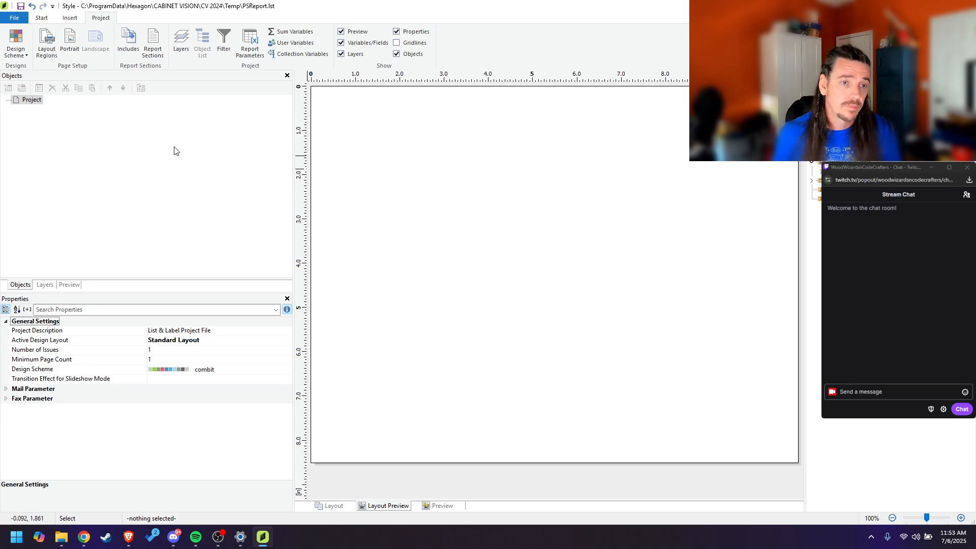
{"action": "left_click", "coordinate": [70, 18]}
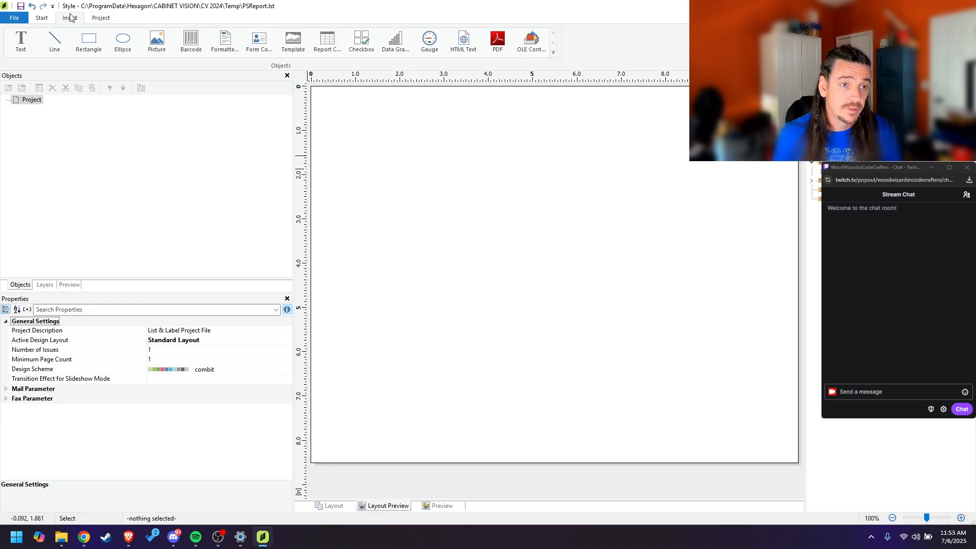
{"action": "left_click", "coordinate": [24, 45]}
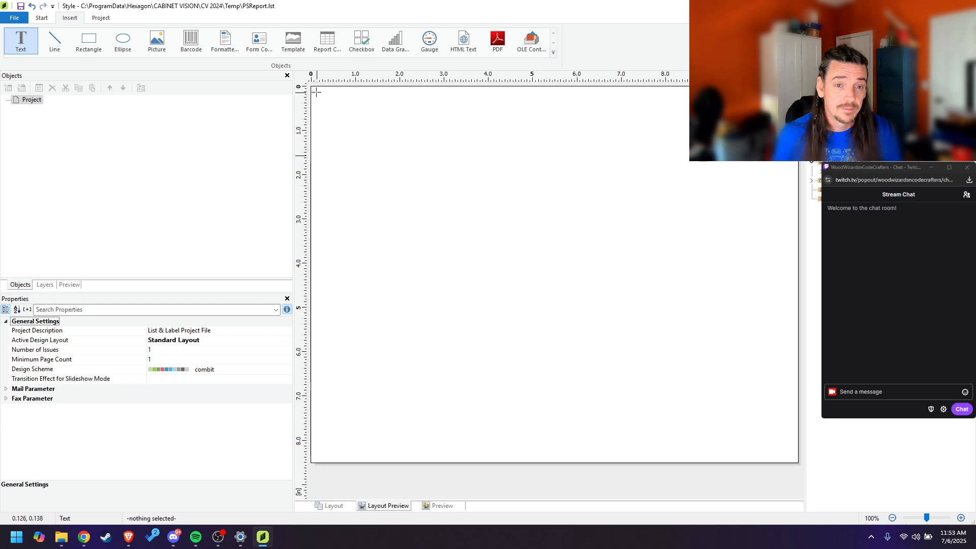
{"action": "left_click_drag", "start_coordinate": [317, 92], "coordinate": [792, 166]}
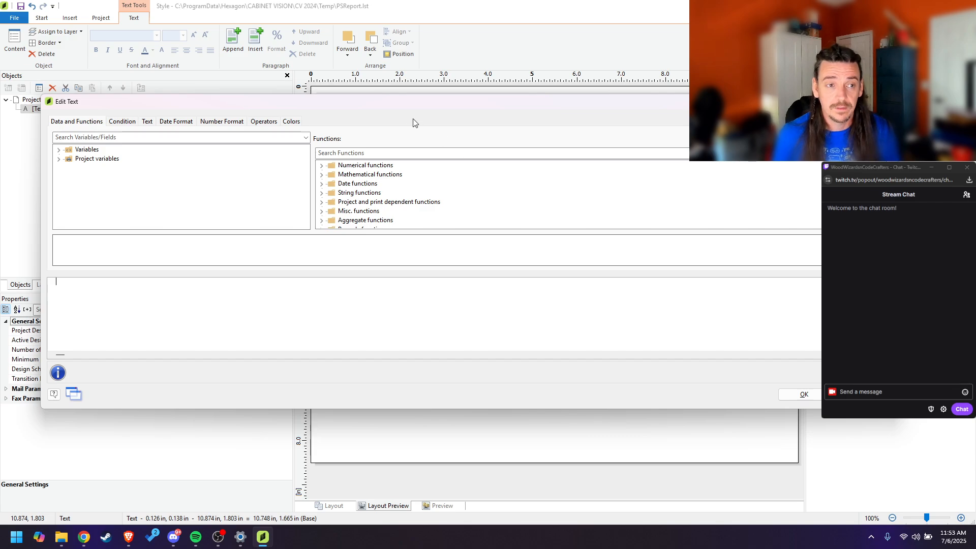
{"action": "left_click_drag", "start_coordinate": [392, 104], "coordinate": [388, 135]}
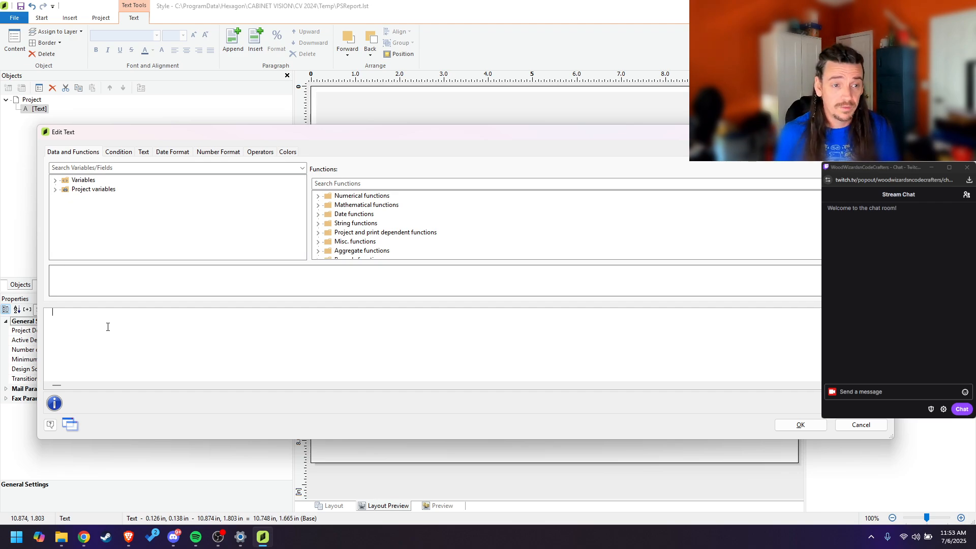
{"action": "left_click_drag", "start_coordinate": [681, 132], "coordinate": [703, 127]}
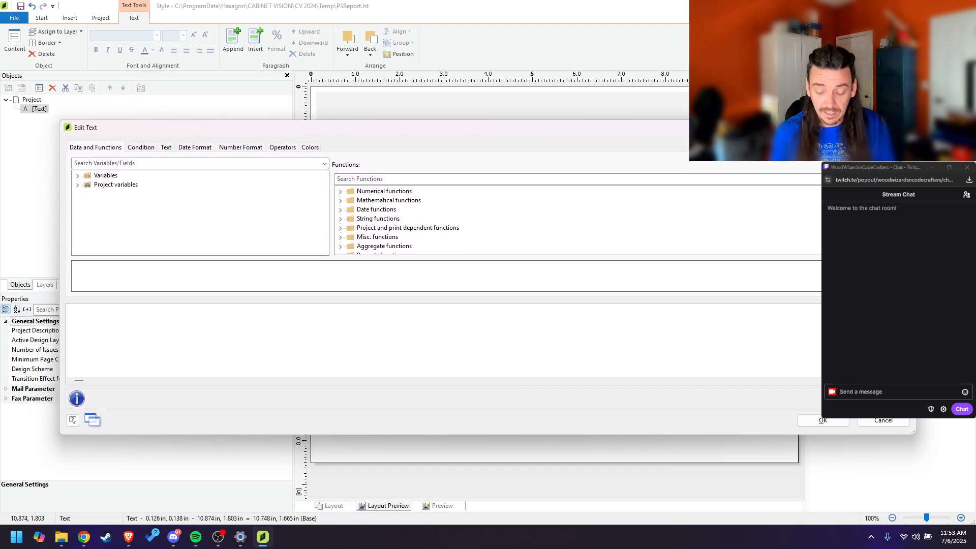
{"action": "type", "text": "Room"}
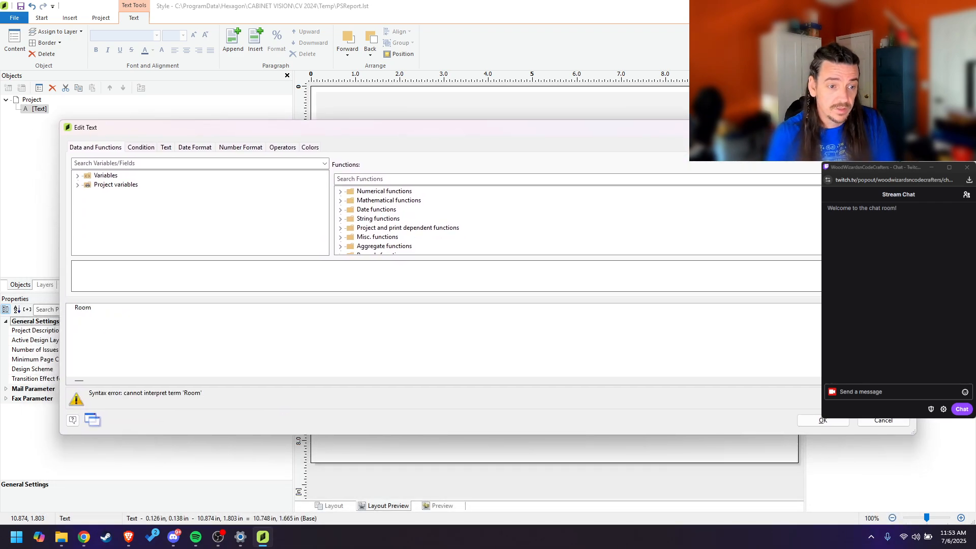
{"action": "key", "text": "BackSpace"}
{"action": "key", "text": "BackSpace"}
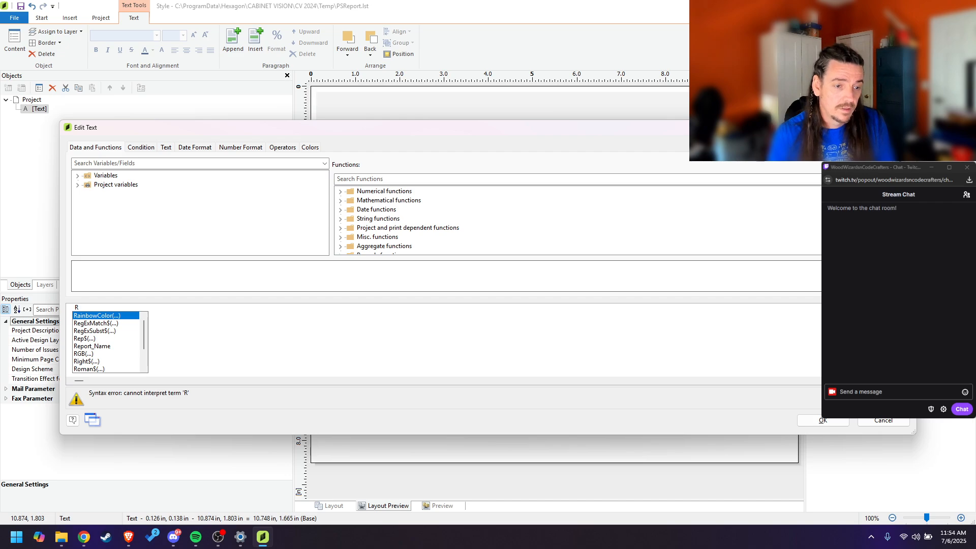
{"action": "type", "text": "ooms.RoomName"}
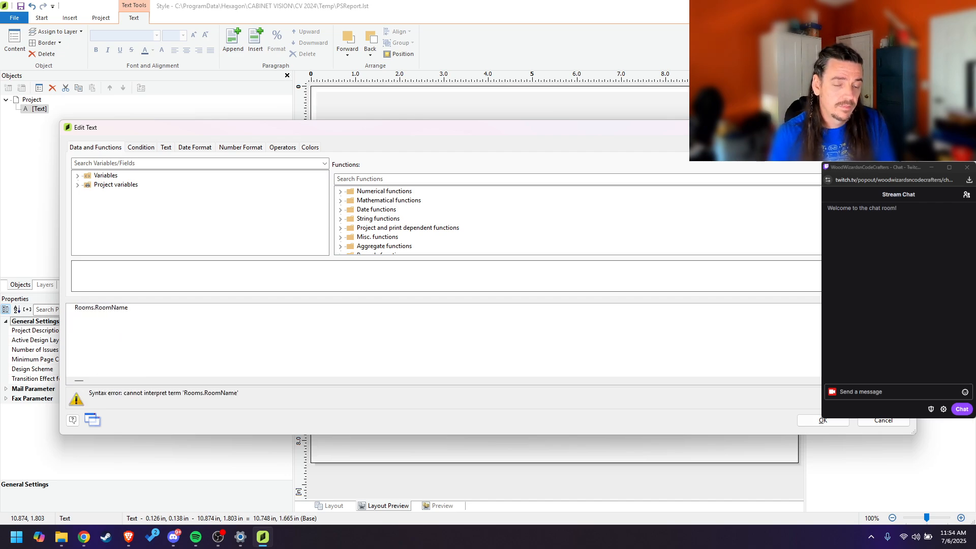
{"action": "key", "text": "ctrl+a"}
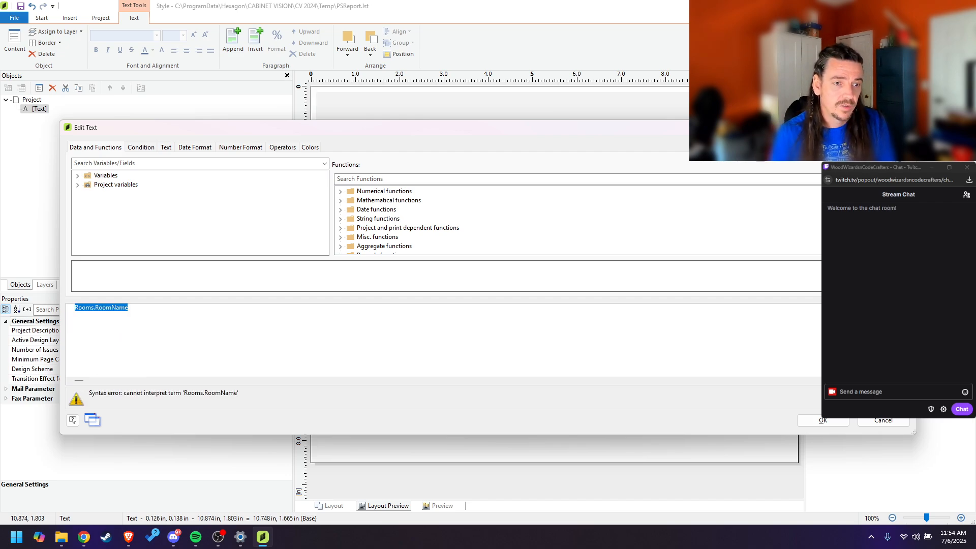
{"action": "key", "text": "BackSpace"}
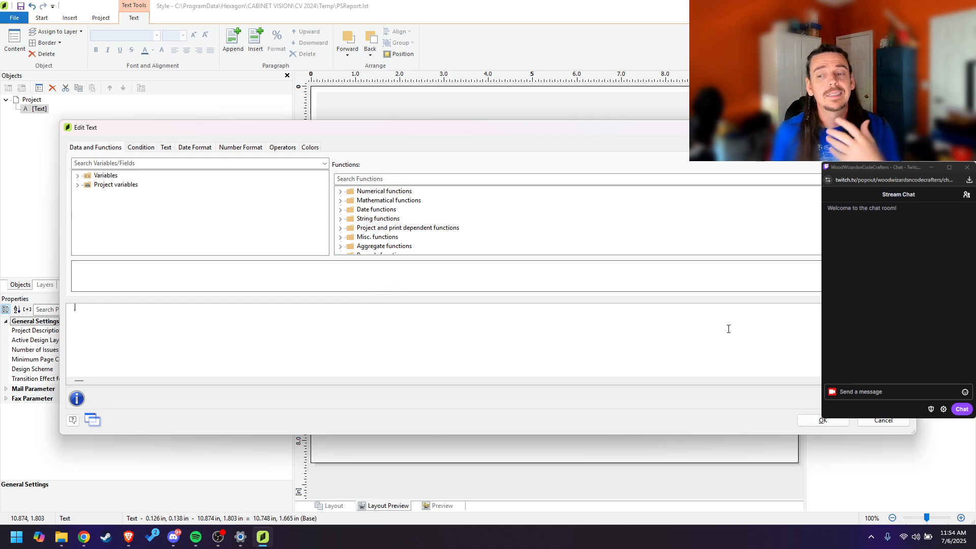
{"action": "left_click", "coordinate": [879, 420]}
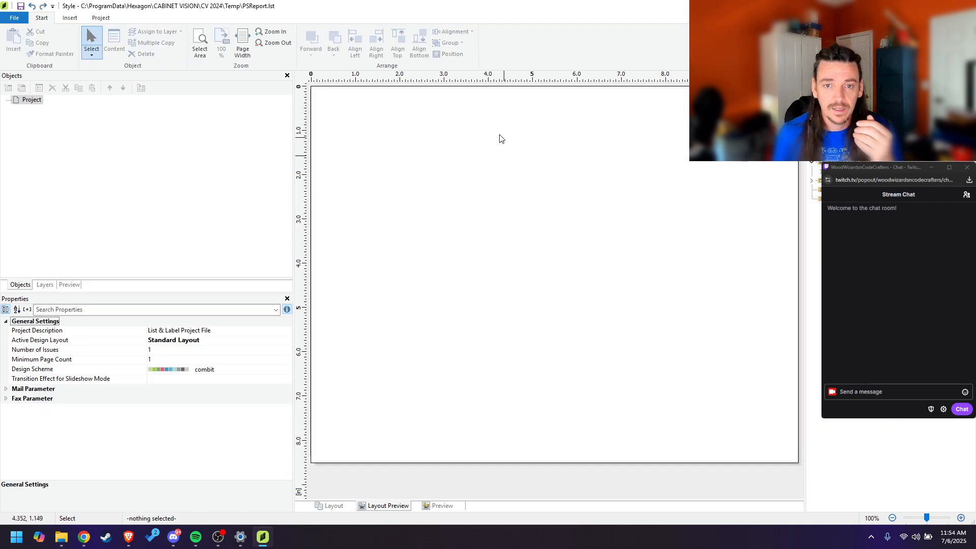
Step: Insert a report container about 10.75 by 8.27 in covering nearly the whole page, holding a table based on Rooms
{"action": "left_click", "coordinate": [29, 100]}
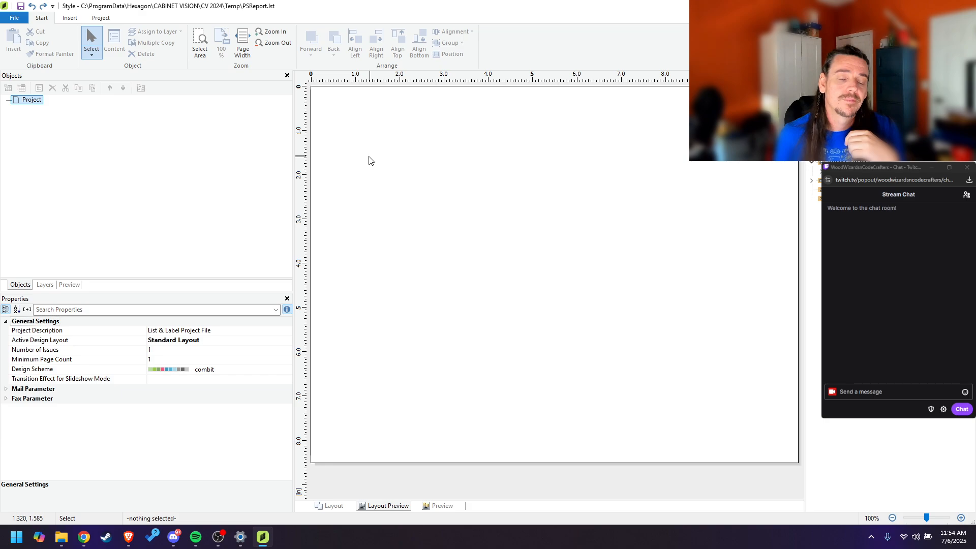
{"action": "left_click", "coordinate": [71, 18]}
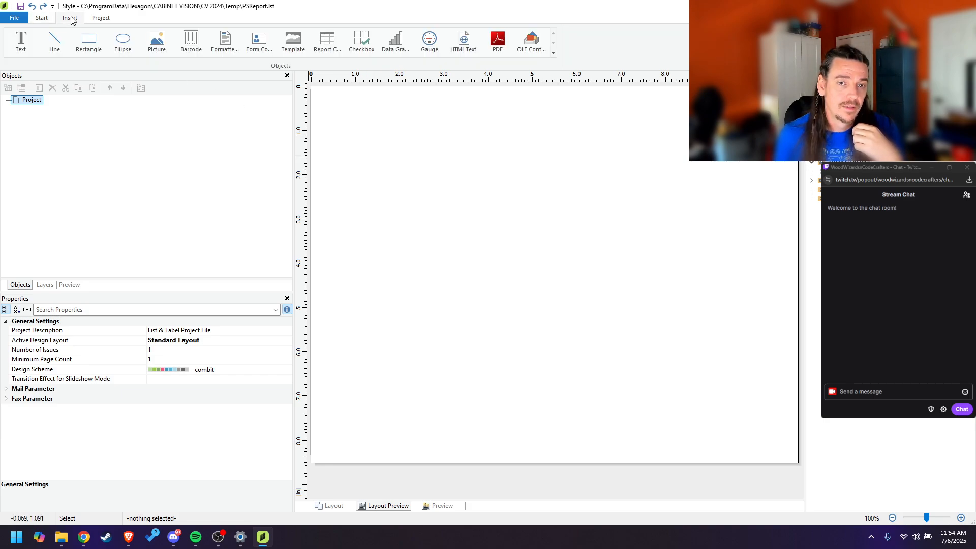
{"action": "left_click", "coordinate": [327, 43]}
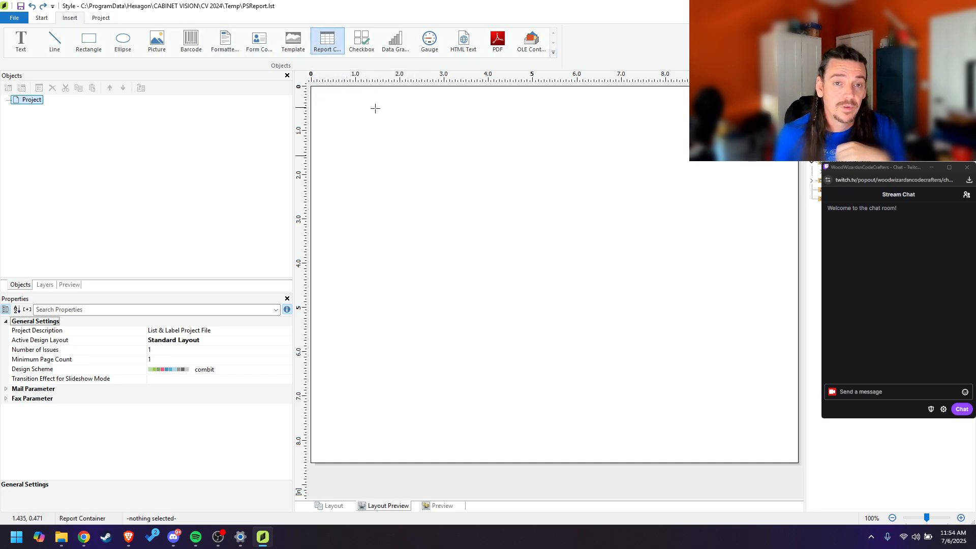
{"action": "left_click_drag", "start_coordinate": [316, 91], "coordinate": [792, 457]}
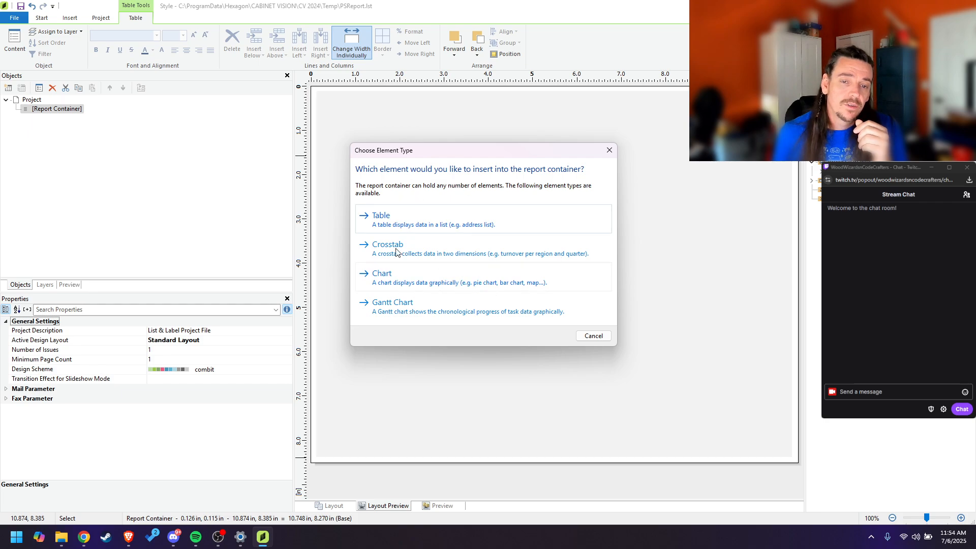
{"action": "left_click", "coordinate": [401, 220]}
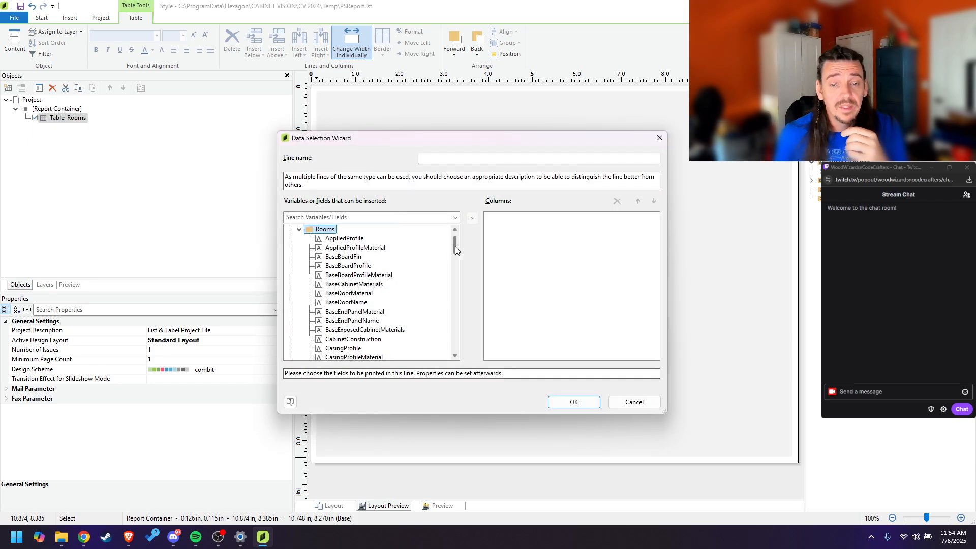
Step: Add the Rooms fields RoomName, RoomNumber and RoomDescription as columns of the table line
{"action": "mouse_move", "coordinate": [455, 246]}
{"action": "left_mouse_down"}
{"action": "mouse_move", "coordinate": [455, 238]}
{"action": "mouse_move", "coordinate": [456, 338]}
{"action": "mouse_move", "coordinate": [456, 235]}
{"action": "left_mouse_up"}
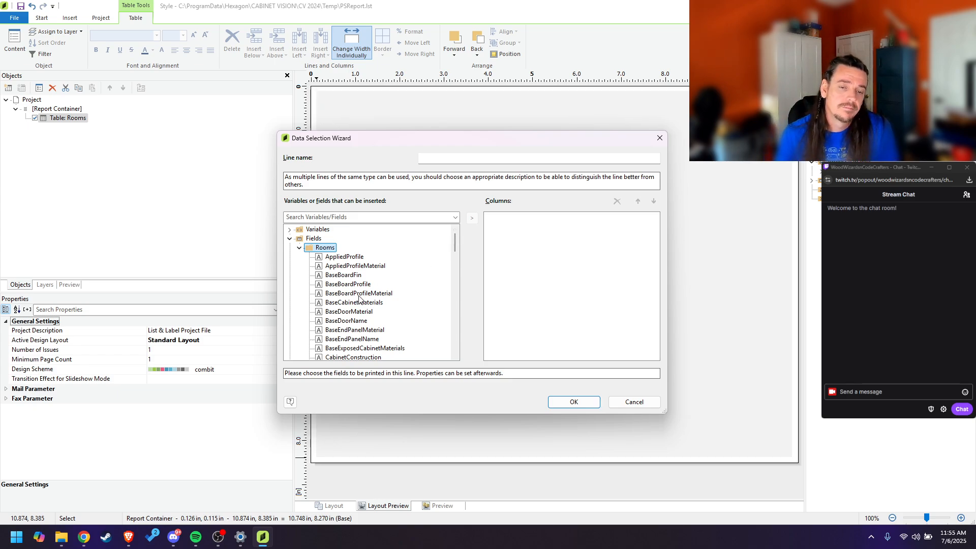
{"action": "scroll", "coordinate": [359, 299], "scroll_direction": "down", "scroll_amount": 20}
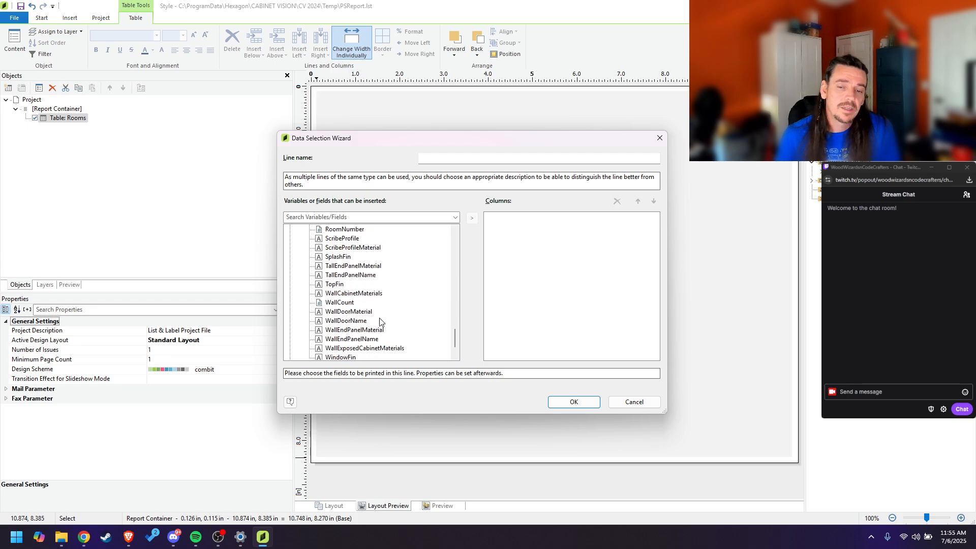
{"action": "scroll", "coordinate": [381, 321], "scroll_direction": "down", "scroll_amount": 1}
{"action": "scroll", "coordinate": [344, 339], "scroll_direction": "up", "scroll_amount": 5}
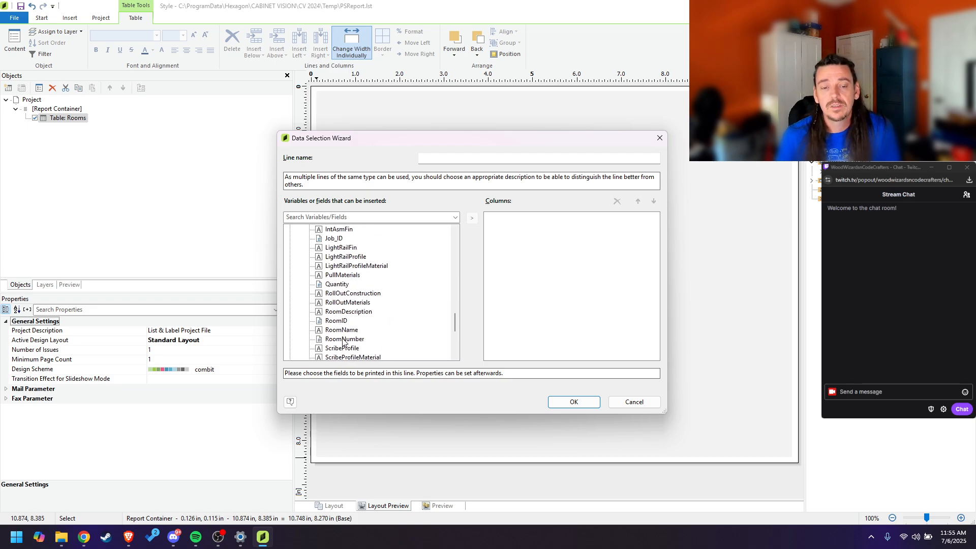
{"action": "scroll", "coordinate": [343, 342], "scroll_direction": "up", "scroll_amount": 15}
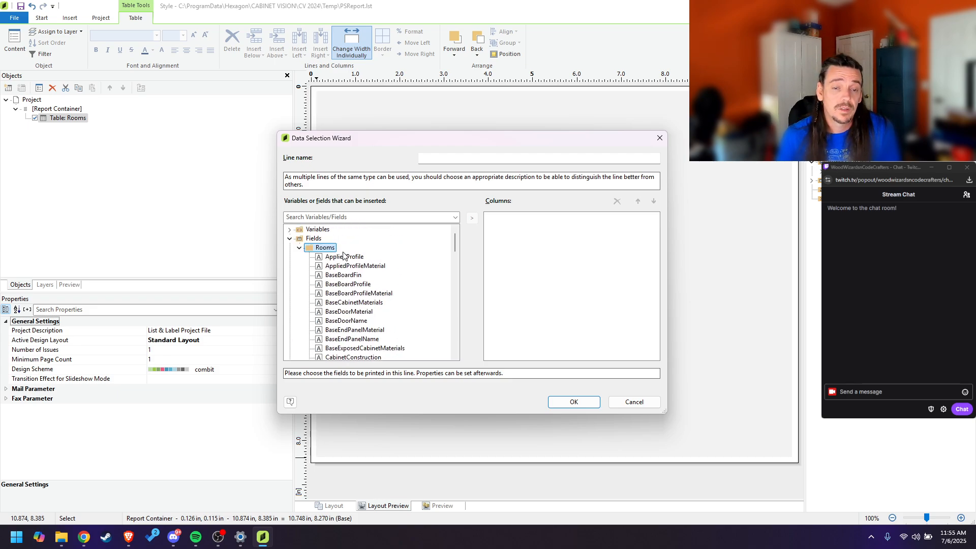
{"action": "scroll", "coordinate": [343, 294], "scroll_direction": "down", "scroll_amount": 10}
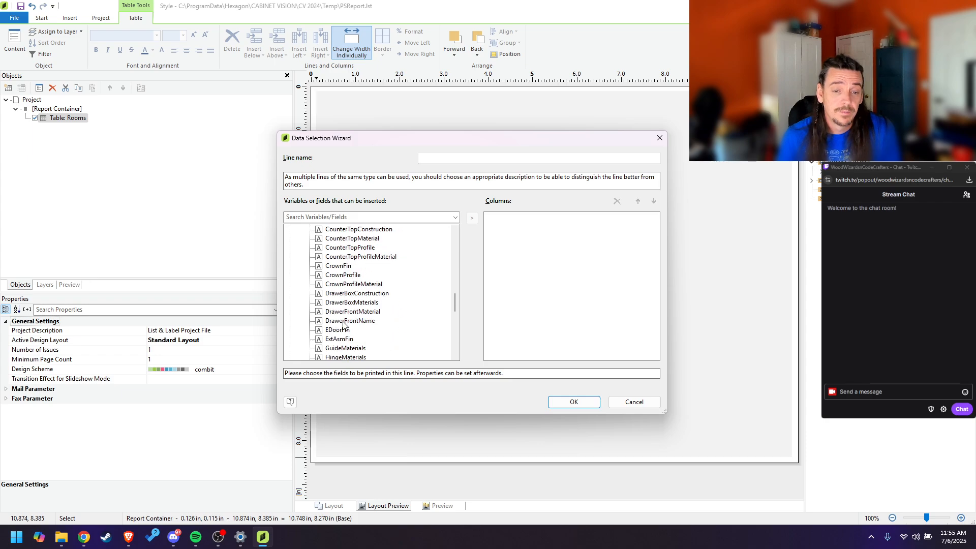
{"action": "scroll", "coordinate": [343, 325], "scroll_direction": "down", "scroll_amount": 5}
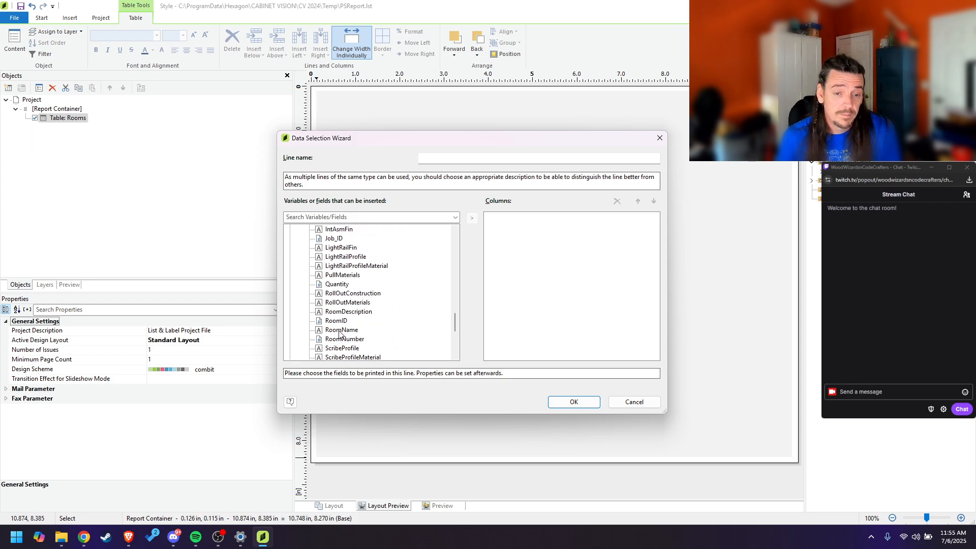
{"action": "double_click", "coordinate": [341, 330]}
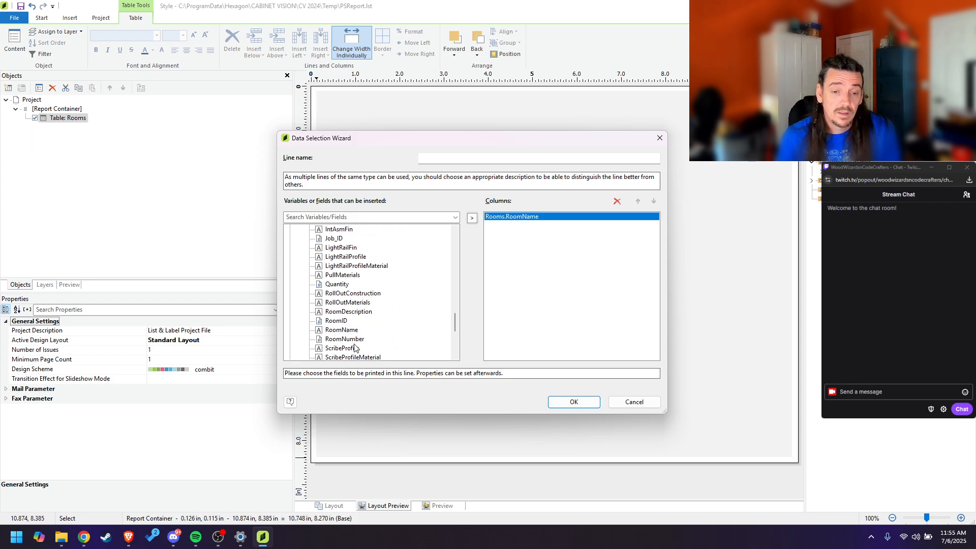
{"action": "double_click", "coordinate": [345, 340]}
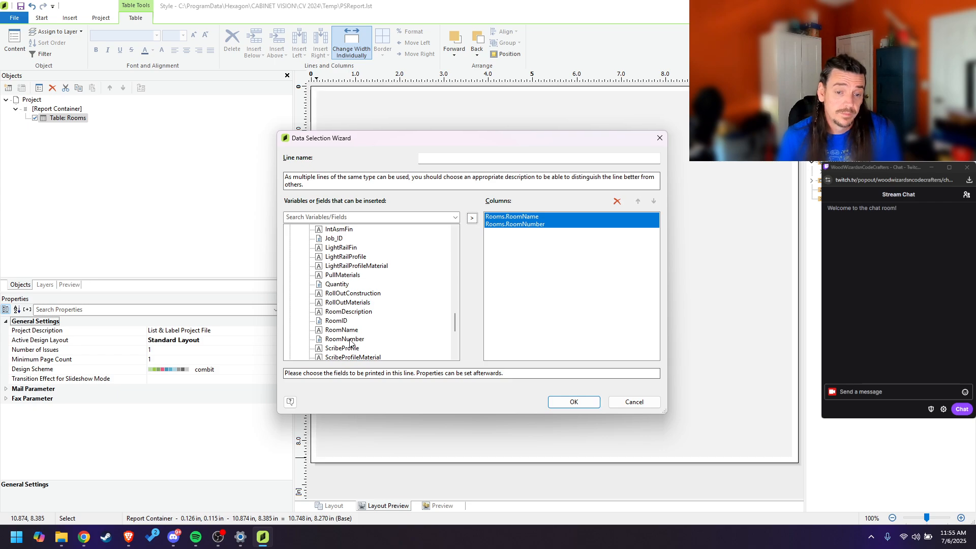
{"action": "double_click", "coordinate": [347, 312]}
Step: Move the Rooms.RoomDescription column ahead of Rooms.RoomNumber in the column order
{"action": "left_click", "coordinate": [546, 232]}
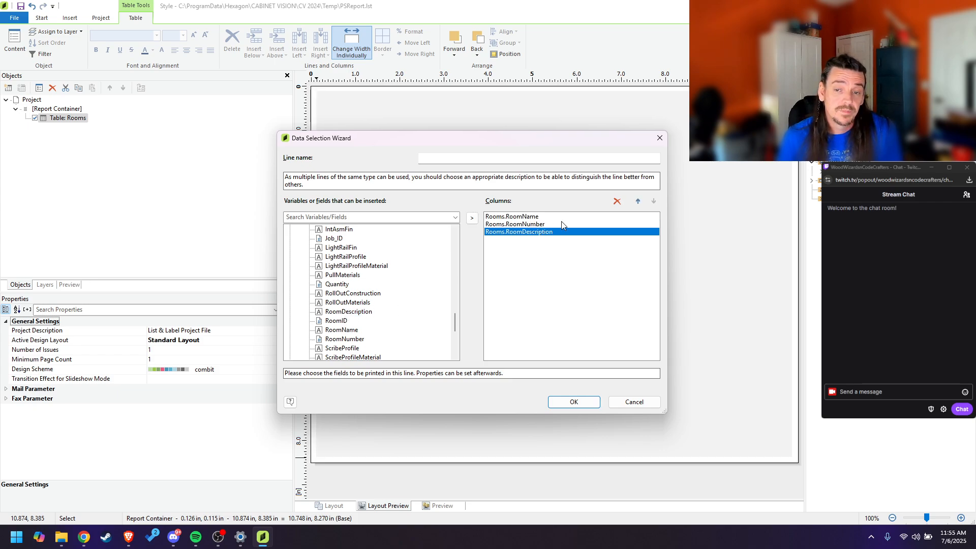
{"action": "left_click", "coordinate": [637, 201]}
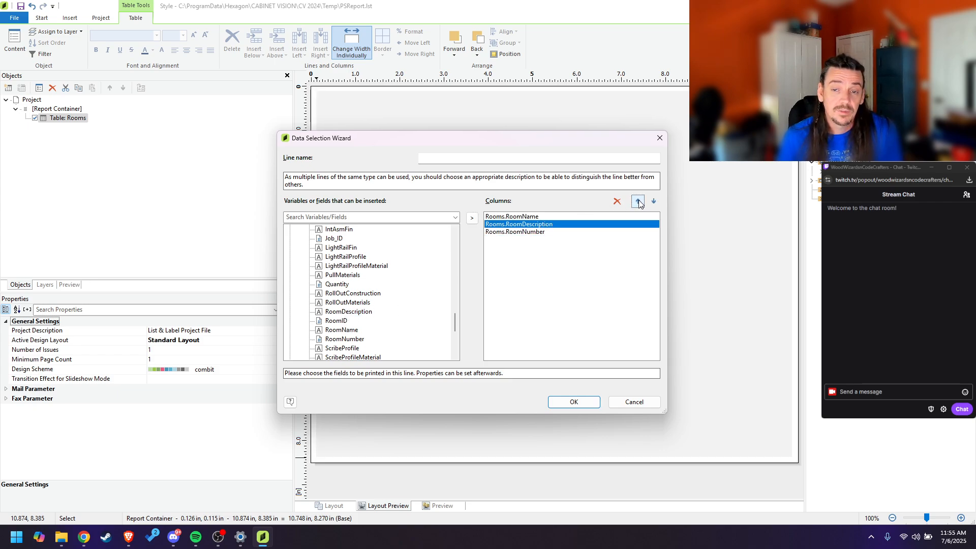
{"action": "left_click", "coordinate": [520, 217]}
{"action": "left_click", "coordinate": [525, 225]}
{"action": "left_click", "coordinate": [527, 232]}
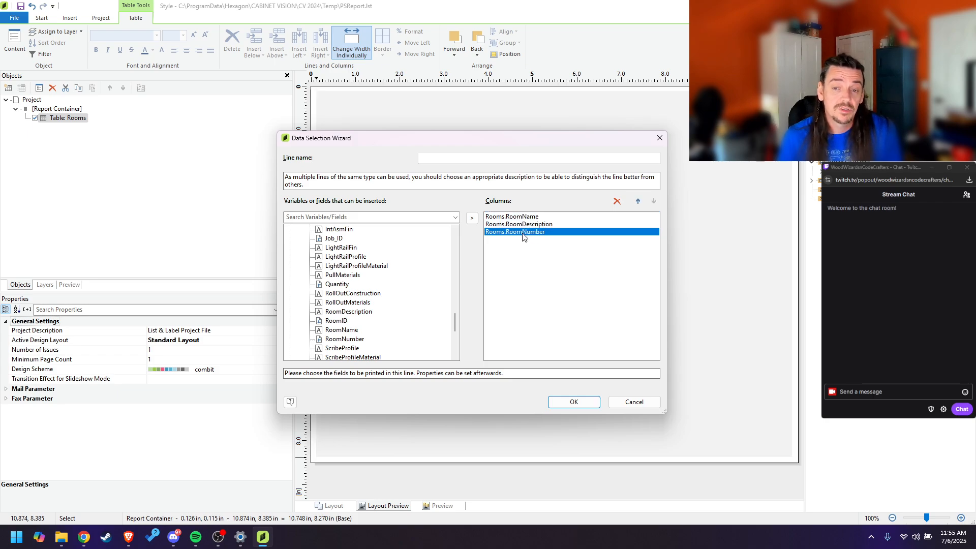
Step: Add the Rooms fields ExtAsmFin and IntAsmFin as columns after Rooms.RoomNumber
{"action": "scroll", "coordinate": [389, 308], "scroll_direction": "down", "scroll_amount": 2}
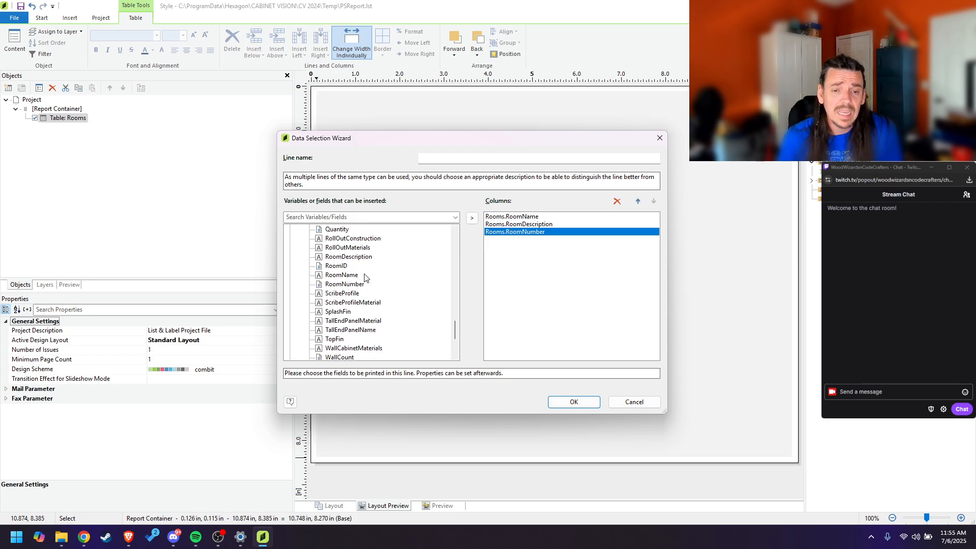
{"action": "left_click", "coordinate": [351, 257]}
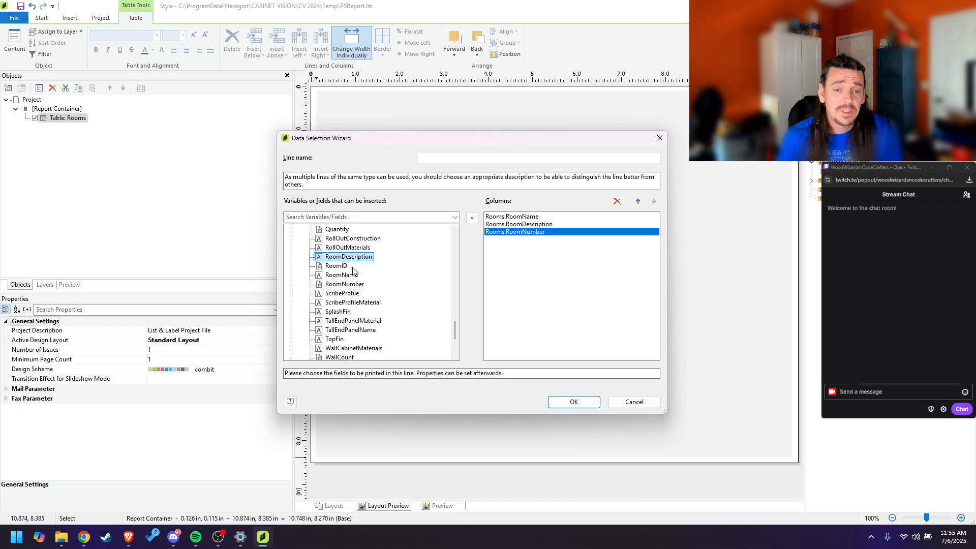
{"action": "scroll", "coordinate": [352, 277], "scroll_direction": "up", "scroll_amount": 13}
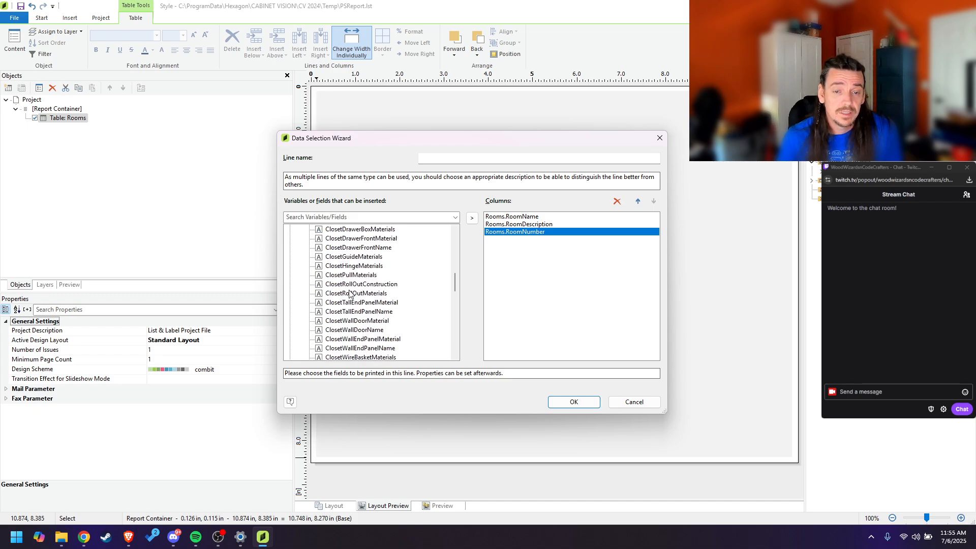
{"action": "scroll", "coordinate": [350, 294], "scroll_direction": "up", "scroll_amount": 8}
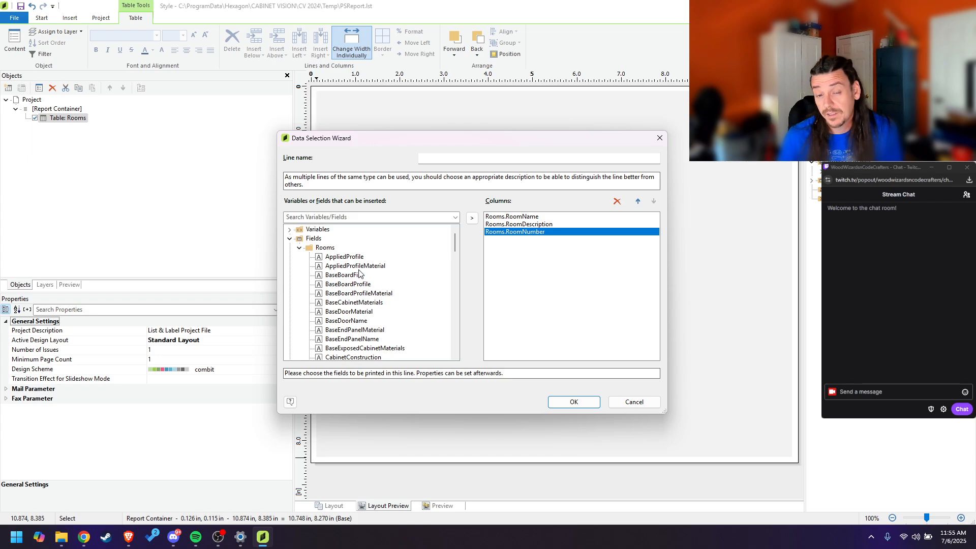
{"action": "scroll", "coordinate": [355, 302], "scroll_direction": "down", "scroll_amount": 9}
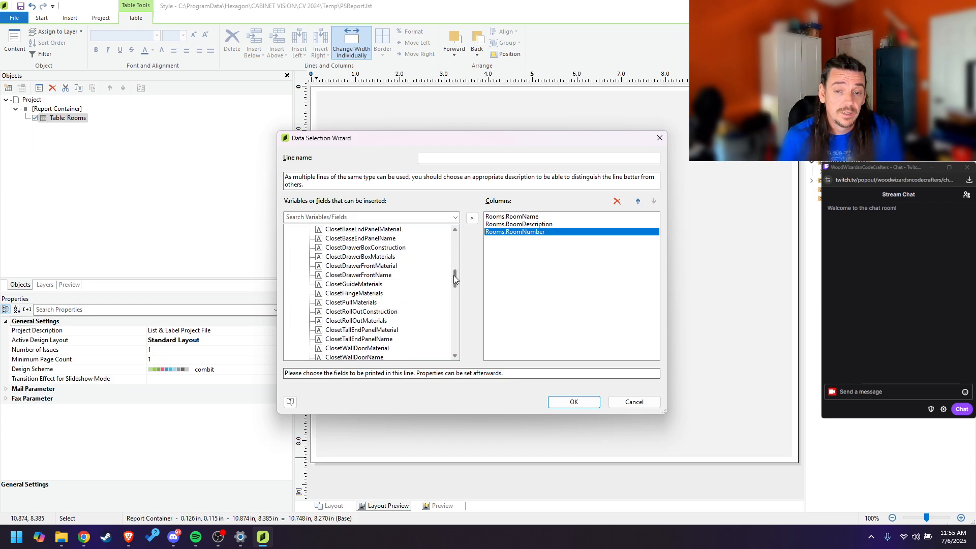
{"action": "left_click_drag", "start_coordinate": [453, 275], "coordinate": [456, 309]}
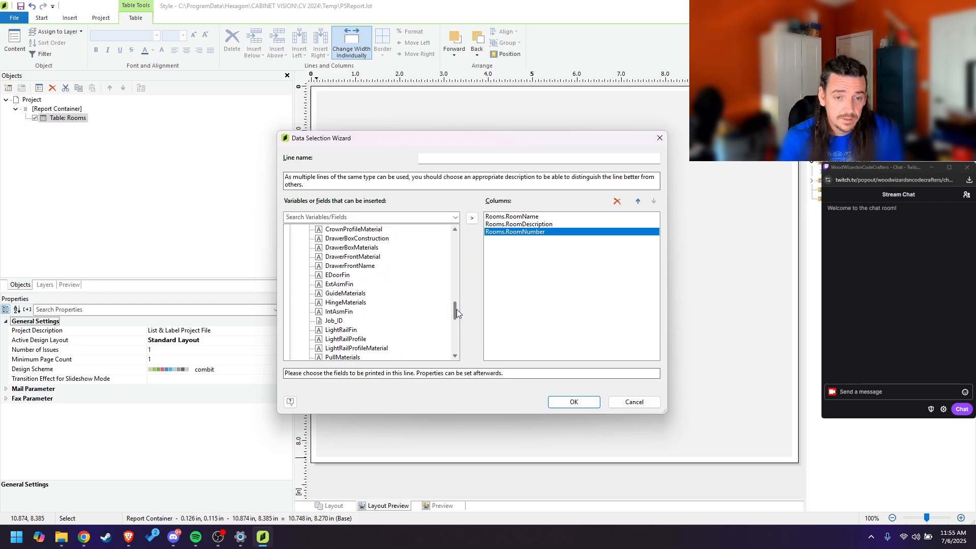
{"action": "left_click", "coordinate": [338, 284]}
{"action": "double_click", "coordinate": [337, 285]}
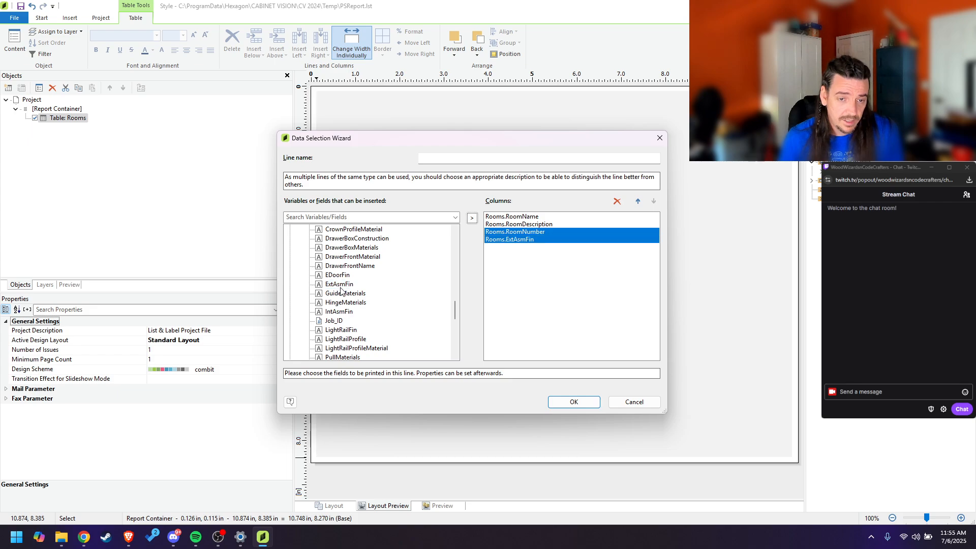
{"action": "double_click", "coordinate": [345, 312]}
{"action": "left_click", "coordinate": [505, 260]}
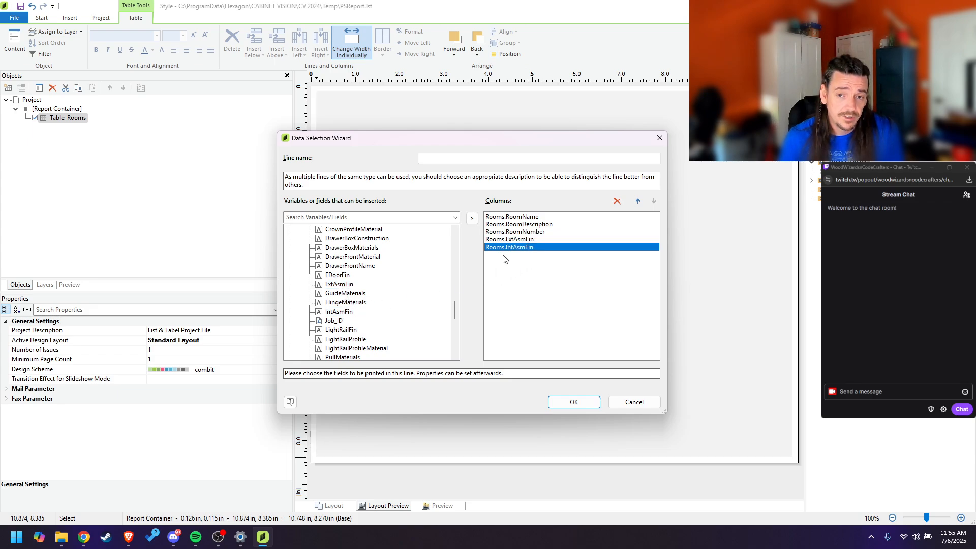
Step: Add the Rooms field CabinetConstruction as a column after Rooms.IntAsmFin
{"action": "scroll", "coordinate": [351, 315], "scroll_direction": "up", "scroll_amount": 3}
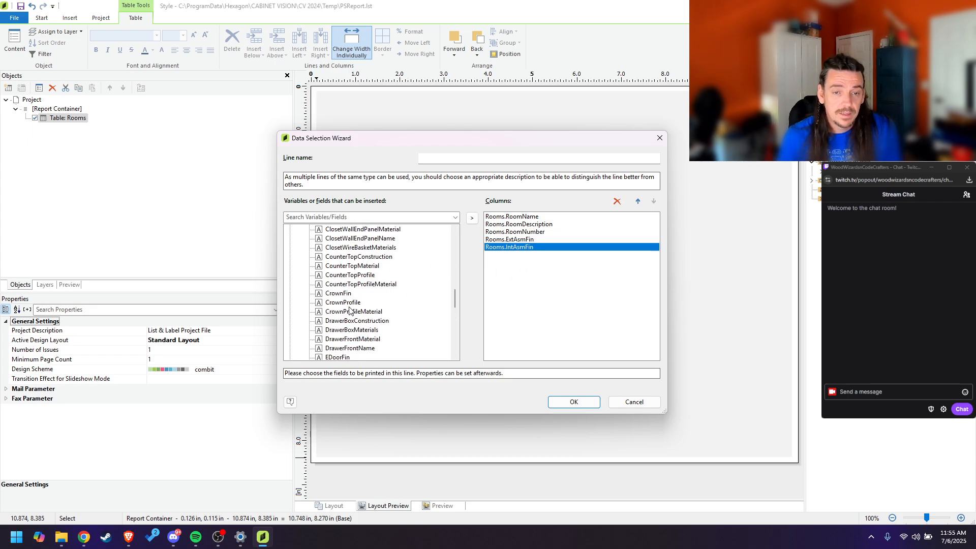
{"action": "scroll", "coordinate": [352, 315], "scroll_direction": "down", "scroll_amount": 2}
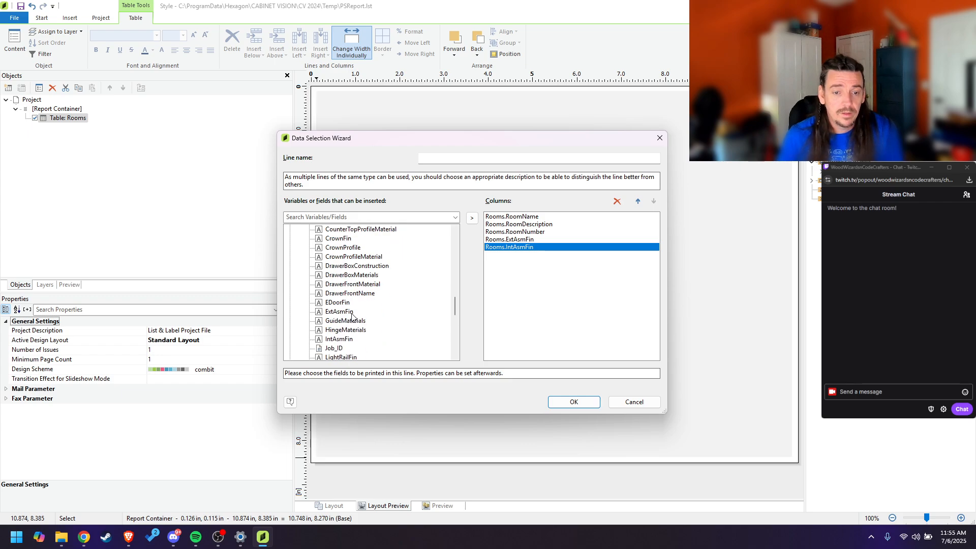
{"action": "left_click", "coordinate": [339, 304]}
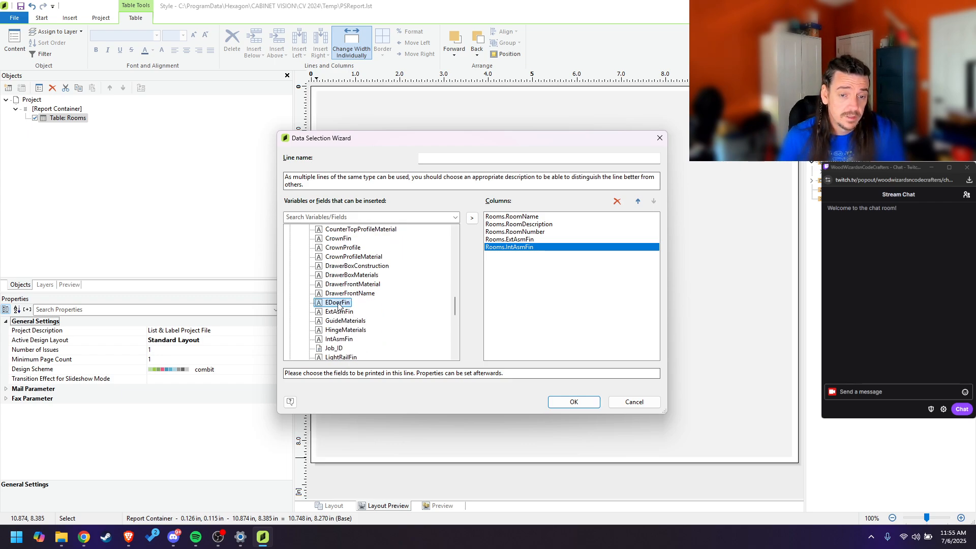
{"action": "scroll", "coordinate": [341, 304], "scroll_direction": "down", "scroll_amount": 15}
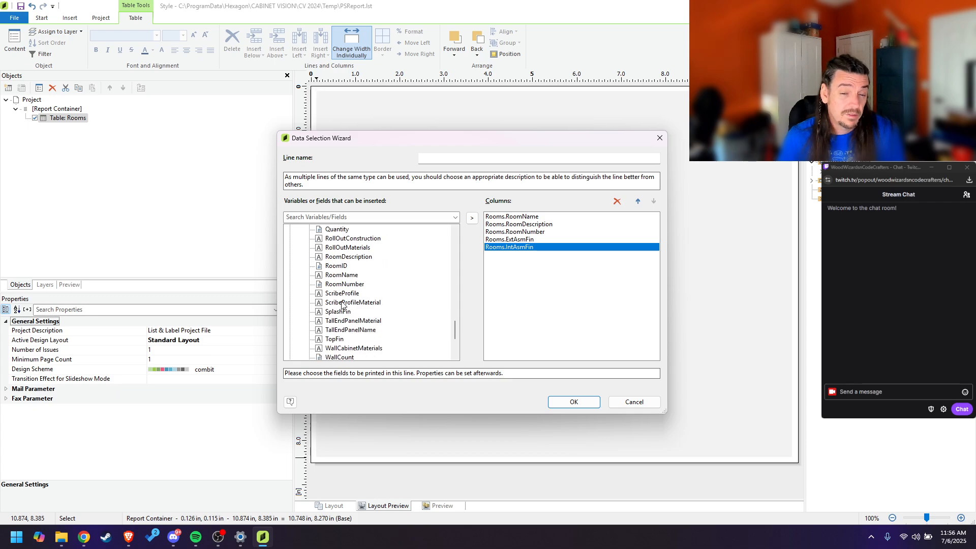
{"action": "scroll", "coordinate": [342, 304], "scroll_direction": "up", "scroll_amount": 12}
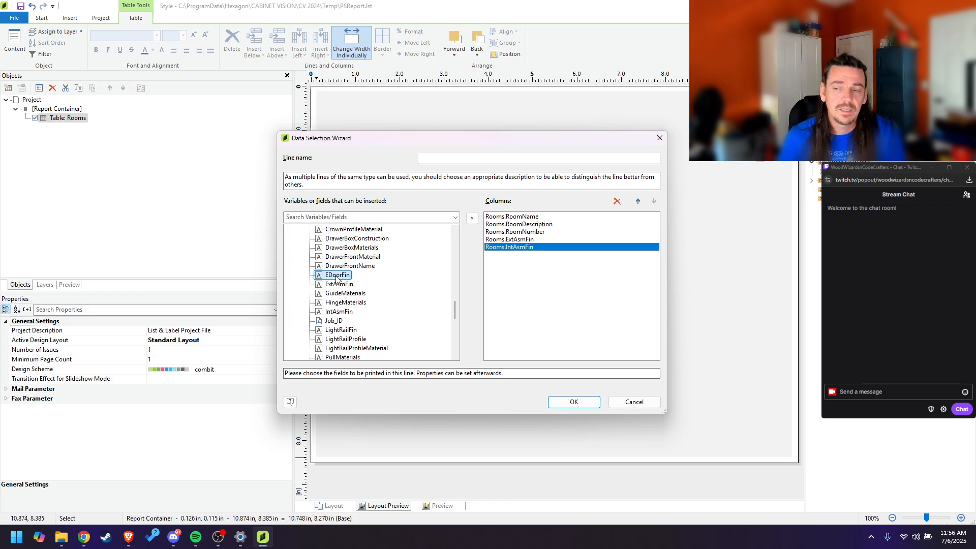
{"action": "scroll", "coordinate": [336, 279], "scroll_direction": "up", "scroll_amount": 5}
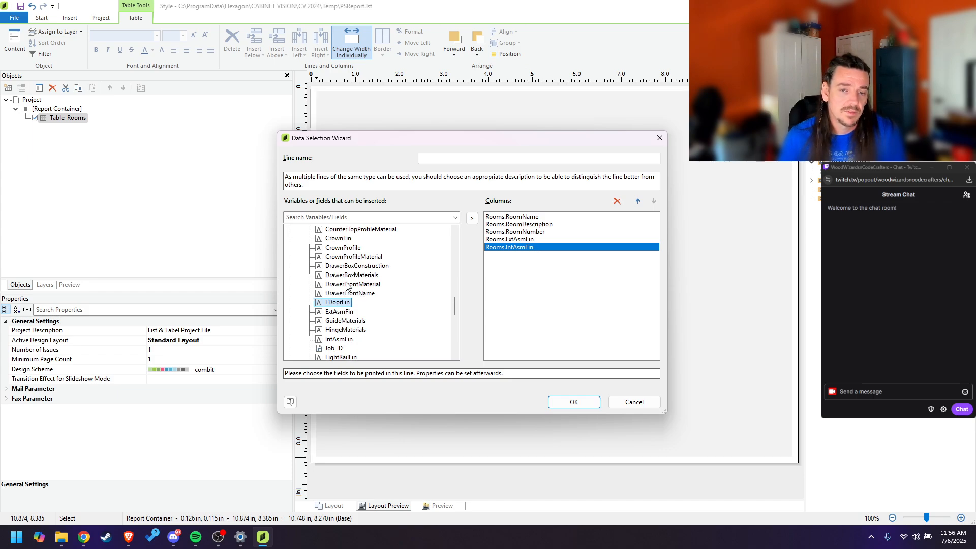
{"action": "left_click", "coordinate": [522, 240]}
{"action": "left_click", "coordinate": [508, 247]}
{"action": "scroll", "coordinate": [366, 315], "scroll_direction": "up", "scroll_amount": 8}
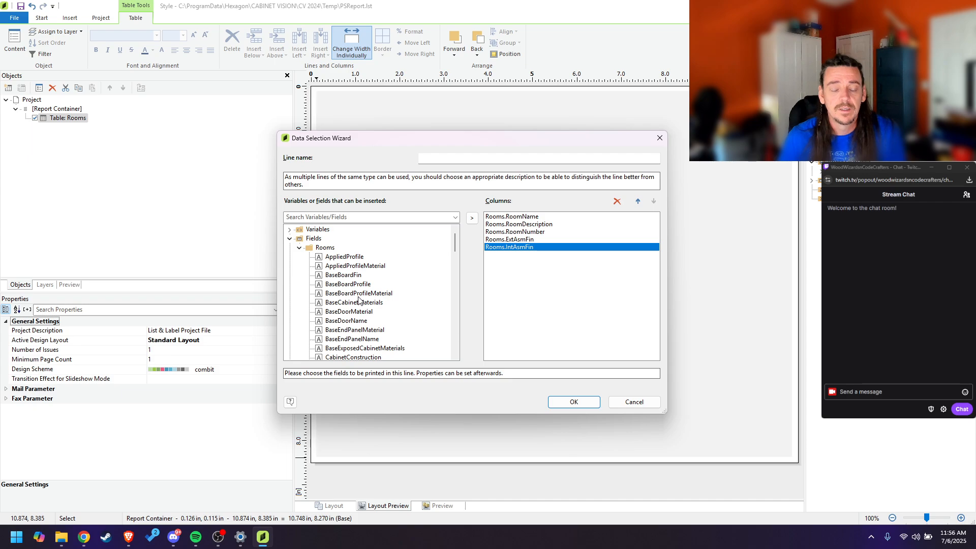
{"action": "scroll", "coordinate": [359, 298], "scroll_direction": "down", "scroll_amount": 1}
{"action": "double_click", "coordinate": [356, 330]}
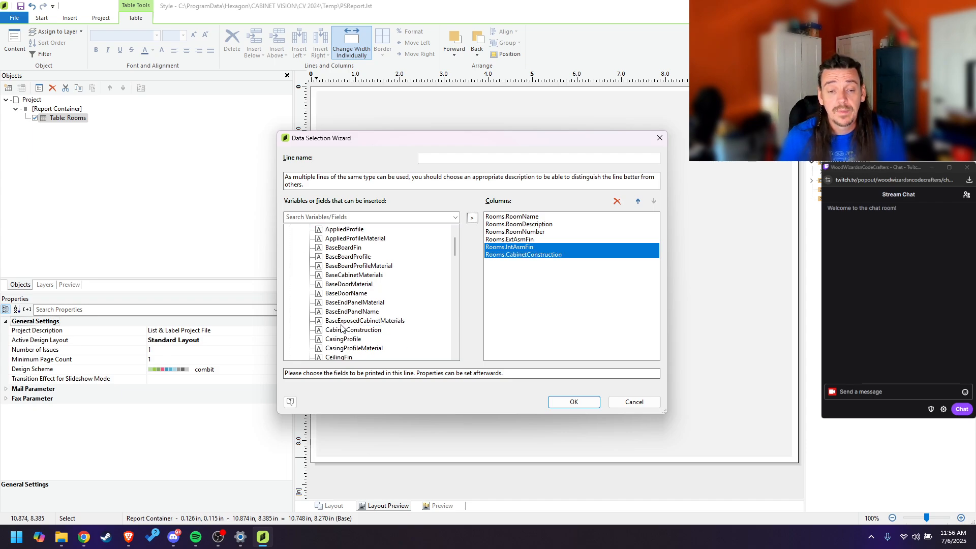
Step: Add the Rooms fields BaseCabinetMaterials and WallCabinetMaterials as columns after Rooms.CabinetConstruction
{"action": "scroll", "coordinate": [351, 328], "scroll_direction": "down", "scroll_amount": 6}
{"action": "scroll", "coordinate": [346, 325], "scroll_direction": "up", "scroll_amount": 7}
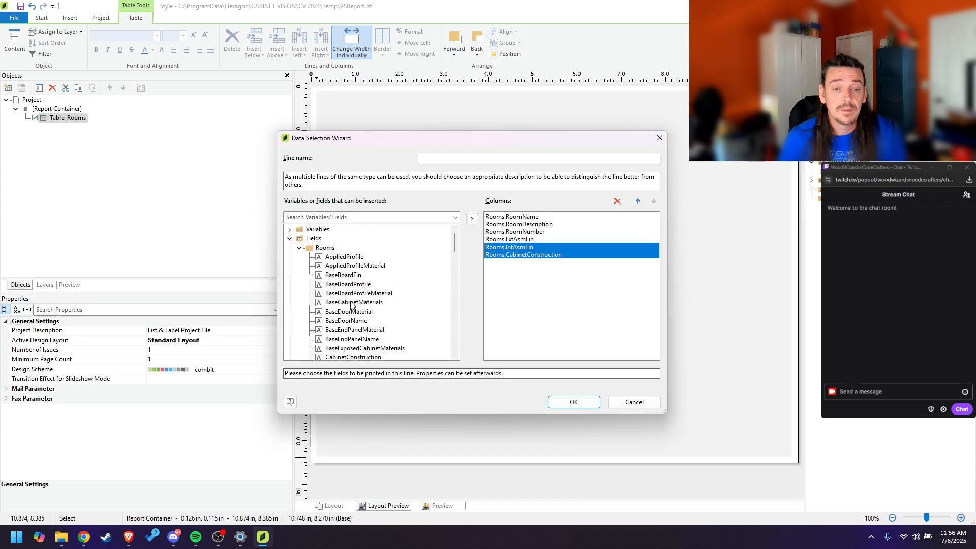
{"action": "left_click", "coordinate": [352, 304]}
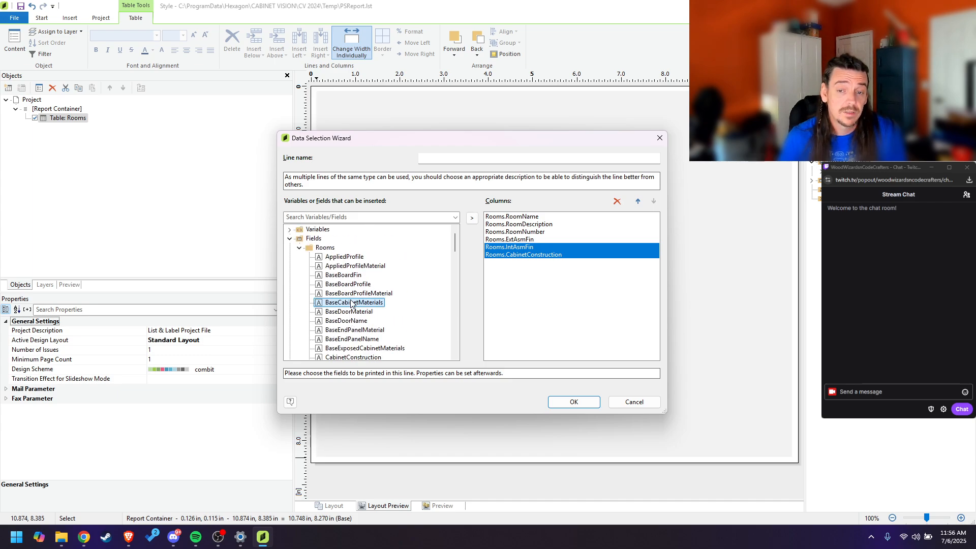
{"action": "double_click", "coordinate": [353, 303]}
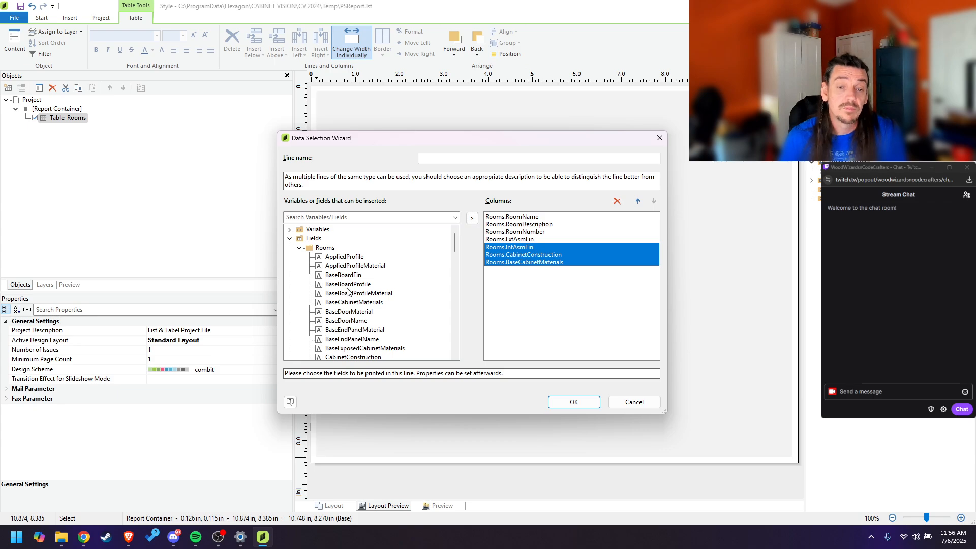
{"action": "left_click", "coordinate": [538, 255]}
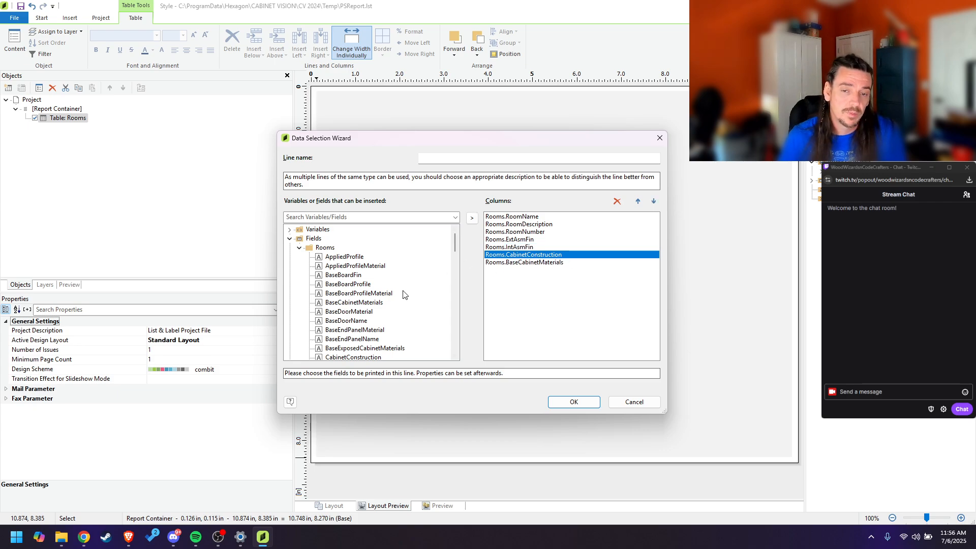
{"action": "left_click", "coordinate": [350, 304]}
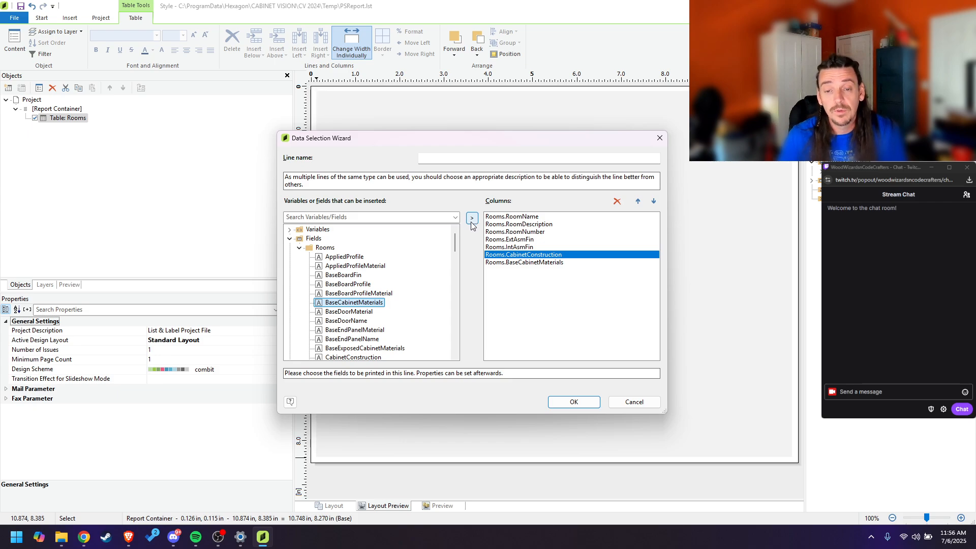
{"action": "scroll", "coordinate": [353, 312], "scroll_direction": "down", "scroll_amount": 15}
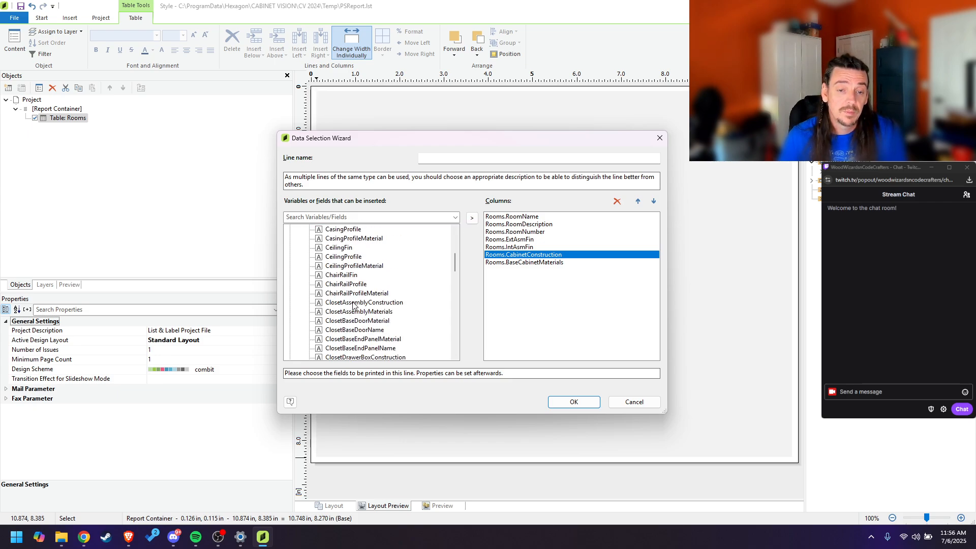
{"action": "scroll", "coordinate": [354, 310], "scroll_direction": "down", "scroll_amount": 15}
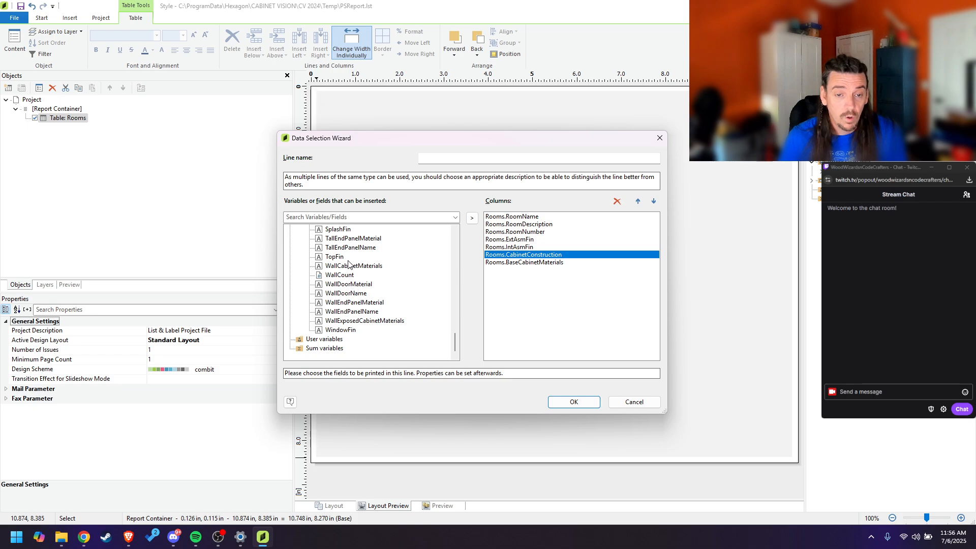
{"action": "left_click", "coordinate": [349, 265]}
{"action": "left_click", "coordinate": [472, 218]}
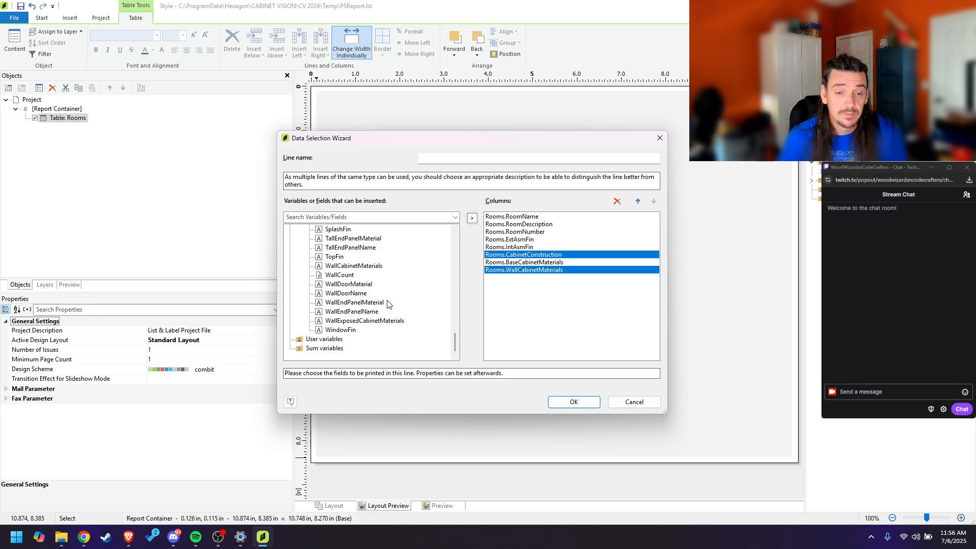
Step: Add the Rooms field DrawerBoxConstruction as a column between Rooms.BaseCabinetMaterials and Rooms.WallCabinetMaterials
{"action": "scroll", "coordinate": [376, 319], "scroll_direction": "up", "scroll_amount": 3}
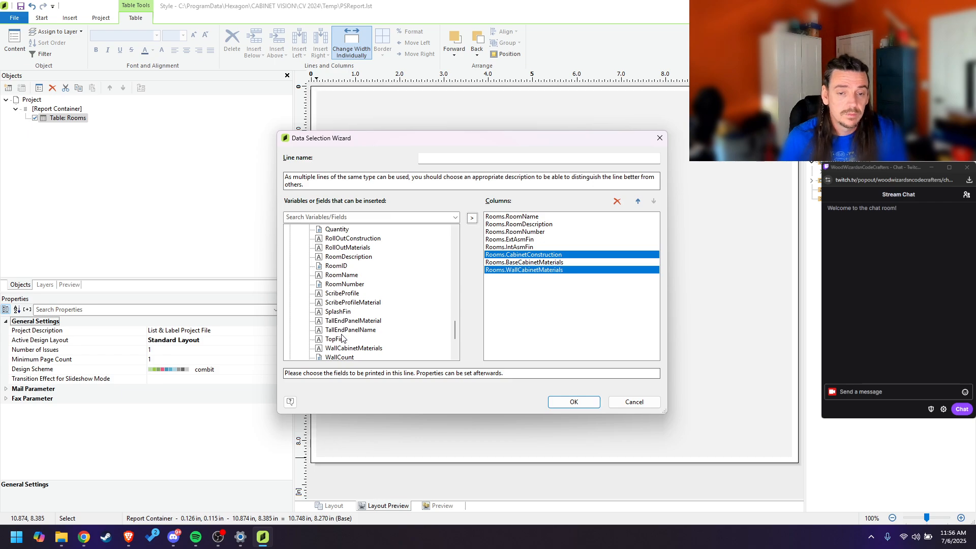
{"action": "scroll", "coordinate": [343, 336], "scroll_direction": "down", "scroll_amount": 3}
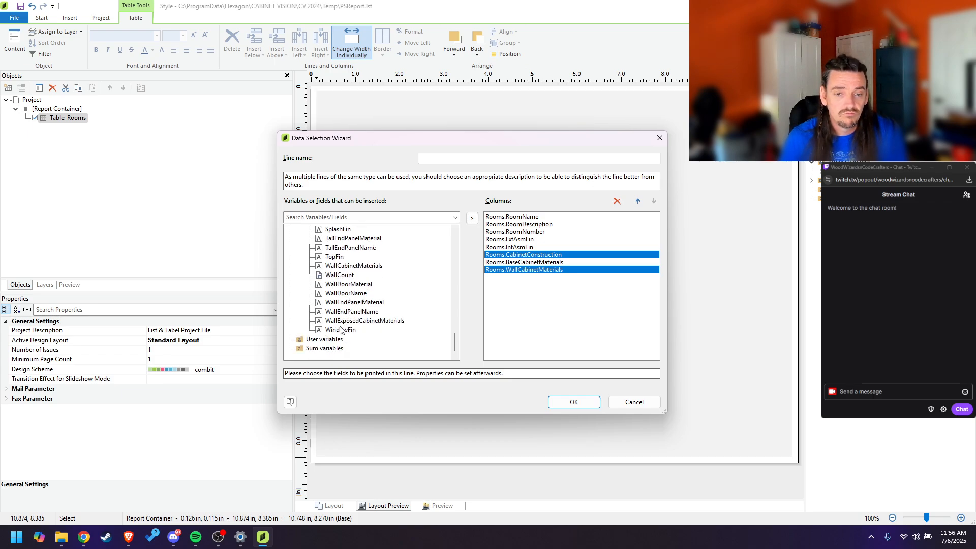
{"action": "scroll", "coordinate": [340, 333], "scroll_direction": "up", "scroll_amount": 4}
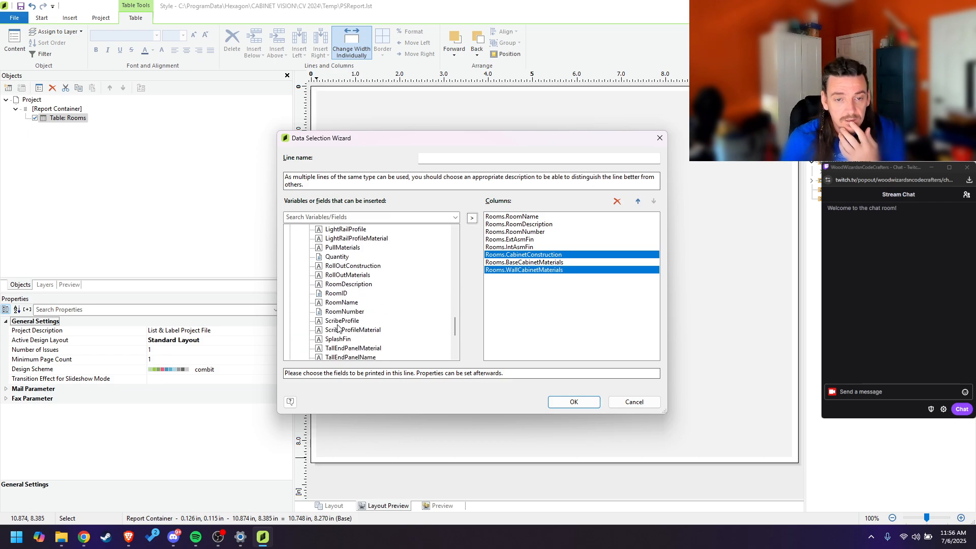
{"action": "scroll", "coordinate": [364, 289], "scroll_direction": "up", "scroll_amount": 3}
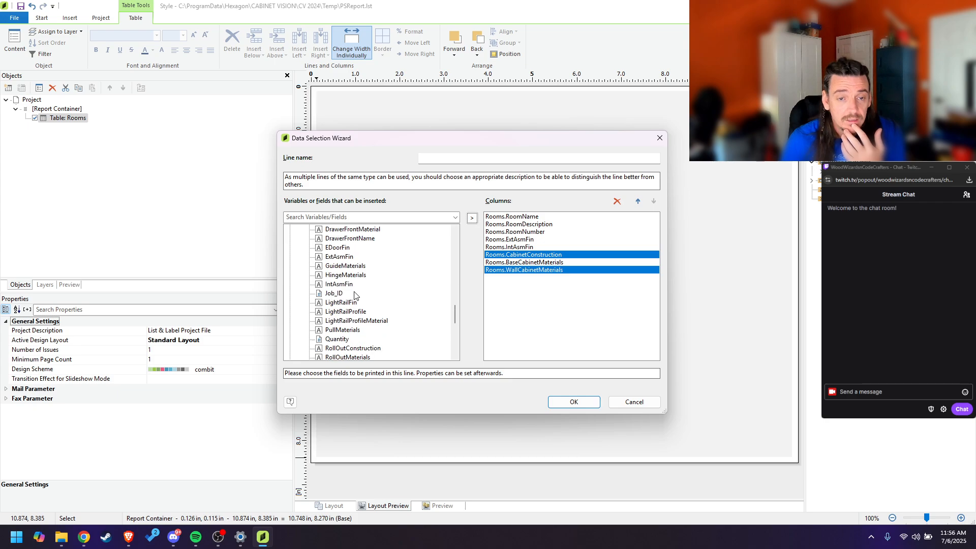
{"action": "scroll", "coordinate": [355, 291], "scroll_direction": "up", "scroll_amount": 1}
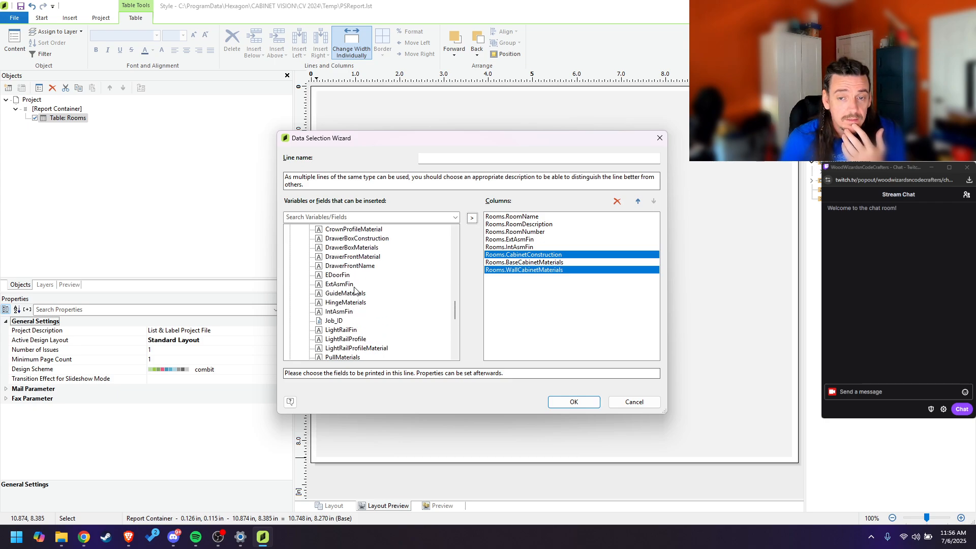
{"action": "left_click", "coordinate": [502, 263]}
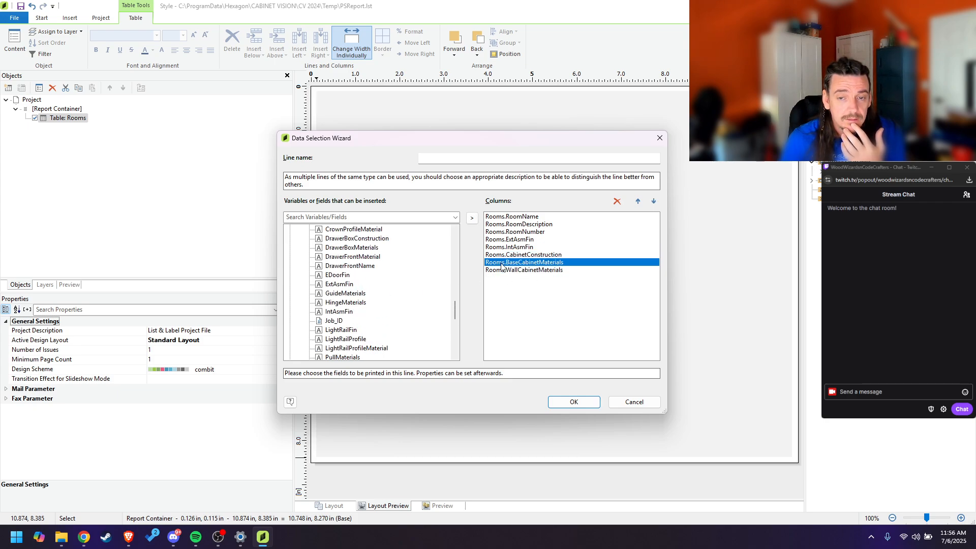
{"action": "left_click", "coordinate": [359, 239]}
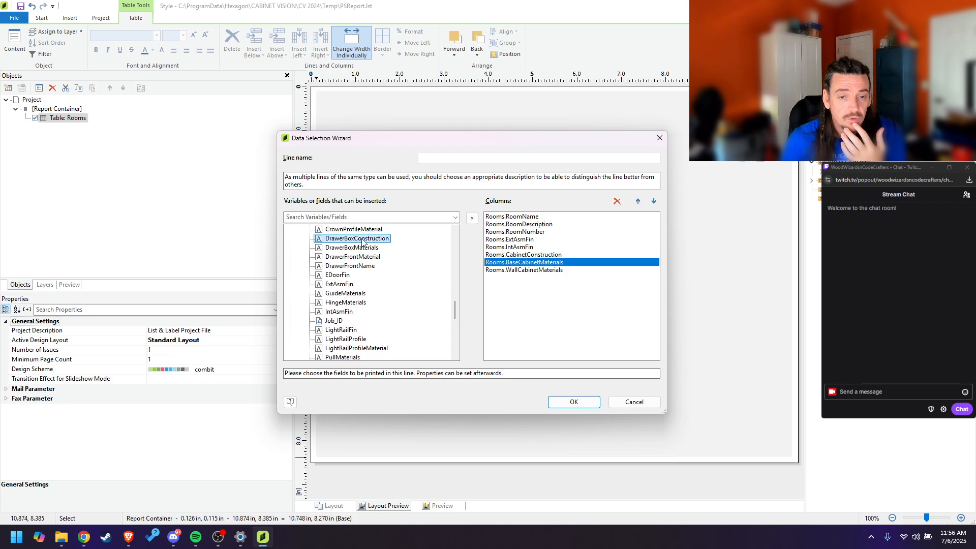
{"action": "left_click", "coordinate": [473, 218]}
Step: Reorder the columns so Rooms.DrawerBoxConstruction directly follows Rooms.CabinetConstruction, ahead of Rooms.BaseCabinetMaterials and Rooms.WallCabinetMaterials
{"action": "left_click", "coordinate": [638, 202]}
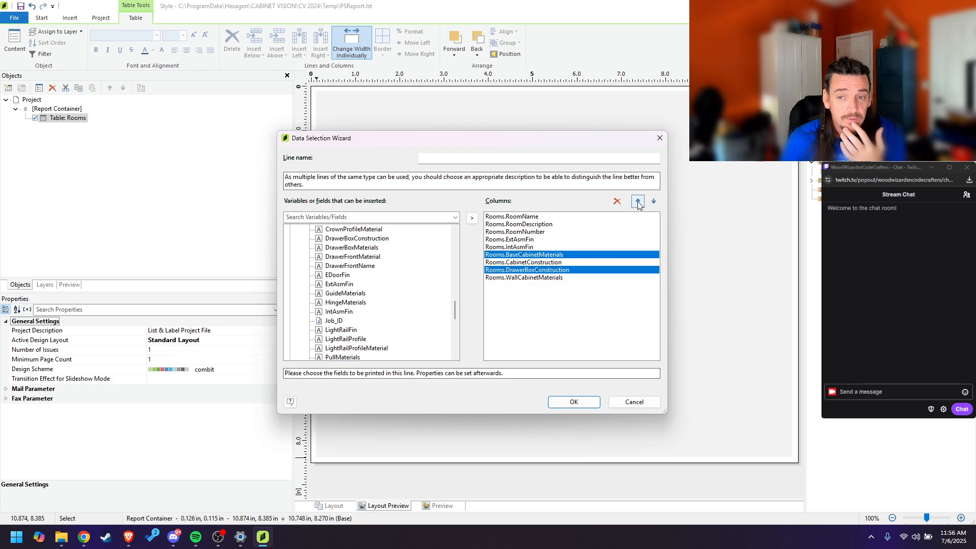
{"action": "left_click", "coordinate": [638, 202]}
{"action": "left_click", "coordinate": [654, 202]}
{"action": "left_click", "coordinate": [654, 202]}
{"action": "left_click", "coordinate": [540, 278]}
{"action": "left_click", "coordinate": [638, 202]}
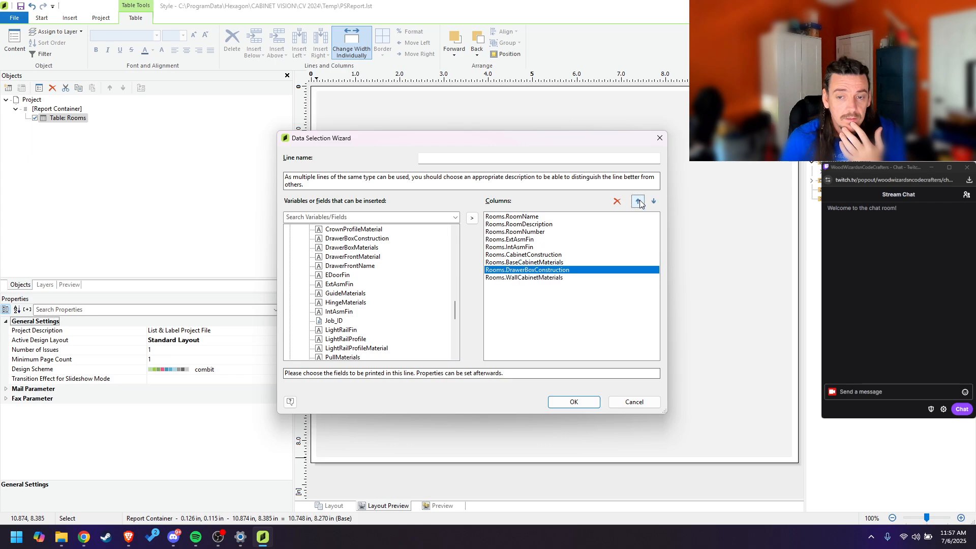
{"action": "left_click", "coordinate": [638, 202]}
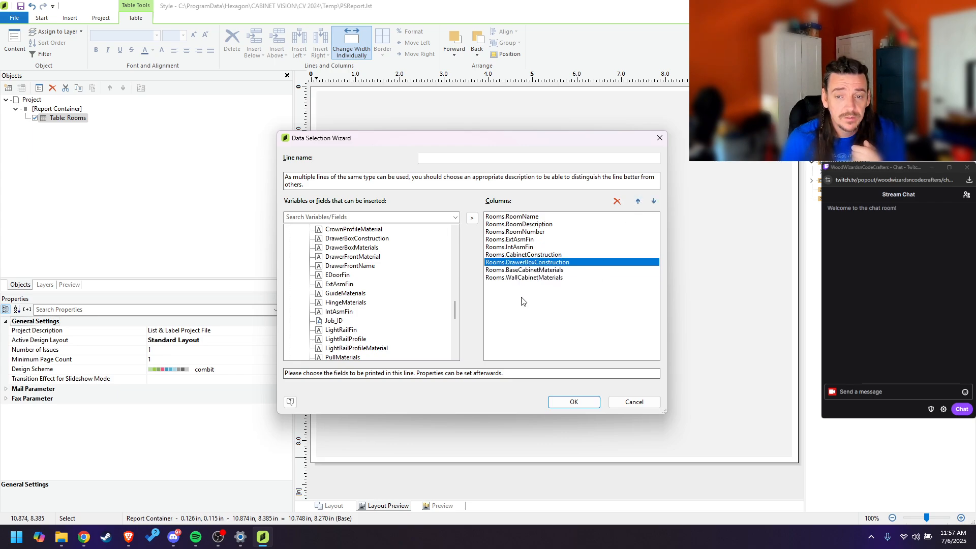
{"action": "scroll", "coordinate": [348, 306], "scroll_direction": "down", "scroll_amount": 6}
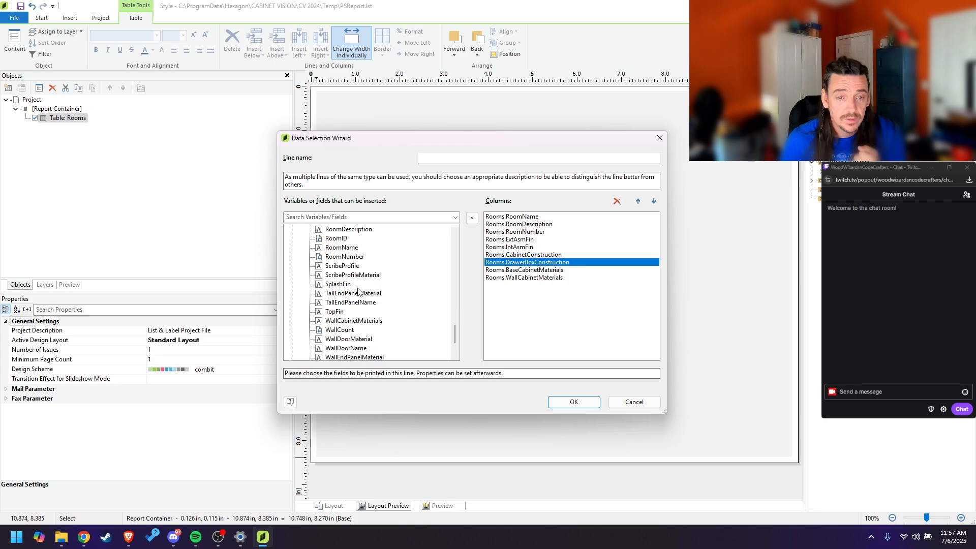
Step: Add the Rooms field RollOutConstruction as a column directly after Rooms.DrawerBoxConstruction
{"action": "scroll", "coordinate": [358, 291], "scroll_direction": "up", "scroll_amount": 3}
{"action": "left_click", "coordinate": [356, 293]}
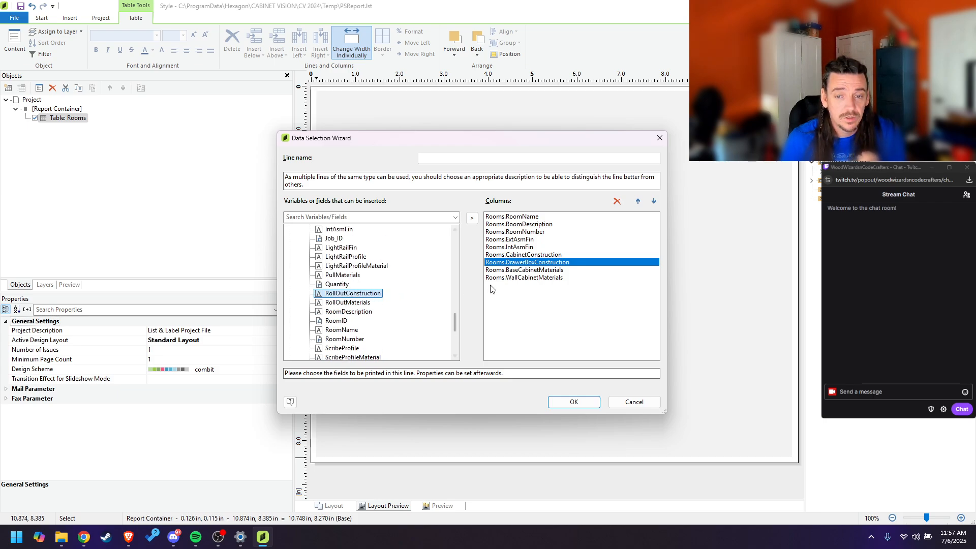
{"action": "left_click", "coordinate": [472, 218]}
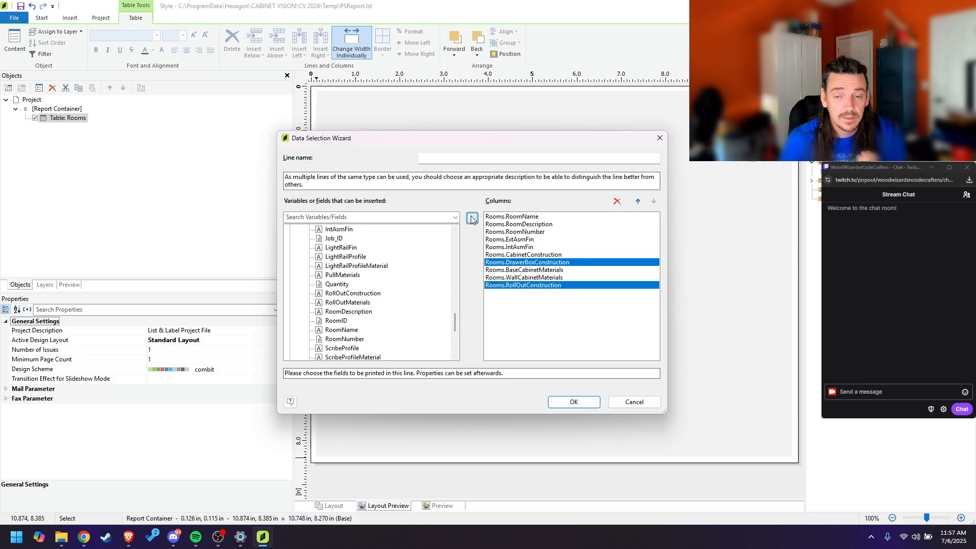
{"action": "left_click", "coordinate": [638, 202]}
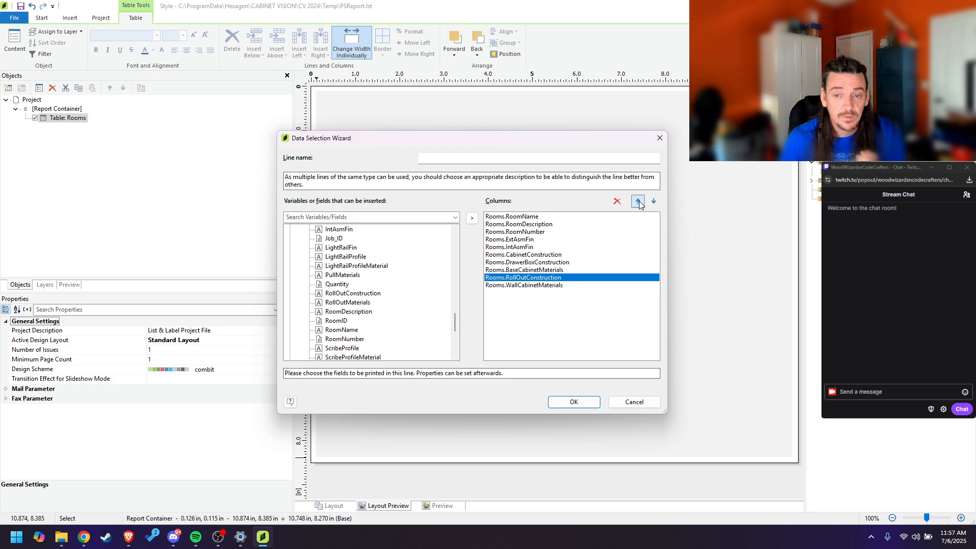
{"action": "left_click", "coordinate": [639, 202]}
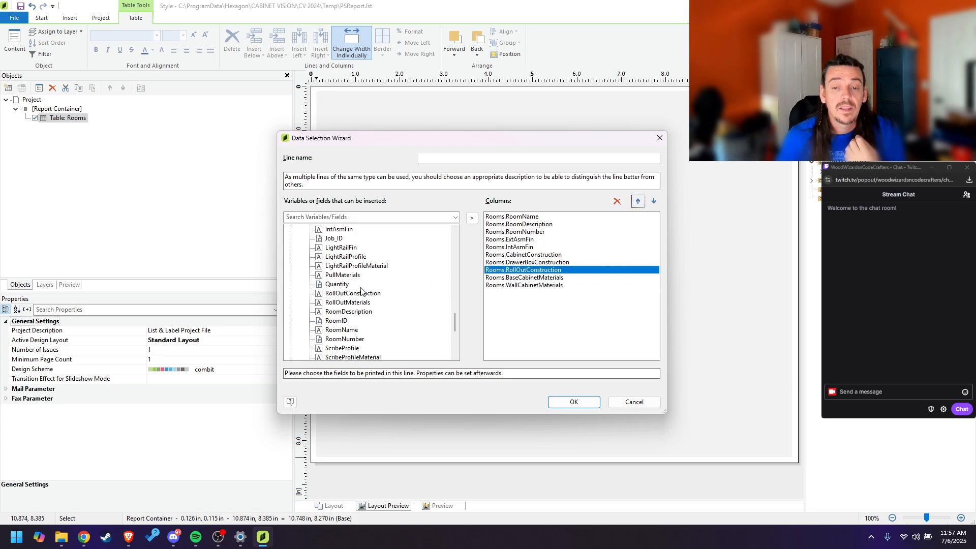
Step: Add the Rooms field DrawerBoxMaterials as a column between Rooms.DrawerBoxConstruction and Rooms.RollOutConstruction
{"action": "scroll", "coordinate": [361, 291], "scroll_direction": "up", "scroll_amount": 5}
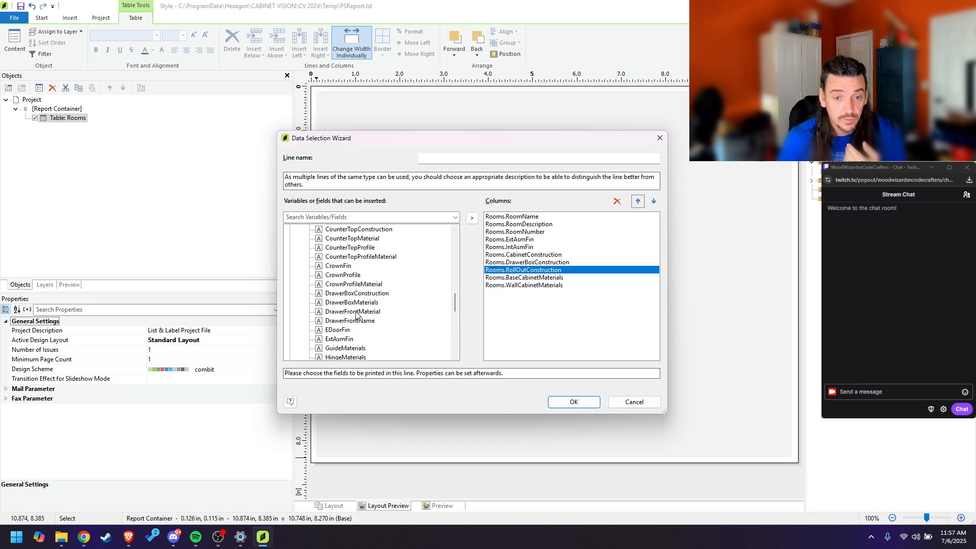
{"action": "left_click", "coordinate": [360, 303]}
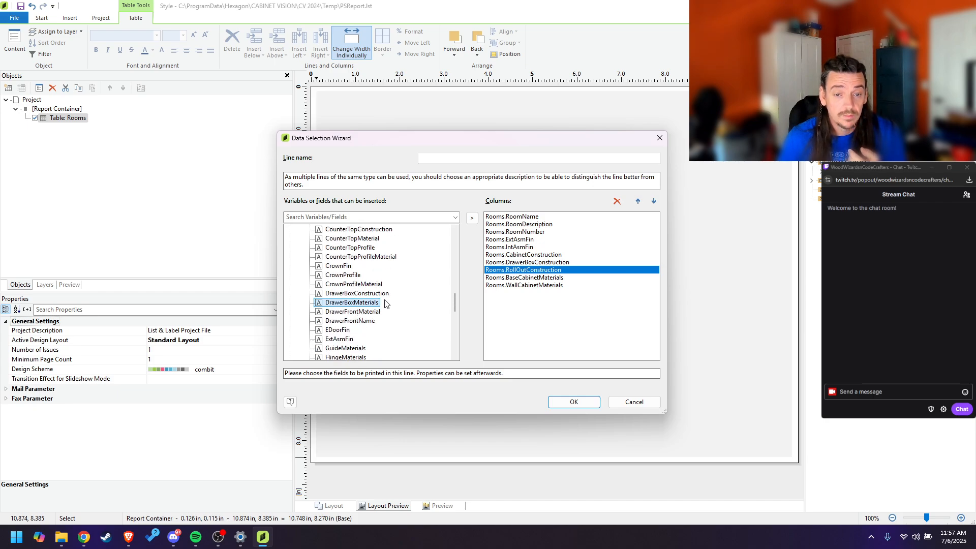
{"action": "left_click", "coordinate": [472, 218]}
{"action": "left_click", "coordinate": [637, 202]}
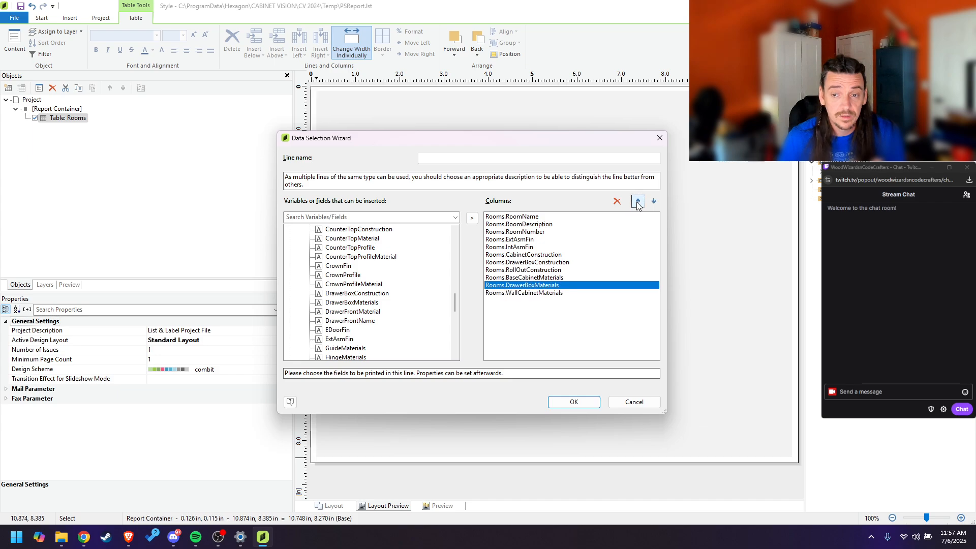
{"action": "left_click", "coordinate": [638, 201]}
{"action": "left_click", "coordinate": [638, 201]}
Step: Add the Rooms field RollOutMaterials as a column between Rooms.RollOutConstruction and Rooms.BaseCabinetMaterials
{"action": "scroll", "coordinate": [356, 318], "scroll_direction": "down", "scroll_amount": 8}
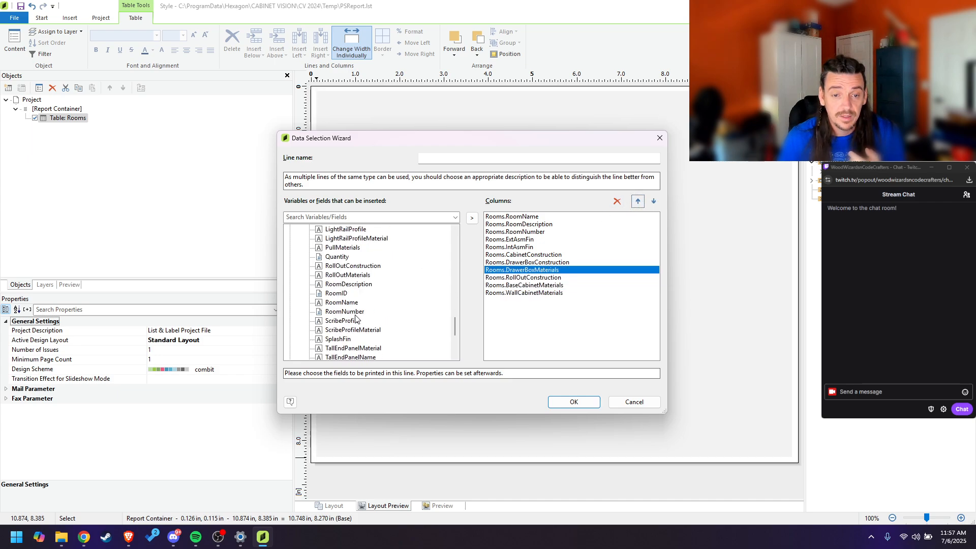
{"action": "left_click", "coordinate": [348, 274]}
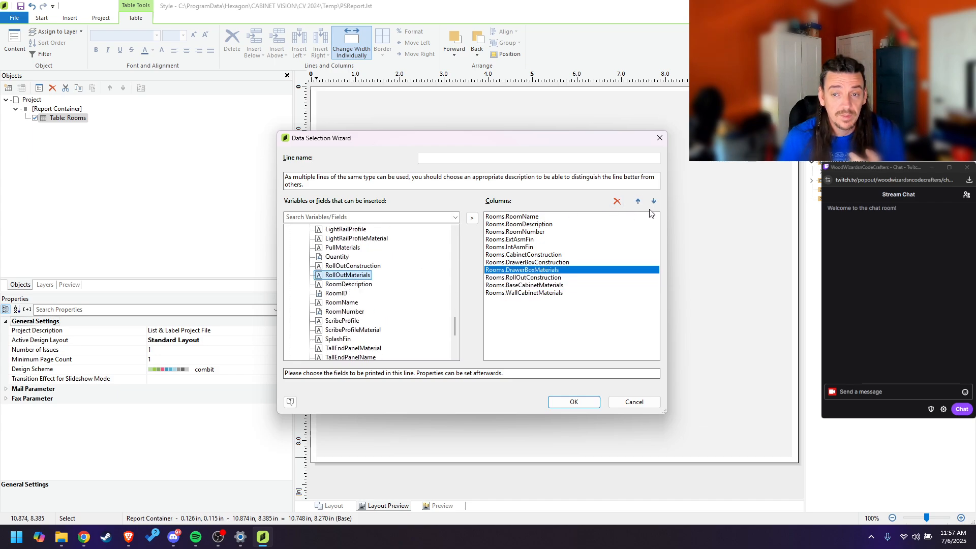
{"action": "left_click", "coordinate": [471, 218]}
{"action": "left_click", "coordinate": [521, 300]}
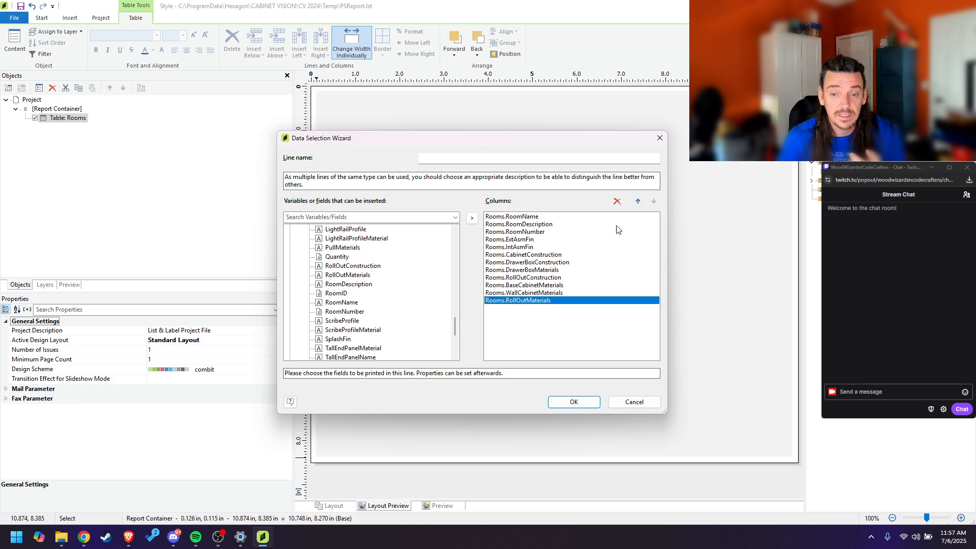
{"action": "left_click", "coordinate": [637, 202]}
{"action": "left_click", "coordinate": [638, 202]}
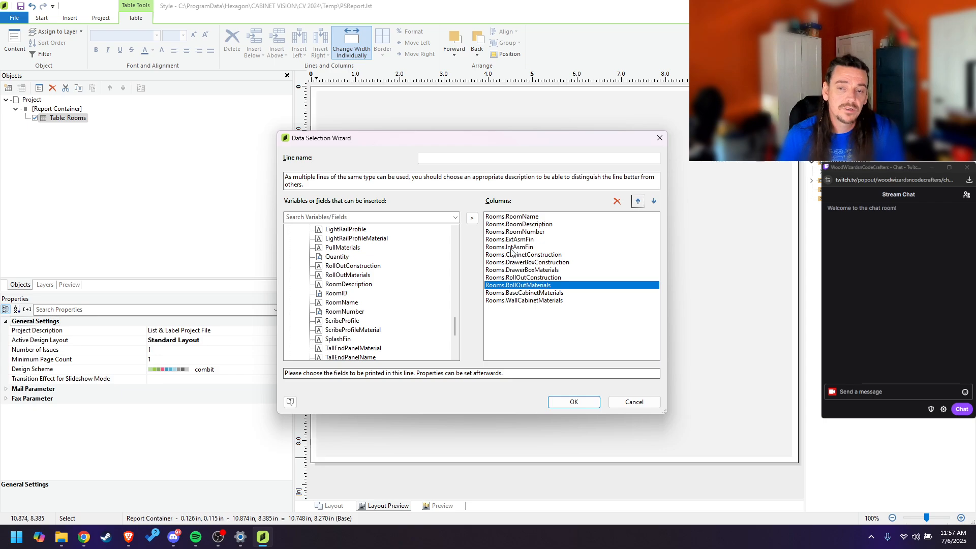
Step: Review the chosen table columns and their order from Rooms.RoomName through Rooms.WallCabinetMaterials
{"action": "left_click", "coordinate": [526, 301]}
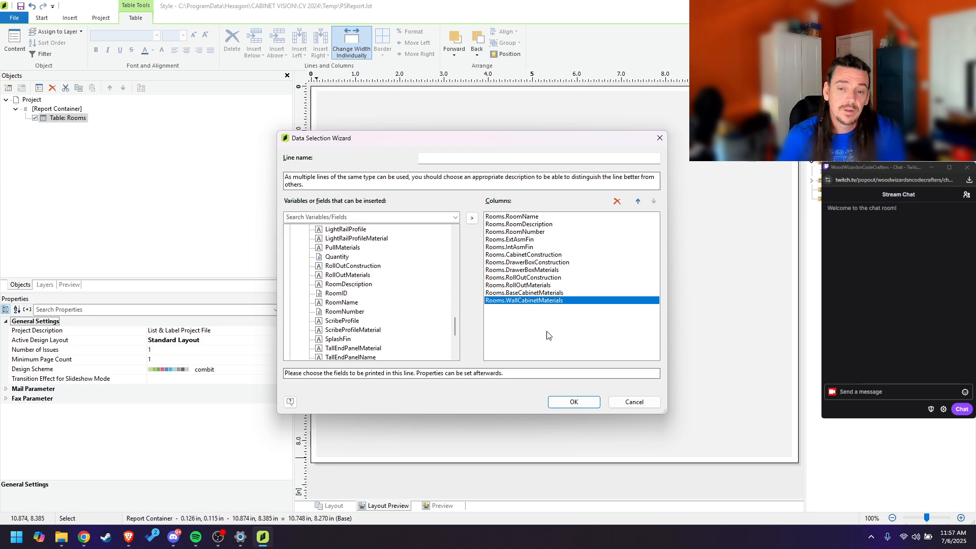
{"action": "left_click", "coordinate": [525, 217]}
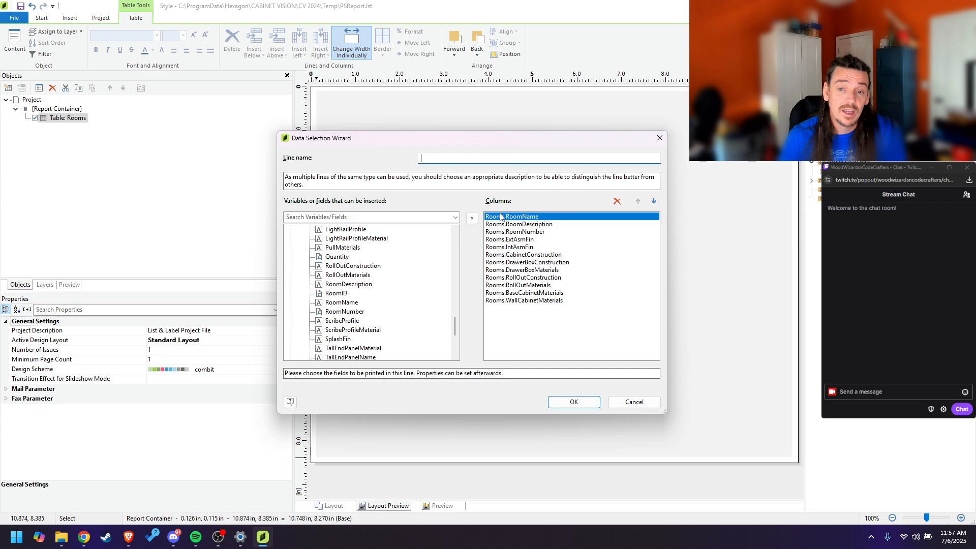
{"action": "left_click", "coordinate": [513, 224]}
{"action": "left_click", "coordinate": [516, 233]}
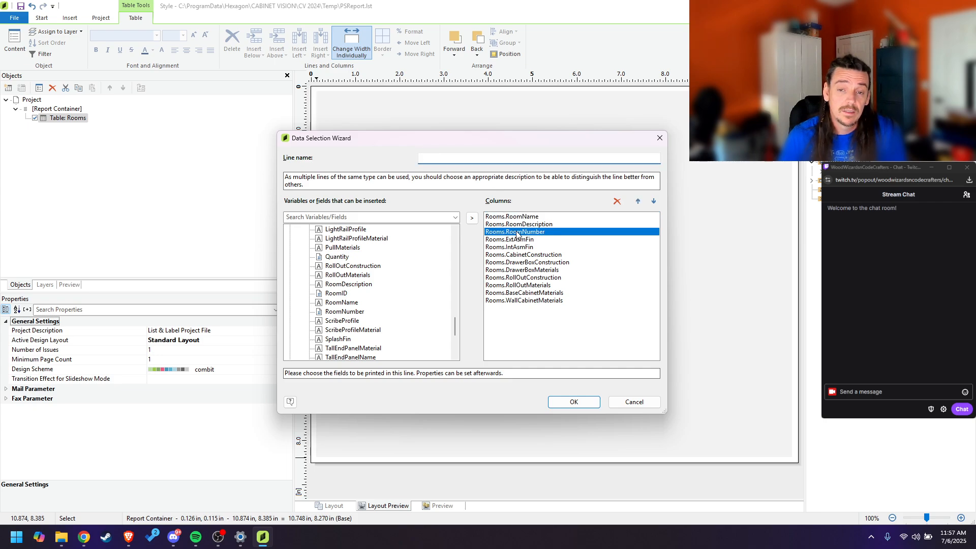
{"action": "left_click", "coordinate": [517, 239]}
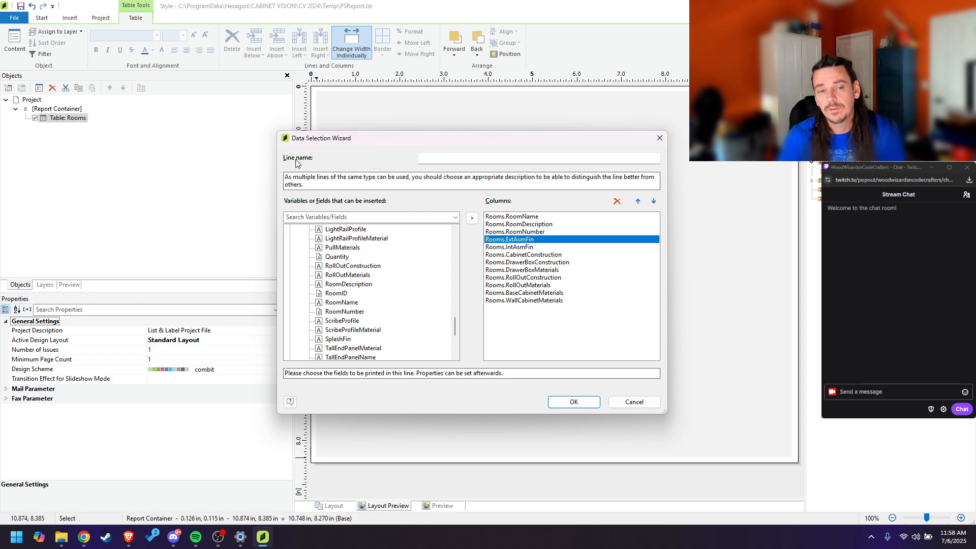
{"action": "left_click", "coordinate": [537, 216]}
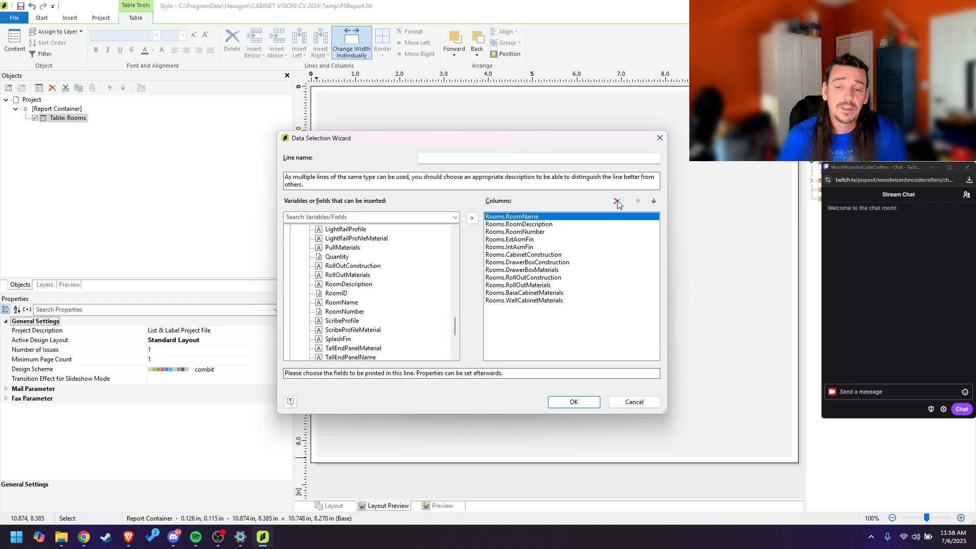
{"action": "left_click", "coordinate": [536, 301]}
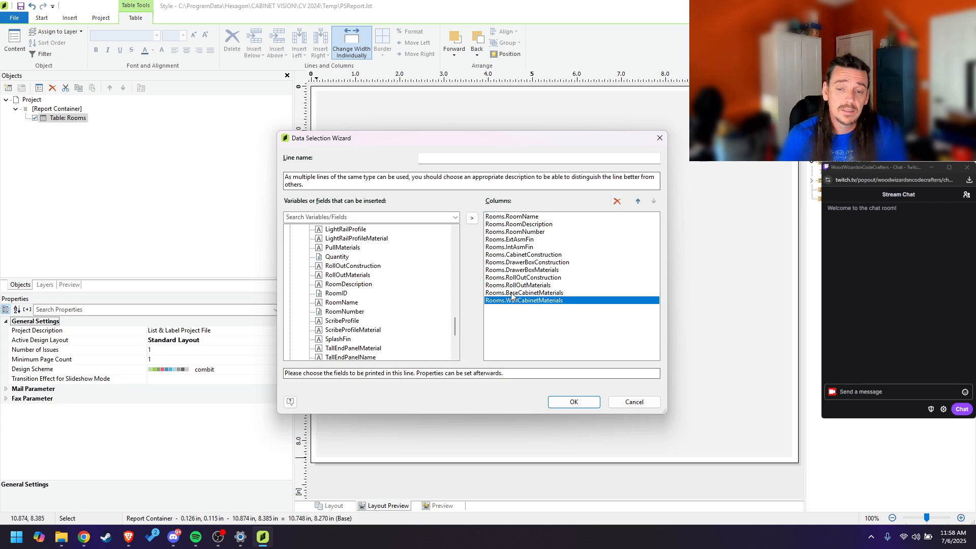
{"action": "left_click", "coordinate": [512, 293]}
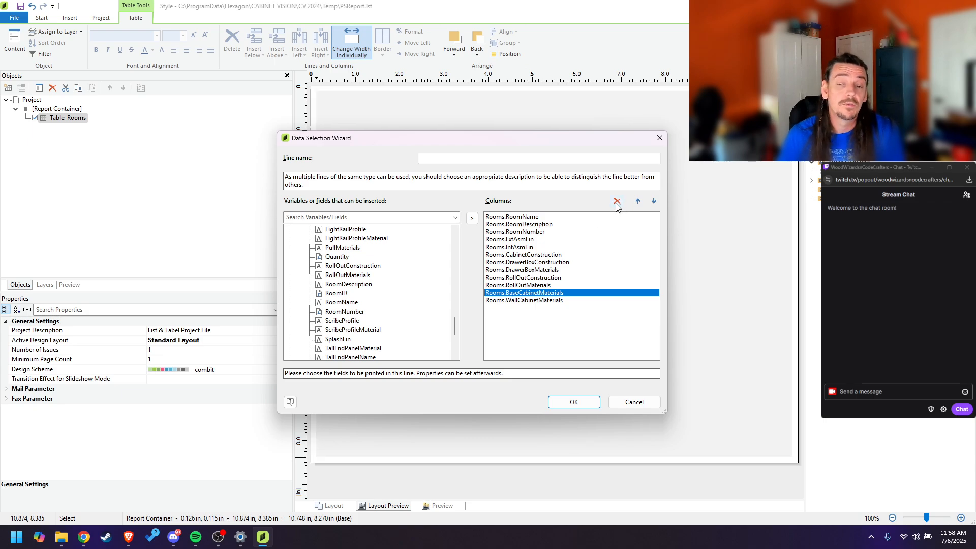
Step: Accept the chosen columns to generate the Rooms table in the report container
{"action": "left_click", "coordinate": [572, 402]}
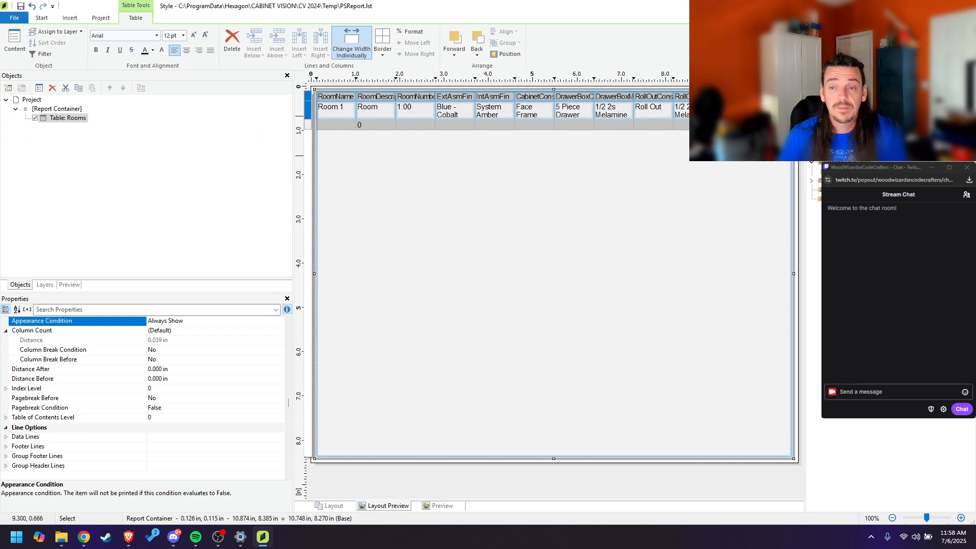
{"action": "left_click", "coordinate": [540, 148]}
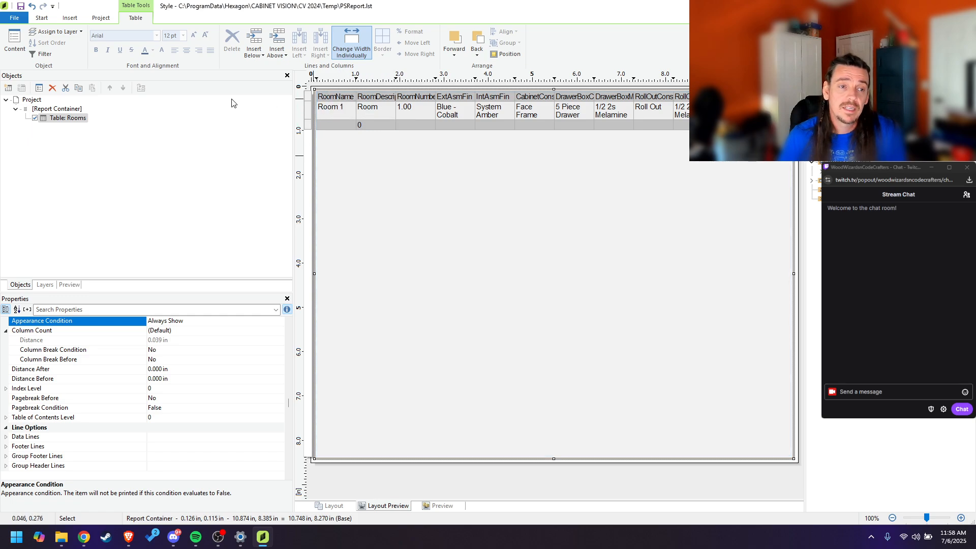
Step: Inspect the report container's properties and the source tables offered for the Rooms table's data source, without changing it
{"action": "left_click", "coordinate": [61, 111]}
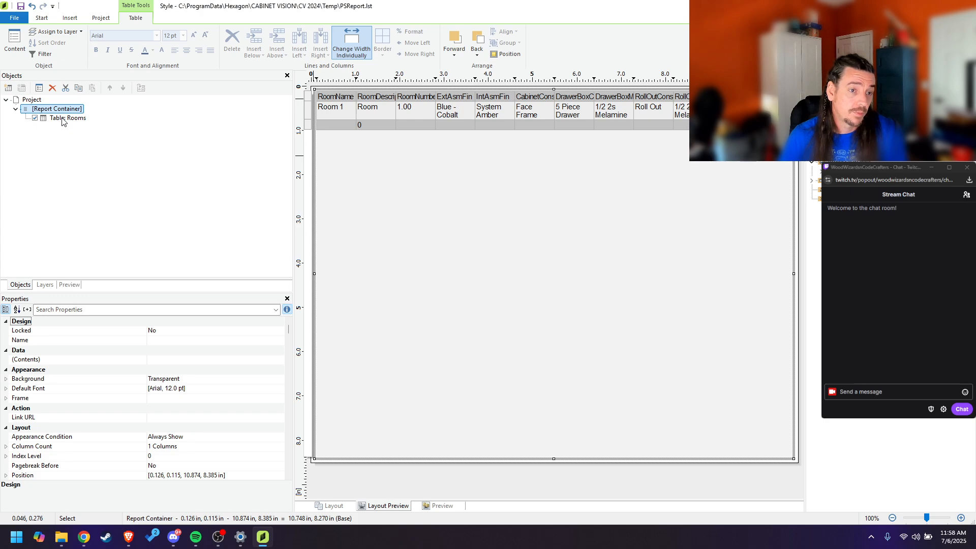
{"action": "left_click", "coordinate": [63, 120]}
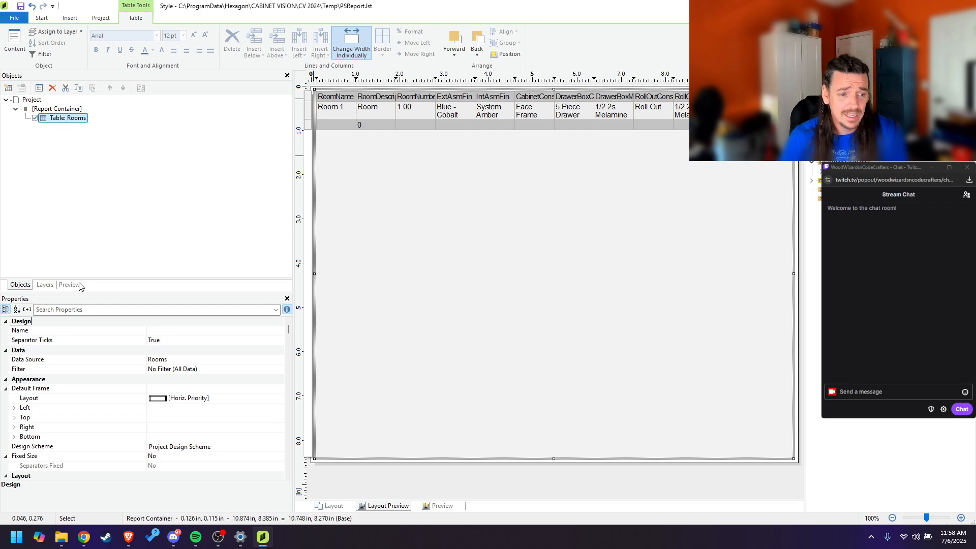
{"action": "left_click", "coordinate": [28, 361]}
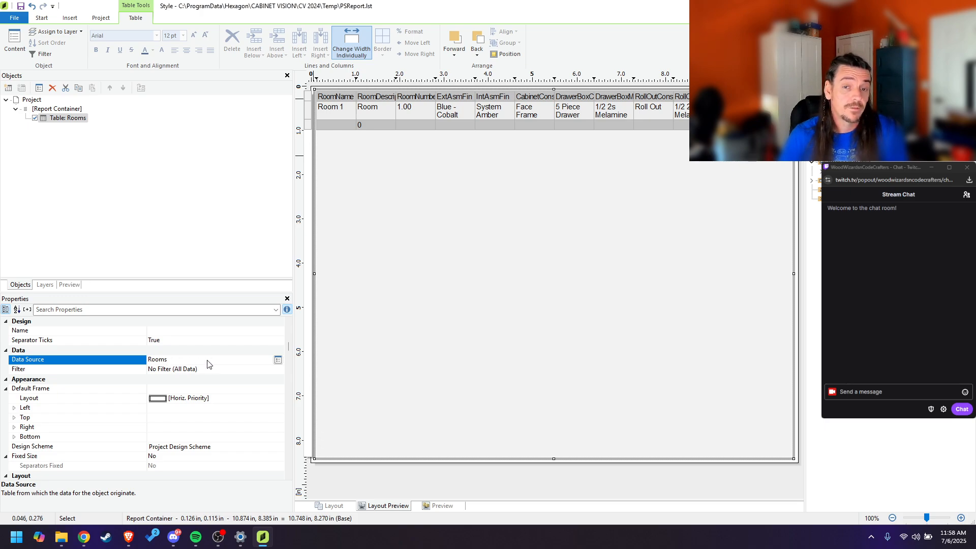
{"action": "left_click", "coordinate": [277, 360]}
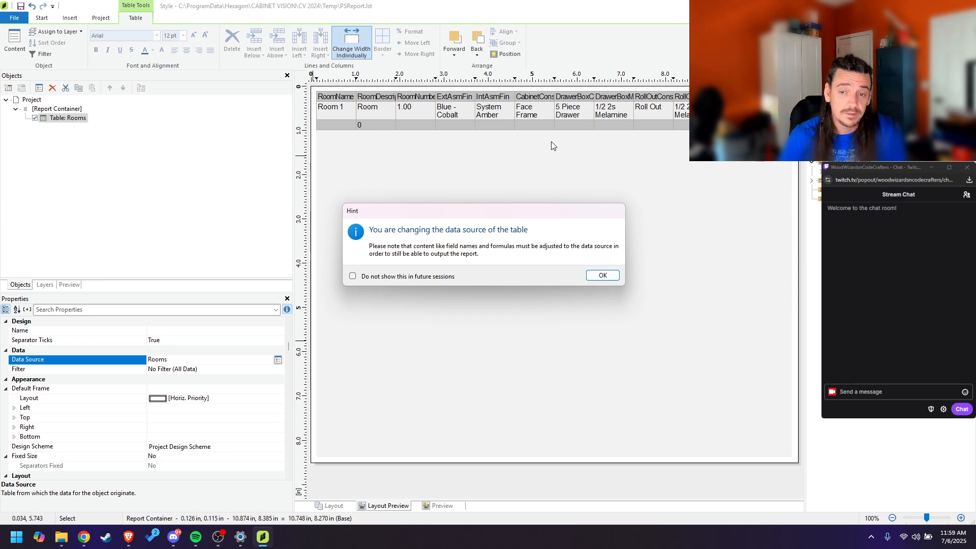
{"action": "left_click", "coordinate": [602, 276]}
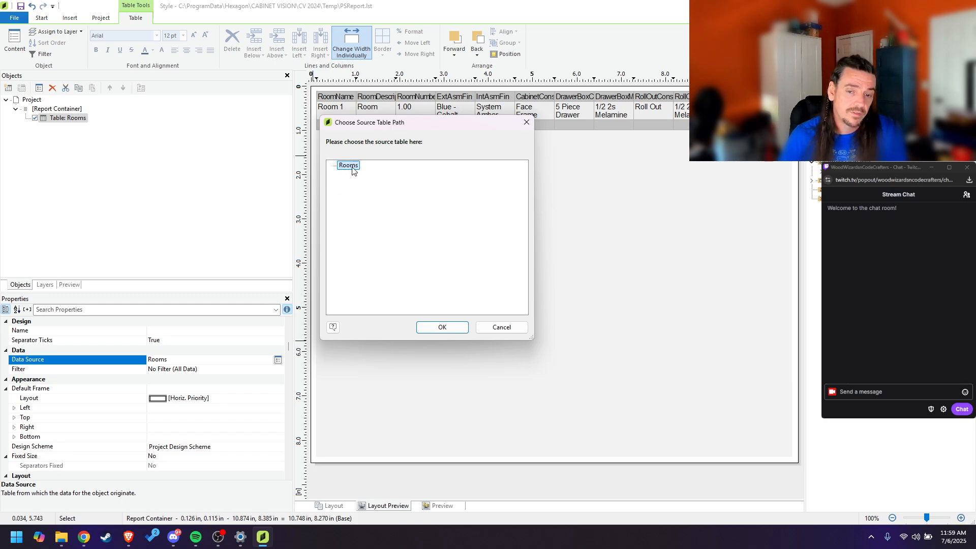
{"action": "left_click", "coordinate": [492, 327]}
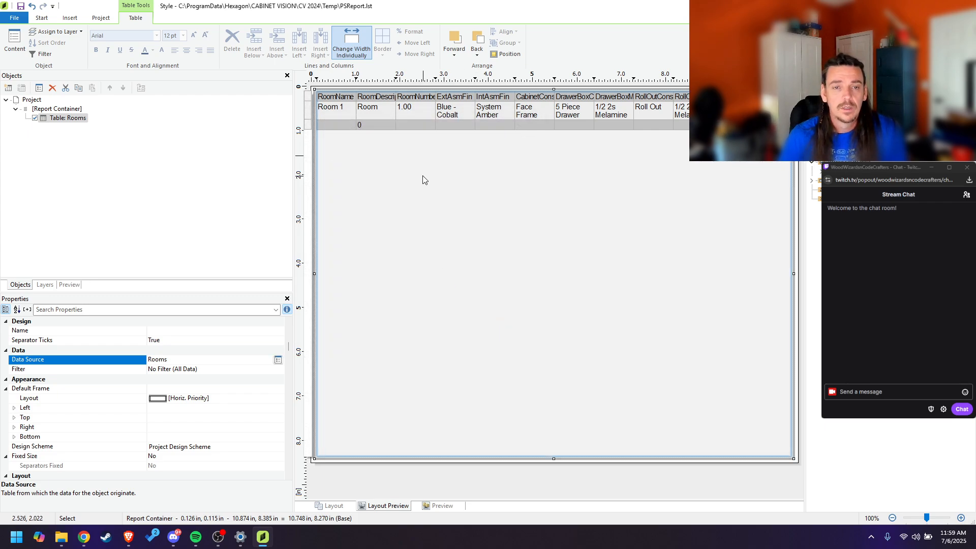
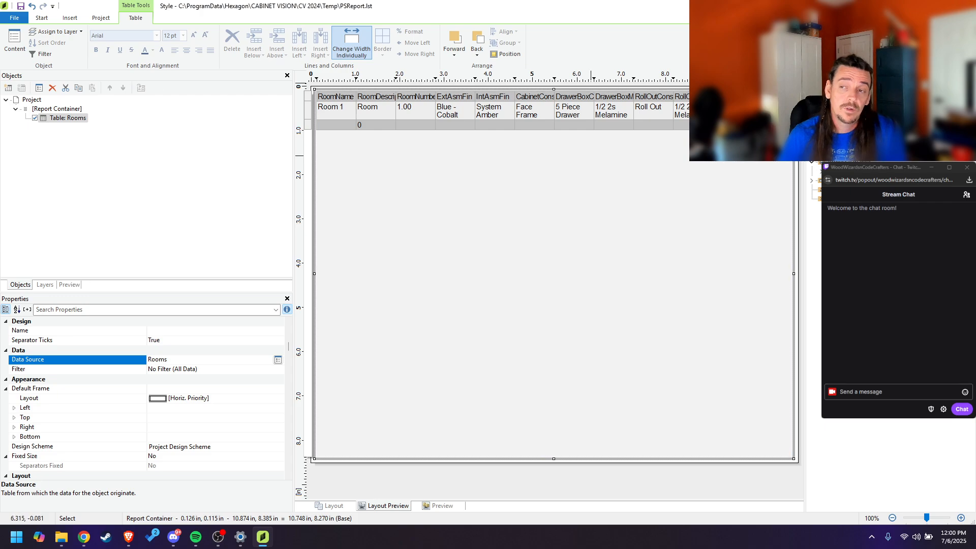
Step: Close the report designer and assign the Room Information report to the Rooms report group
{"action": "key", "text": "alt+F4"}
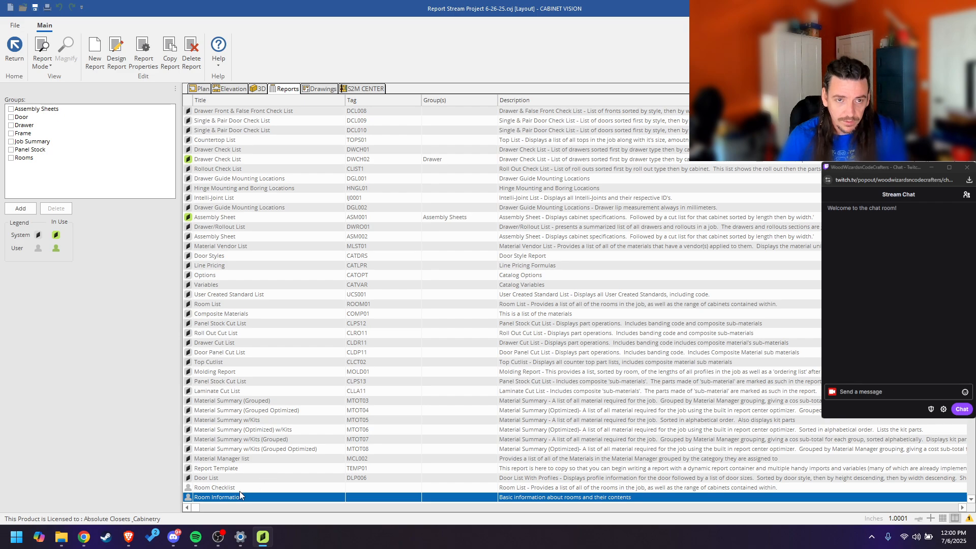
{"action": "left_click", "coordinate": [207, 488]}
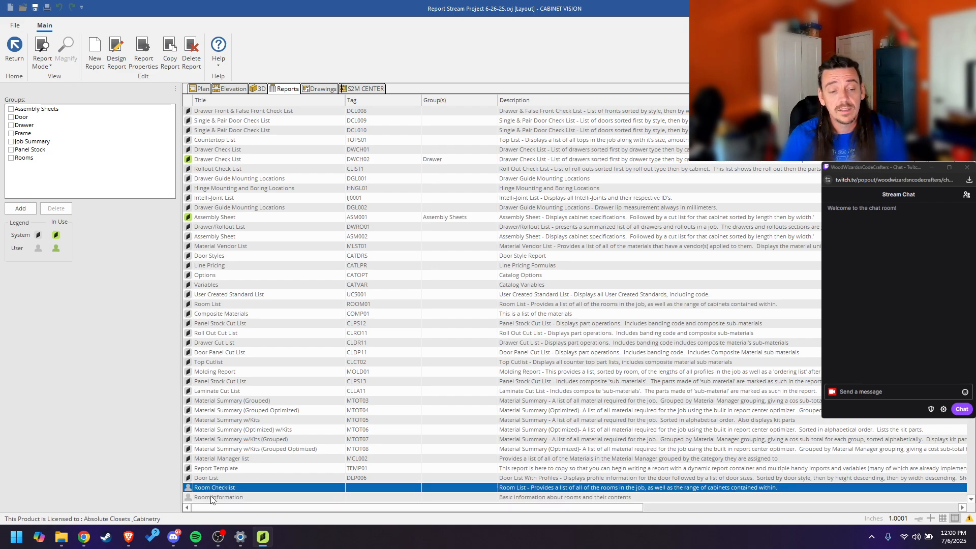
{"action": "left_click", "coordinate": [212, 497]}
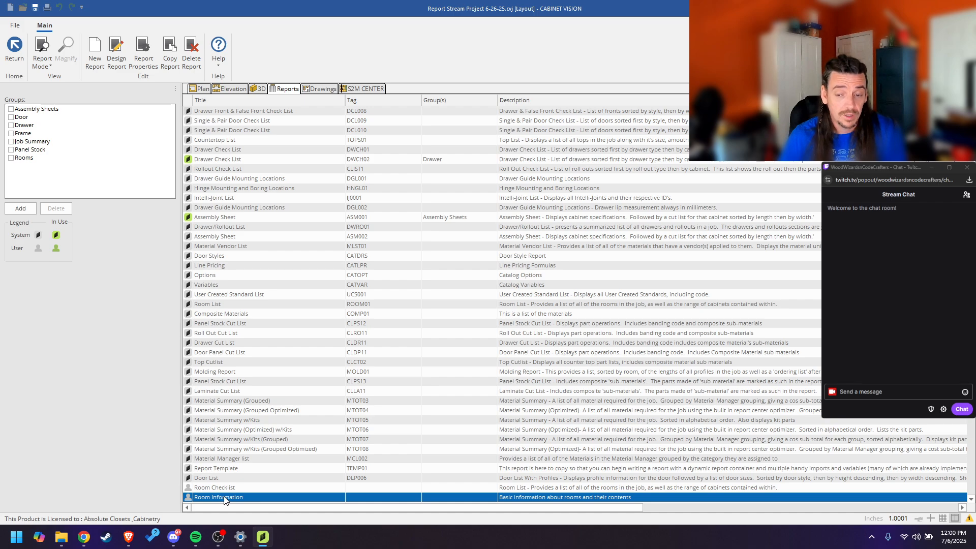
{"action": "left_click", "coordinate": [11, 158]}
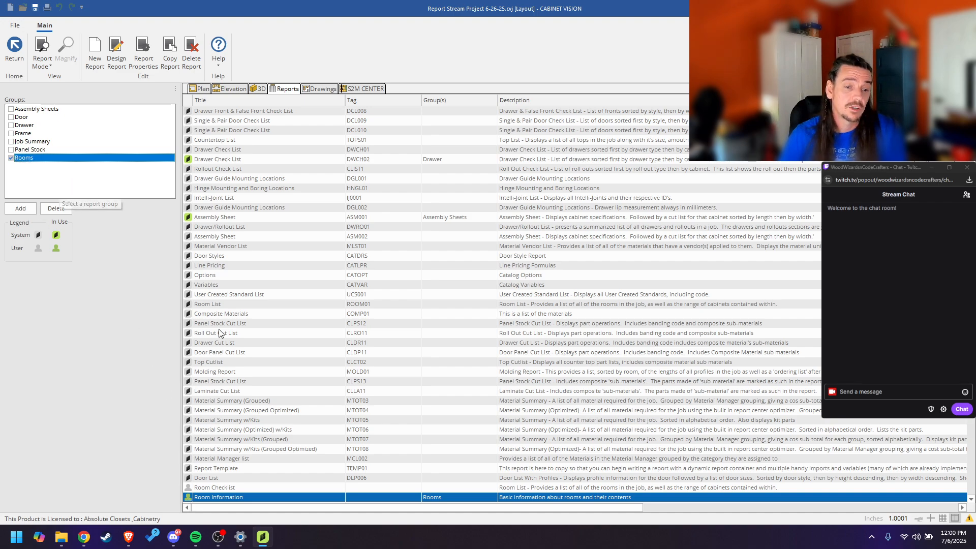
Step: Select the Room Checklist report and look through the report list to compare group assignments
{"action": "left_click", "coordinate": [192, 488]}
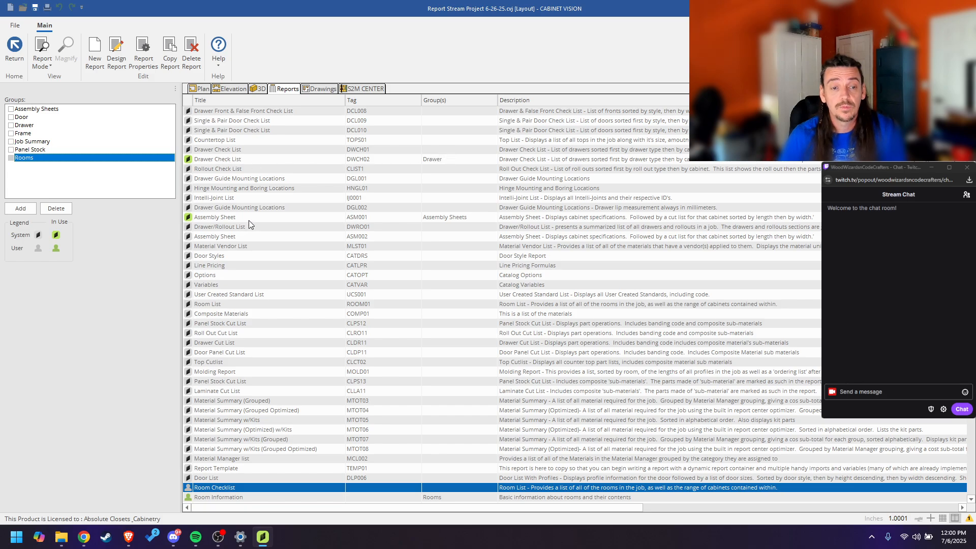
{"action": "scroll", "coordinate": [435, 360], "scroll_direction": "up", "scroll_amount": 20}
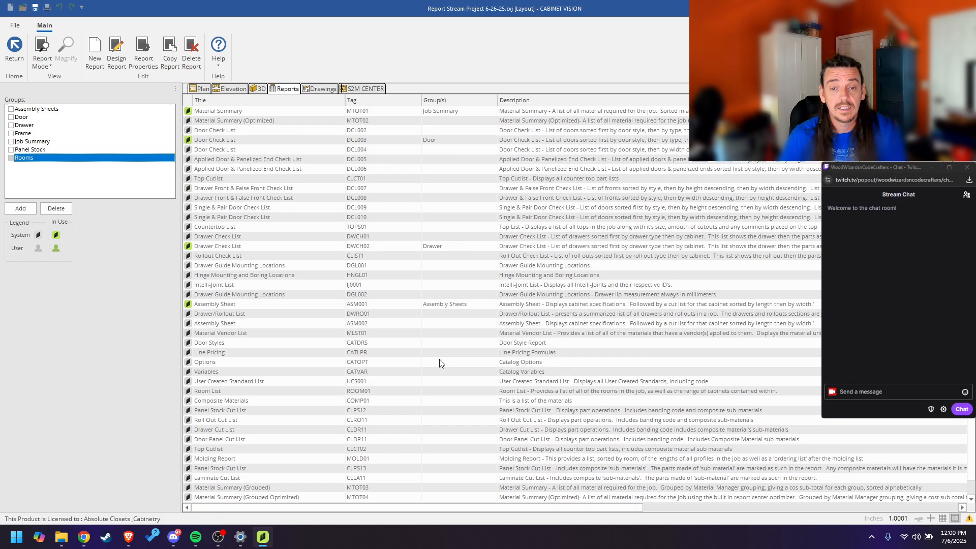
{"action": "scroll", "coordinate": [445, 341], "scroll_direction": "down", "scroll_amount": 20}
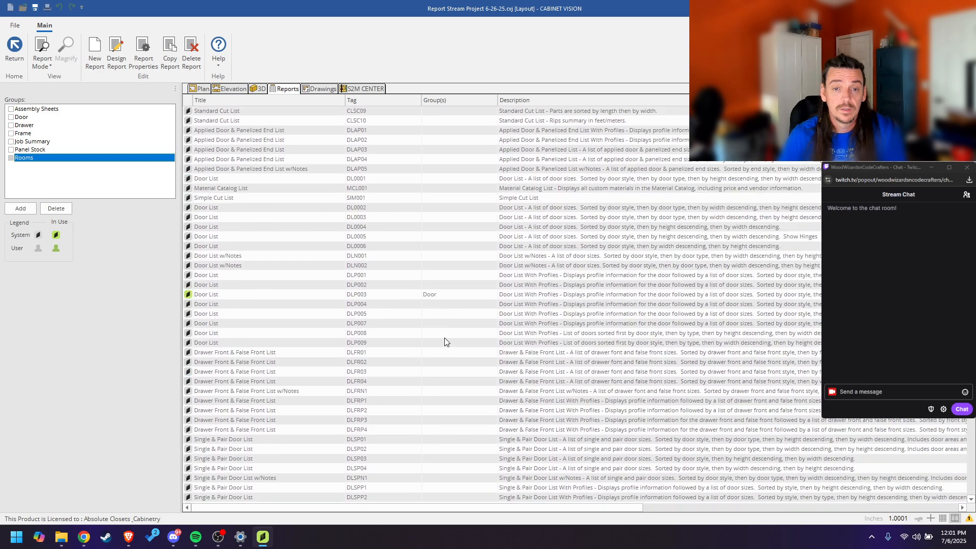
{"action": "scroll", "coordinate": [440, 342], "scroll_direction": "down", "scroll_amount": 1}
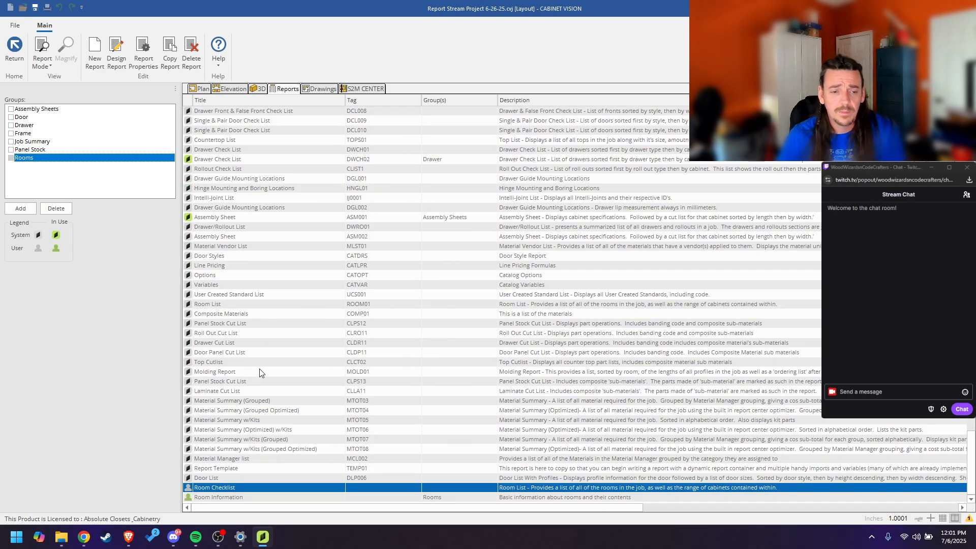
Step: Check the group assignments of the Assembly Sheet, Drawer/Rollout List and Material Vendor List reports
{"action": "left_click", "coordinate": [189, 218]}
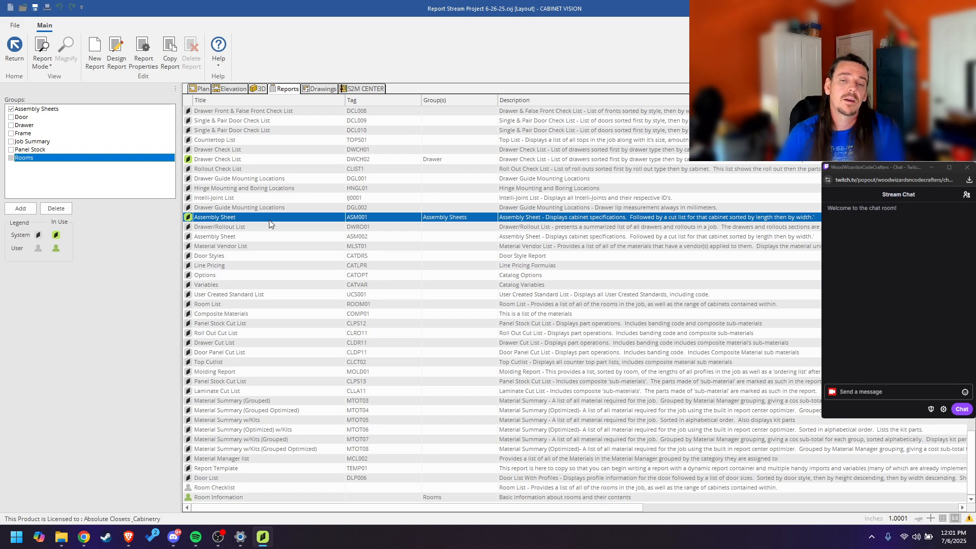
{"action": "left_click", "coordinate": [218, 228]}
{"action": "left_click", "coordinate": [218, 237]}
{"action": "left_click", "coordinate": [218, 248]}
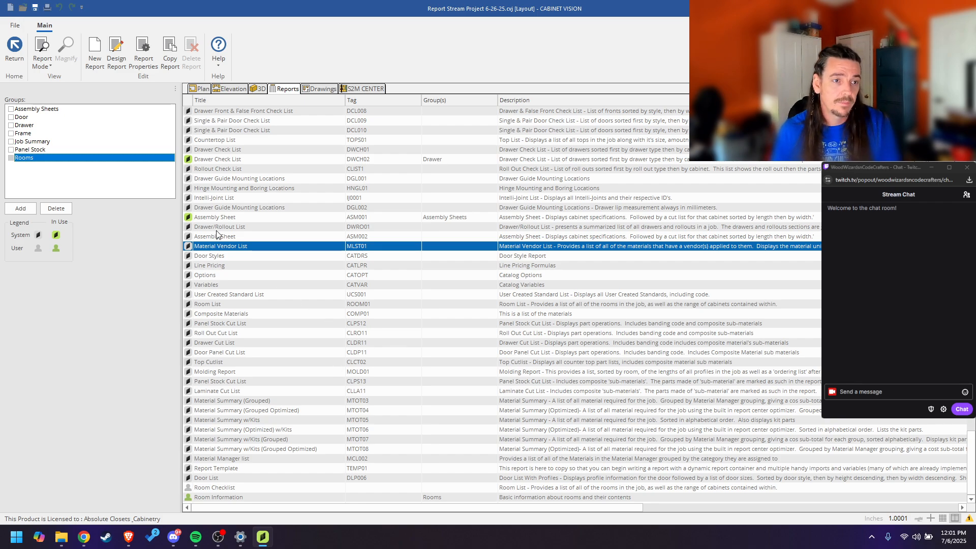
Step: Select the Room Information report and preview it from the Rooms report group
{"action": "left_click", "coordinate": [217, 497]}
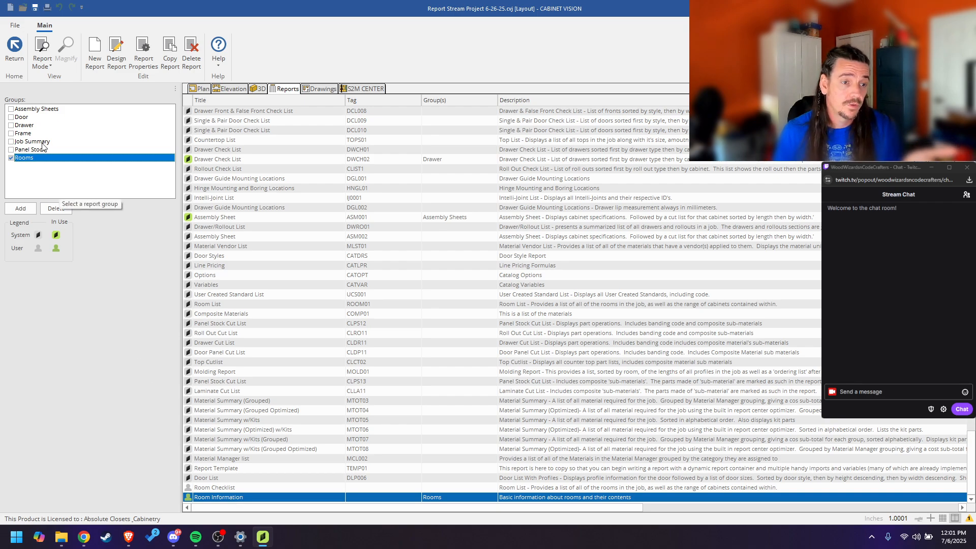
{"action": "left_click", "coordinate": [16, 51]}
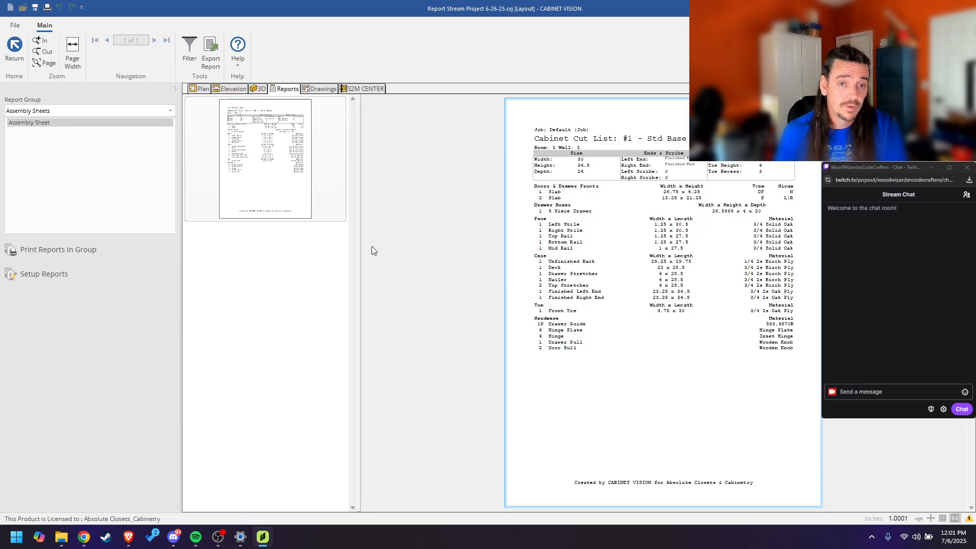
{"action": "left_click", "coordinate": [78, 111]}
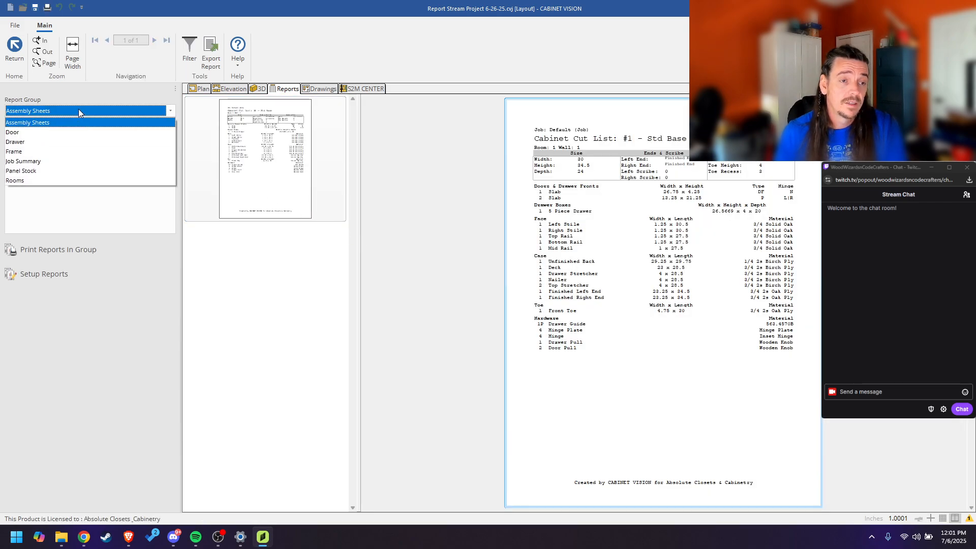
{"action": "left_click", "coordinate": [30, 181]}
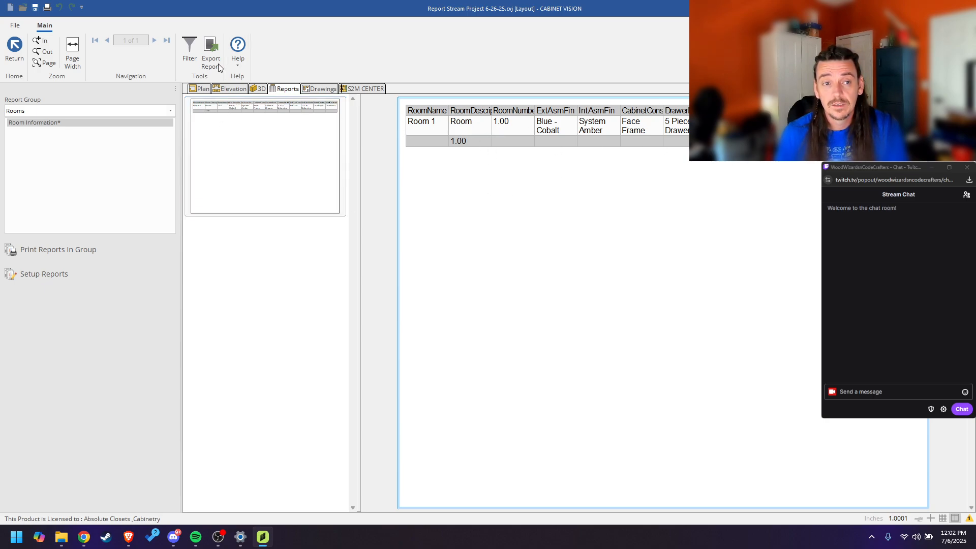
Step: Include Room 2 and all its items in the report's item filter
{"action": "left_click", "coordinate": [189, 59]}
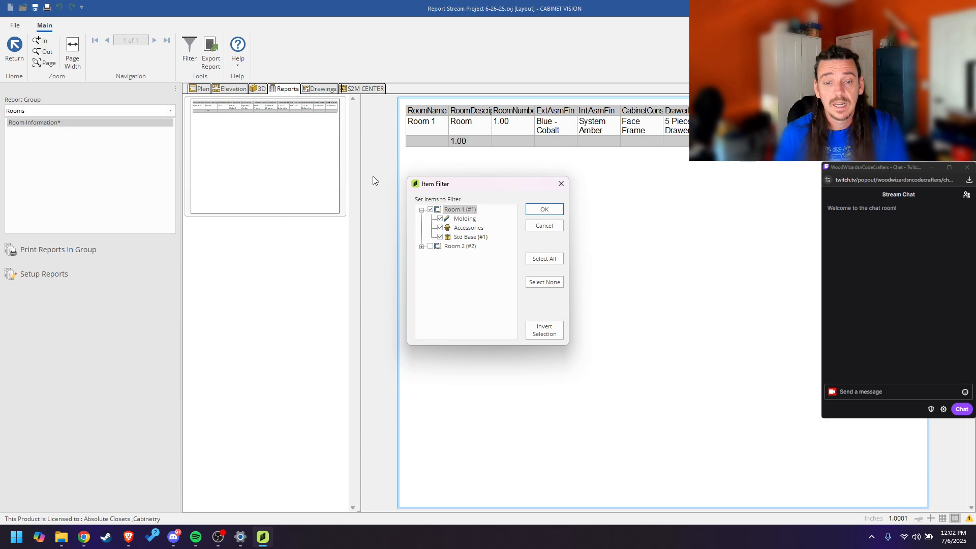
{"action": "left_click", "coordinate": [422, 247]}
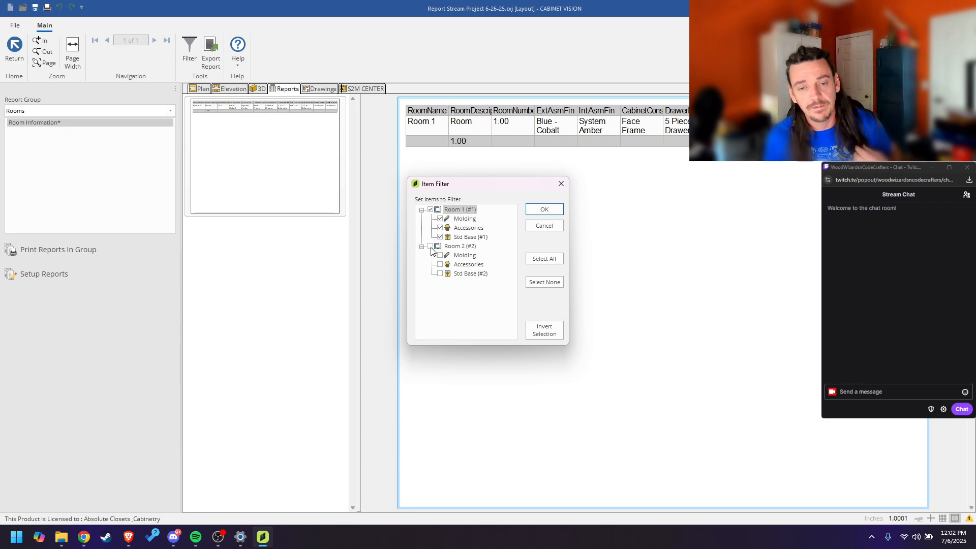
{"action": "left_click", "coordinate": [431, 247]}
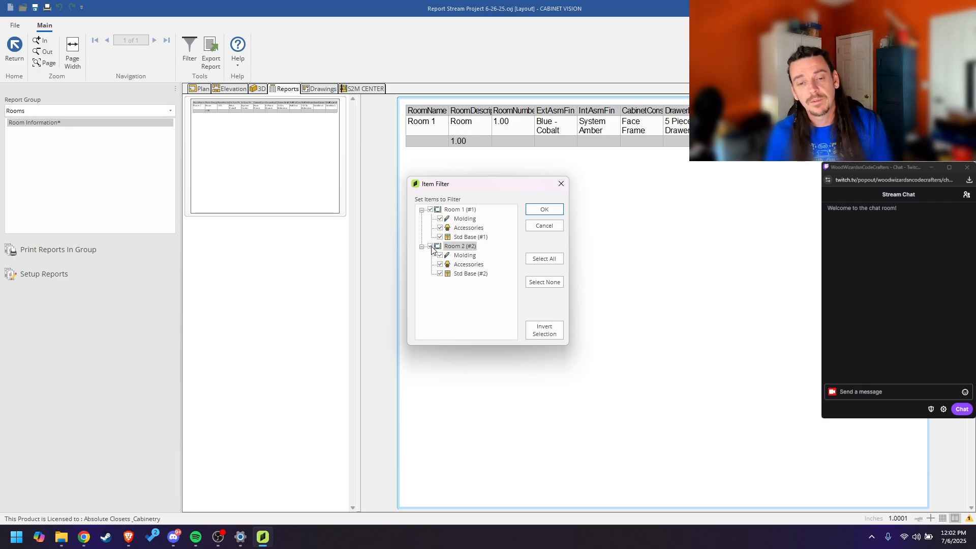
{"action": "left_click", "coordinate": [544, 210]}
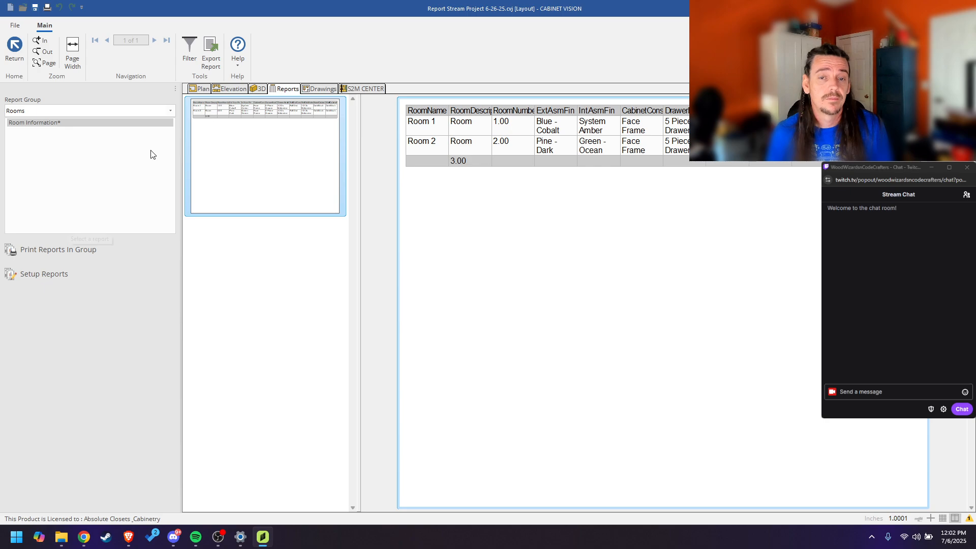
Step: Clear the RoomID filter field of the Rooms table in the Room Information report's properties and close them
{"action": "left_click", "coordinate": [77, 282]}
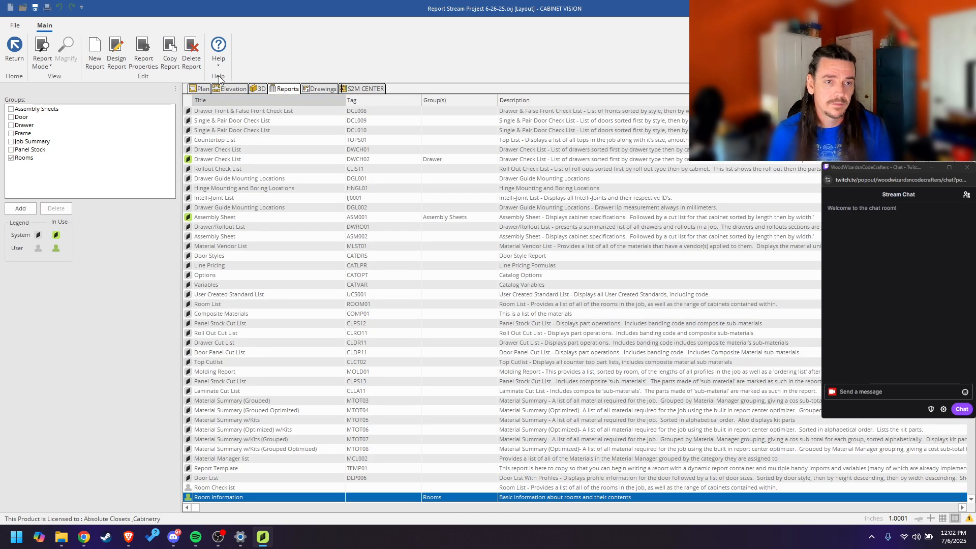
{"action": "left_click", "coordinate": [142, 57]}
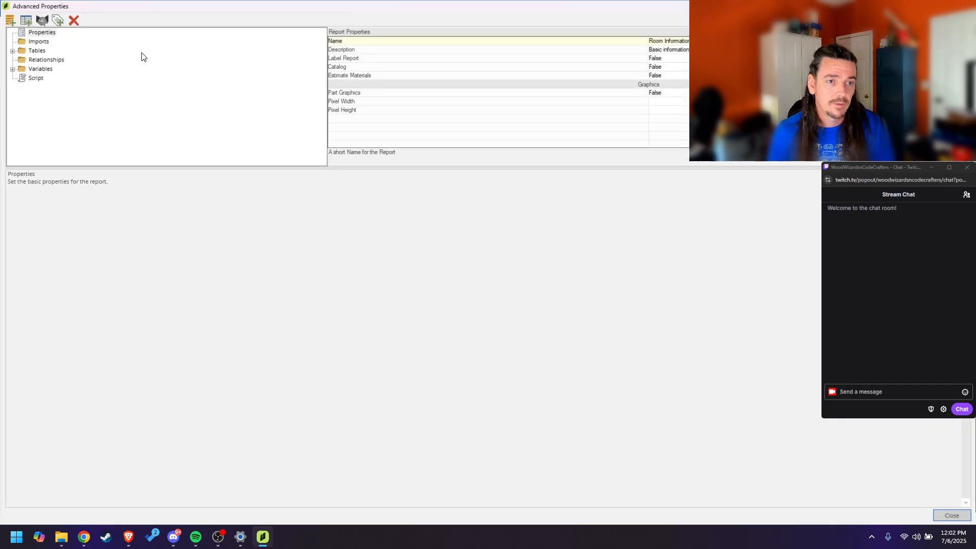
{"action": "left_click", "coordinate": [12, 50]}
{"action": "left_click", "coordinate": [47, 59]}
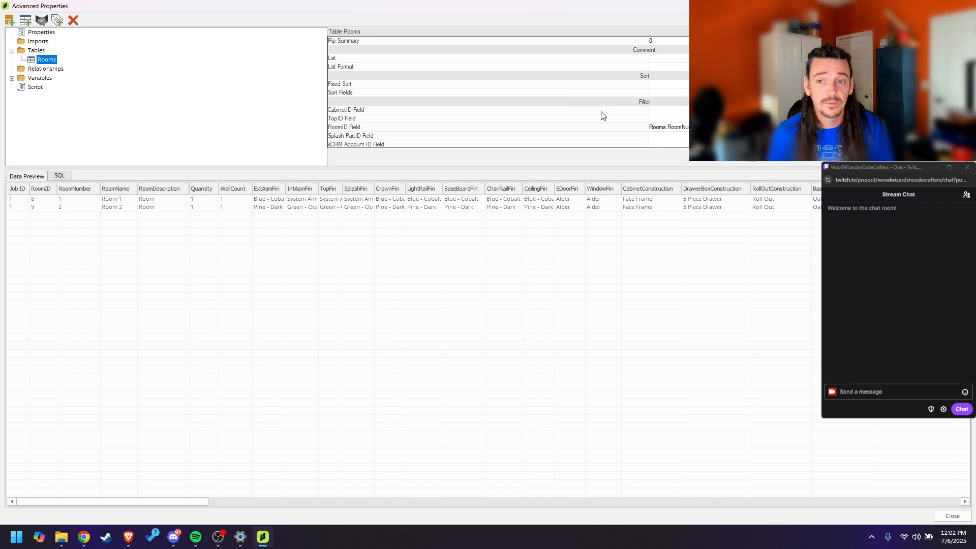
{"action": "left_click", "coordinate": [666, 126]}
{"action": "key", "text": "BackSpace"}
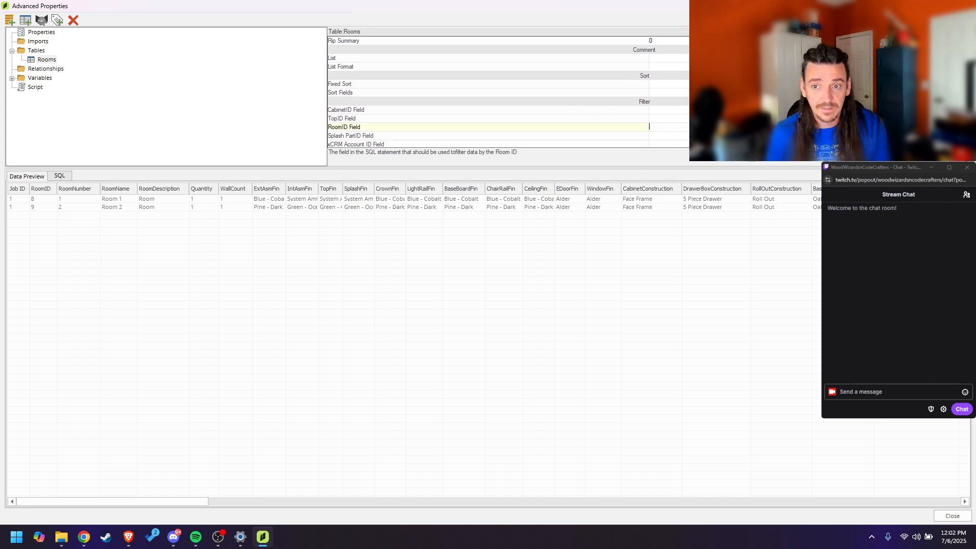
{"action": "left_click", "coordinate": [655, 119]}
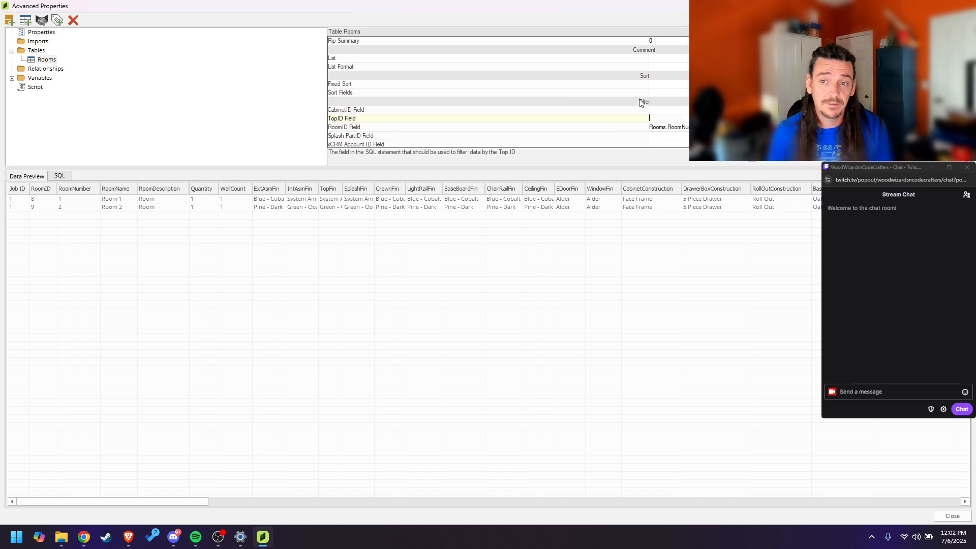
{"action": "key", "text": "Down"}
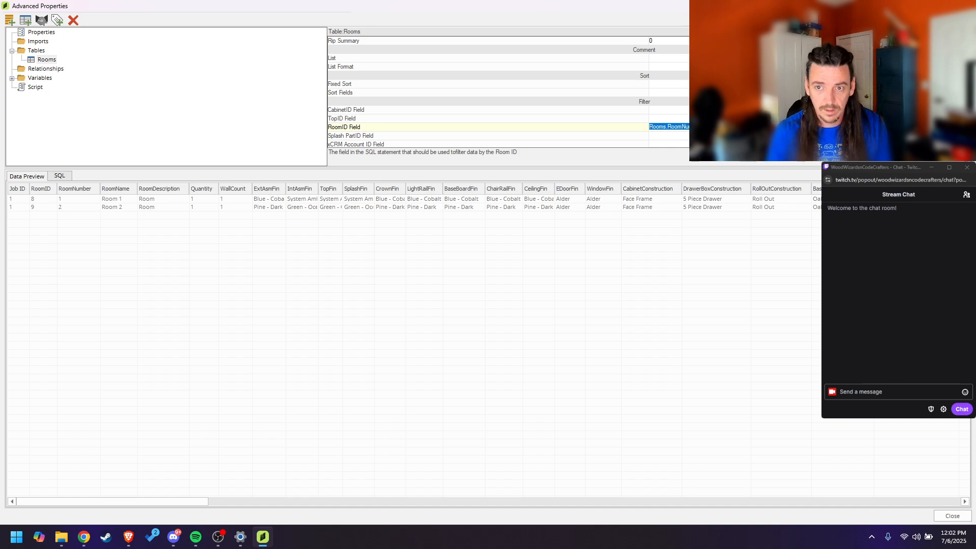
{"action": "key", "text": "BackSpace"}
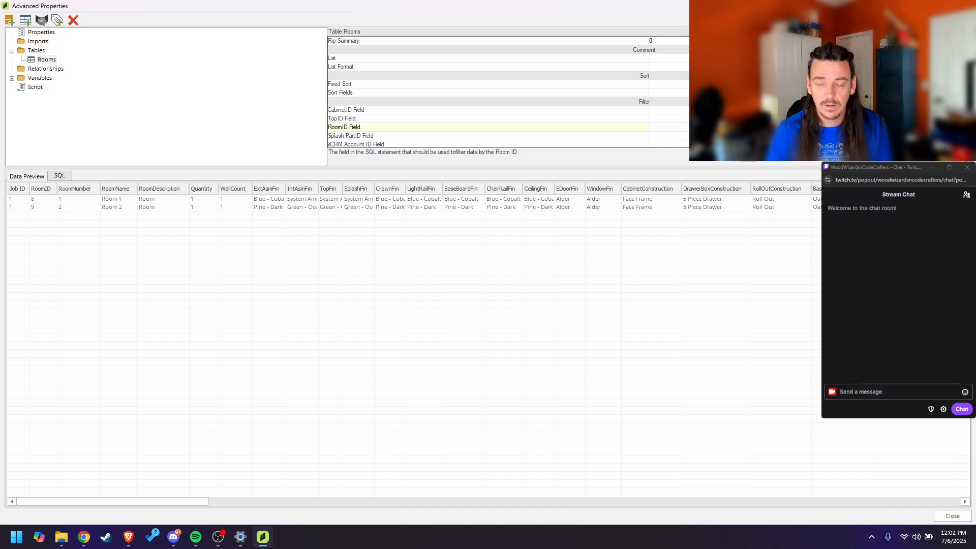
{"action": "key", "text": "Down"}
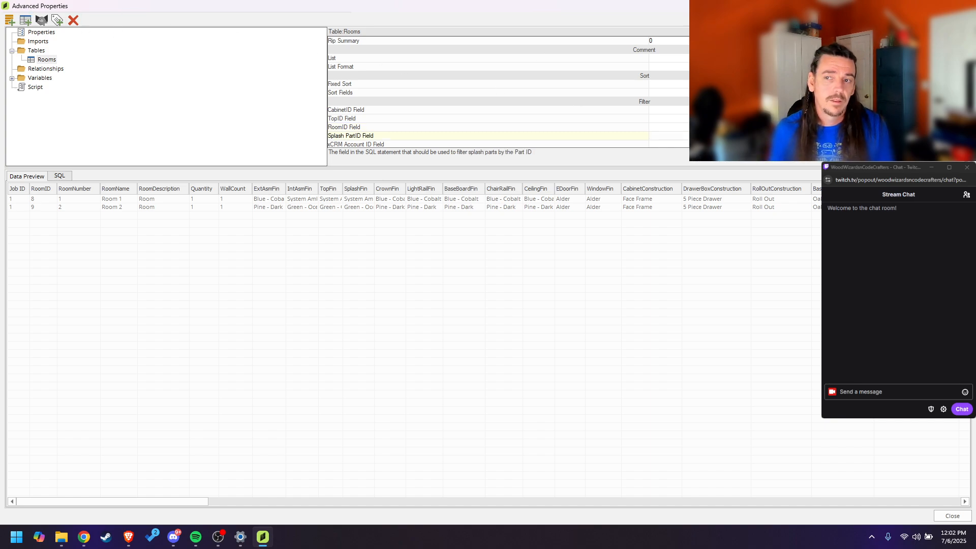
{"action": "left_click", "coordinate": [964, 6]}
Step: Return to the report preview and regenerate Room Information from the Rooms report group
{"action": "left_click", "coordinate": [5, 49]}
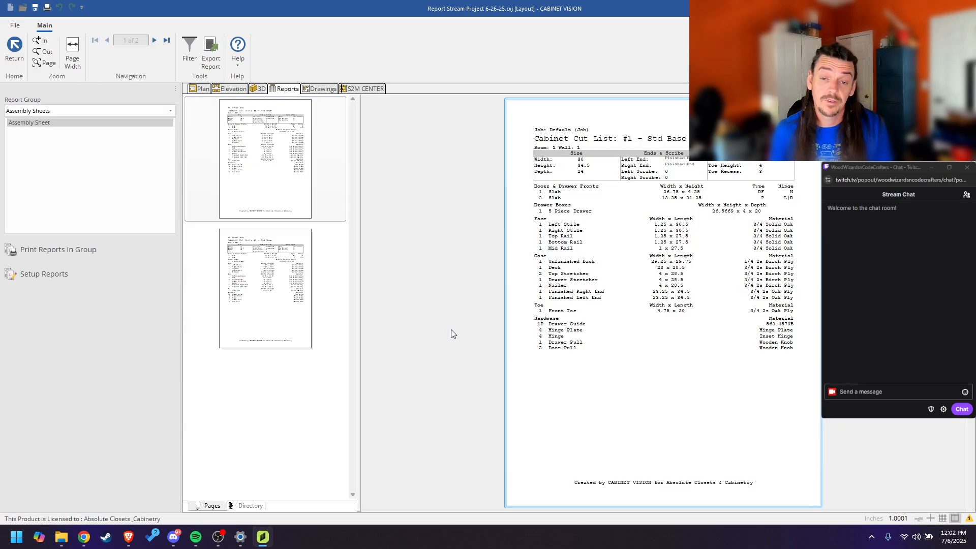
{"action": "left_click", "coordinate": [118, 111]}
{"action": "left_click", "coordinate": [92, 178]}
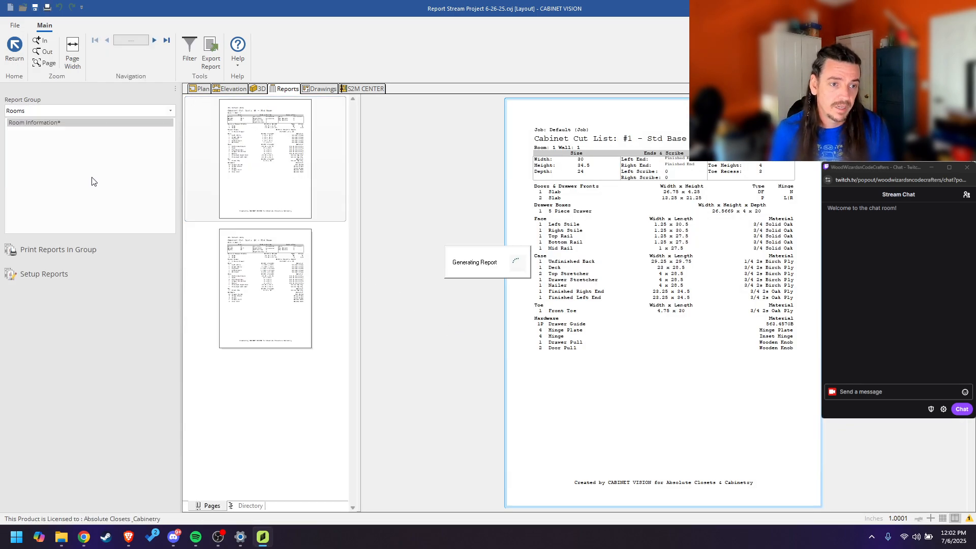
Step: Exclude Room 2 from the report's item filter and recheck the filter selection
{"action": "left_click", "coordinate": [189, 48]}
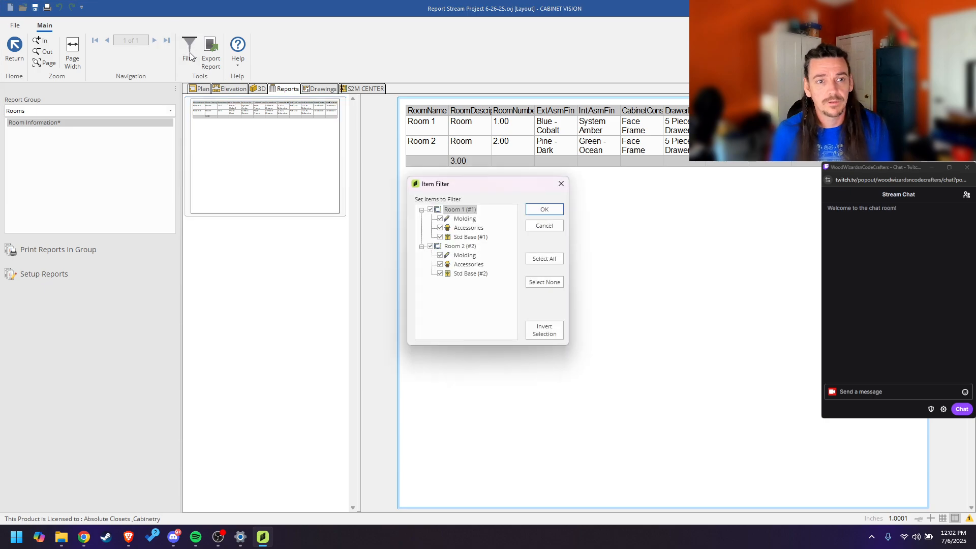
{"action": "left_click", "coordinate": [431, 246]}
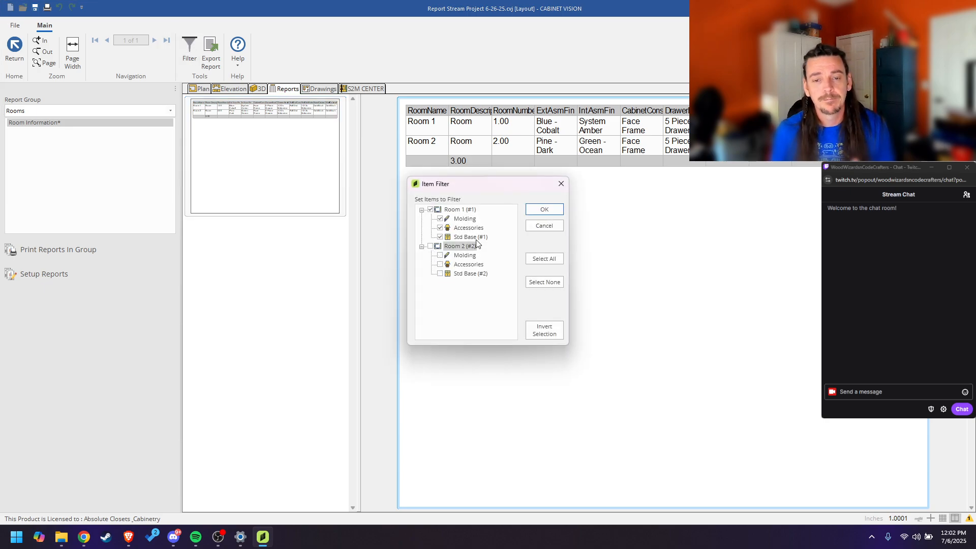
{"action": "left_click", "coordinate": [538, 211]}
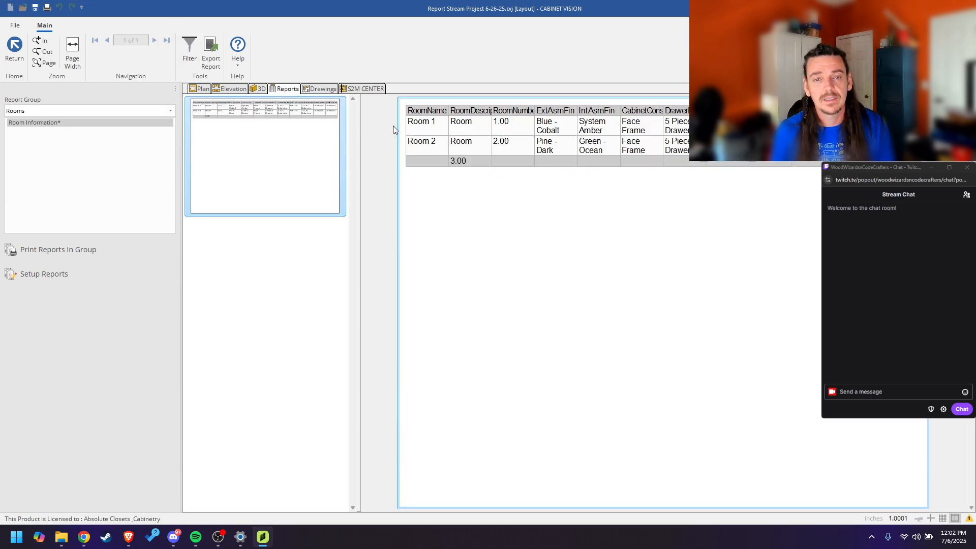
{"action": "left_click", "coordinate": [189, 48]}
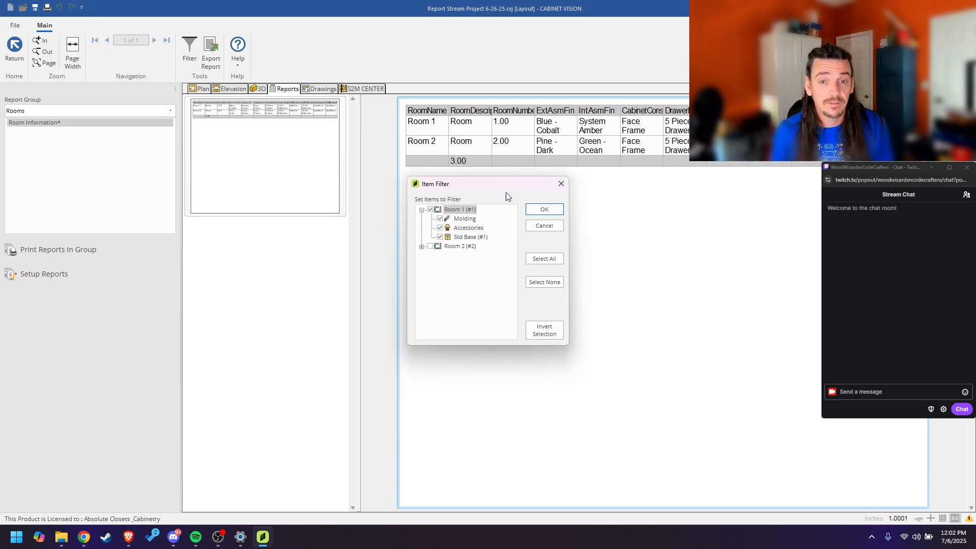
{"action": "left_click", "coordinate": [560, 184]}
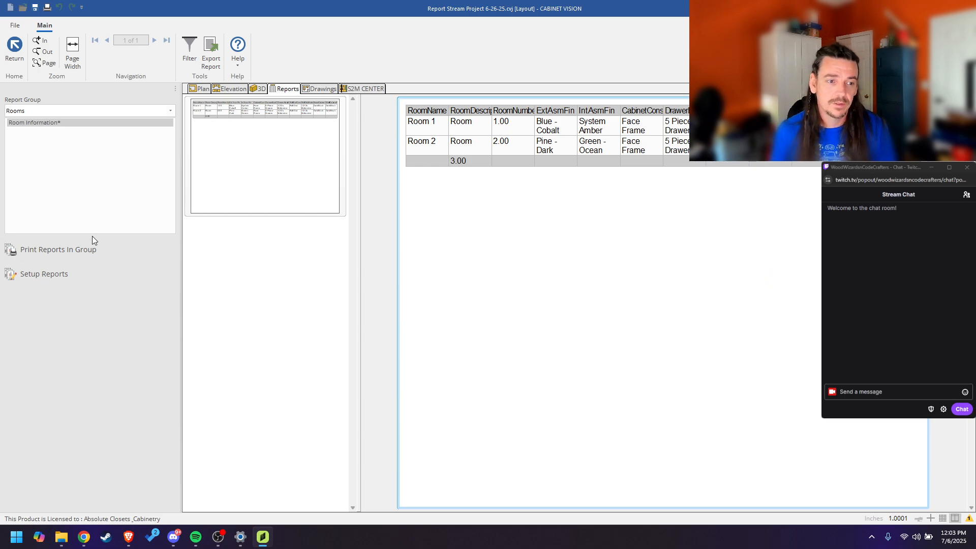
Step: Set the Rooms table's RoomID filter field back to Rooms.RoomNumber in the Room Information report's properties and close them
{"action": "left_click", "coordinate": [46, 276]}
{"action": "left_click", "coordinate": [137, 57]}
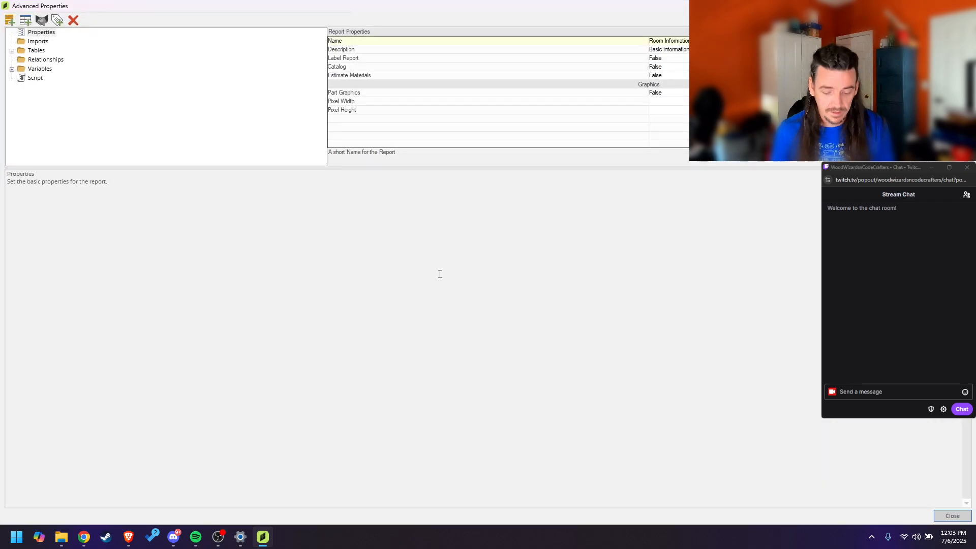
{"action": "left_click", "coordinate": [12, 50]}
{"action": "left_click", "coordinate": [38, 59]}
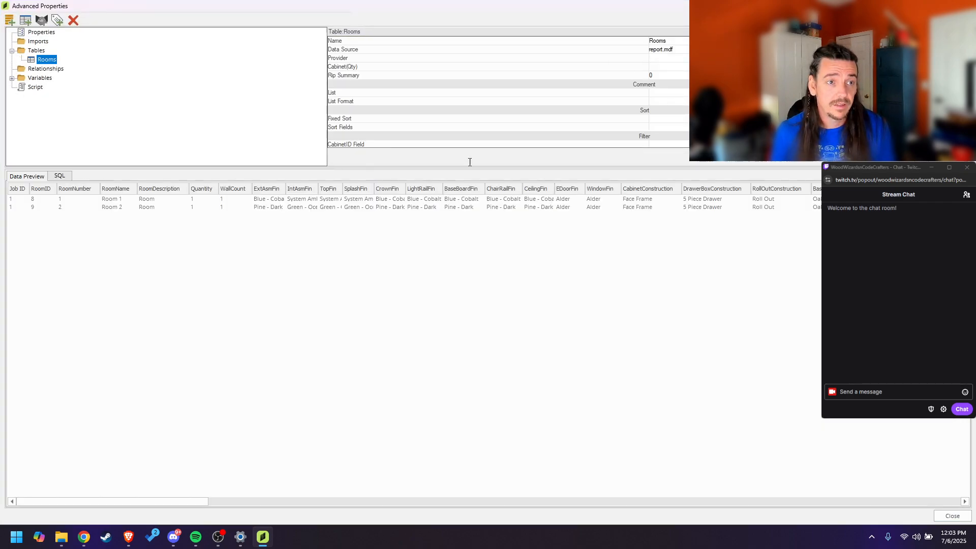
{"action": "scroll", "coordinate": [680, 128], "scroll_direction": "down", "scroll_amount": 1}
{"action": "left_click", "coordinate": [409, 128]}
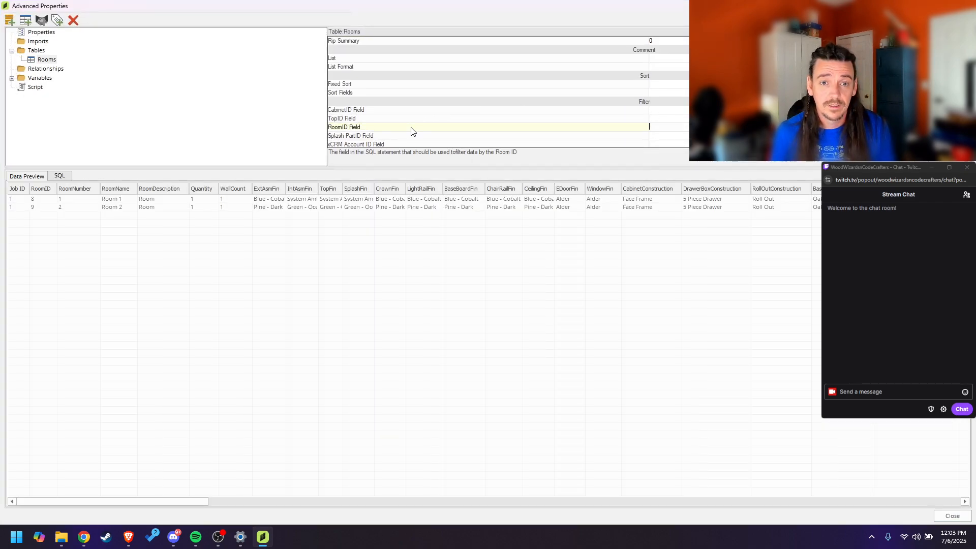
{"action": "left_click", "coordinate": [678, 129]}
{"action": "left_click", "coordinate": [660, 135]}
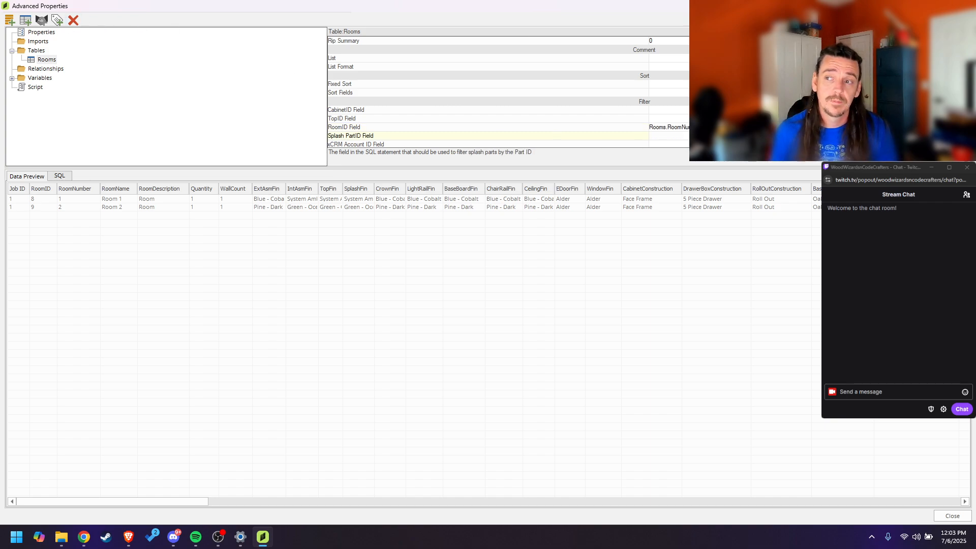
{"action": "left_click", "coordinate": [965, 6]}
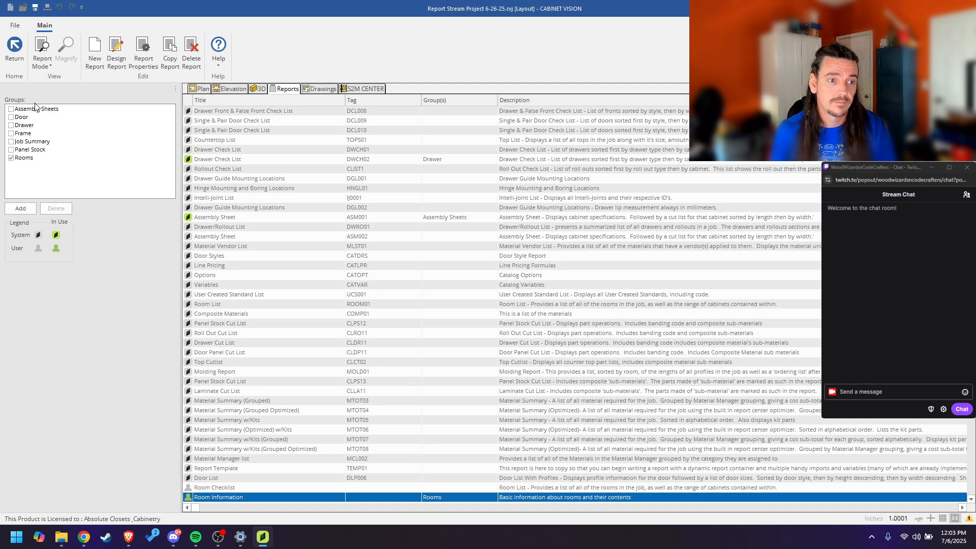
Step: Return to the report preview and open the choice of report groups
{"action": "left_click", "coordinate": [23, 50]}
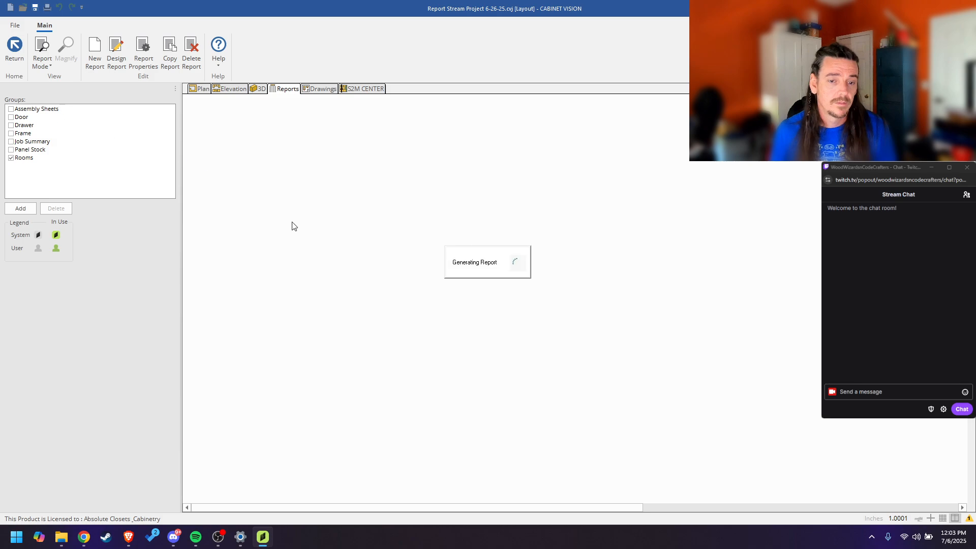
{"action": "left_click", "coordinate": [59, 111]}
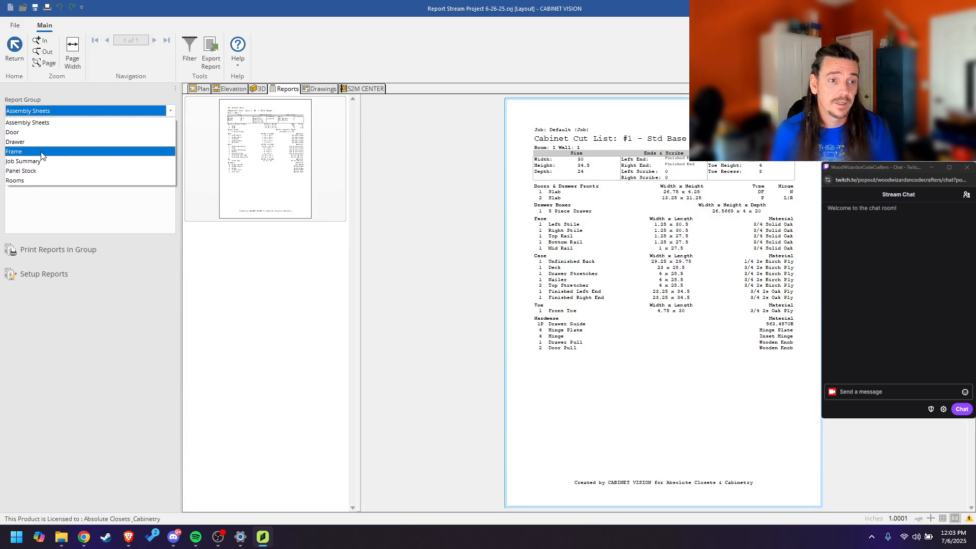
Step: Show the Room Information report from the Rooms report group and include Room 2 in its item filter
{"action": "left_click", "coordinate": [22, 180]}
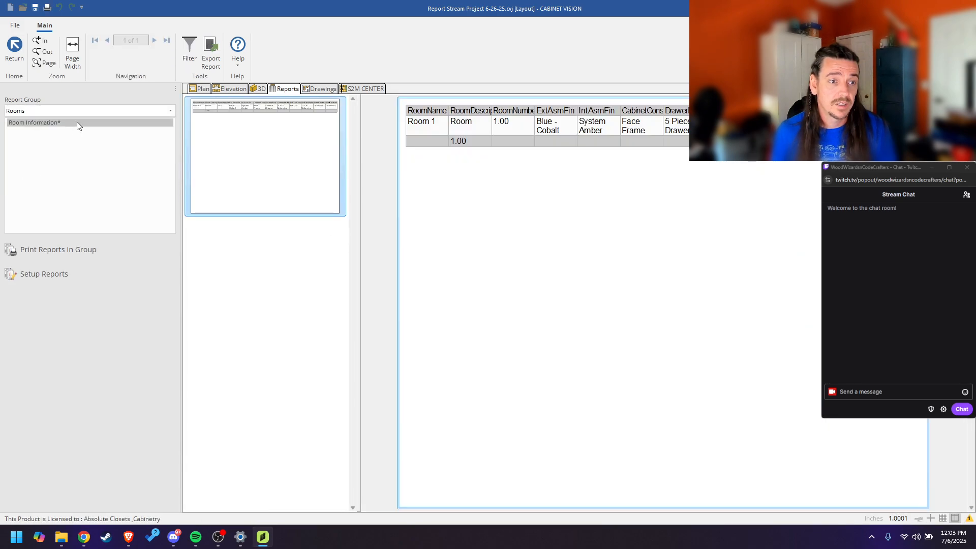
{"action": "left_click", "coordinate": [197, 54]}
{"action": "double_click", "coordinate": [460, 246]}
{"action": "left_click", "coordinate": [542, 212]}
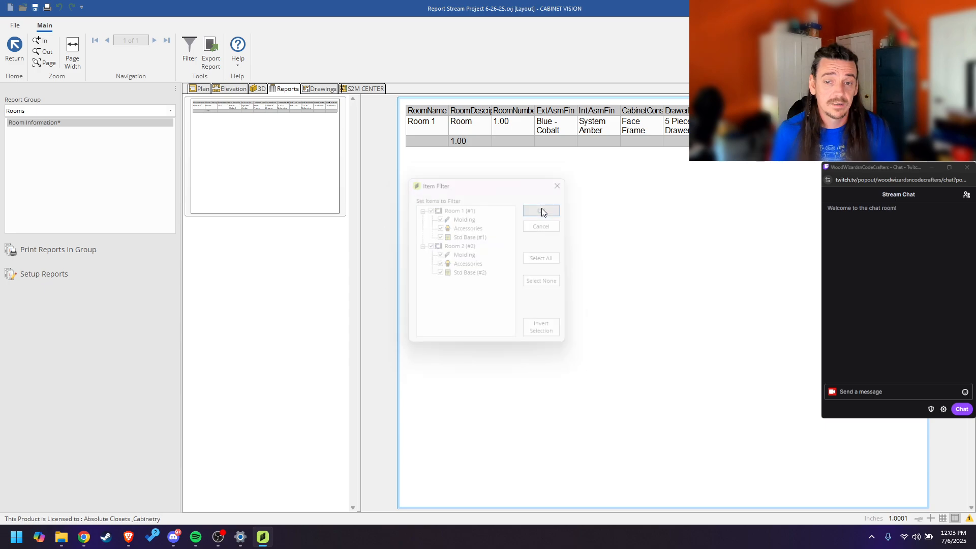
Step: Exclude Room 1 from the report's item filter and include it again
{"action": "left_click", "coordinate": [191, 51]}
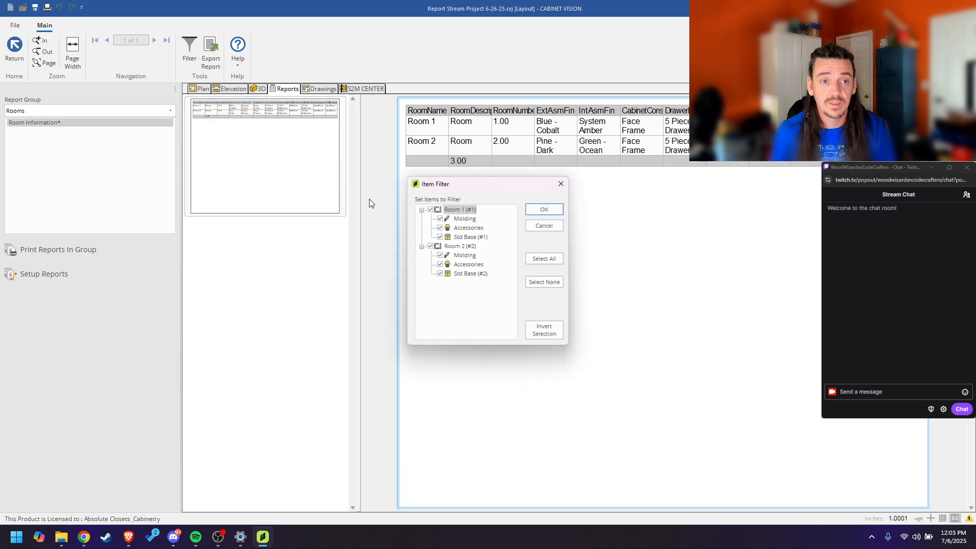
{"action": "left_click", "coordinate": [537, 211]}
{"action": "left_click", "coordinate": [196, 59]}
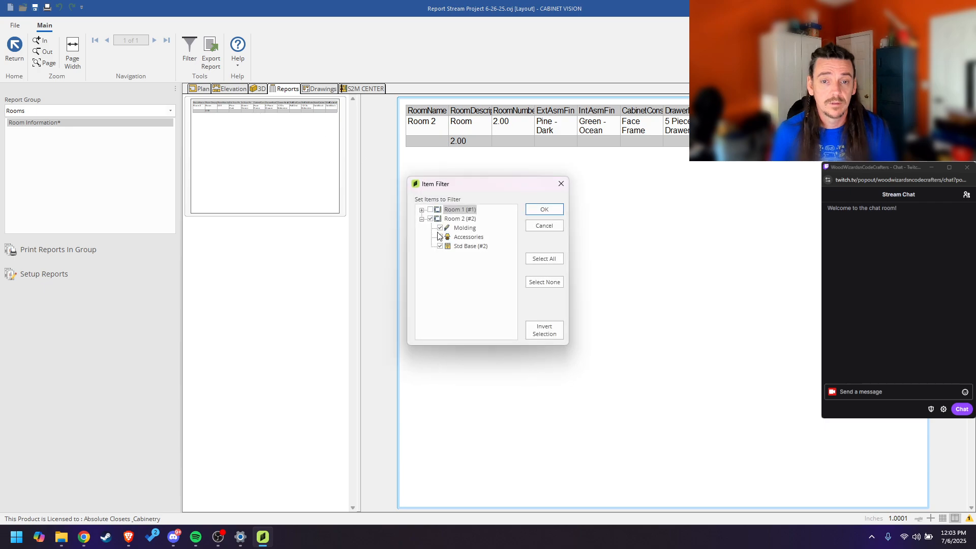
{"action": "left_click", "coordinate": [433, 213]}
{"action": "left_click", "coordinate": [537, 214]}
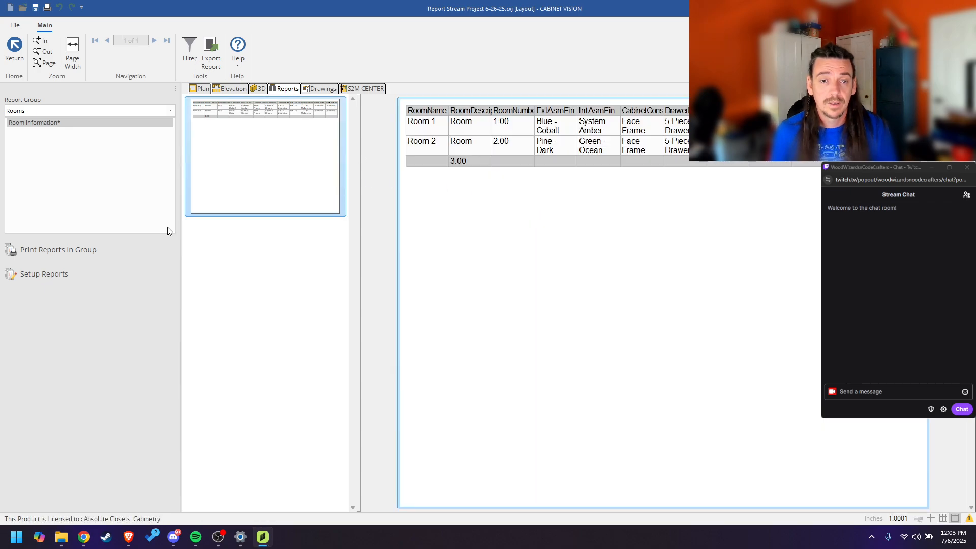
Step: Open the Room Information report in the report designer and look through the Rooms table's properties
{"action": "left_click", "coordinate": [77, 278]}
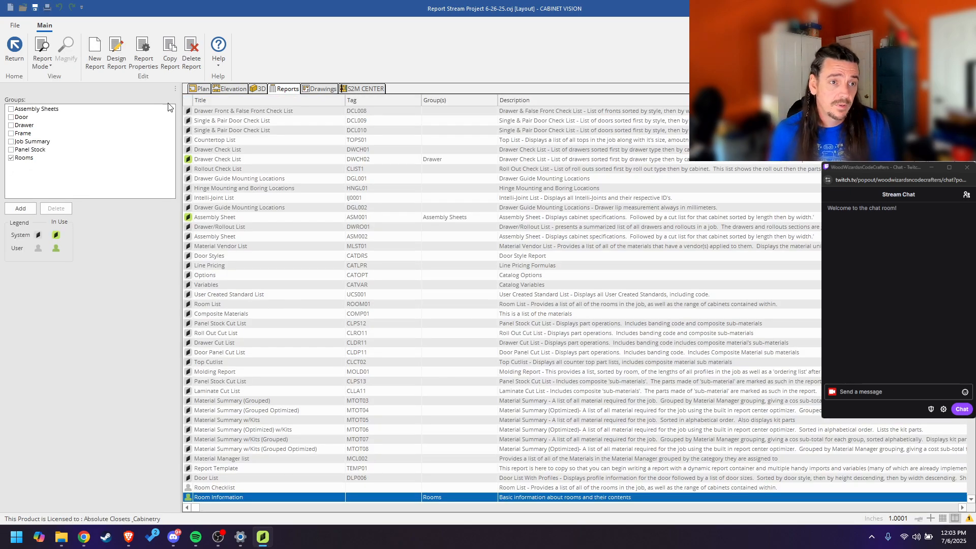
{"action": "left_click", "coordinate": [116, 56]}
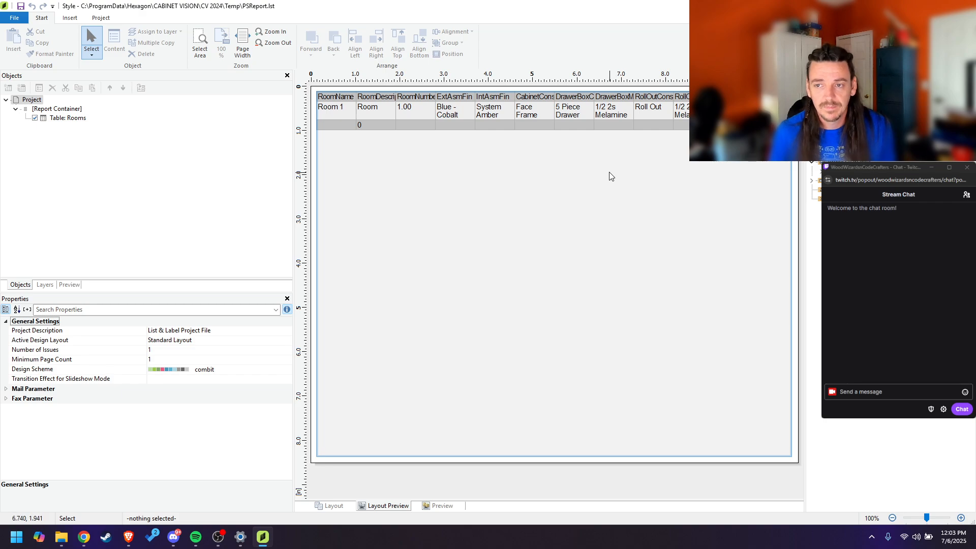
{"action": "left_click", "coordinate": [561, 95]}
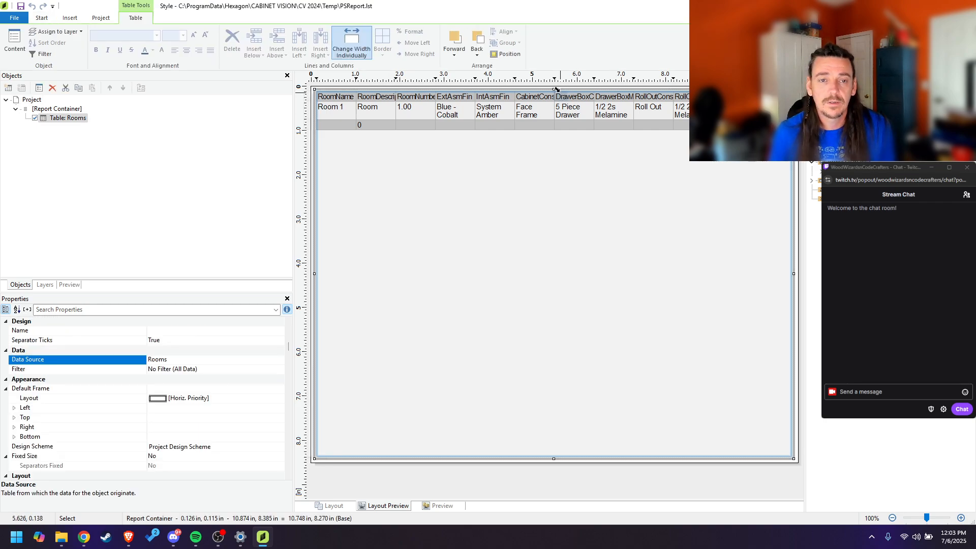
{"action": "scroll", "coordinate": [127, 421], "scroll_direction": "down", "scroll_amount": 5}
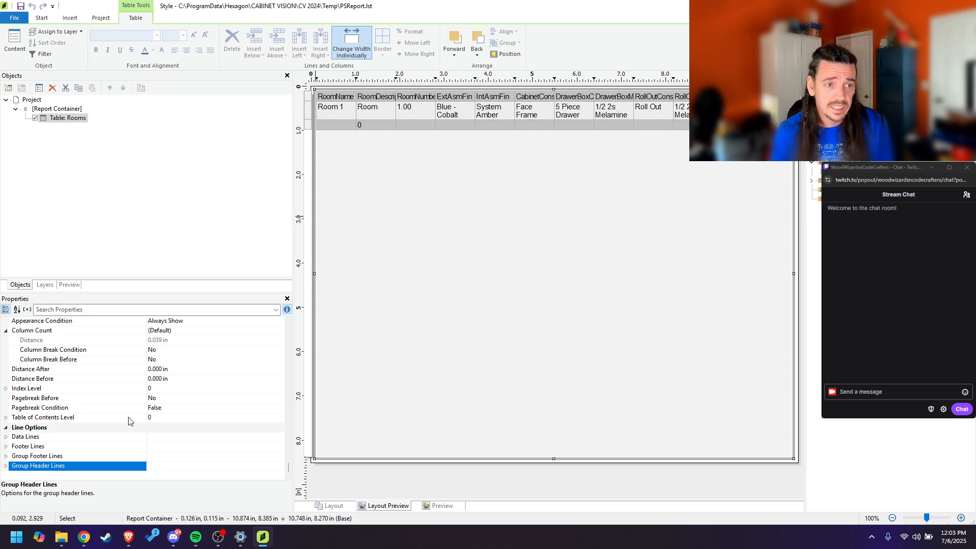
Step: Examine the report container's position properties: left, top, width and height
{"action": "left_click", "coordinate": [72, 111]}
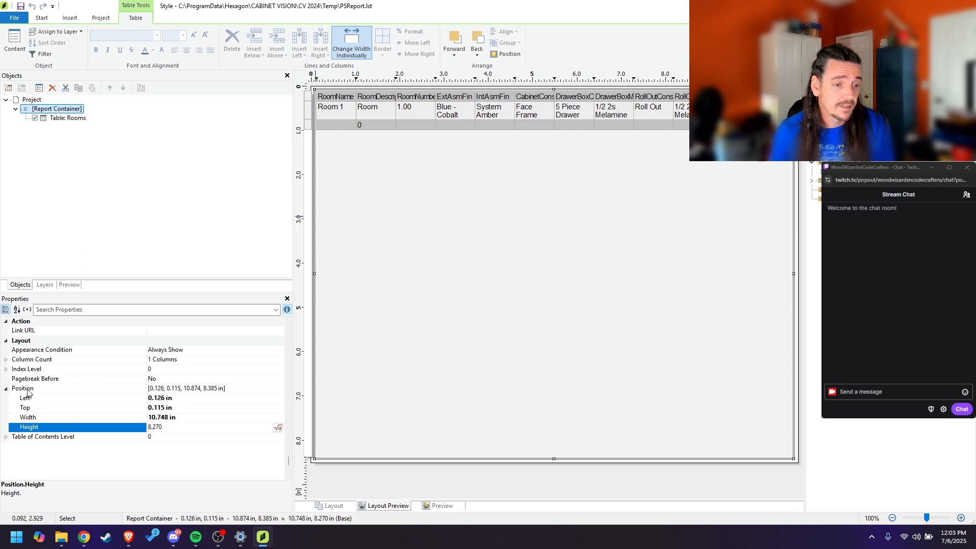
{"action": "left_click", "coordinate": [44, 286]}
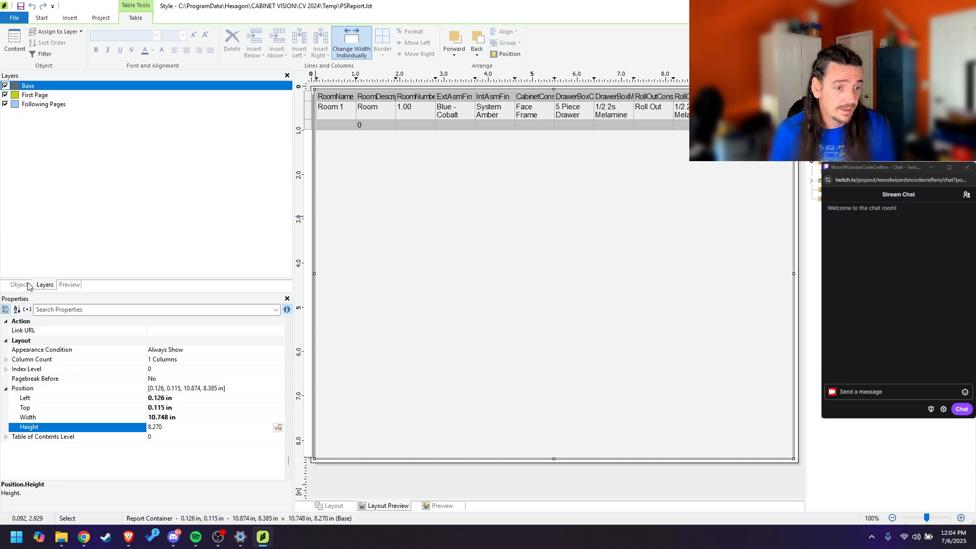
{"action": "left_click", "coordinate": [21, 285]}
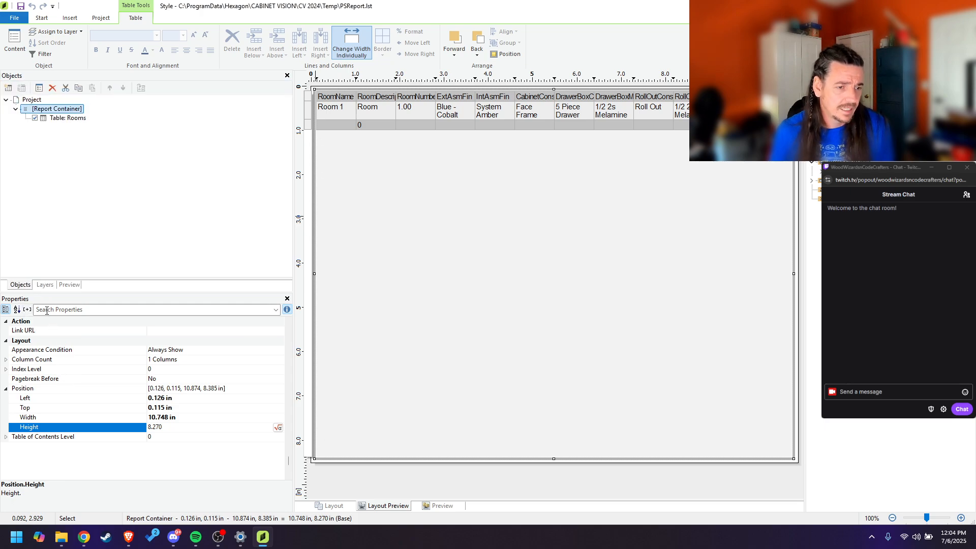
{"action": "left_click", "coordinate": [38, 390]}
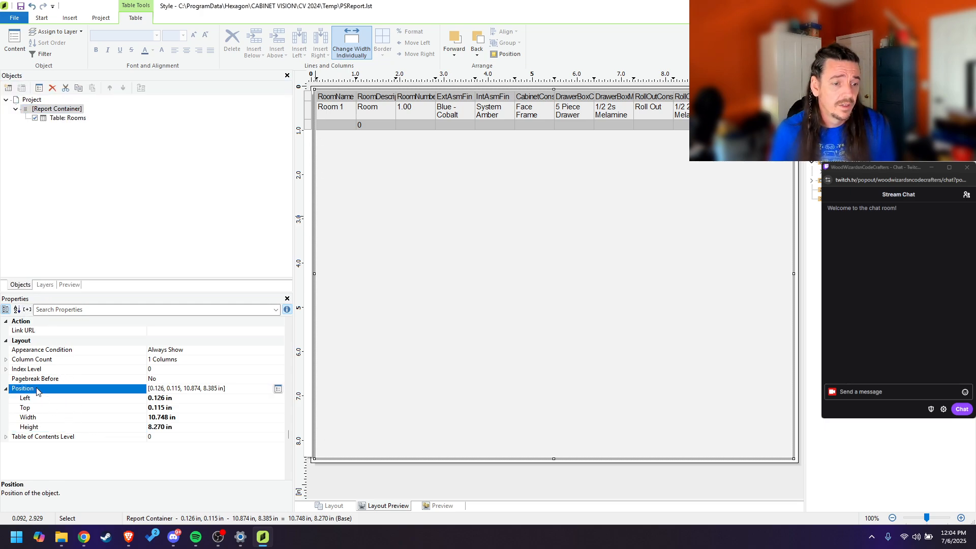
{"action": "left_click", "coordinate": [6, 390]}
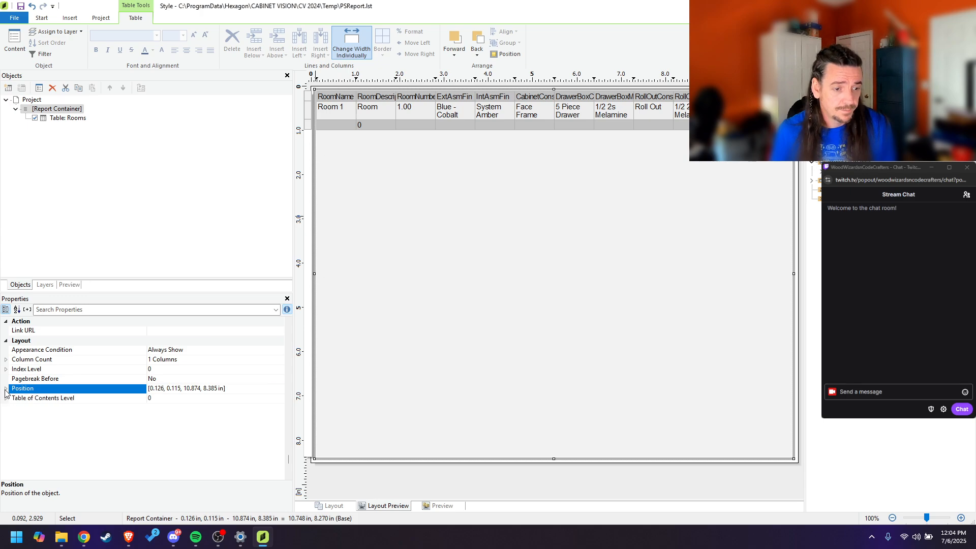
{"action": "left_click", "coordinate": [6, 389]}
{"action": "left_click", "coordinate": [6, 389]}
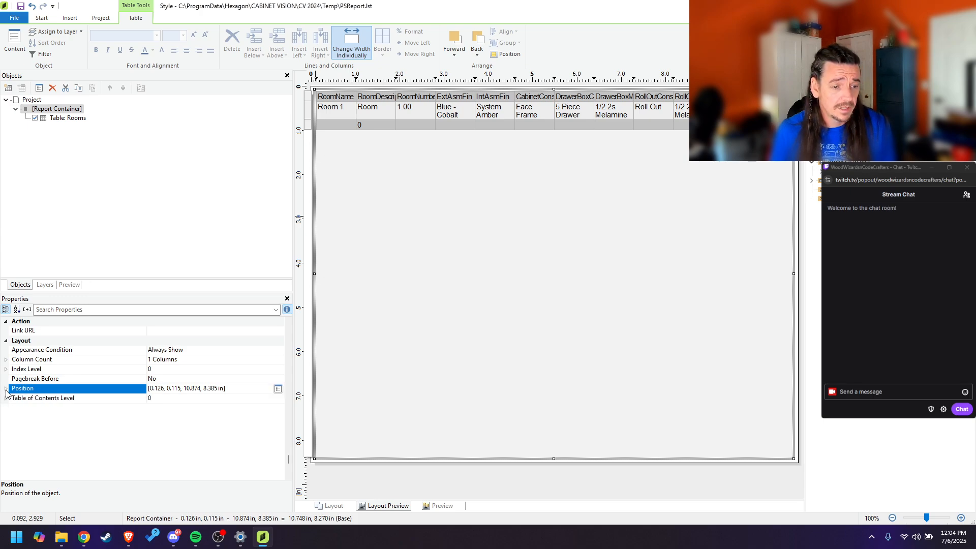
{"action": "left_click", "coordinate": [6, 389]}
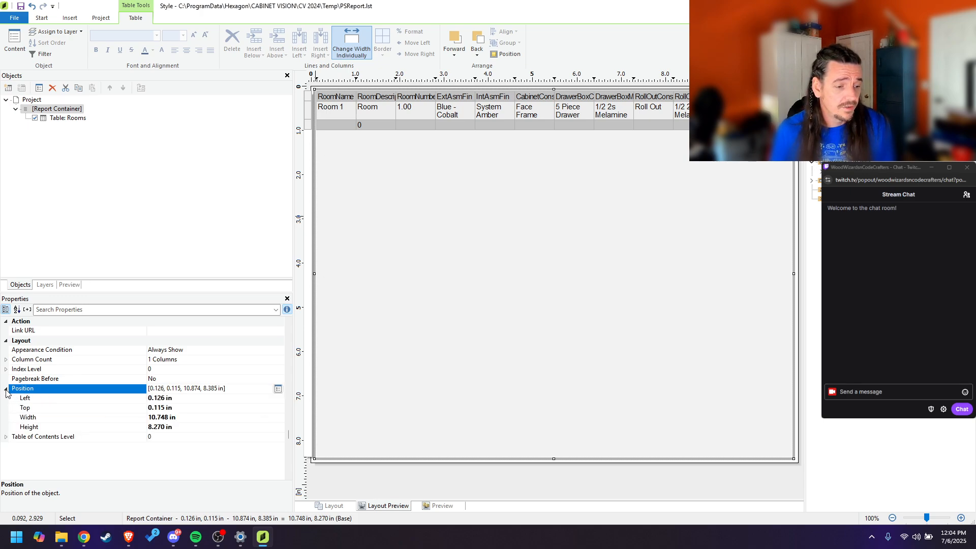
{"action": "left_click", "coordinate": [71, 400]}
{"action": "left_click", "coordinate": [61, 408]}
{"action": "left_click", "coordinate": [59, 417]}
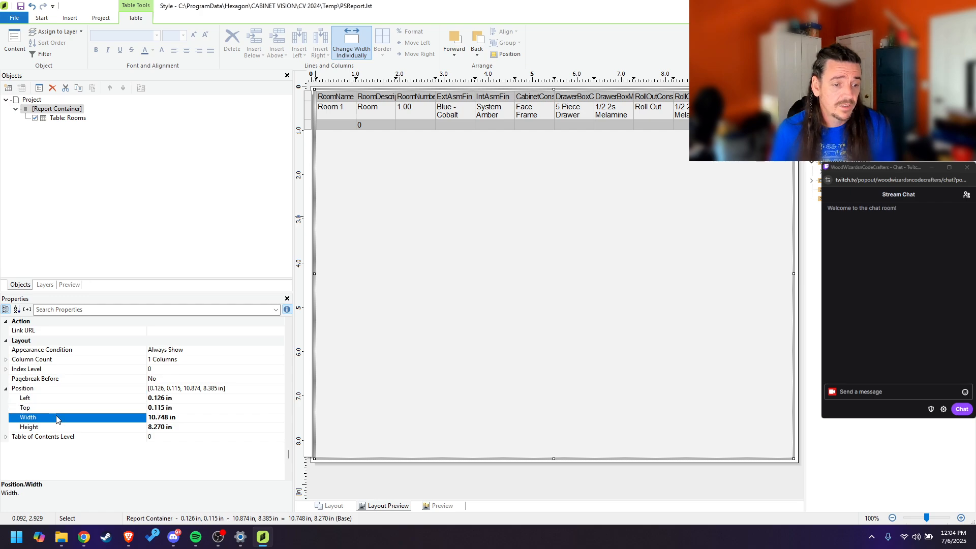
{"action": "left_click", "coordinate": [56, 427]}
{"action": "left_click", "coordinate": [194, 398]}
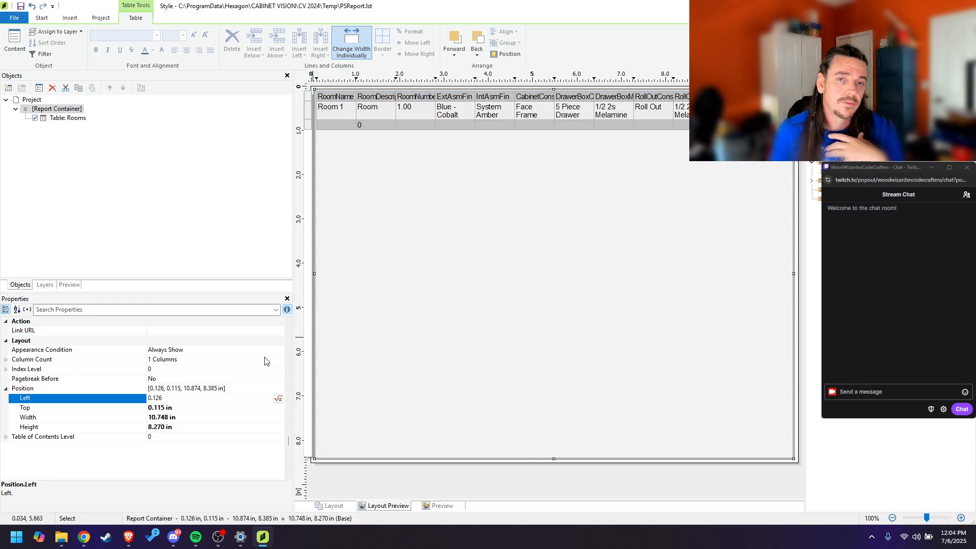
Step: Review the Standard Layout region's printer settings, including orientation, duplex, forced paper size and size adjustment
{"action": "left_click", "coordinate": [101, 18]}
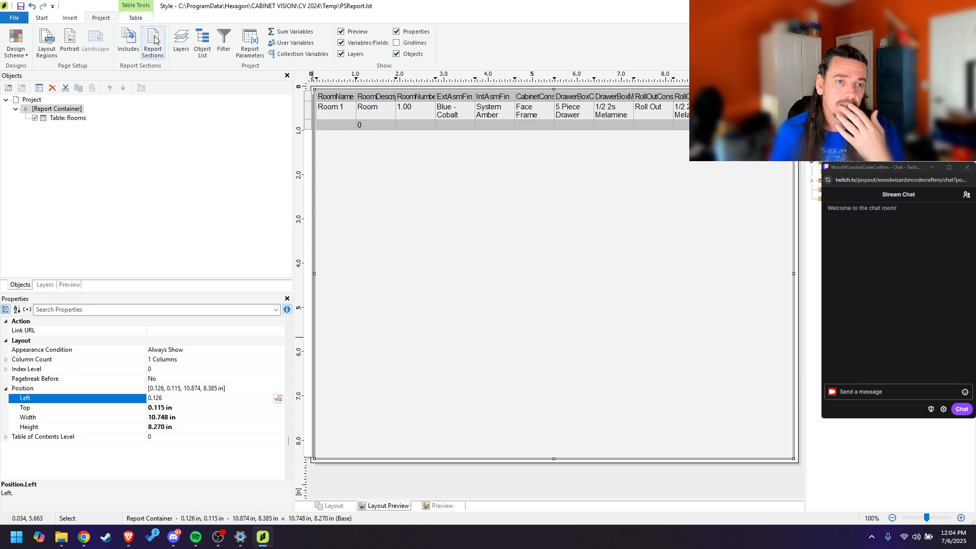
{"action": "left_click", "coordinate": [47, 44]}
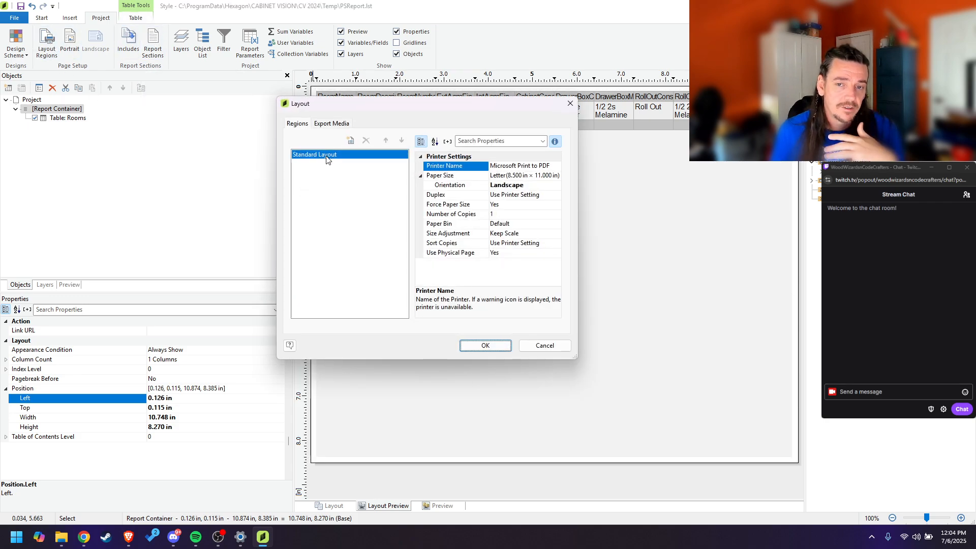
{"action": "left_click", "coordinate": [552, 168]}
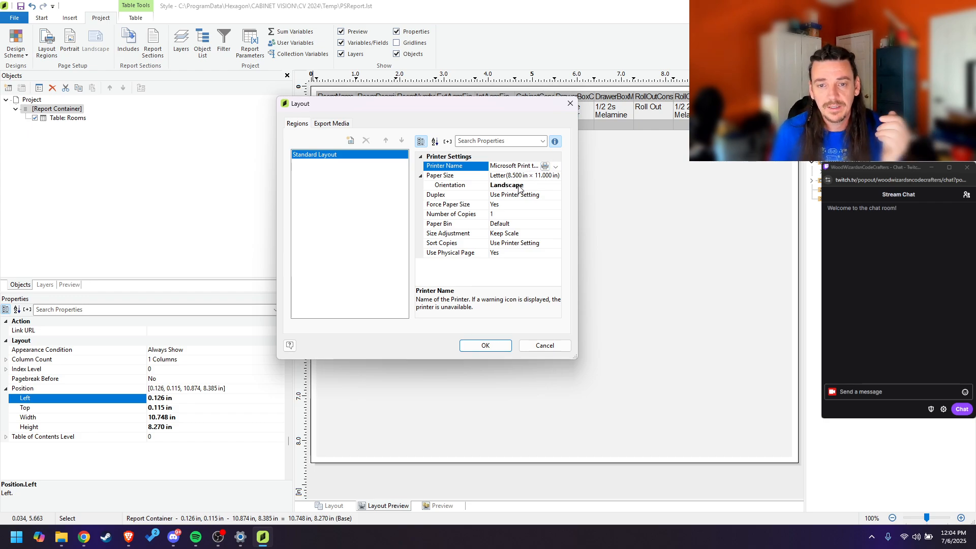
{"action": "left_click", "coordinate": [459, 198]}
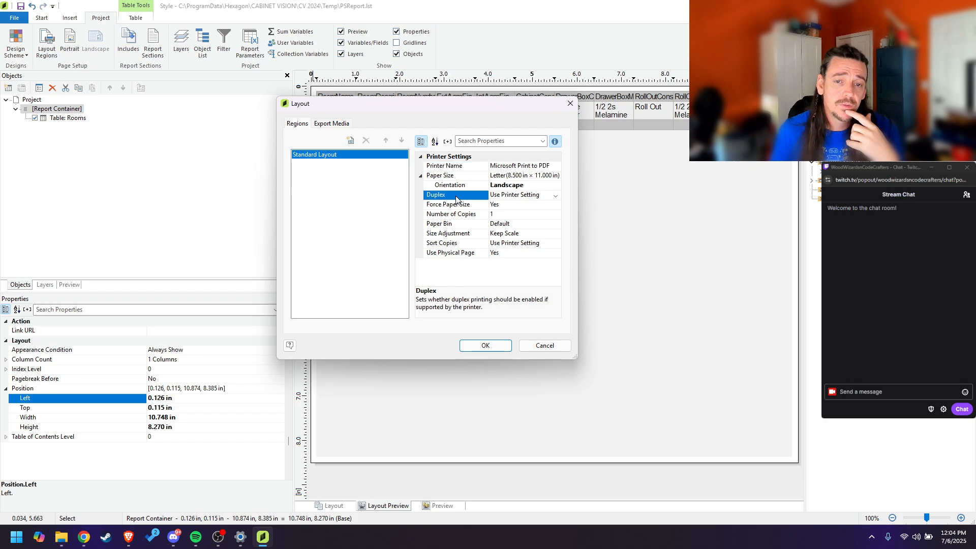
{"action": "left_click", "coordinate": [477, 203]}
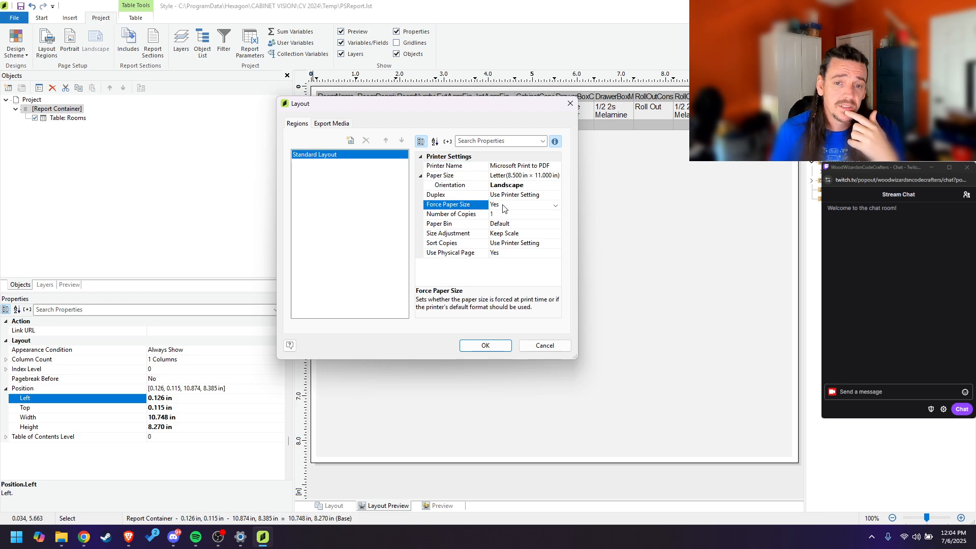
{"action": "left_click", "coordinate": [511, 197]}
{"action": "left_click", "coordinate": [514, 186]}
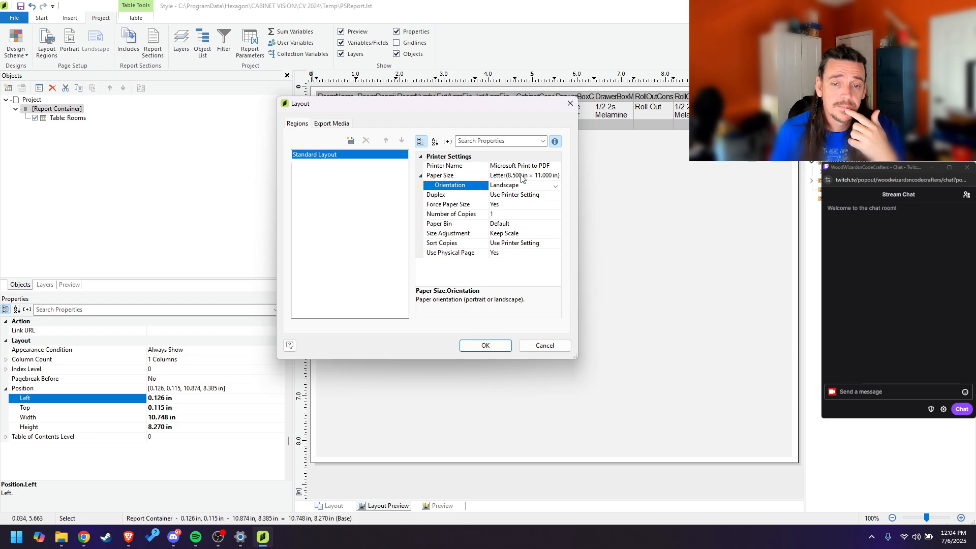
{"action": "left_click", "coordinate": [513, 198]}
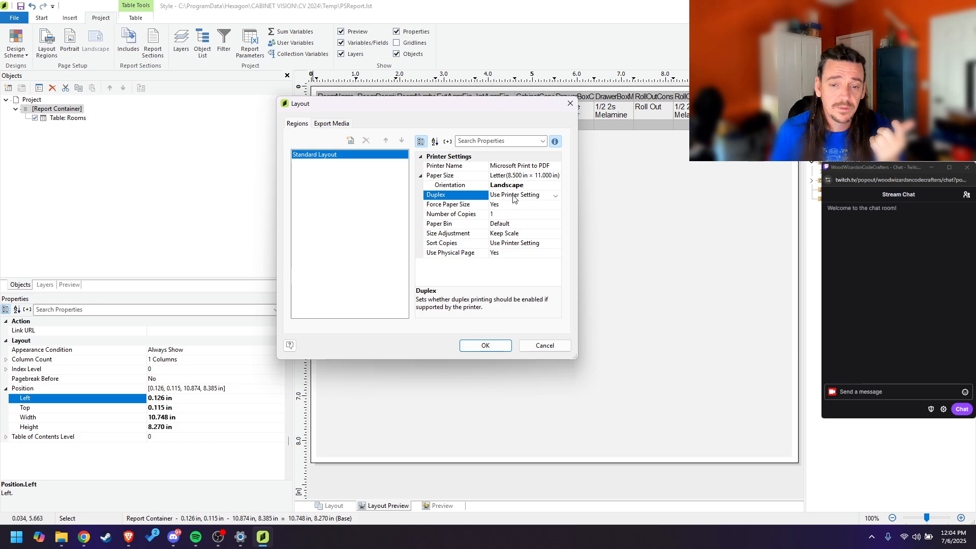
{"action": "left_click", "coordinate": [509, 206]}
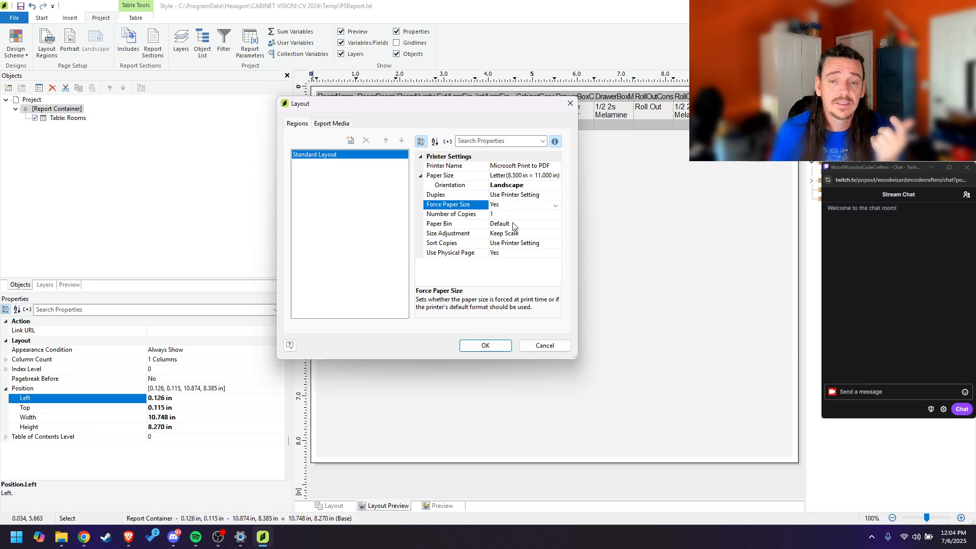
{"action": "left_click", "coordinate": [530, 234]}
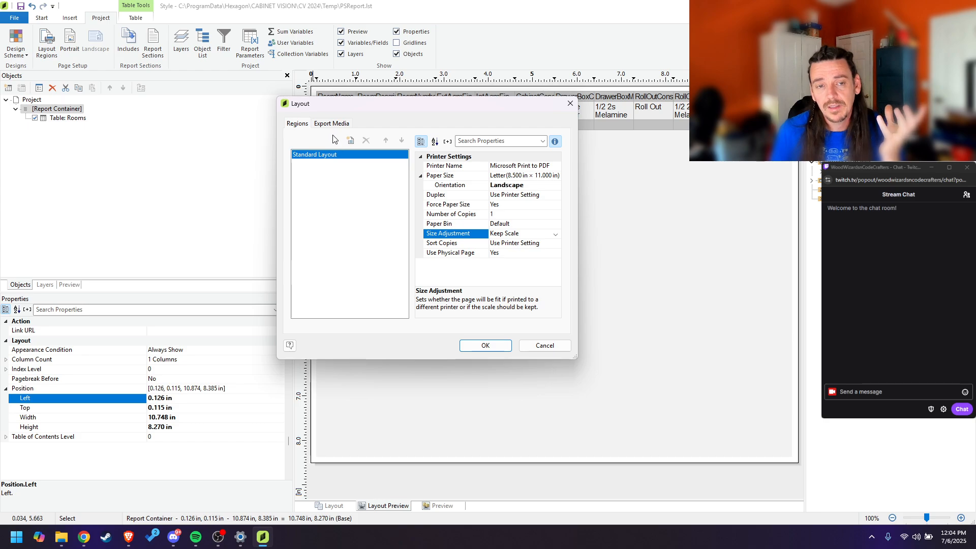
{"action": "left_click", "coordinate": [486, 346]}
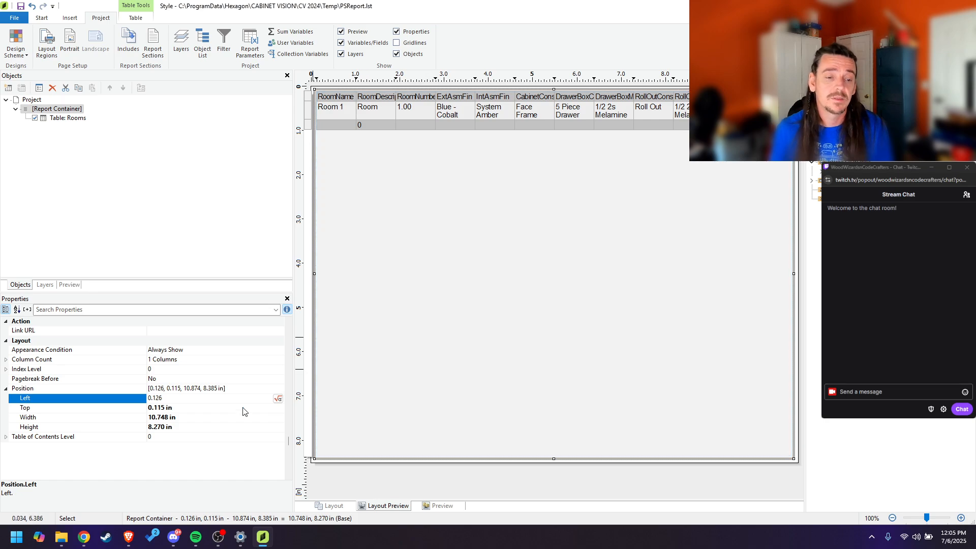
Step: Replace the report container's fixed Left position with the printable area's horizontal offset variable, LL.Device.PrintableArea.Offset.cx
{"action": "left_click", "coordinate": [278, 398]}
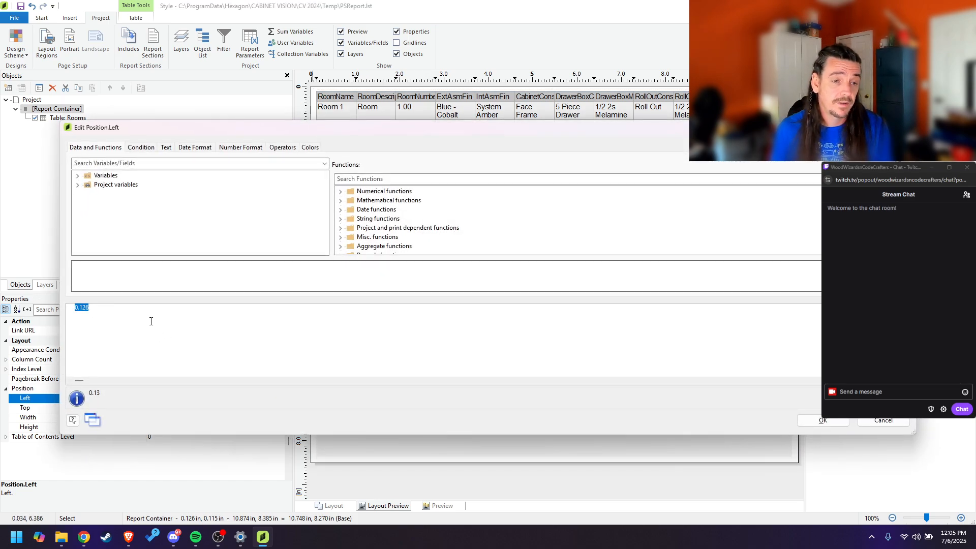
{"action": "key", "text": "Delete"}
{"action": "left_click", "coordinate": [77, 176]}
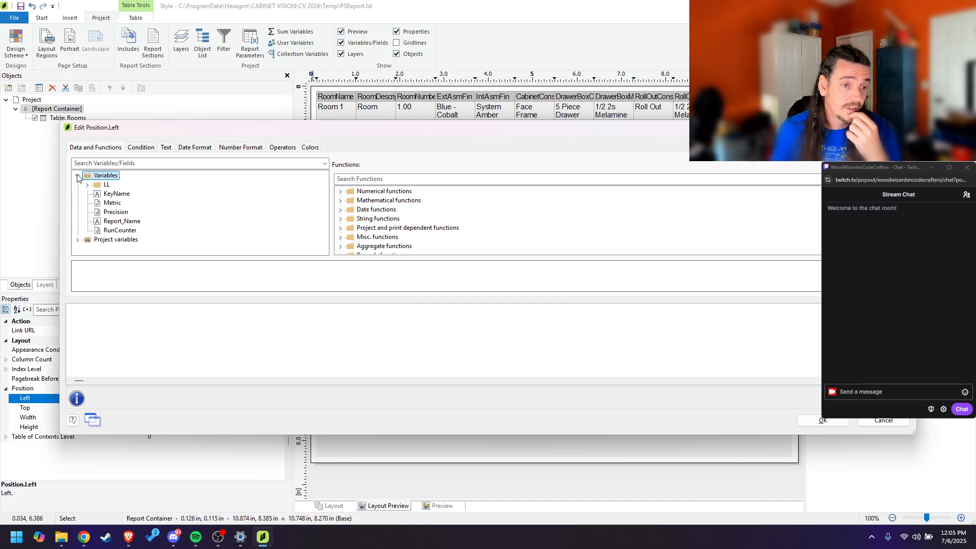
{"action": "left_click", "coordinate": [87, 185]}
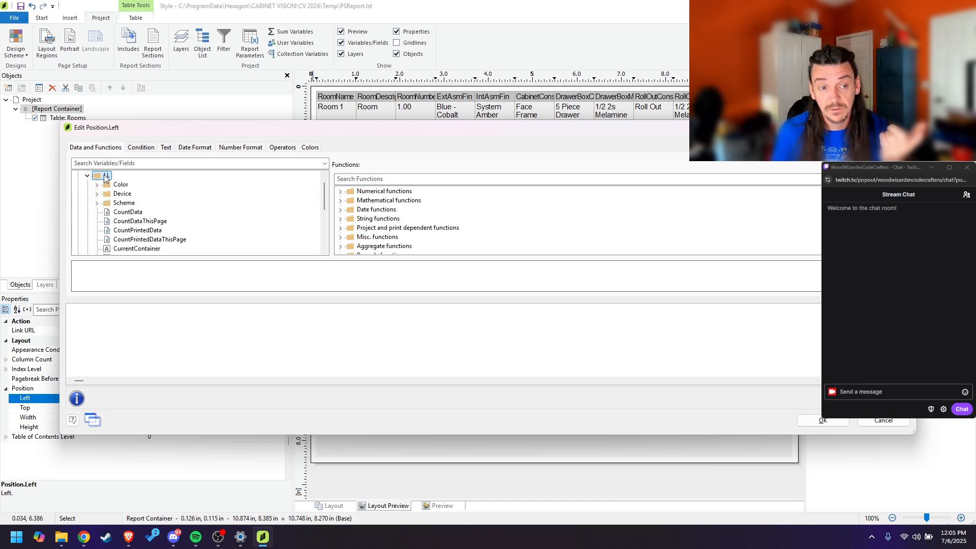
{"action": "left_click", "coordinate": [97, 194]}
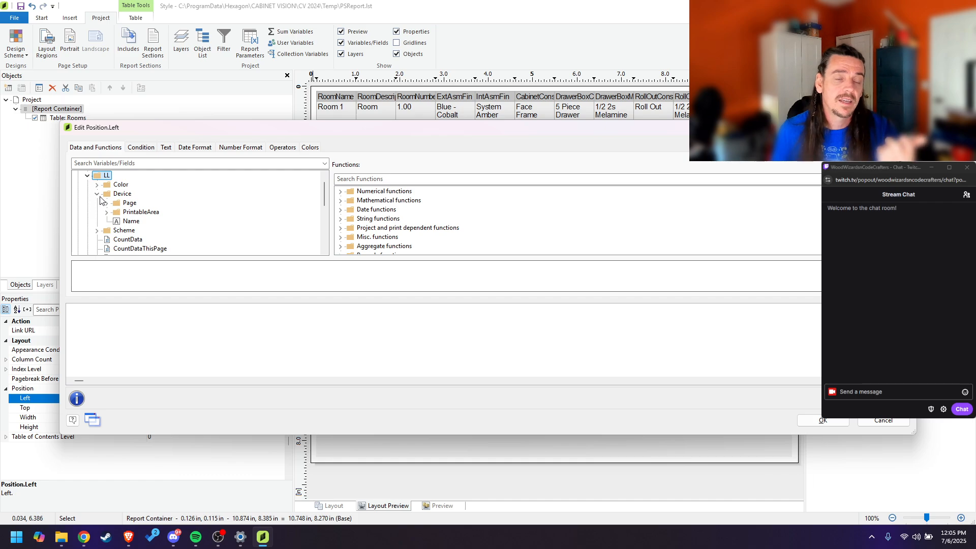
{"action": "left_click", "coordinate": [107, 202]}
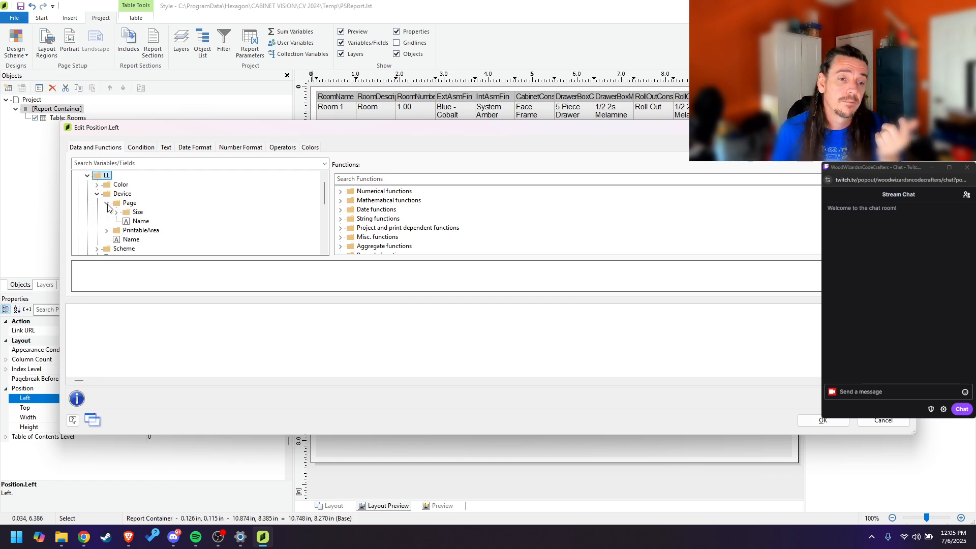
{"action": "left_click", "coordinate": [116, 212]}
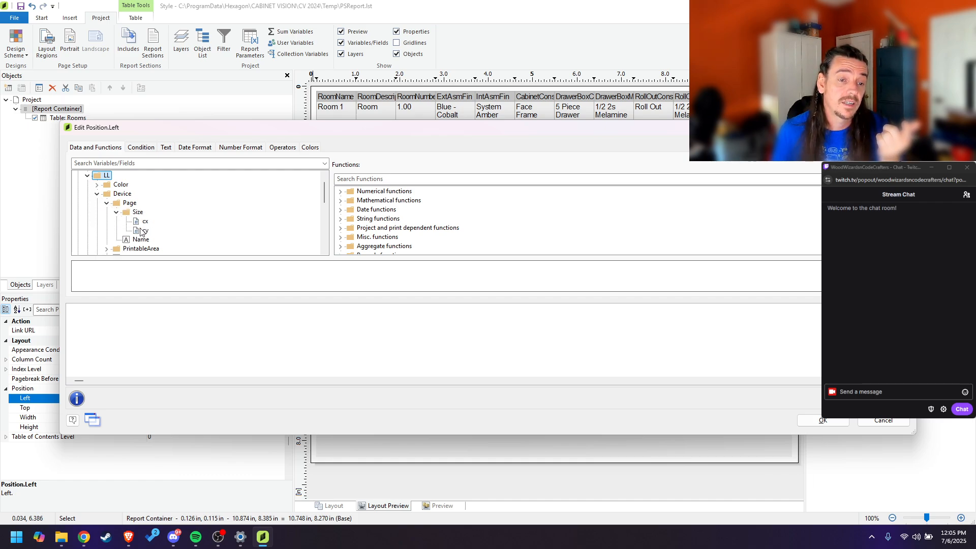
{"action": "scroll", "coordinate": [138, 218], "scroll_direction": "down", "scroll_amount": 2}
{"action": "left_click", "coordinate": [108, 193]}
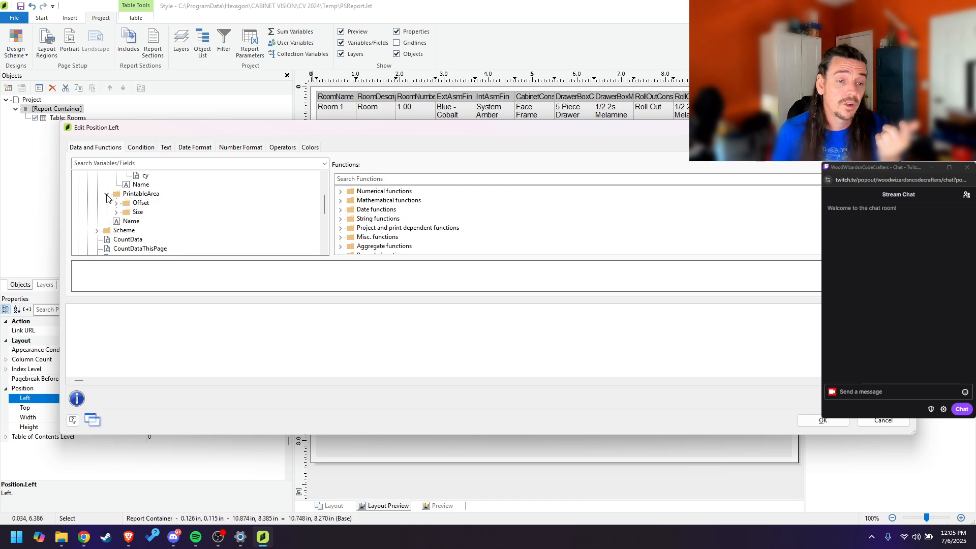
{"action": "double_click", "coordinate": [138, 202]}
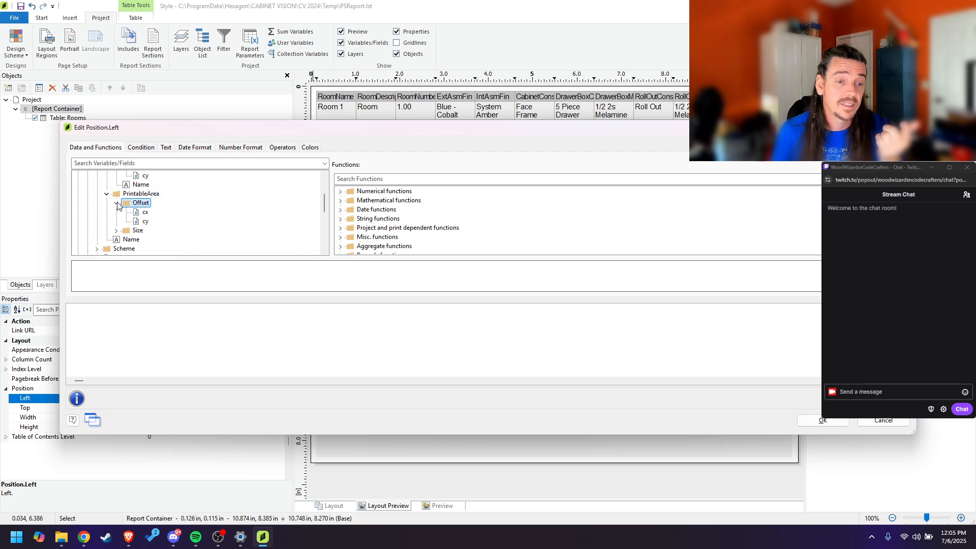
{"action": "left_click", "coordinate": [145, 214]}
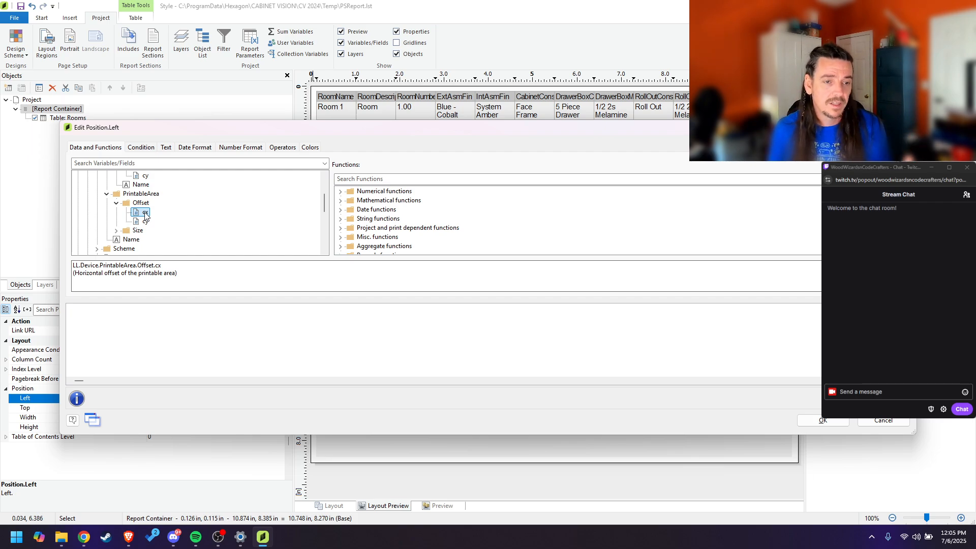
{"action": "double_click", "coordinate": [145, 213]}
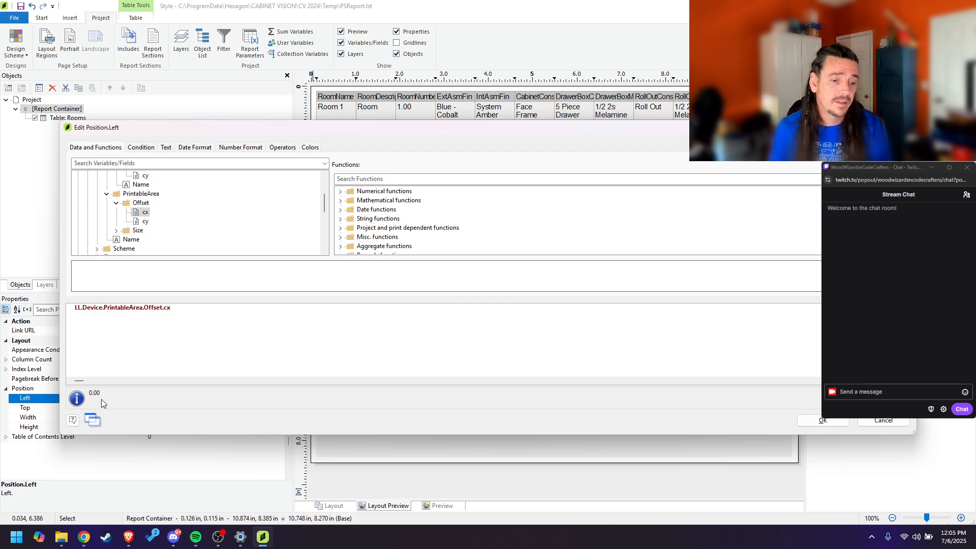
{"action": "left_click", "coordinate": [201, 304]}
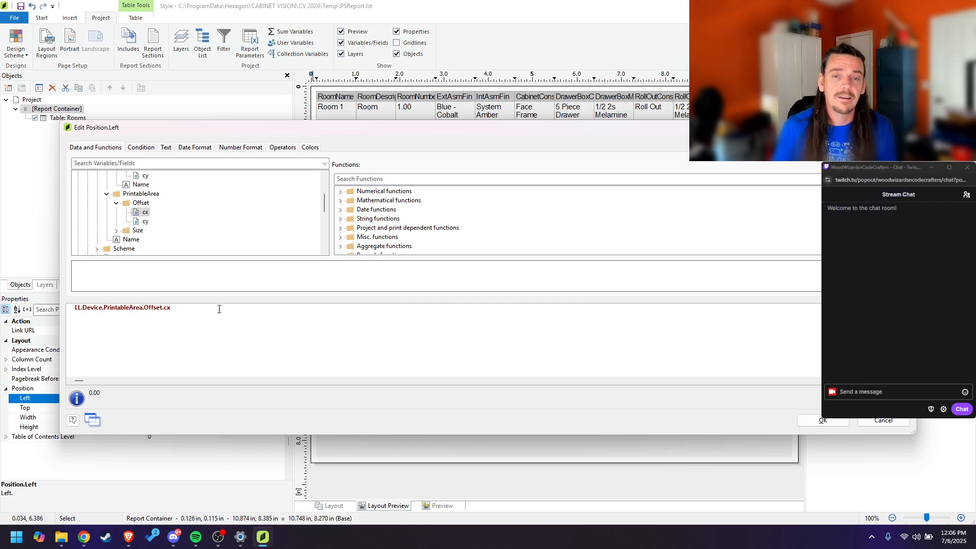
{"action": "left_click", "coordinate": [821, 420]}
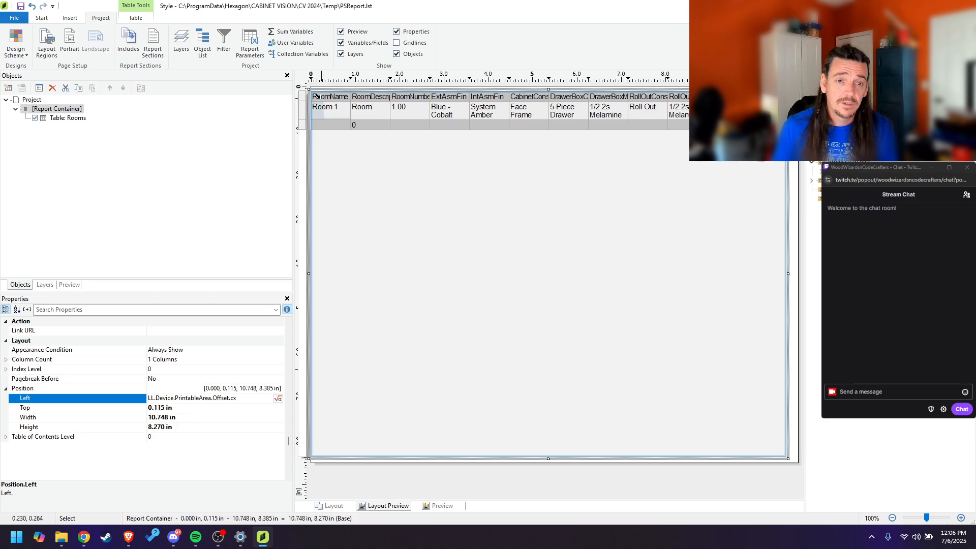
Step: Set the report container's Top position to LL.Device.PrintableArea.Offset.cy, reusing the Left formula with its ending changed
{"action": "left_click", "coordinate": [184, 409]}
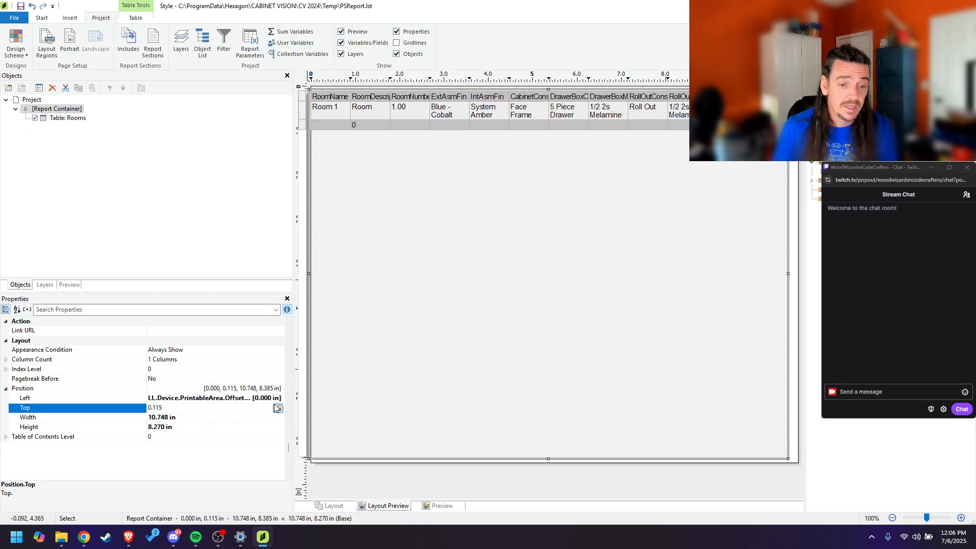
{"action": "left_click", "coordinate": [241, 399]}
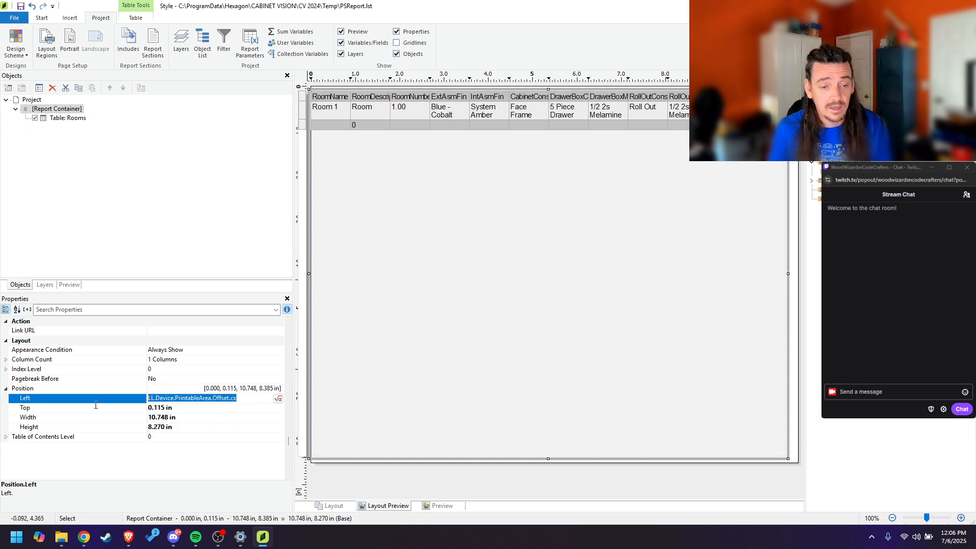
{"action": "left_click", "coordinate": [216, 407]}
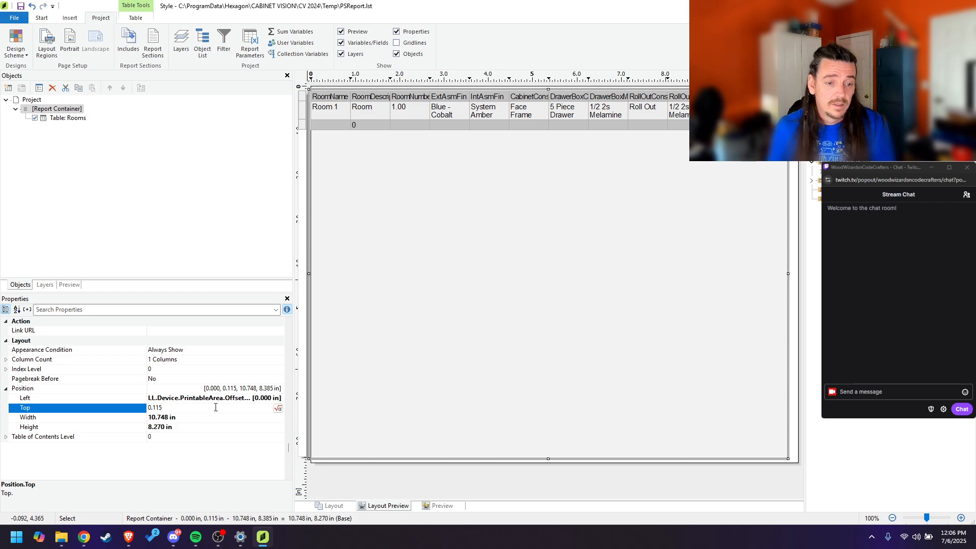
{"action": "key", "text": "ctrl+a"}
{"action": "type", "text": "LL.Device.PrintableArea.Offset.cx"}
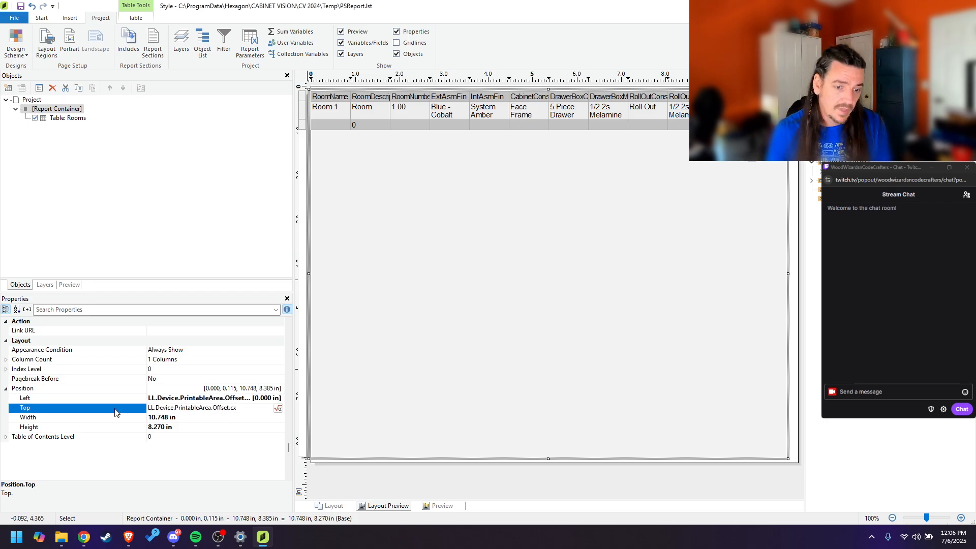
{"action": "key", "text": "BackSpace"}
{"action": "type", "text": "y"}
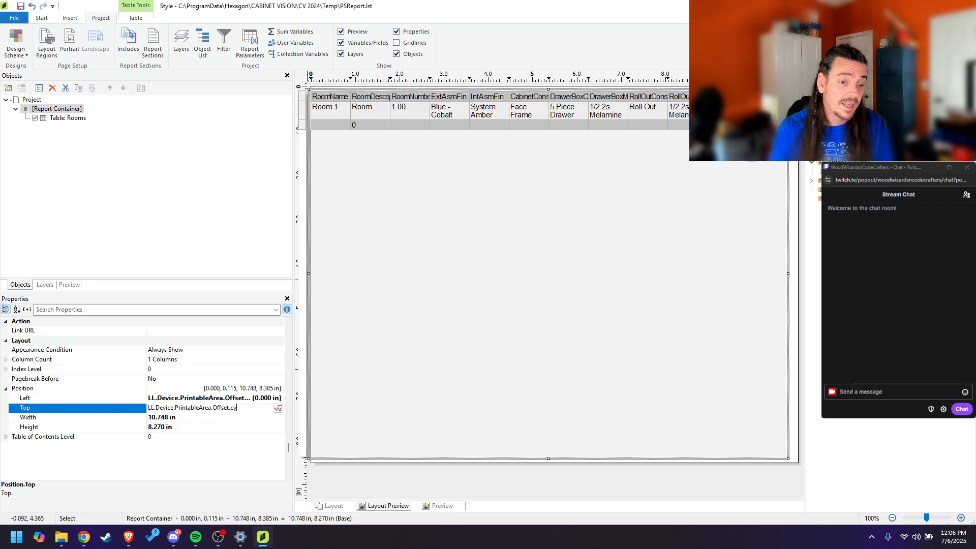
{"action": "left_click", "coordinate": [115, 409]}
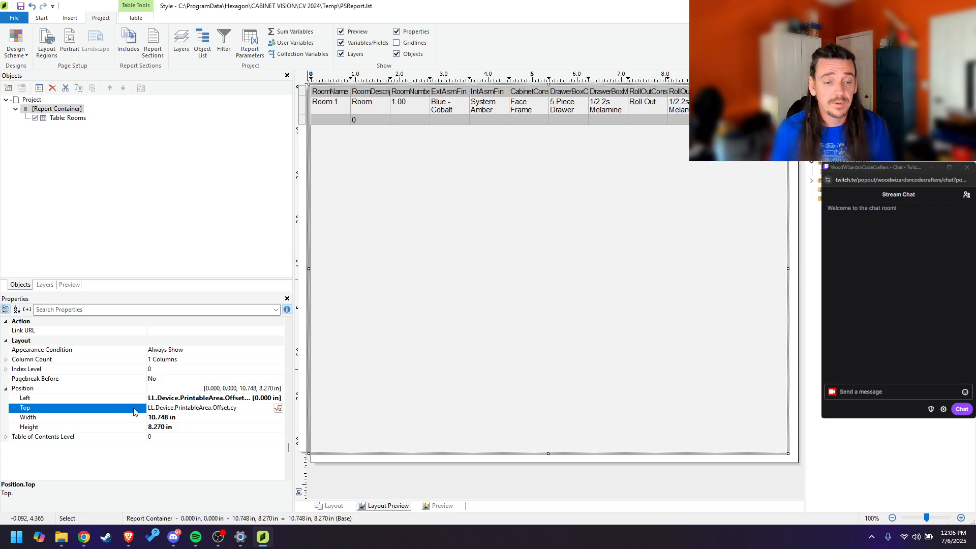
{"action": "left_click", "coordinate": [221, 401]}
{"action": "left_click", "coordinate": [213, 406]}
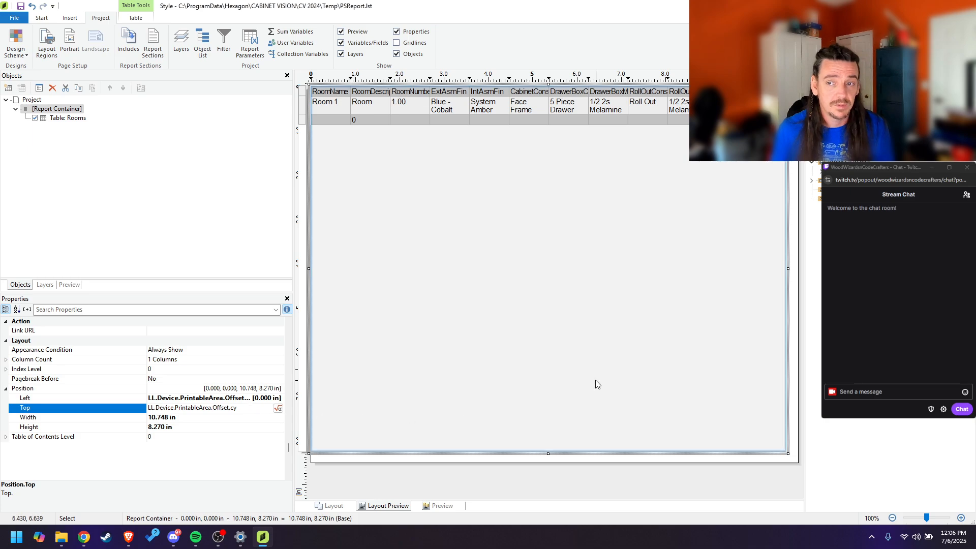
{"action": "left_click", "coordinate": [797, 439]}
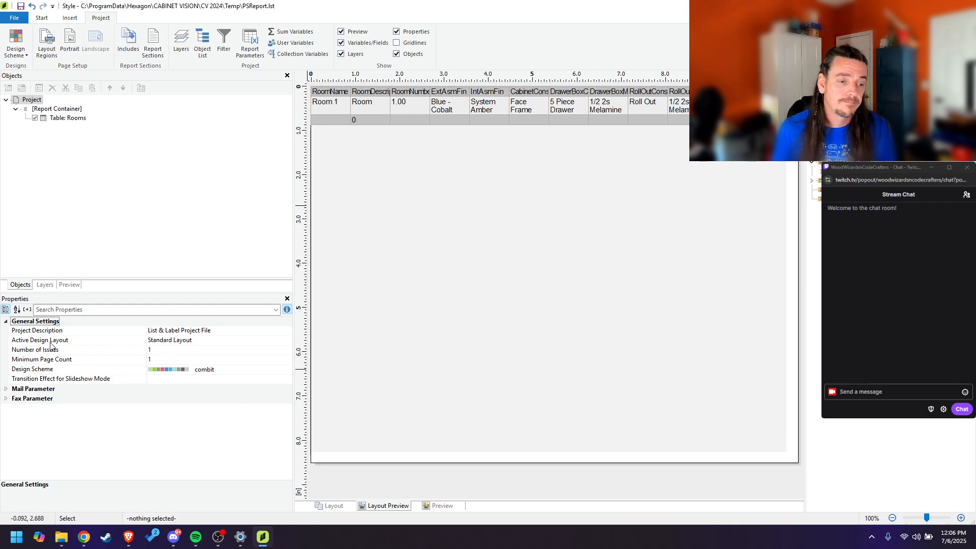
Step: Replace the report container's fixed Width with the printable area's size variable LL.Device.PrintableArea.Size.cx
{"action": "left_click", "coordinate": [414, 233]}
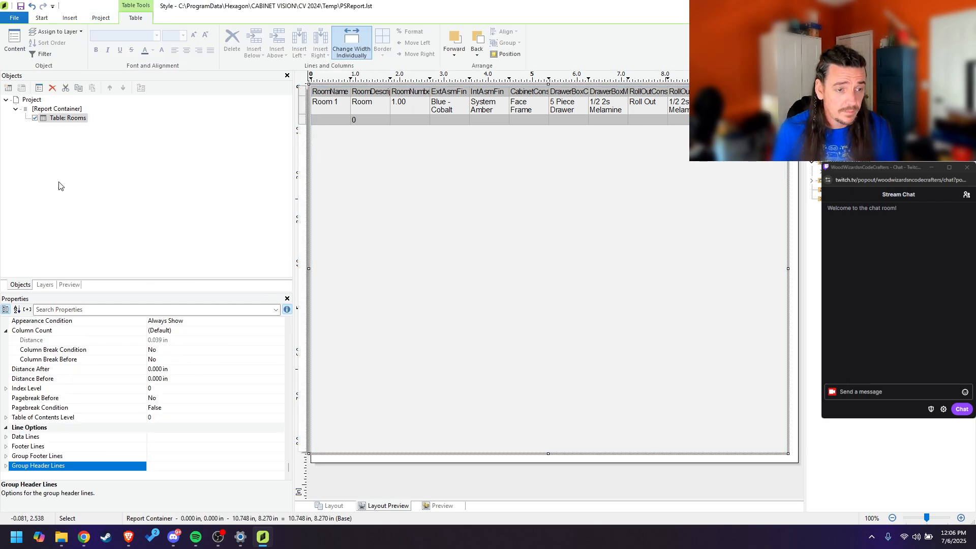
{"action": "left_click", "coordinate": [58, 109]}
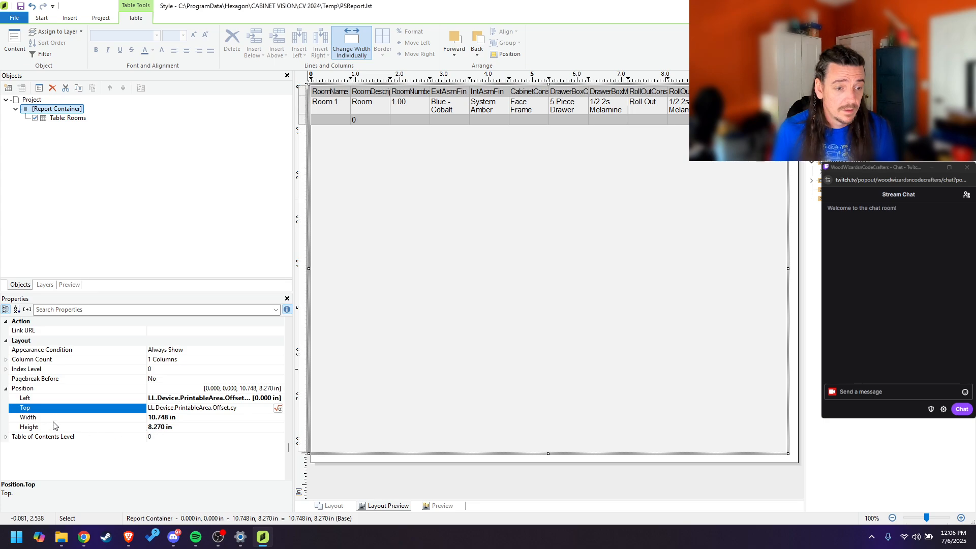
{"action": "left_click", "coordinate": [52, 418]}
{"action": "left_click", "coordinate": [278, 418]}
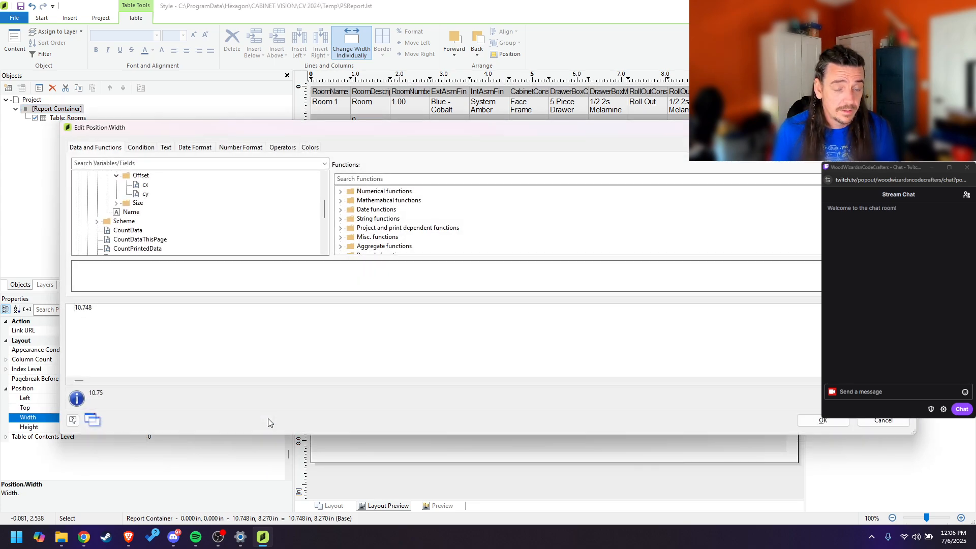
{"action": "left_click_drag", "start_coordinate": [114, 306], "coordinate": [7, 308]}
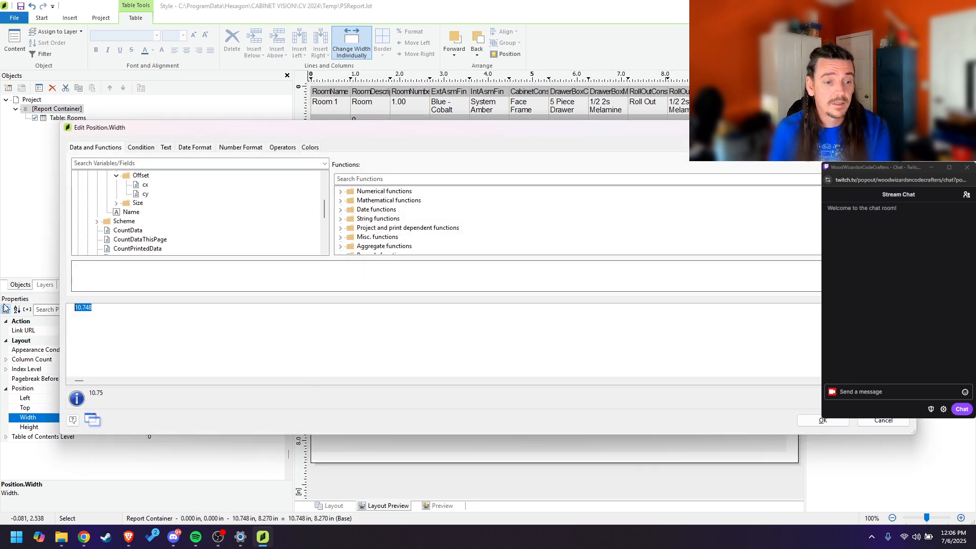
{"action": "key", "text": "BackSpace"}
{"action": "scroll", "coordinate": [129, 202], "scroll_direction": "up", "scroll_amount": 2}
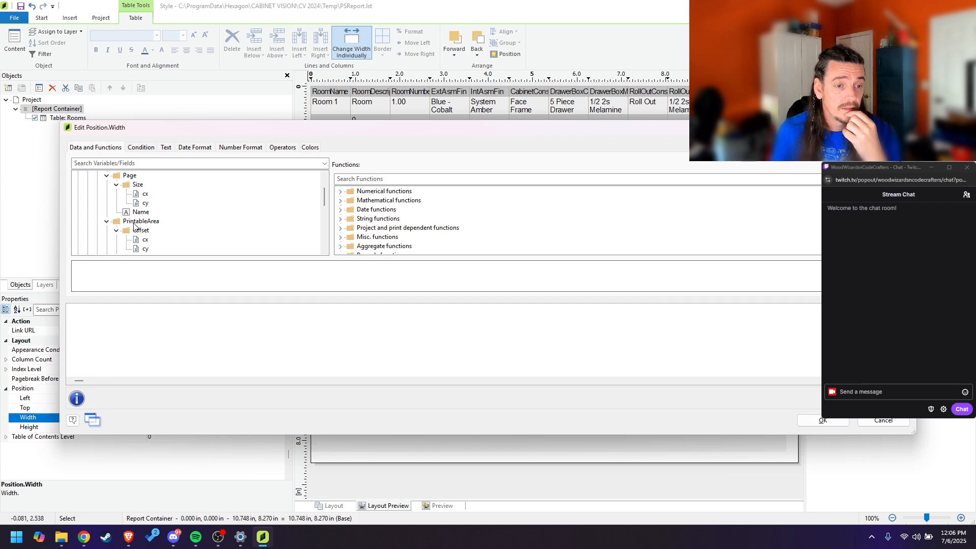
{"action": "left_click", "coordinate": [135, 221]}
{"action": "scroll", "coordinate": [134, 224], "scroll_direction": "down", "scroll_amount": 2}
{"action": "left_click", "coordinate": [116, 212]}
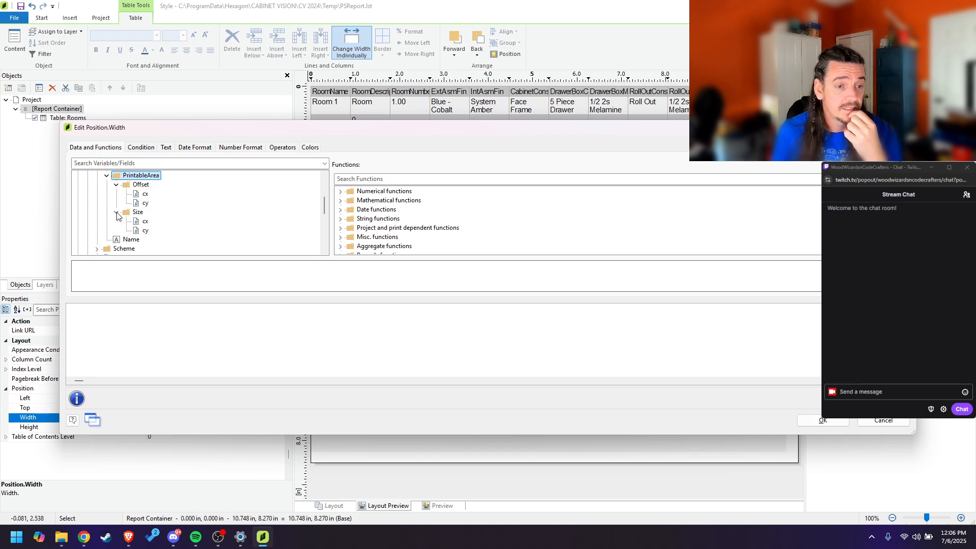
{"action": "left_click", "coordinate": [145, 222]}
{"action": "double_click", "coordinate": [145, 222]}
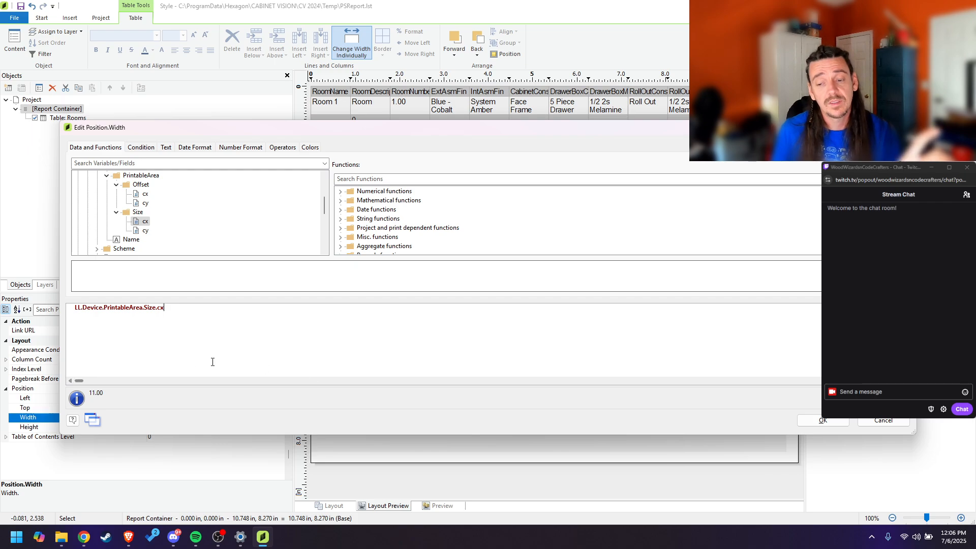
{"action": "left_click", "coordinate": [812, 423]}
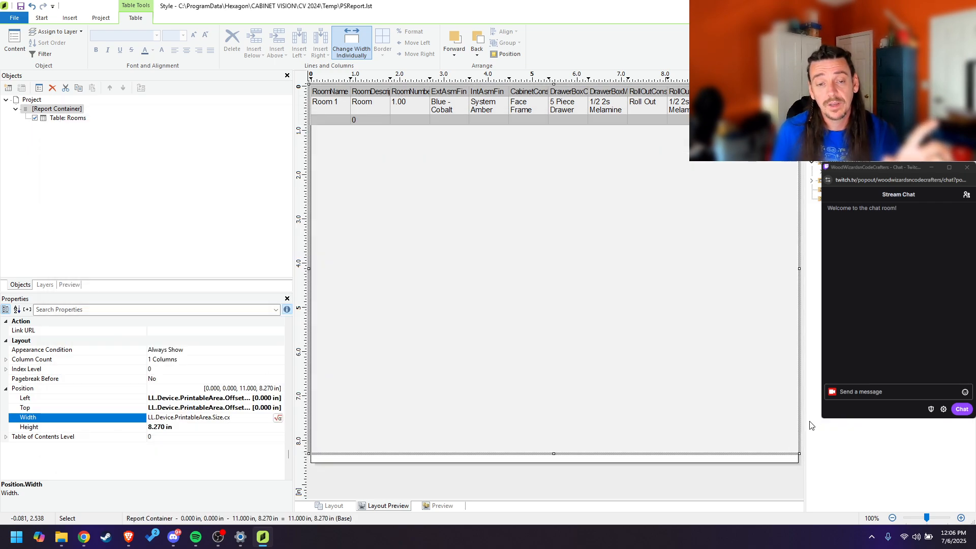
Step: Replace the report container's fixed Height with LL.Device.PrintableArea.Size.cy, removing the leftover number from the formula
{"action": "left_click", "coordinate": [186, 426]}
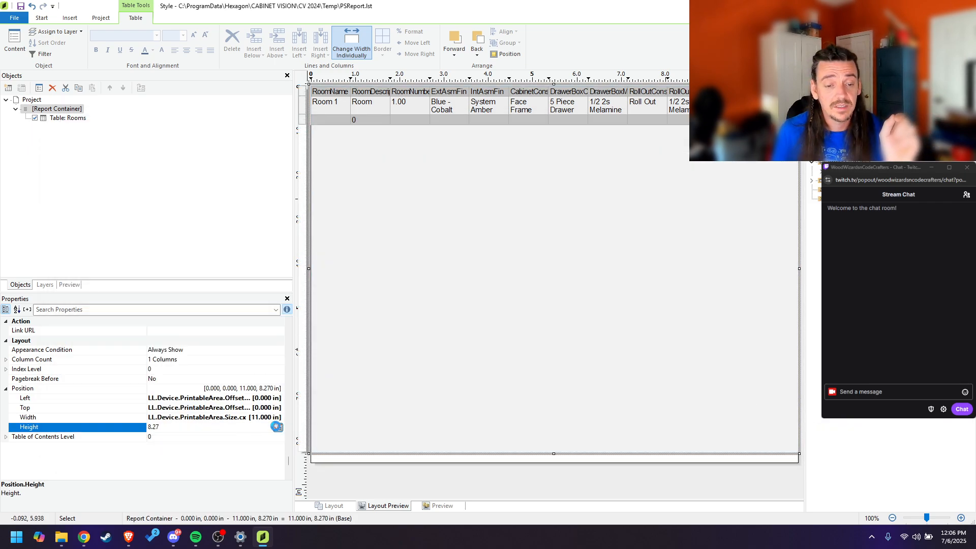
{"action": "left_click", "coordinate": [276, 427]}
{"action": "double_click", "coordinate": [145, 194]}
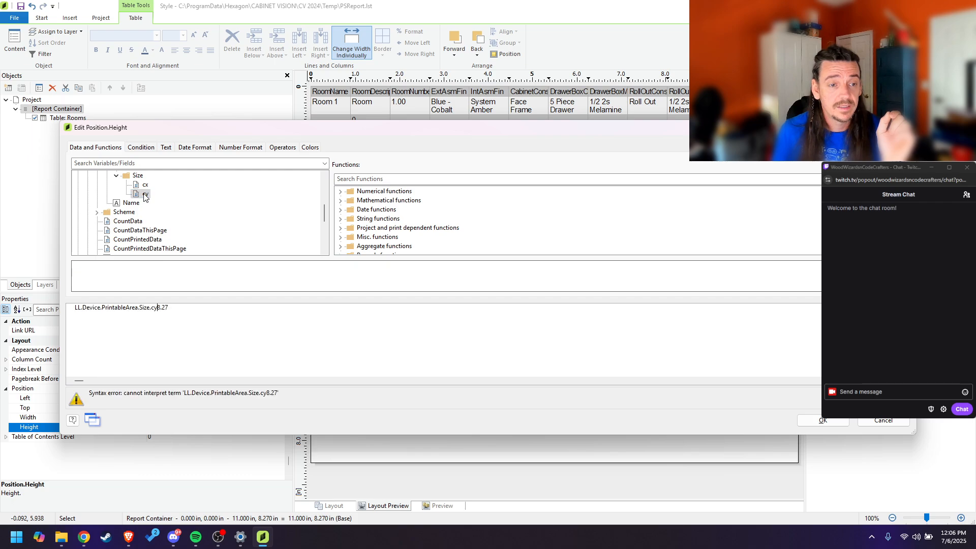
{"action": "left_click", "coordinate": [188, 310]}
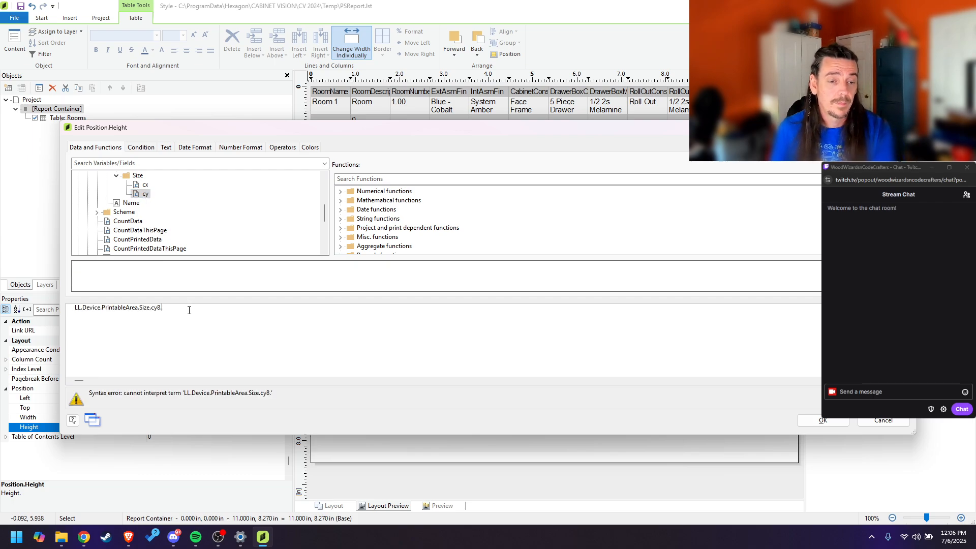
{"action": "key", "text": "BackSpace"}
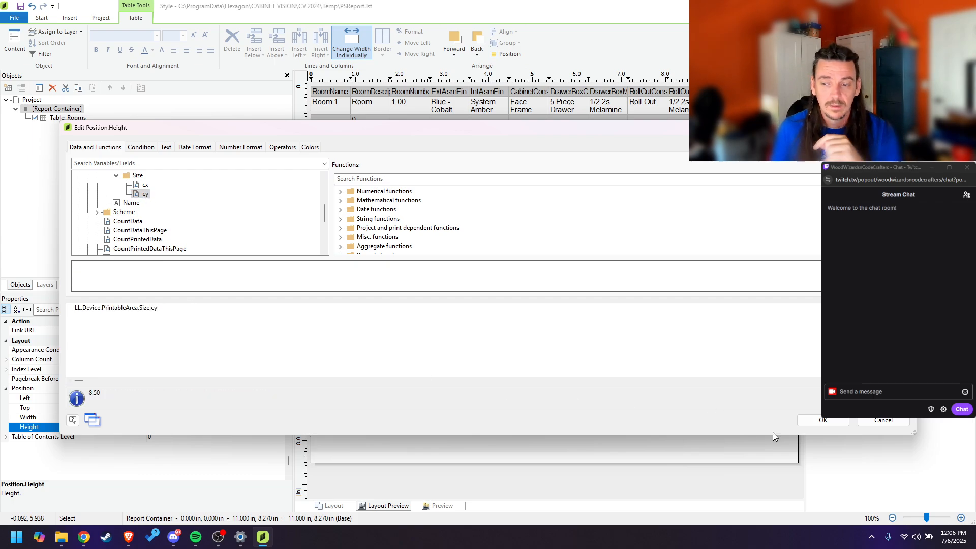
{"action": "left_click", "coordinate": [822, 420]}
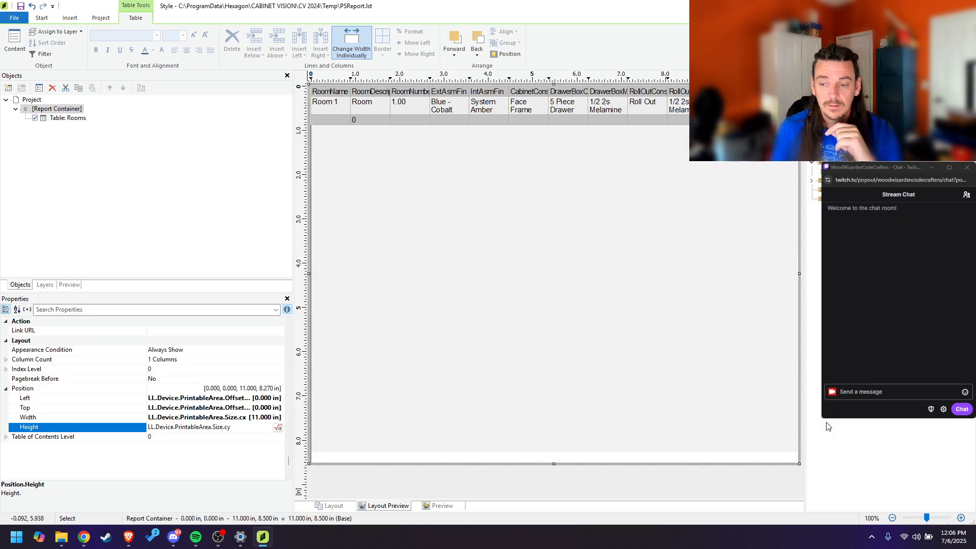
{"action": "left_click", "coordinate": [729, 486]}
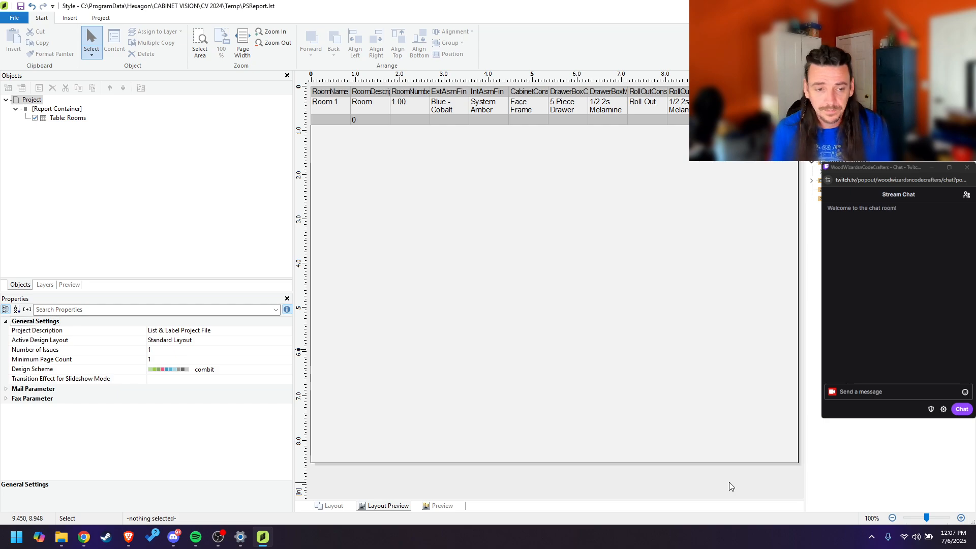
Step: Review the Rooms table's line options and the report container's position and size formulas
{"action": "left_click", "coordinate": [74, 118]}
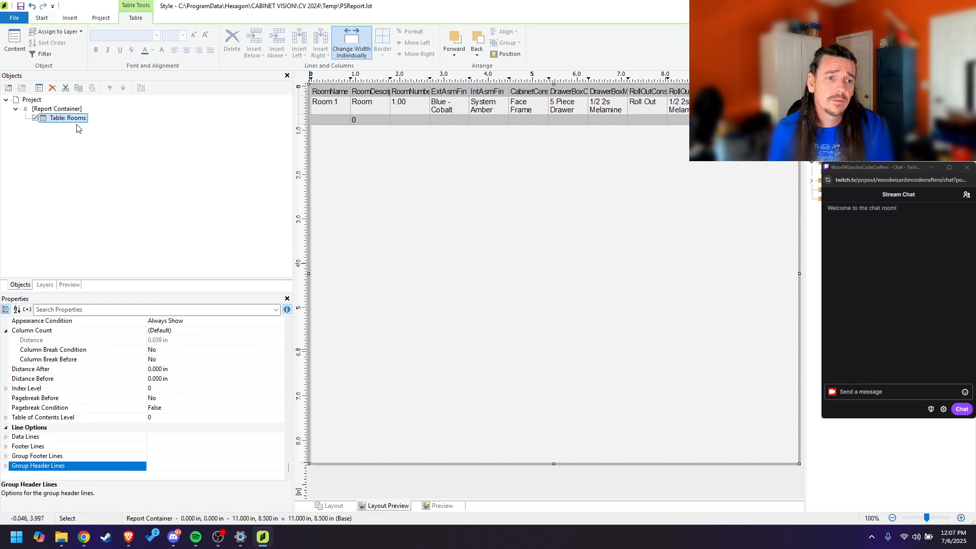
{"action": "left_click", "coordinate": [101, 437]}
{"action": "left_click", "coordinate": [58, 109]}
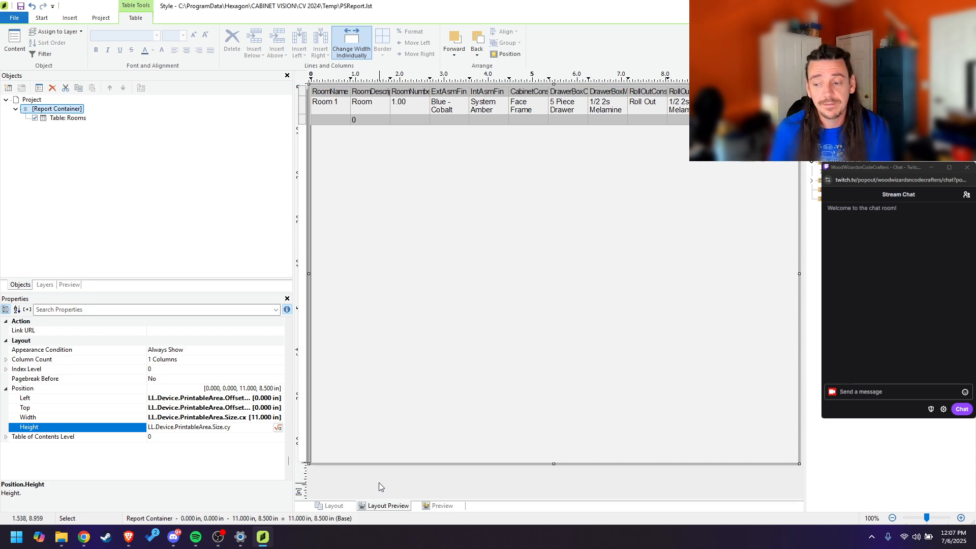
{"action": "left_click", "coordinate": [398, 472]}
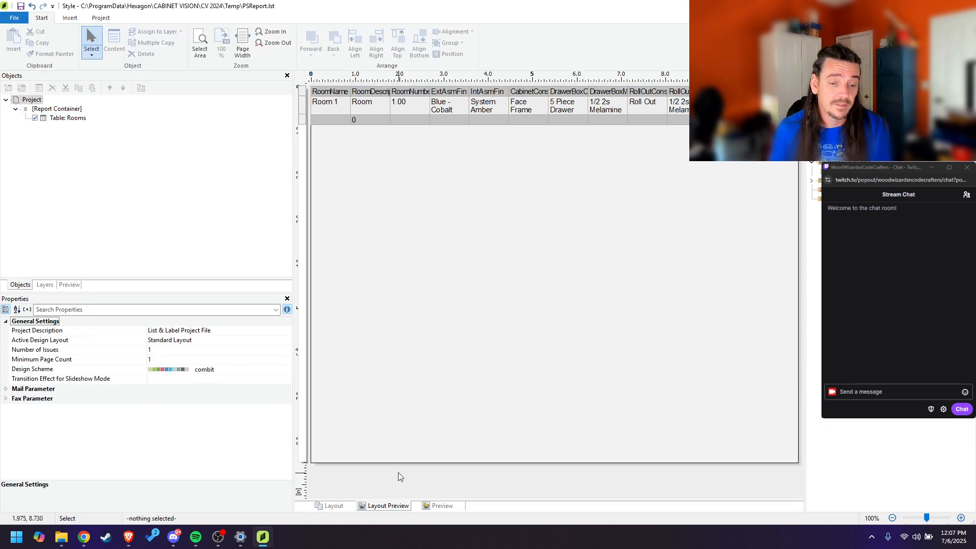
{"action": "left_click", "coordinate": [60, 109]}
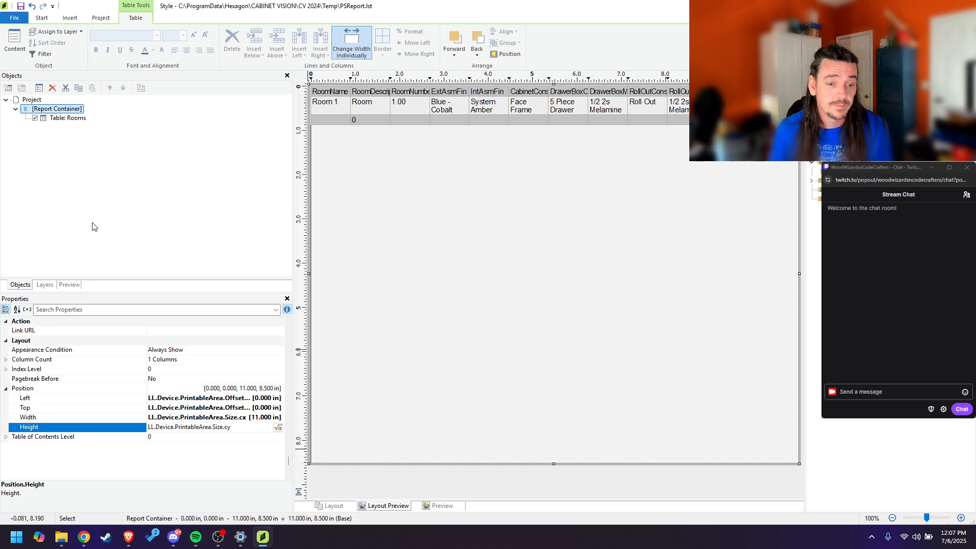
{"action": "left_click", "coordinate": [131, 399]}
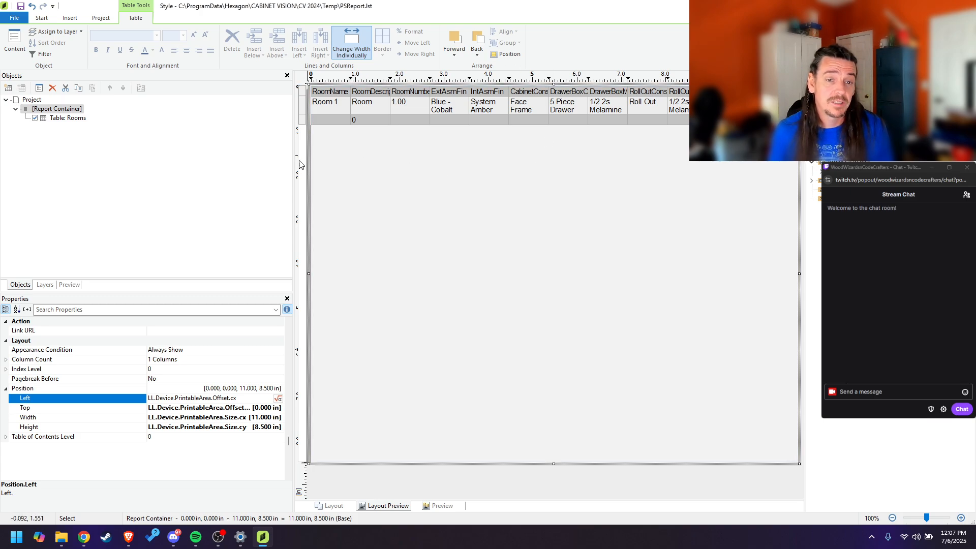
{"action": "left_click", "coordinate": [328, 483]}
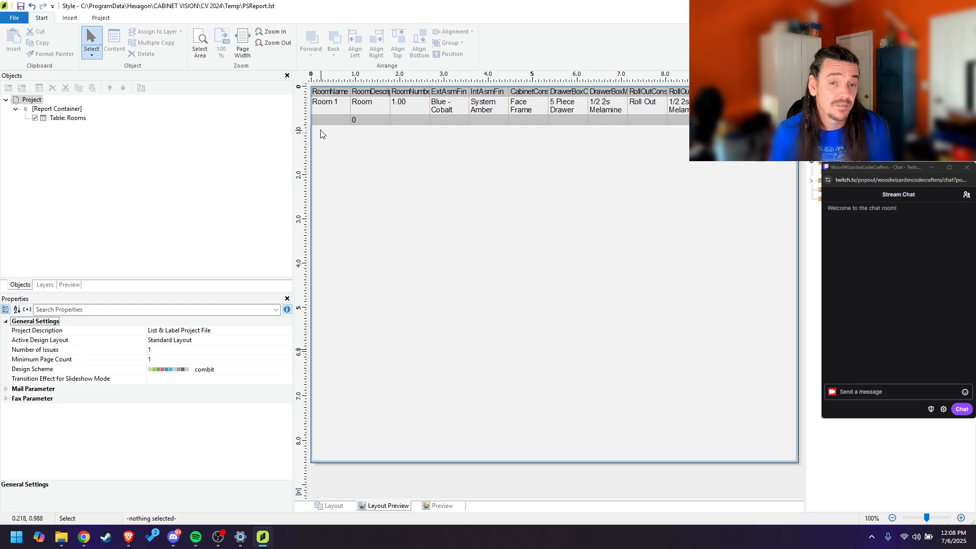
Step: Extend the report container's Top formula with an added inch, making it LL.Device.PrintableArea.Offset.cy+1
{"action": "left_click", "coordinate": [53, 109]}
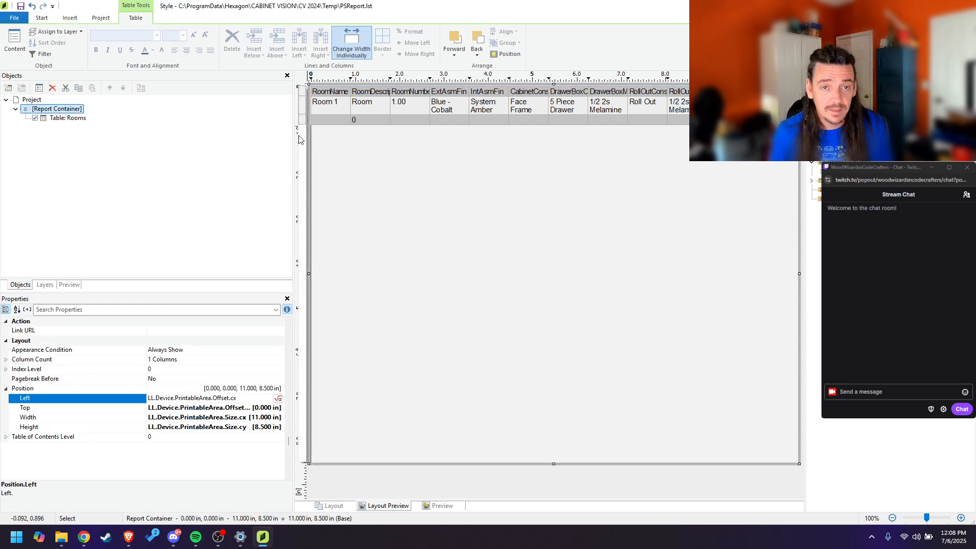
{"action": "left_click", "coordinate": [166, 409]}
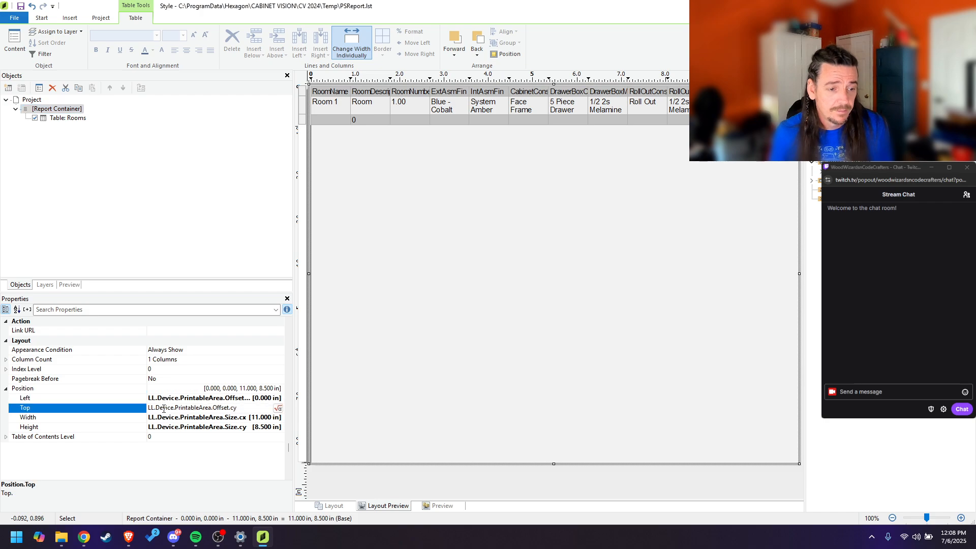
{"action": "left_click", "coordinate": [278, 409]}
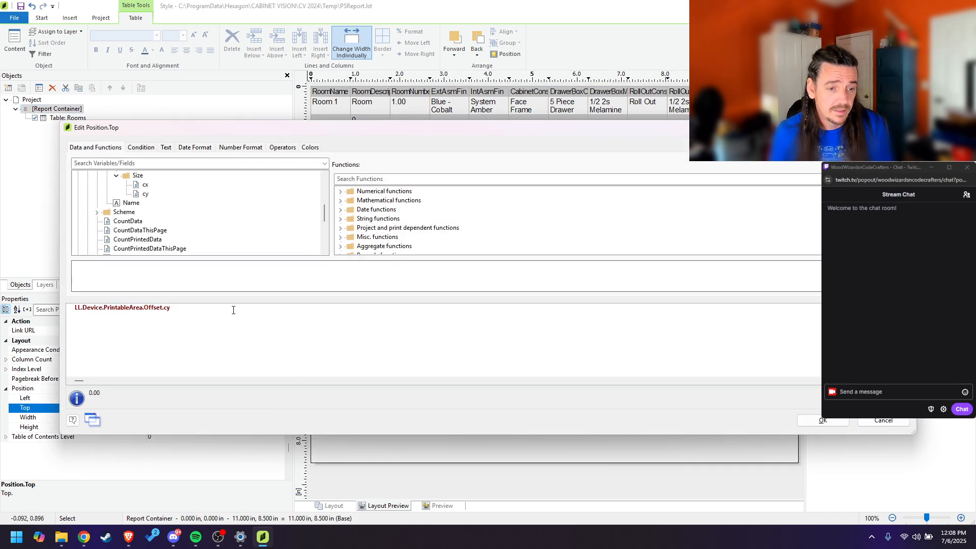
{"action": "type", "text": "-1"}
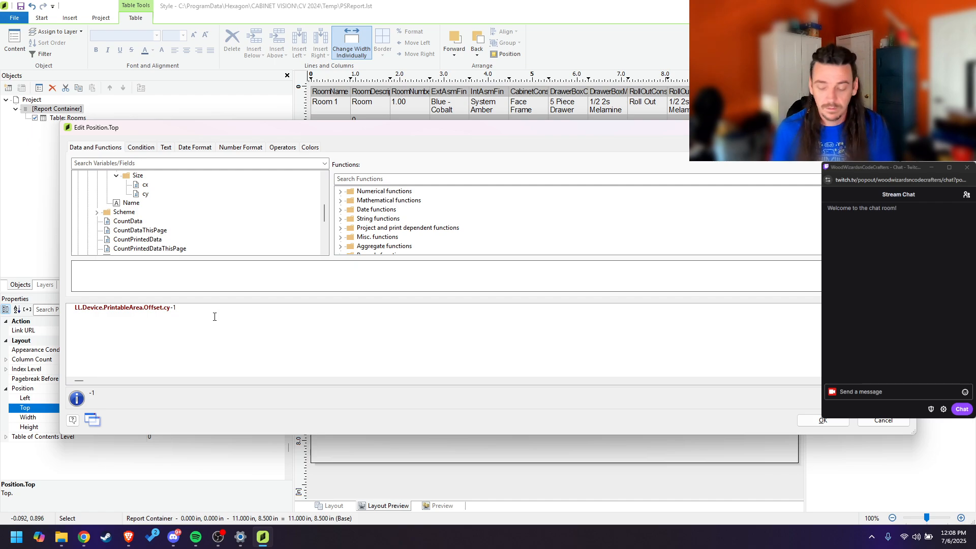
{"action": "key", "text": "BackSpace"}
{"action": "key", "text": "BackSpace"}
{"action": "type", "text": "+1"}
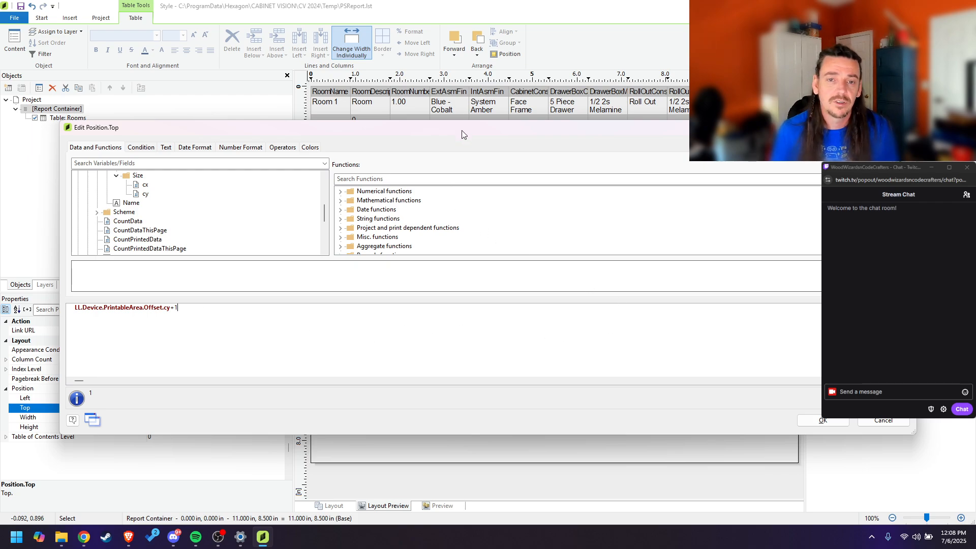
{"action": "left_click_drag", "start_coordinate": [462, 135], "coordinate": [469, 227]}
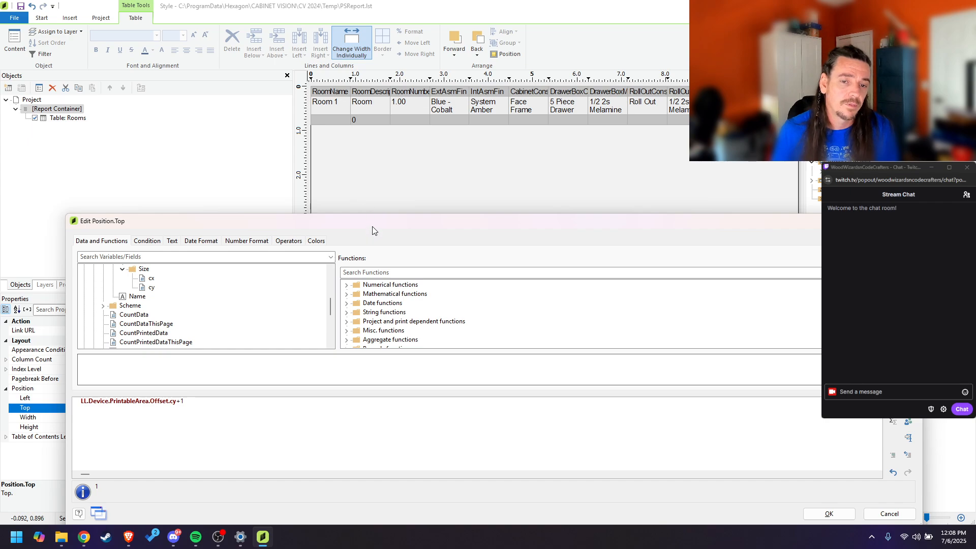
{"action": "left_click_drag", "start_coordinate": [372, 227], "coordinate": [363, 104]}
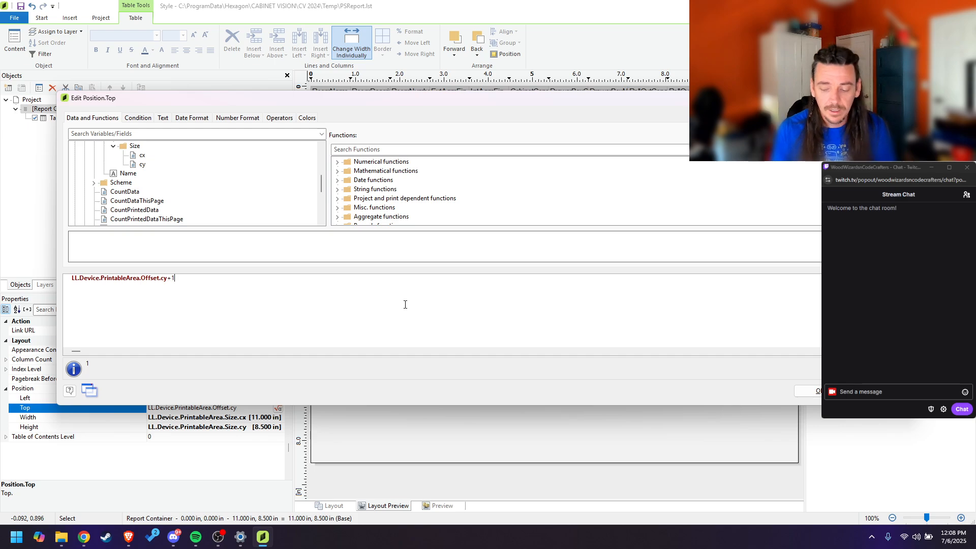
Step: Try expressing the added inch in the container's Top formula as UnitFromSCM(25400)
{"action": "key", "text": "BackSpace"}
{"action": "type", "text": "Unit"}
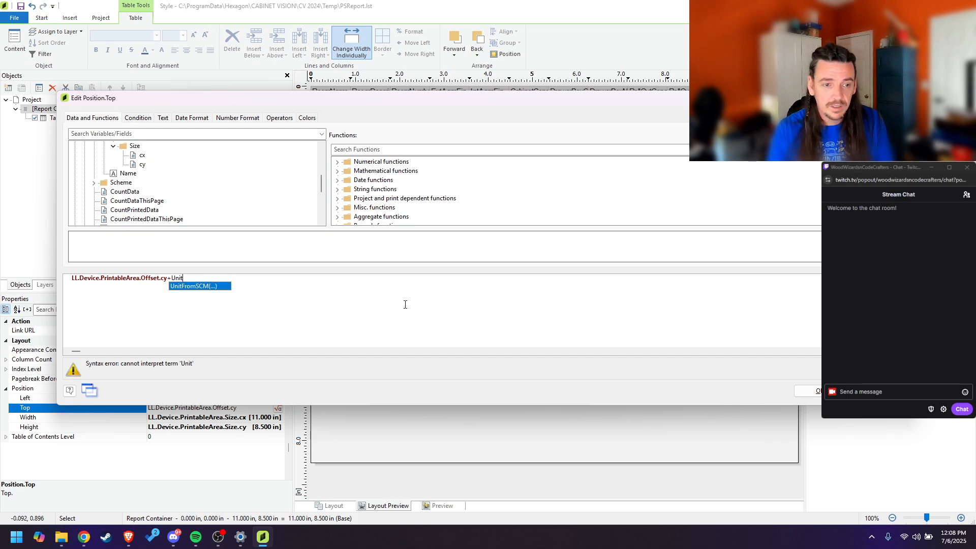
{"action": "type", "text": "FromSCM"}
{"action": "key", "text": "Return"}
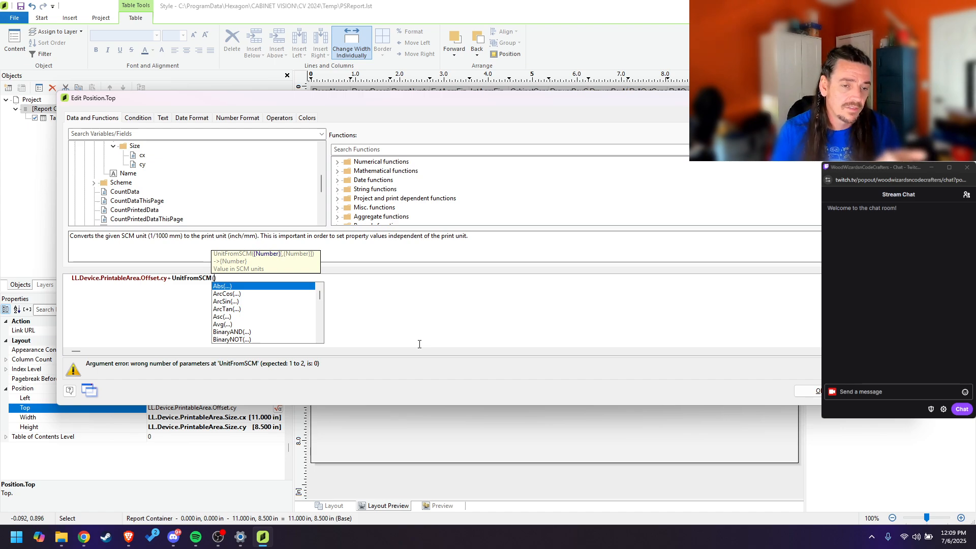
{"action": "type", "text": "25400"}
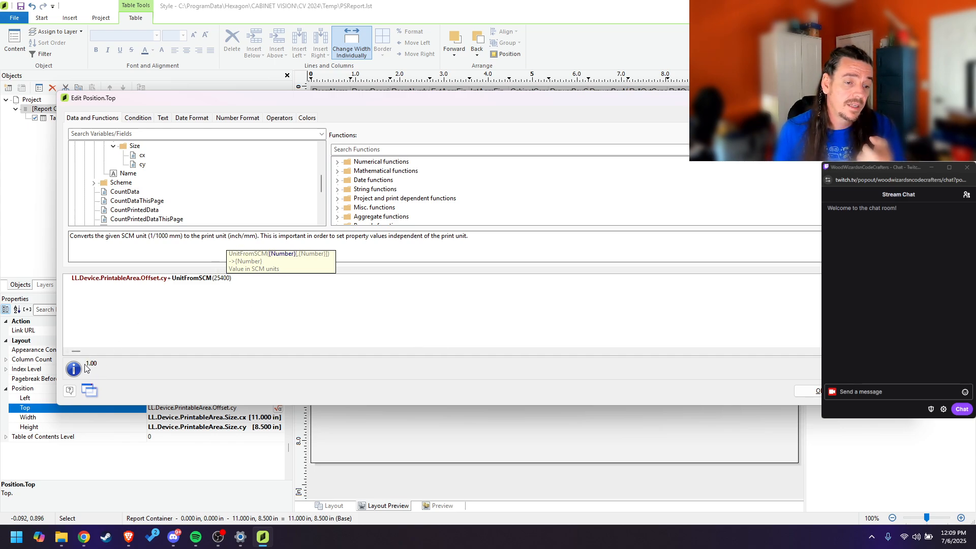
{"action": "left_click", "coordinate": [240, 280]}
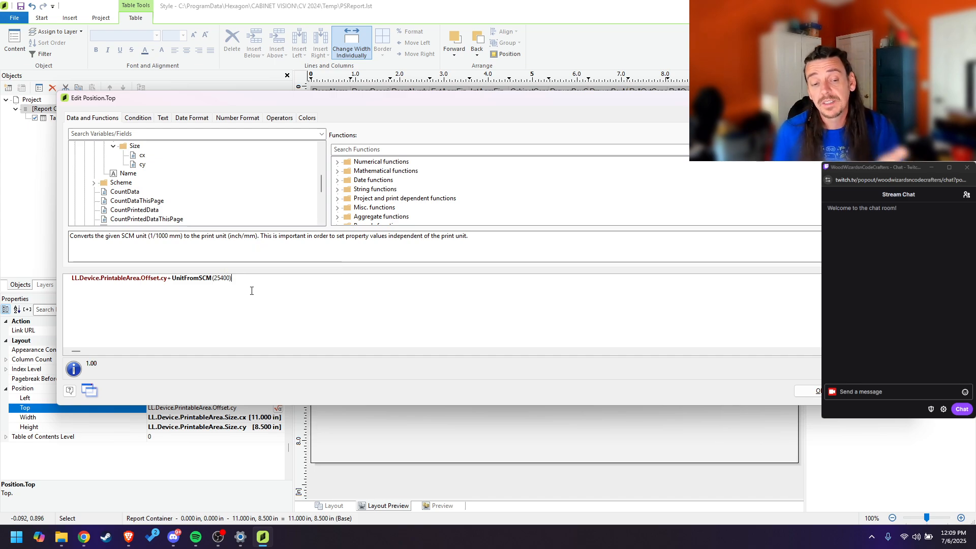
Step: Replace the UnitFromSCM(25400) term in the Top formula with a plain 1 and apply the formula
{"action": "left_click_drag", "start_coordinate": [233, 280], "coordinate": [170, 284]}
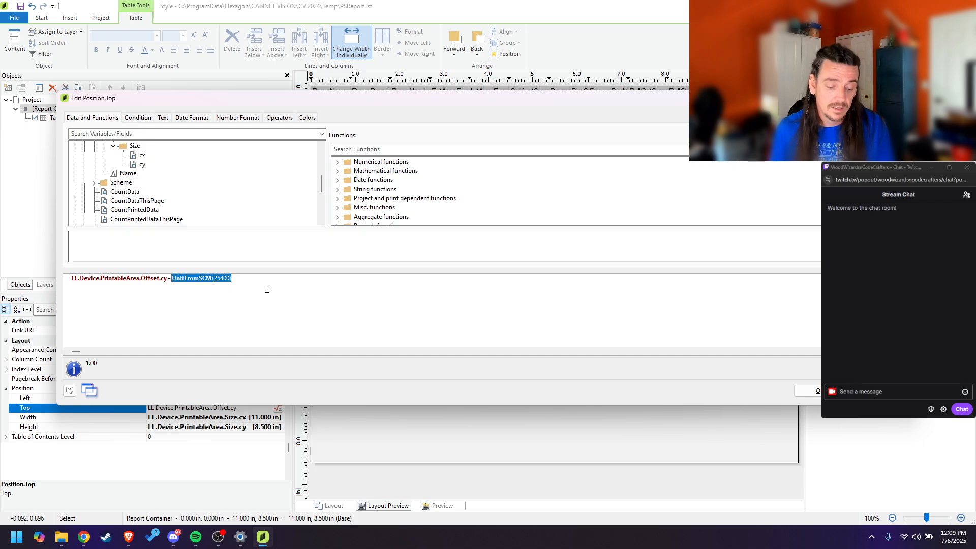
{"action": "type", "text": "1"}
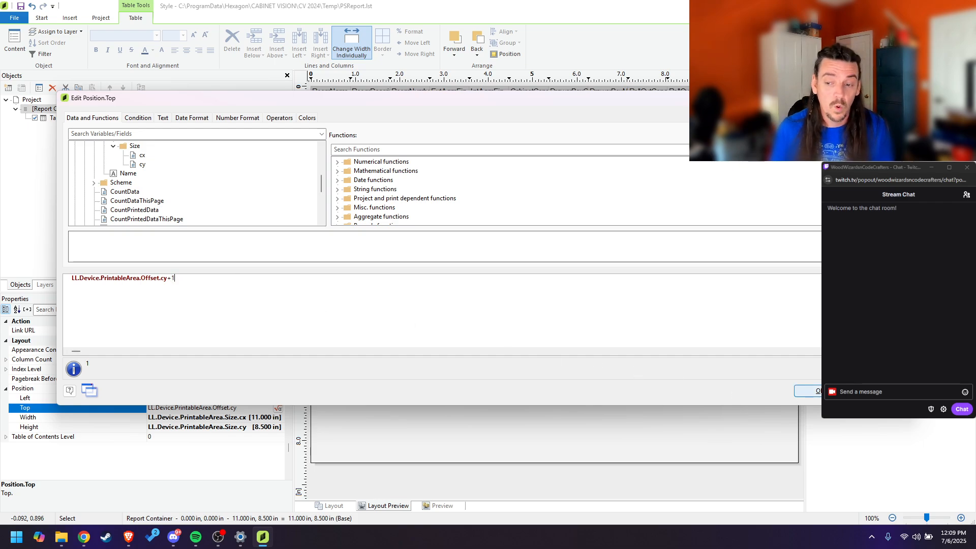
{"action": "left_click", "coordinate": [810, 391]}
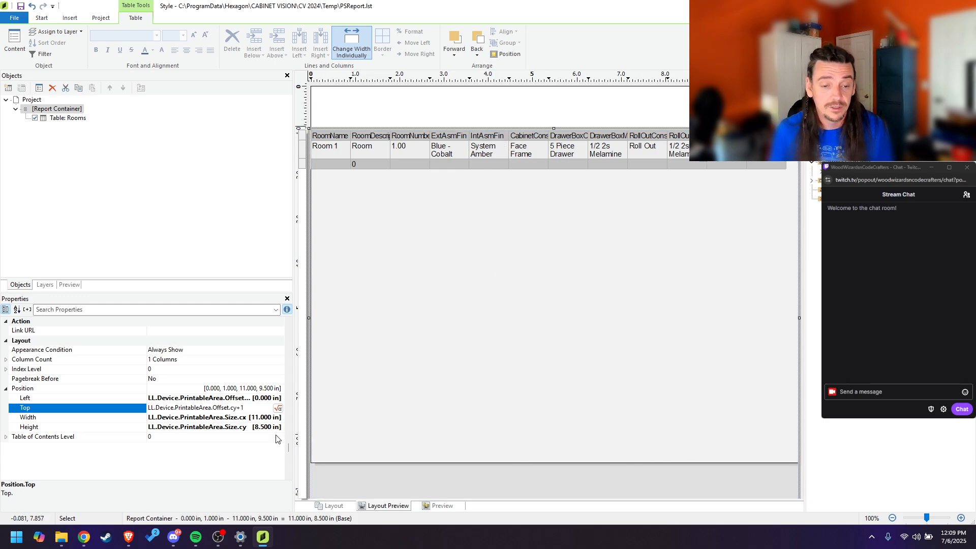
Step: Reduce the report container's Height by one inch with the formula LL.Device.PrintableArea.Size.cy-1
{"action": "left_click", "coordinate": [124, 427]}
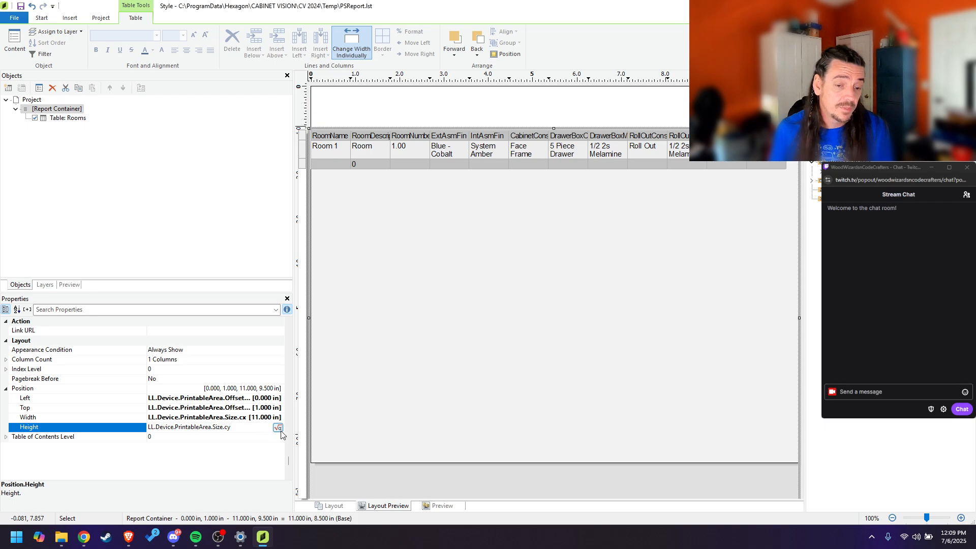
{"action": "left_click", "coordinate": [278, 427]}
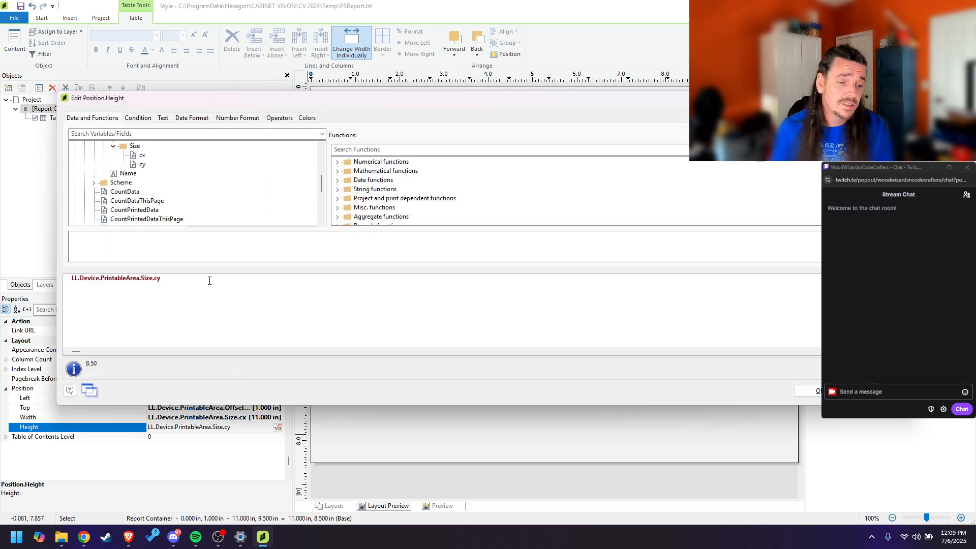
{"action": "type", "text": "-"}
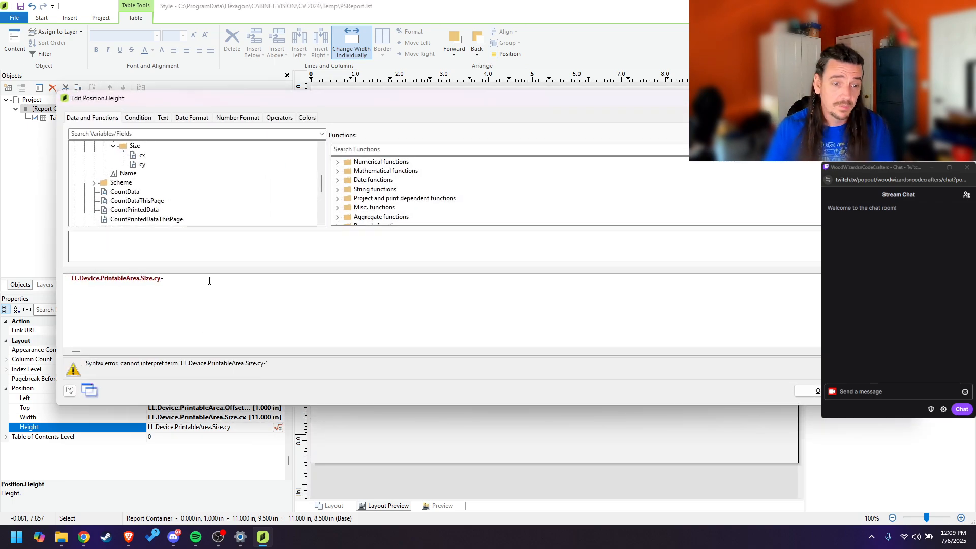
{"action": "type", "text": "1"}
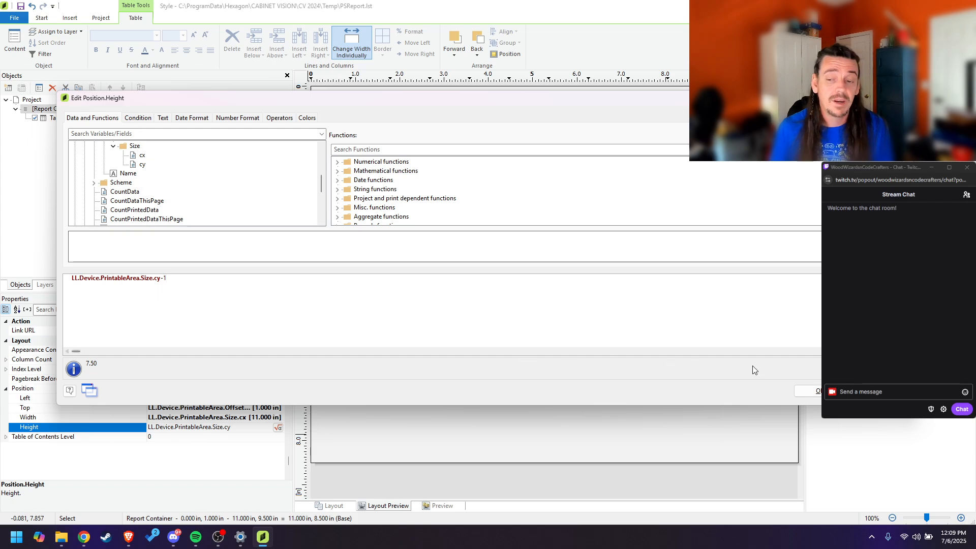
{"action": "left_click", "coordinate": [809, 391]}
{"action": "left_click", "coordinate": [438, 489]}
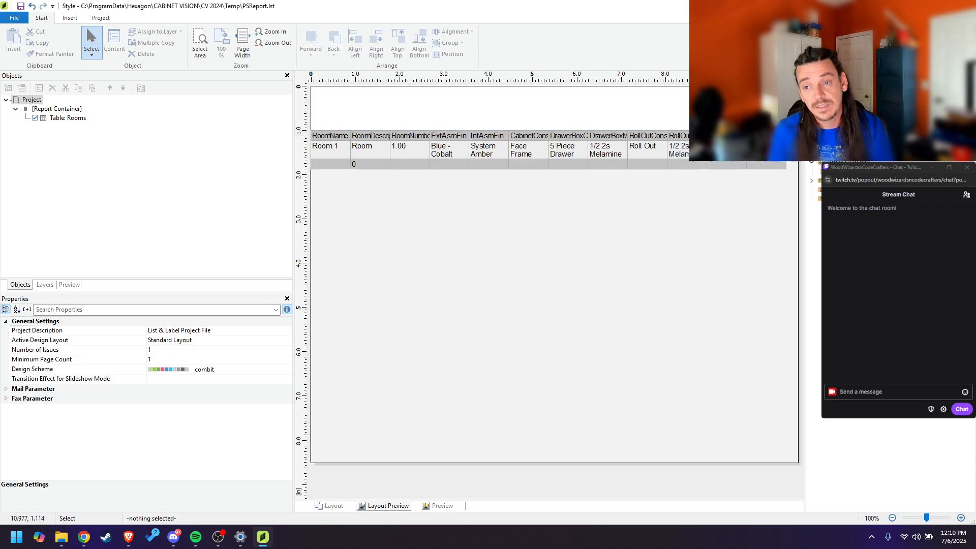
Step: Insert a text object about 11 by 1 inch across the page top above the table, containing "temp"
{"action": "left_click", "coordinate": [70, 19]}
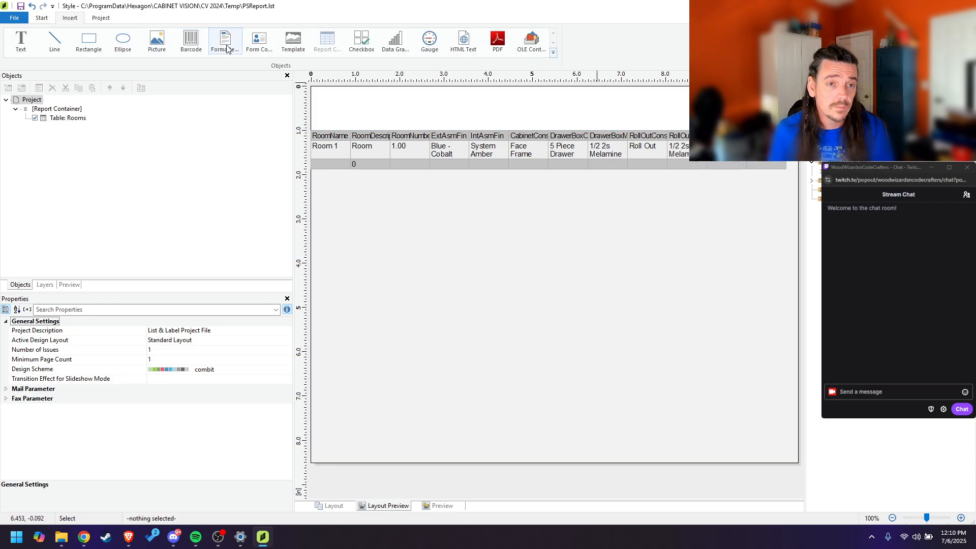
{"action": "left_click", "coordinate": [28, 45]}
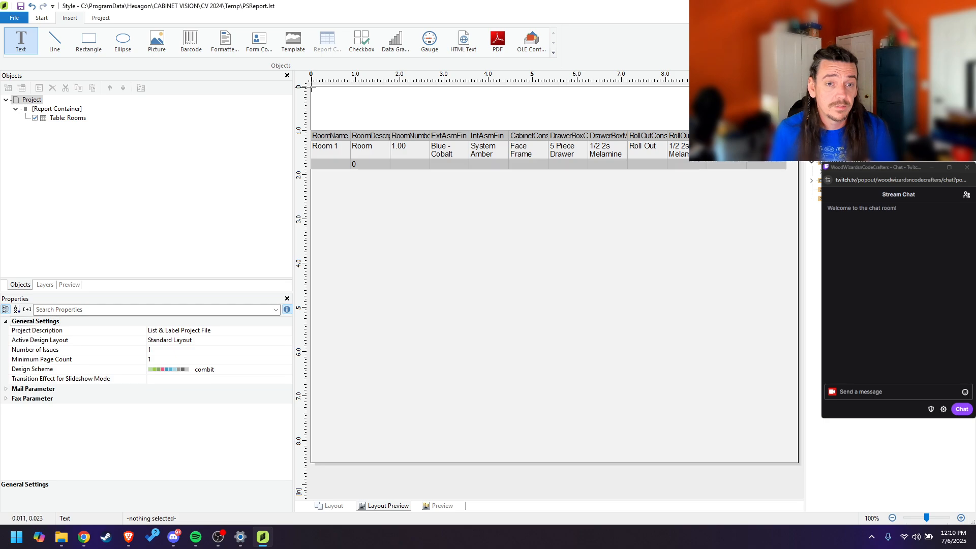
{"action": "left_click_drag", "start_coordinate": [310, 87], "coordinate": [794, 131]}
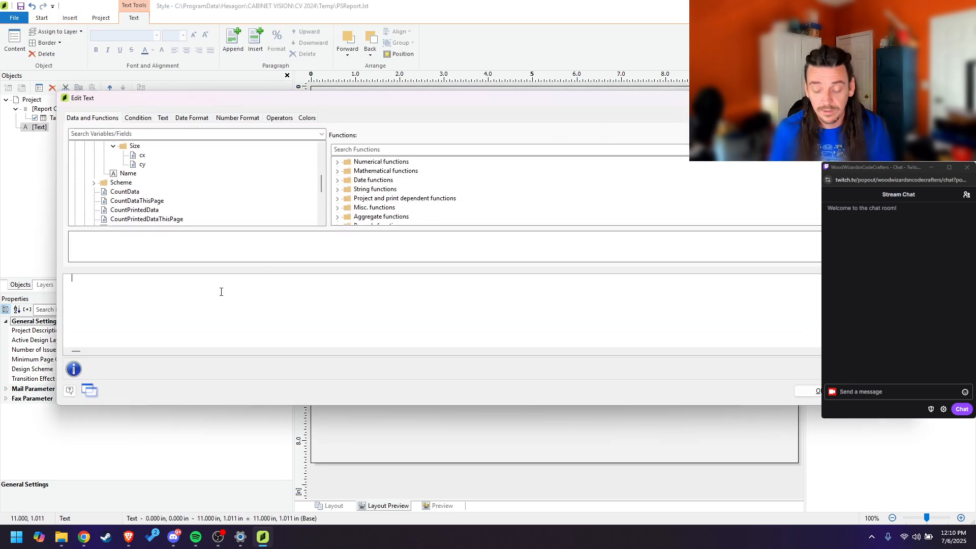
{"action": "type", "text": "\"temp\""}
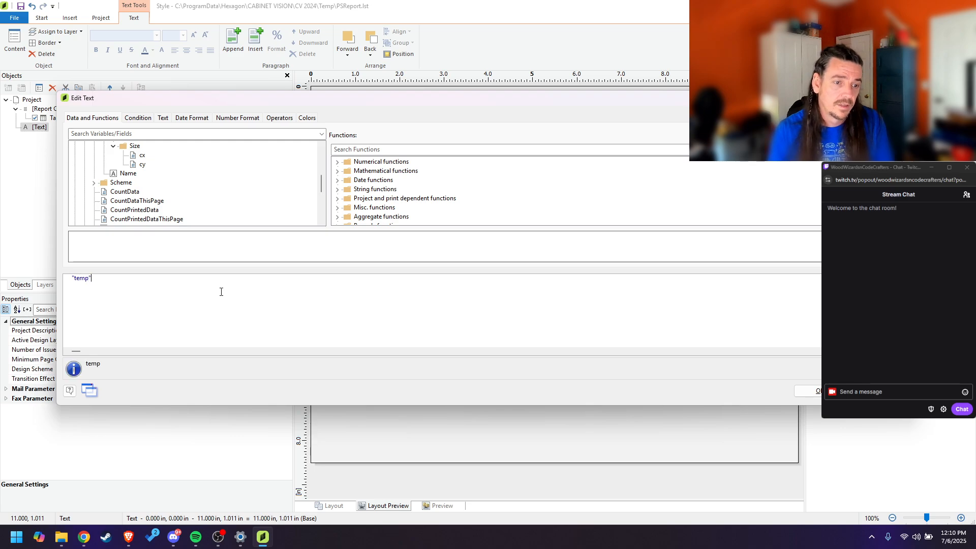
{"action": "left_click", "coordinate": [808, 390]}
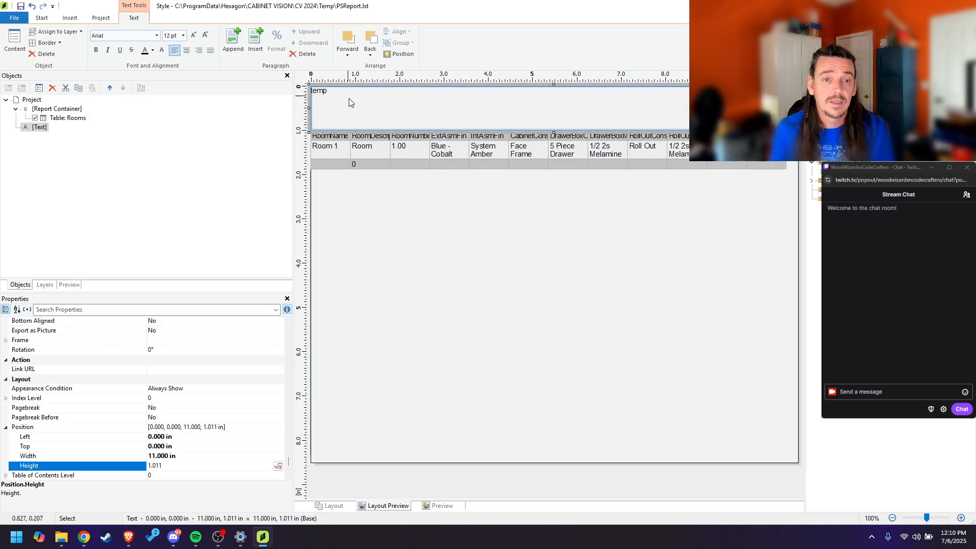
Step: Set the header text object's Left position to the formula LL.Device.PrintableArea.Offset.cx
{"action": "left_click", "coordinate": [50, 438]}
{"action": "left_click", "coordinate": [53, 447]}
{"action": "left_click", "coordinate": [51, 456]}
{"action": "left_click", "coordinate": [51, 466]}
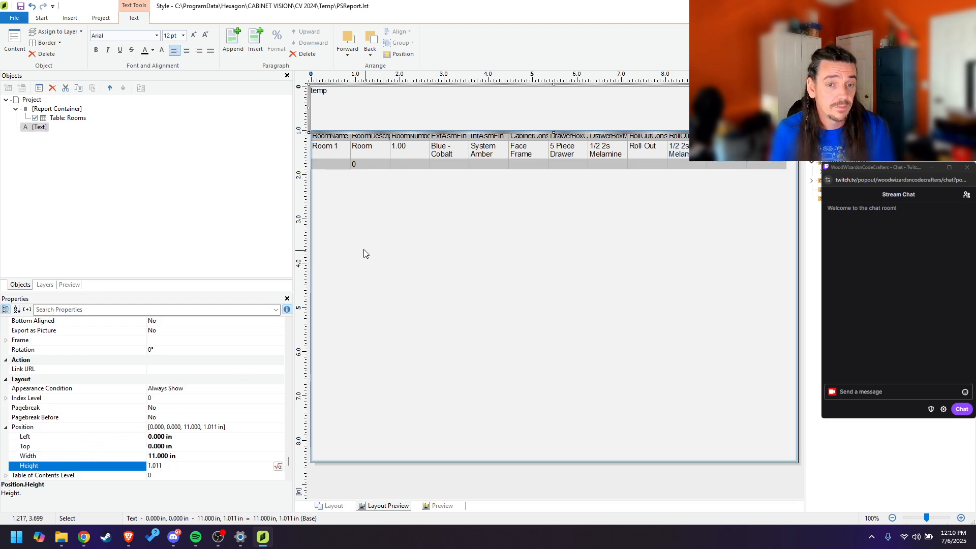
{"action": "left_click", "coordinate": [185, 437]}
{"action": "left_click", "coordinate": [278, 438]}
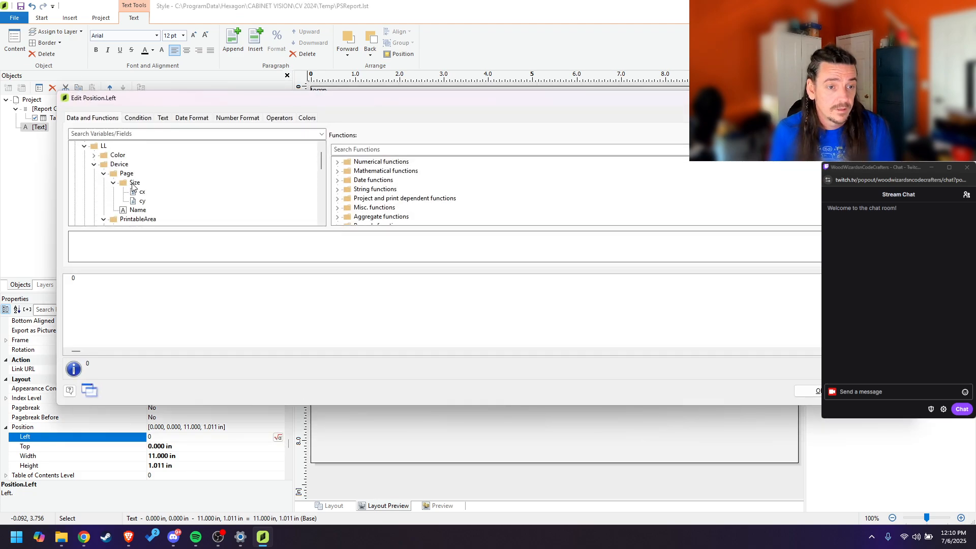
{"action": "scroll", "coordinate": [134, 186], "scroll_direction": "down", "scroll_amount": 1}
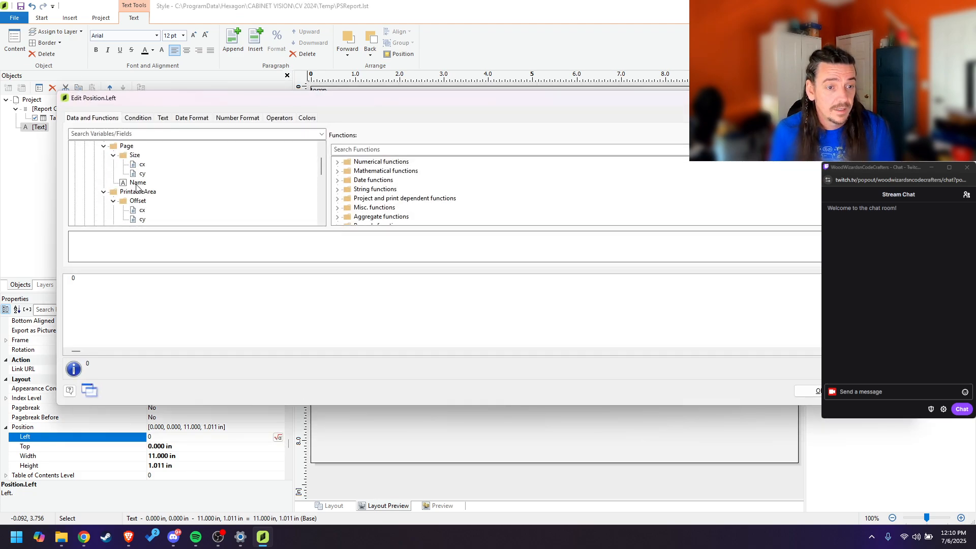
{"action": "double_click", "coordinate": [142, 210]}
{"action": "key", "text": "Delete"}
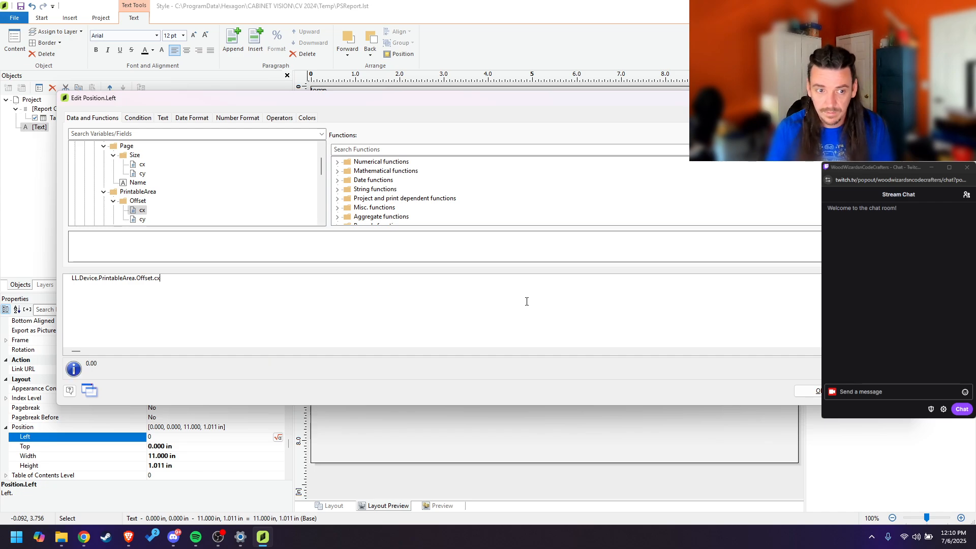
{"action": "key", "text": "ctrl+a"}
{"action": "key", "text": "ctrl+c"}
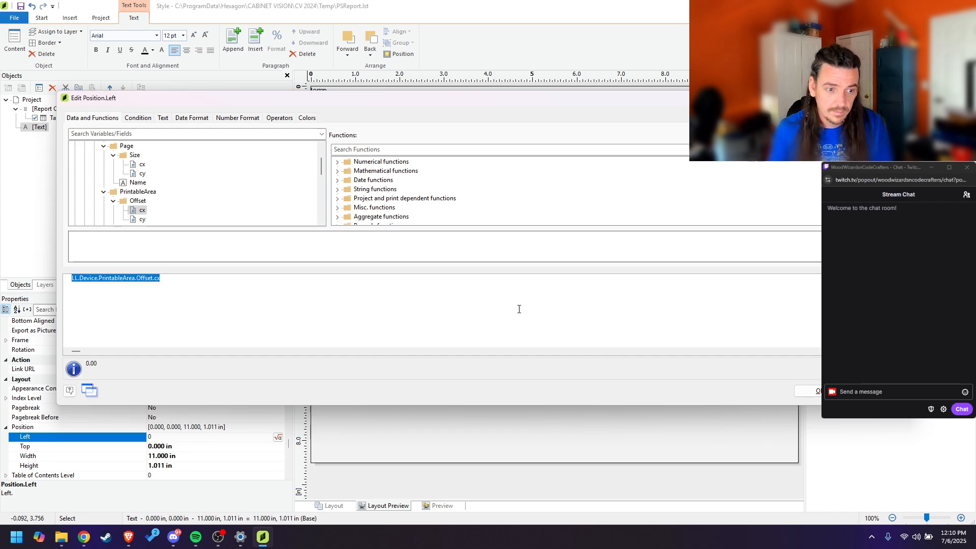
{"action": "left_click", "coordinate": [816, 390]}
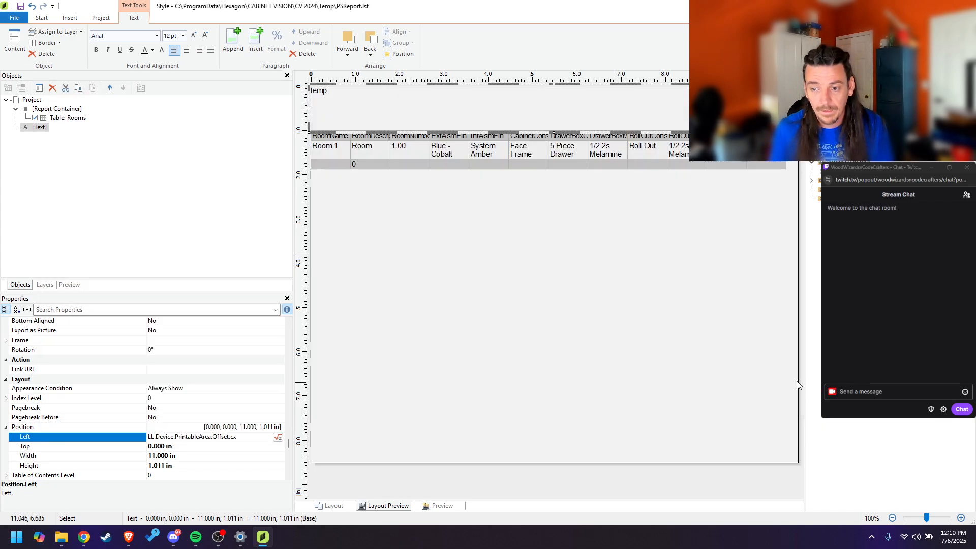
Step: Set the header text object's Top position to the formula LL.Device.PrintableArea.Offset.cy
{"action": "left_click", "coordinate": [173, 447]}
{"action": "key", "text": "ctrl+v"}
{"action": "key", "text": "BackSpace"}
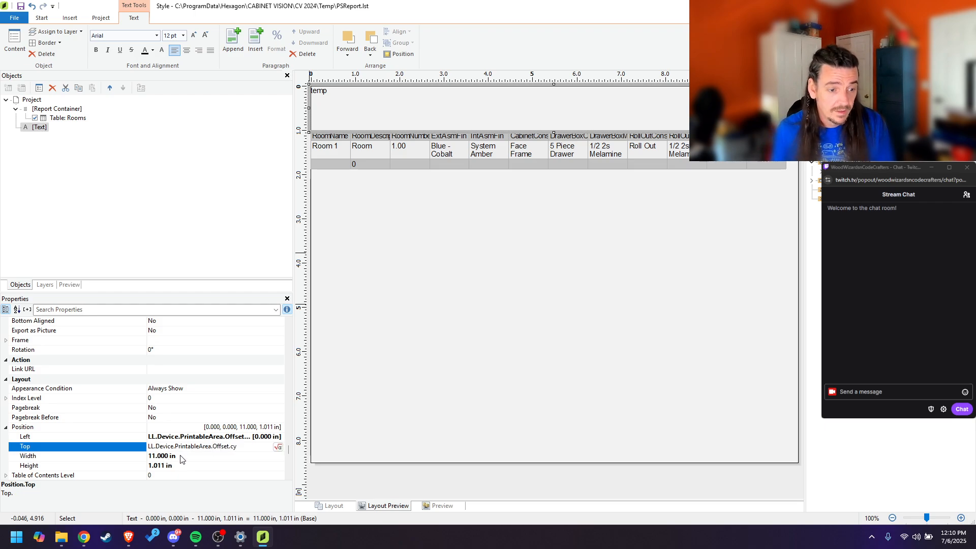
Step: Give the header text object the same Width formula as the report container, LL.Device.PrintableArea.Size.cx
{"action": "left_click", "coordinate": [181, 456]}
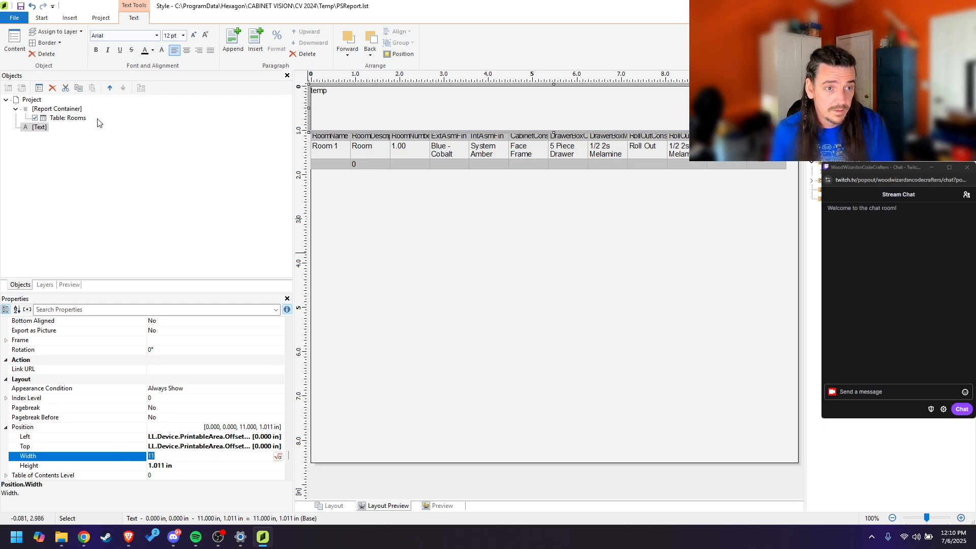
{"action": "left_click", "coordinate": [72, 109]}
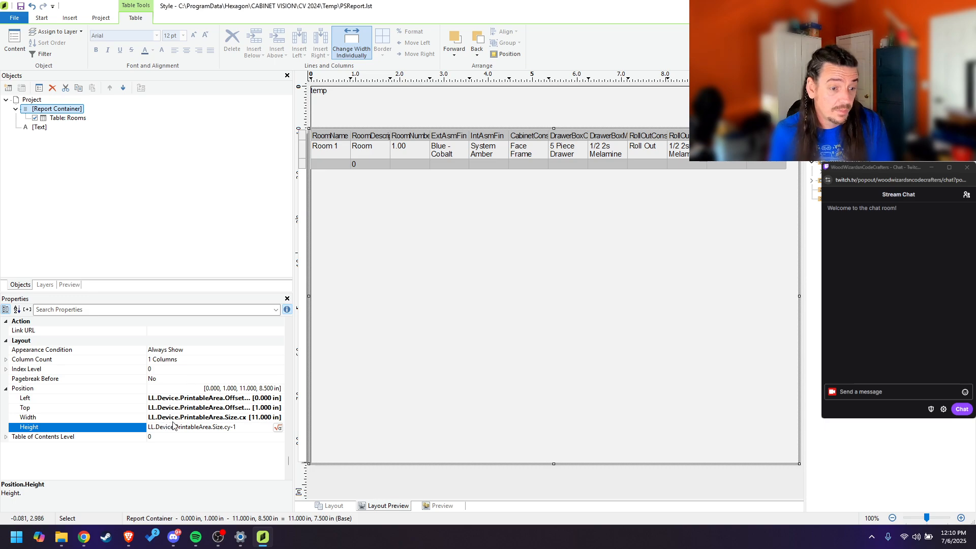
{"action": "left_click", "coordinate": [187, 417]}
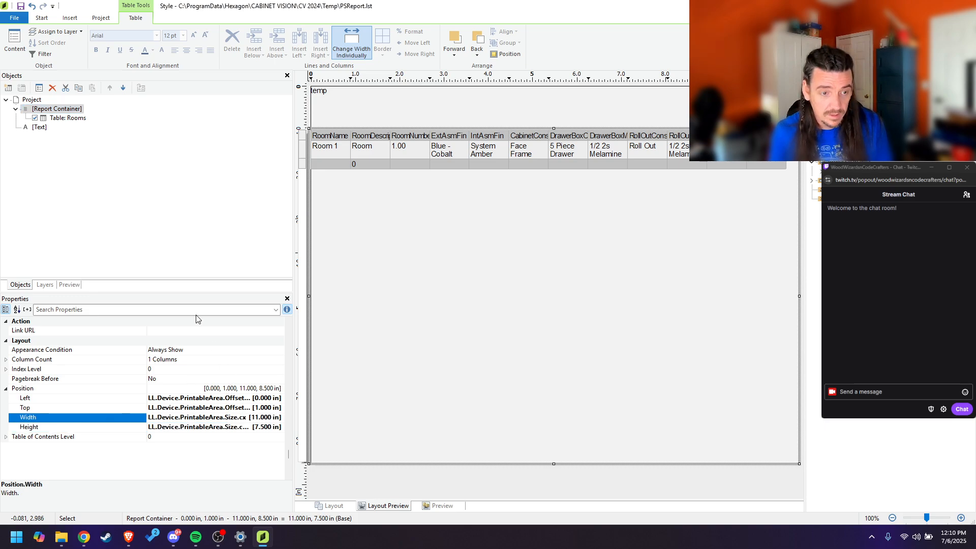
{"action": "left_click", "coordinate": [39, 127]}
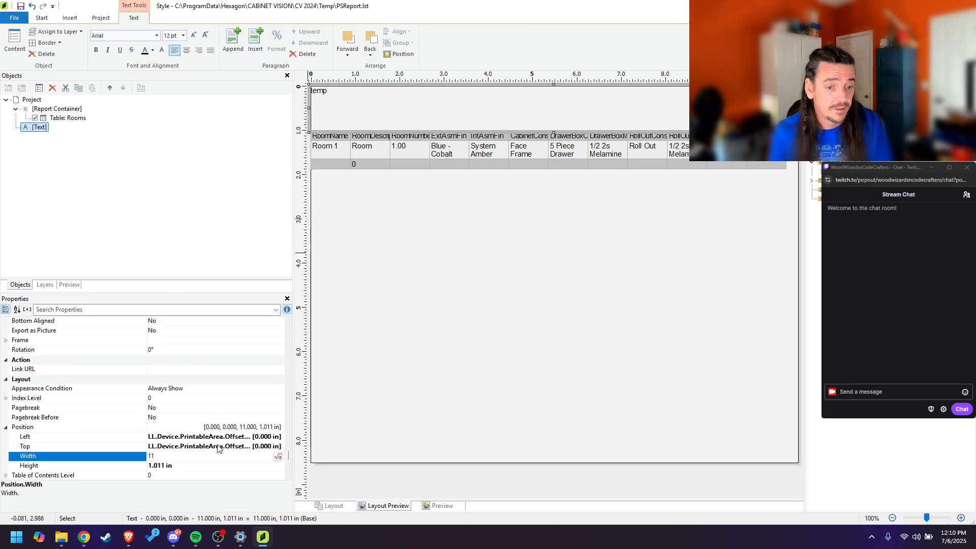
{"action": "left_click", "coordinate": [191, 455]}
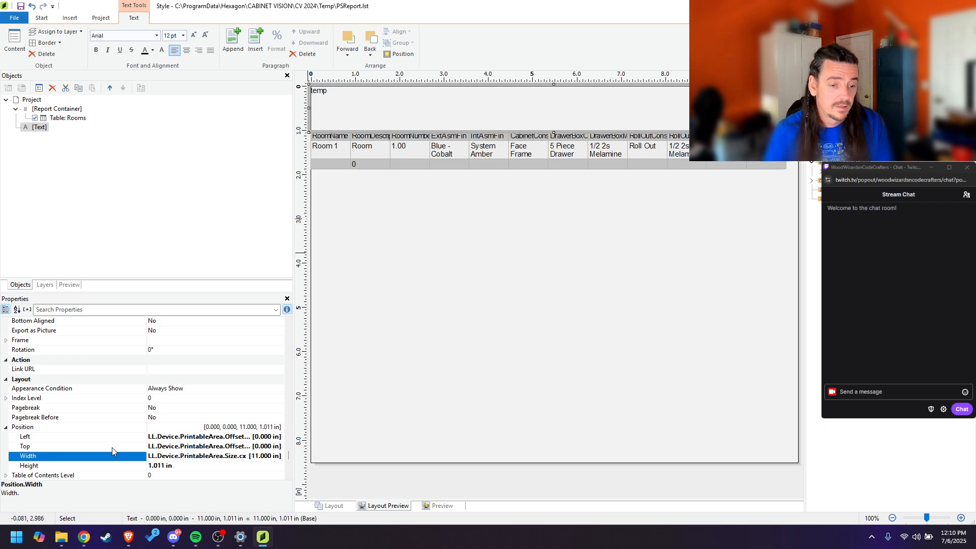
{"action": "type", "text": "LL.Device.PrintableArea.Size.cx"}
{"action": "key", "text": "Tab"}
Step: Set the header text object's Height to 1 inch
{"action": "left_click_drag", "start_coordinate": [165, 467], "coordinate": [128, 466]}
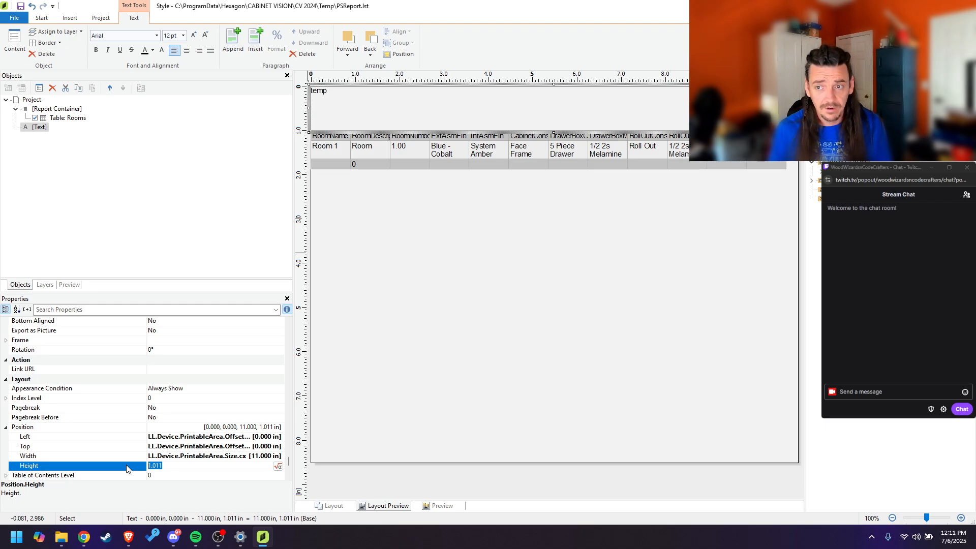
{"action": "type", "text": "1"}
{"action": "key", "text": "Return"}
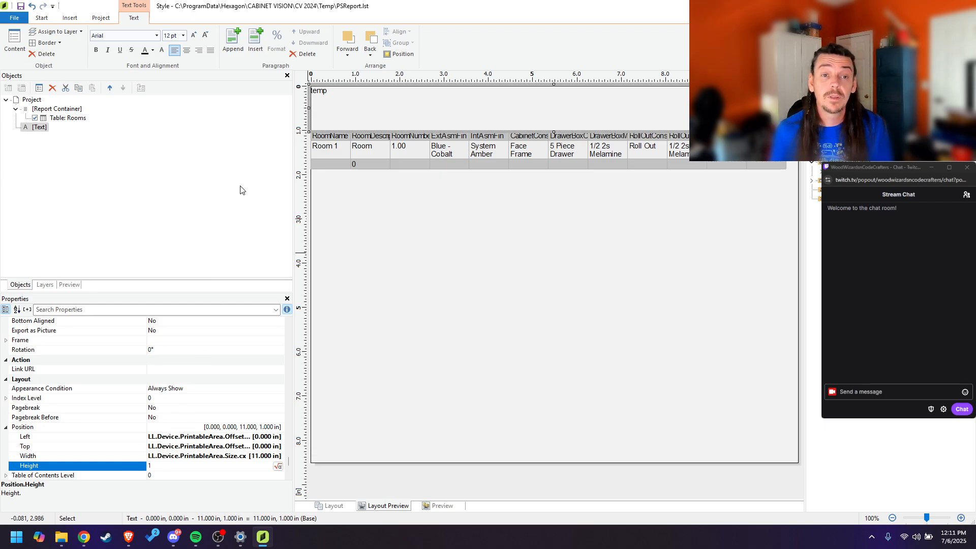
Step: Create a user variable named HeaderHeight with the formula 1 and apply it to the project
{"action": "left_click", "coordinate": [101, 18]}
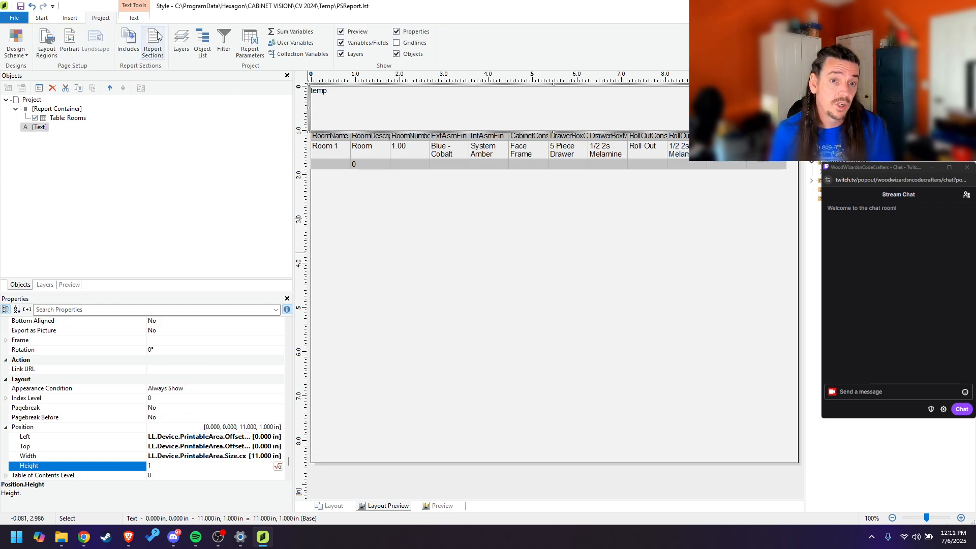
{"action": "left_click", "coordinate": [300, 43]}
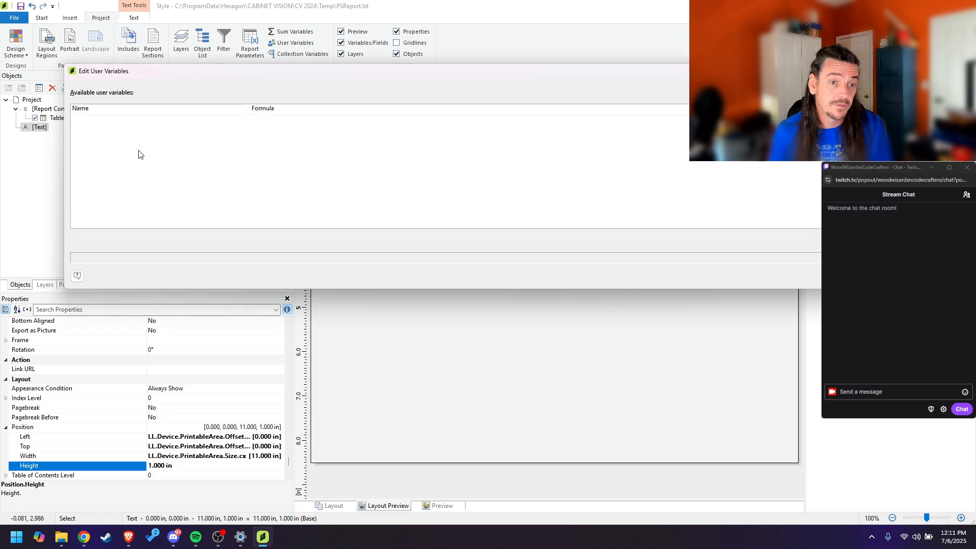
{"action": "key", "text": "Insert"}
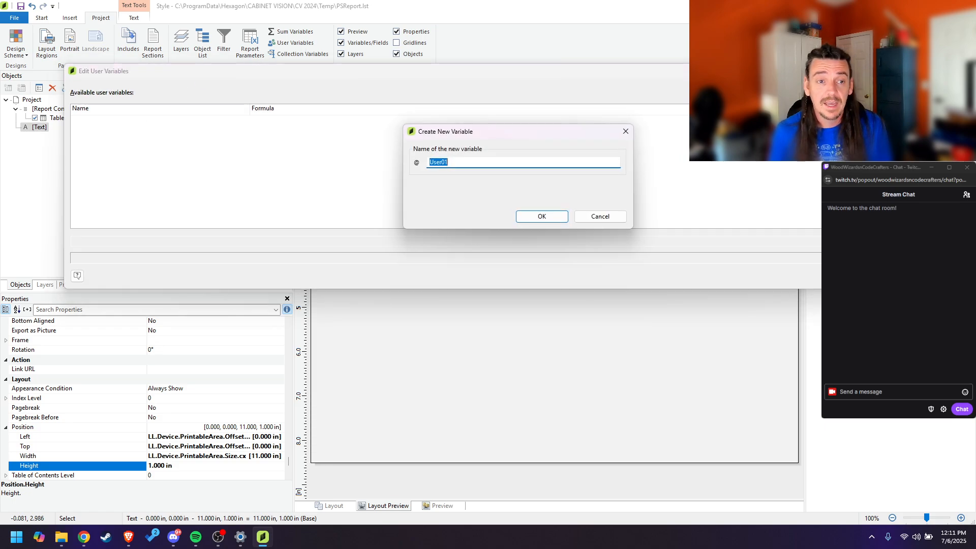
{"action": "type", "text": "Head"}
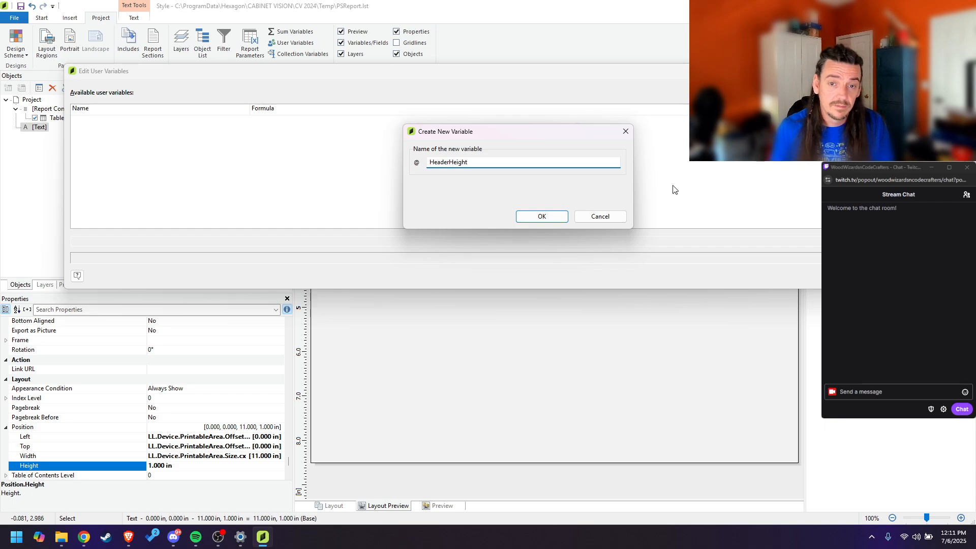
{"action": "type", "text": "erHeight"}
{"action": "left_click", "coordinate": [556, 217]}
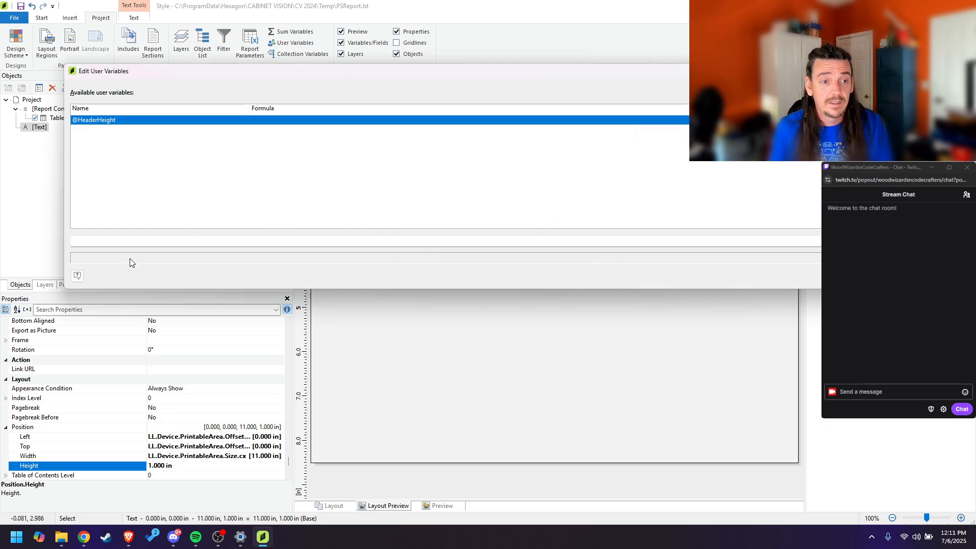
{"action": "left_click", "coordinate": [864, 92]}
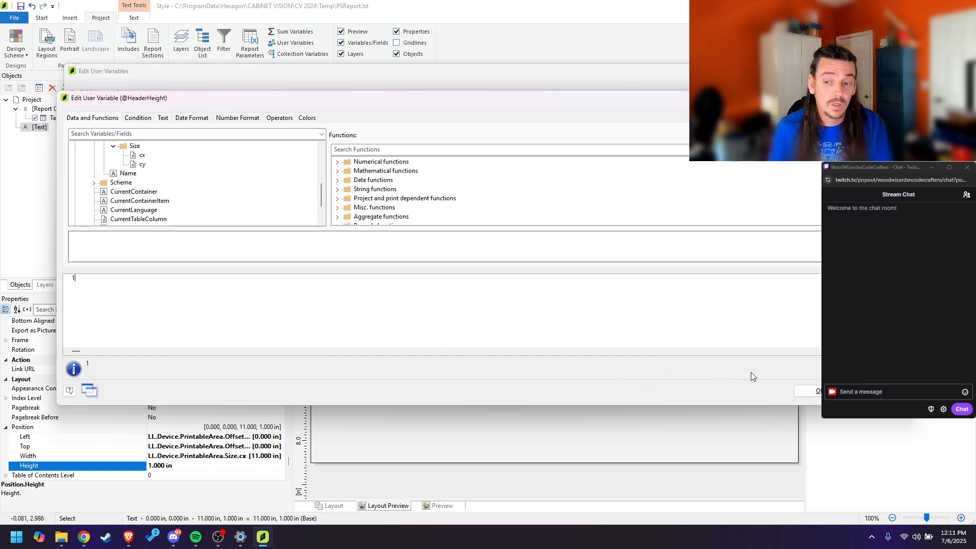
{"action": "left_click", "coordinate": [809, 391]}
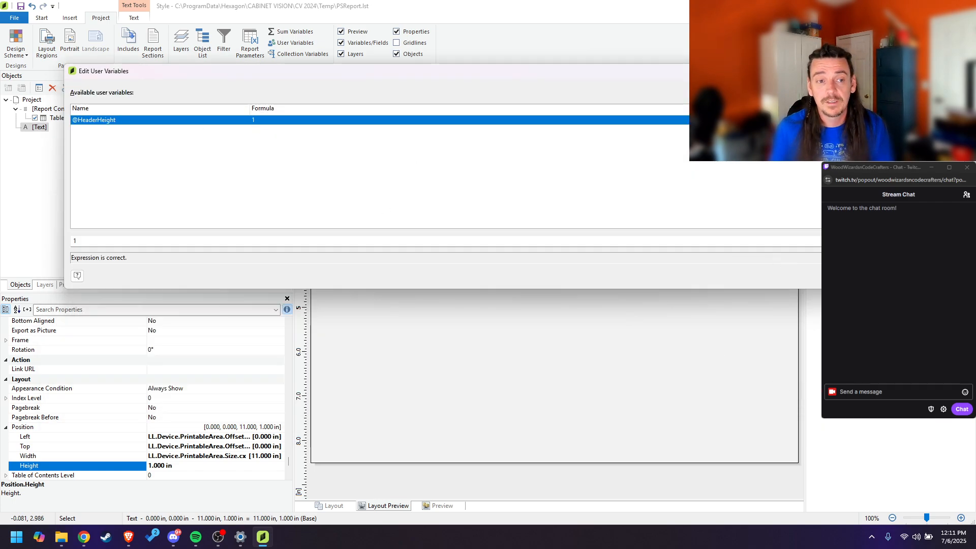
{"action": "key", "text": "Return"}
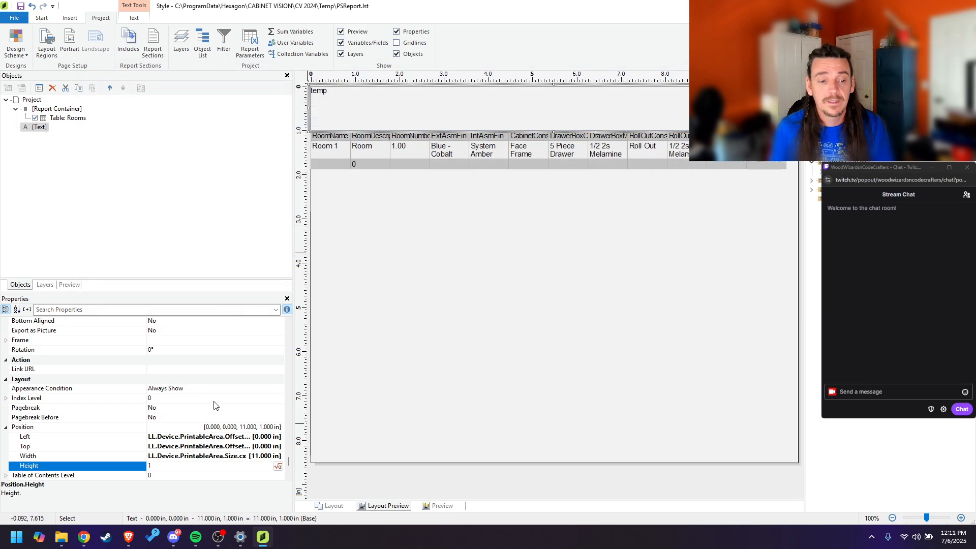
{"action": "left_click", "coordinate": [67, 110]}
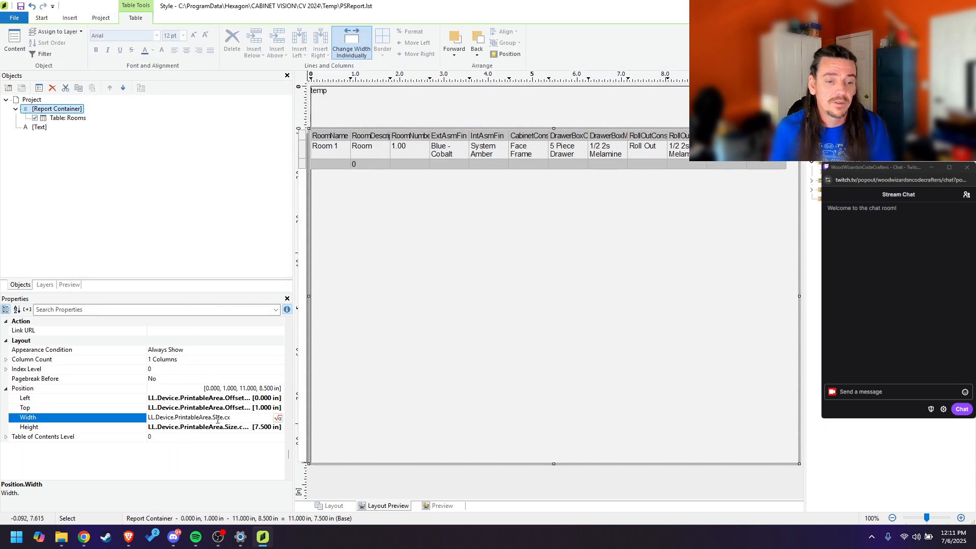
{"action": "left_click", "coordinate": [241, 427]}
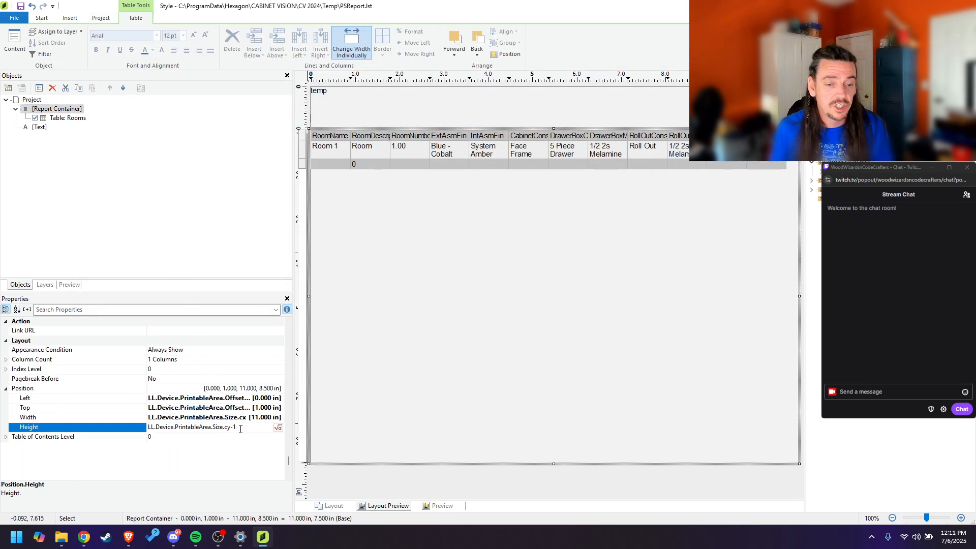
{"action": "left_click", "coordinate": [278, 427]}
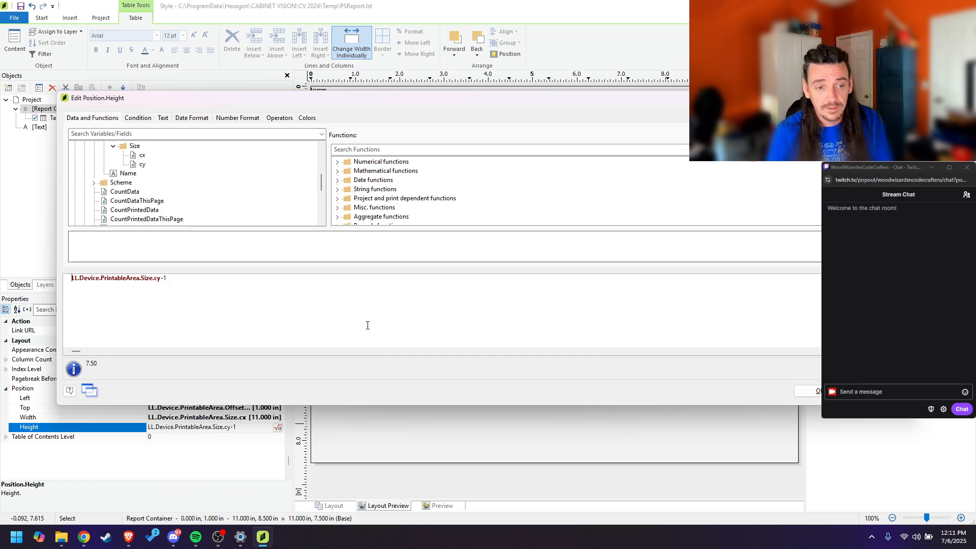
{"action": "key", "text": "BackSpace"}
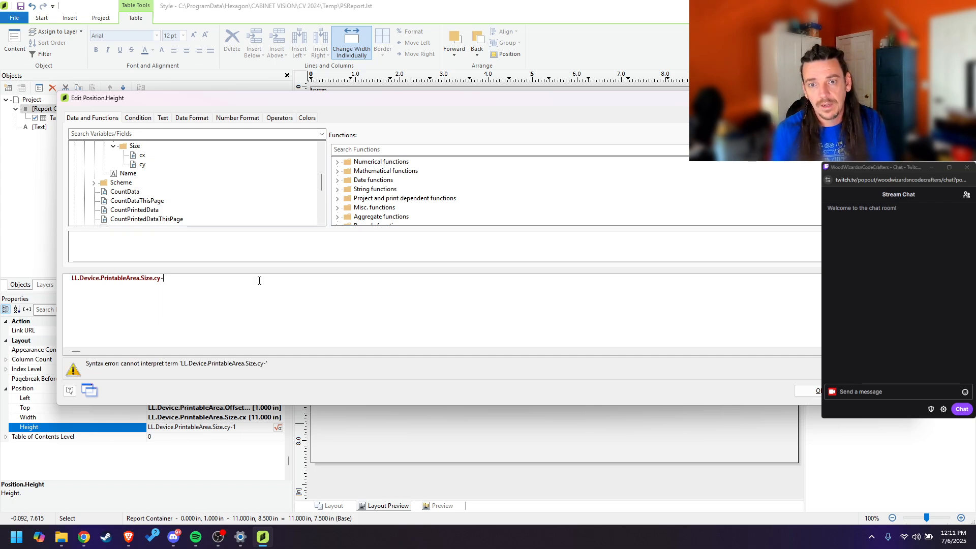
{"action": "type", "text": "@HeaderHeight"}
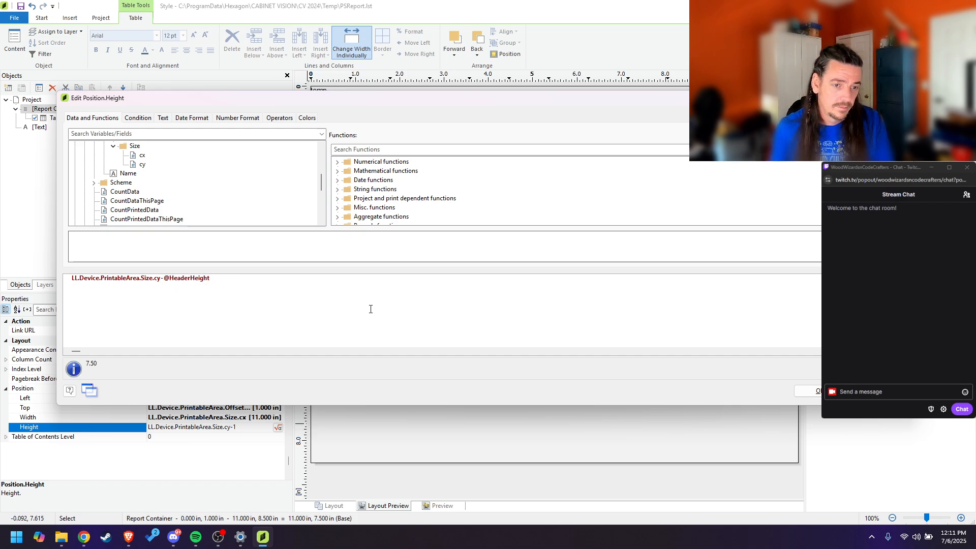
{"action": "left_click", "coordinate": [811, 391]}
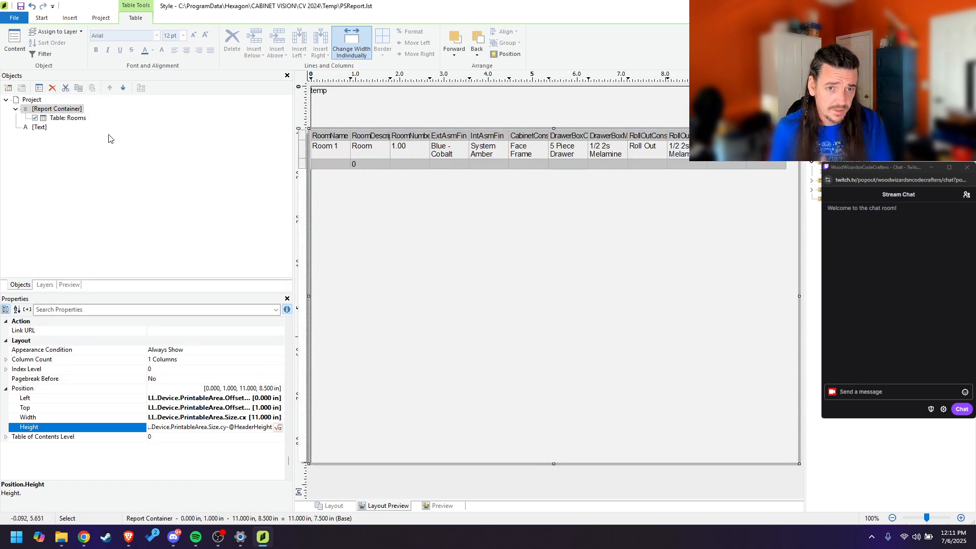
{"action": "left_click", "coordinate": [110, 18]}
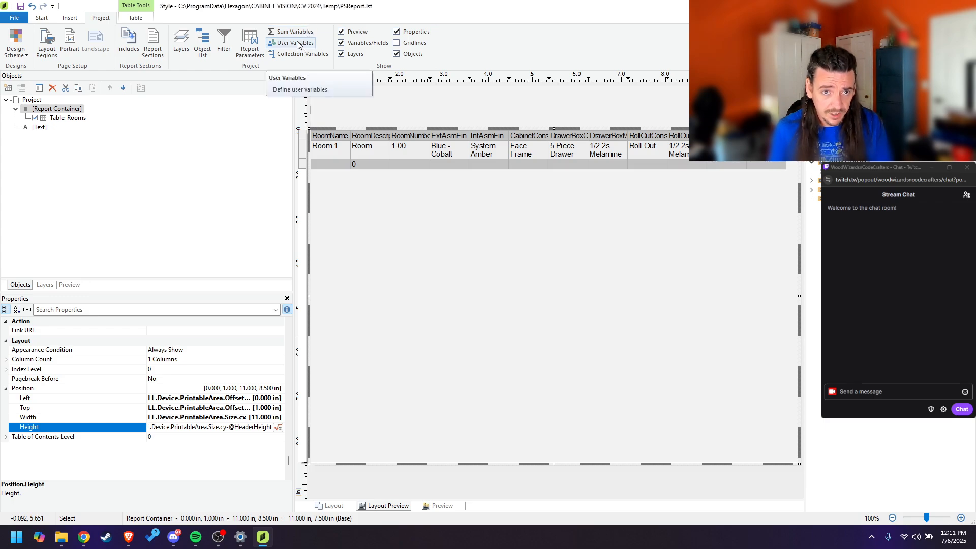
{"action": "left_click", "coordinate": [298, 45]}
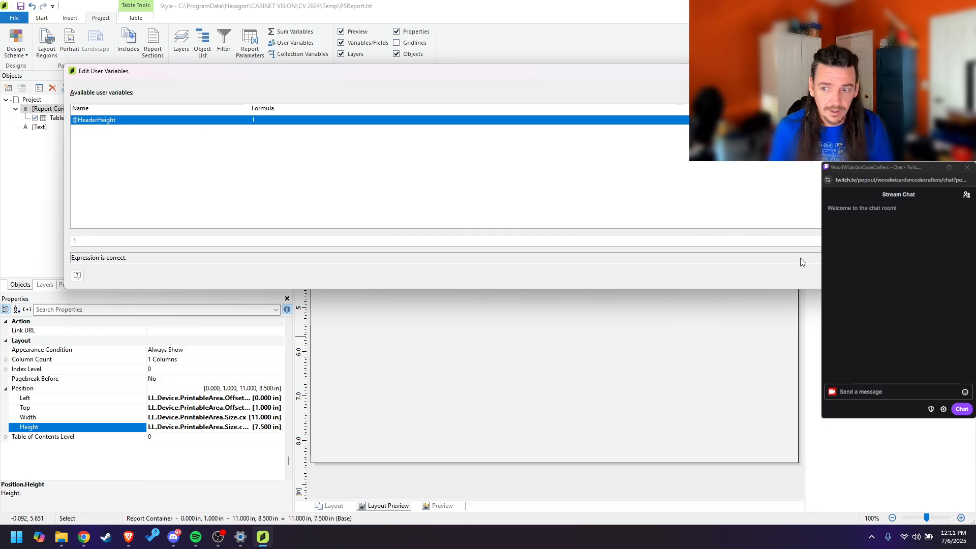
{"action": "left_click", "coordinate": [833, 275]}
{"action": "left_click", "coordinate": [39, 127]}
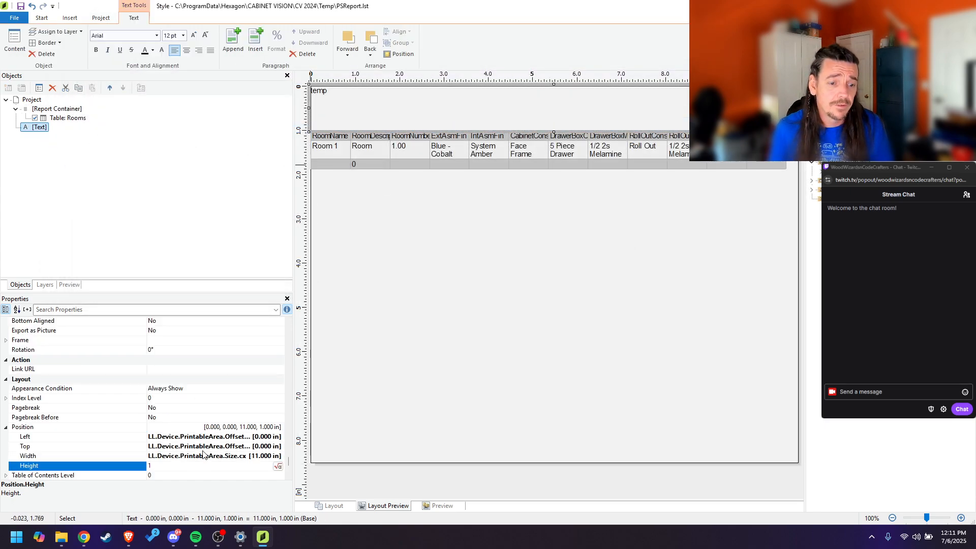
{"action": "left_click", "coordinate": [171, 465]}
{"action": "type", "text": "1"}
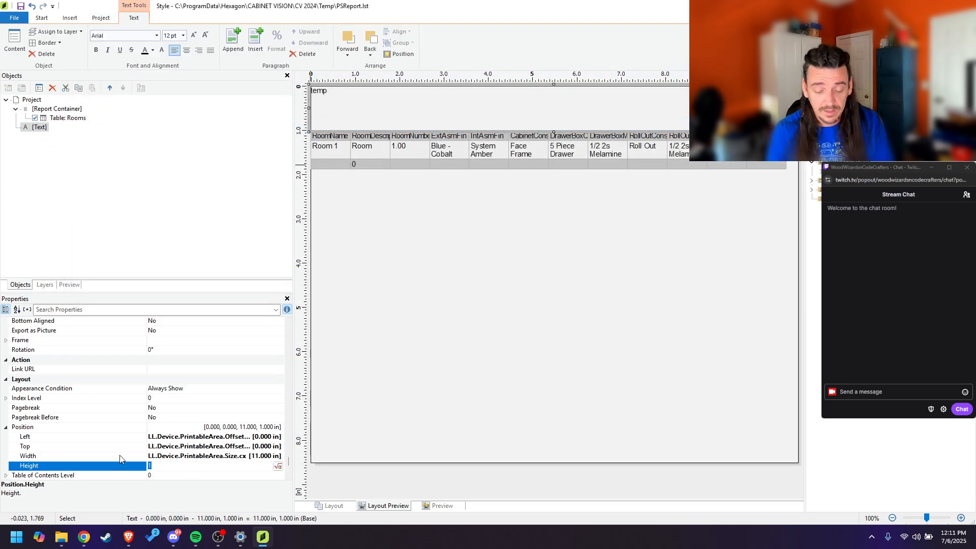
{"action": "key", "text": "BackSpace"}
{"action": "type", "text": "@HeaderHeight"}
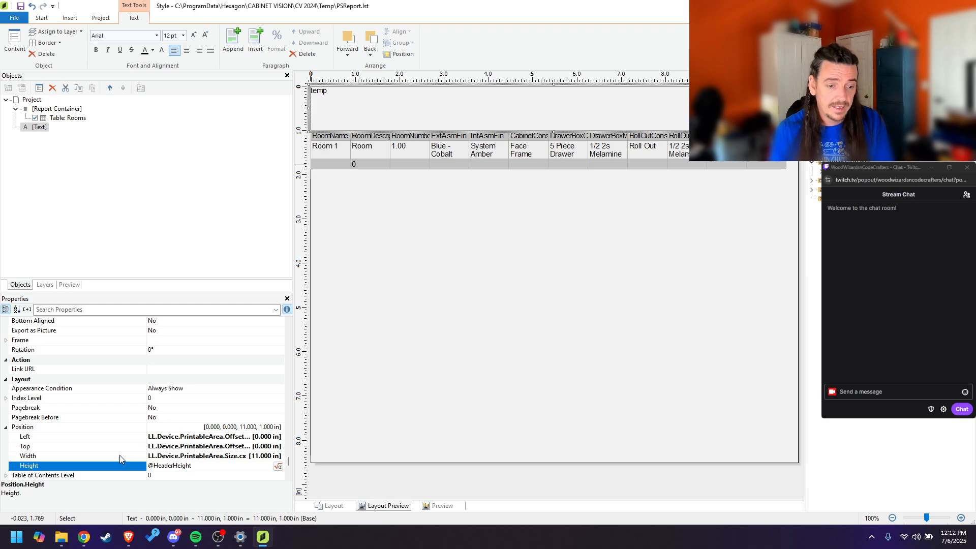
Step: Set the formula of the HeaderHeight user variable to 2 and apply it to the project
{"action": "left_click", "coordinate": [109, 21]}
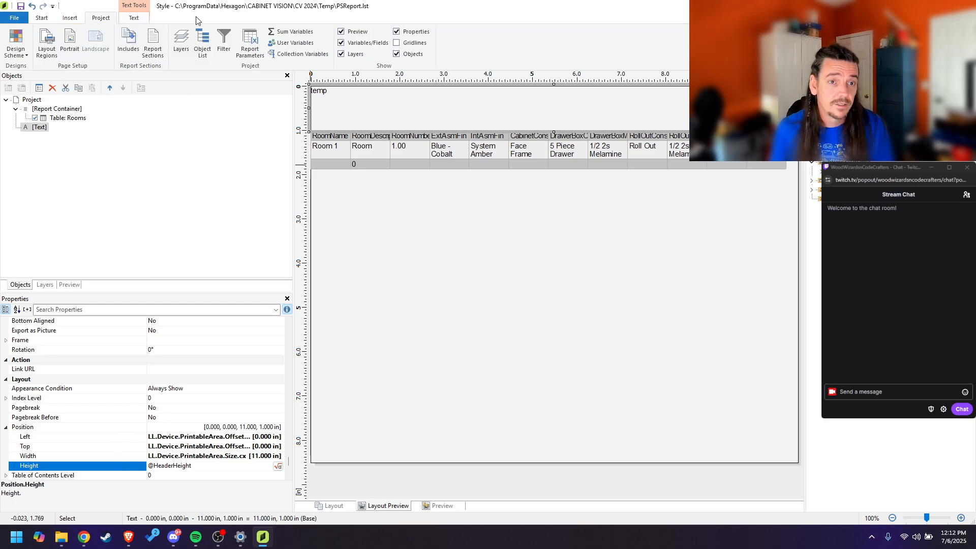
{"action": "left_click", "coordinate": [295, 43]}
{"action": "double_click", "coordinate": [275, 122]}
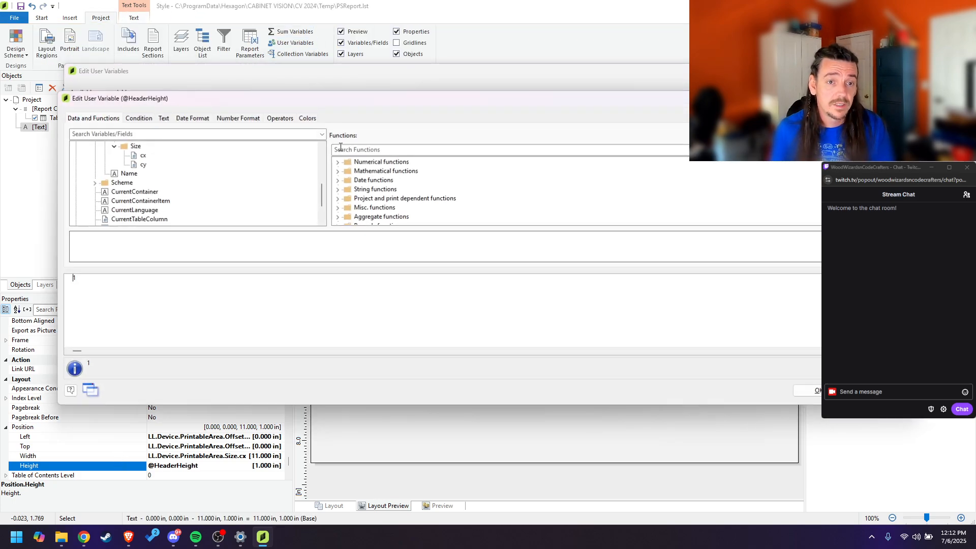
{"action": "left_click_drag", "start_coordinate": [119, 285], "coordinate": [3, 279]}
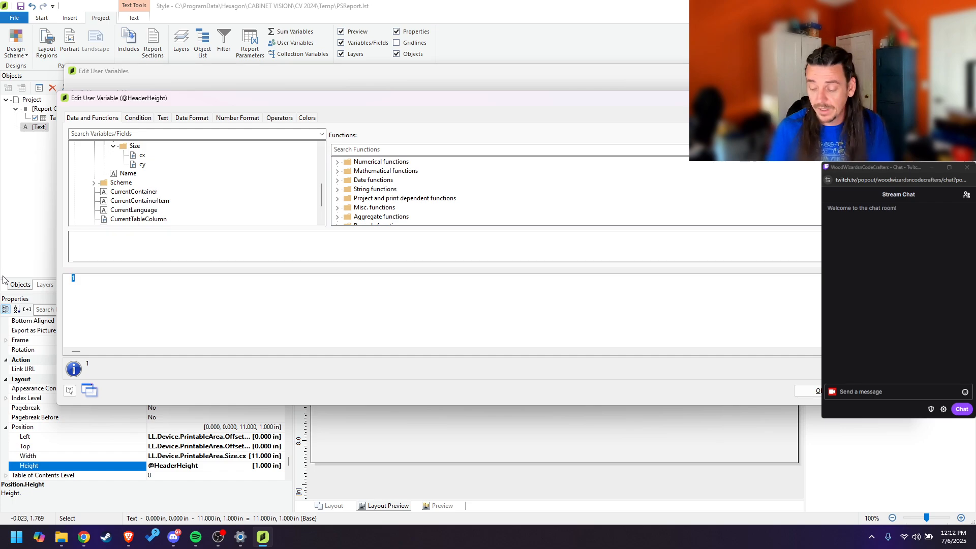
{"action": "type", "text": "2"}
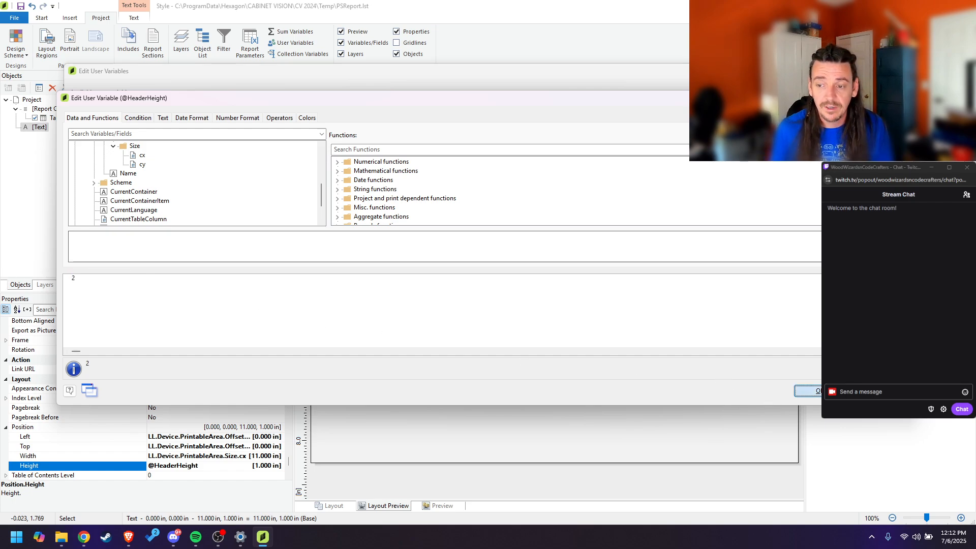
{"action": "left_click", "coordinate": [818, 390]}
{"action": "left_click", "coordinate": [828, 273]}
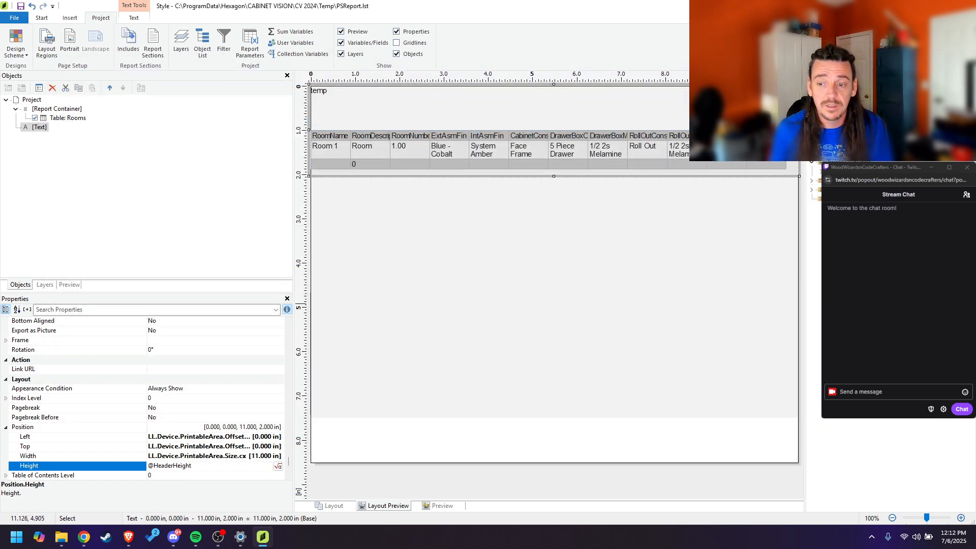
{"action": "left_click", "coordinate": [710, 292]}
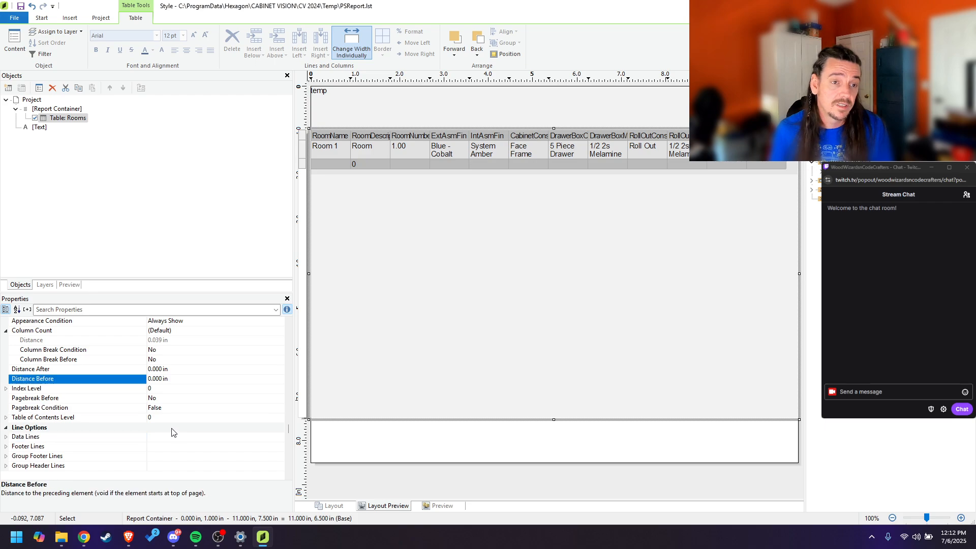
{"action": "left_click", "coordinate": [56, 108]}
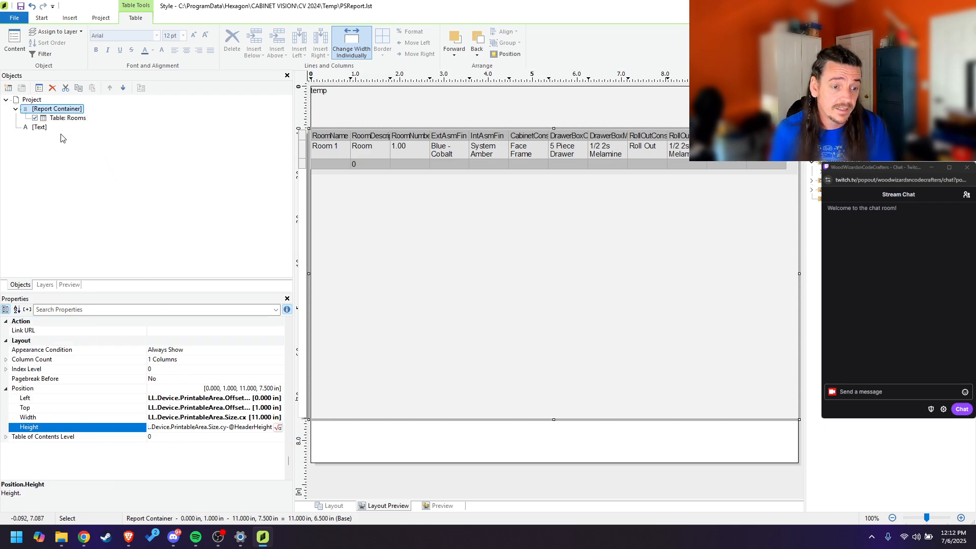
{"action": "left_click", "coordinate": [237, 417]}
{"action": "left_click", "coordinate": [239, 408]}
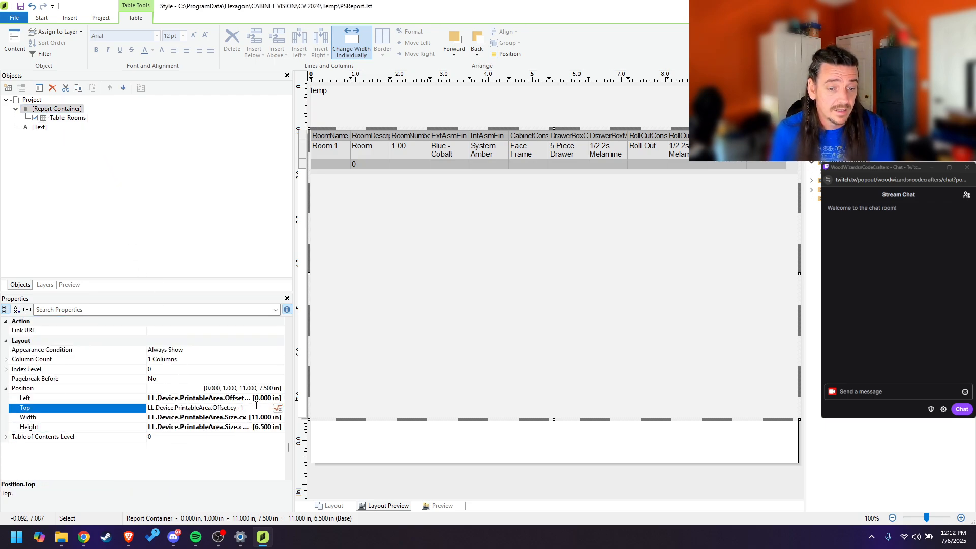
{"action": "key", "text": "BackSpace"}
{"action": "type", "text": "@"}
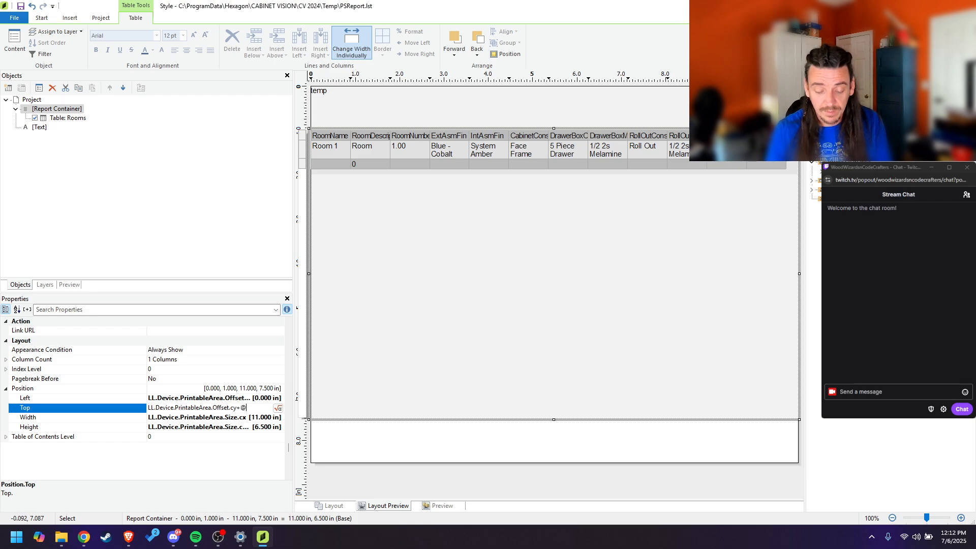
{"action": "type", "text": "HeaderHeight"}
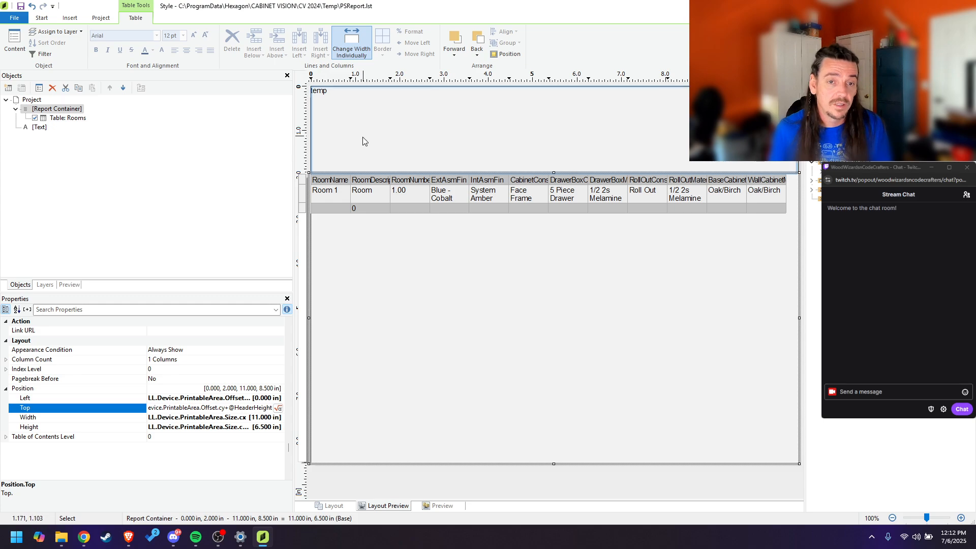
Step: Set the formula of the HeaderHeight user variable back to 1 and apply it to the project
{"action": "left_click", "coordinate": [308, 124]}
{"action": "left_click", "coordinate": [101, 18]}
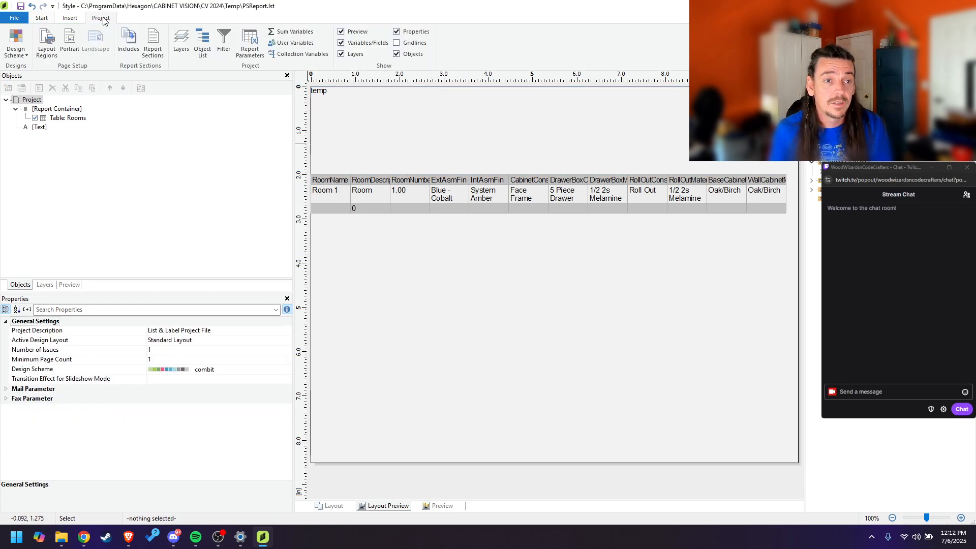
{"action": "left_click", "coordinate": [291, 42]}
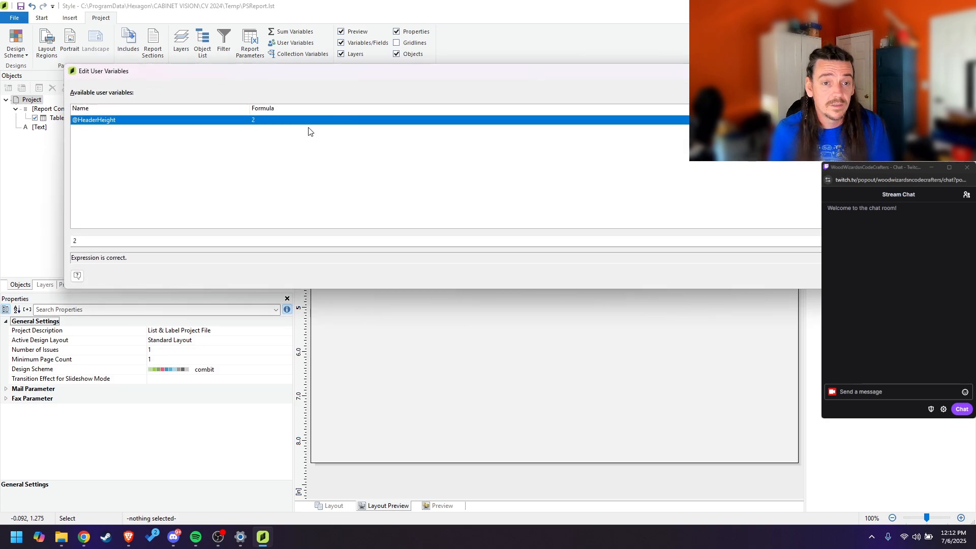
{"action": "left_click", "coordinate": [153, 237]}
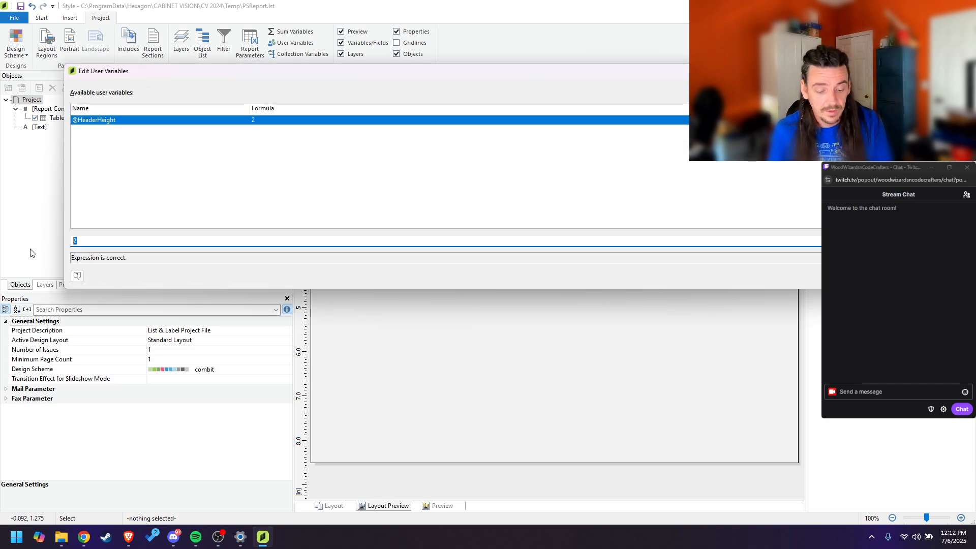
{"action": "left_click", "coordinate": [862, 275]}
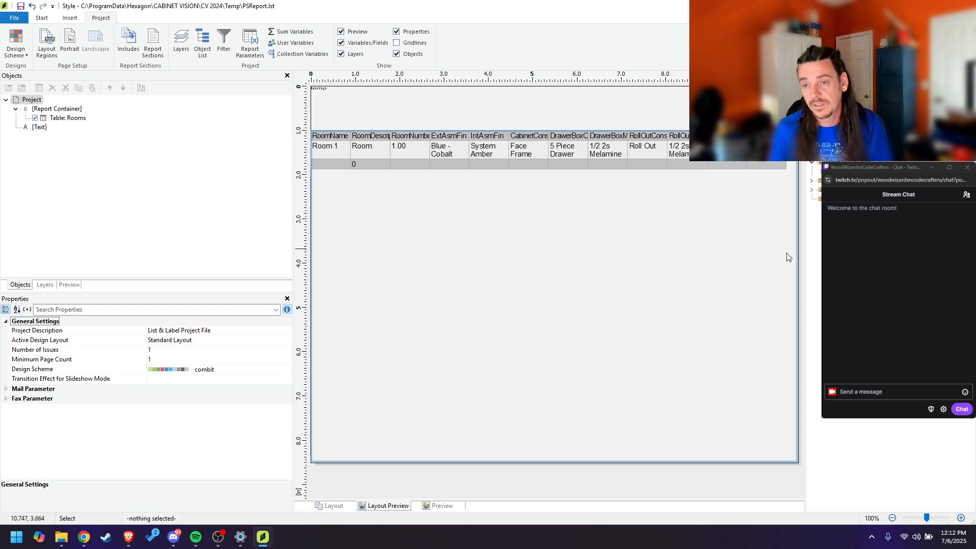
Step: Open the header text object's paragraph list and check the expression behind its "temp" paragraph
{"action": "double_click", "coordinate": [378, 106]}
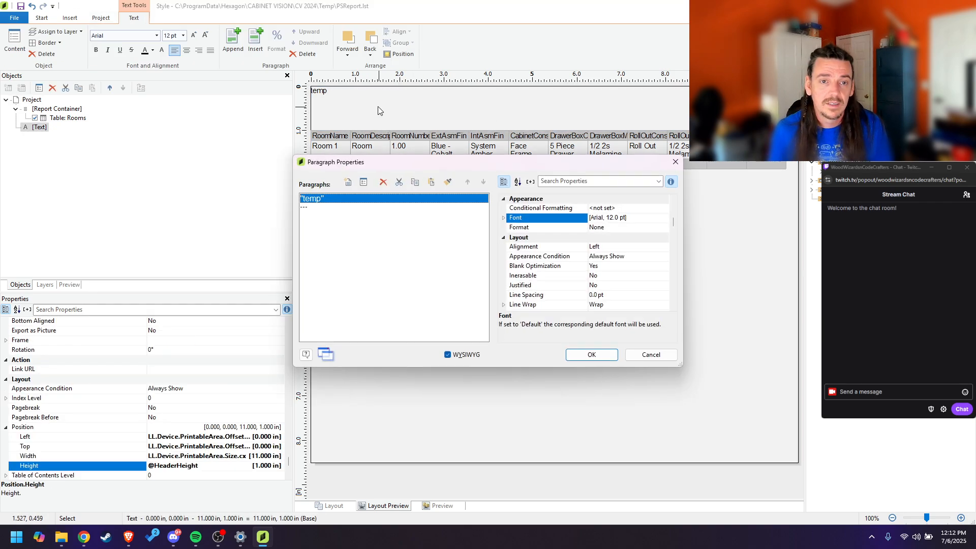
{"action": "left_click", "coordinate": [655, 358]}
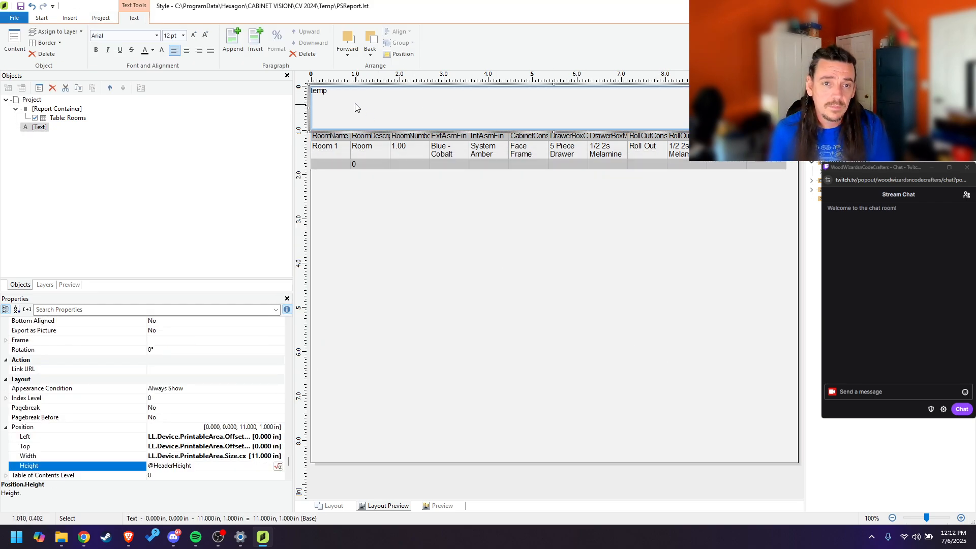
{"action": "double_click", "coordinate": [418, 113]}
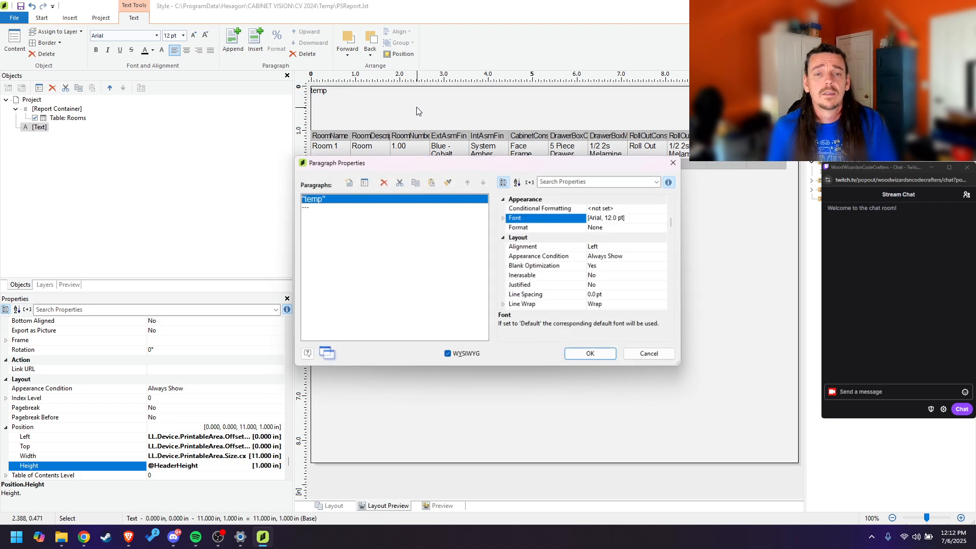
{"action": "left_click_drag", "start_coordinate": [660, 162], "coordinate": [717, 179]}
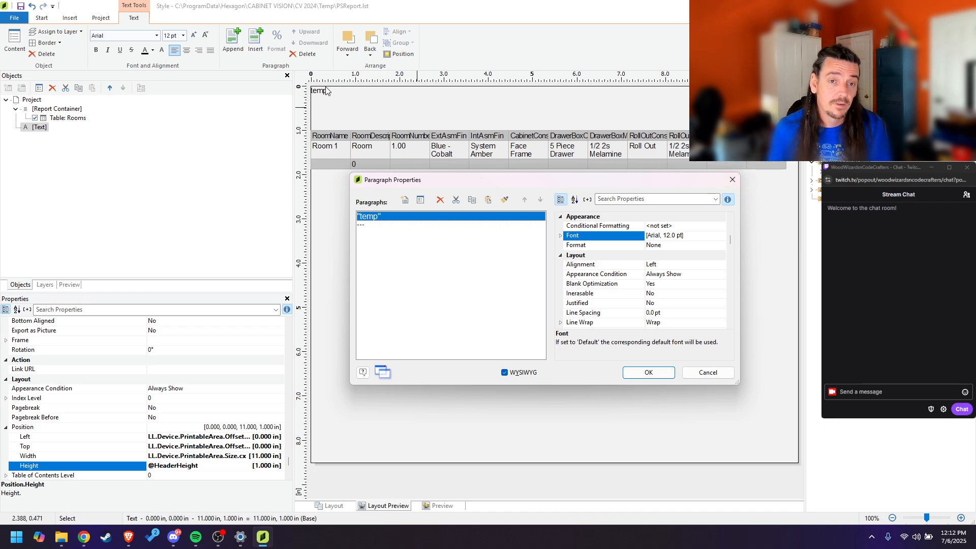
{"action": "double_click", "coordinate": [383, 220]}
{"action": "key", "text": "Escape"}
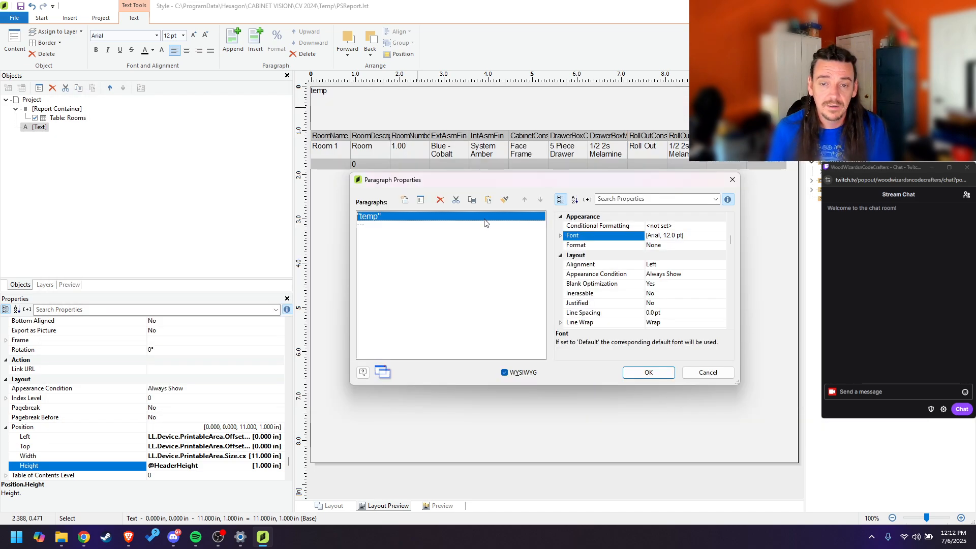
{"action": "double_click", "coordinate": [407, 222]}
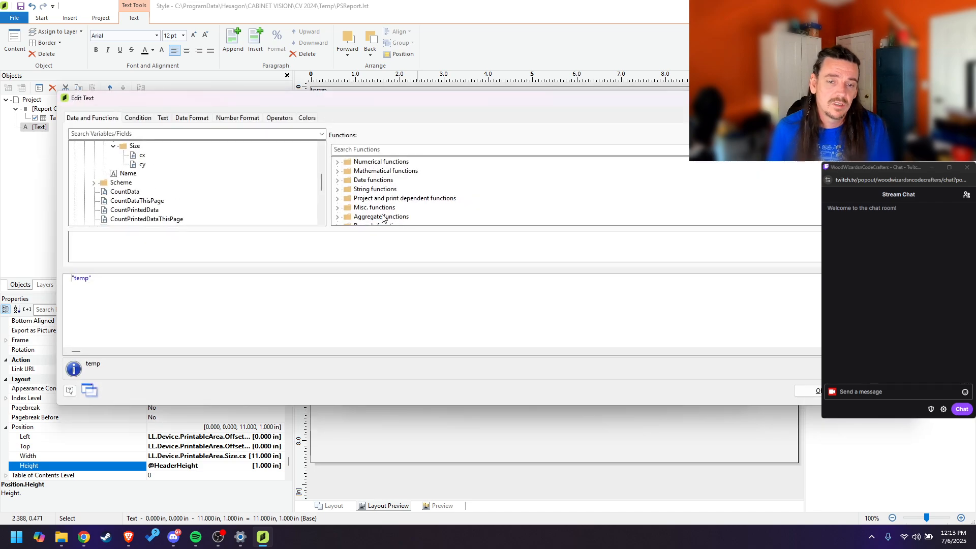
{"action": "left_click", "coordinate": [815, 391]}
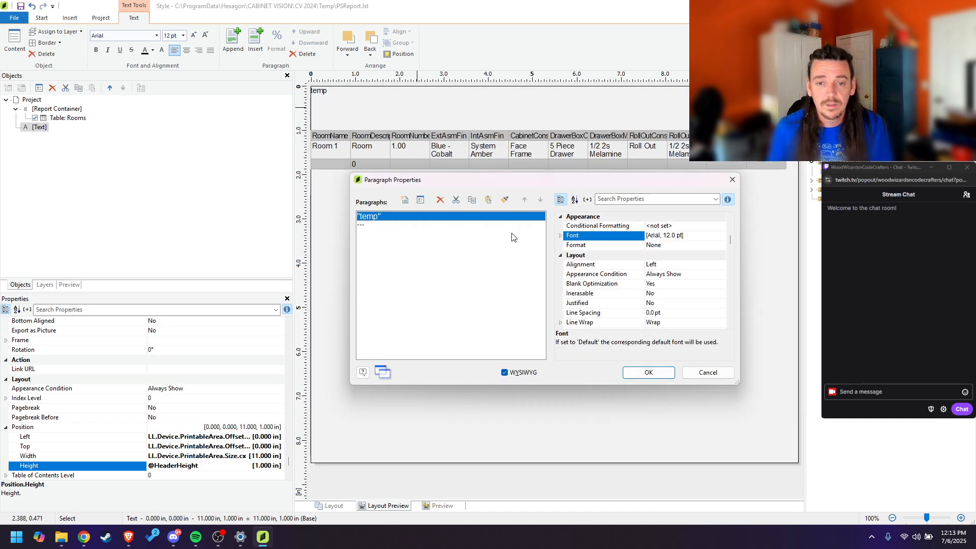
Step: Reopen the header's "temp" paragraph for editing and clear its expression
{"action": "left_click", "coordinate": [364, 226]}
{"action": "double_click", "coordinate": [373, 219]}
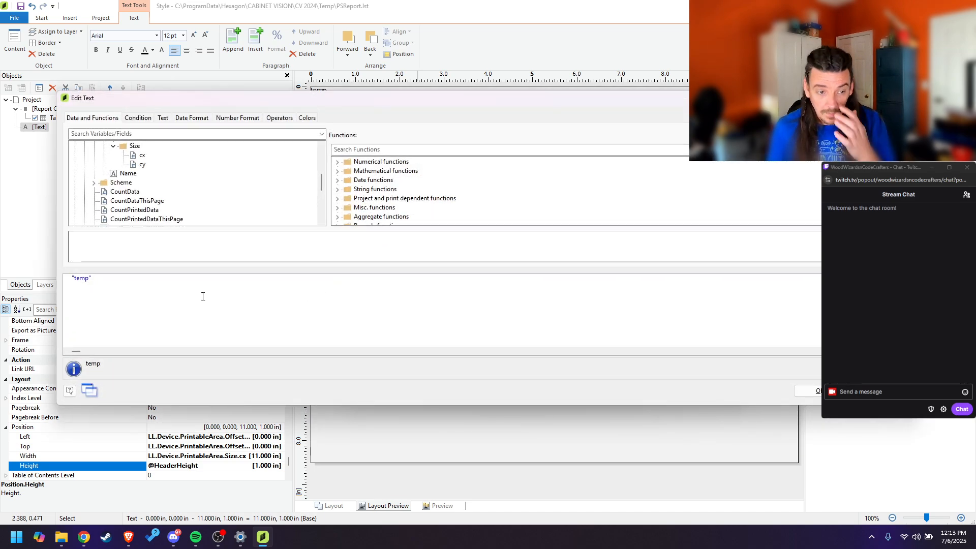
{"action": "left_click_drag", "start_coordinate": [202, 296], "coordinate": [21, 275]}
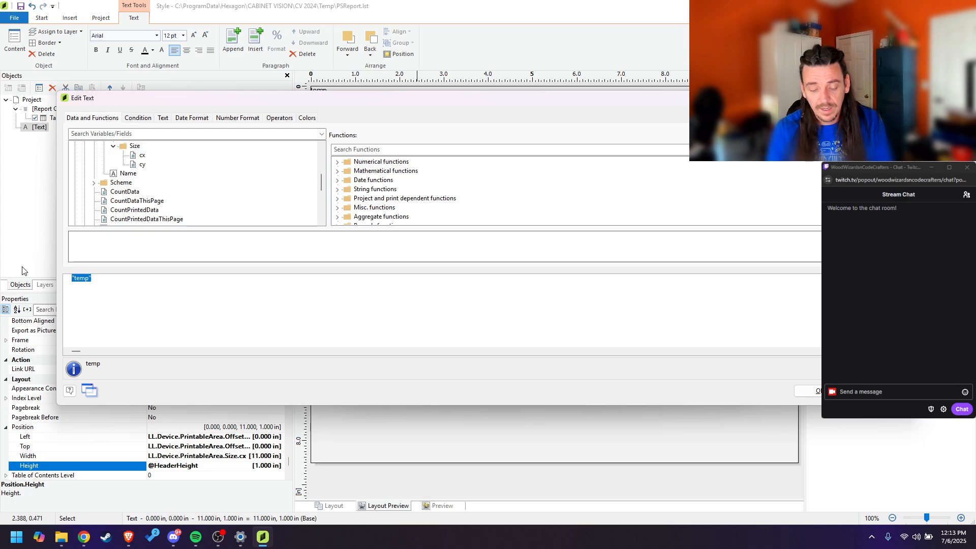
{"action": "type", "text": "@"}
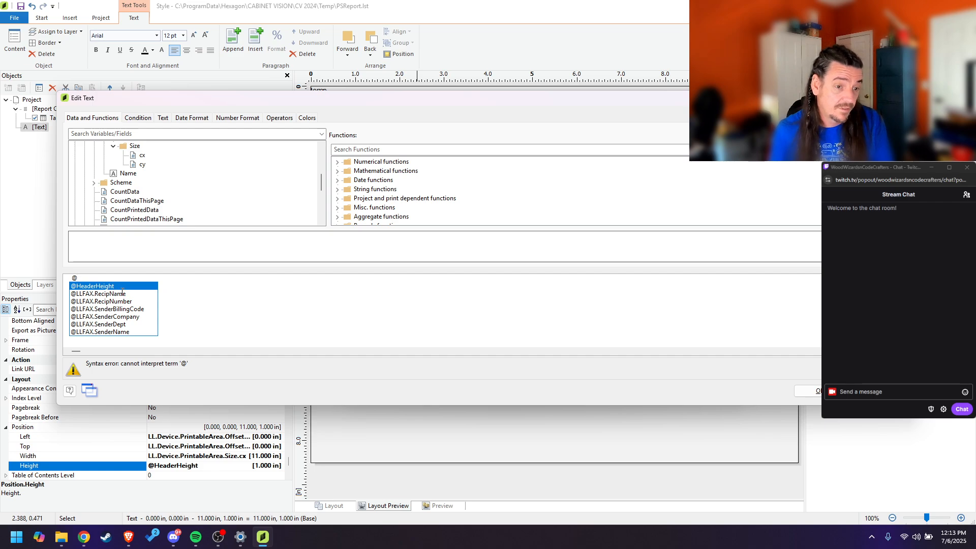
{"action": "left_click_drag", "start_coordinate": [112, 277], "coordinate": [41, 272]}
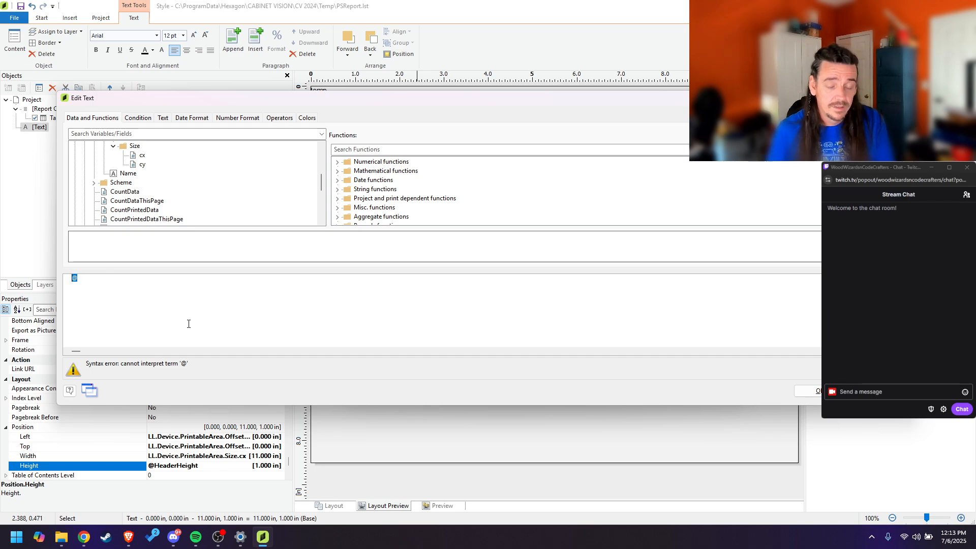
{"action": "key", "text": "BackSpace"}
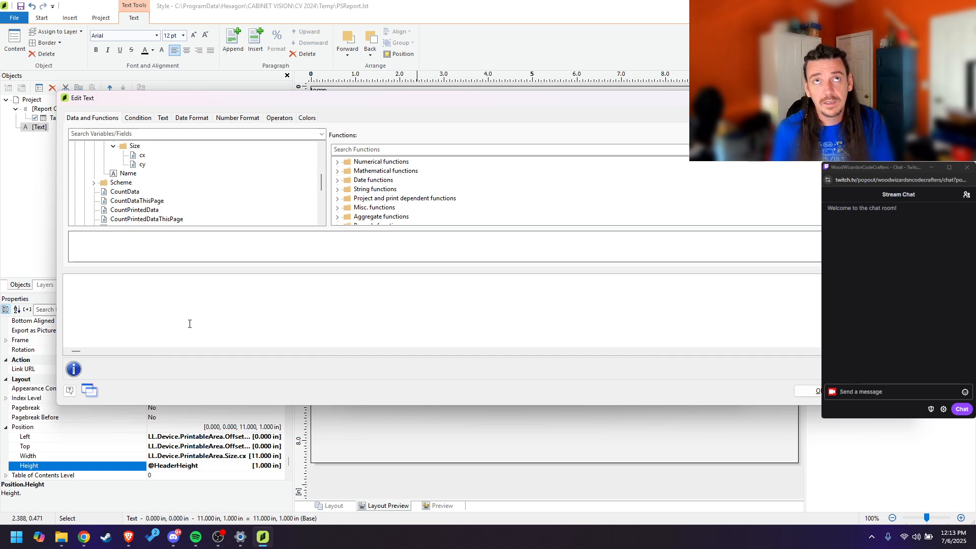
Step: Enter the Report_Name variable as the header paragraph's expression and apply it to the text object
{"action": "left_click_drag", "start_coordinate": [536, 99], "coordinate": [552, 199]}
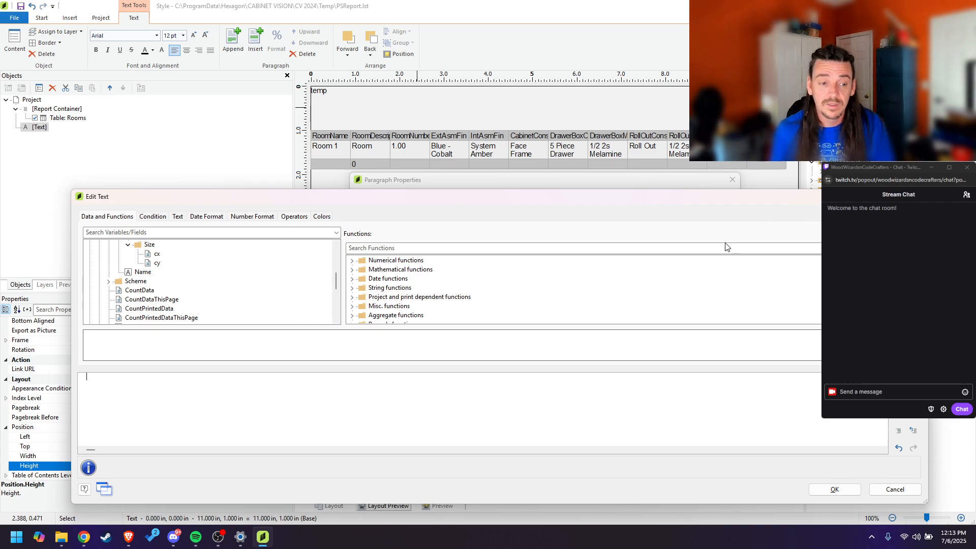
{"action": "type", "text": "Repo"}
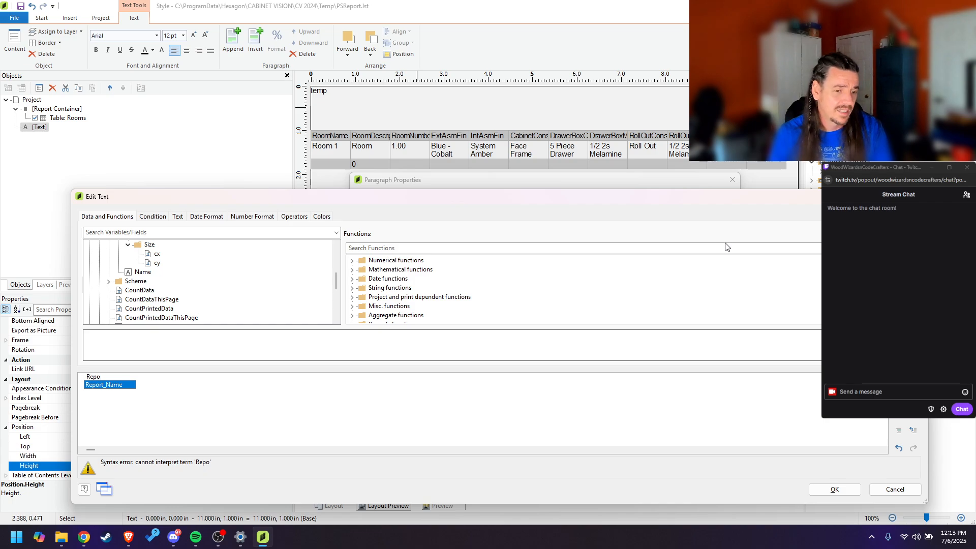
{"action": "key", "text": "Return"}
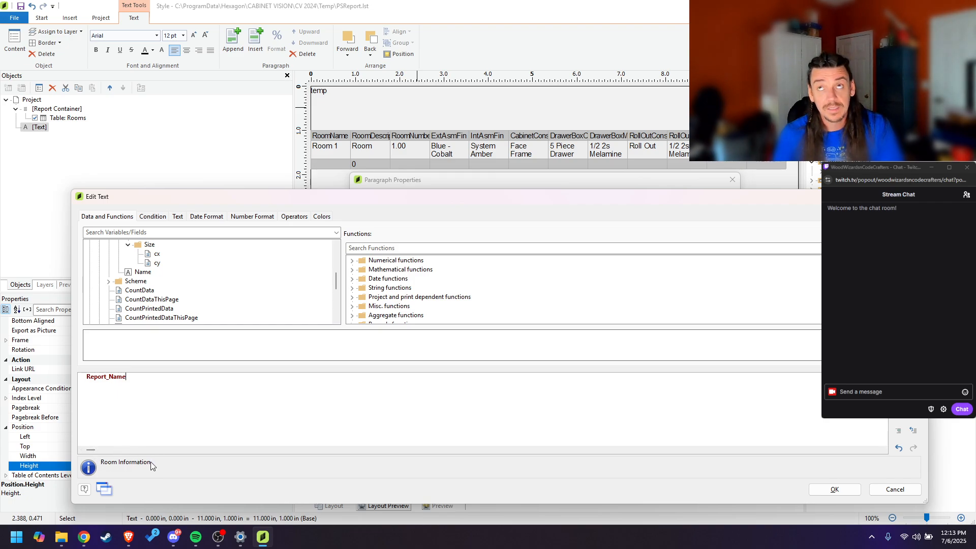
{"action": "left_click_drag", "start_coordinate": [130, 378], "coordinate": [64, 377]}
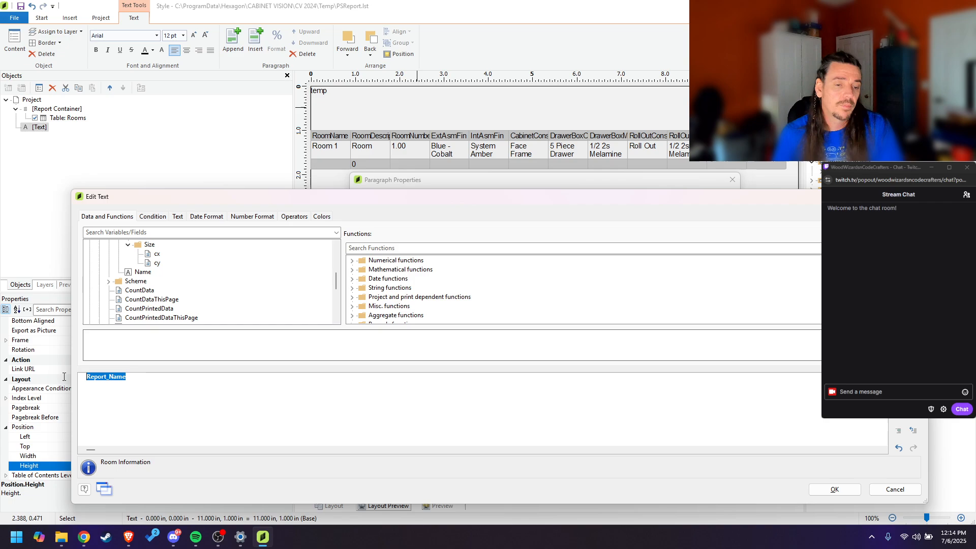
{"action": "left_click", "coordinate": [133, 378]}
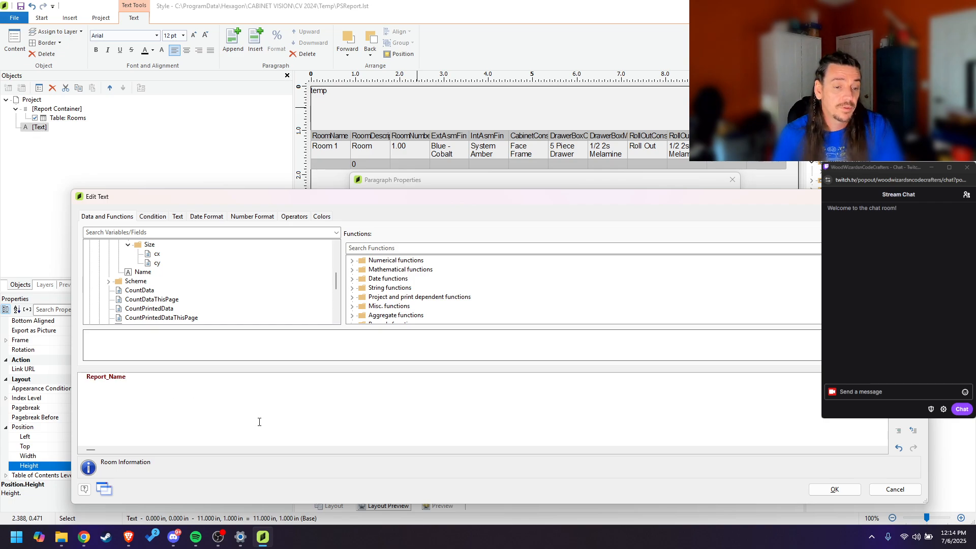
{"action": "left_click", "coordinate": [827, 491]}
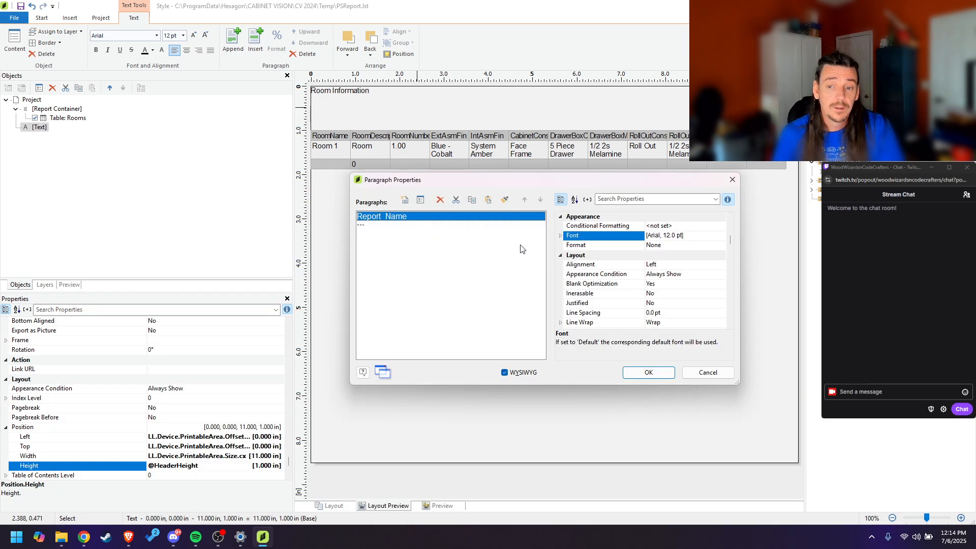
{"action": "left_click", "coordinate": [648, 373]}
{"action": "scroll", "coordinate": [131, 425], "scroll_direction": "up", "scroll_amount": 3}
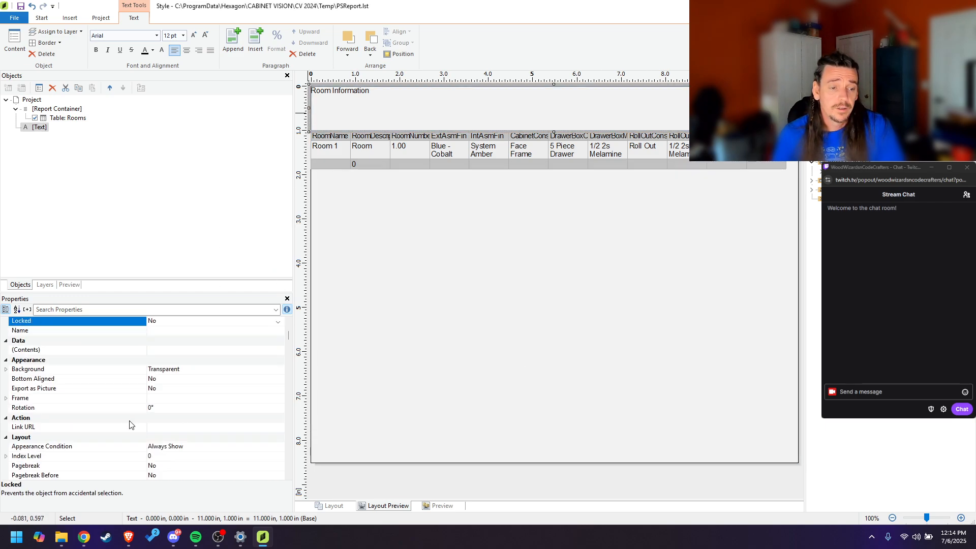
{"action": "scroll", "coordinate": [57, 400], "scroll_direction": "down", "scroll_amount": 5}
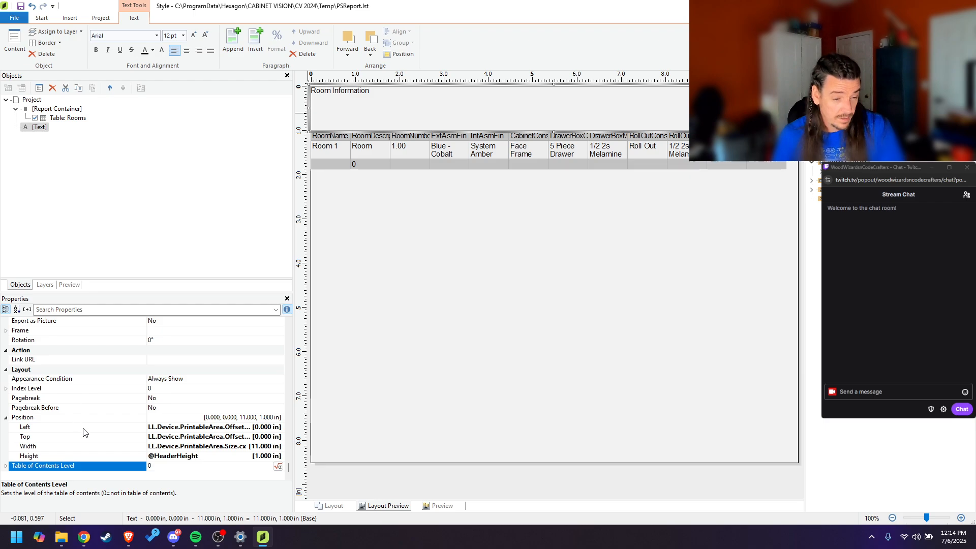
{"action": "scroll", "coordinate": [84, 424], "scroll_direction": "up", "scroll_amount": 5}
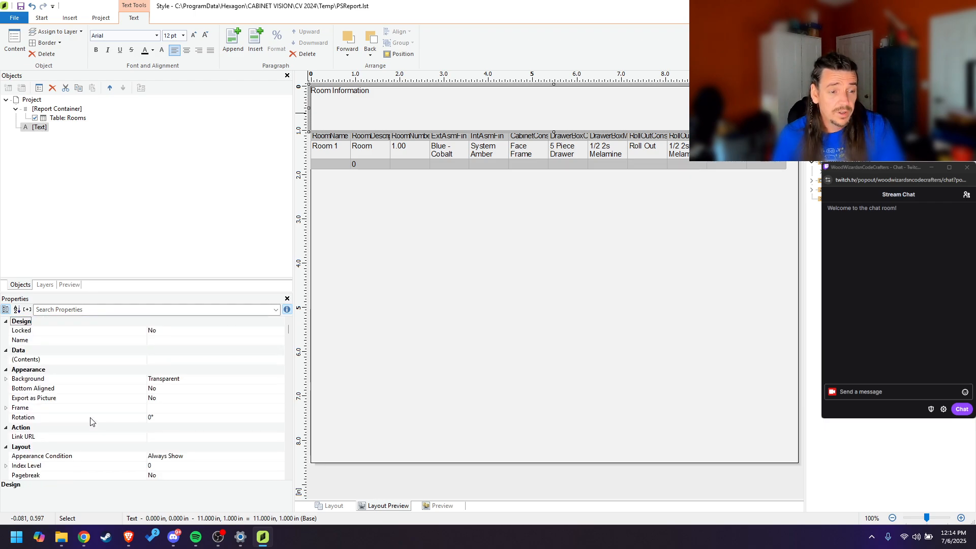
Step: Examine the properties of the project, the report container and the header text object, including the container's default font and the header's frame
{"action": "left_click", "coordinate": [32, 100]}
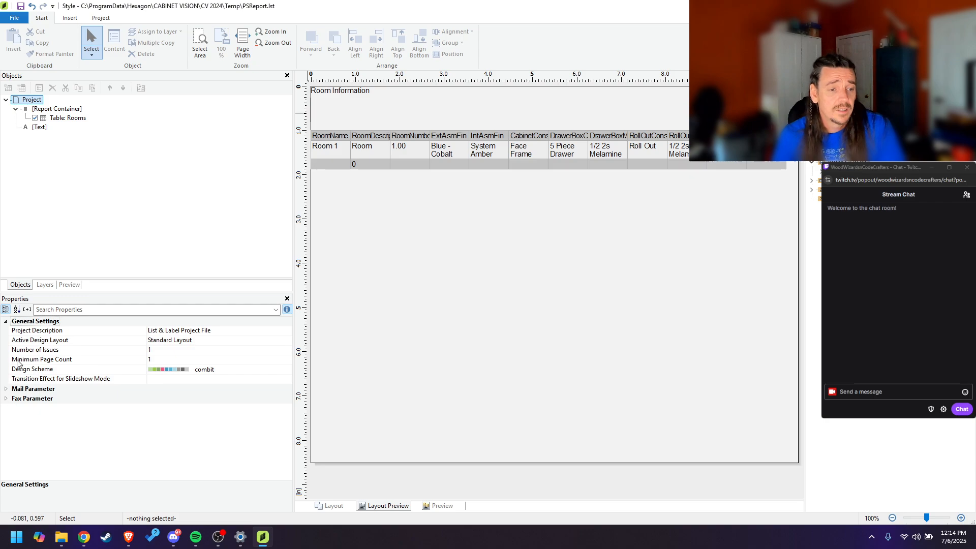
{"action": "left_click", "coordinate": [56, 109]}
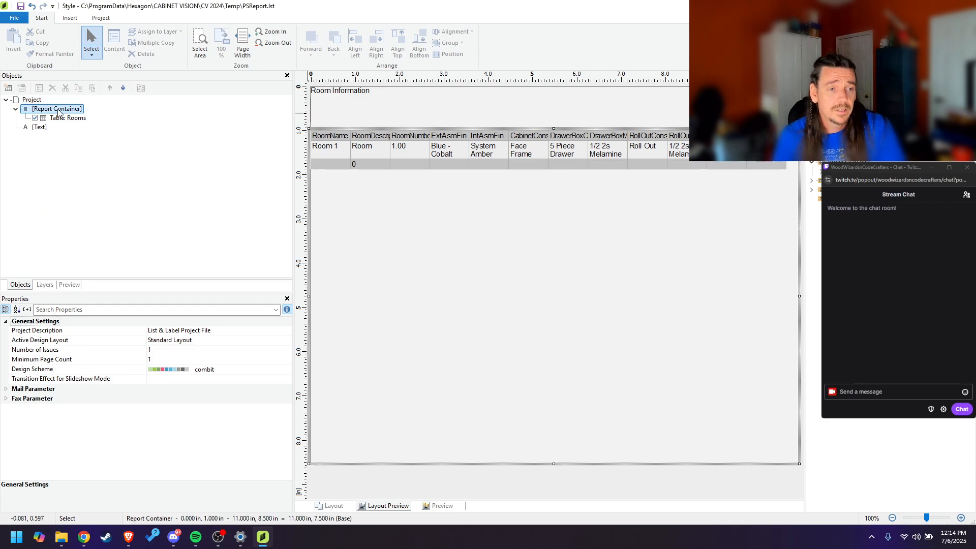
{"action": "scroll", "coordinate": [113, 358], "scroll_direction": "up", "scroll_amount": 3}
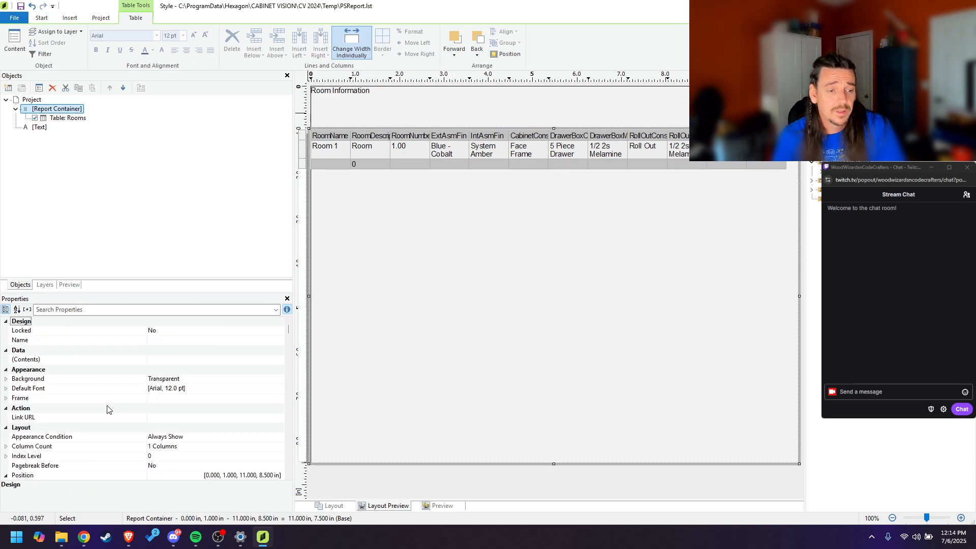
{"action": "left_click", "coordinate": [6, 388]}
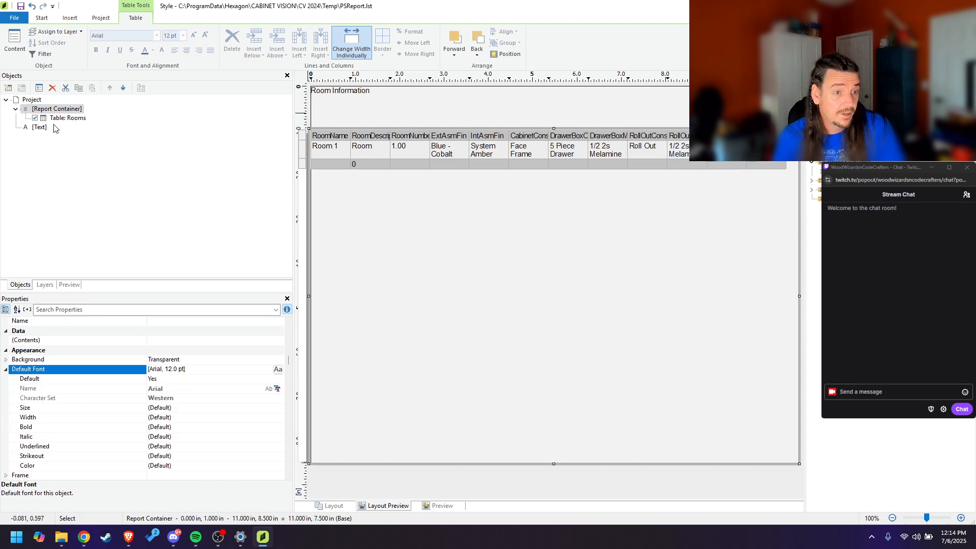
{"action": "left_click", "coordinate": [39, 129]}
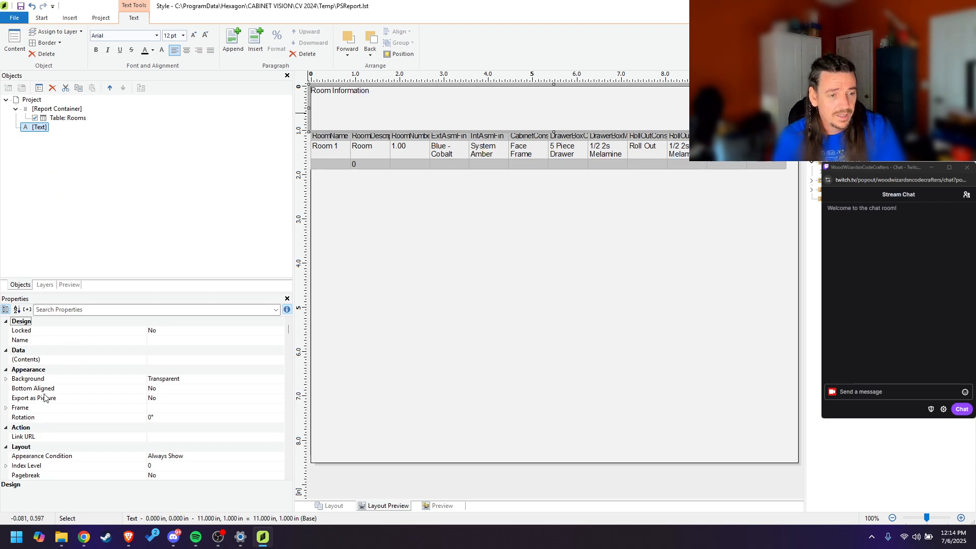
{"action": "scroll", "coordinate": [45, 397], "scroll_direction": "down", "scroll_amount": 4}
{"action": "left_click", "coordinate": [6, 418]}
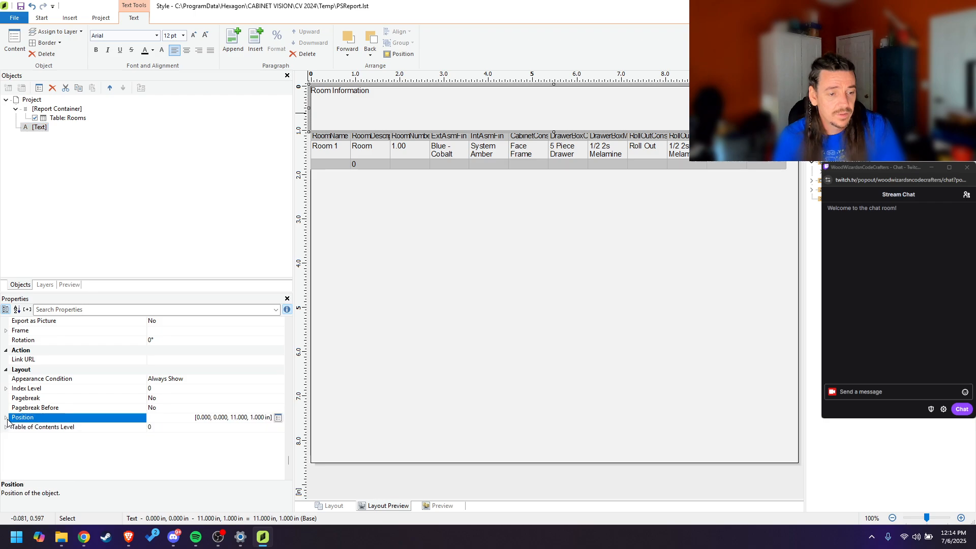
{"action": "scroll", "coordinate": [46, 431], "scroll_direction": "down", "scroll_amount": 1}
{"action": "scroll", "coordinate": [40, 421], "scroll_direction": "up", "scroll_amount": 7}
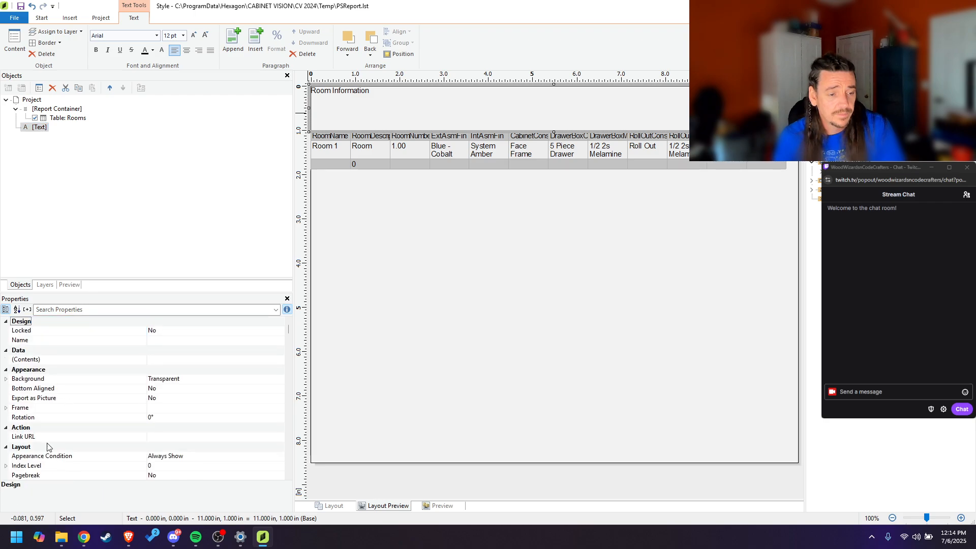
{"action": "left_click", "coordinate": [6, 408]}
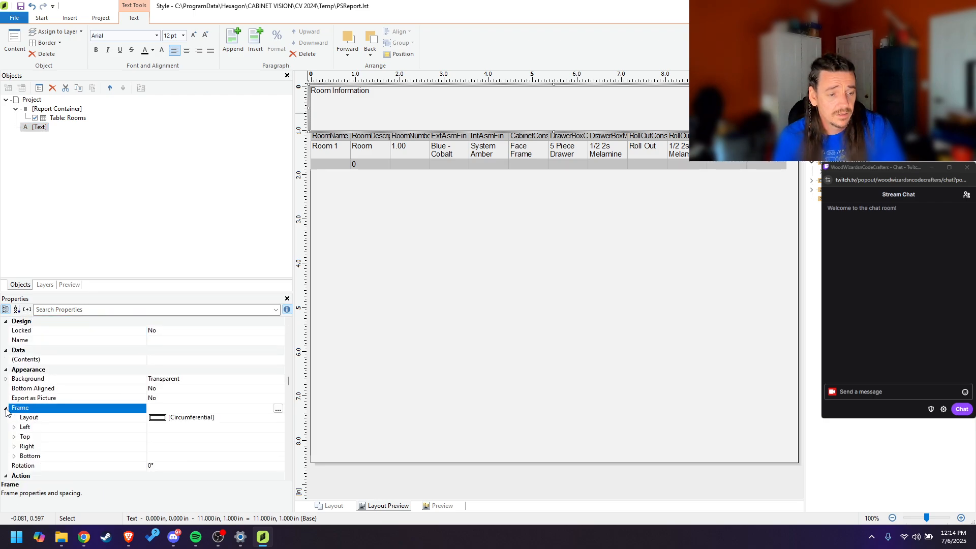
{"action": "left_click", "coordinate": [6, 408]}
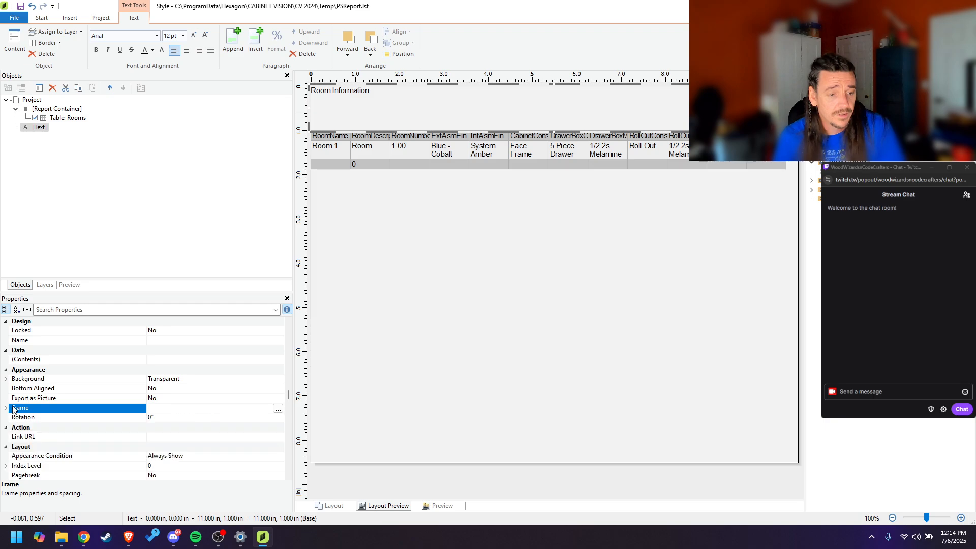
Step: Examine the font settings of the Report_Name paragraph in the header text object, and close them without changes
{"action": "double_click", "coordinate": [370, 110]}
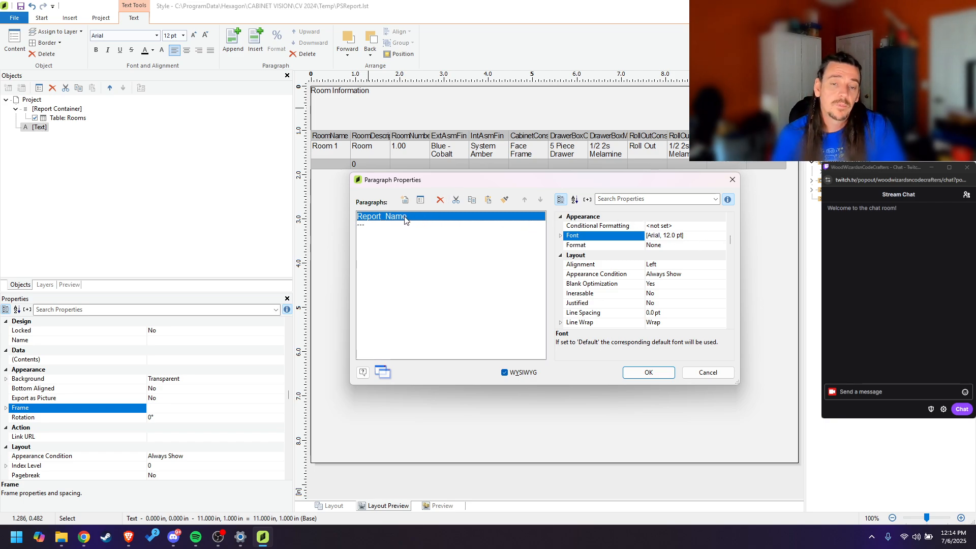
{"action": "left_click", "coordinate": [699, 235]}
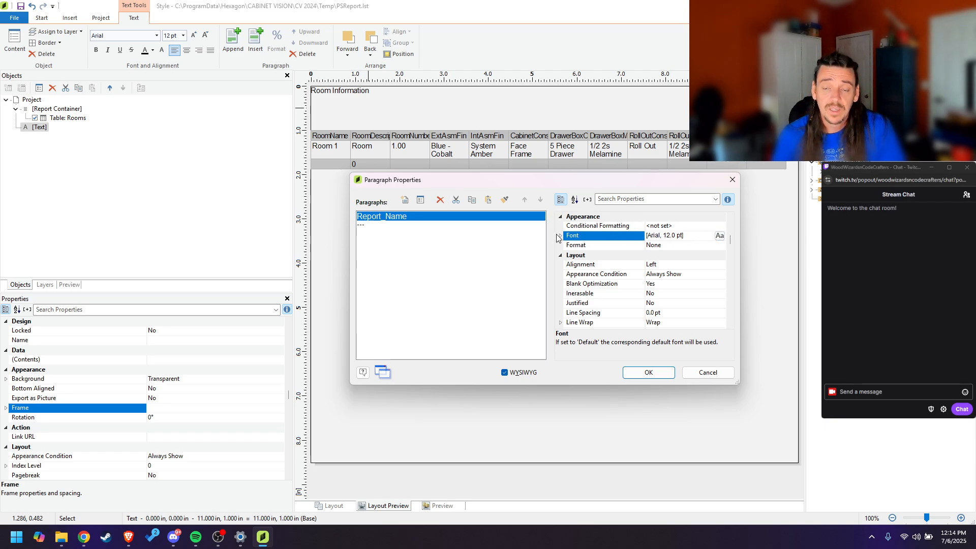
{"action": "left_click", "coordinate": [382, 224]}
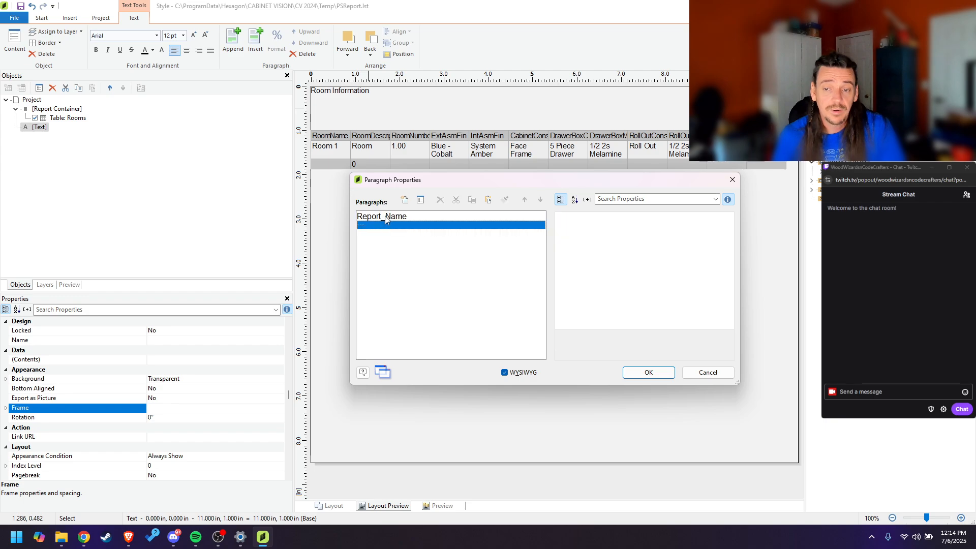
{"action": "left_click", "coordinate": [386, 216]}
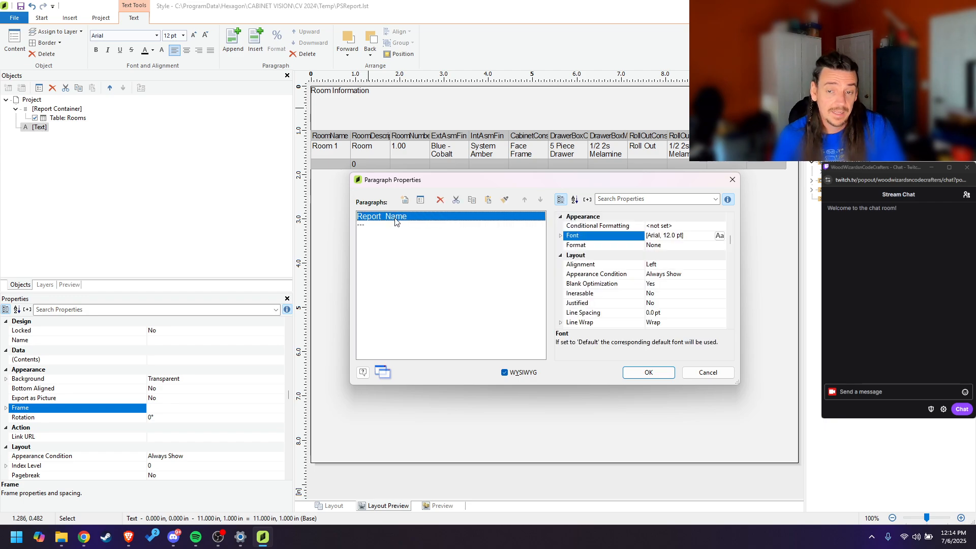
{"action": "left_click", "coordinate": [561, 236]}
{"action": "left_click", "coordinate": [561, 227]}
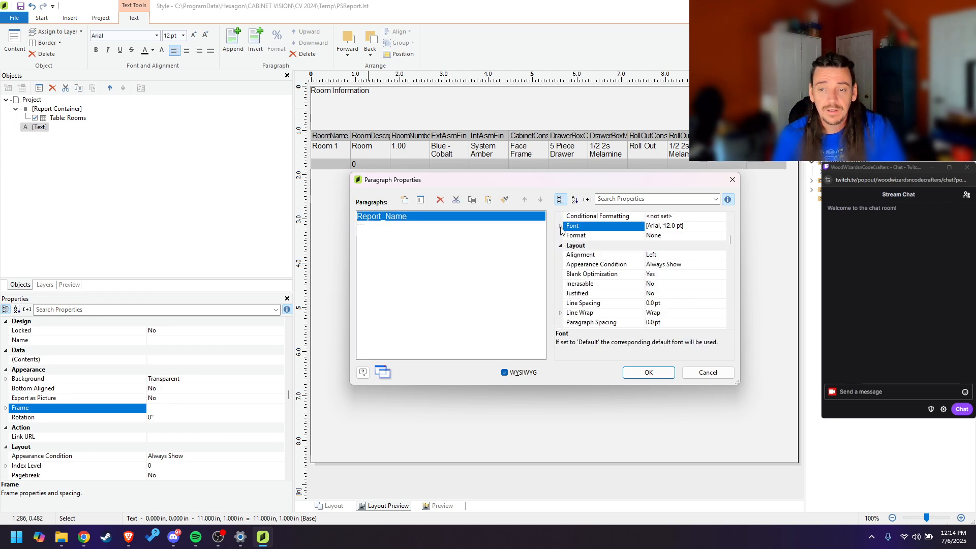
{"action": "left_click", "coordinate": [720, 228]}
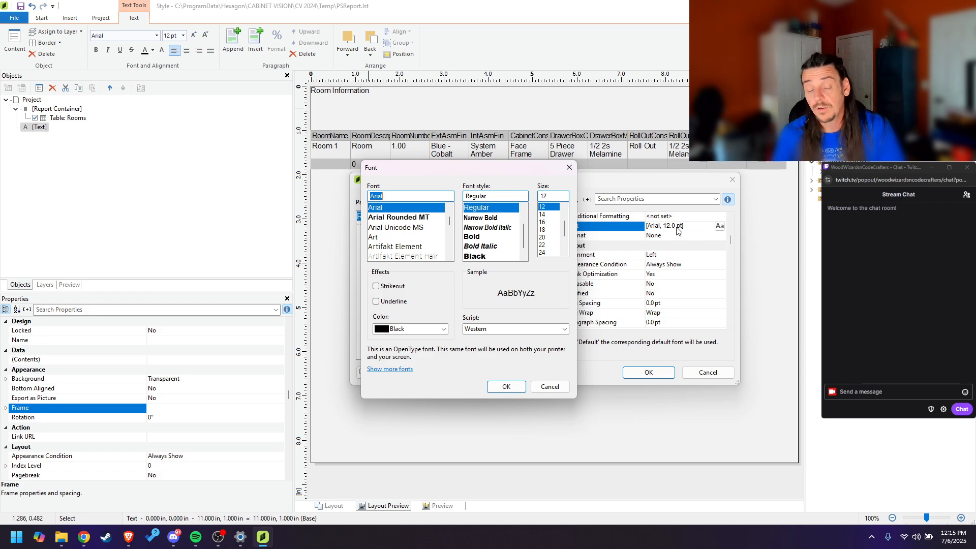
{"action": "left_click", "coordinate": [569, 167]}
{"action": "left_click", "coordinate": [732, 179]}
Step: Set the default object font size to 20 pt in the designer options and apply it to the report
{"action": "left_click", "coordinate": [34, 99]}
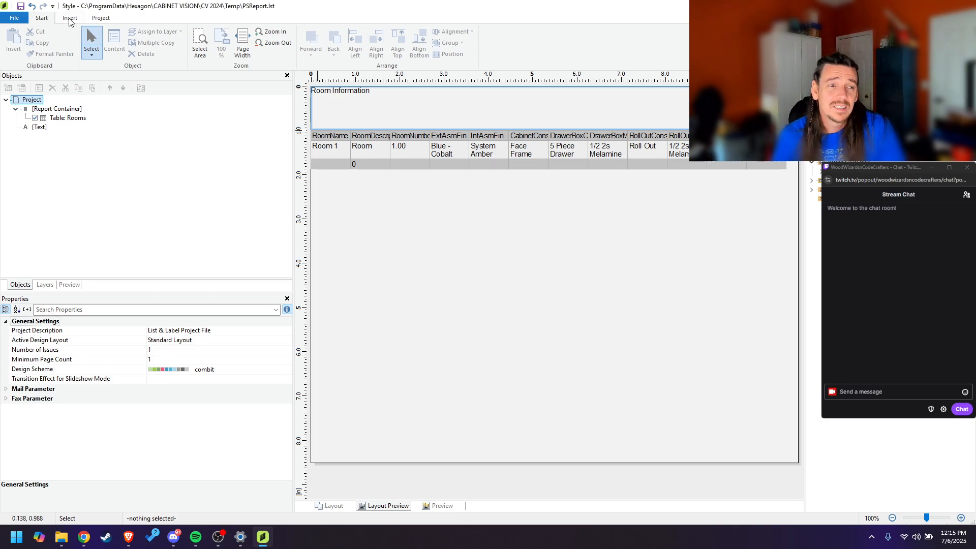
{"action": "left_click", "coordinate": [14, 20]}
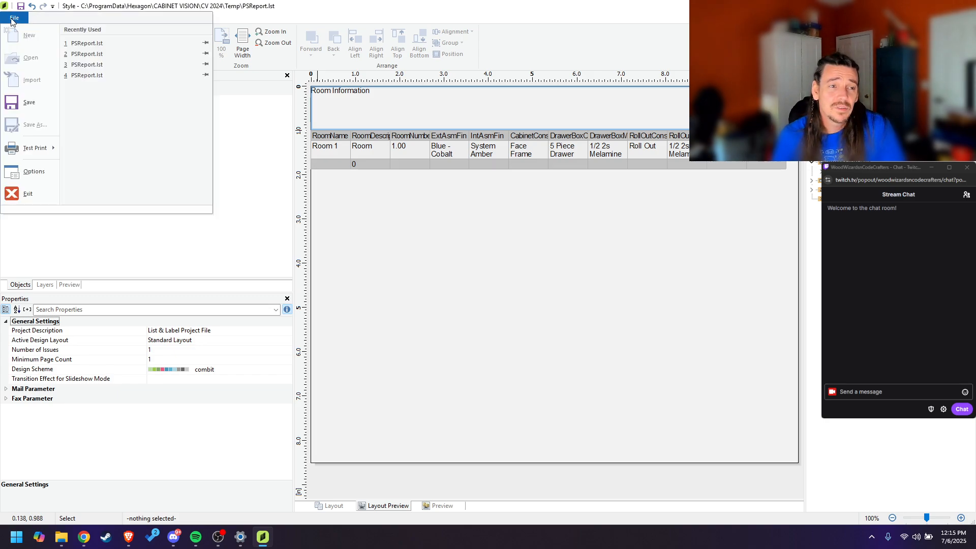
{"action": "left_click", "coordinate": [33, 173]}
{"action": "left_click", "coordinate": [388, 144]}
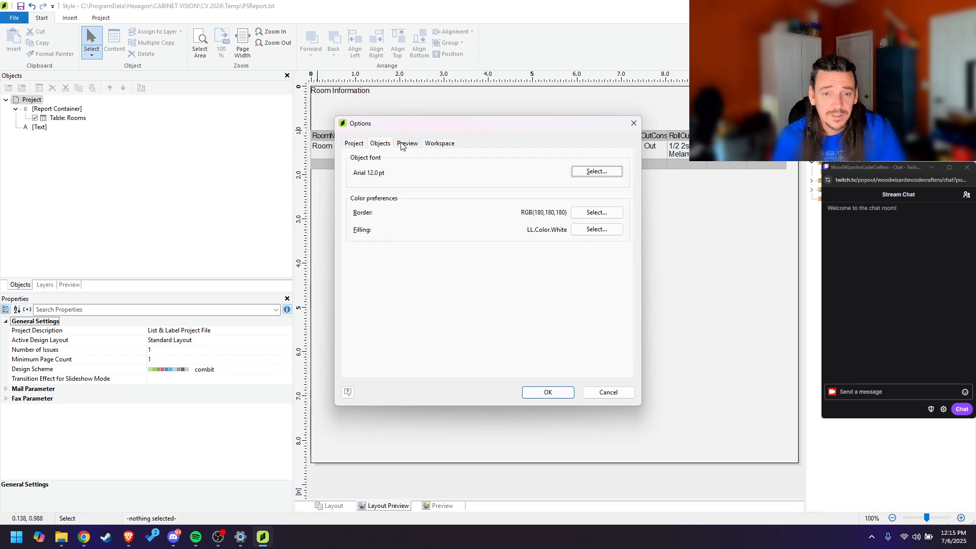
{"action": "left_click", "coordinate": [407, 144]}
{"action": "left_click", "coordinate": [389, 146]}
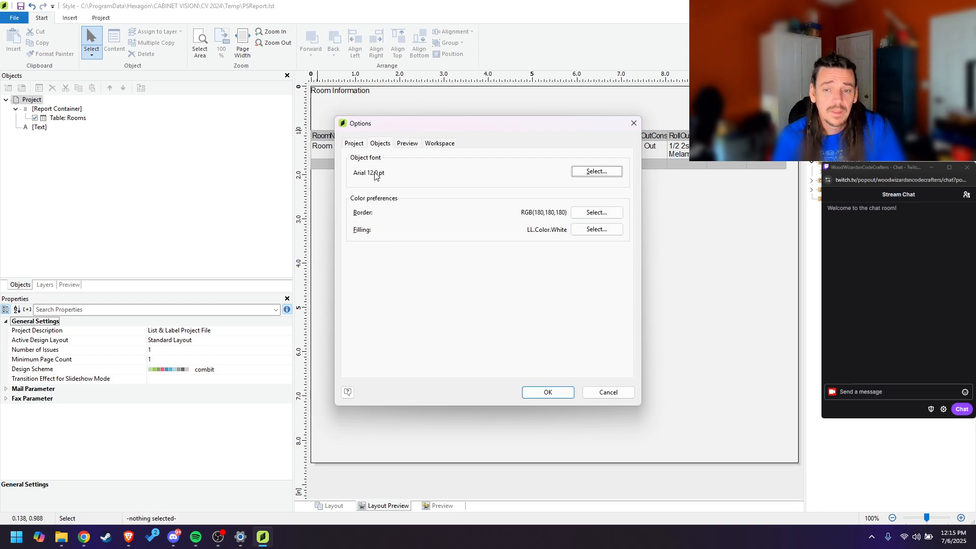
{"action": "left_click_drag", "start_coordinate": [393, 122], "coordinate": [414, 127]}
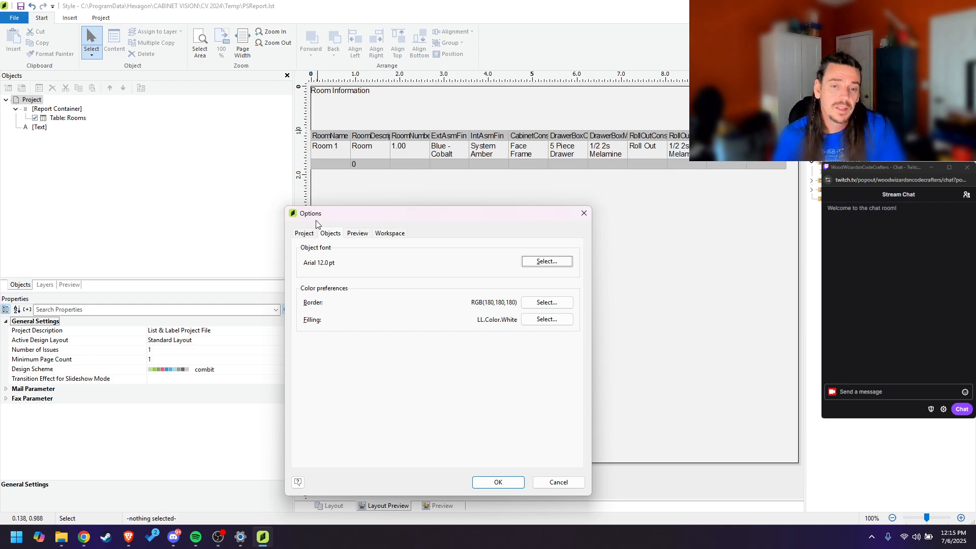
{"action": "left_click", "coordinate": [544, 263]}
{"action": "scroll", "coordinate": [519, 300], "scroll_direction": "down", "scroll_amount": 2}
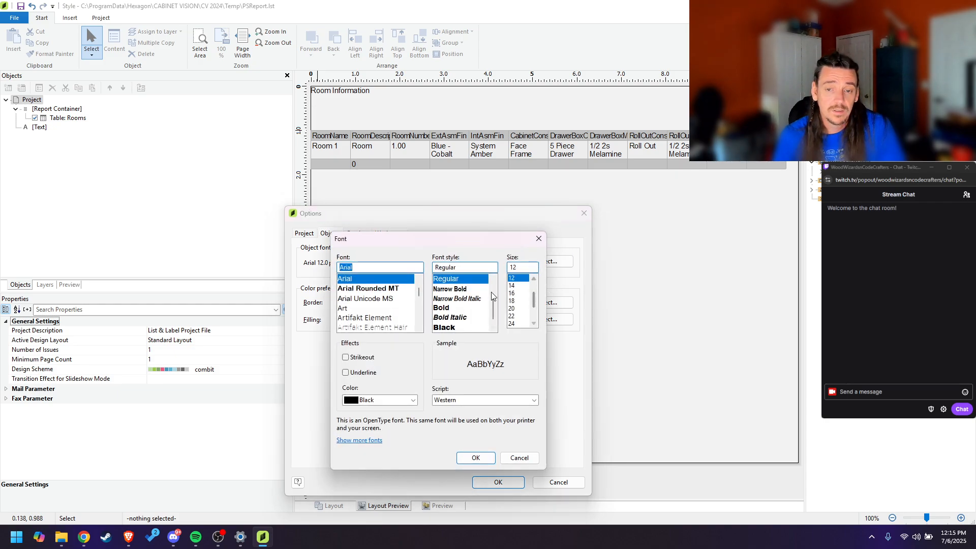
{"action": "left_click", "coordinate": [513, 309]}
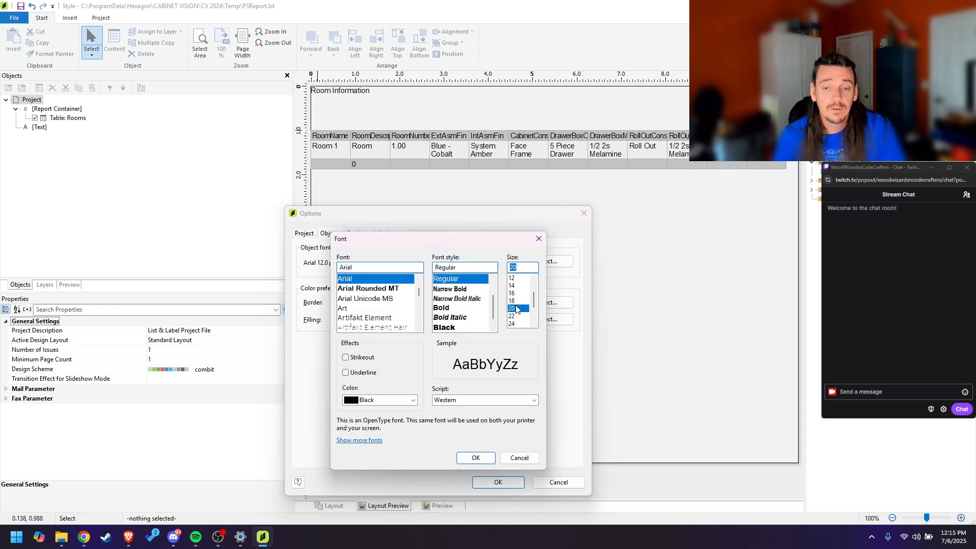
{"action": "left_click", "coordinate": [475, 457]}
{"action": "left_click", "coordinate": [498, 483]}
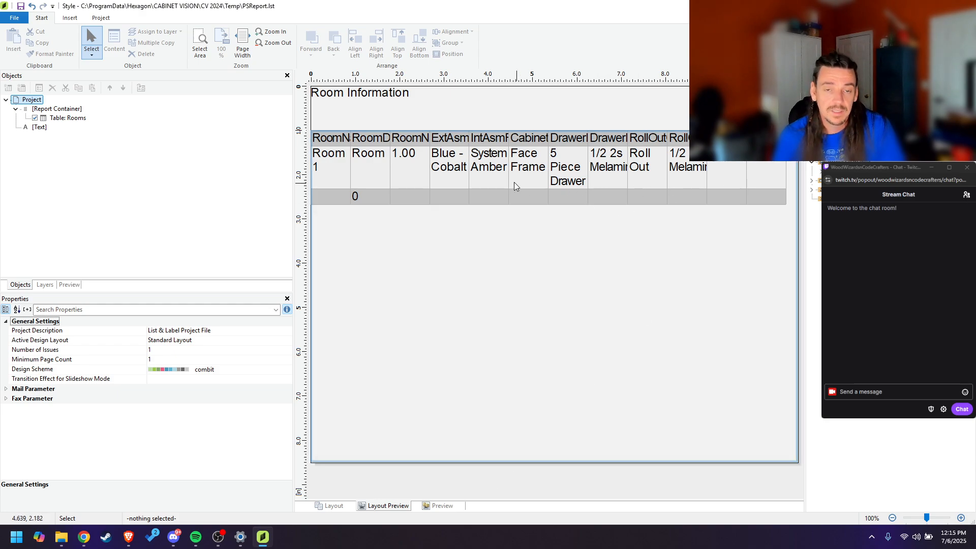
Step: Reopen the default object font in the designer options and set its size back to 12 pt
{"action": "left_click", "coordinate": [100, 19]}
{"action": "left_click", "coordinate": [14, 17]}
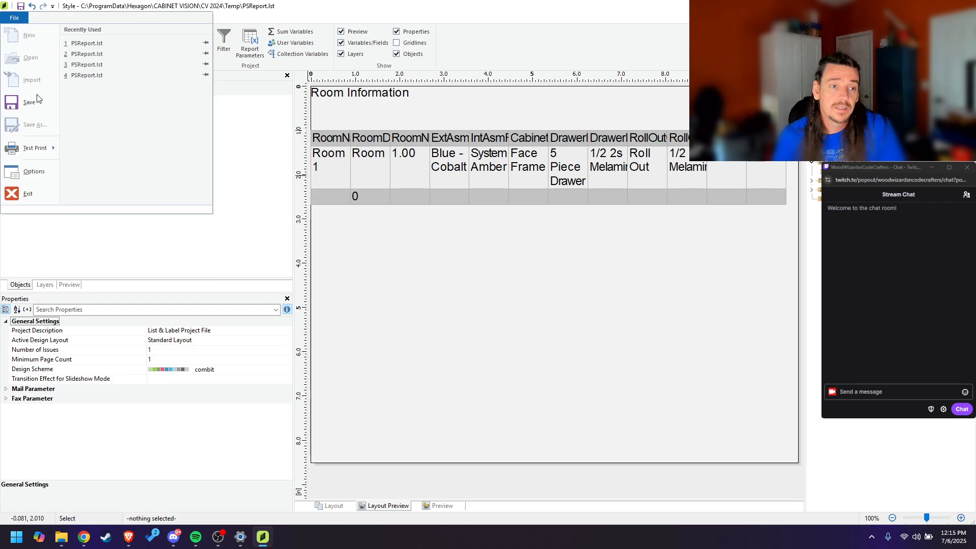
{"action": "left_click", "coordinate": [33, 171]}
{"action": "left_click", "coordinate": [331, 234]}
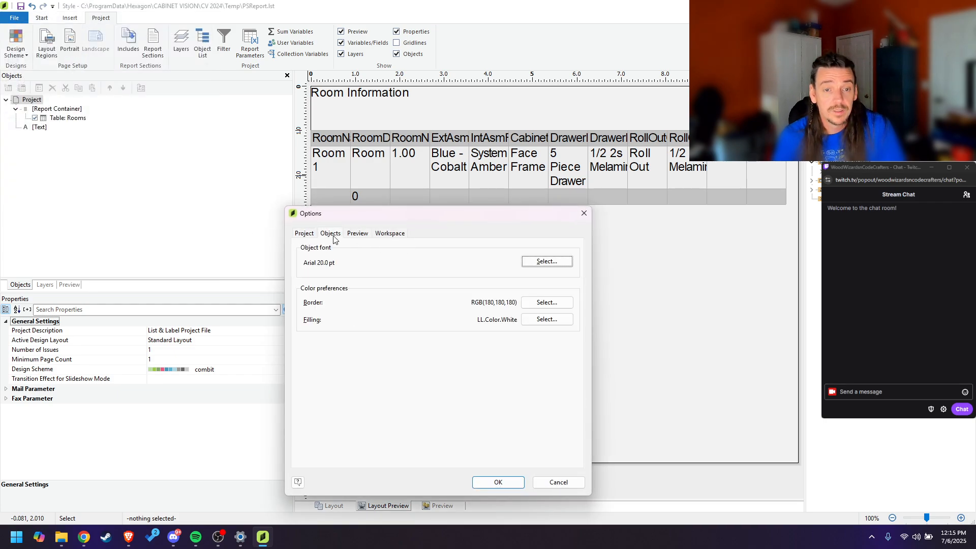
{"action": "left_click", "coordinate": [539, 268]}
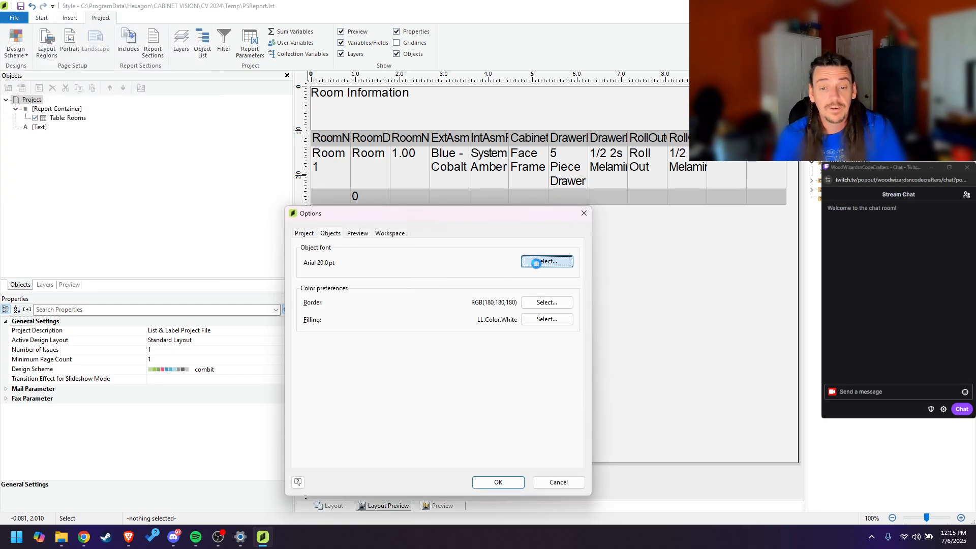
{"action": "left_click", "coordinate": [535, 280]}
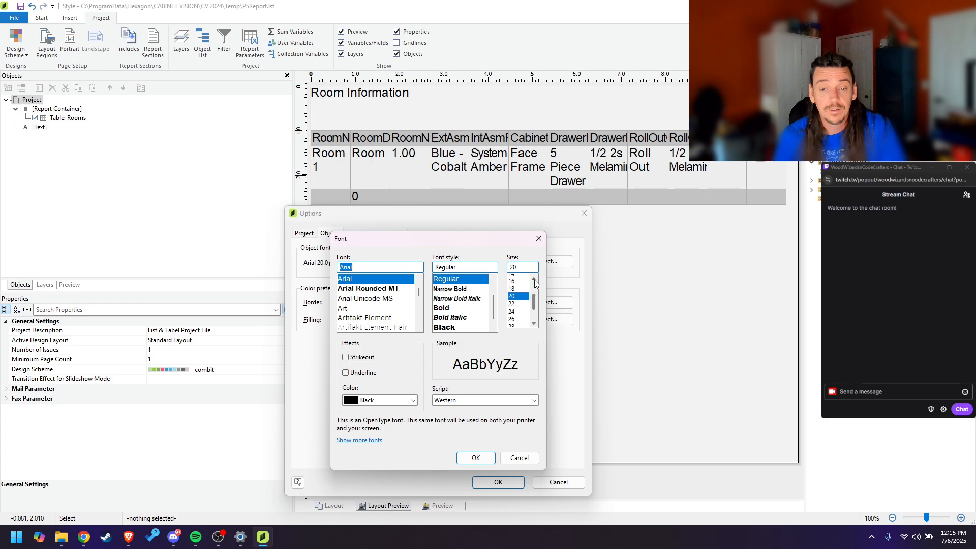
{"action": "scroll", "coordinate": [535, 280], "scroll_direction": "up", "scroll_amount": 3}
{"action": "left_click", "coordinate": [513, 278]}
{"action": "left_click", "coordinate": [480, 457]}
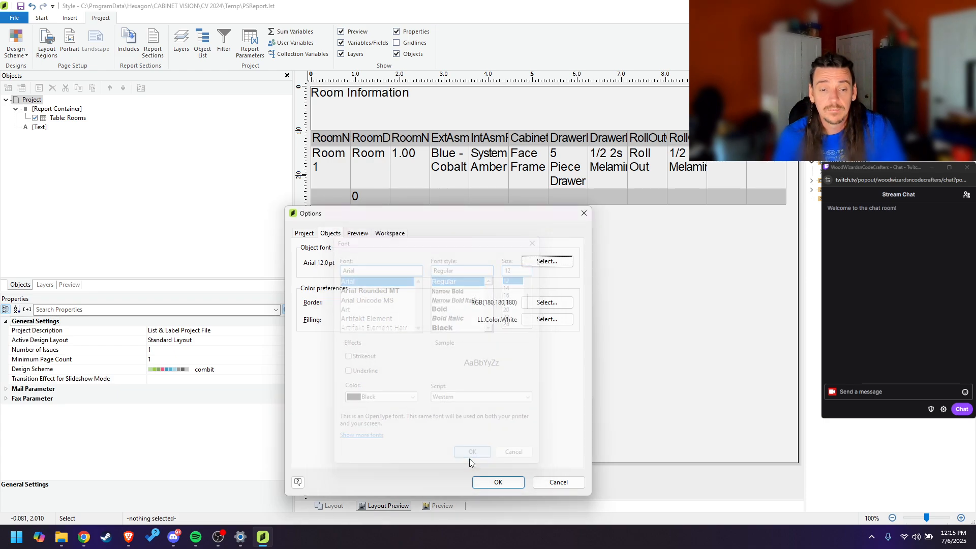
Step: Browse the fonts available as the default object font and apply the designer options to the report
{"action": "left_click", "coordinate": [537, 262]}
{"action": "scroll", "coordinate": [376, 313], "scroll_direction": "down", "scroll_amount": 5}
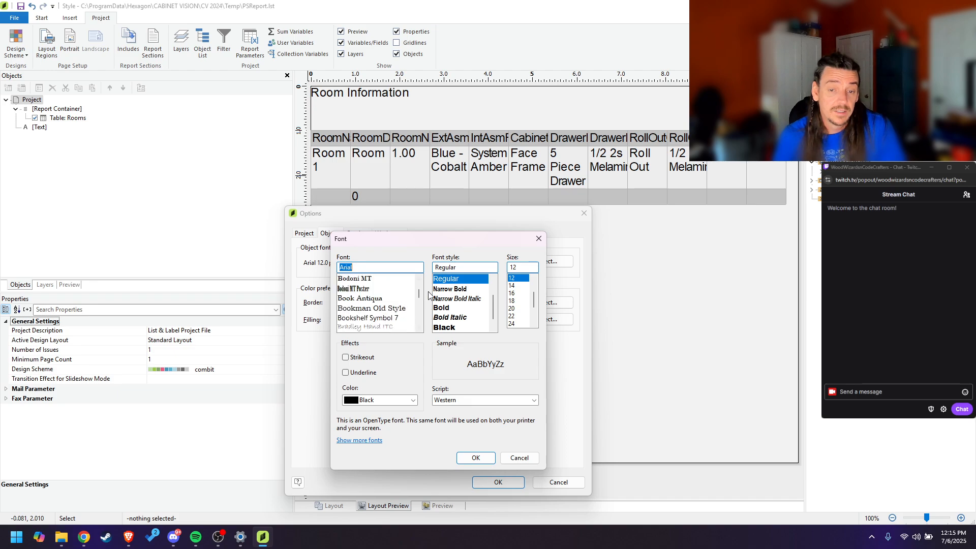
{"action": "scroll", "coordinate": [418, 296], "scroll_direction": "down", "scroll_amount": 3}
{"action": "left_click_drag", "start_coordinate": [418, 293], "coordinate": [418, 286]}
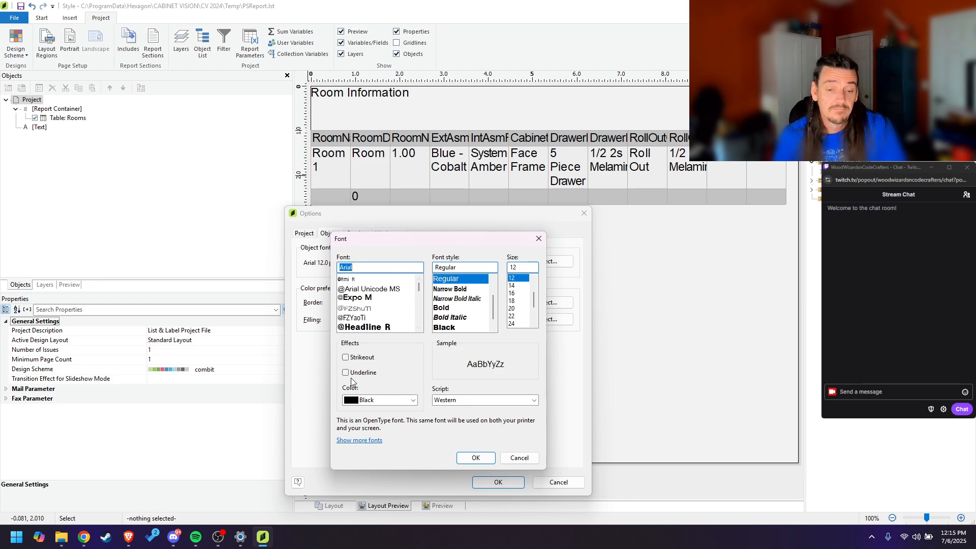
{"action": "left_click", "coordinate": [489, 460]}
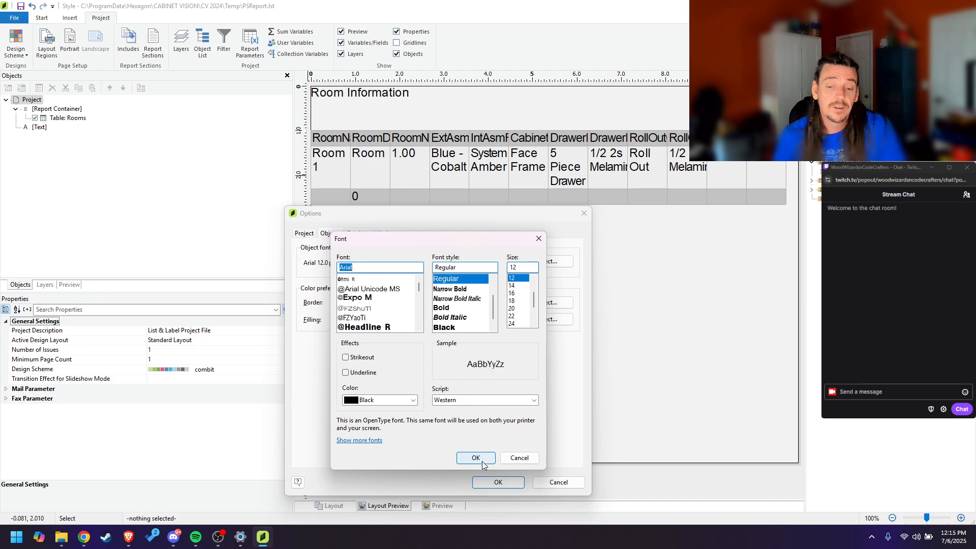
{"action": "left_click", "coordinate": [497, 480]}
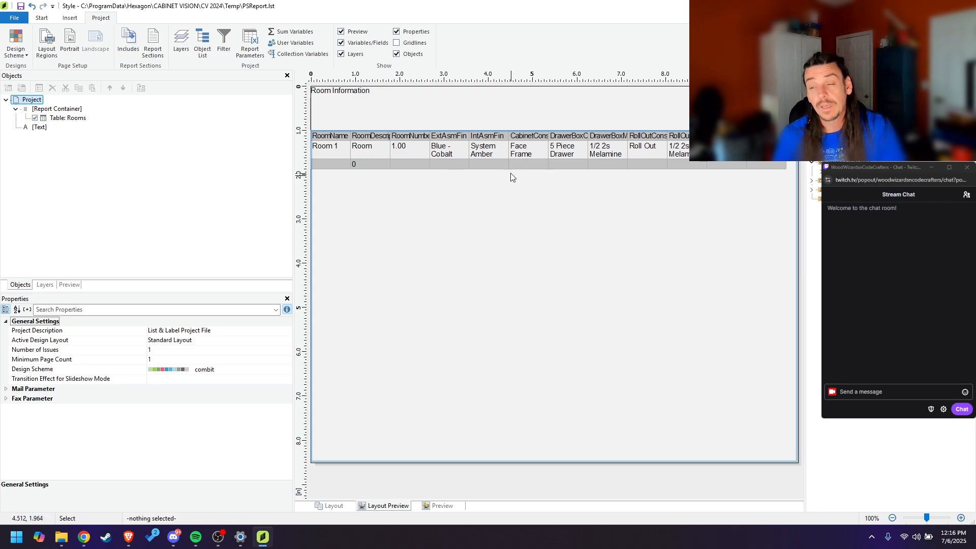
Step: Set the font of the Report_Name paragraph in the header text object to Arial Bold, 16 pt, underlined
{"action": "left_click", "coordinate": [62, 111]}
{"action": "left_click", "coordinate": [69, 119]}
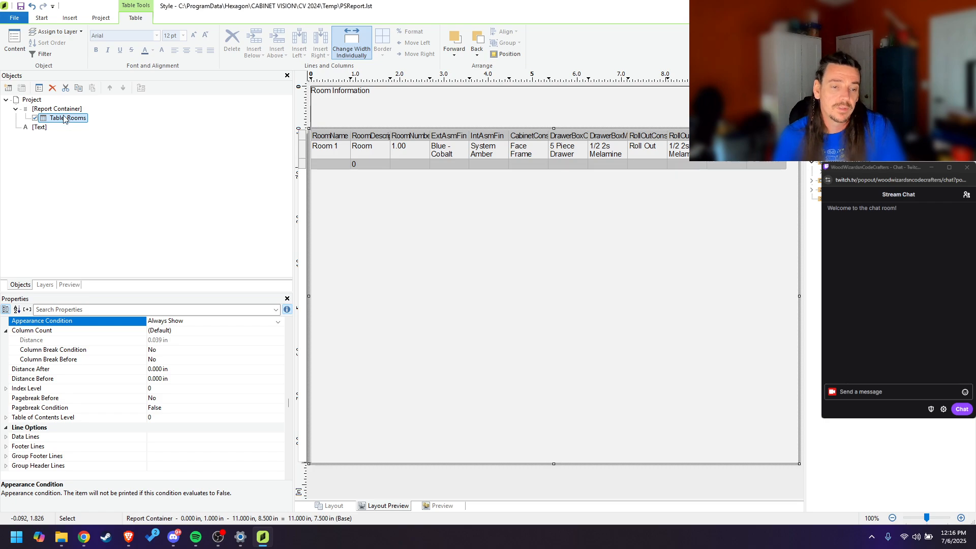
{"action": "double_click", "coordinate": [380, 103]}
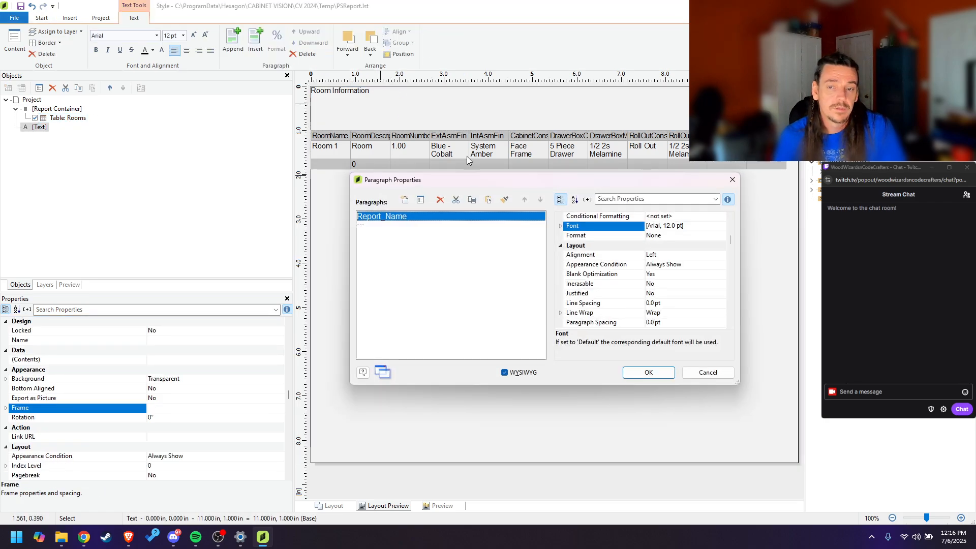
{"action": "left_click", "coordinate": [720, 227]}
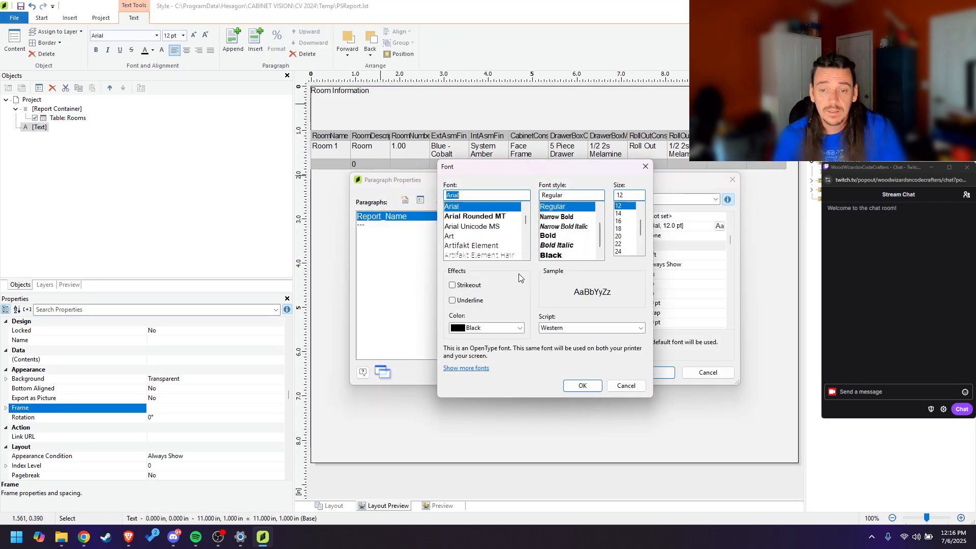
{"action": "left_click", "coordinate": [621, 221]}
{"action": "left_click", "coordinate": [554, 236]}
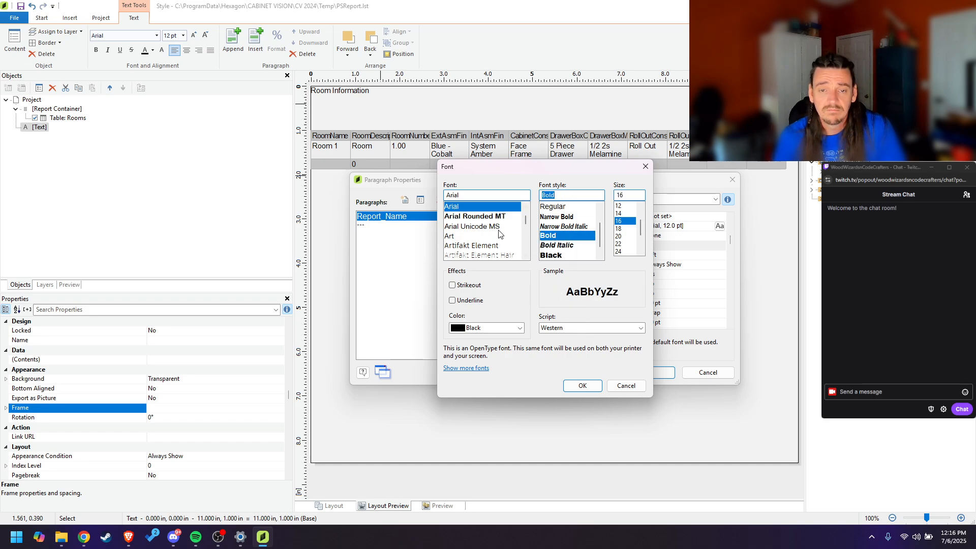
{"action": "left_click", "coordinate": [465, 302]}
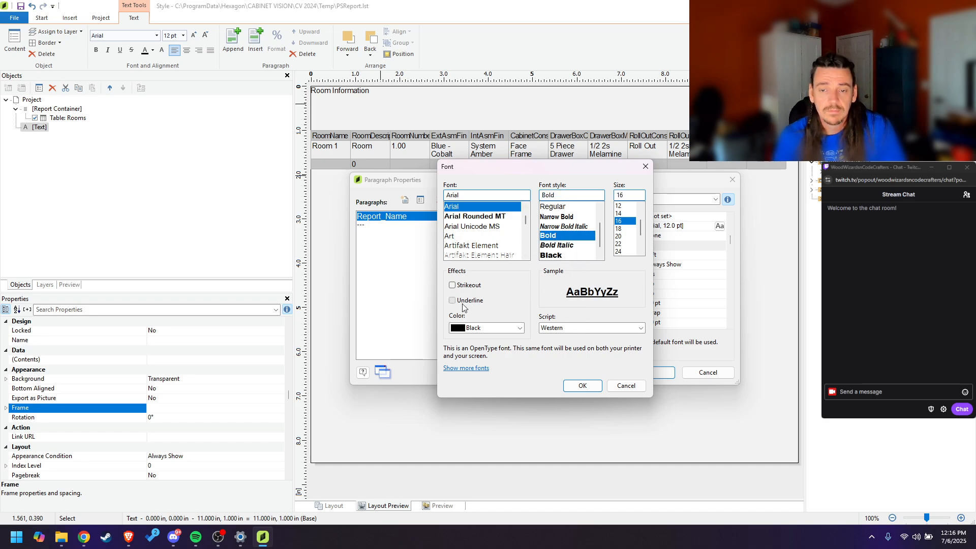
{"action": "left_click", "coordinate": [582, 386]}
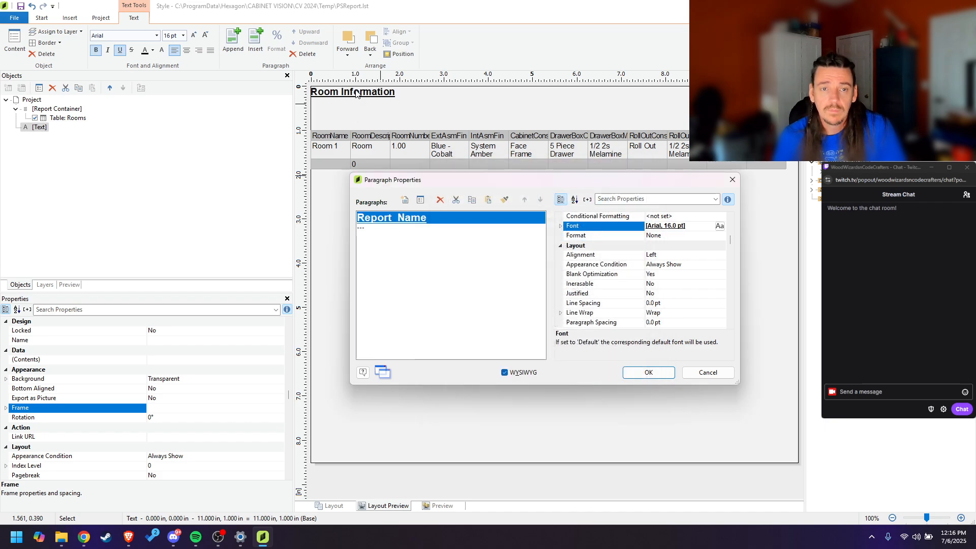
{"action": "left_click", "coordinate": [644, 371]}
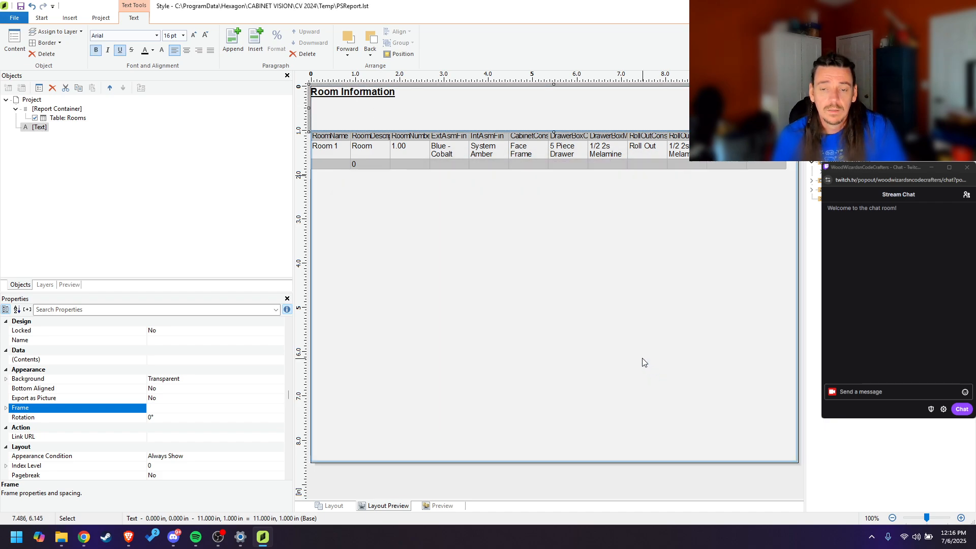
Step: Recheck the header text's paragraph properties, save the Room Information report and close the report designer
{"action": "double_click", "coordinate": [402, 112]}
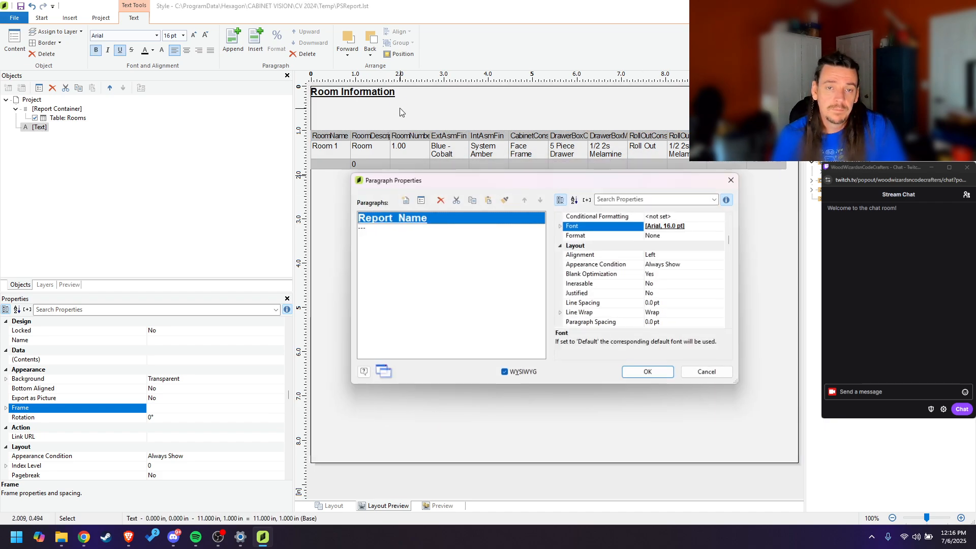
{"action": "left_click", "coordinate": [648, 373]}
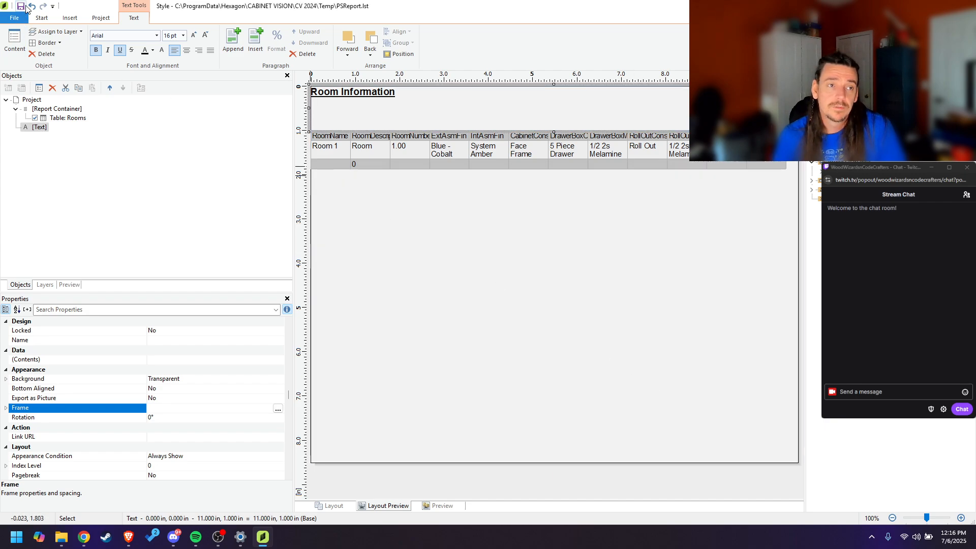
{"action": "left_click", "coordinate": [23, 6]}
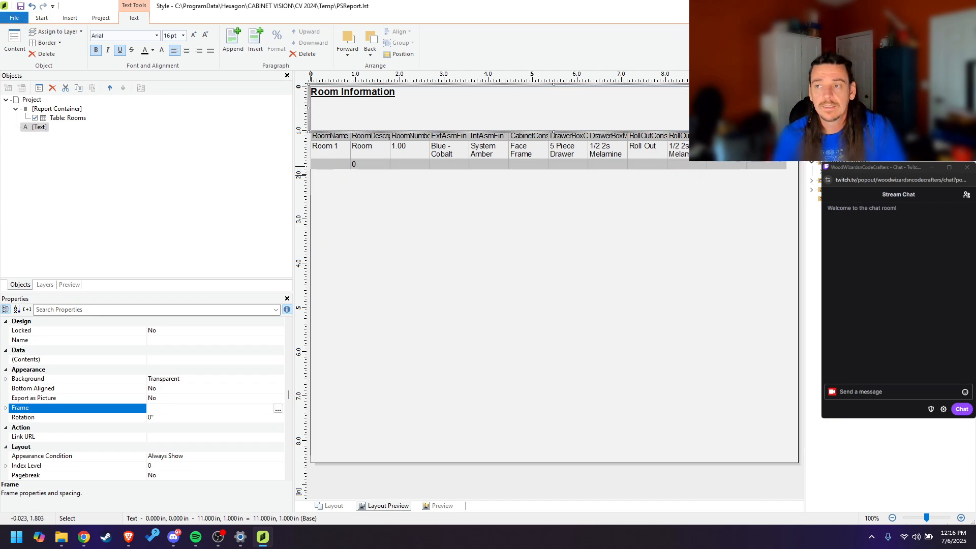
{"action": "left_click", "coordinate": [964, 5]}
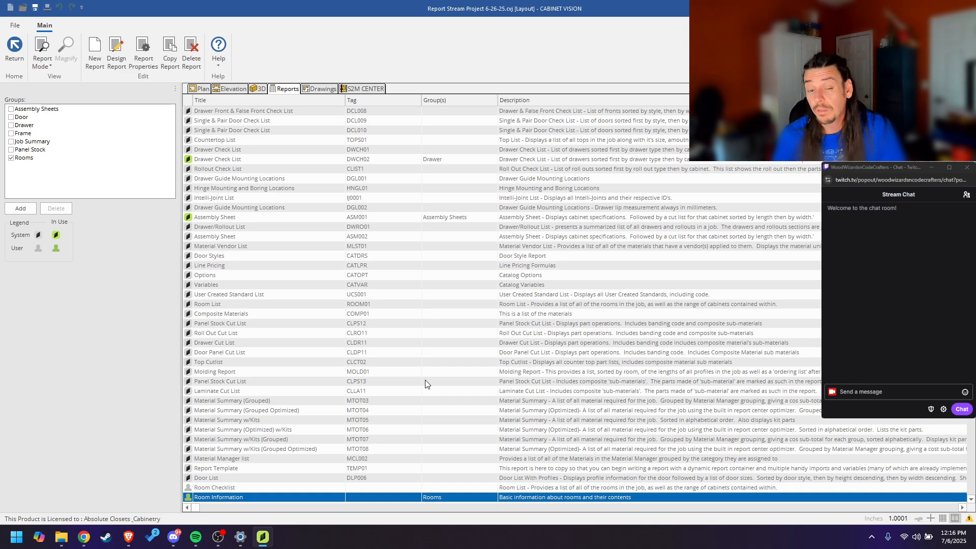
Step: Leave the report setup and report center for the plan view, and close the current job
{"action": "left_click", "coordinate": [22, 51]}
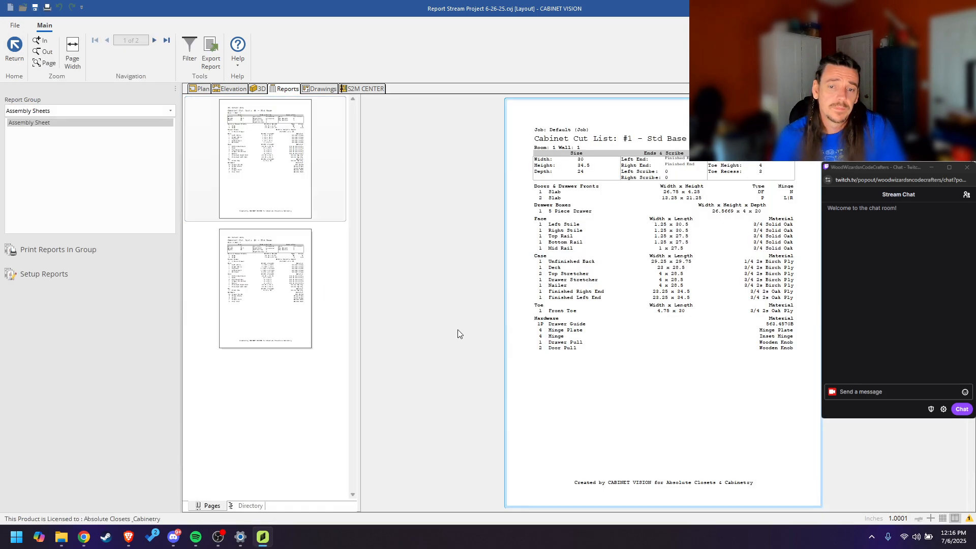
{"action": "left_click", "coordinate": [14, 48]}
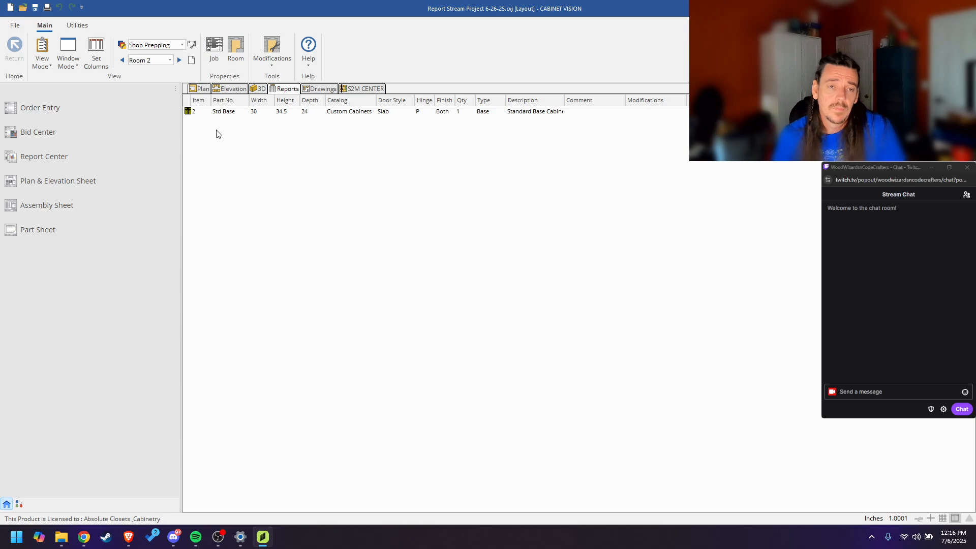
{"action": "left_click", "coordinate": [203, 90]}
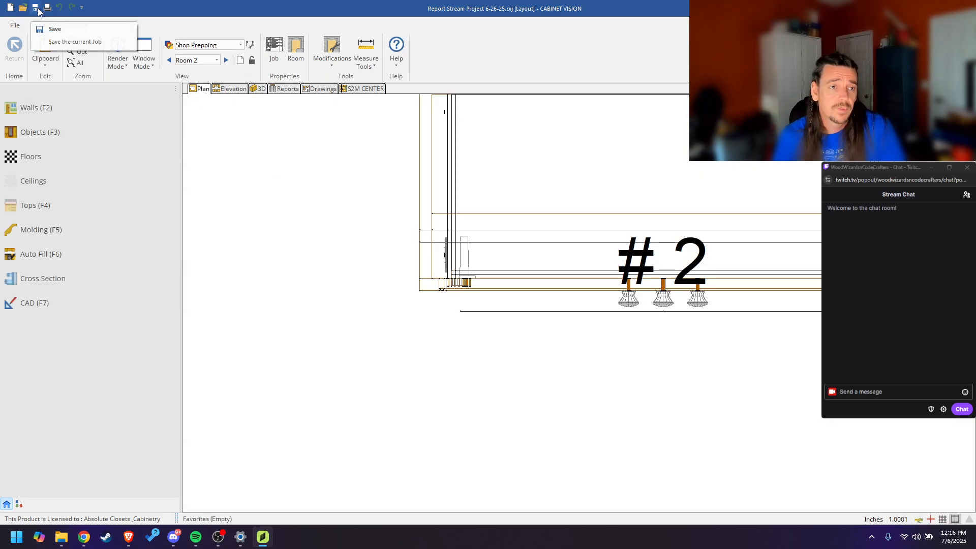
{"action": "left_click", "coordinate": [15, 25]}
{"action": "left_click", "coordinate": [37, 92]}
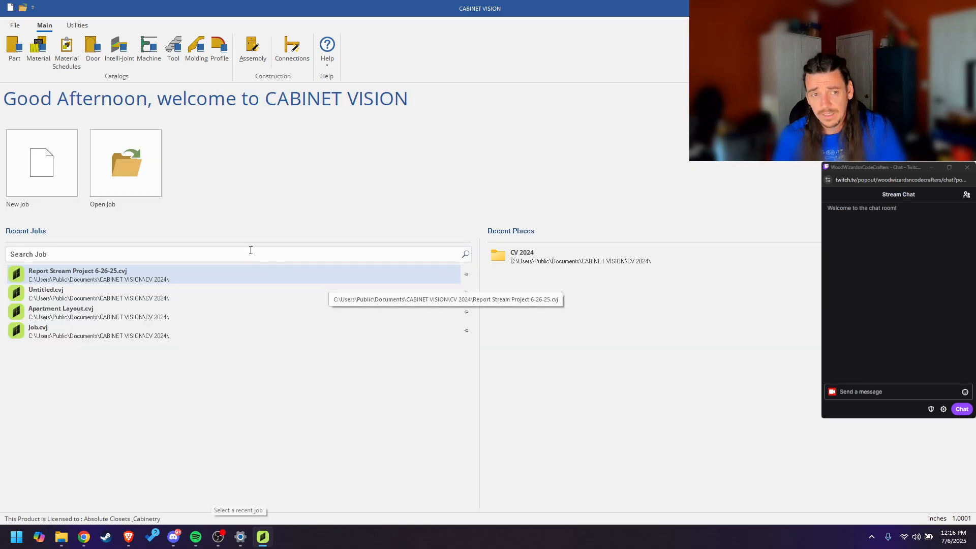
Step: Add a system parameter with the prompt "Engineer Name" and the parameter name ii_Engineer
{"action": "left_click", "coordinate": [77, 25]}
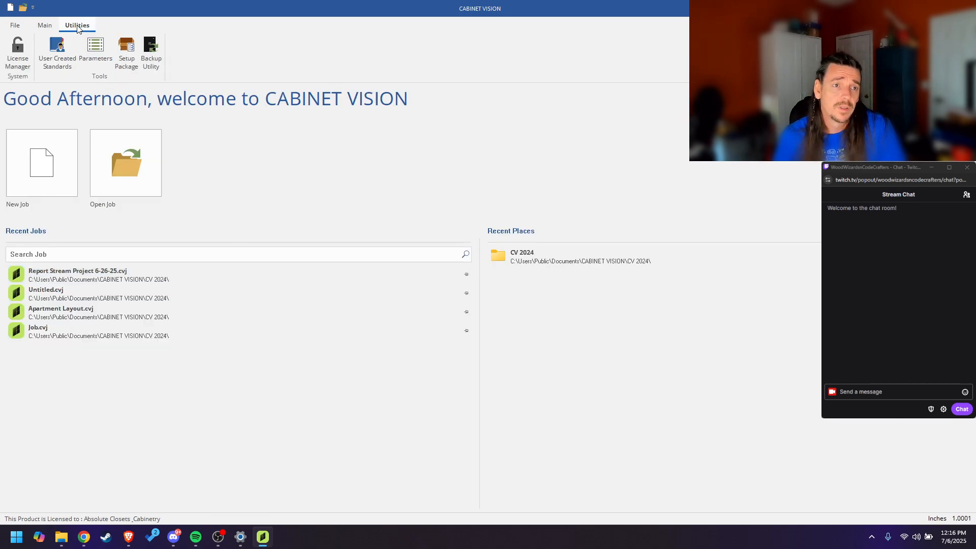
{"action": "left_click", "coordinate": [95, 46]}
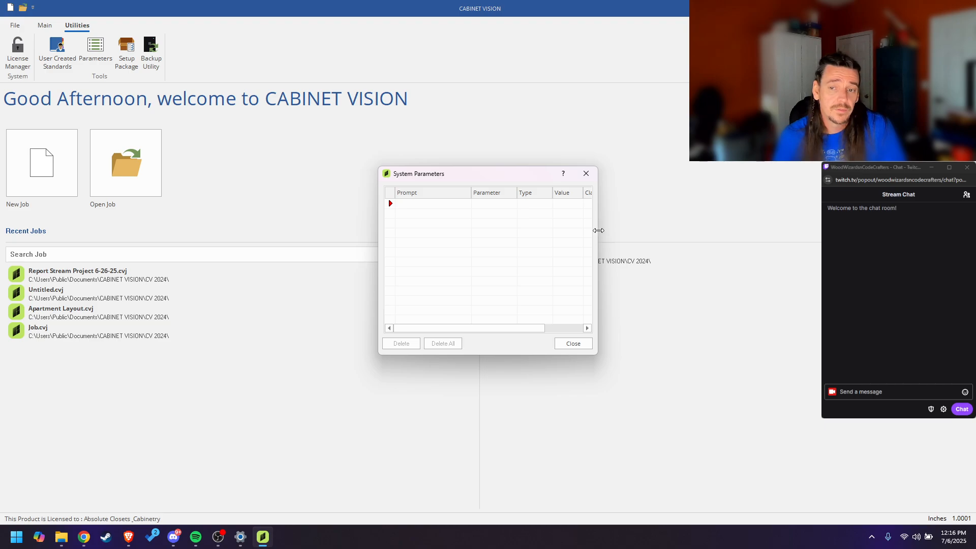
{"action": "left_click_drag", "start_coordinate": [597, 234], "coordinate": [748, 233]}
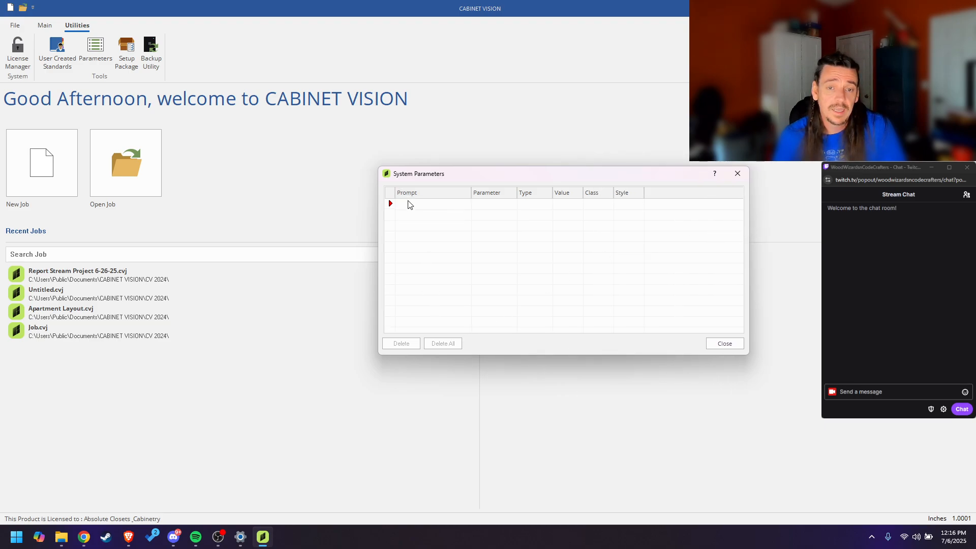
{"action": "left_click", "coordinate": [413, 204]}
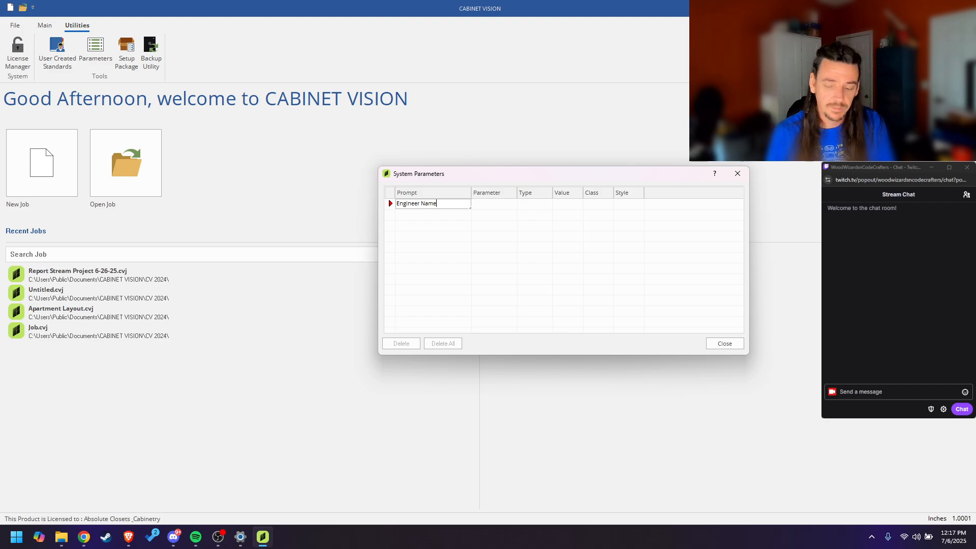
{"action": "key", "text": "Tab"}
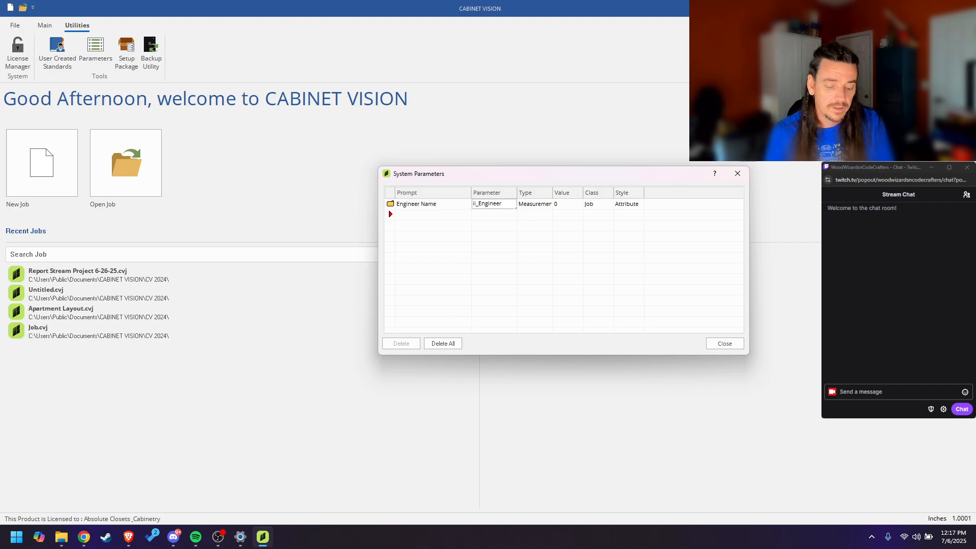
{"action": "key", "text": "shift+Tab"}
{"action": "key", "text": "Tab"}
{"action": "key", "text": "Tab"}
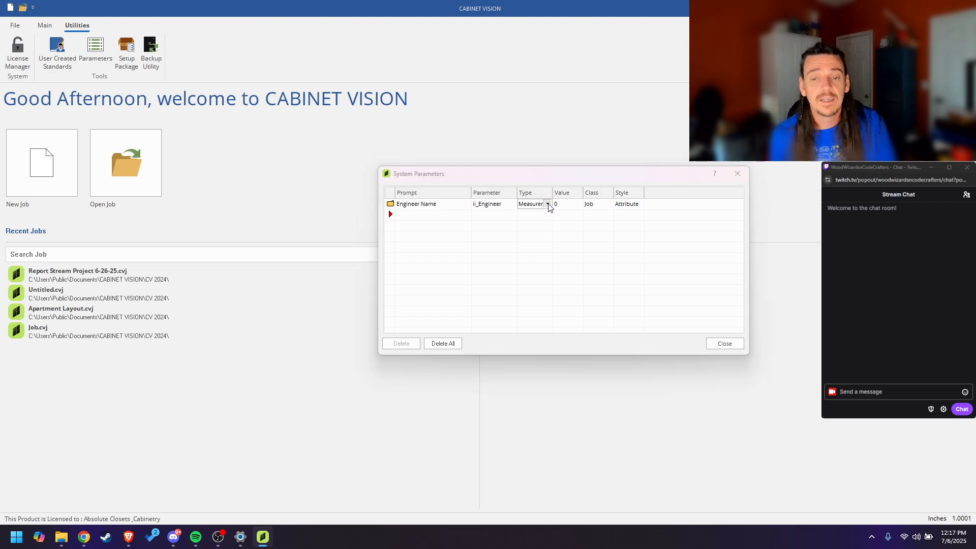
Step: Set the Engineer Name parameter's type to Text and clear its value
{"action": "left_click", "coordinate": [547, 203]}
{"action": "left_click", "coordinate": [525, 258]}
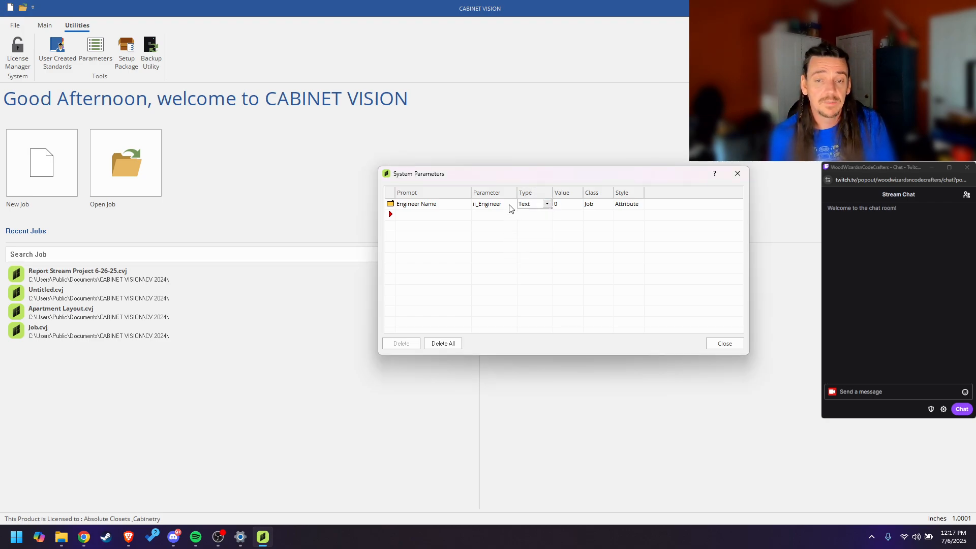
{"action": "left_click", "coordinate": [567, 204]}
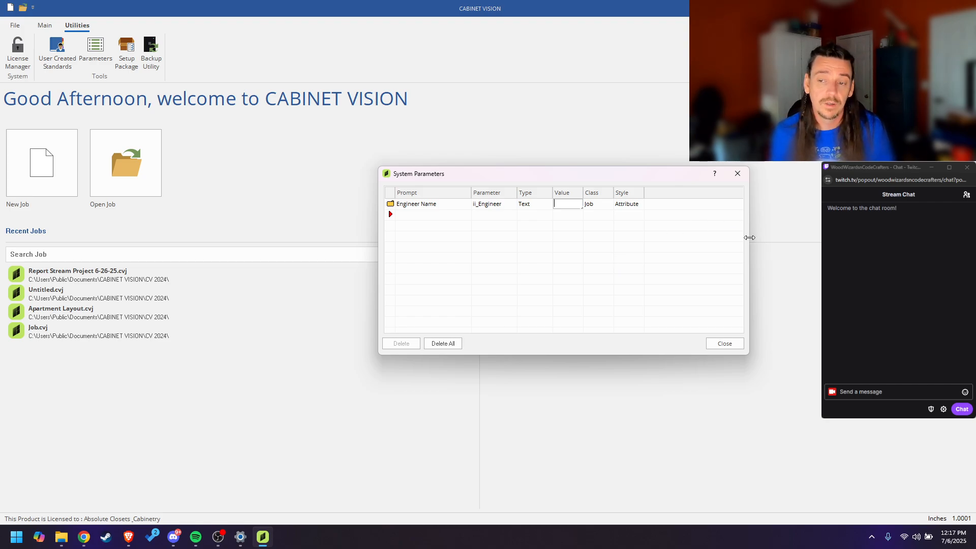
Step: Widen the System Parameters window, and switch the Engineer Name parameter's class to Room and back to Job
{"action": "left_click_drag", "start_coordinate": [749, 237], "coordinate": [839, 238]}
{"action": "left_click_drag", "start_coordinate": [732, 176], "coordinate": [642, 175]}
{"action": "left_click", "coordinate": [508, 205]}
{"action": "left_click", "coordinate": [518, 203]}
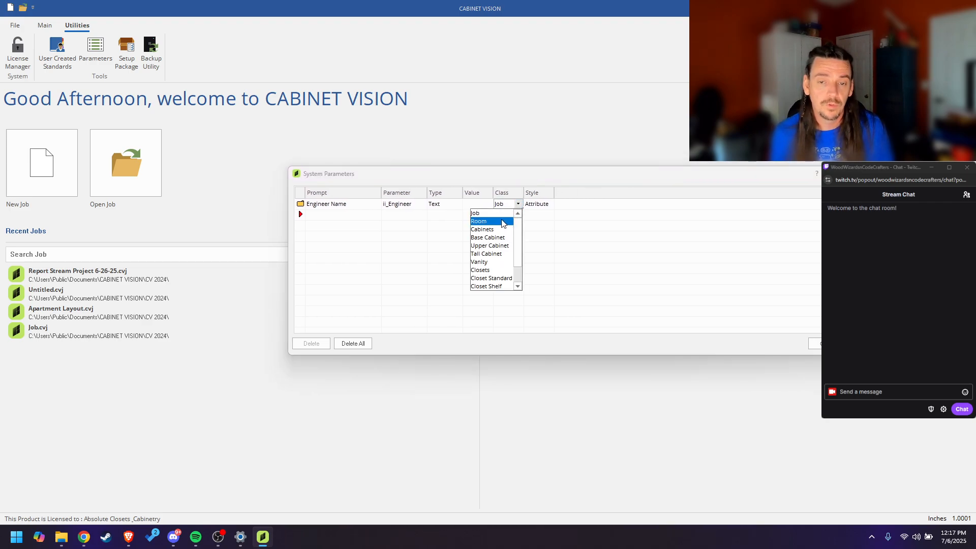
{"action": "left_click", "coordinate": [503, 223]}
{"action": "left_click", "coordinate": [517, 204]}
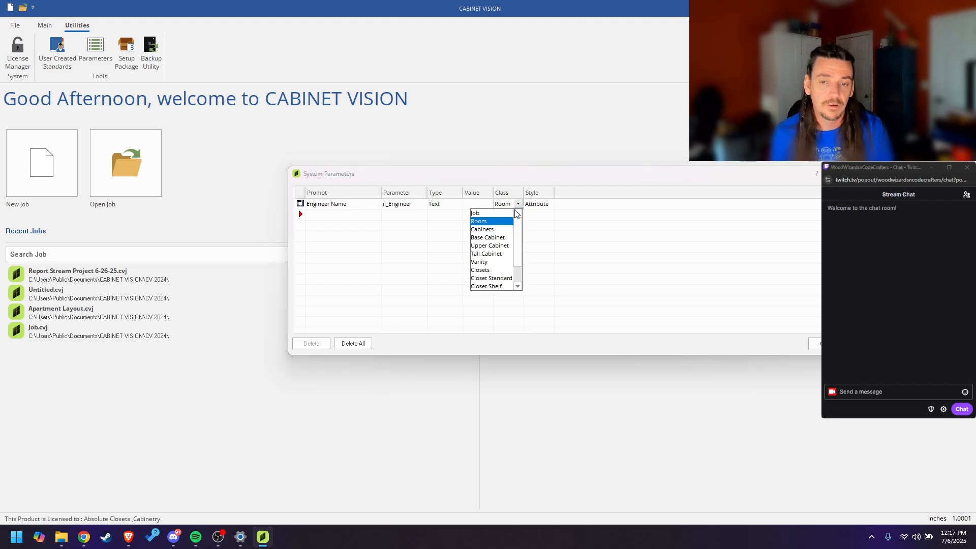
{"action": "left_click", "coordinate": [477, 213]}
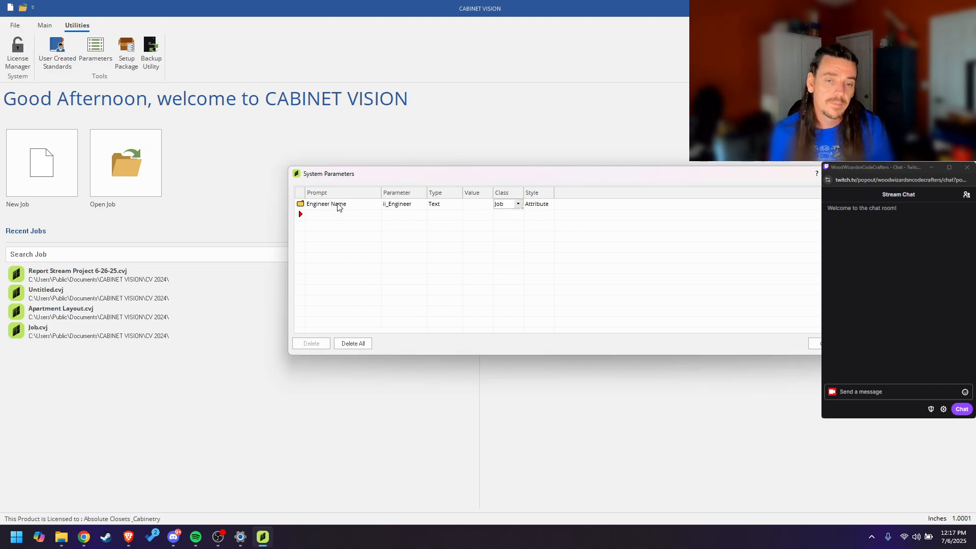
Step: Give the Engineer Name parameter the value "Enter Engineer Name" and the style Note, and close the system parameters
{"action": "left_click", "coordinate": [482, 203]}
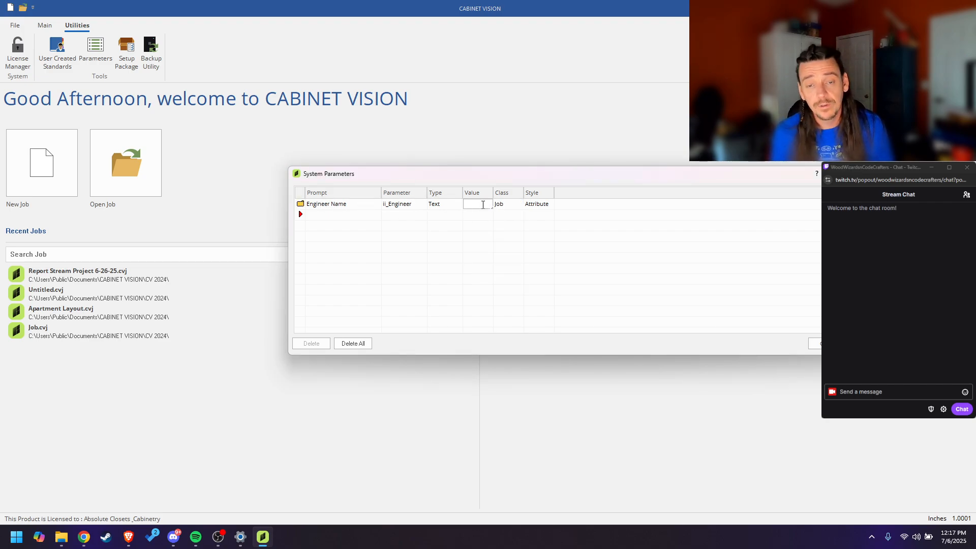
{"action": "left_click_drag", "start_coordinate": [493, 190], "coordinate": [555, 193]}
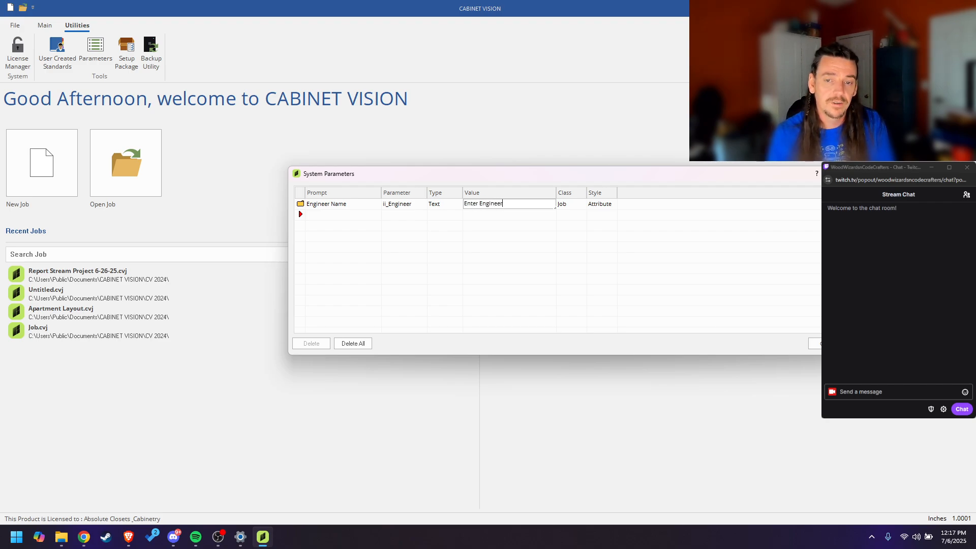
{"action": "left_click", "coordinate": [607, 204]}
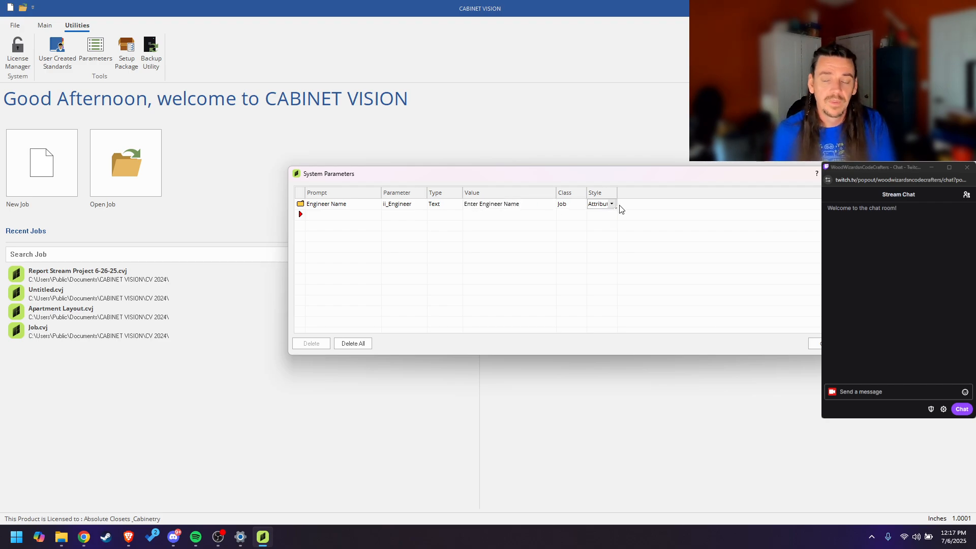
{"action": "left_click", "coordinate": [612, 204]}
{"action": "left_click", "coordinate": [608, 223]}
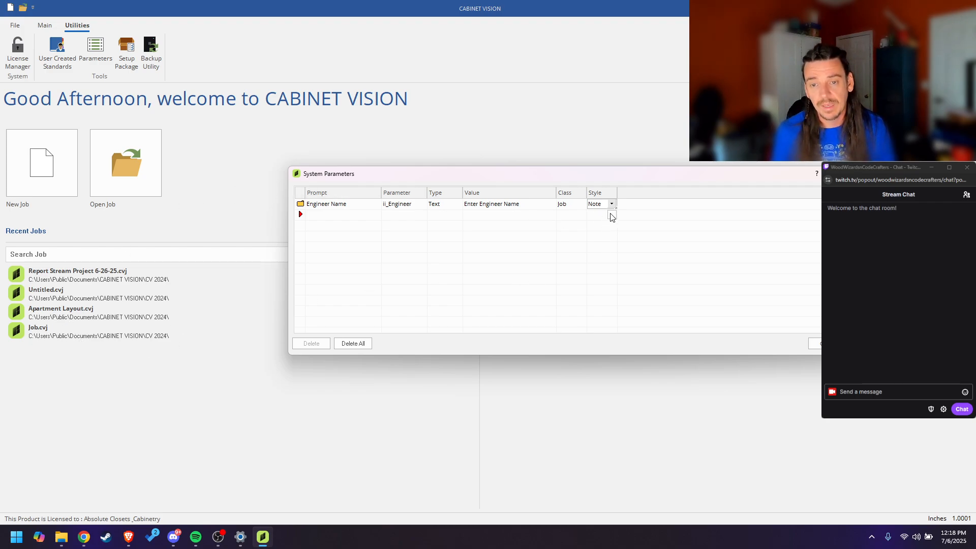
{"action": "left_click", "coordinate": [812, 341]}
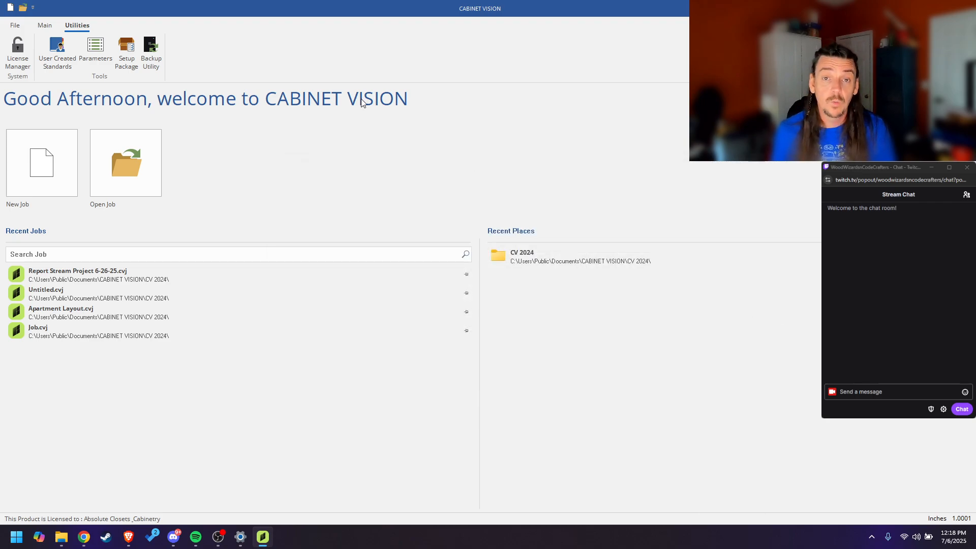
Step: Reopen the job Report Stream Project 6-26-25, view its job properties and close them without changes
{"action": "double_click", "coordinate": [83, 276]}
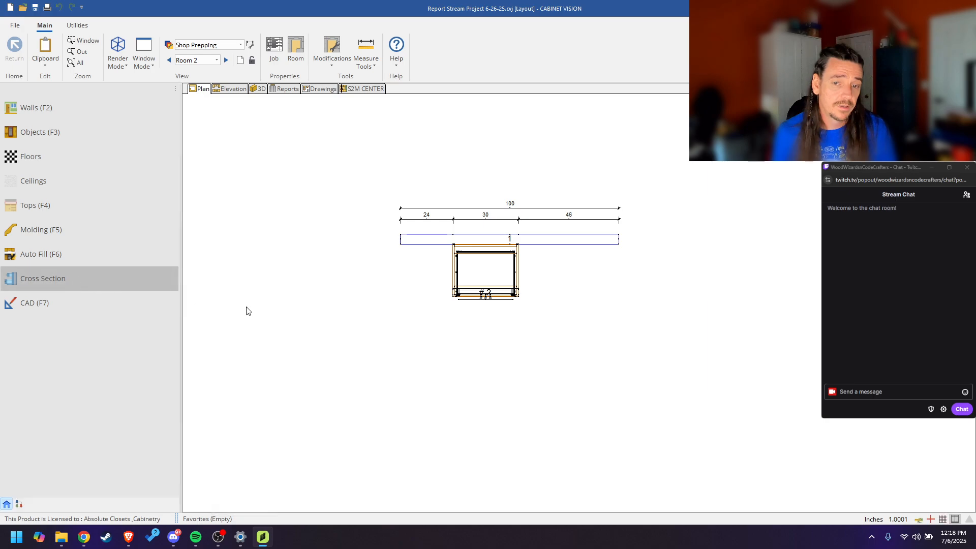
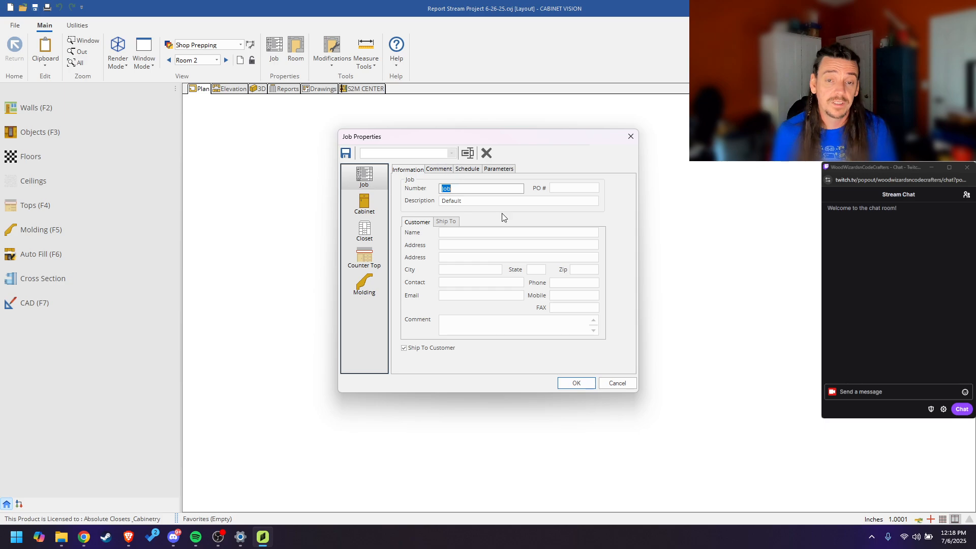
{"action": "left_click", "coordinate": [616, 382]}
Step: Update the job's parameters with the latest changes made to the databases
{"action": "left_click", "coordinate": [80, 27]}
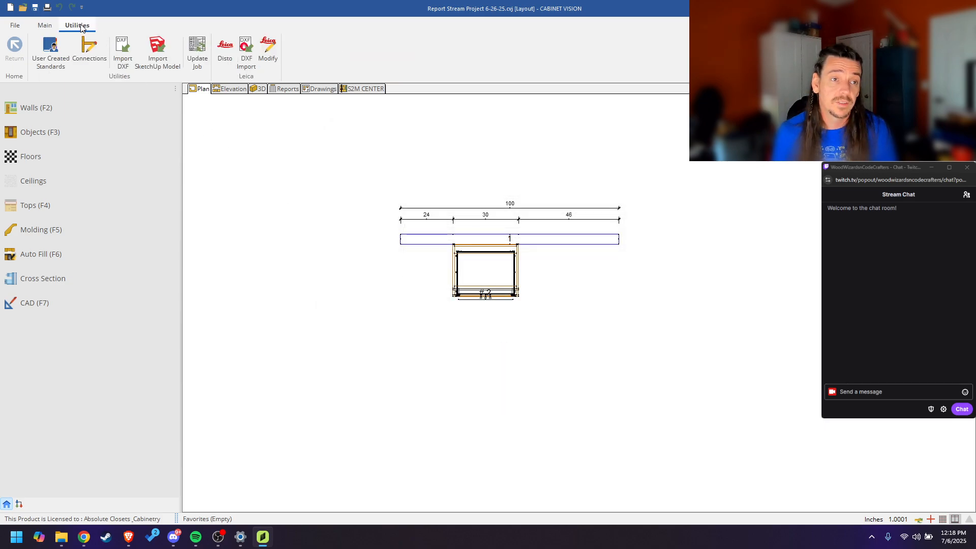
{"action": "left_click", "coordinate": [197, 51]}
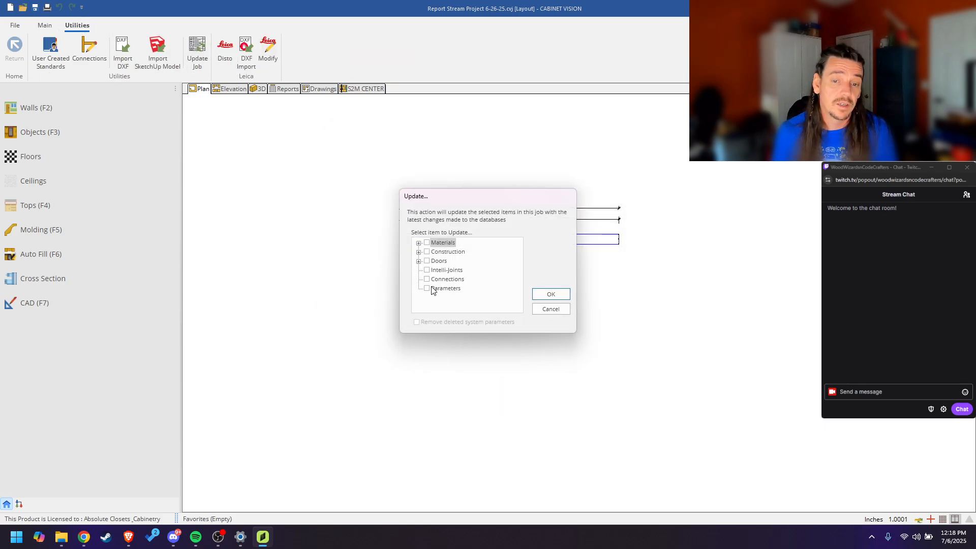
{"action": "left_click", "coordinate": [427, 289]}
{"action": "left_click", "coordinate": [549, 295]}
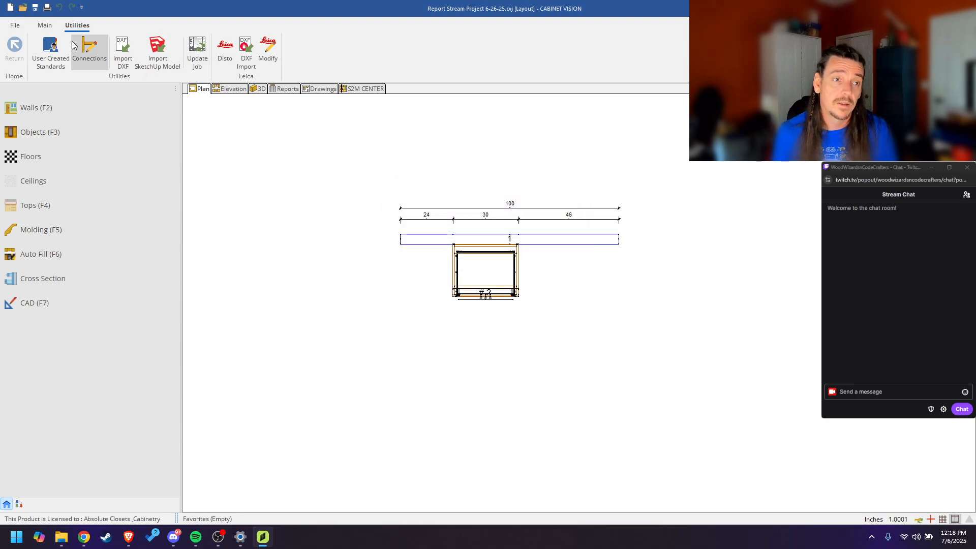
Step: Fill in the Engineer Name note in the job properties with the engineer's first name and accept the properties
{"action": "left_click", "coordinate": [45, 25]}
{"action": "left_click", "coordinate": [272, 48]}
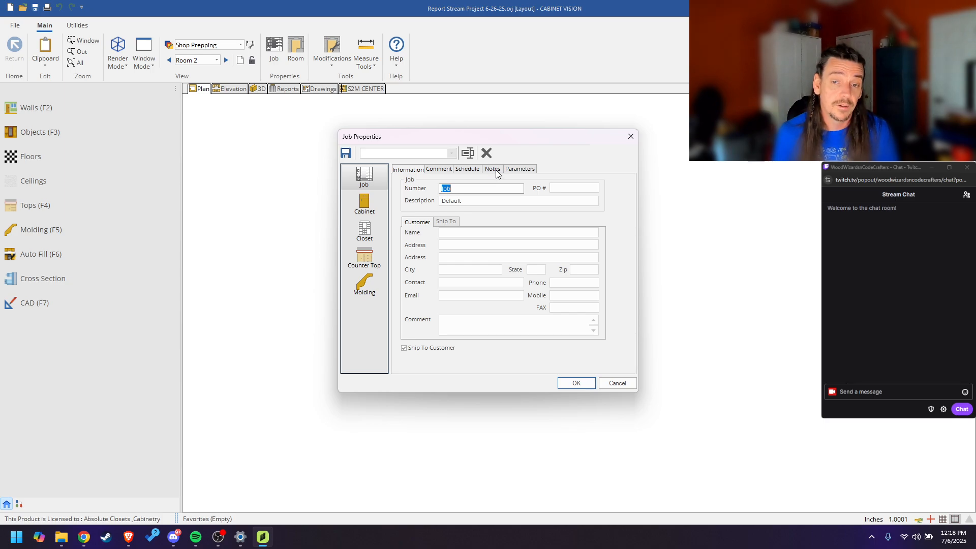
{"action": "left_click", "coordinate": [492, 169]}
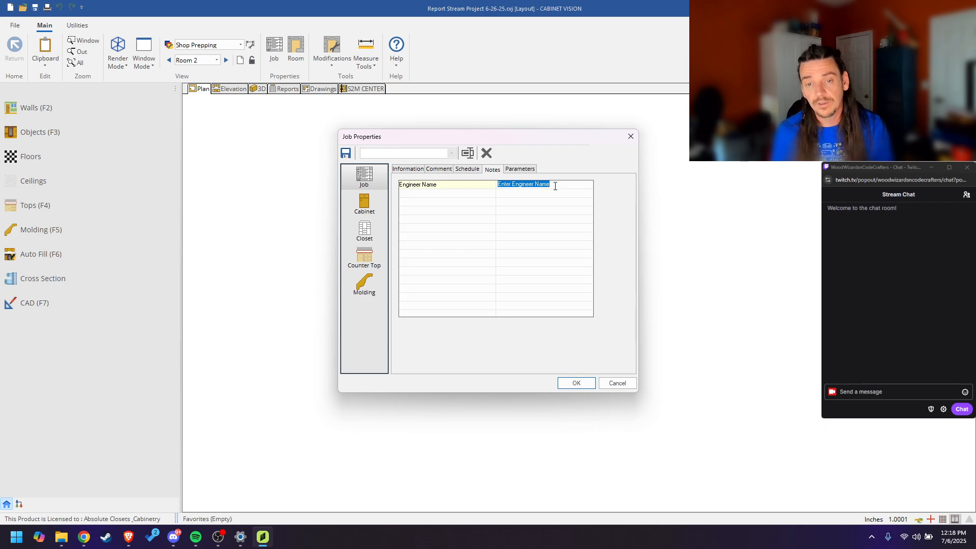
{"action": "type", "text": "Bra"}
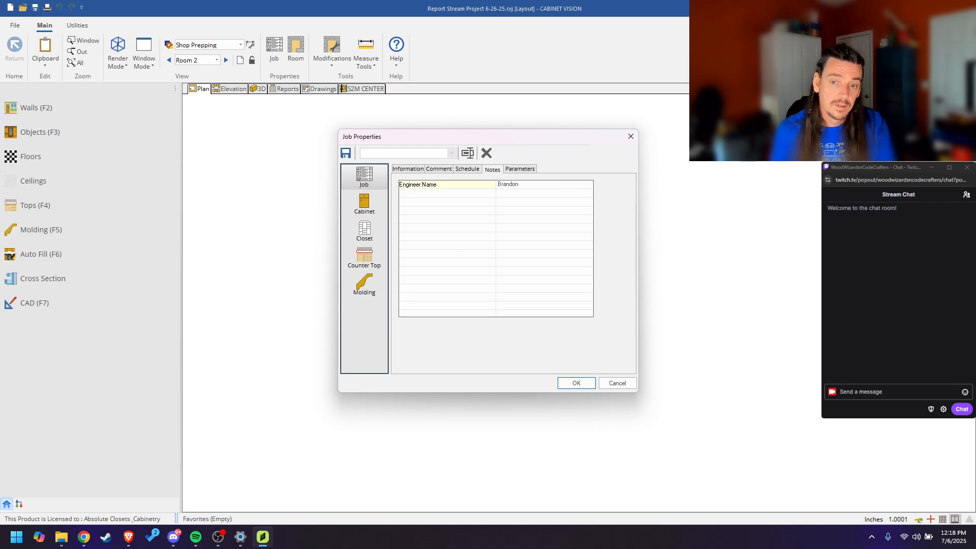
{"action": "type", "text": "ndon"}
{"action": "key", "text": "Return"}
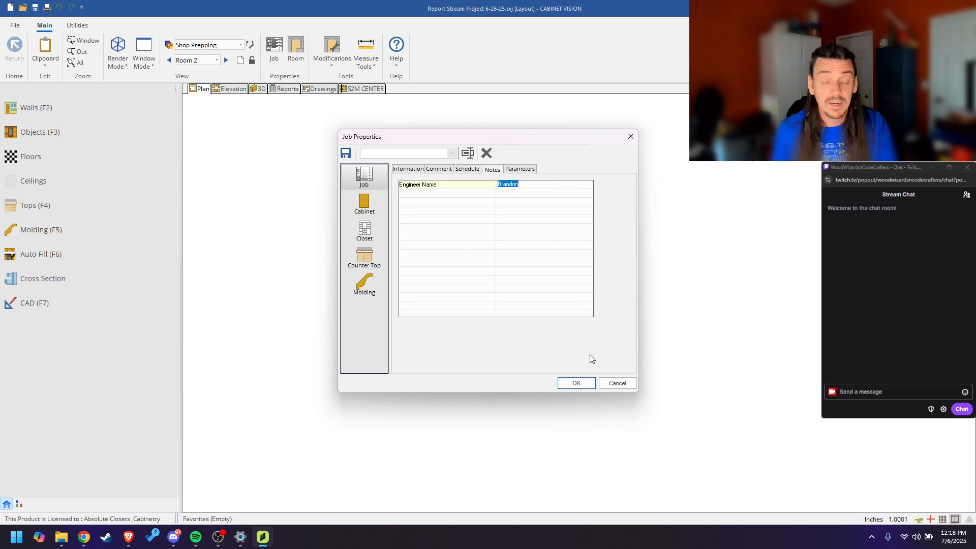
{"action": "left_click", "coordinate": [576, 382]}
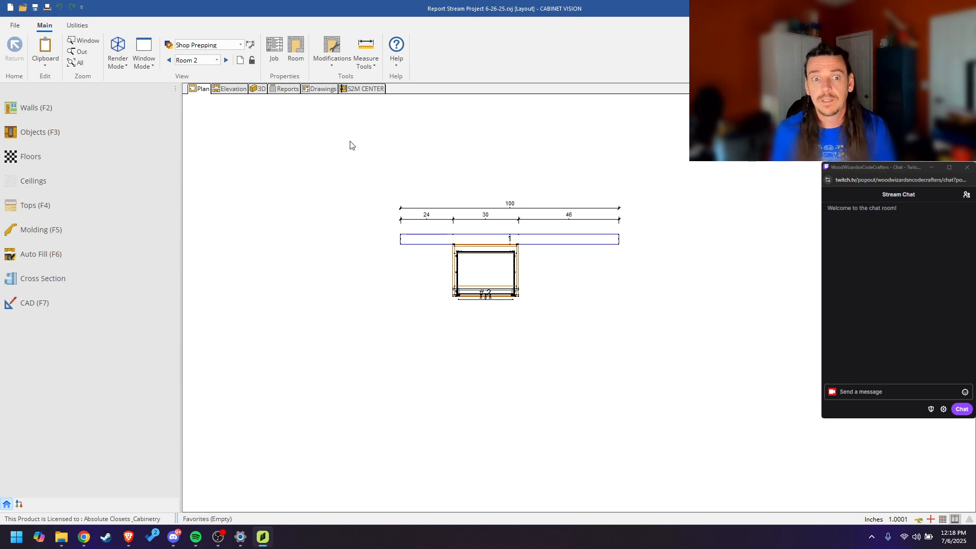
Step: Open the report properties of the Room Information report from the Rooms group in the Report Center setup
{"action": "left_click", "coordinate": [295, 90]}
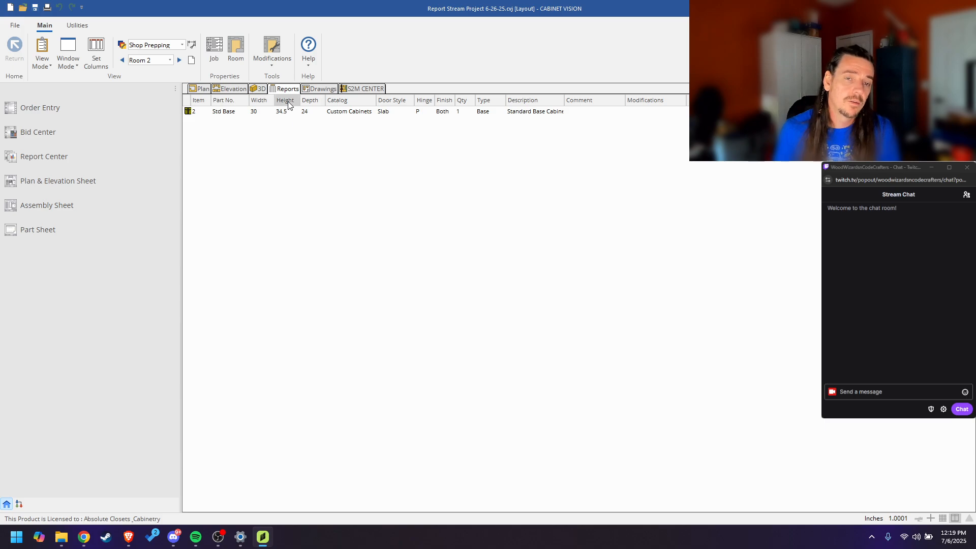
{"action": "left_click", "coordinate": [82, 161]}
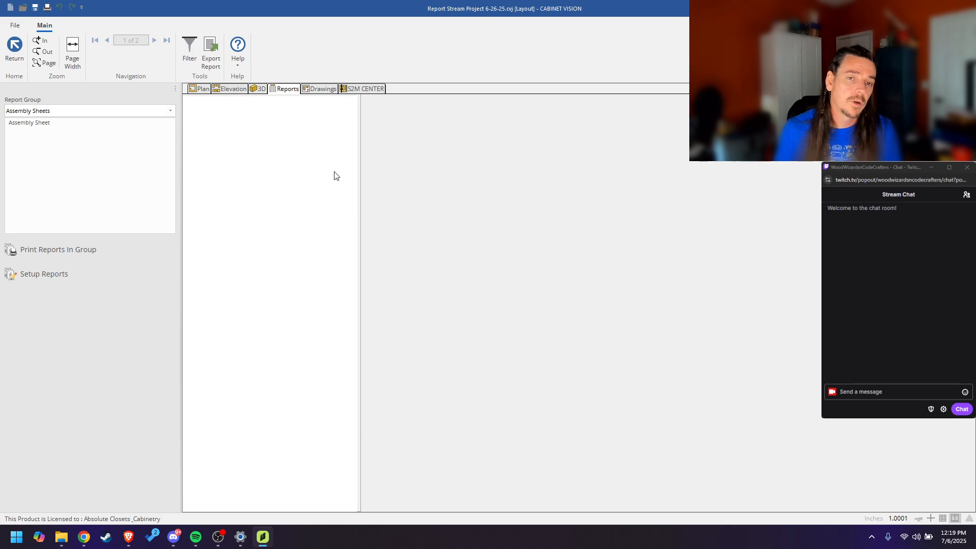
{"action": "left_click", "coordinate": [76, 110]}
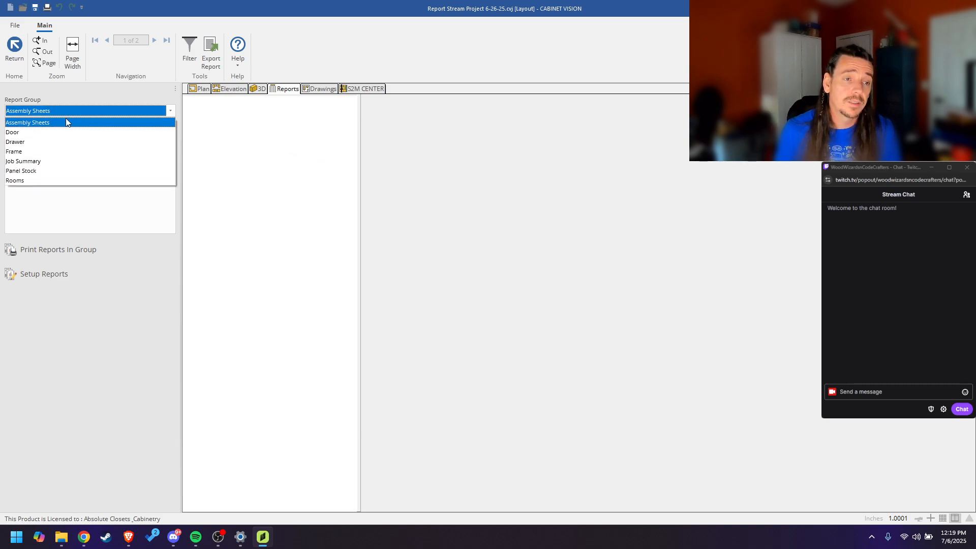
{"action": "left_click", "coordinate": [32, 182]}
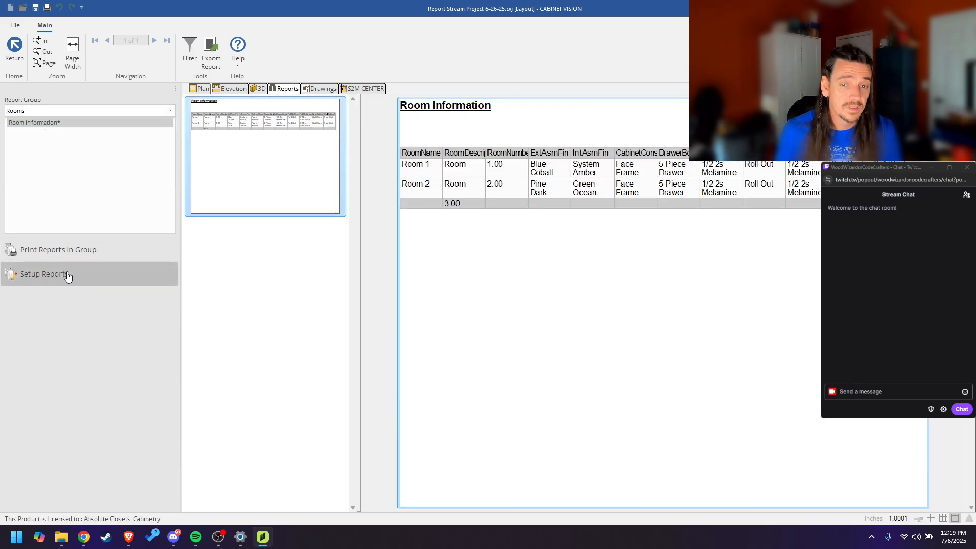
{"action": "left_click", "coordinate": [68, 275]}
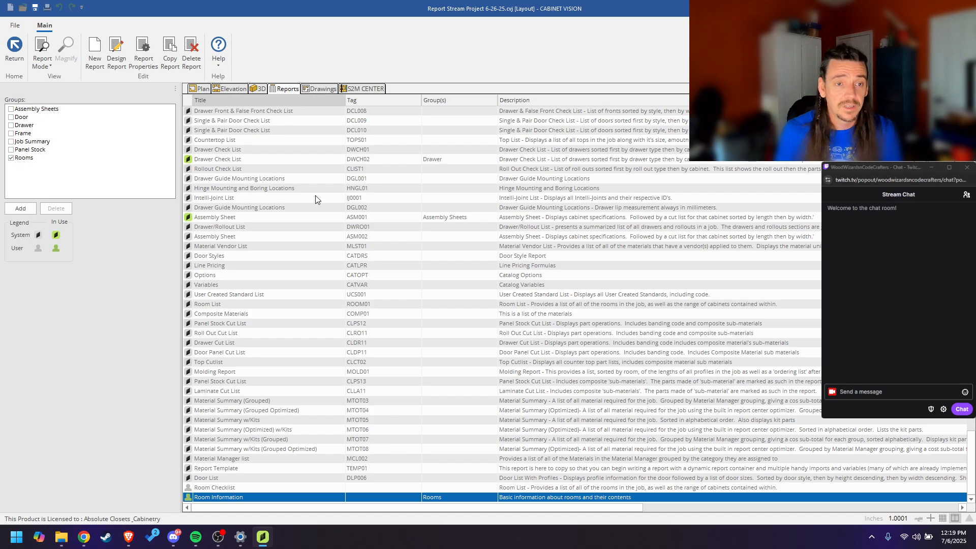
{"action": "left_click", "coordinate": [147, 50]}
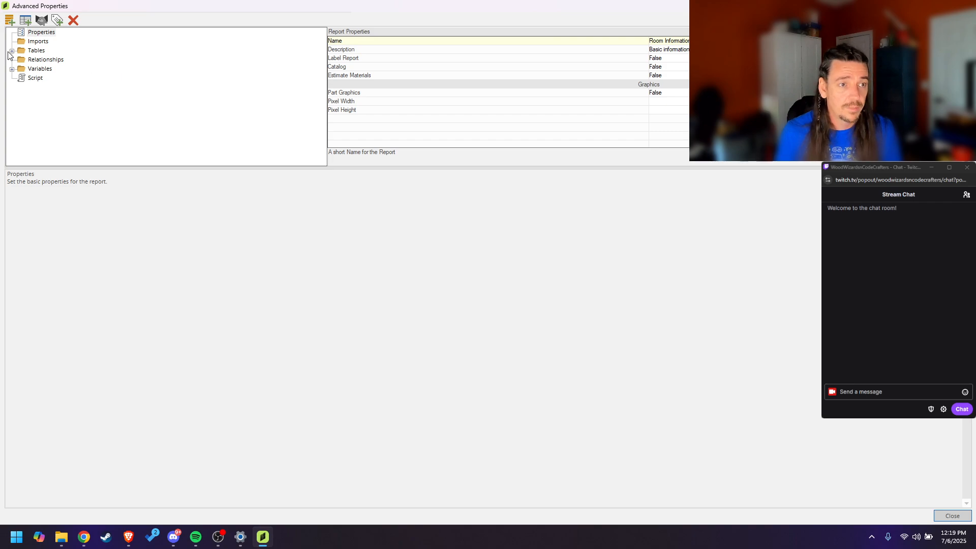
Step: Create a report table from Notes with the fields ParentID, ParentType, Prompt and Note
{"action": "left_click", "coordinate": [11, 51]}
{"action": "left_click", "coordinate": [36, 50]}
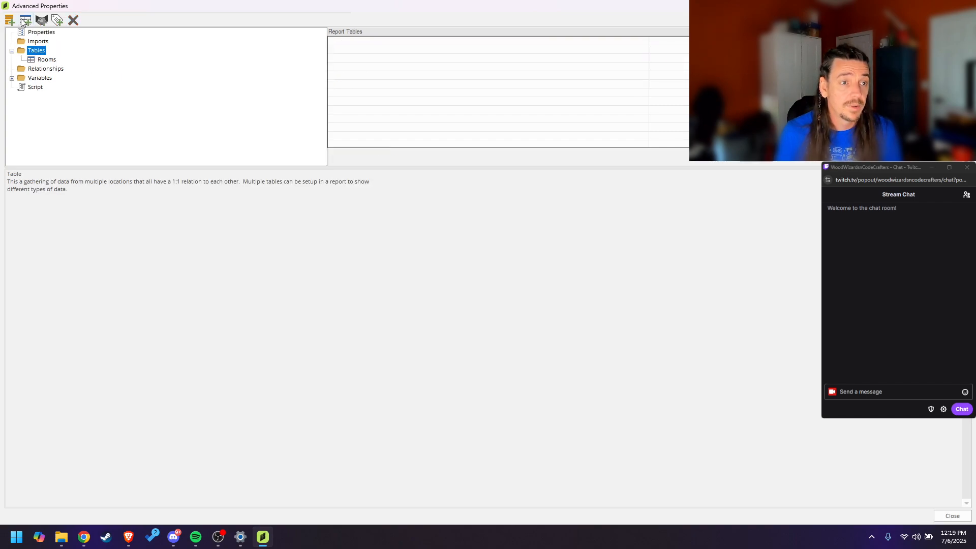
{"action": "left_click", "coordinate": [26, 20]}
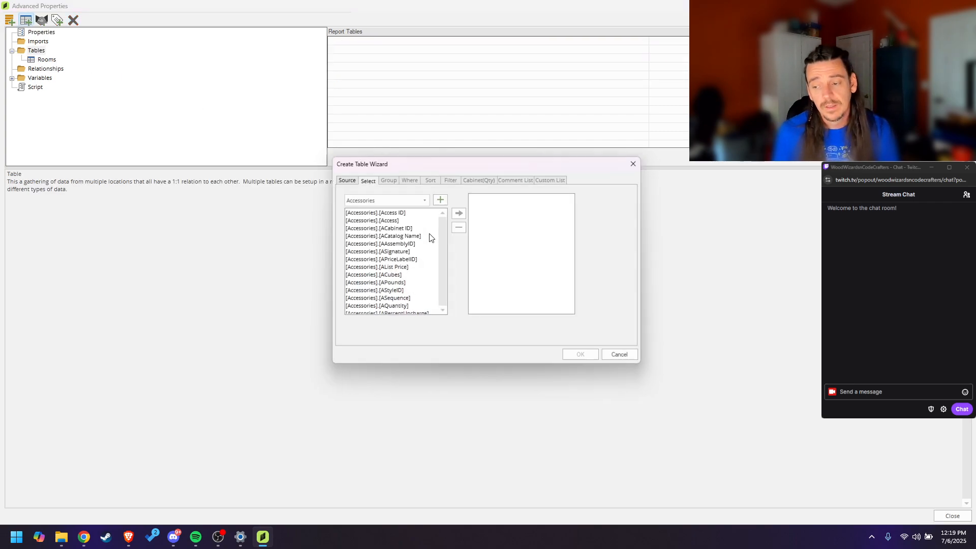
{"action": "left_click", "coordinate": [423, 198]}
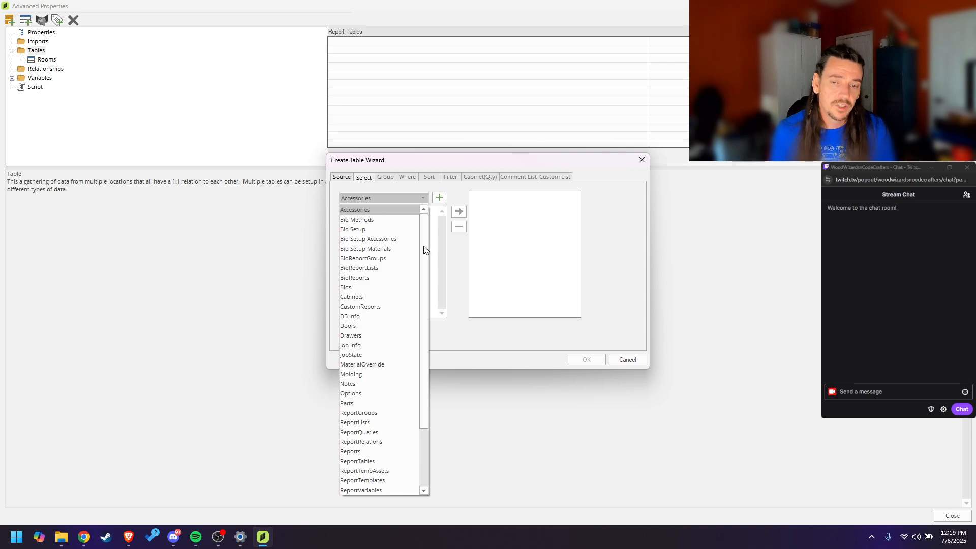
{"action": "left_click_drag", "start_coordinate": [423, 246], "coordinate": [426, 288]}
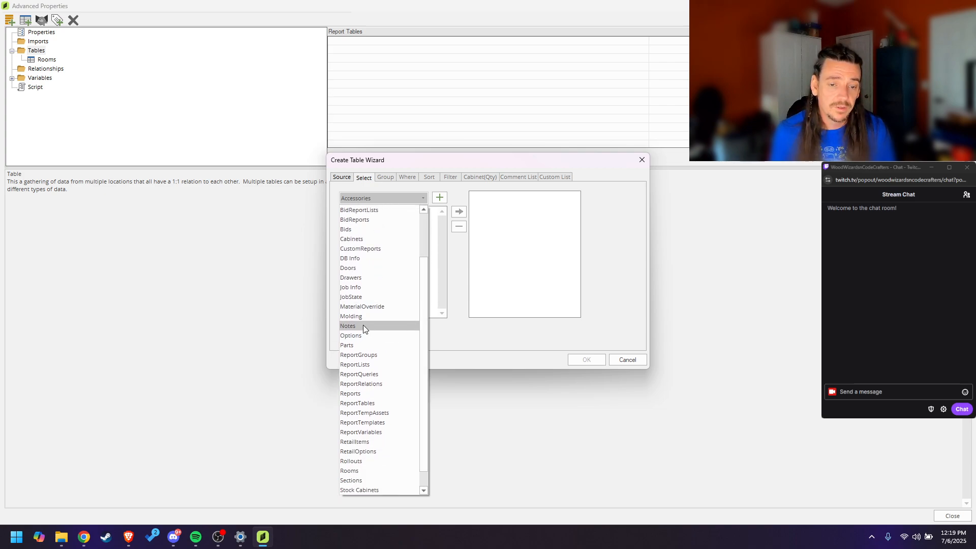
{"action": "left_click", "coordinate": [363, 325]}
{"action": "left_click", "coordinate": [439, 198]}
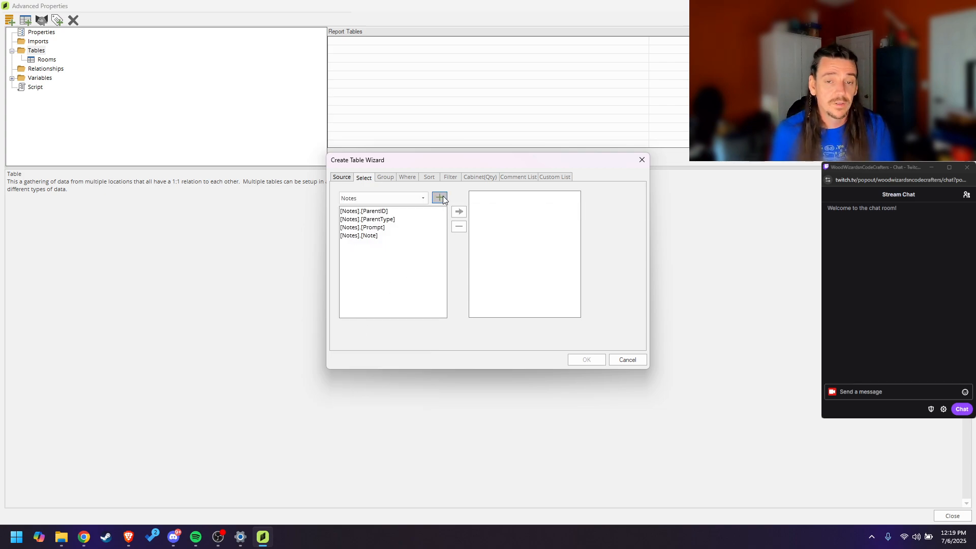
{"action": "left_click", "coordinate": [385, 213]}
{"action": "left_click", "coordinate": [377, 236], "text": "shift"}
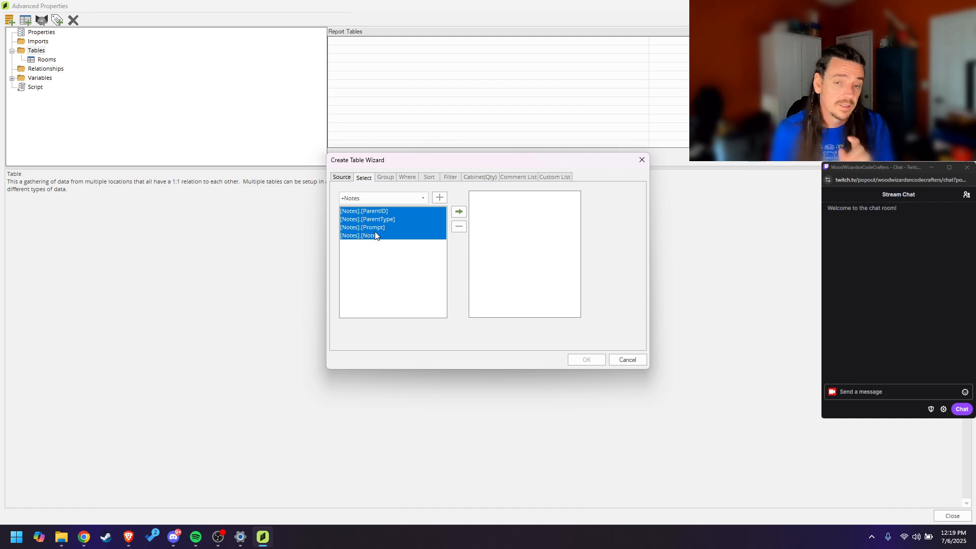
{"action": "left_click", "coordinate": [460, 214]}
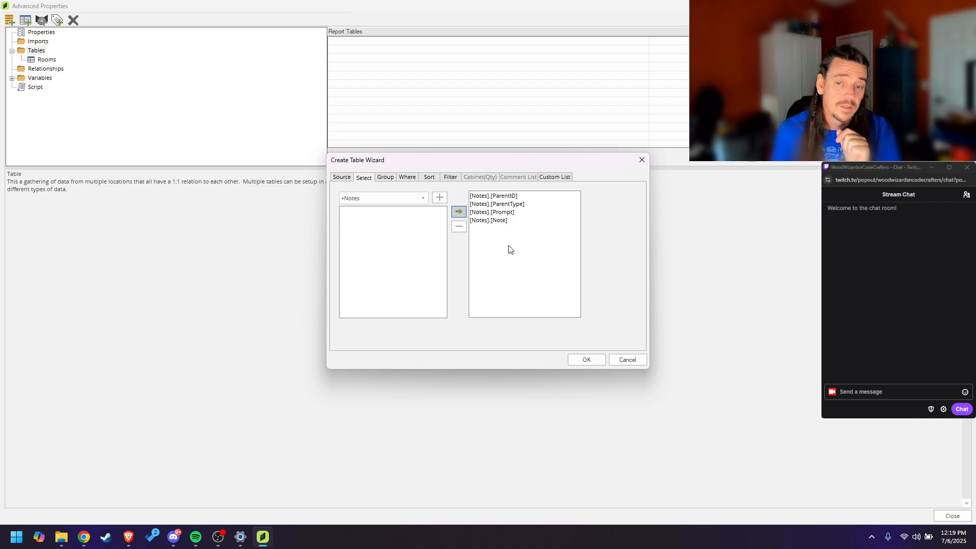
{"action": "left_click", "coordinate": [587, 360]}
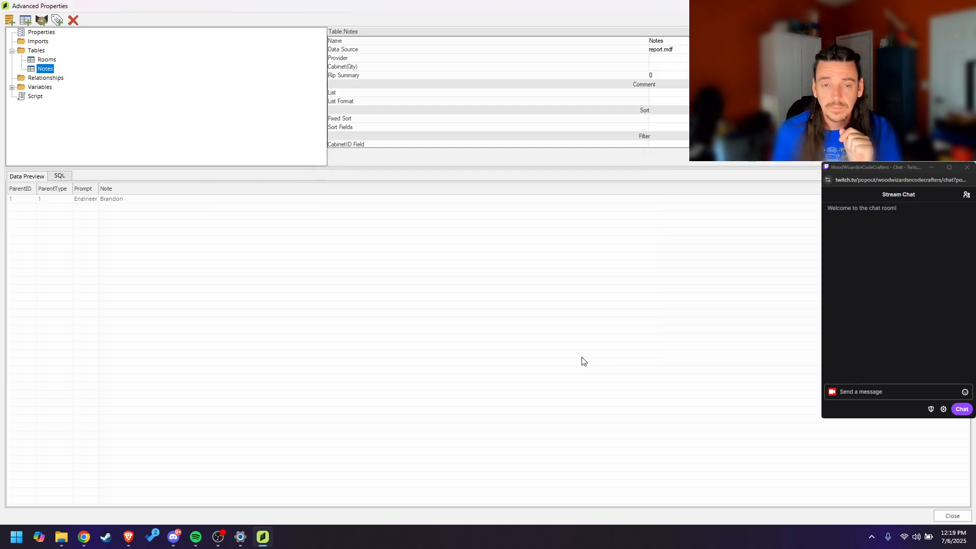
Step: Examine the Notes table's data preview and SQL query, widening the Prompt column to read its entries
{"action": "double_click", "coordinate": [99, 188]}
{"action": "double_click", "coordinate": [74, 189]}
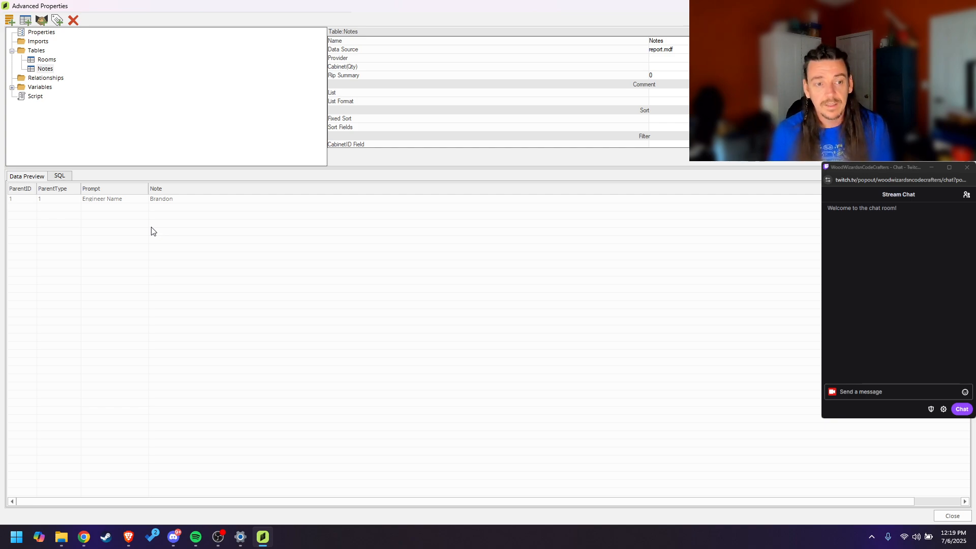
{"action": "left_click", "coordinate": [60, 176]}
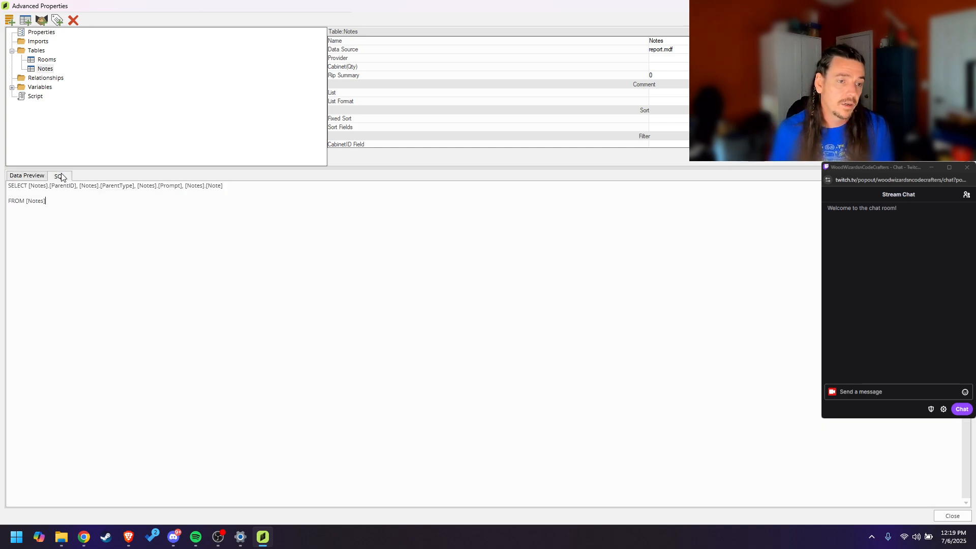
{"action": "left_click", "coordinate": [37, 176]}
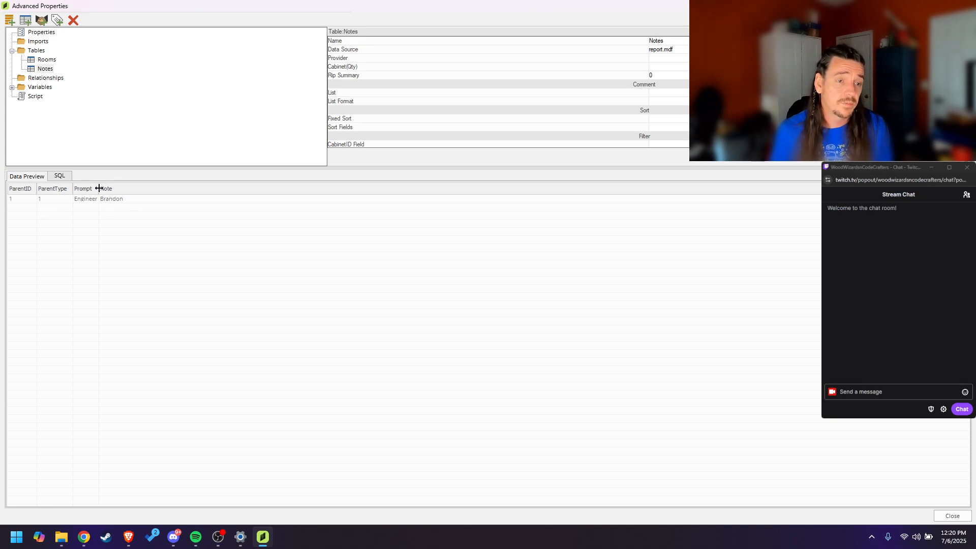
{"action": "left_click_drag", "start_coordinate": [99, 188], "coordinate": [127, 193]}
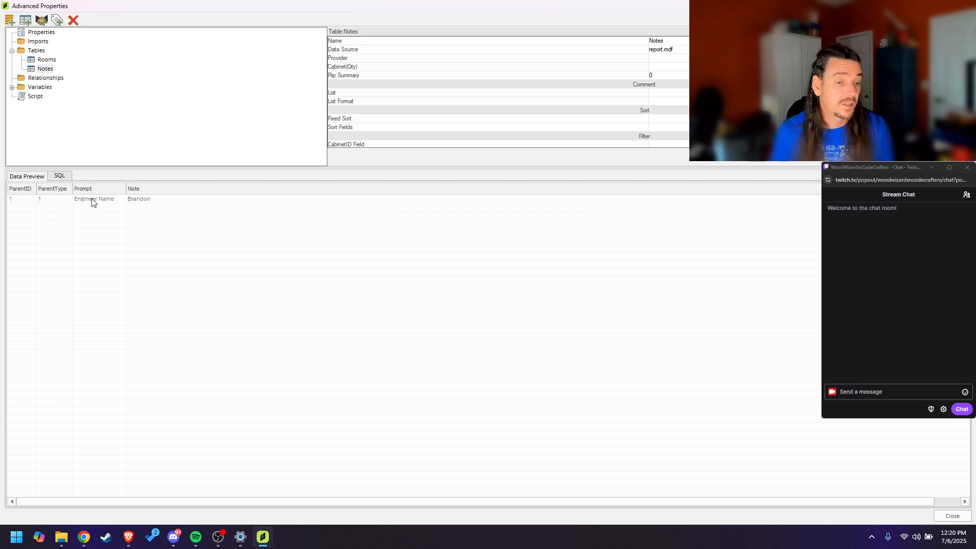
Step: Add the condition WHERE [Notes].[Prompt] = 'Engineer Name' to the Notes table's query and preview its data
{"action": "left_click", "coordinate": [60, 176]}
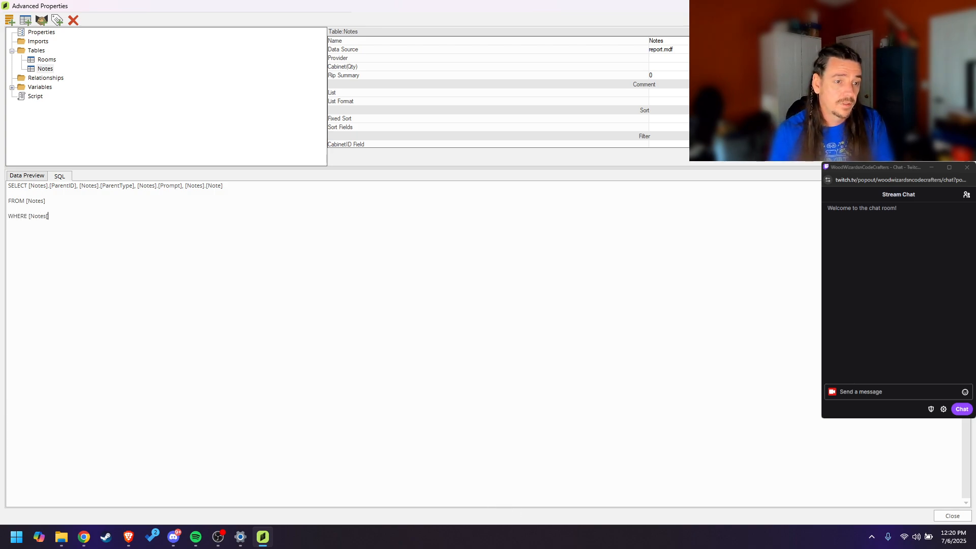
{"action": "type", "text": "[Prompt] = 'Engineer Name"}
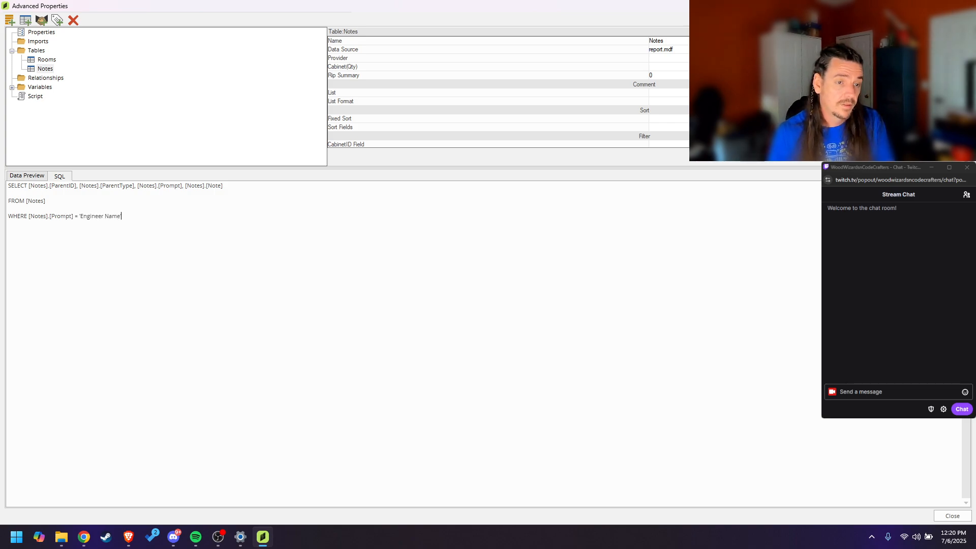
{"action": "left_click", "coordinate": [37, 177]}
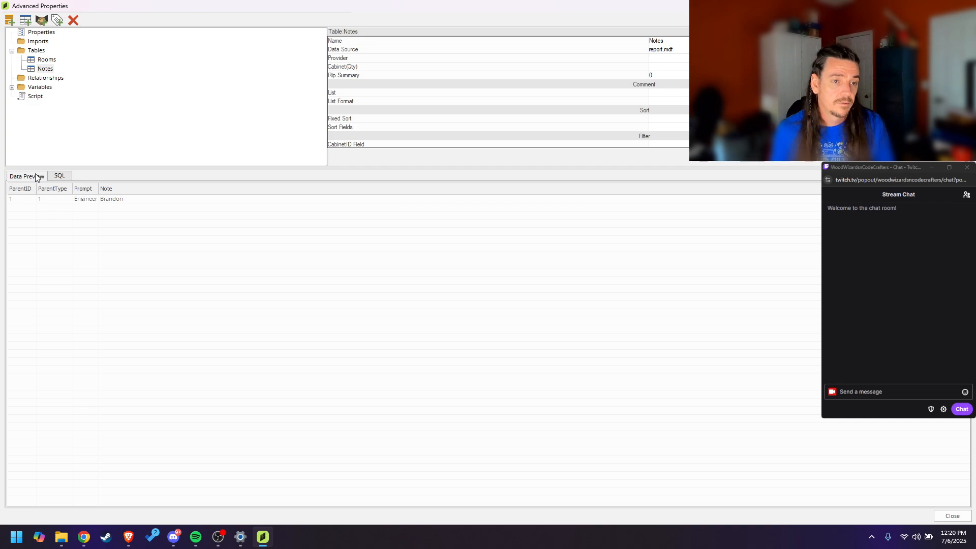
Step: Check the Notes table's filtered query against its data preview, widening the Prompt column
{"action": "left_click", "coordinate": [60, 175]}
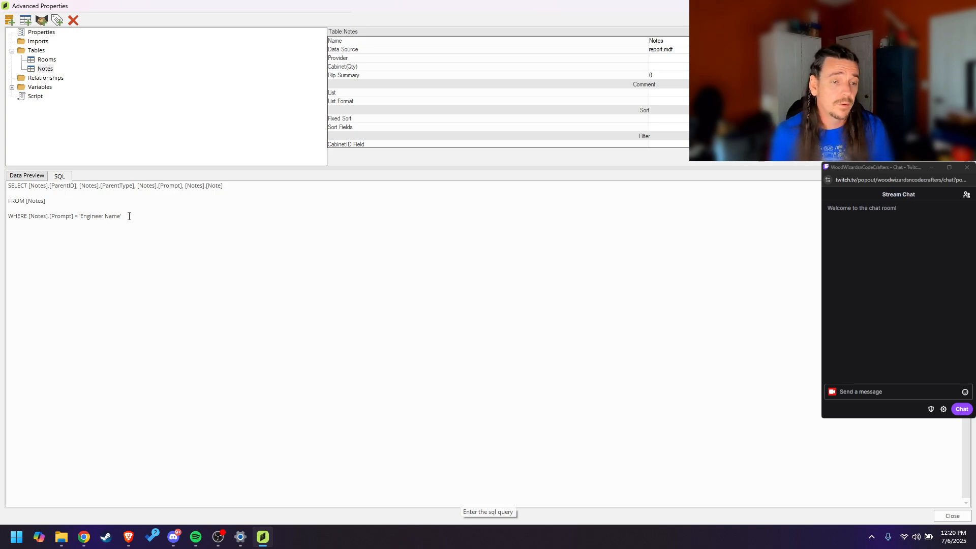
{"action": "left_click", "coordinate": [31, 176]}
{"action": "left_click_drag", "start_coordinate": [100, 189], "coordinate": [126, 189]}
{"action": "left_click", "coordinate": [109, 200]}
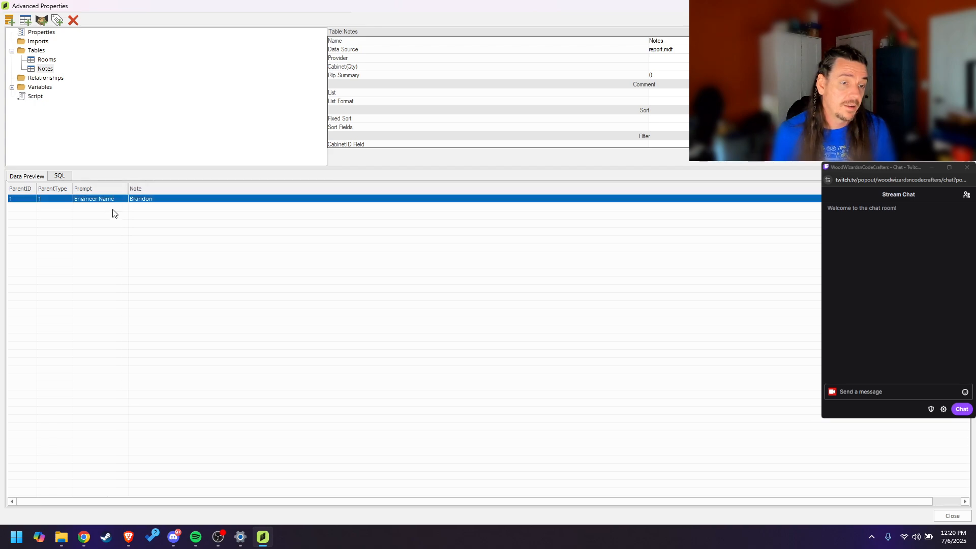
{"action": "left_click", "coordinate": [59, 176]}
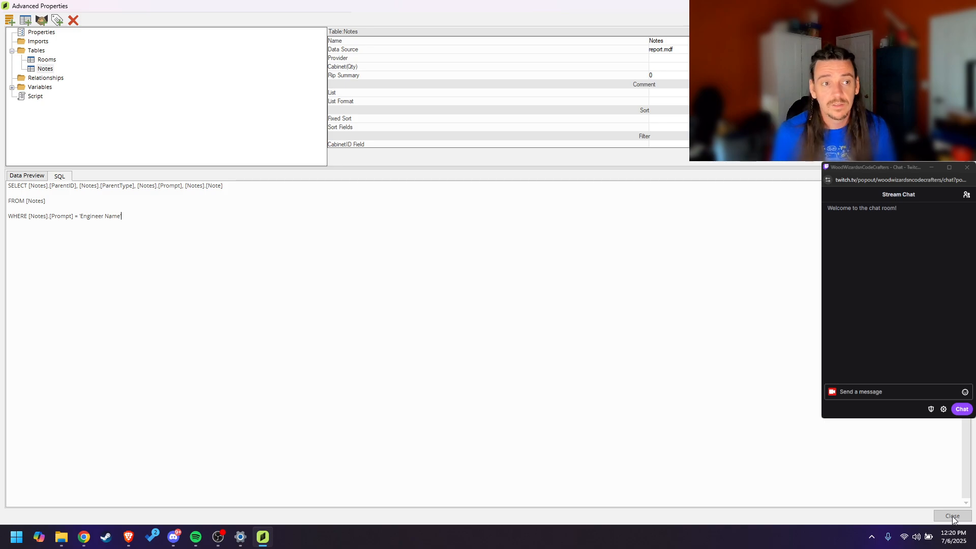
{"action": "left_click", "coordinate": [45, 70]}
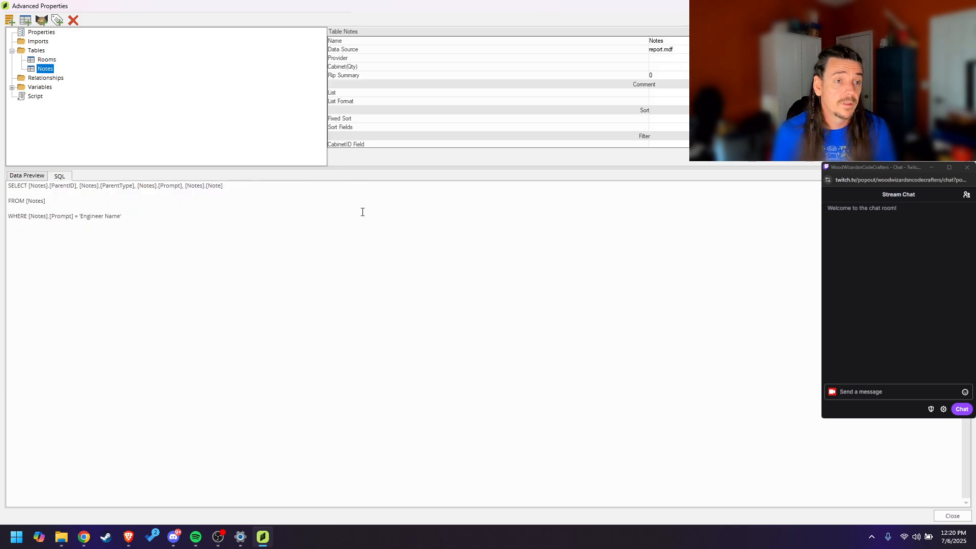
Step: Close the advanced properties and examine the report's layout objects and the header text object's paragraph contents
{"action": "left_click", "coordinate": [951, 515]}
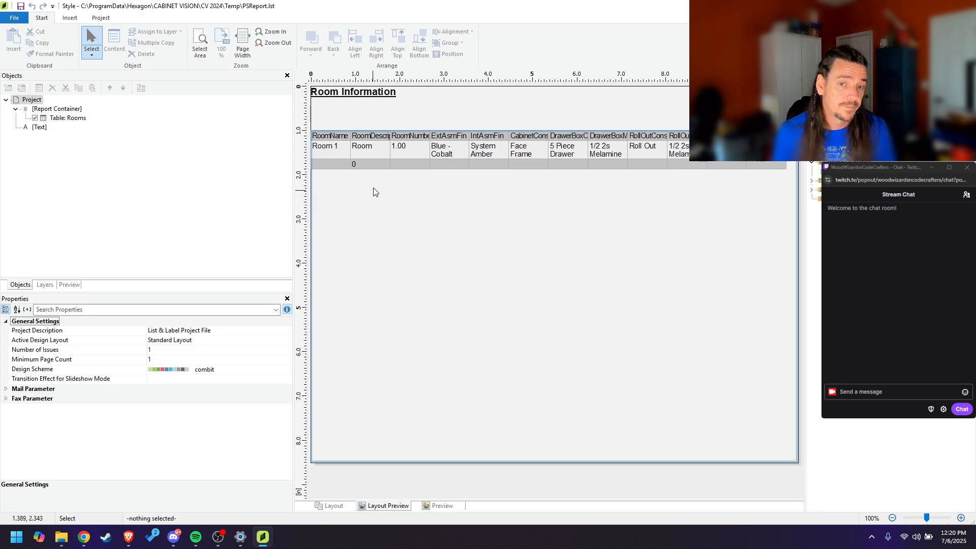
{"action": "left_click", "coordinate": [355, 101]}
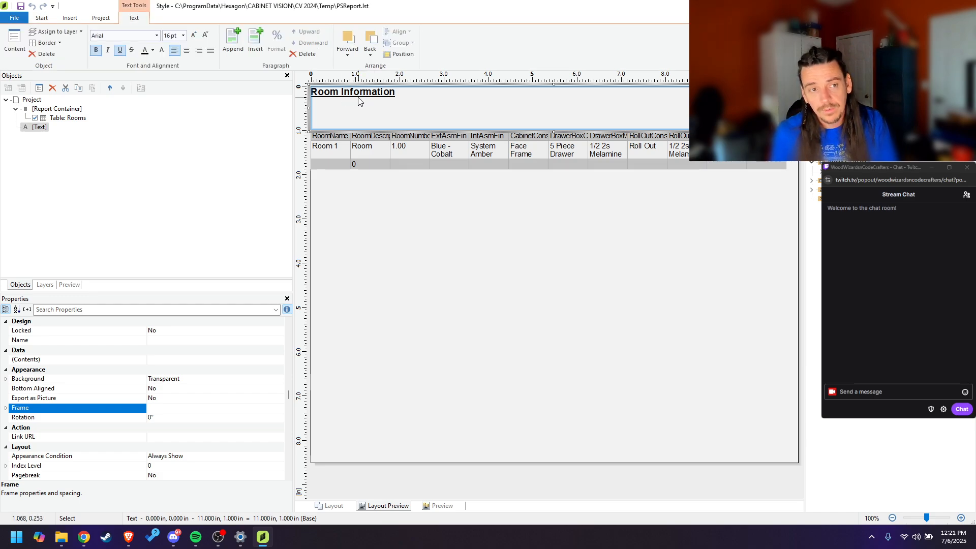
{"action": "left_click", "coordinate": [61, 118]}
{"action": "left_click", "coordinate": [61, 109]}
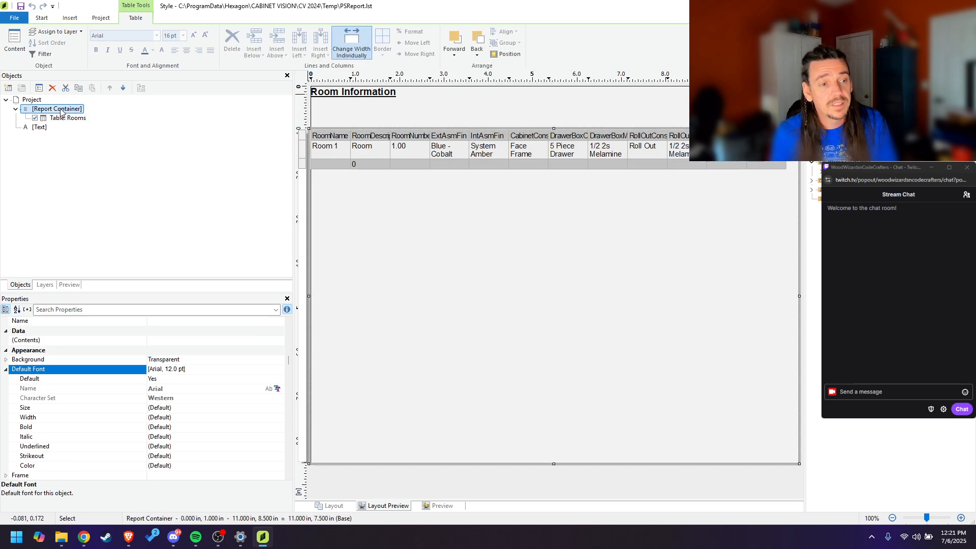
{"action": "left_click", "coordinate": [64, 118]}
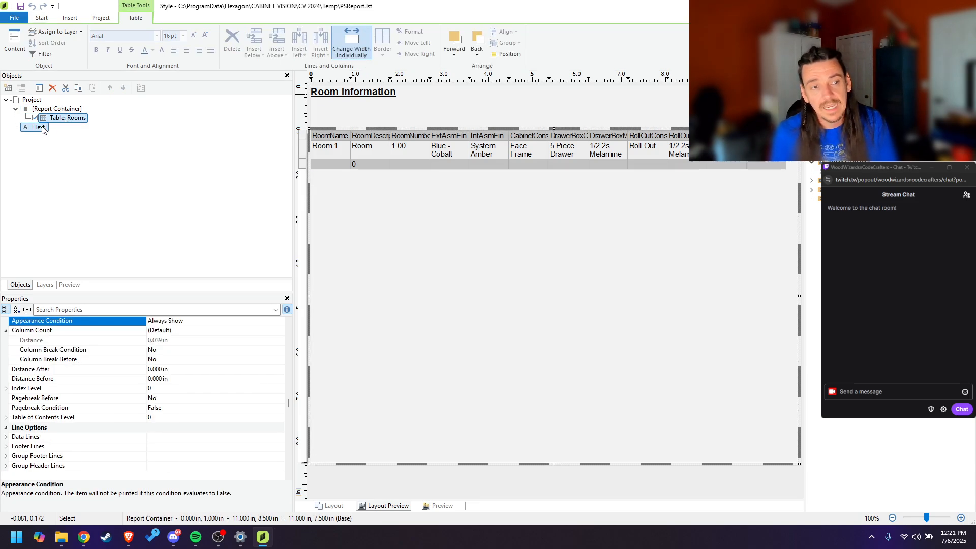
{"action": "left_click", "coordinate": [41, 128]}
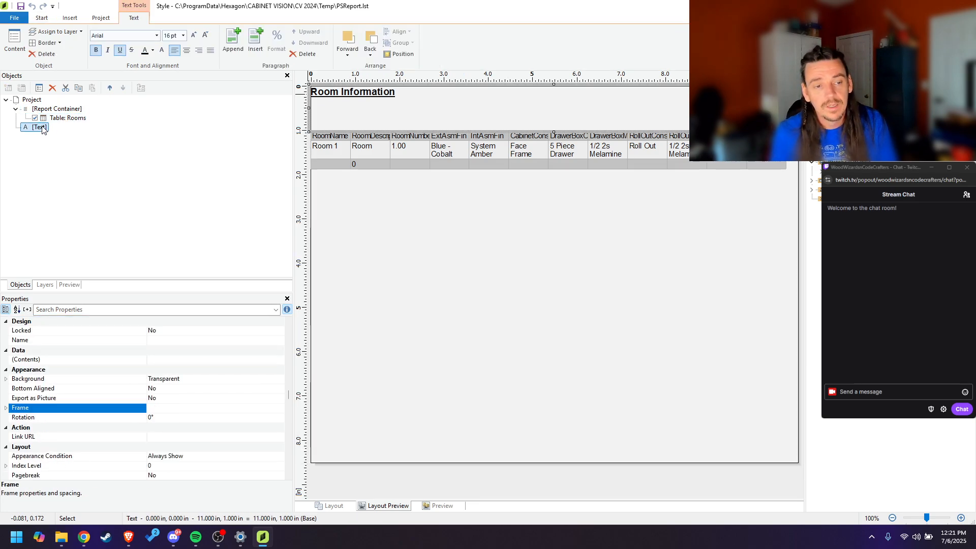
{"action": "left_click", "coordinate": [80, 360]}
{"action": "left_click", "coordinate": [277, 360]}
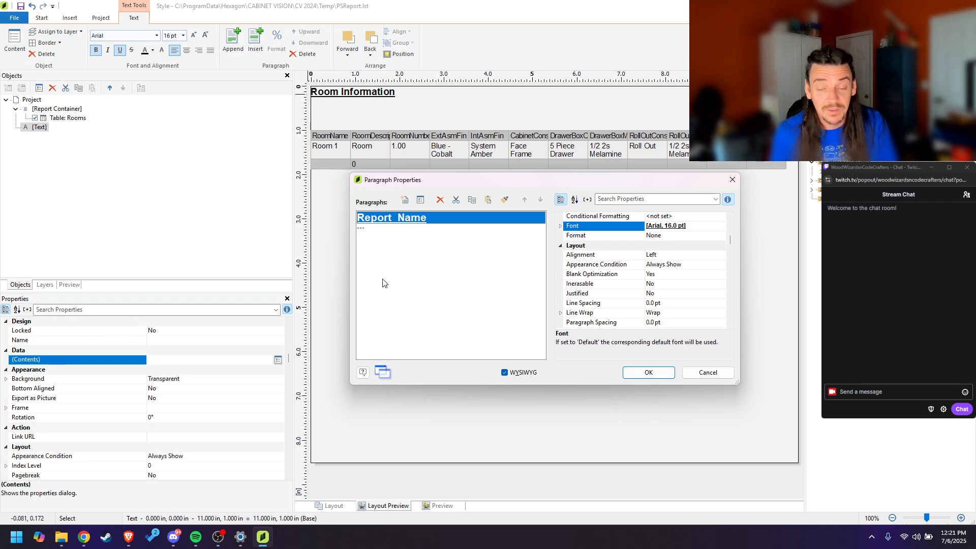
{"action": "left_click", "coordinate": [701, 372]}
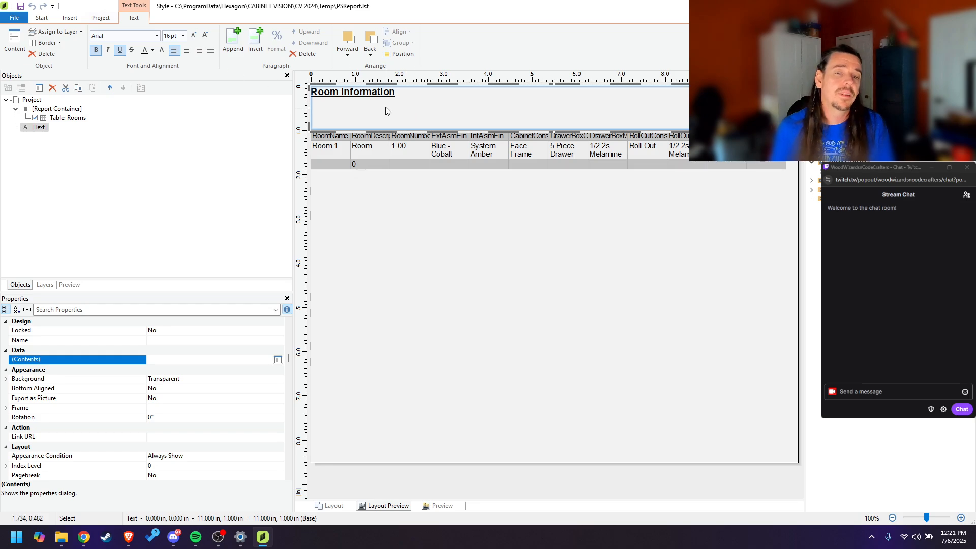
Step: Create a new user variable named EngineerName in the report project
{"action": "left_click", "coordinate": [108, 20]}
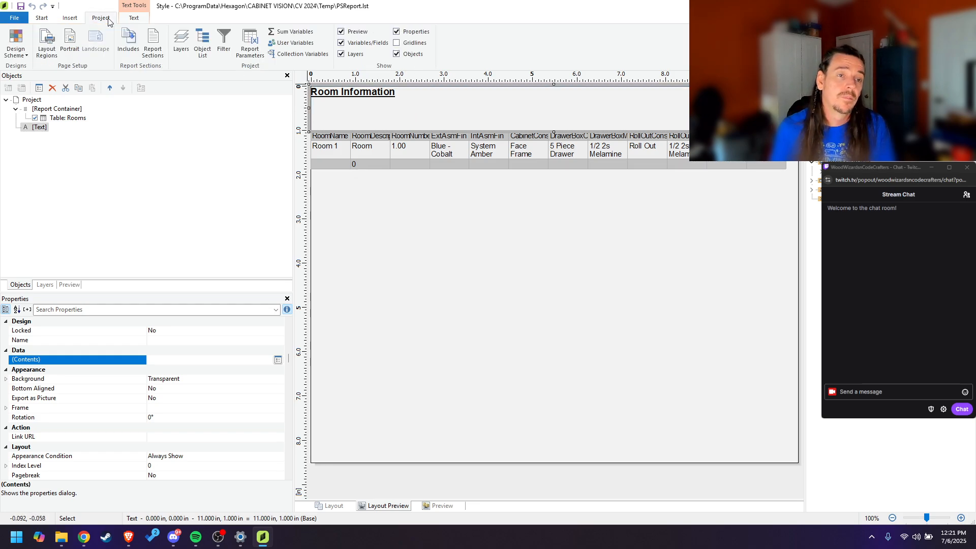
{"action": "left_click", "coordinate": [293, 44]}
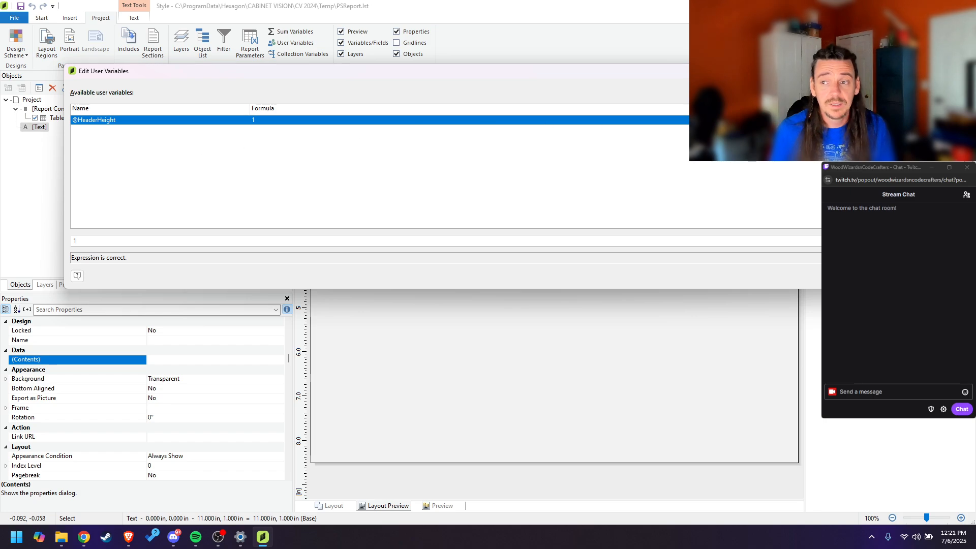
{"action": "left_click", "coordinate": [894, 92]}
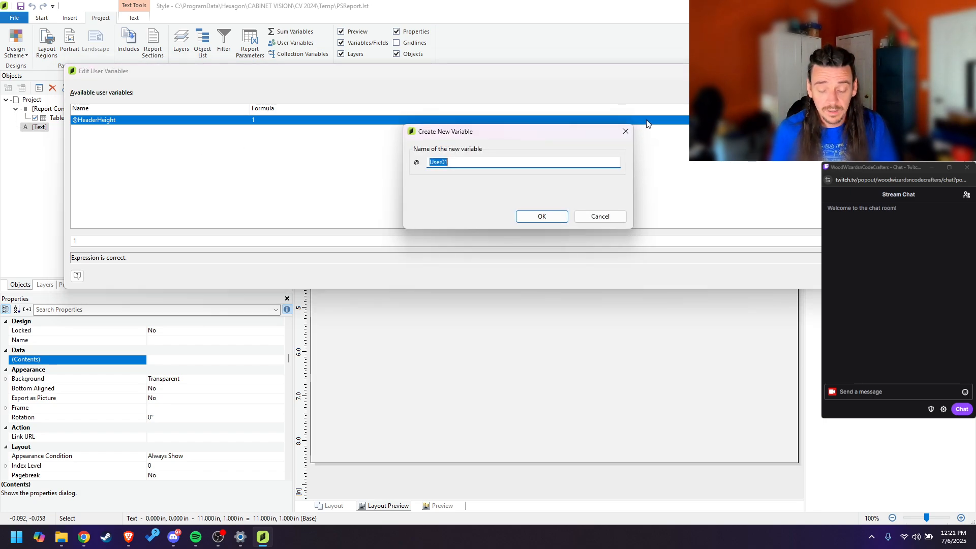
{"action": "type", "text": "EngineerName"}
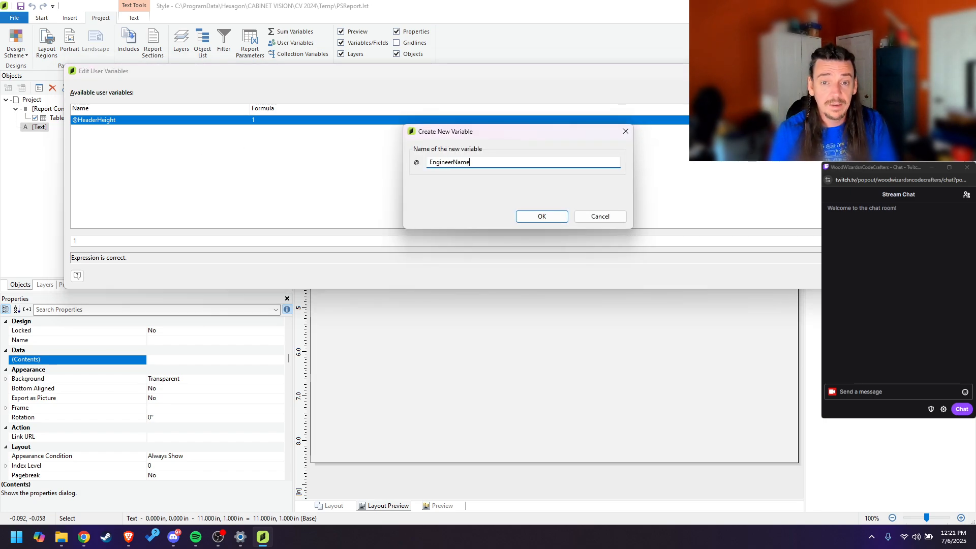
{"action": "left_click", "coordinate": [540, 215]}
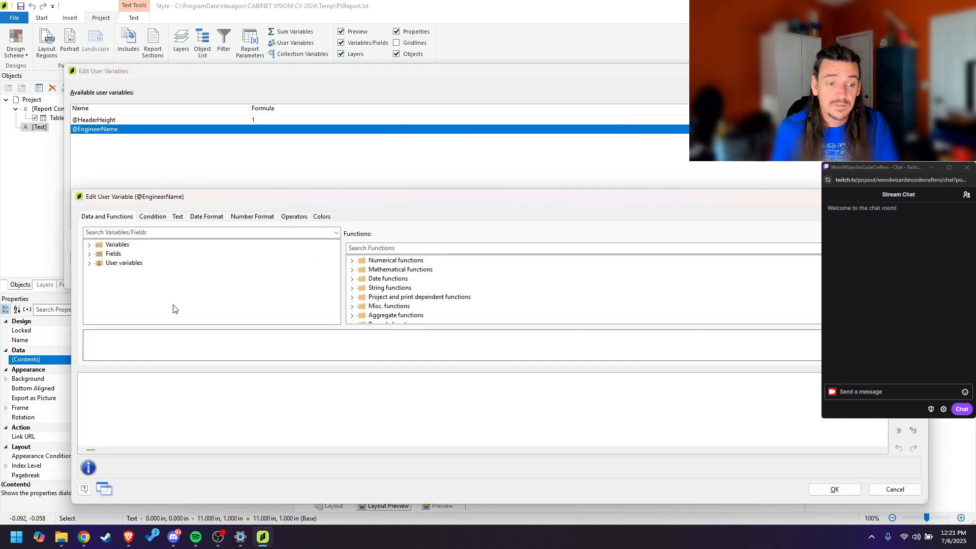
{"action": "left_click", "coordinate": [90, 245]}
{"action": "left_click", "coordinate": [98, 254]}
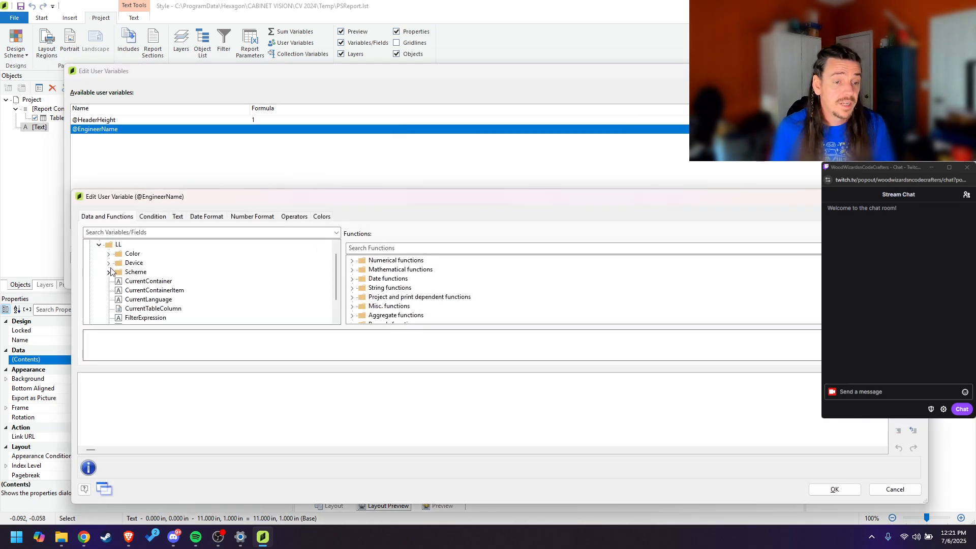
{"action": "left_click", "coordinate": [99, 245]}
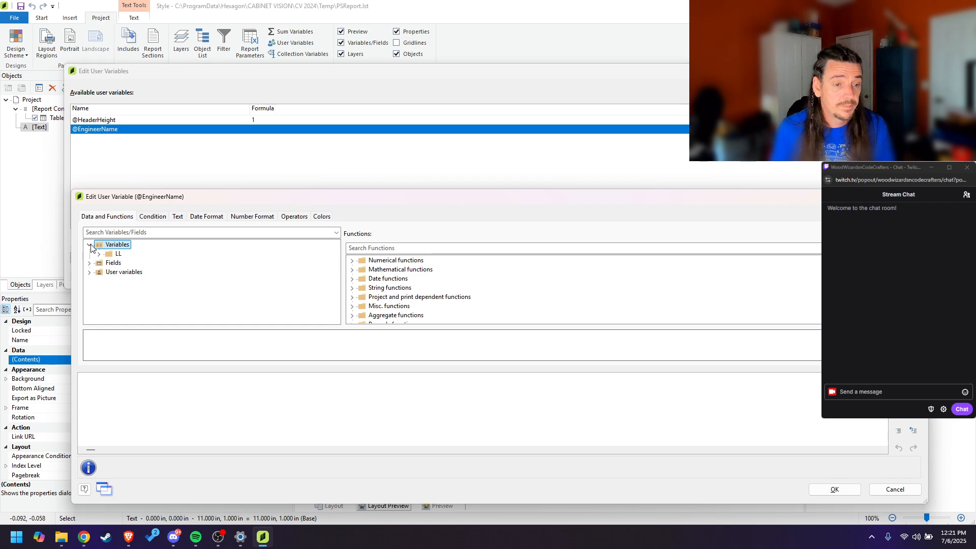
{"action": "left_click", "coordinate": [90, 245]}
{"action": "left_click", "coordinate": [90, 255]}
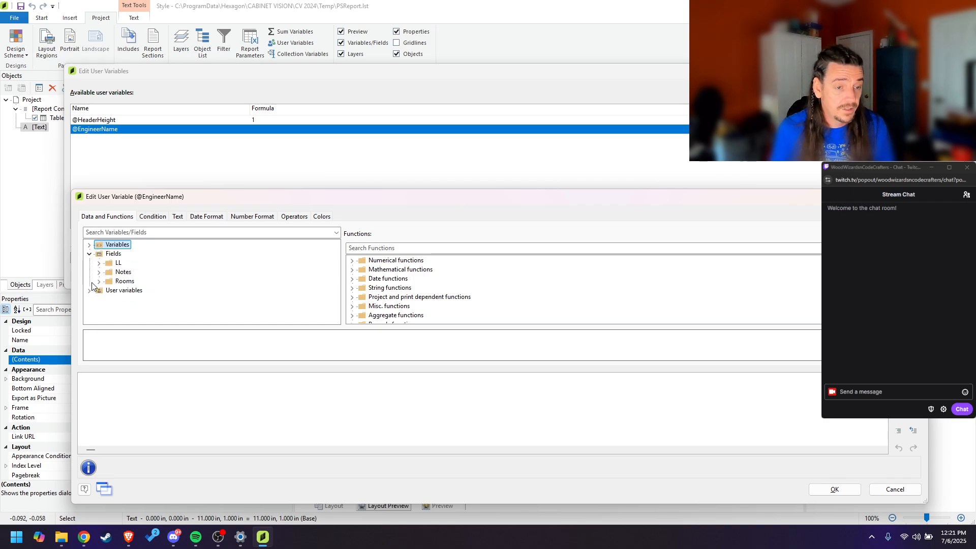
{"action": "left_click", "coordinate": [99, 272]}
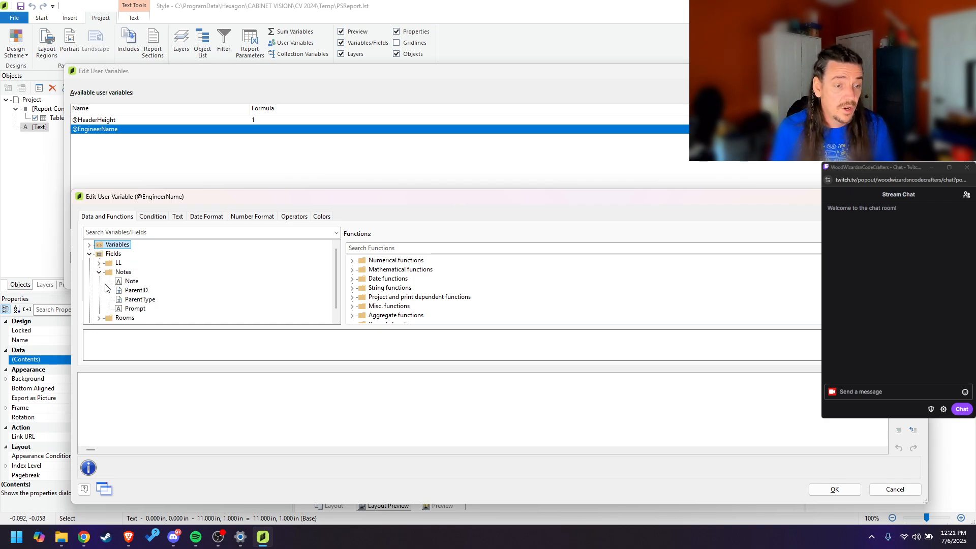
{"action": "left_click", "coordinate": [132, 282]}
{"action": "double_click", "coordinate": [131, 282]}
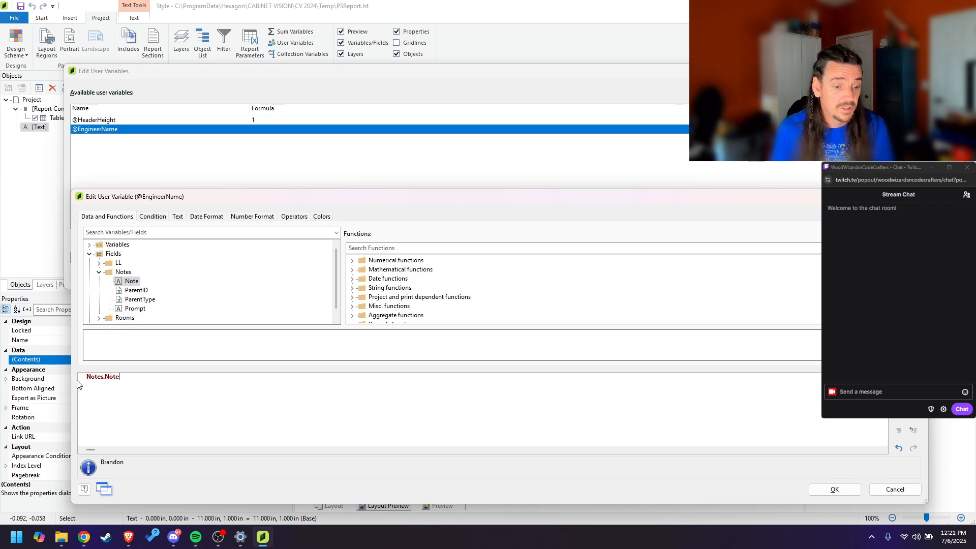
{"action": "left_click_drag", "start_coordinate": [135, 376], "coordinate": [74, 377]}
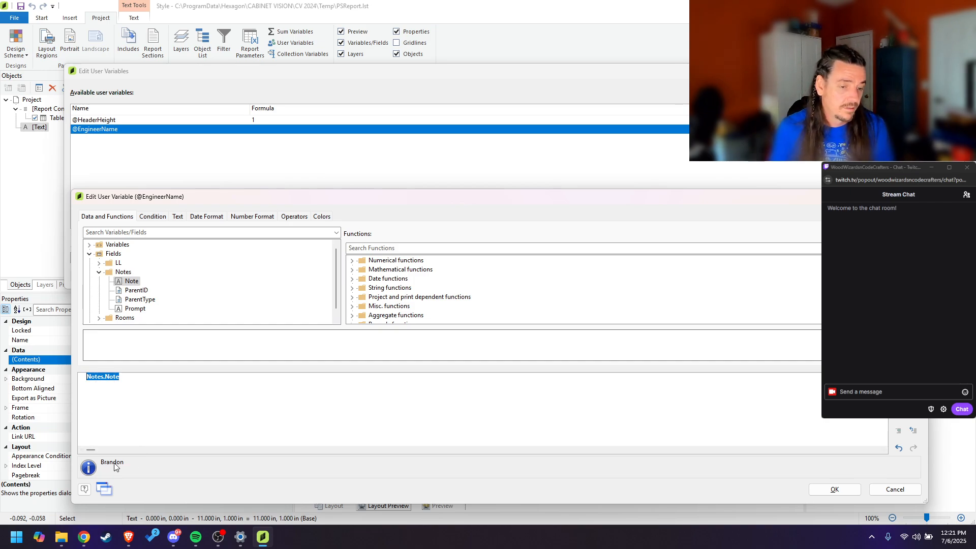
{"action": "left_click", "coordinate": [843, 489]}
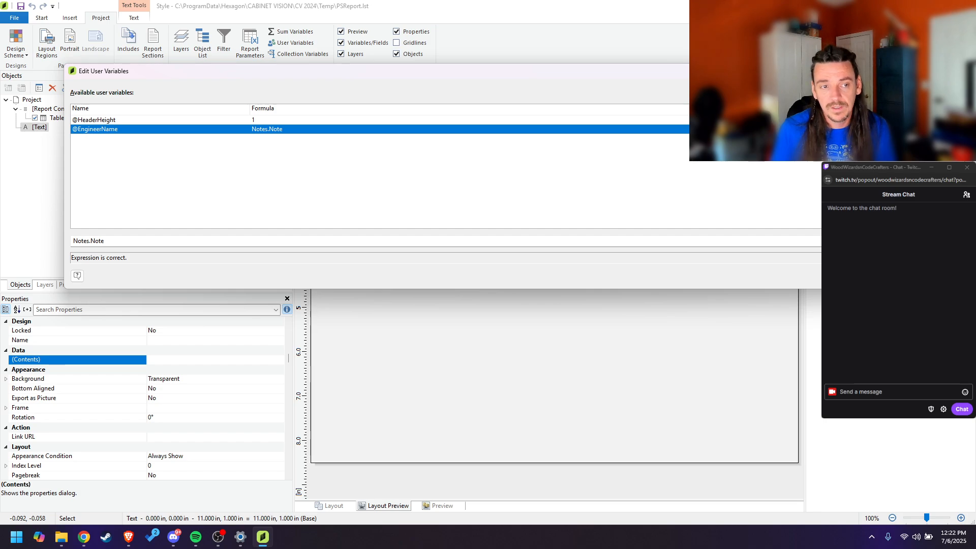
{"action": "left_click", "coordinate": [847, 275]}
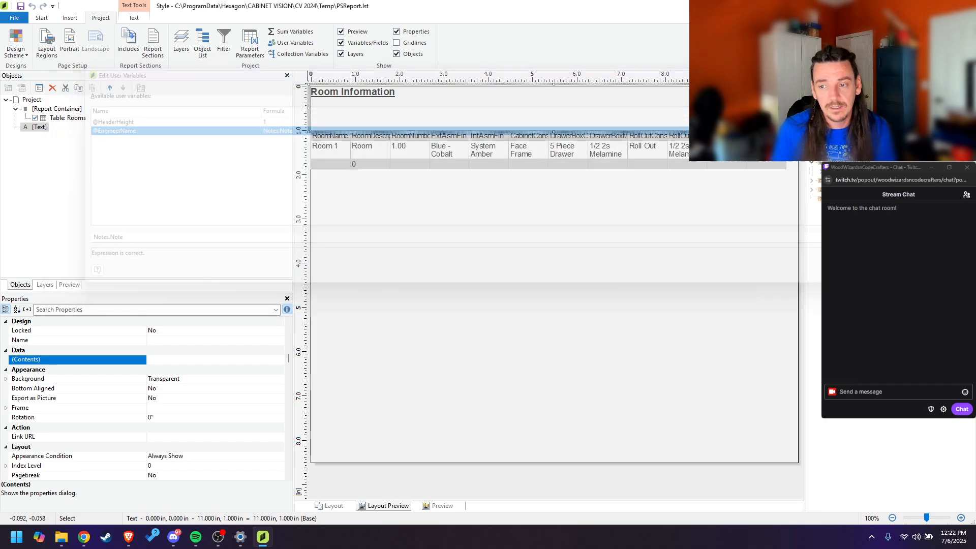
{"action": "double_click", "coordinate": [377, 111]}
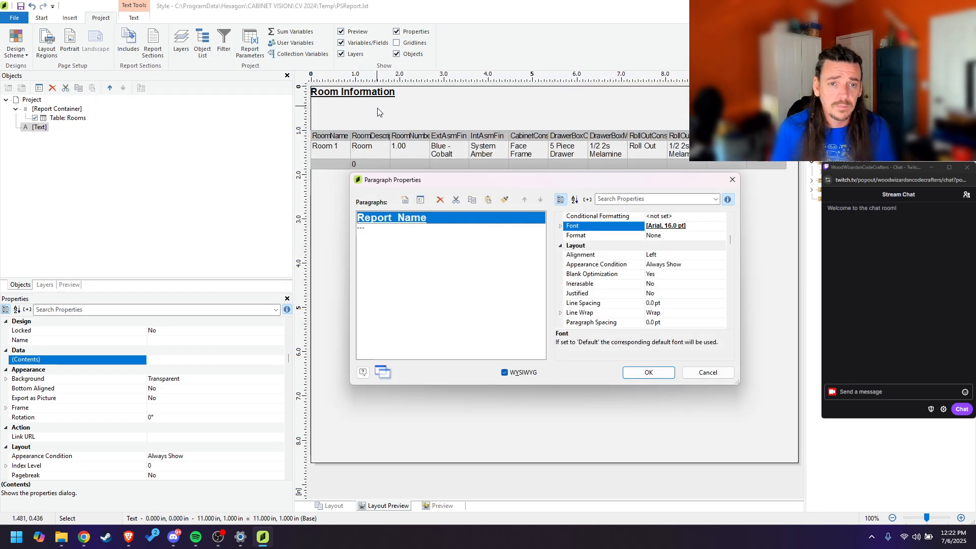
{"action": "left_click", "coordinate": [376, 228]}
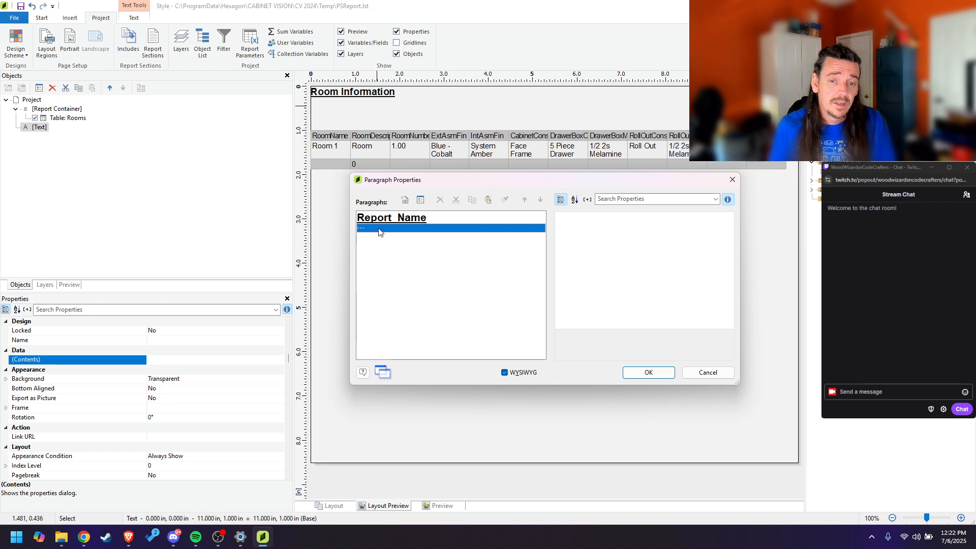
{"action": "left_click", "coordinate": [406, 201]}
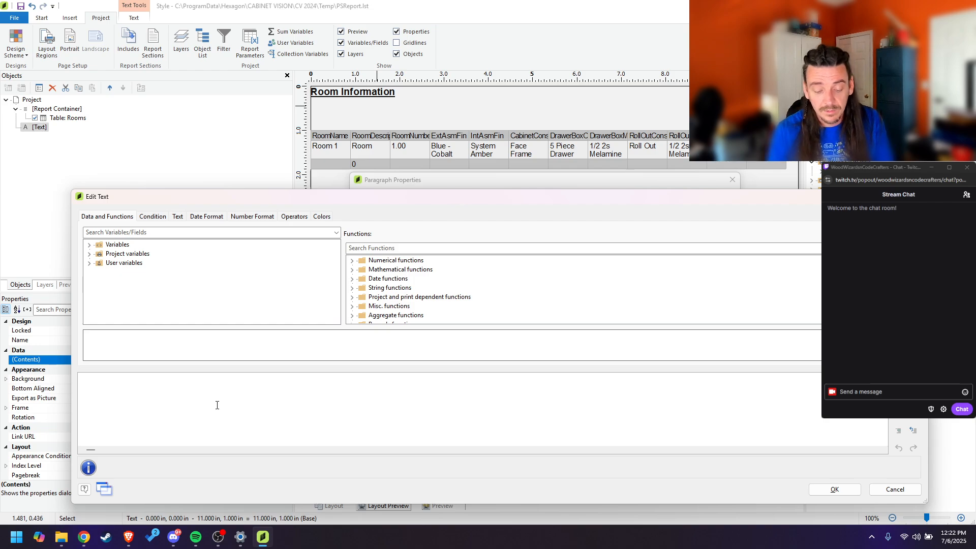
{"action": "type", "text": "@Engine"}
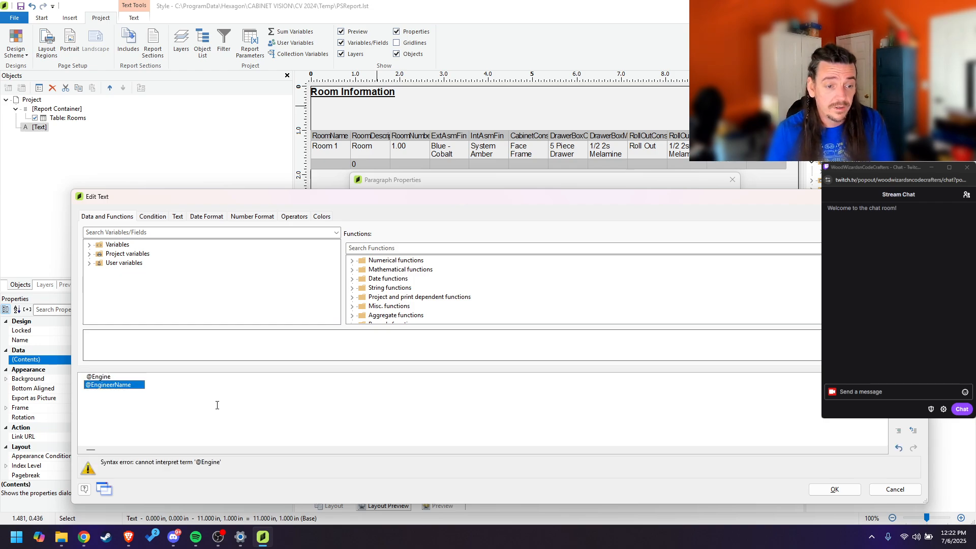
{"action": "double_click", "coordinate": [131, 385]}
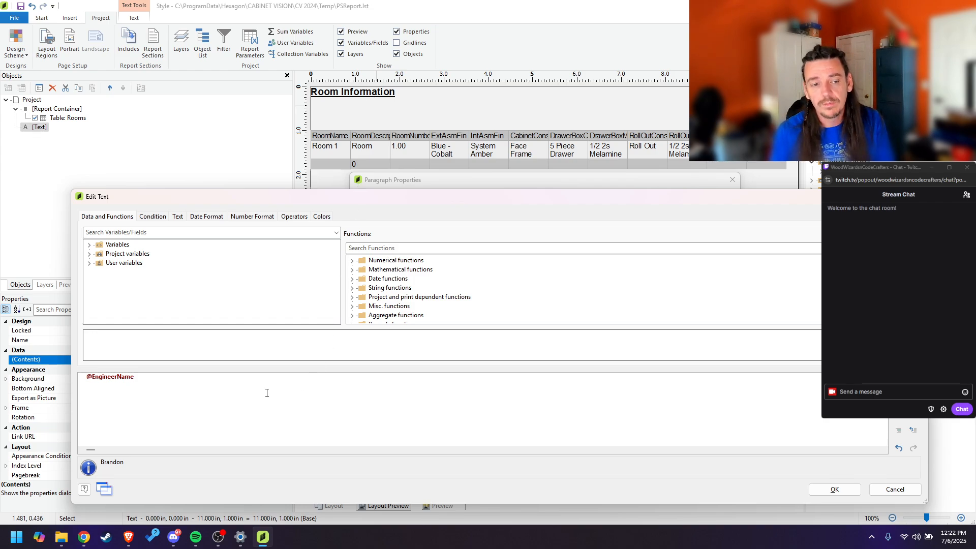
{"action": "type", "text": "'Enginee"}
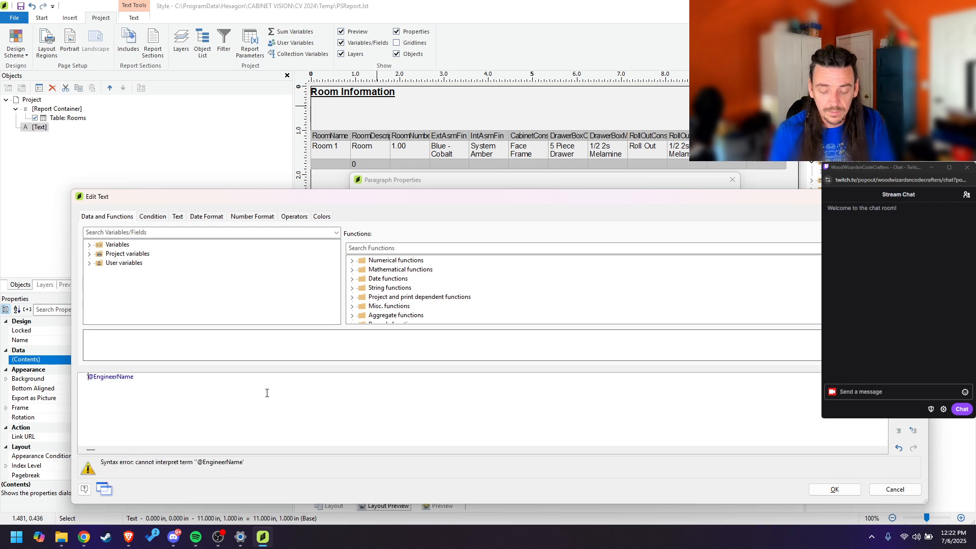
{"action": "type", "text": "r: "}
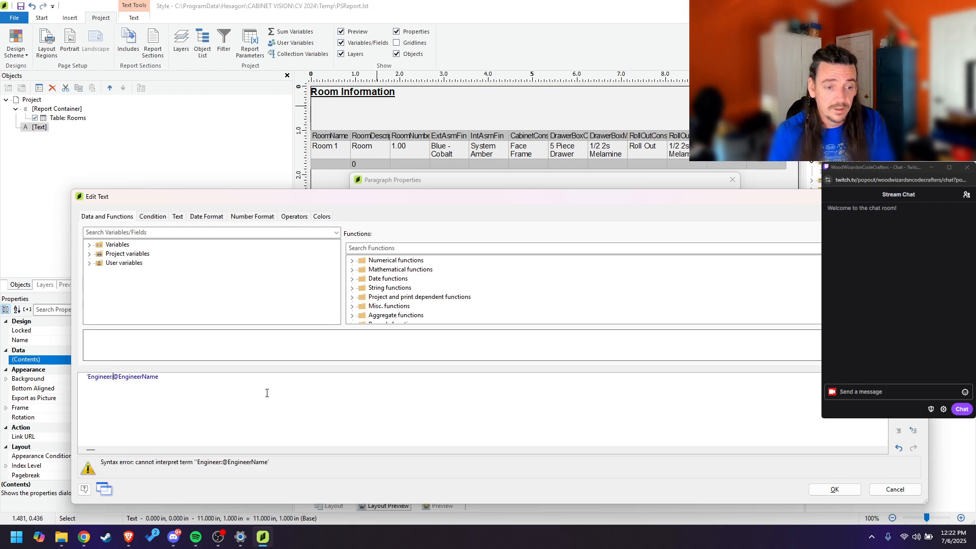
{"action": "type", "text": "'"}
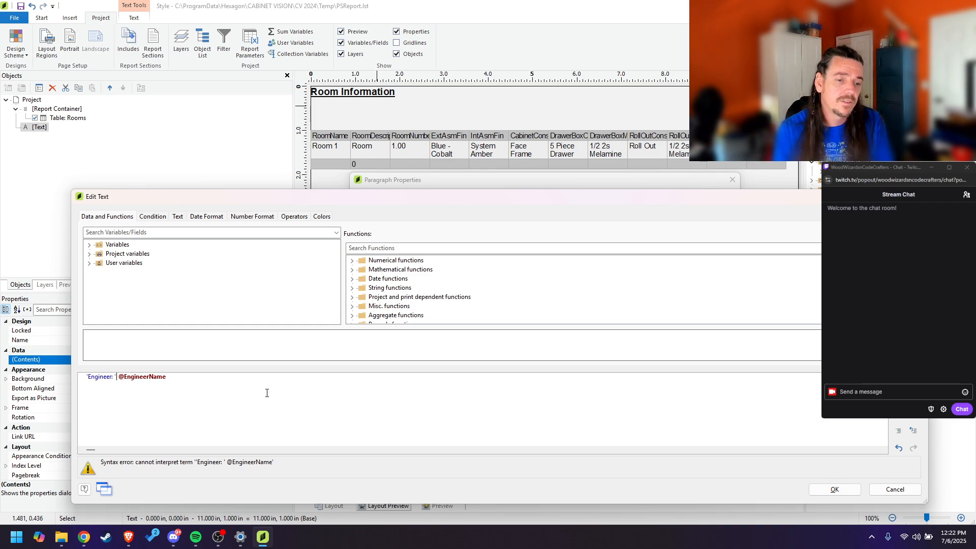
{"action": "type", "text": "+"}
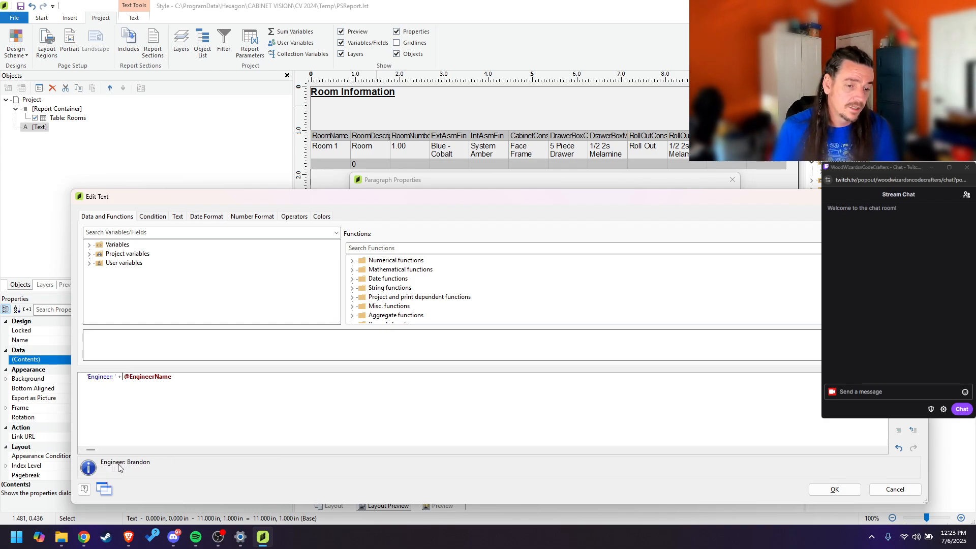
{"action": "left_click", "coordinate": [88, 378]}
{"action": "type", "text": "Proj"}
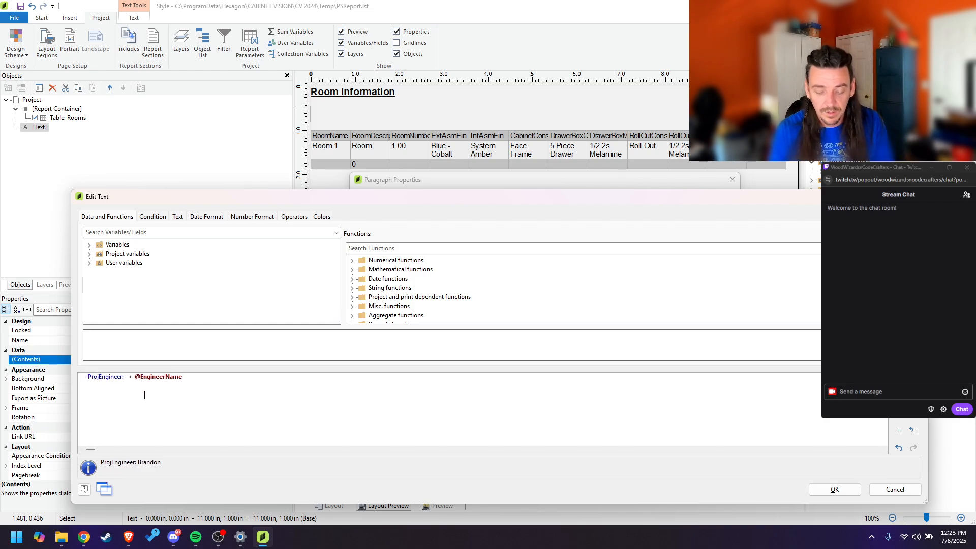
{"action": "type", "text": "ect"}
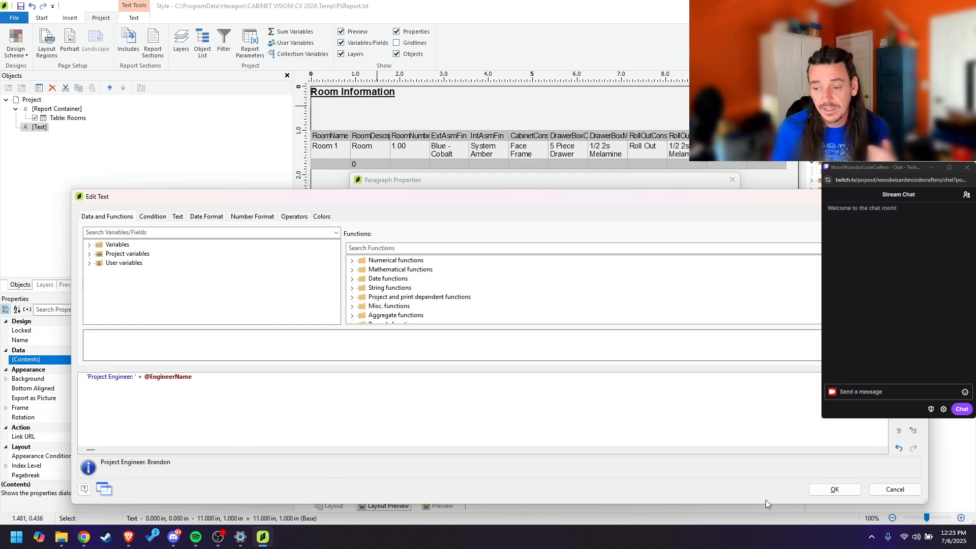
{"action": "left_click", "coordinate": [834, 489]}
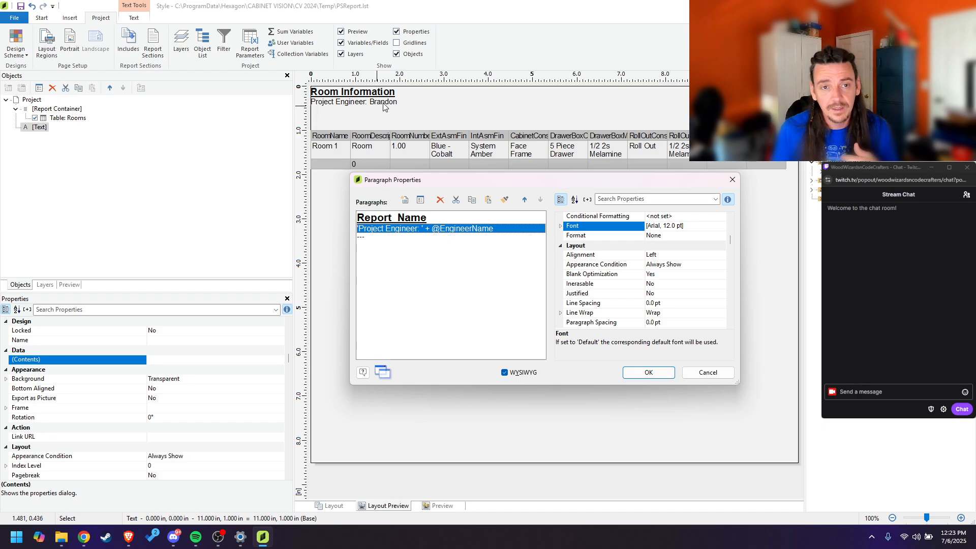
Step: Try appending ' Report' to the Report_Name paragraph's formula, and remove the addition again
{"action": "double_click", "coordinate": [401, 222]}
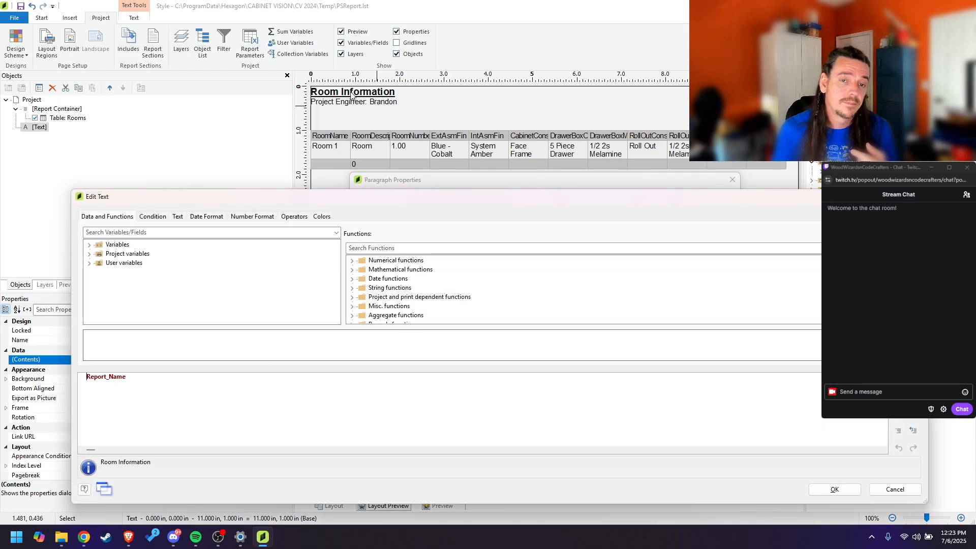
{"action": "left_click", "coordinate": [164, 383]}
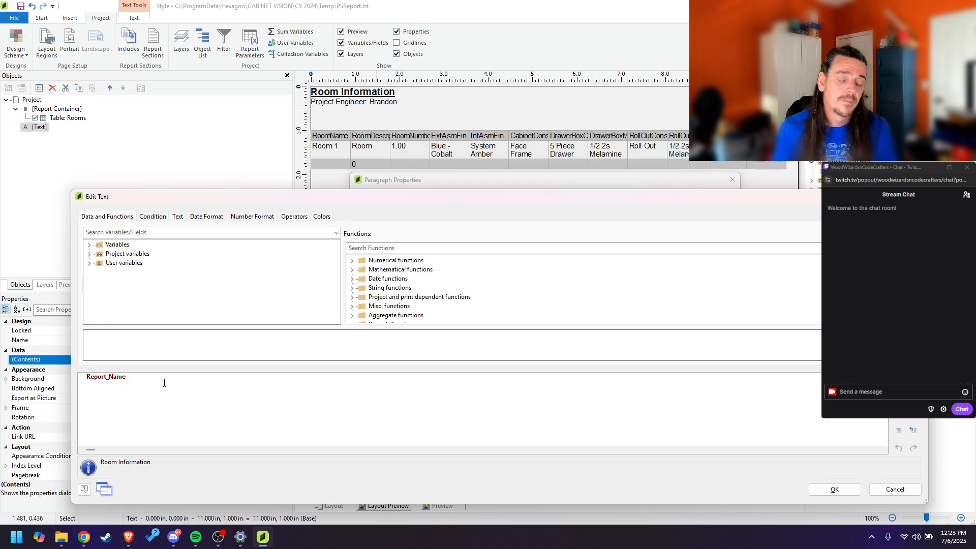
{"action": "type", "text": "+"}
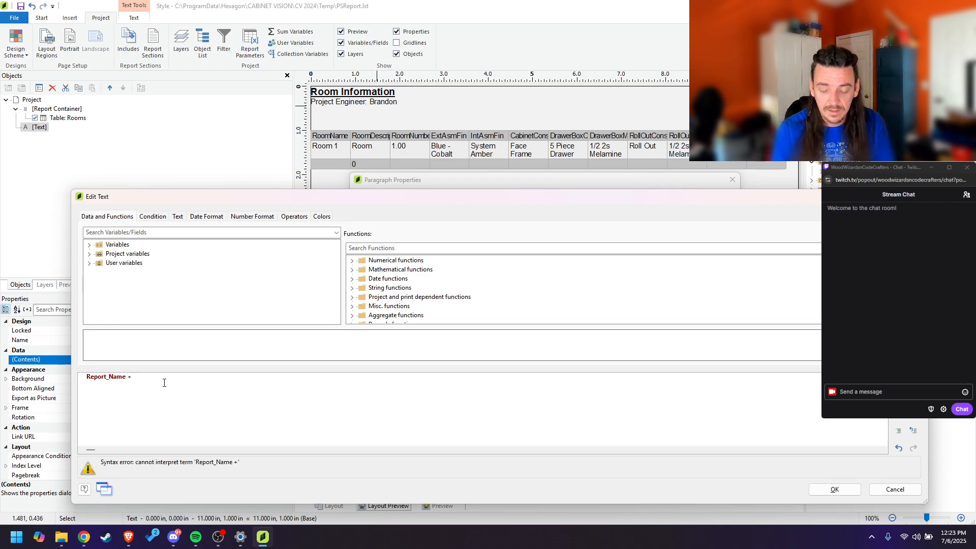
{"action": "type", "text": " 'Report'"}
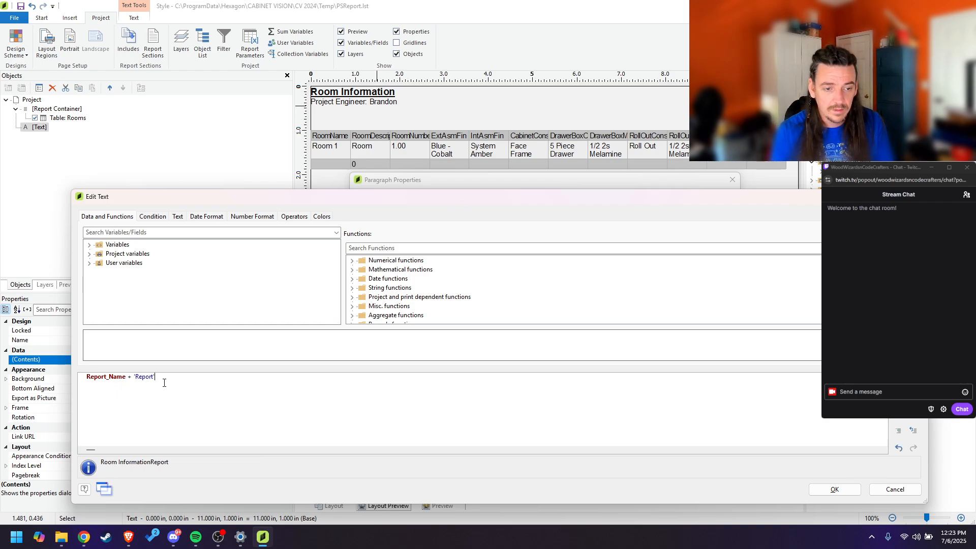
{"action": "left_click", "coordinate": [135, 377]}
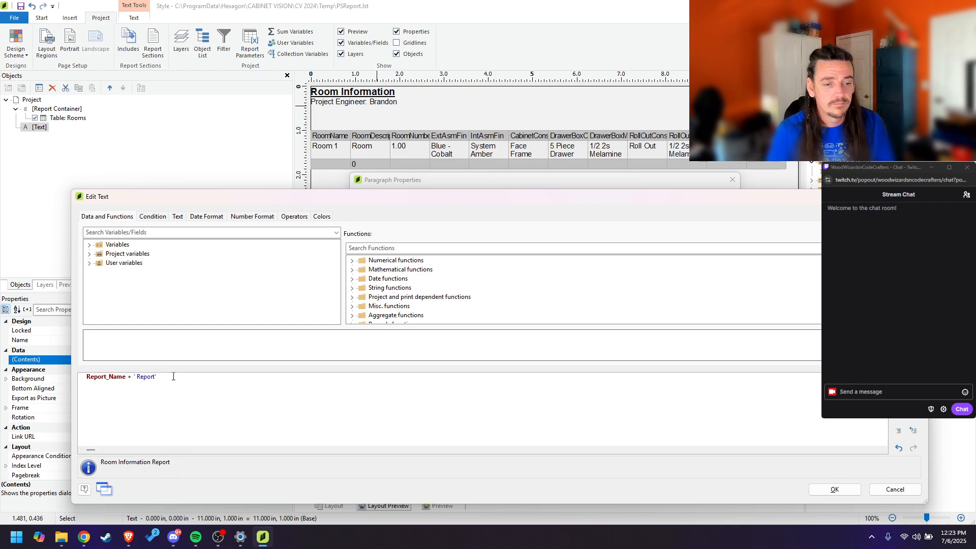
{"action": "key", "text": "BackSpace"}
{"action": "key", "text": "BackSpace"}
{"action": "key", "text": "BackSpace"}
{"action": "key", "text": "BackSpace"}
{"action": "key", "text": "BackSpace"}
{"action": "key", "text": "BackSpace"}
{"action": "key", "text": "BackSpace"}
{"action": "key", "text": "BackSpace"}
{"action": "key", "text": "BackSpace"}
{"action": "key", "text": "BackSpace"}
{"action": "key", "text": "BackSpace"}
{"action": "key", "text": "BackSpace"}
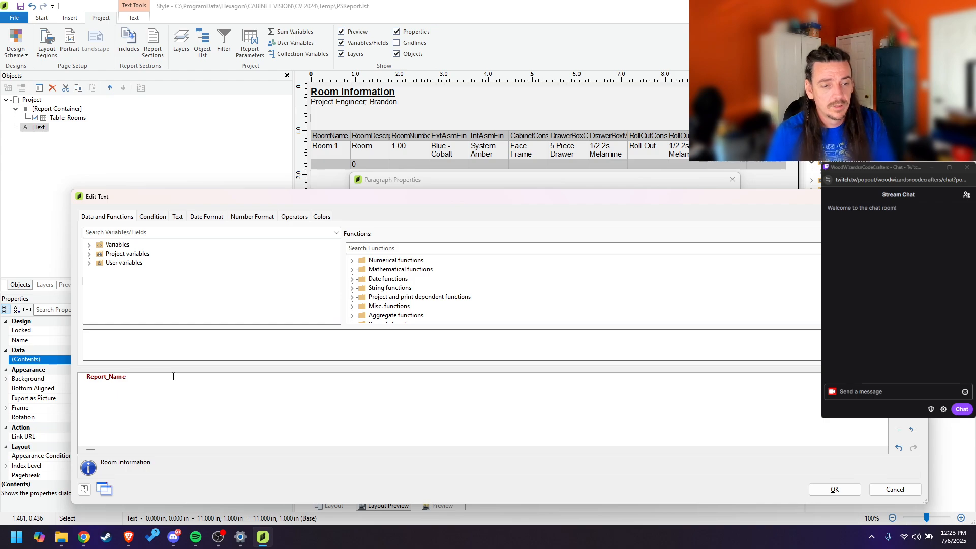
Step: Try prefixing the Report_Name formula with 'Report for ' +, remove the prefix again and accept the formula
{"action": "type", "text": "'Report "}
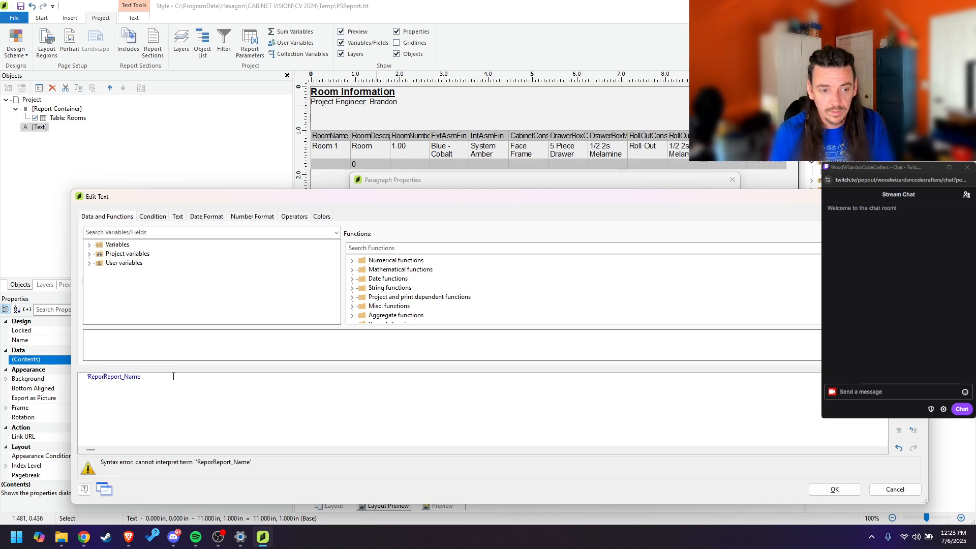
{"action": "type", "text": "for "}
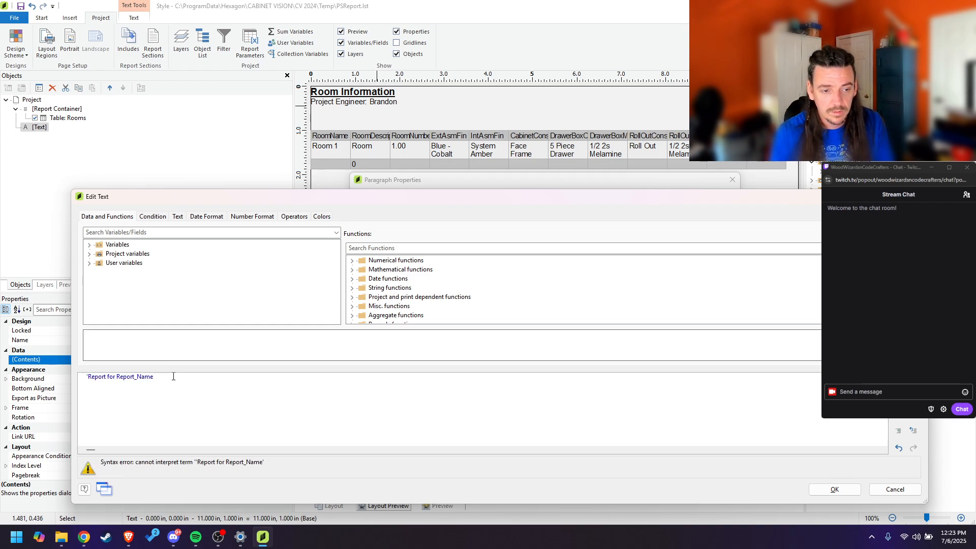
{"action": "type", "text": "' +"}
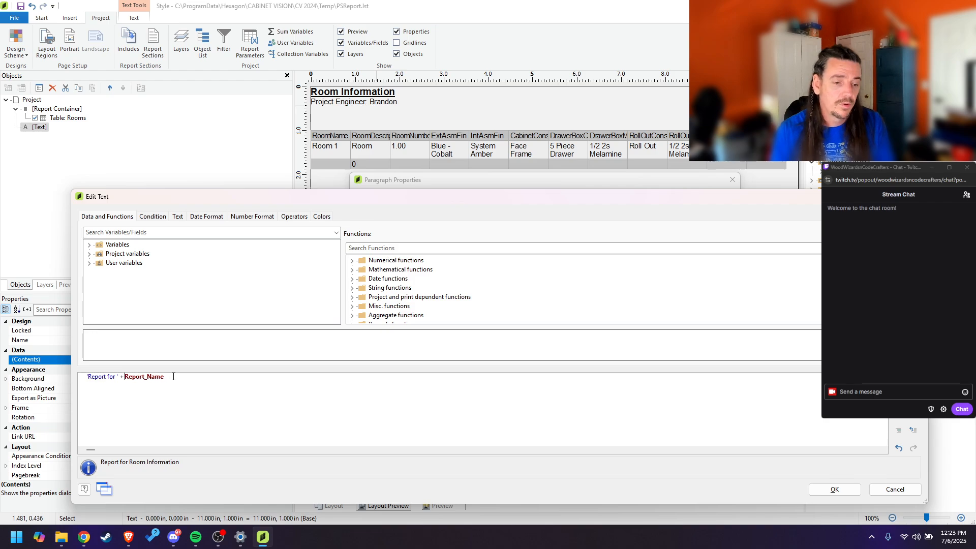
{"action": "key", "text": "shift+Home"}
{"action": "key", "text": "BackSpace"}
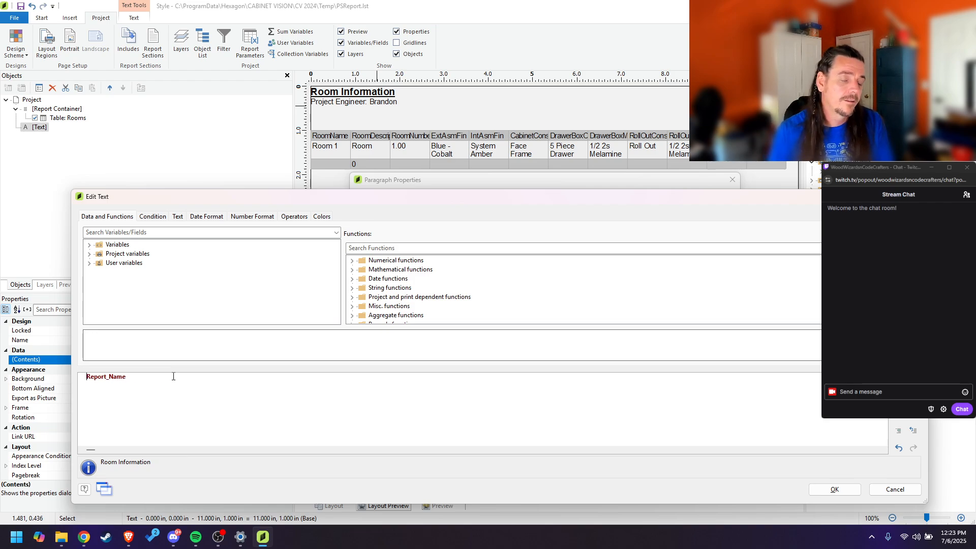
{"action": "left_click", "coordinate": [834, 489]}
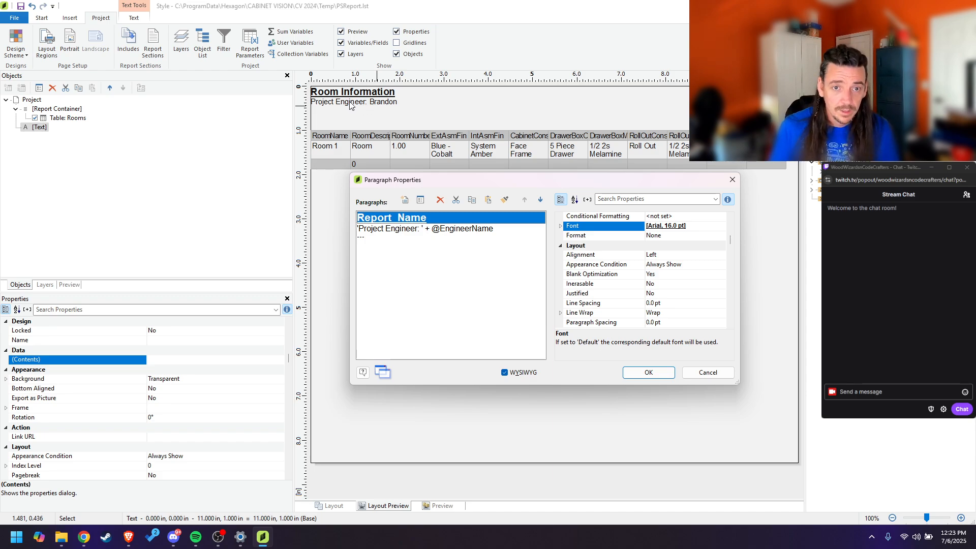
Step: Set the font size of the 'Project Engineer: ' paragraph to 14
{"action": "left_click", "coordinate": [450, 231]}
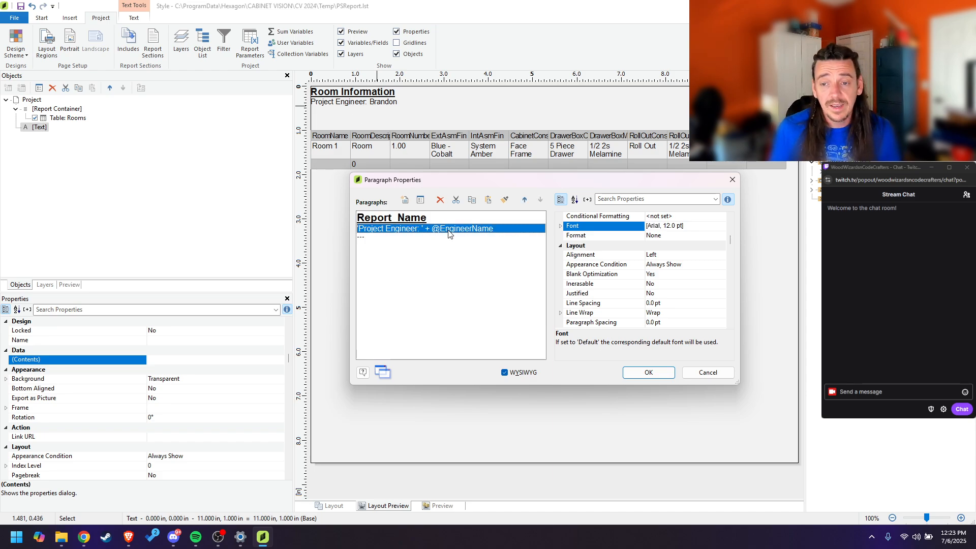
{"action": "left_click", "coordinate": [719, 225]}
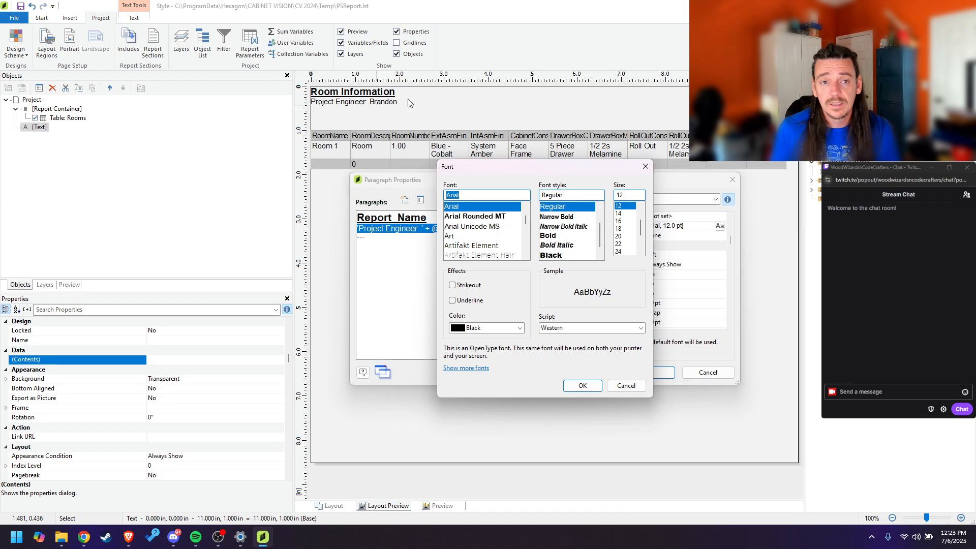
{"action": "left_click", "coordinate": [626, 214]}
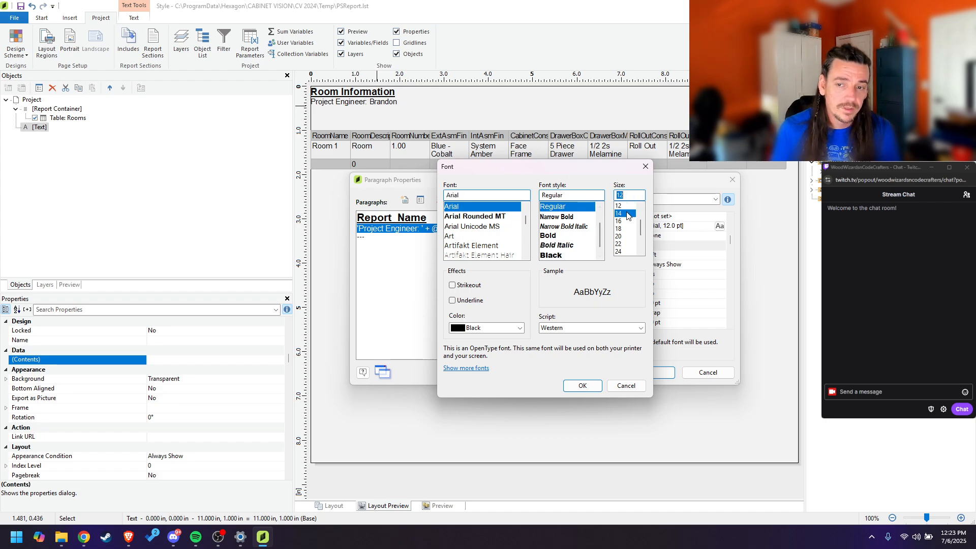
{"action": "left_click", "coordinate": [584, 387]}
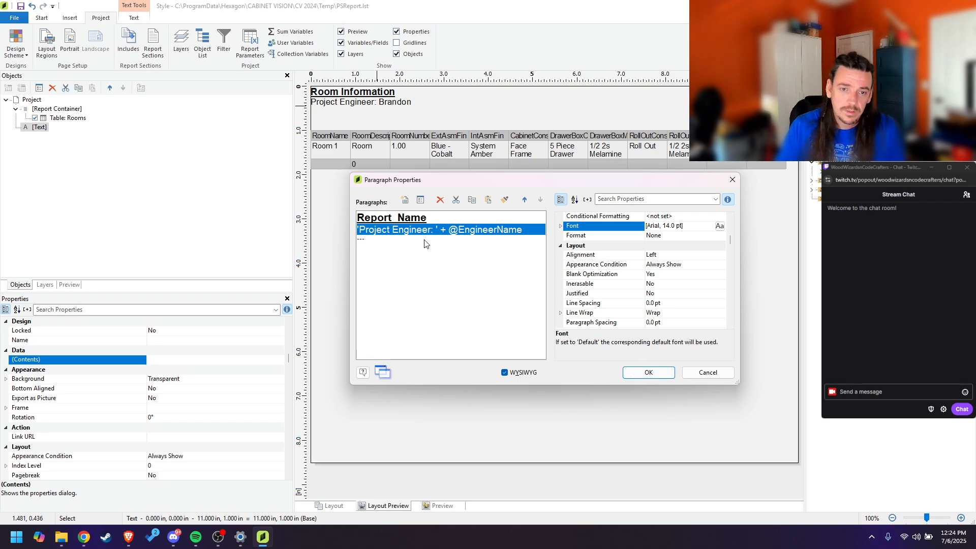
Step: Start a new paragraph below the Project Engineer line in the header text, with the formula label 'Printed on: ' +
{"action": "double_click", "coordinate": [371, 243]}
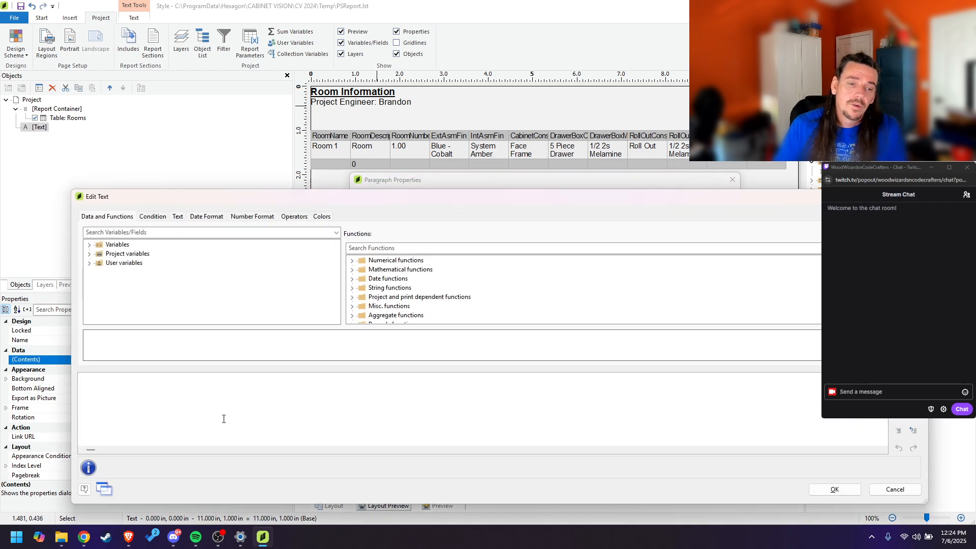
{"action": "left_click_drag", "start_coordinate": [223, 199], "coordinate": [239, 384]}
{"action": "left_click_drag", "start_coordinate": [338, 383], "coordinate": [316, 129]}
{"action": "type", "text": "\"Pri"}
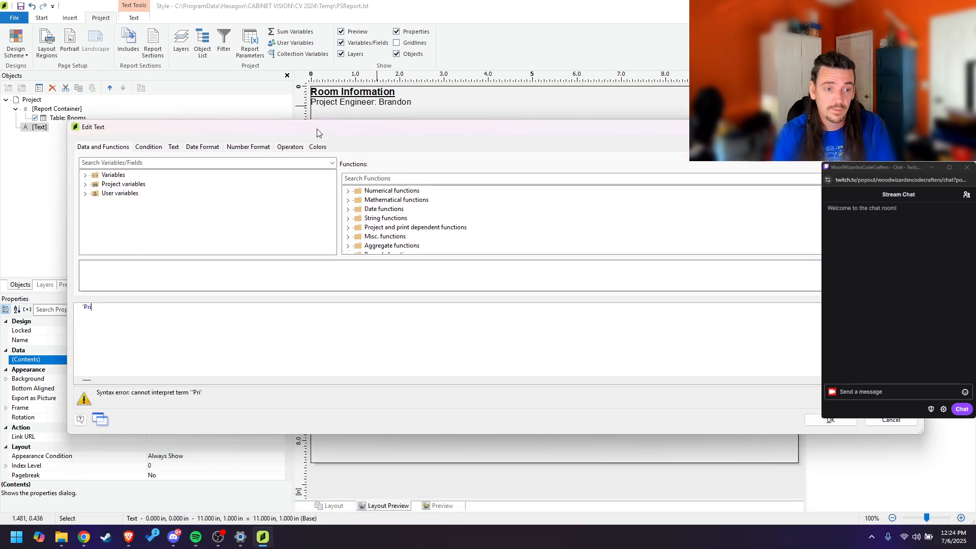
{"action": "type", "text": "nted on: ' +"}
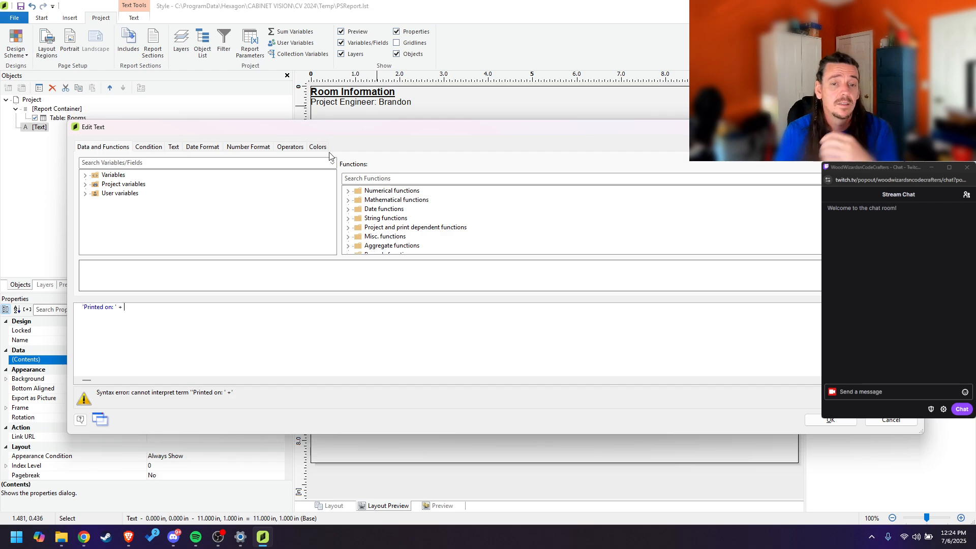
Step: Add the current date to the 'Printed on: ' formula with the Now () date function, giving date$(Now (),'%x')
{"action": "left_click", "coordinate": [348, 208]}
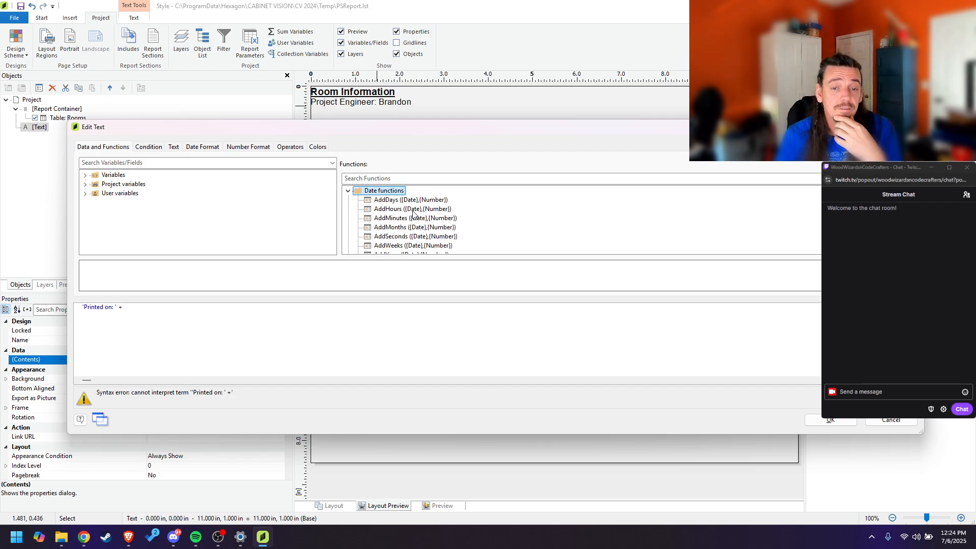
{"action": "scroll", "coordinate": [415, 216], "scroll_direction": "down", "scroll_amount": 2}
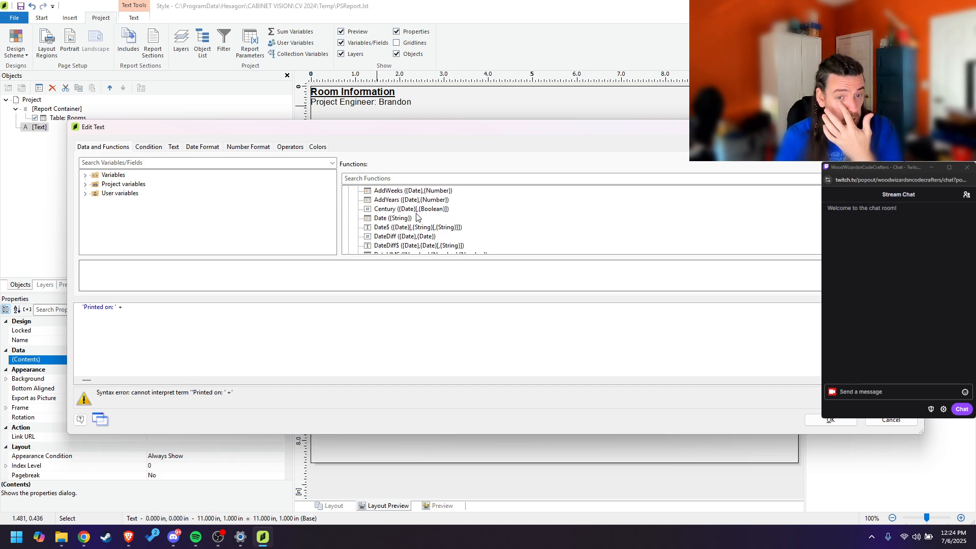
{"action": "left_click", "coordinate": [392, 220]}
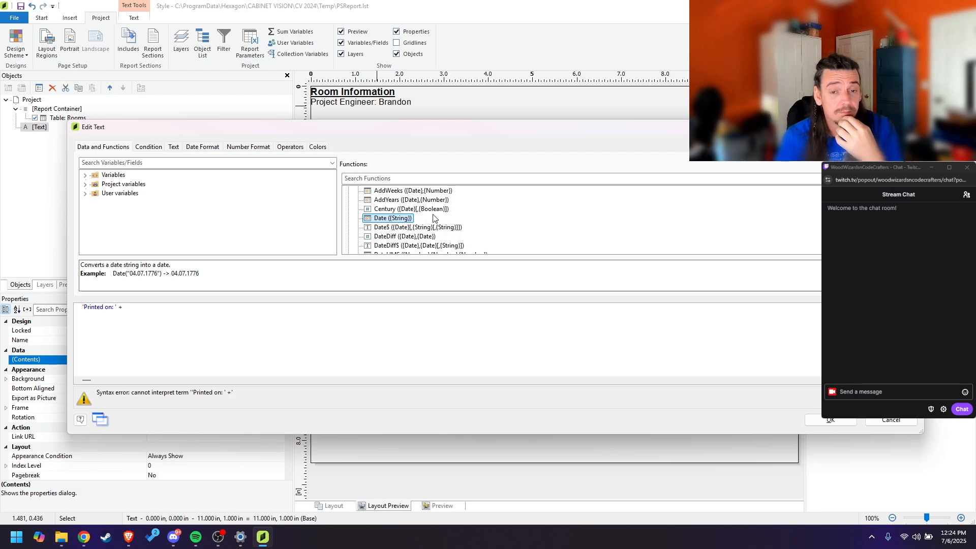
{"action": "scroll", "coordinate": [424, 222], "scroll_direction": "down", "scroll_amount": 3}
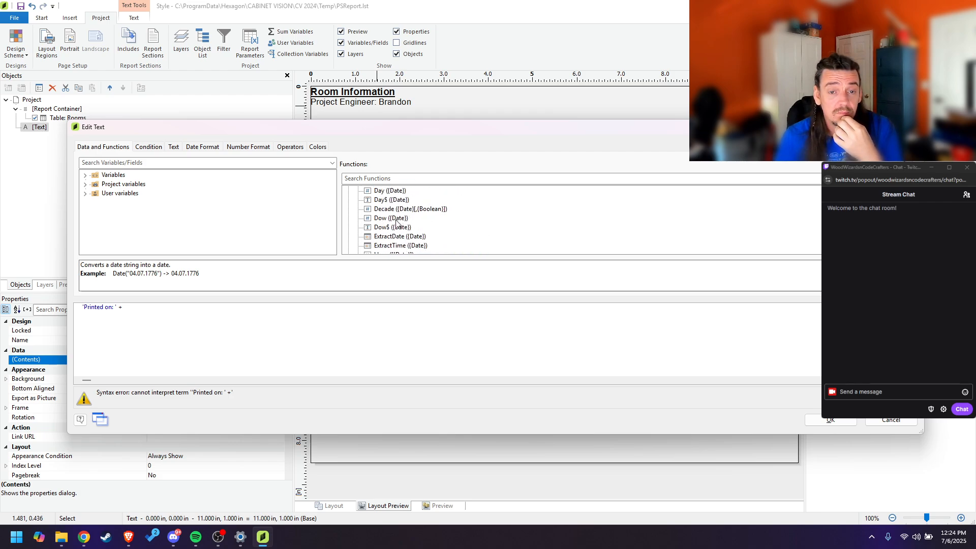
{"action": "scroll", "coordinate": [392, 215], "scroll_direction": "down", "scroll_amount": 1}
{"action": "scroll", "coordinate": [392, 216], "scroll_direction": "down", "scroll_amount": 4}
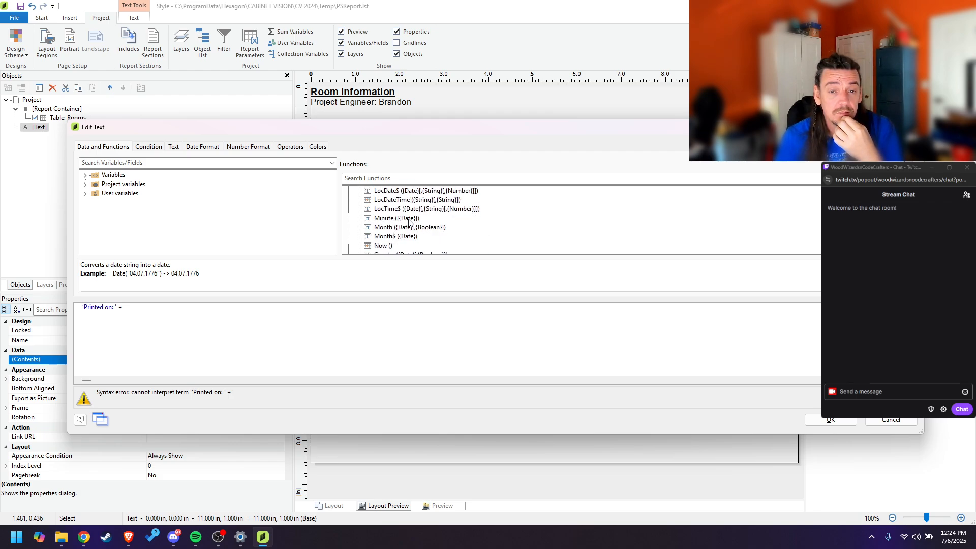
{"action": "left_click", "coordinate": [383, 192]}
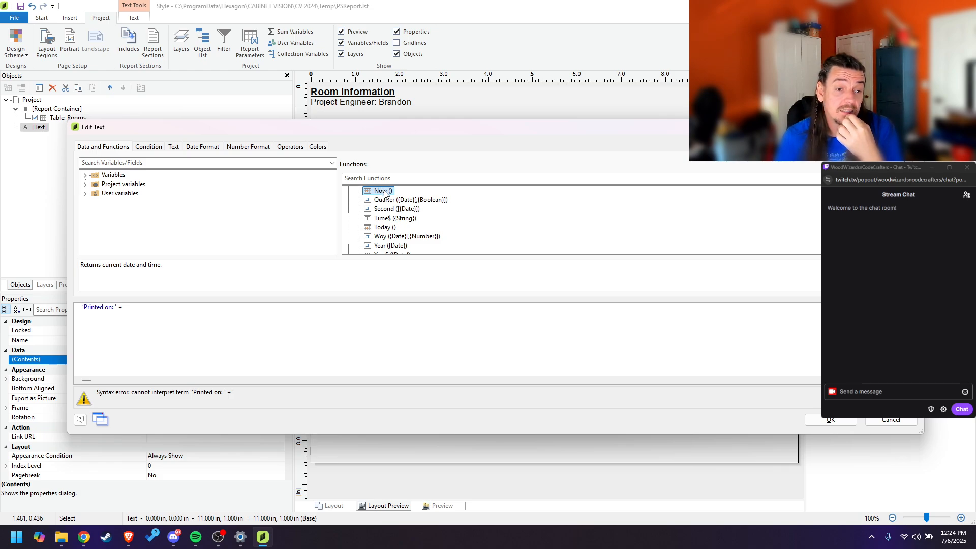
{"action": "double_click", "coordinate": [386, 192]}
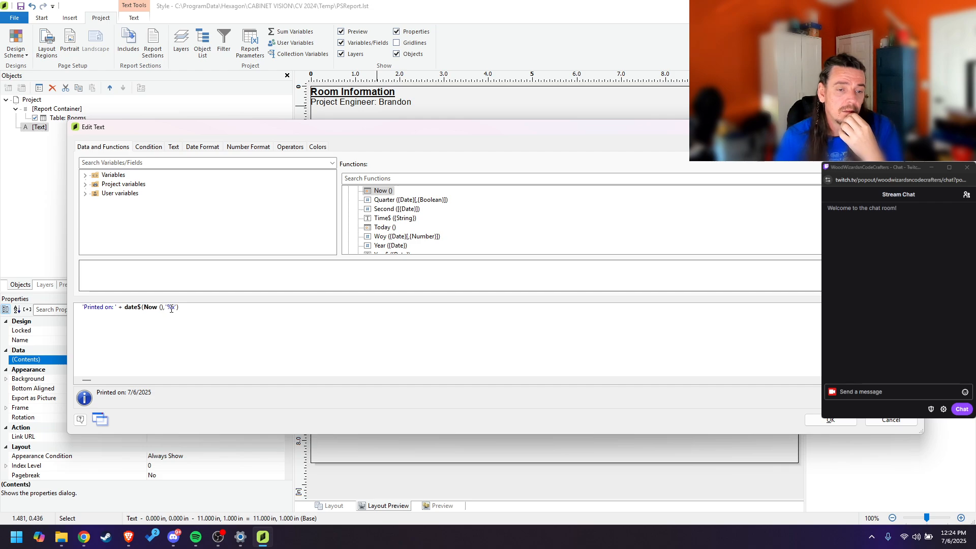
Step: Examine the available date formats and their results for the date$ format argument in the 'Printed on: ' formula
{"action": "left_click", "coordinate": [162, 307]}
{"action": "left_click", "coordinate": [171, 308]}
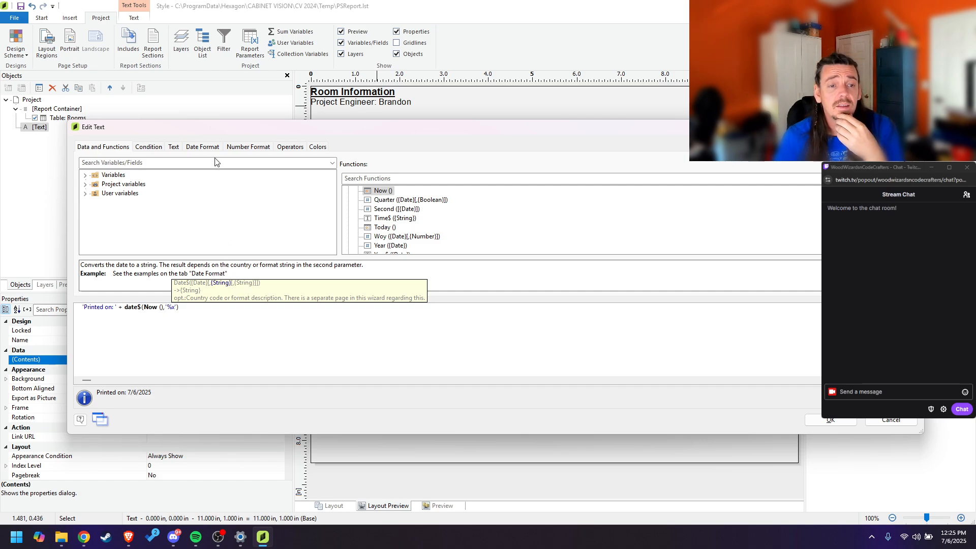
{"action": "left_click", "coordinate": [203, 148]}
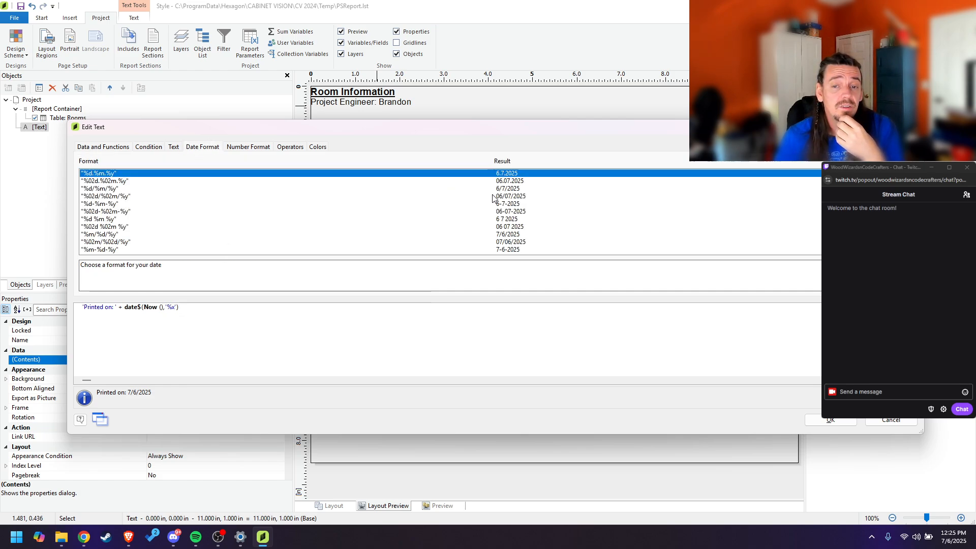
{"action": "scroll", "coordinate": [513, 196], "scroll_direction": "down", "scroll_amount": 4}
{"action": "scroll", "coordinate": [521, 203], "scroll_direction": "down", "scroll_amount": 10}
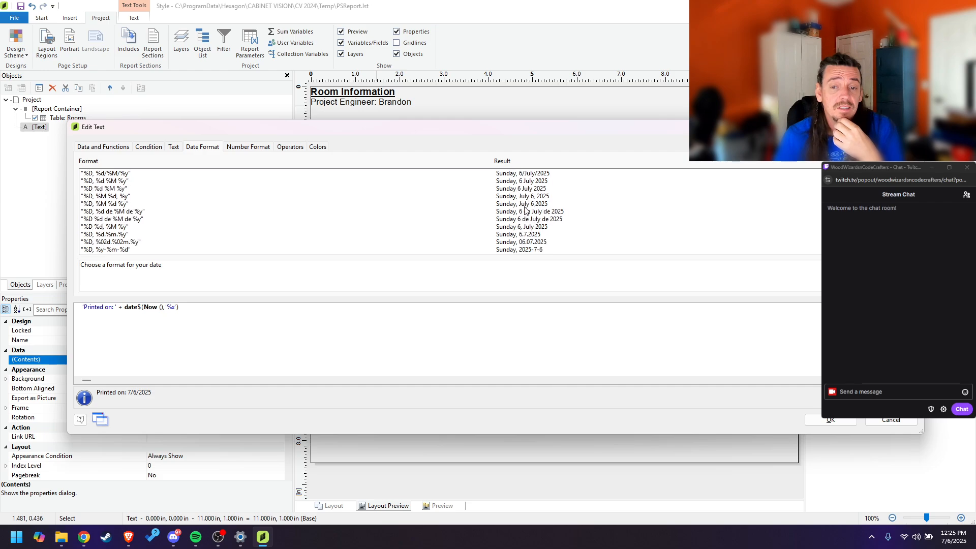
{"action": "scroll", "coordinate": [529, 234], "scroll_direction": "up", "scroll_amount": 5}
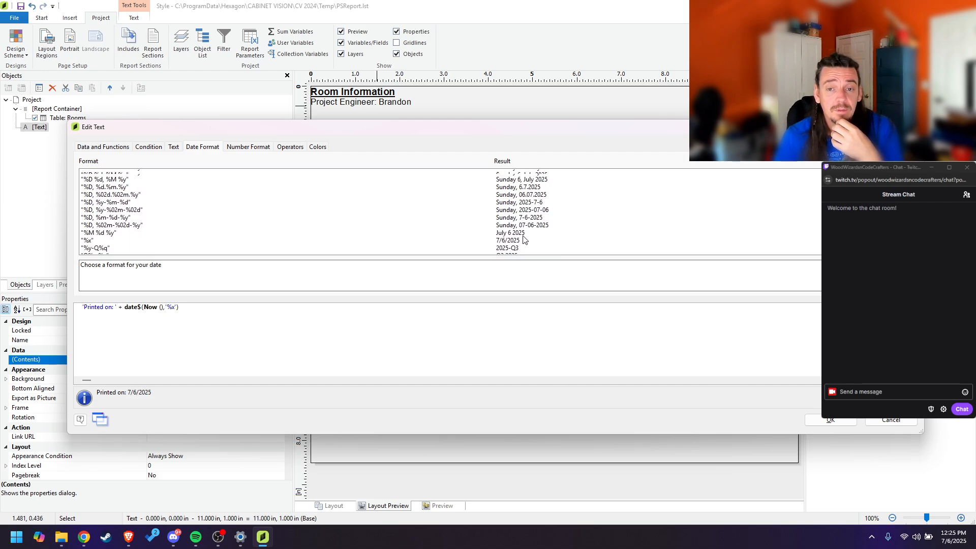
{"action": "left_click", "coordinate": [515, 211]}
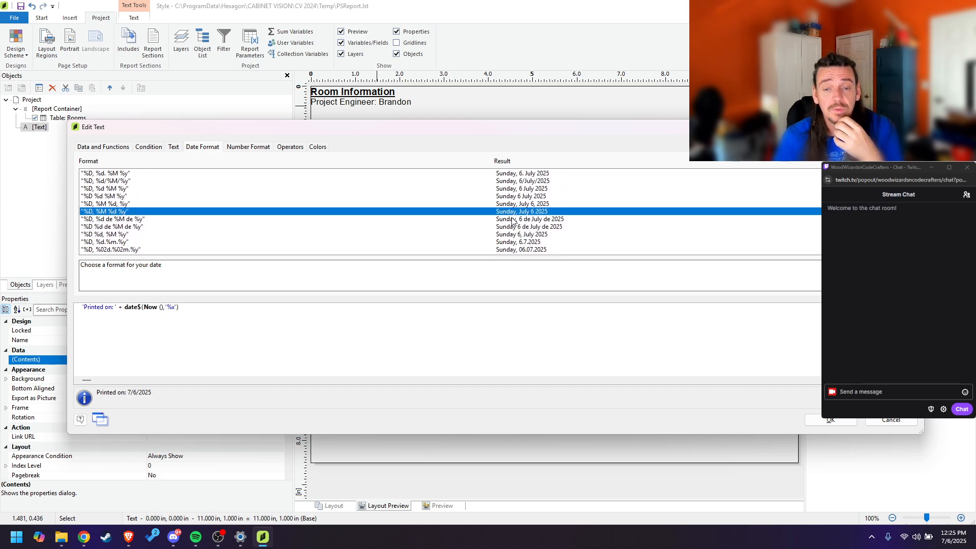
{"action": "scroll", "coordinate": [511, 223], "scroll_direction": "up", "scroll_amount": 1}
{"action": "scroll", "coordinate": [510, 223], "scroll_direction": "up", "scroll_amount": 2}
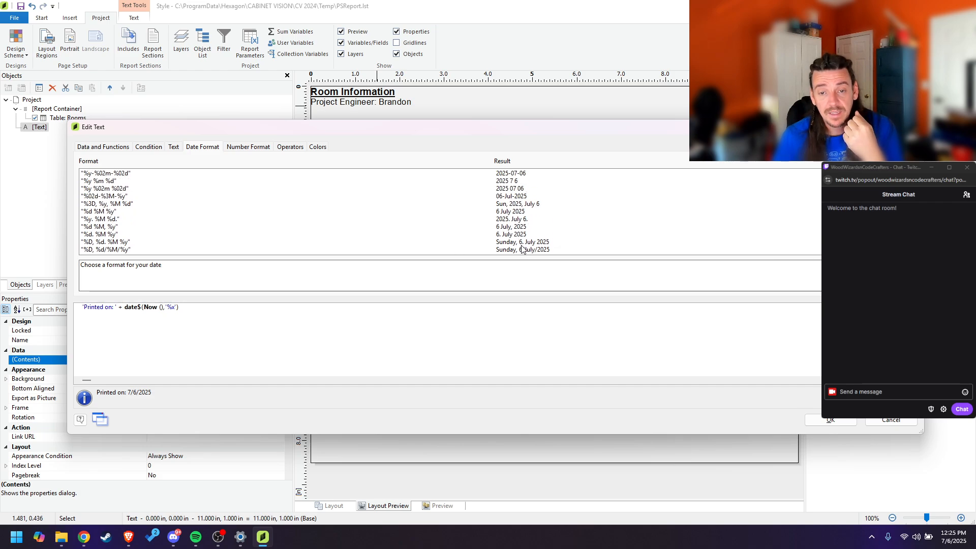
{"action": "scroll", "coordinate": [515, 238], "scroll_direction": "down", "scroll_amount": 1}
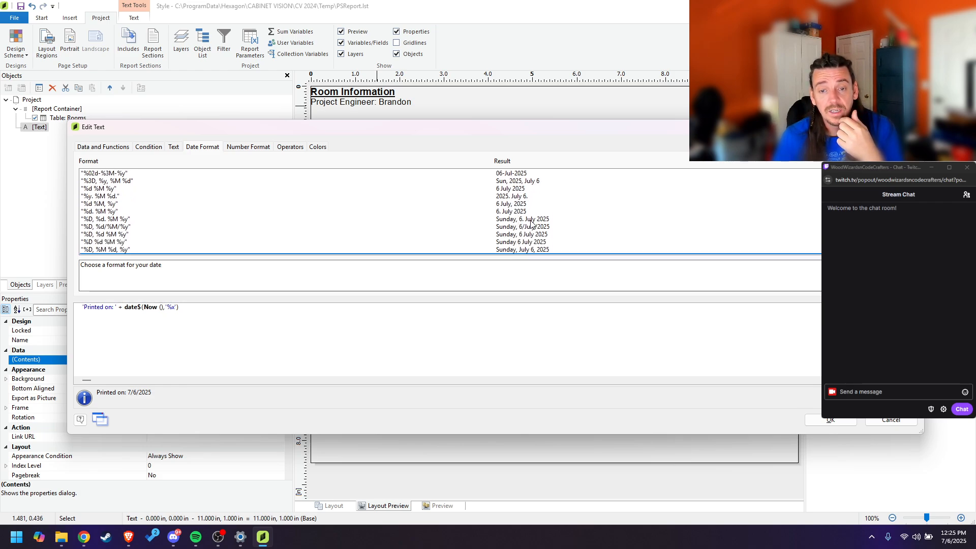
{"action": "left_click", "coordinate": [532, 219]}
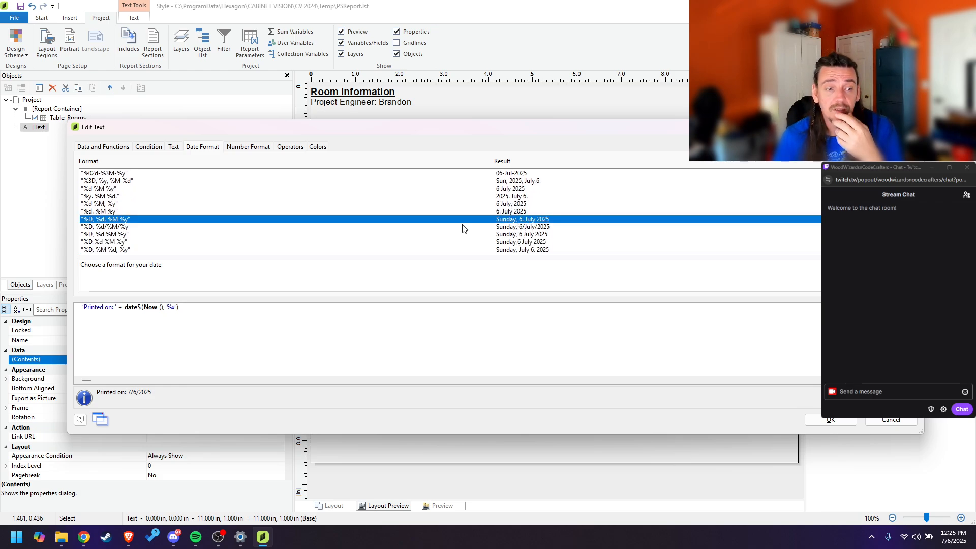
{"action": "scroll", "coordinate": [432, 226], "scroll_direction": "up", "scroll_amount": 10}
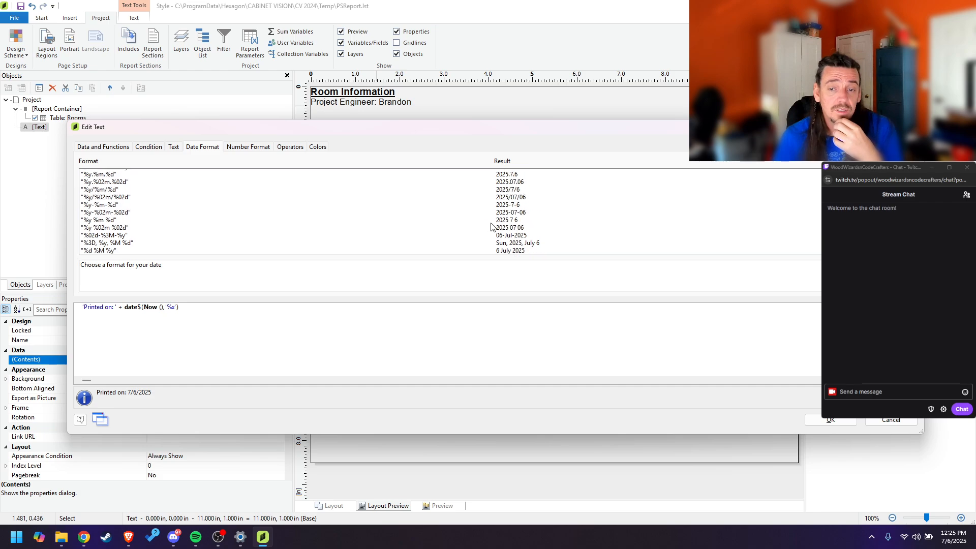
{"action": "scroll", "coordinate": [511, 188], "scroll_direction": "down", "scroll_amount": 10}
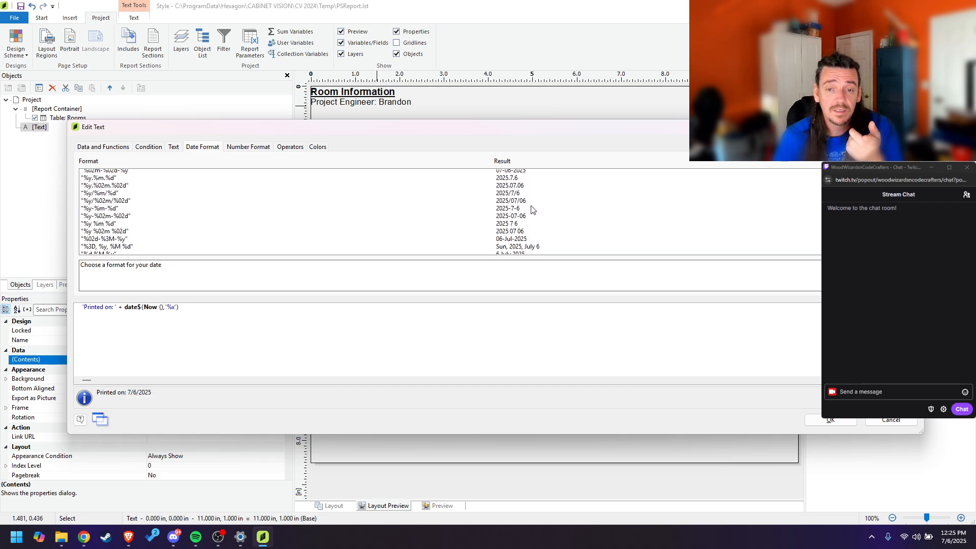
{"action": "scroll", "coordinate": [522, 213], "scroll_direction": "down", "scroll_amount": 2}
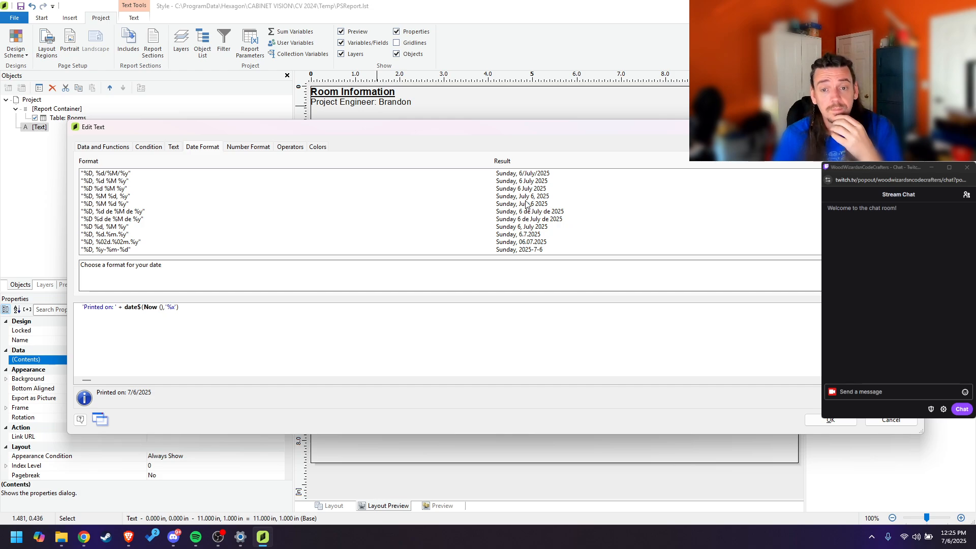
Step: Replace the date expression after 'Printed on: ' with Date$(Now(),"%D, %M %d, %y") and accept the edited text
{"action": "left_click", "coordinate": [526, 197]}
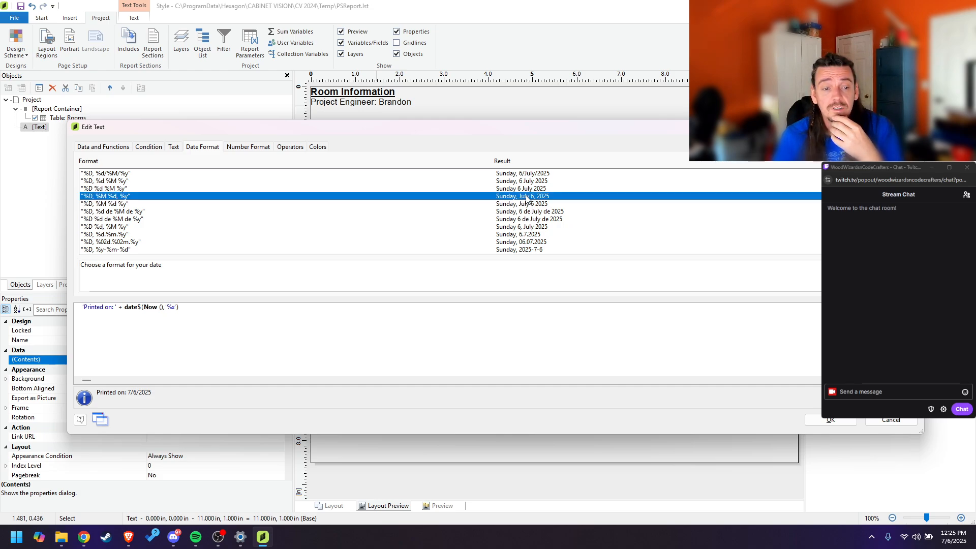
{"action": "left_click", "coordinate": [890, 275]}
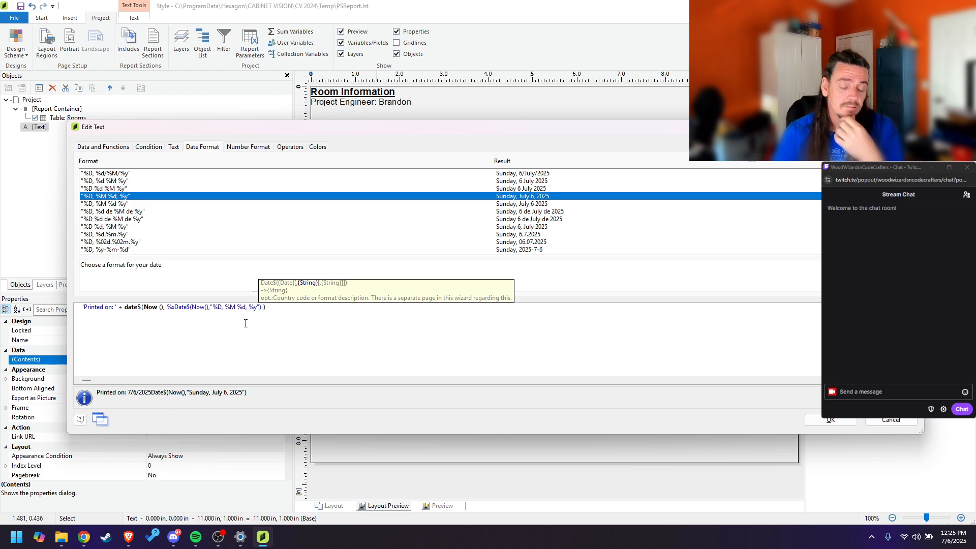
{"action": "key", "text": "ctrl+z"}
{"action": "left_click_drag", "start_coordinate": [189, 314], "coordinate": [127, 322]}
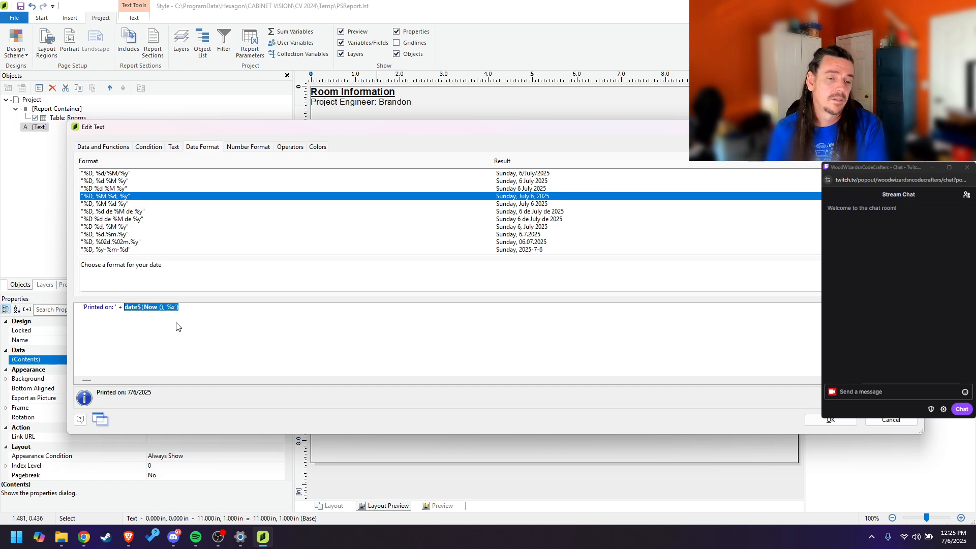
{"action": "key", "text": "Delete"}
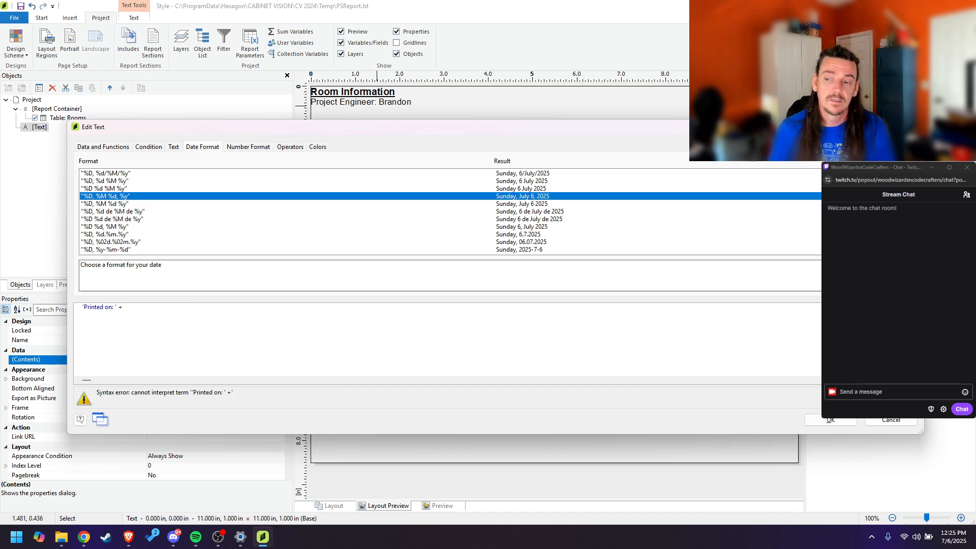
{"action": "left_click", "coordinate": [890, 276]}
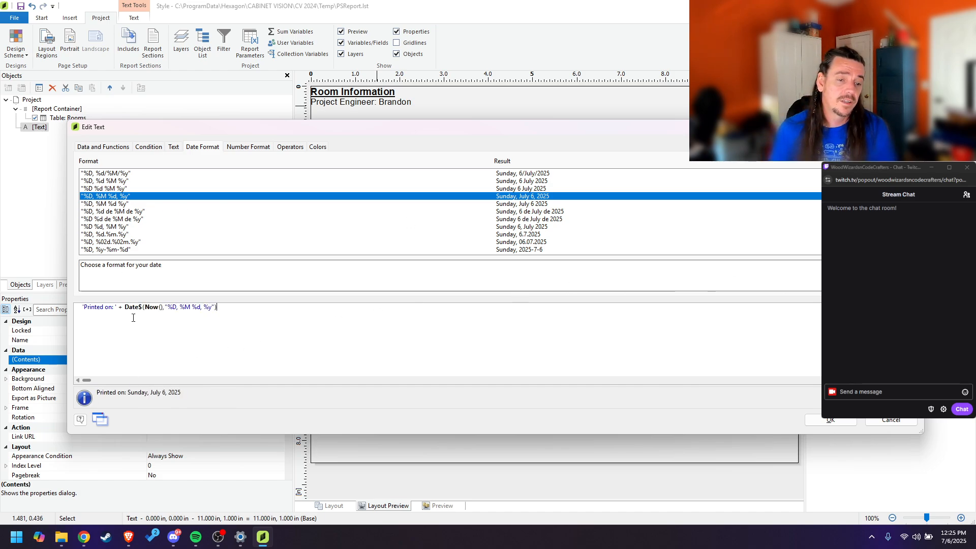
{"action": "left_click_drag", "start_coordinate": [124, 306], "coordinate": [224, 307]}
{"action": "left_click", "coordinate": [224, 307]}
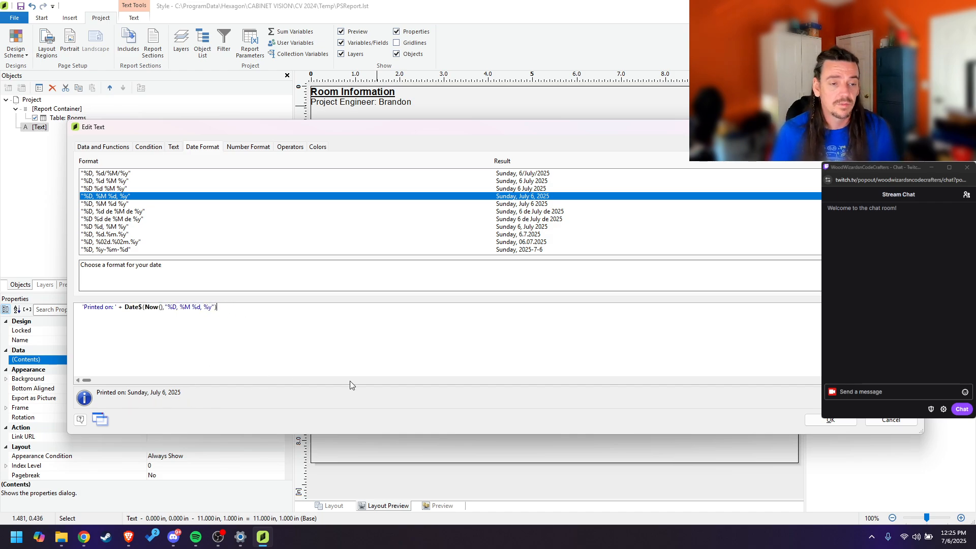
{"action": "left_click", "coordinate": [825, 419]}
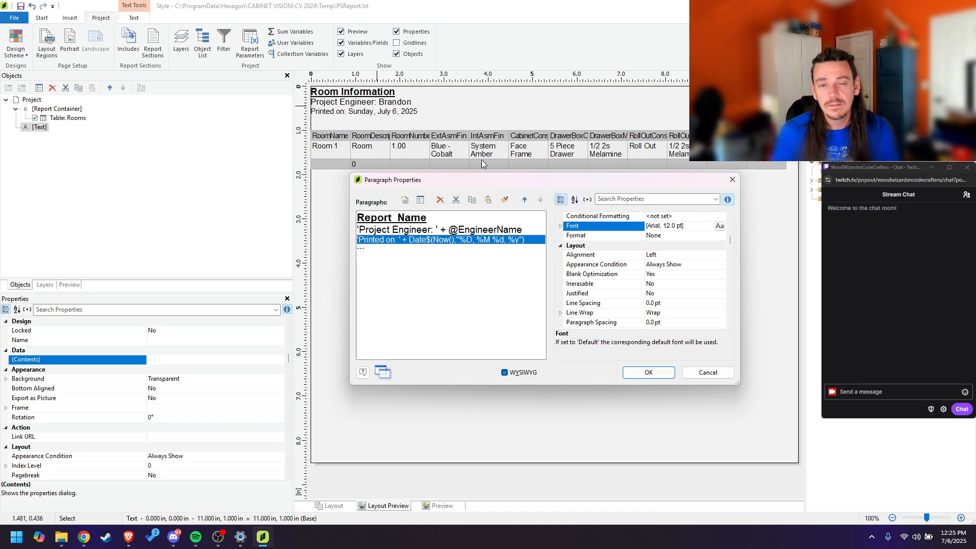
Step: Set the font size of the 'Printed on' paragraph to 10
{"action": "left_click", "coordinate": [719, 227]}
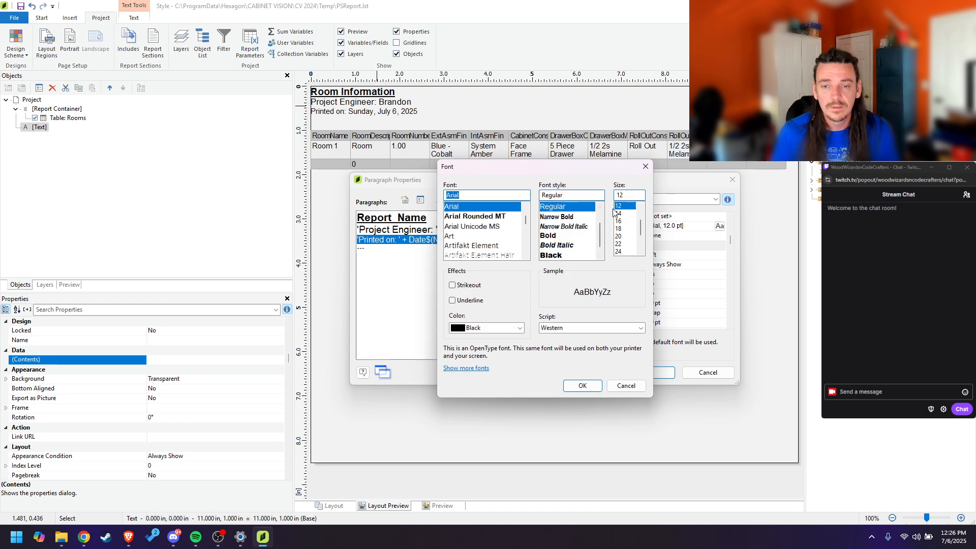
{"action": "left_click", "coordinate": [641, 207]}
{"action": "left_click", "coordinate": [641, 207]}
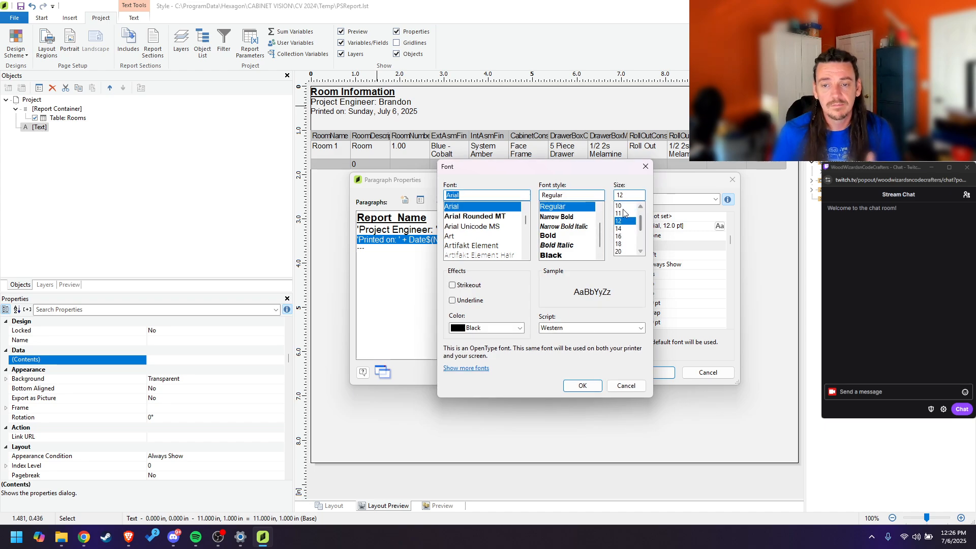
{"action": "left_click", "coordinate": [622, 207]}
{"action": "left_click", "coordinate": [585, 385]}
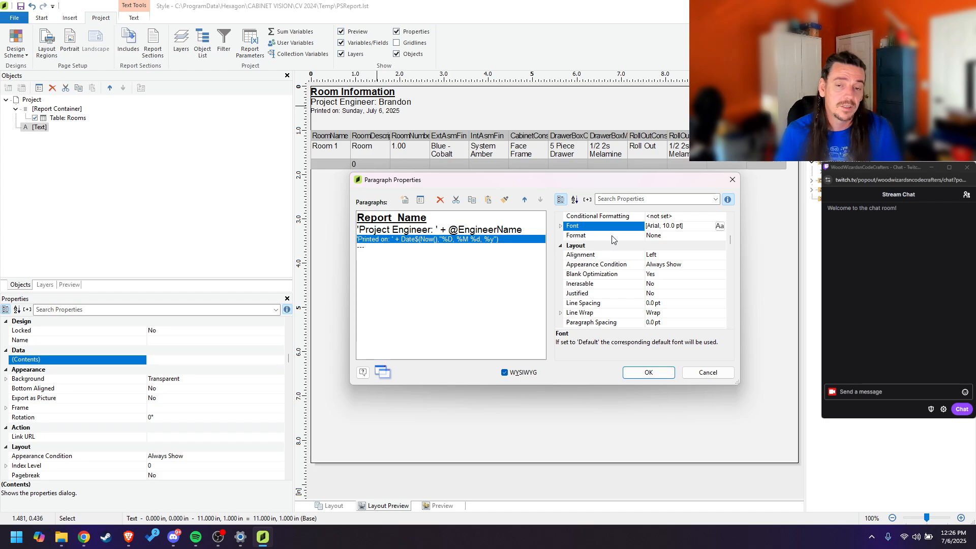
Step: Set the paragraph spacing of the 'Project Engineer' line to 12 pt
{"action": "left_click", "coordinate": [617, 254]}
{"action": "left_click", "coordinate": [620, 323]}
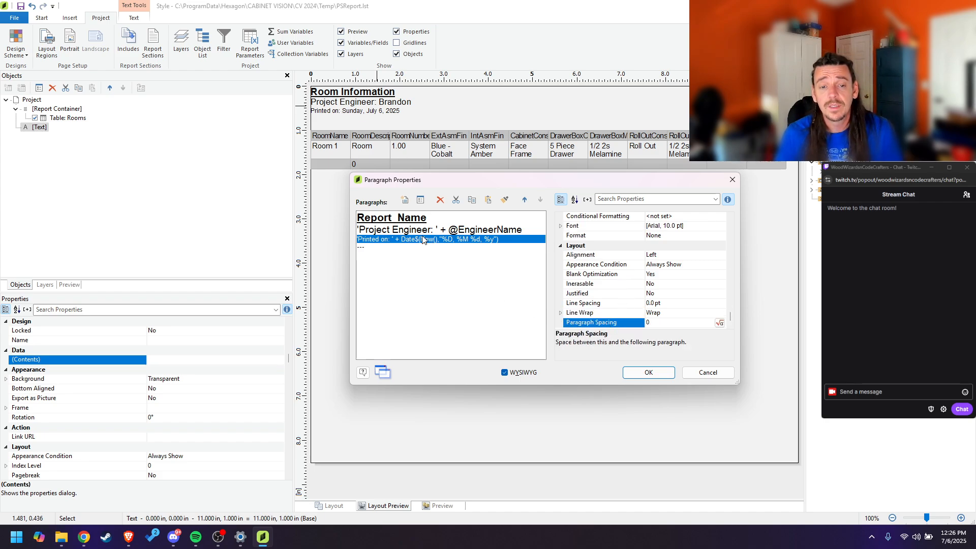
{"action": "left_click", "coordinate": [399, 232]}
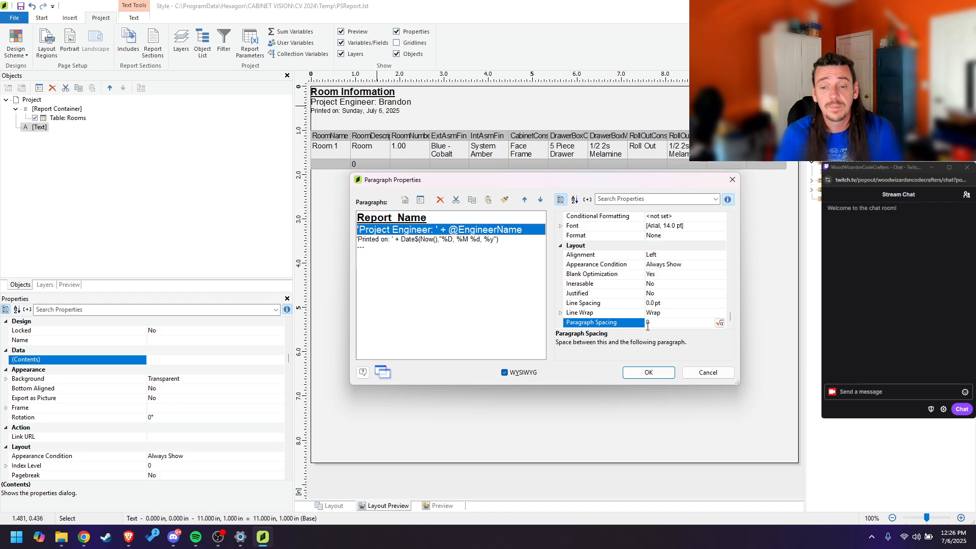
{"action": "type", "text": "."}
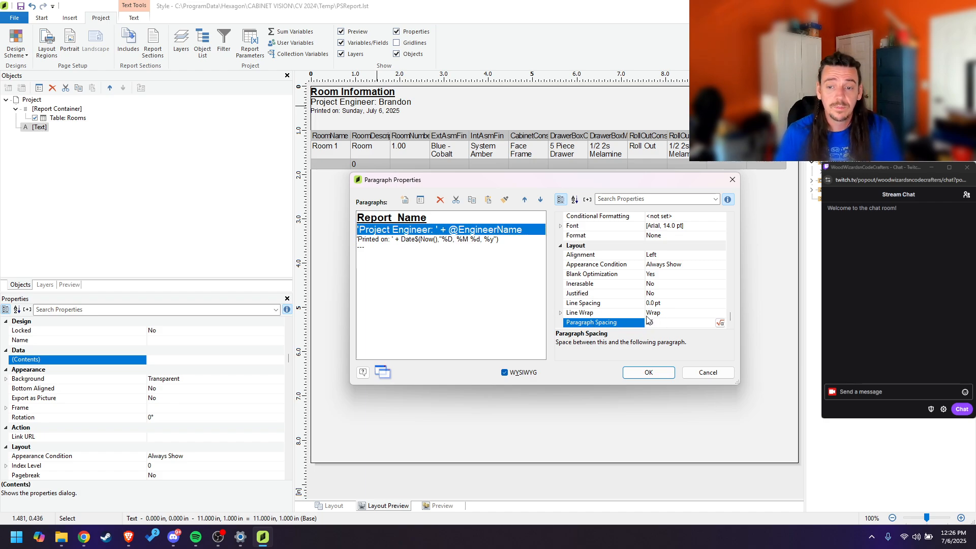
{"action": "left_click", "coordinate": [614, 313]}
{"action": "left_click", "coordinate": [618, 323]}
{"action": "left_click", "coordinate": [616, 325]}
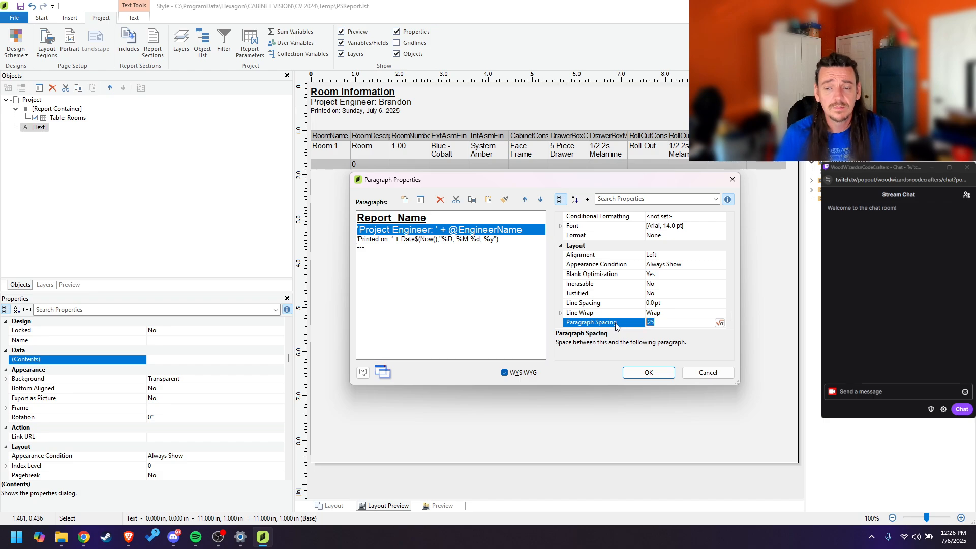
{"action": "type", "text": "1"}
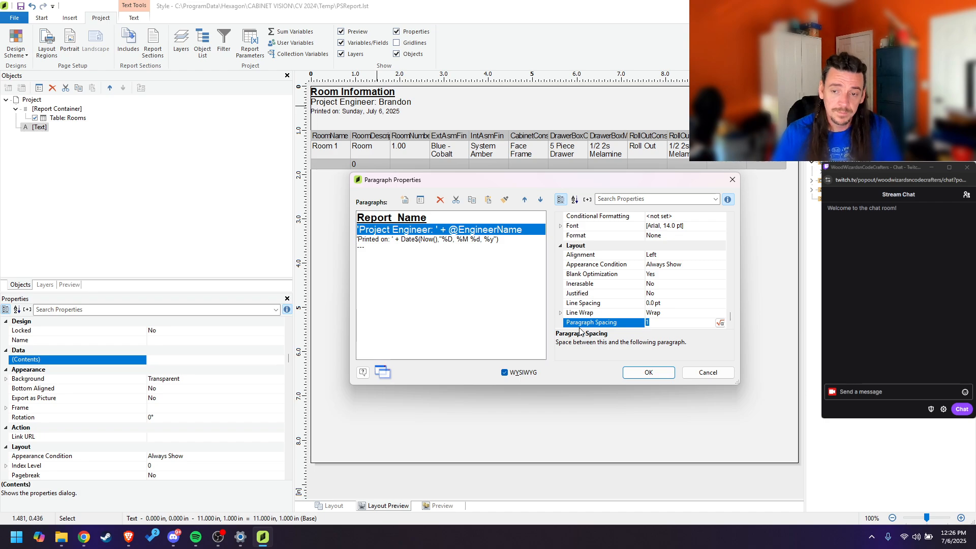
{"action": "type", "text": "25"}
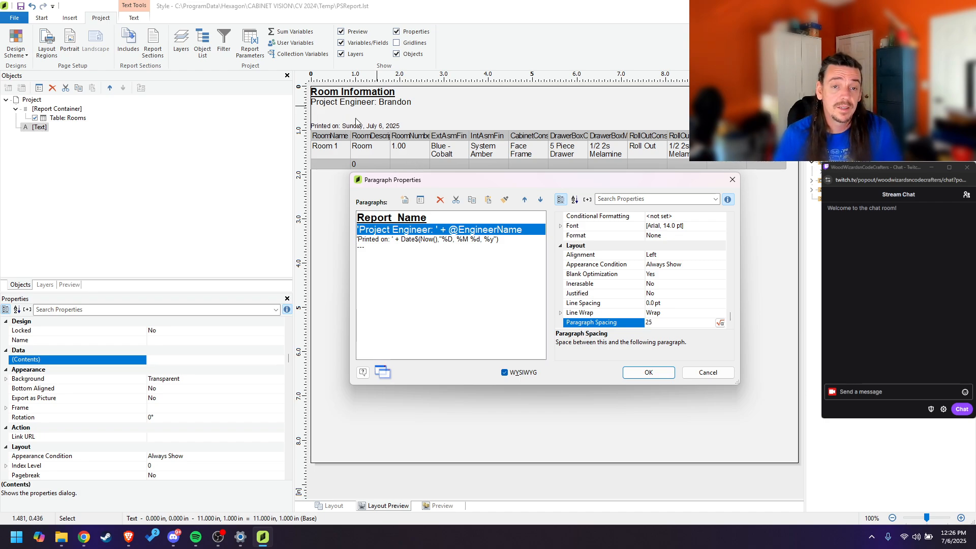
{"action": "left_click", "coordinate": [622, 323]}
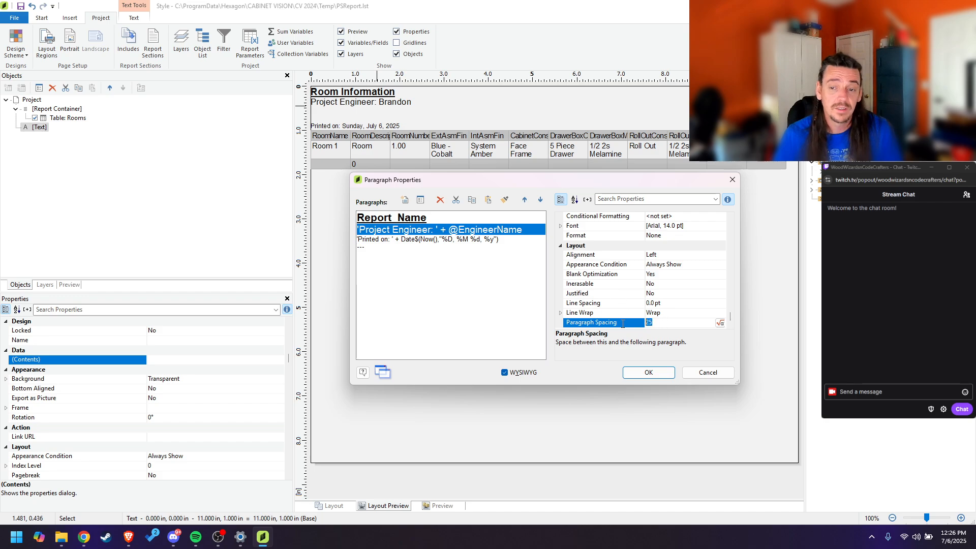
{"action": "type", "text": "12"}
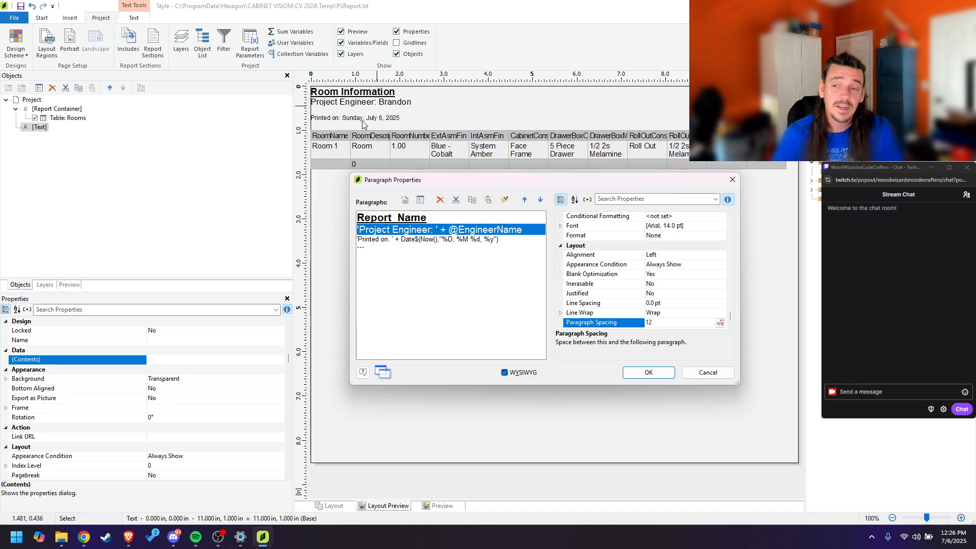
{"action": "left_click", "coordinate": [663, 257]}
{"action": "left_click", "coordinate": [719, 257]}
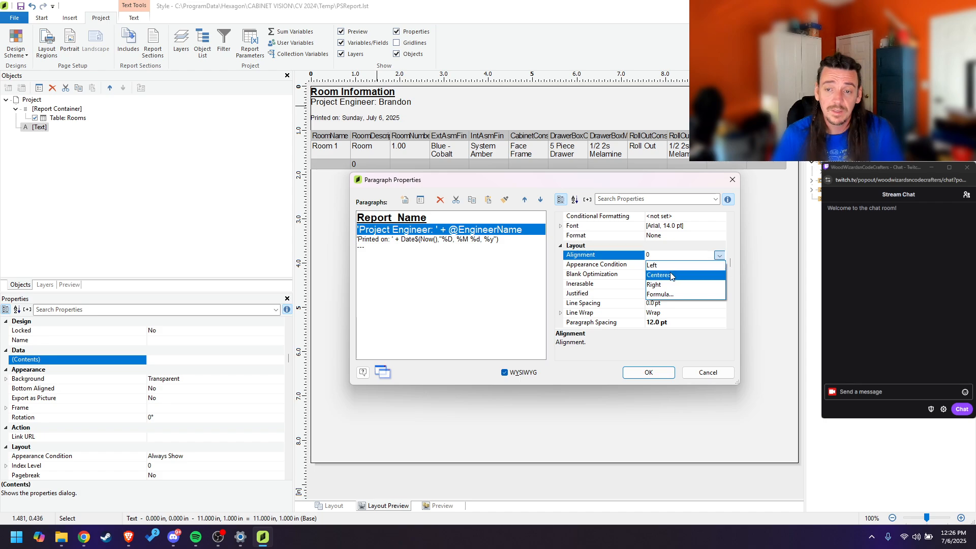
{"action": "left_click", "coordinate": [663, 287]}
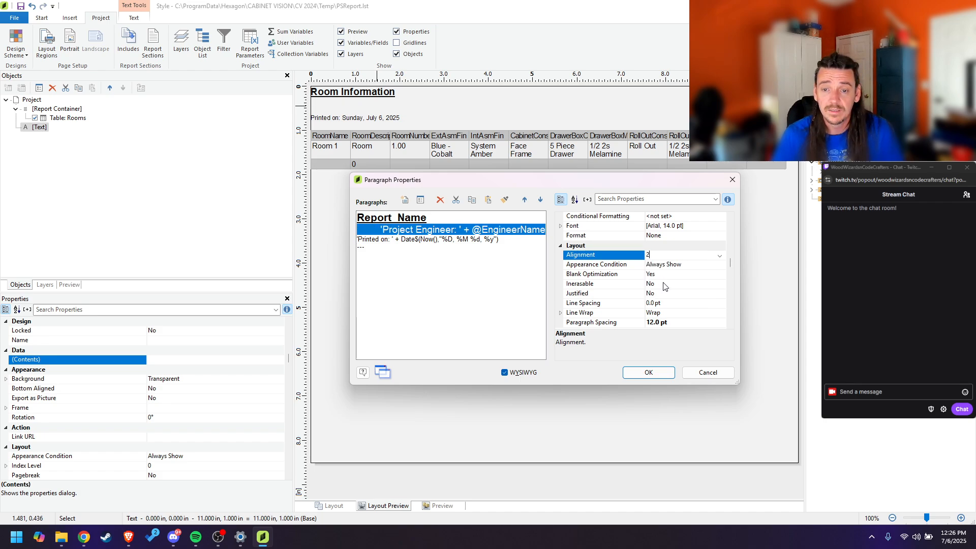
{"action": "left_click", "coordinate": [719, 257]}
{"action": "left_click", "coordinate": [695, 266]}
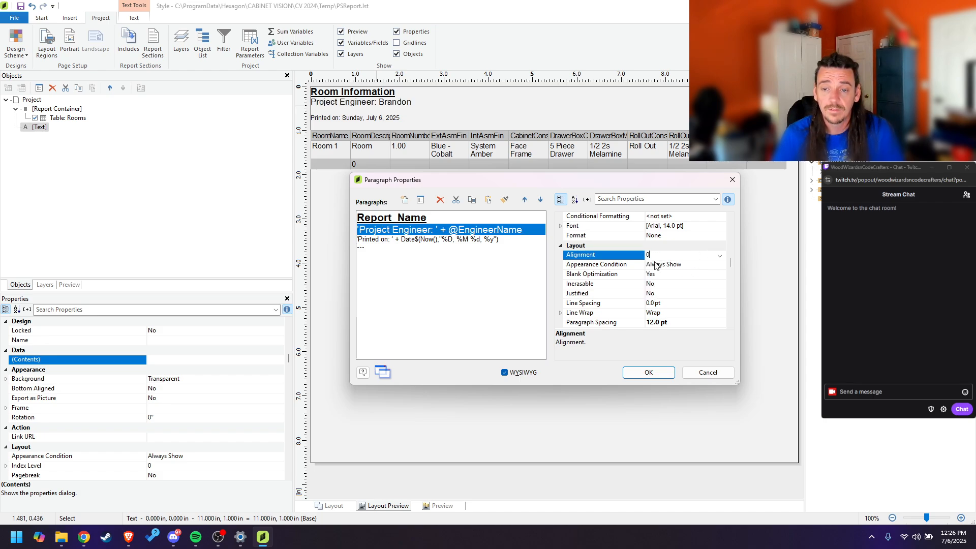
Step: Set the alignment of the 'Printed on' paragraph to Right
{"action": "left_click", "coordinate": [435, 239]}
{"action": "left_click", "coordinate": [719, 257]}
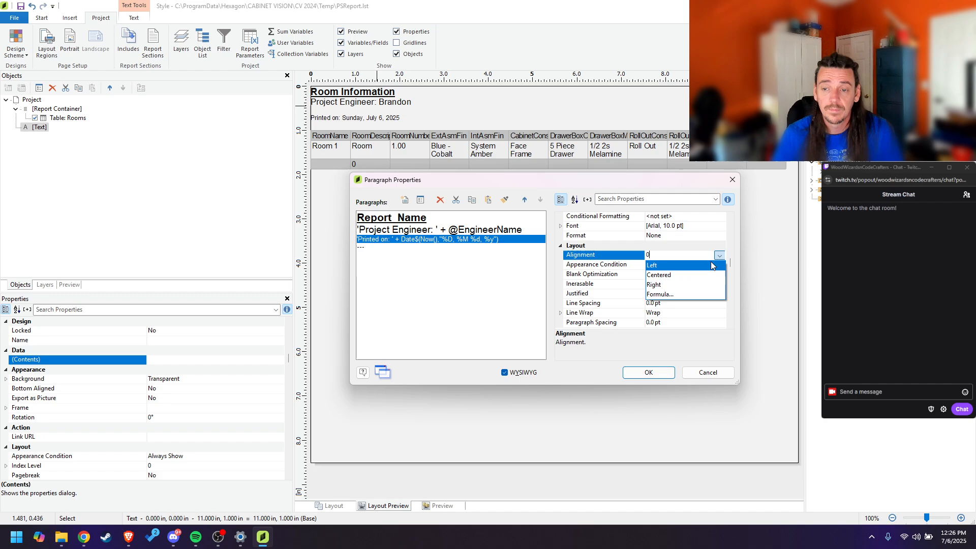
{"action": "left_click", "coordinate": [691, 287]}
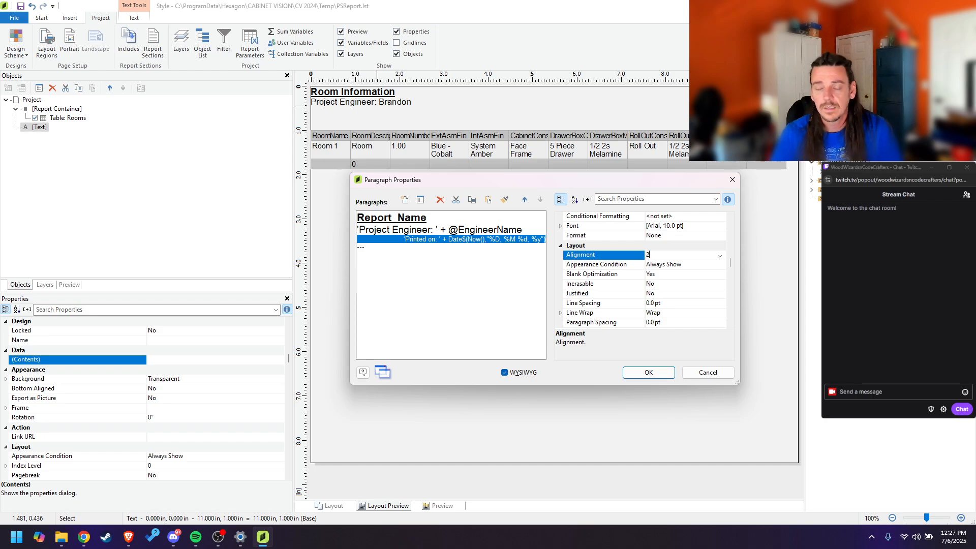
Step: Open the empty paragraph below the 'Printed on' line for text editing and look through the available function categories
{"action": "double_click", "coordinate": [380, 248]}
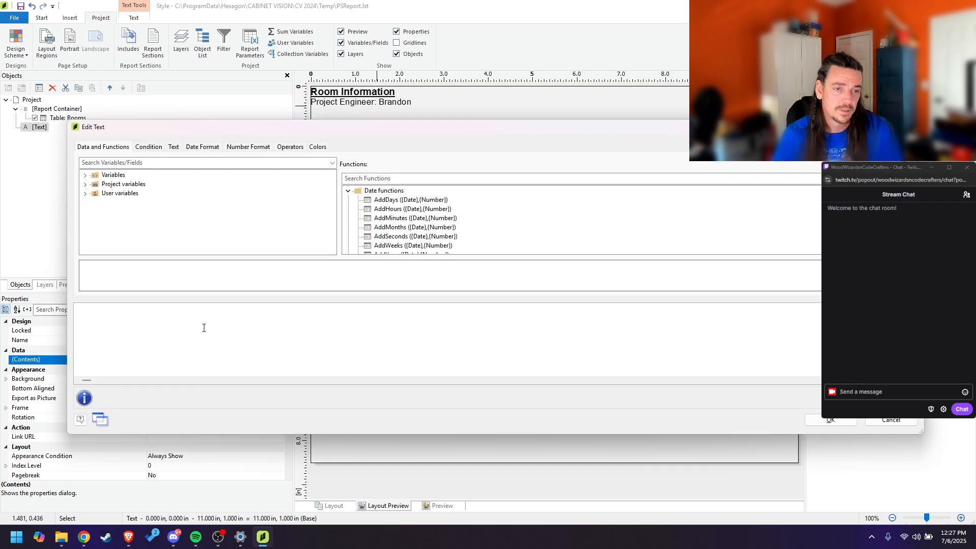
{"action": "left_click", "coordinate": [348, 191]}
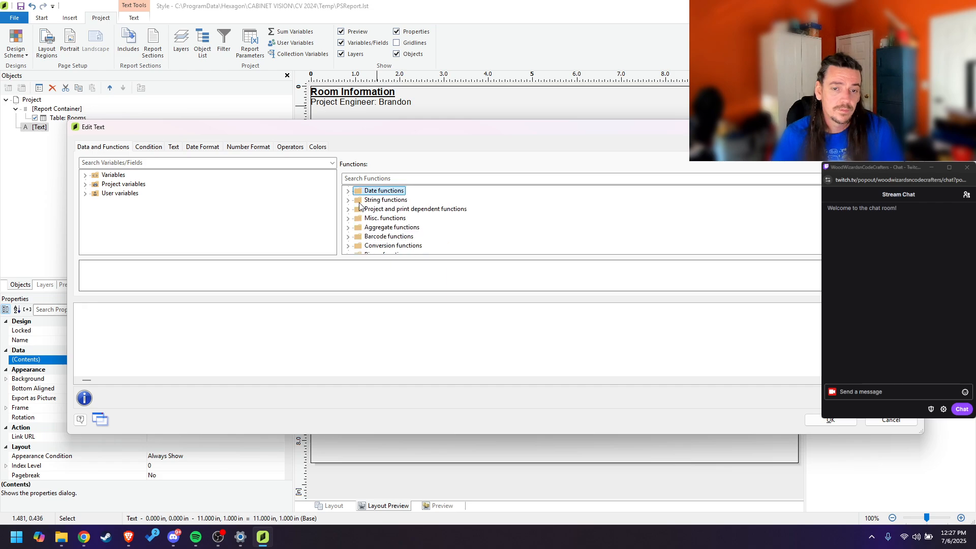
{"action": "scroll", "coordinate": [361, 212], "scroll_direction": "down", "scroll_amount": 1}
{"action": "scroll", "coordinate": [361, 212], "scroll_direction": "up", "scroll_amount": 2}
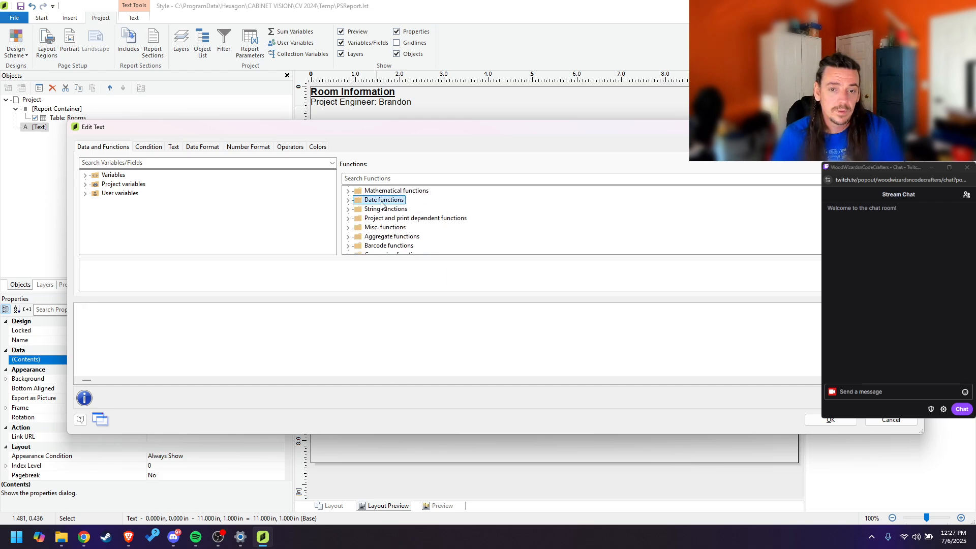
{"action": "scroll", "coordinate": [388, 218], "scroll_direction": "down", "scroll_amount": 3}
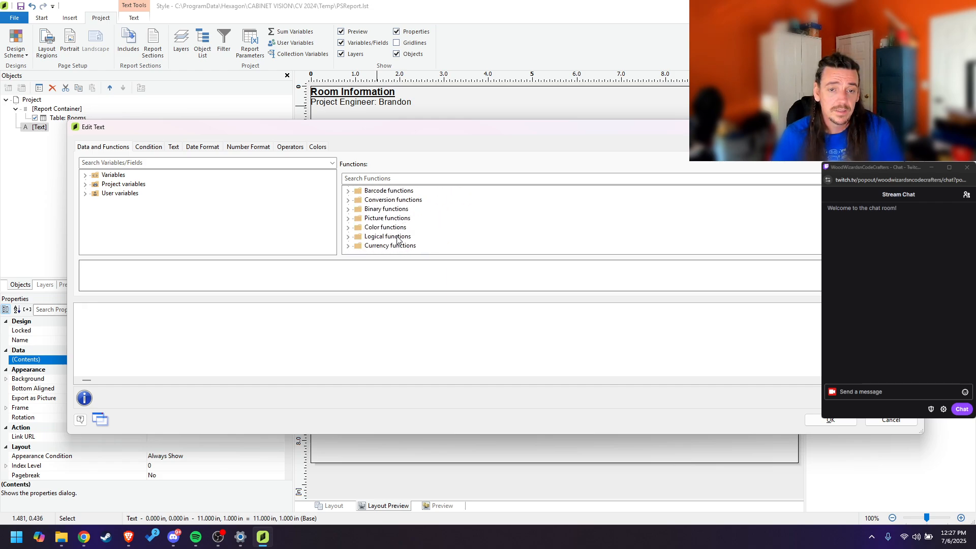
{"action": "scroll", "coordinate": [398, 240], "scroll_direction": "up", "scroll_amount": 4}
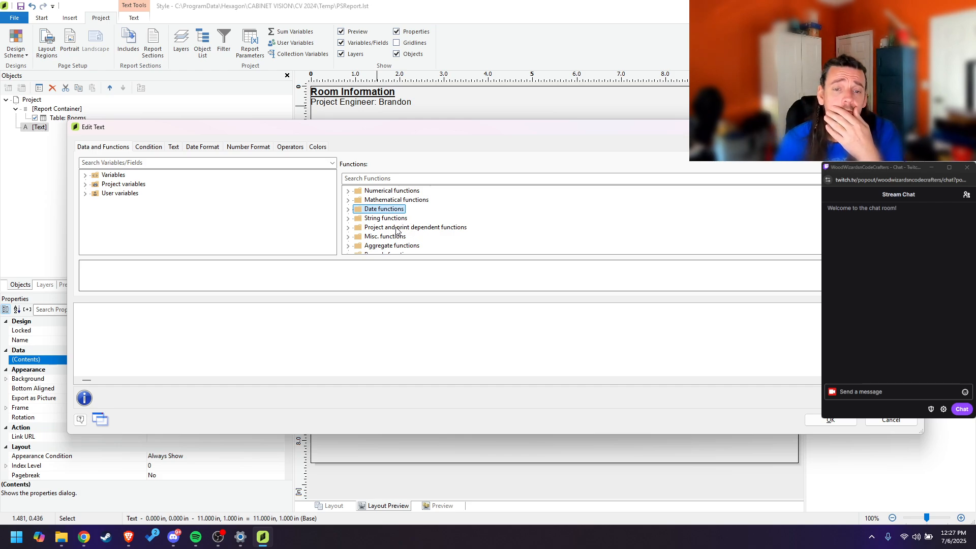
Step: Search the functions for "page", compare the descriptions of Page and Page$, and insert Page$ into the empty paragraph's formula
{"action": "left_click", "coordinate": [379, 178]}
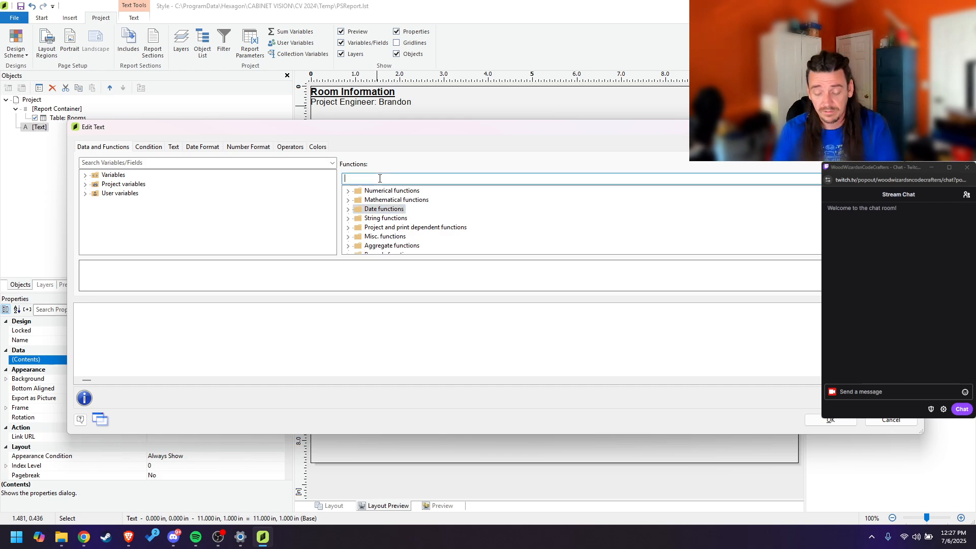
{"action": "type", "text": "page"}
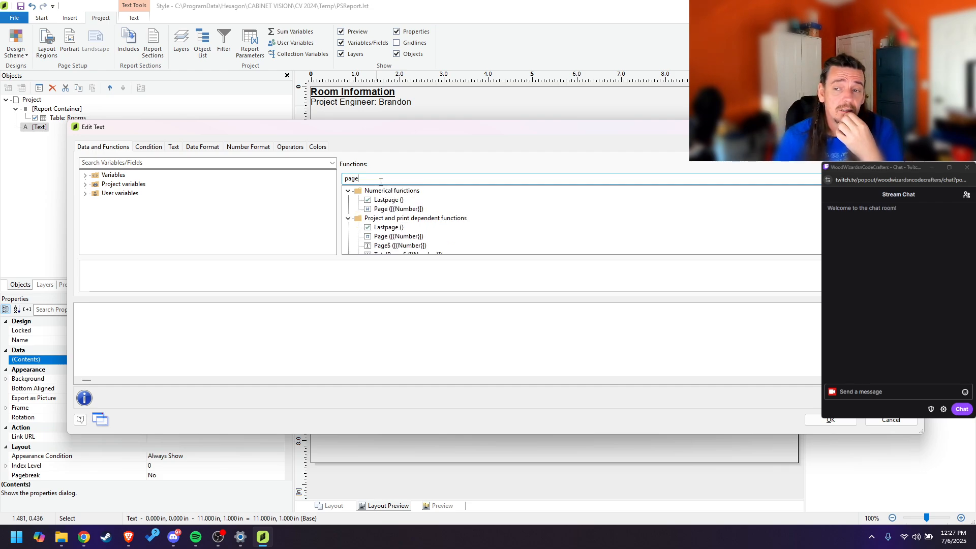
{"action": "scroll", "coordinate": [404, 219], "scroll_direction": "down", "scroll_amount": 2}
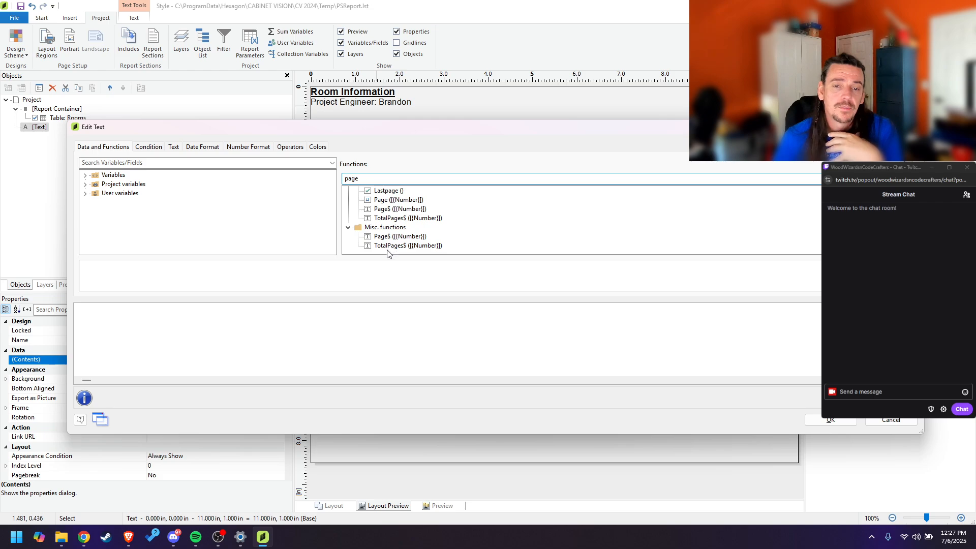
{"action": "scroll", "coordinate": [393, 230], "scroll_direction": "up", "scroll_amount": 2}
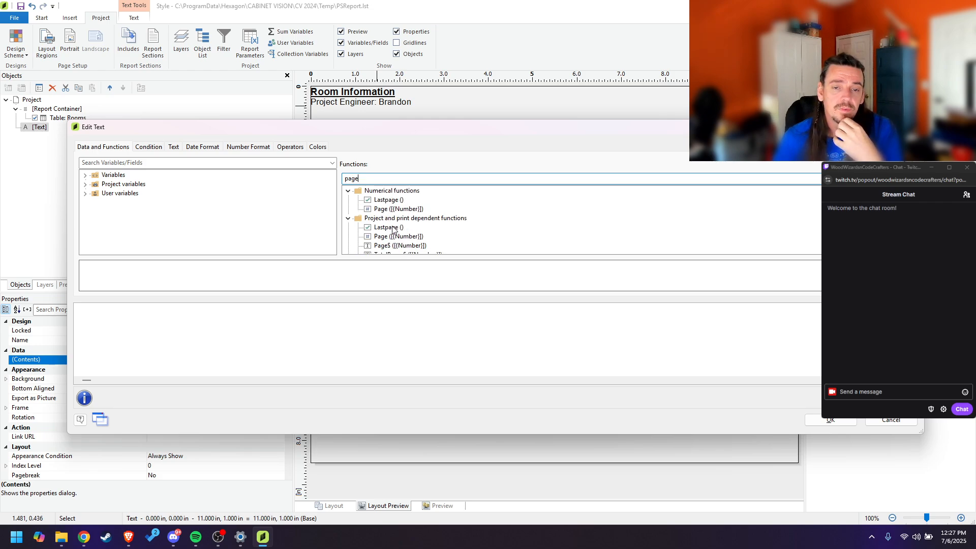
{"action": "scroll", "coordinate": [406, 205], "scroll_direction": "down", "scroll_amount": 1}
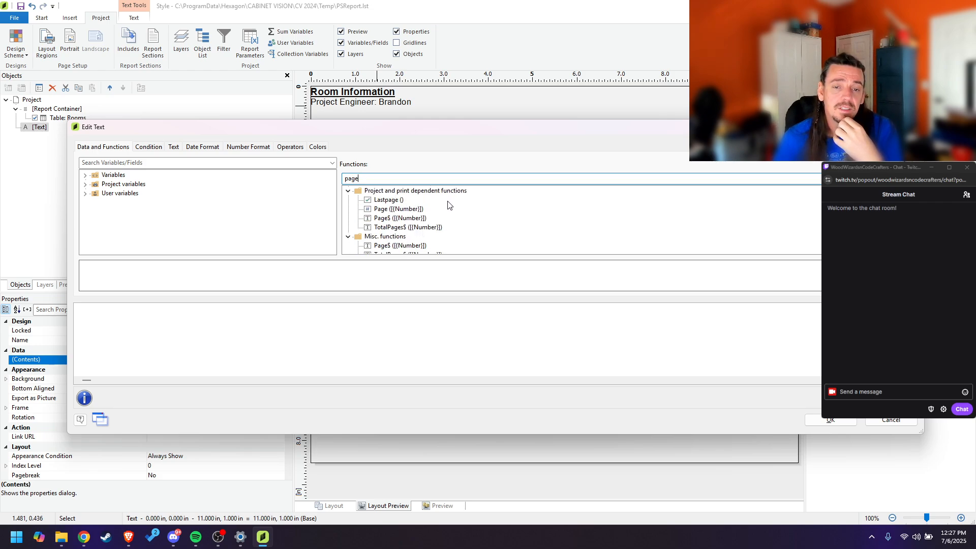
{"action": "left_click", "coordinate": [416, 224]}
{"action": "left_click", "coordinate": [398, 218]}
{"action": "left_click", "coordinate": [396, 210]}
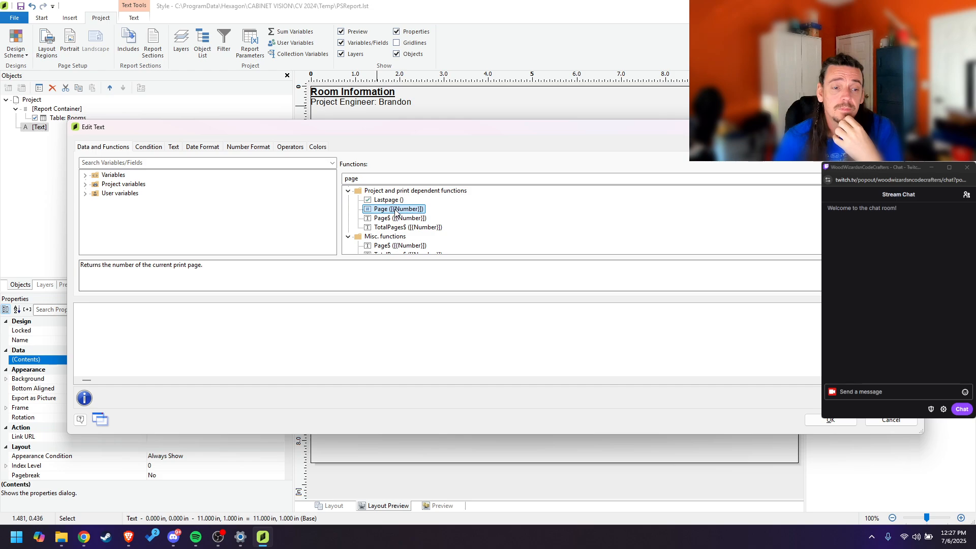
{"action": "left_click", "coordinate": [396, 218]}
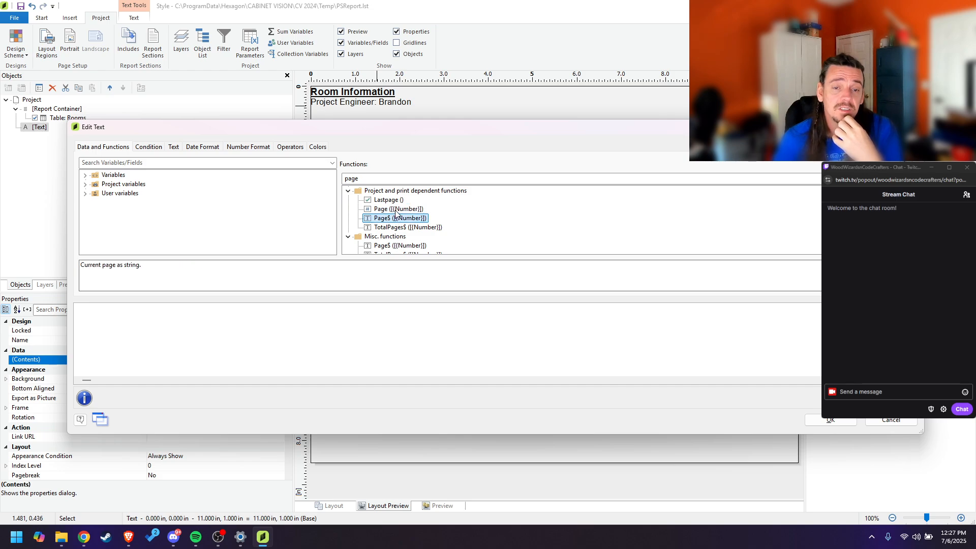
{"action": "left_click", "coordinate": [396, 212]}
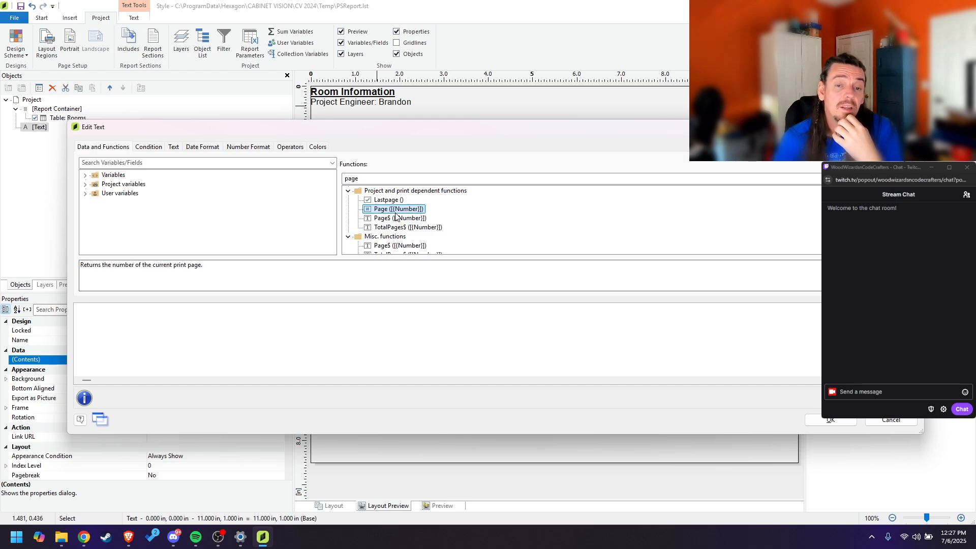
{"action": "left_click", "coordinate": [395, 220]}
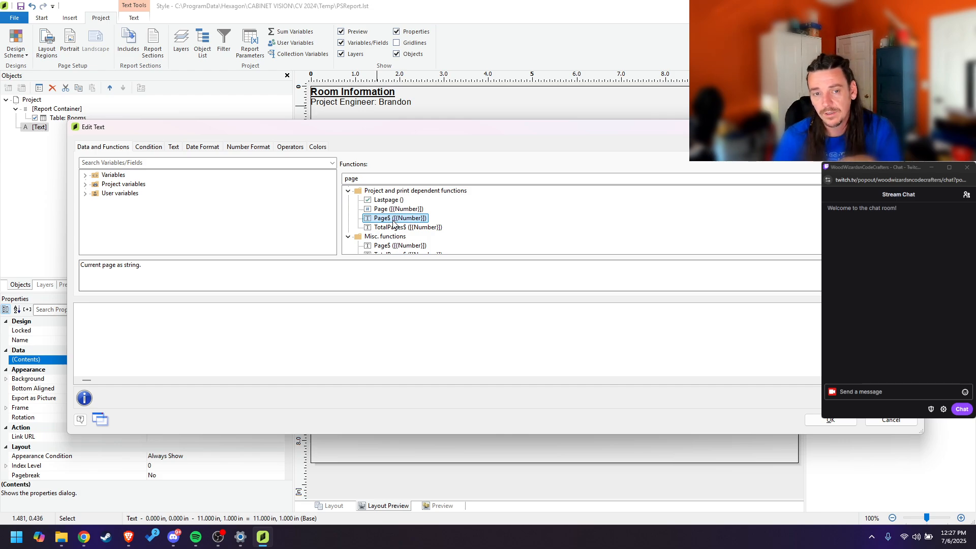
{"action": "left_click", "coordinate": [393, 210]}
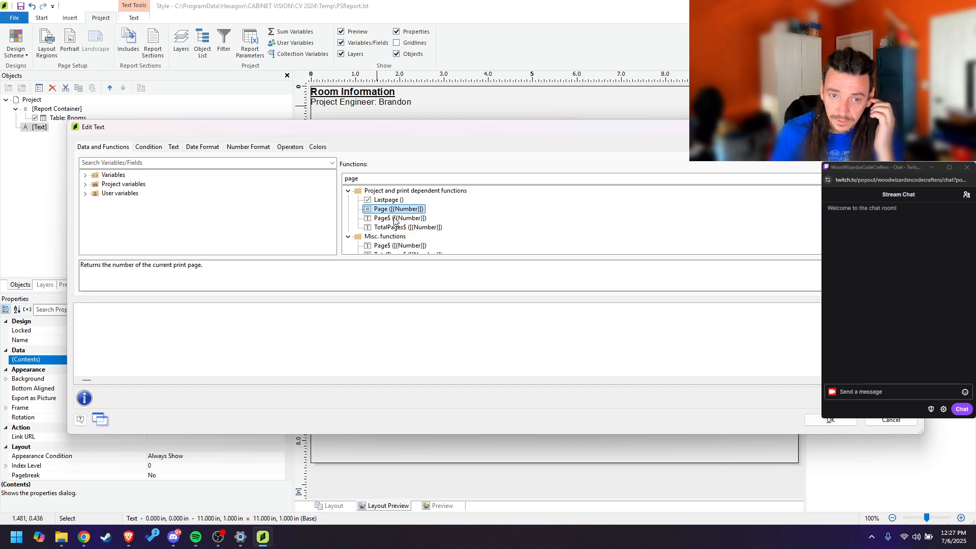
{"action": "left_click", "coordinate": [393, 219]}
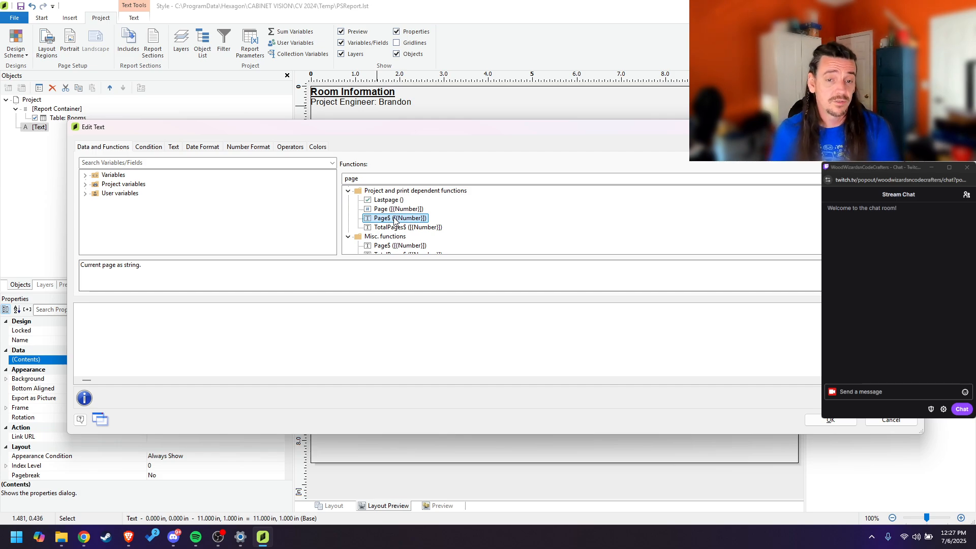
{"action": "double_click", "coordinate": [394, 218]}
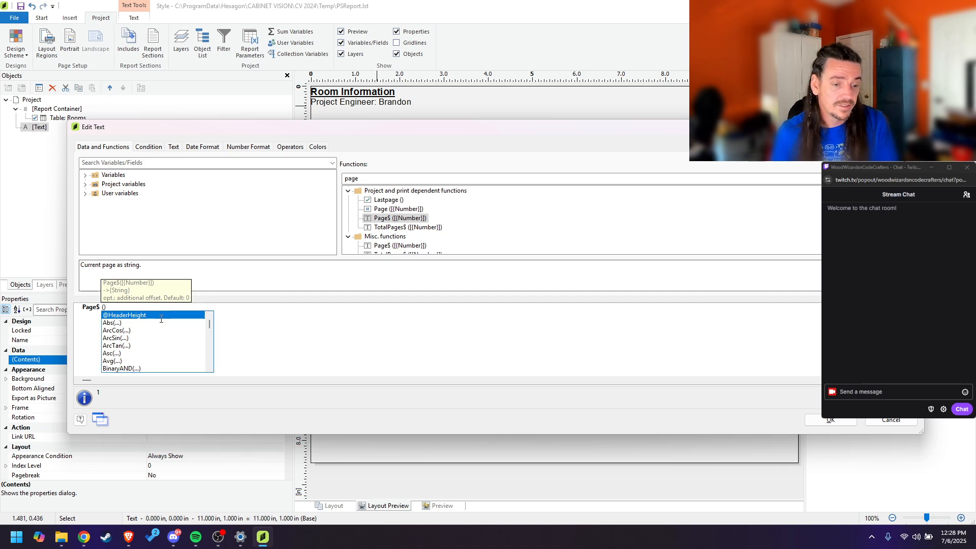
{"action": "type", "text": "10"}
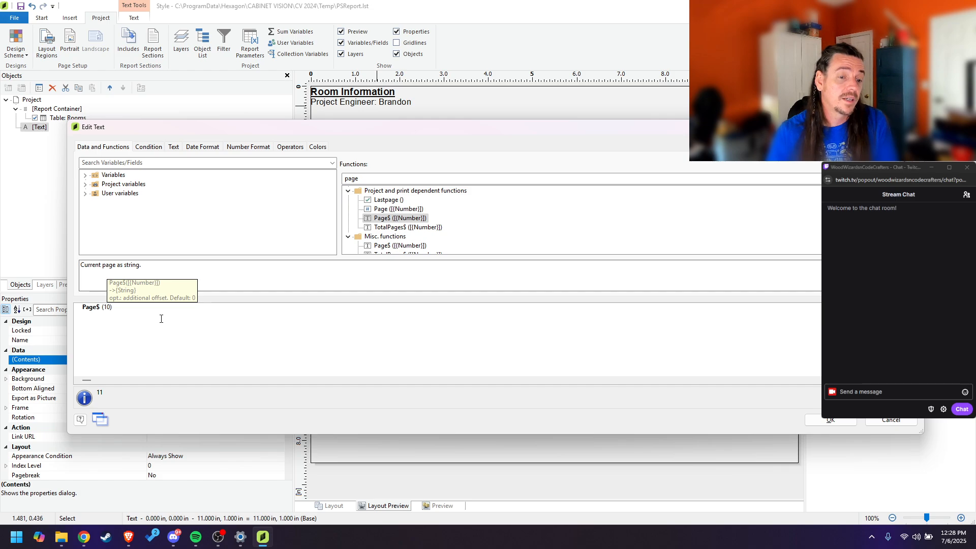
{"action": "key", "text": "BackSpace"}
{"action": "key", "text": "BackSpace"}
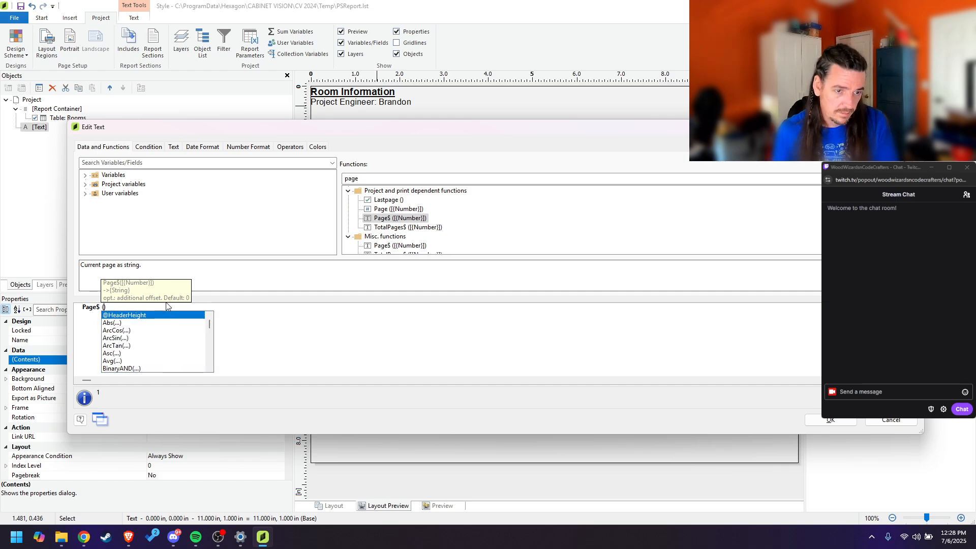
Step: Extend the formula to Page$ () + ' of ' + TotalPages$ () and apply it to the paragraph
{"action": "left_click", "coordinate": [164, 307]}
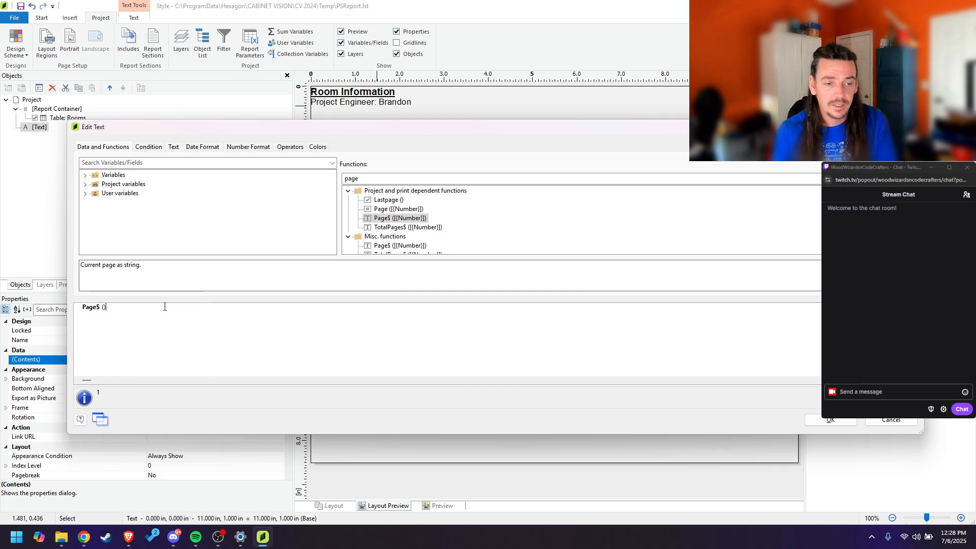
{"action": "type", "text": "+ "}
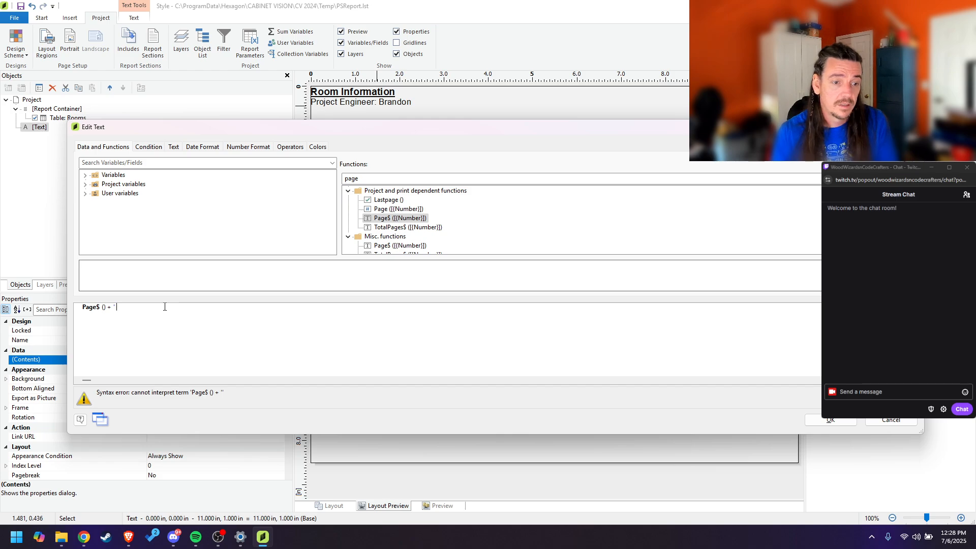
{"action": "type", "text": "' of"}
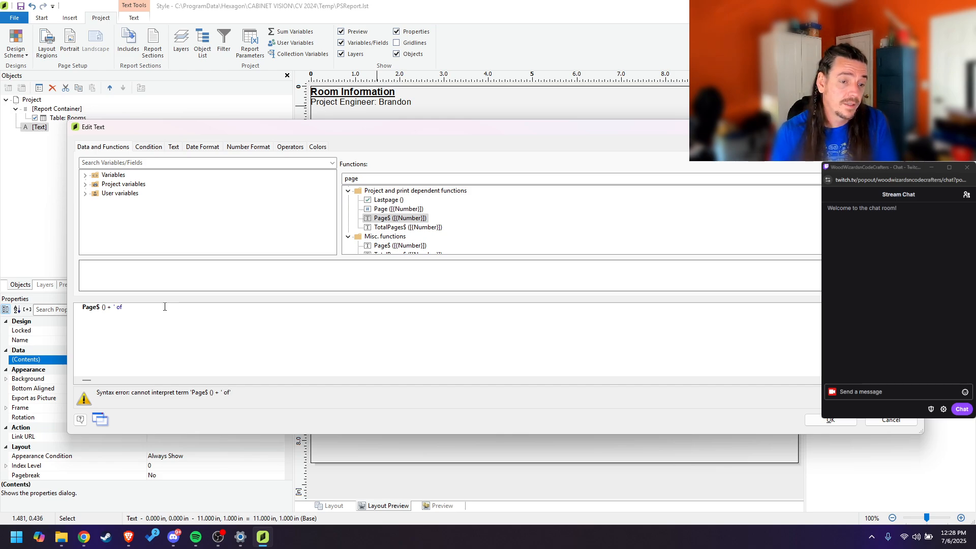
{"action": "type", "text": " '"}
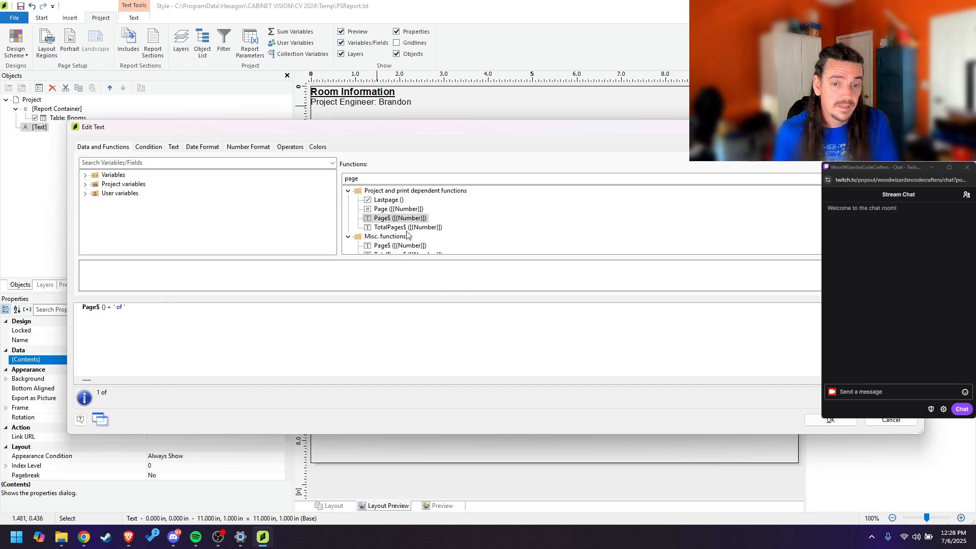
{"action": "left_click", "coordinate": [409, 228]}
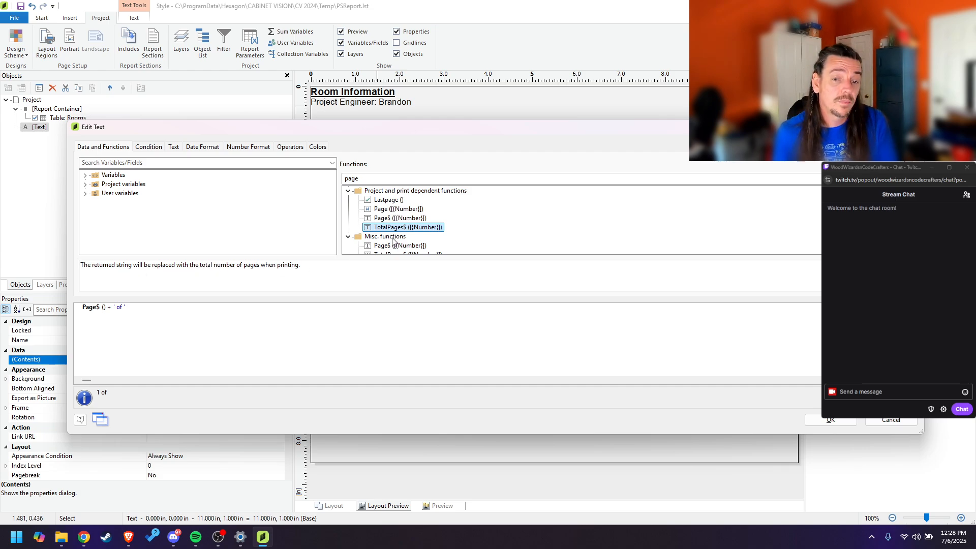
{"action": "double_click", "coordinate": [398, 227]}
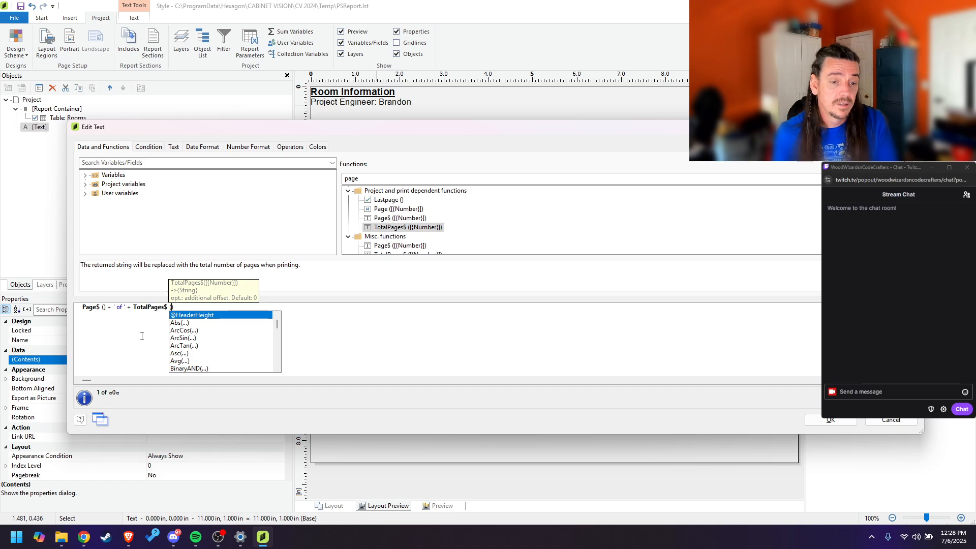
{"action": "left_click", "coordinate": [140, 307]}
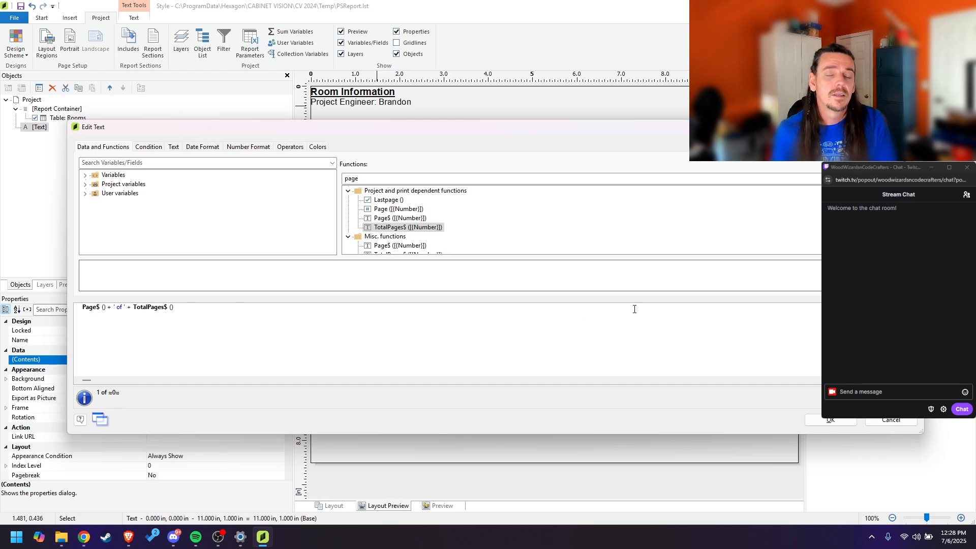
{"action": "left_click", "coordinate": [840, 419]}
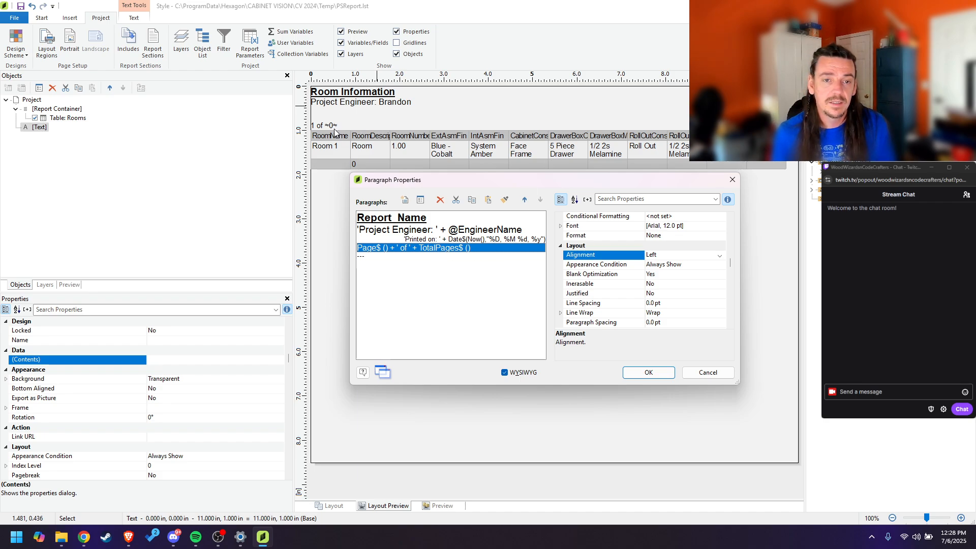
Step: Prefix the page number paragraph's formula with the text 'Page ' joined by a plus sign
{"action": "double_click", "coordinate": [426, 253]}
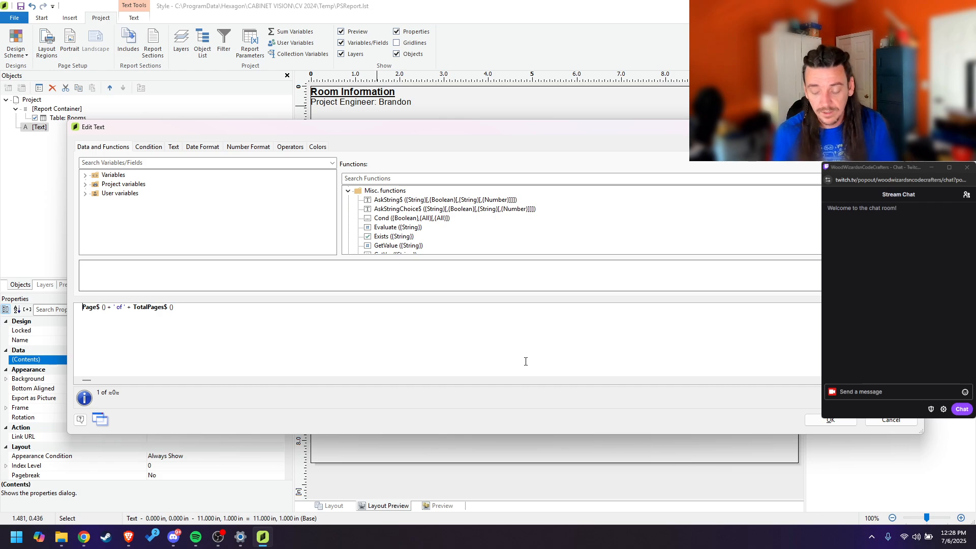
{"action": "type", "text": "'Page"}
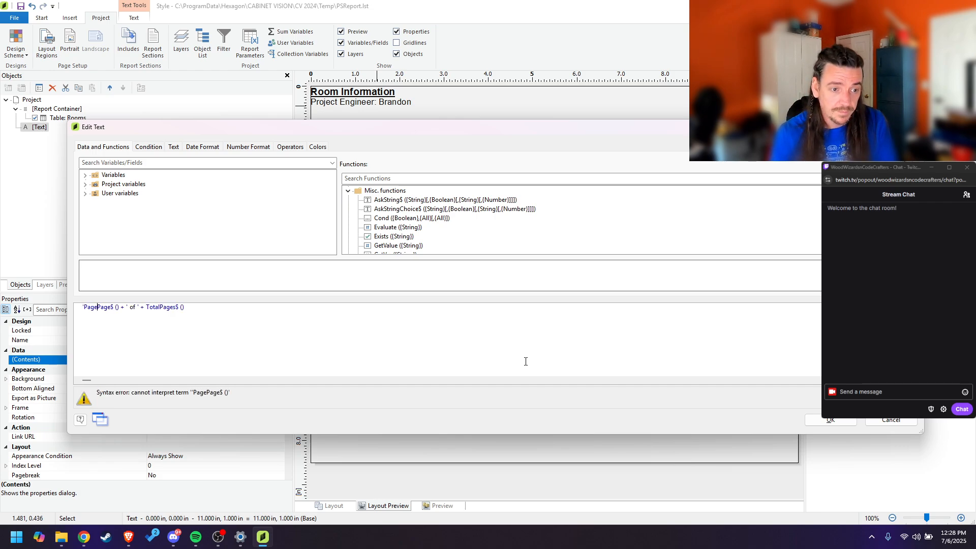
{"action": "type", "text": " ' +"}
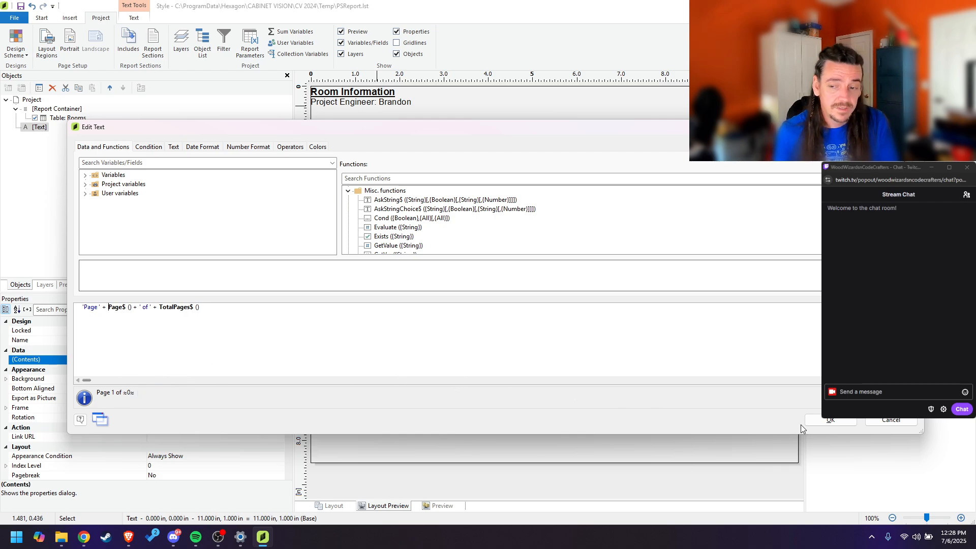
{"action": "left_click", "coordinate": [828, 421]}
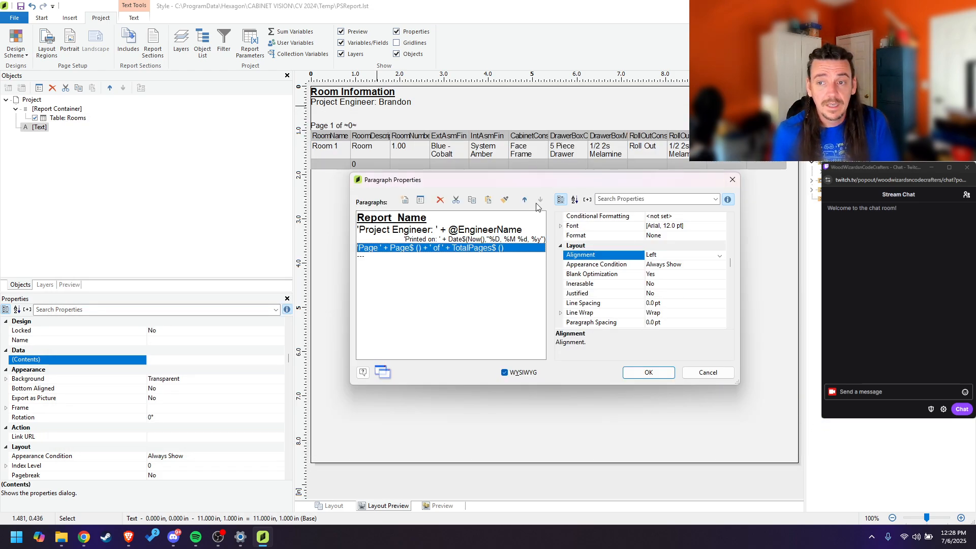
Step: Set the font size of the page number paragraph to 10
{"action": "left_click", "coordinate": [720, 228]}
{"action": "left_click", "coordinate": [720, 228]}
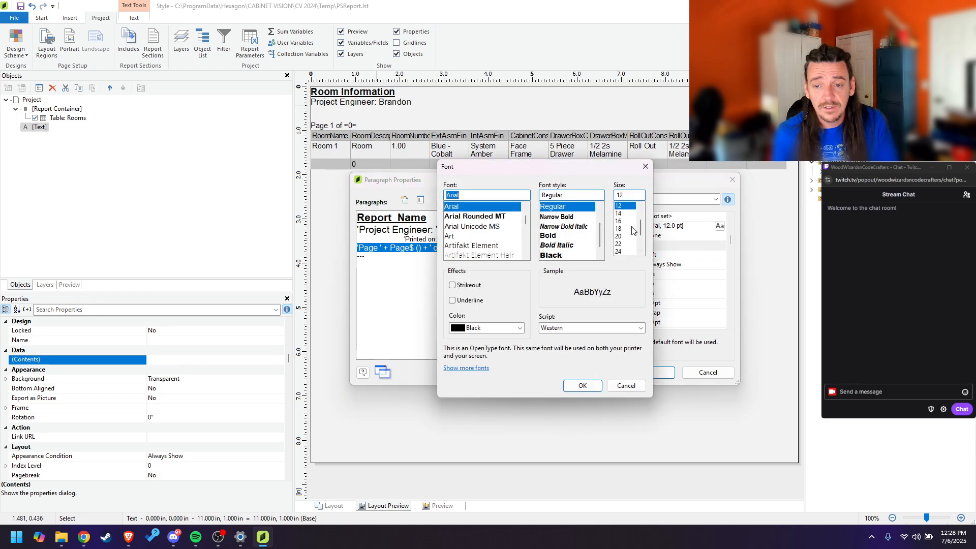
{"action": "left_click", "coordinate": [622, 213]}
{"action": "left_click", "coordinate": [582, 386]}
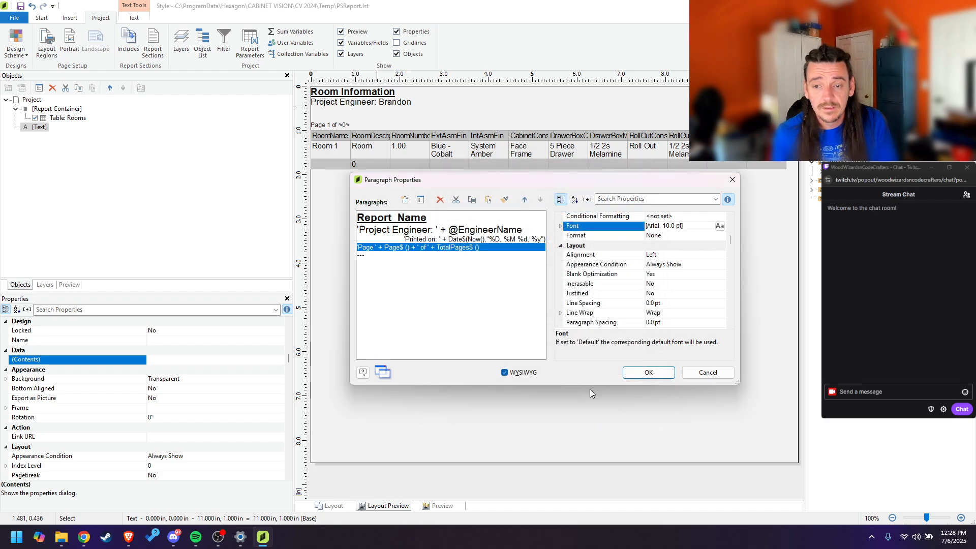
Step: Set the alignment of the page number paragraph to Right
{"action": "left_click", "coordinate": [688, 256]}
{"action": "left_click", "coordinate": [720, 256]}
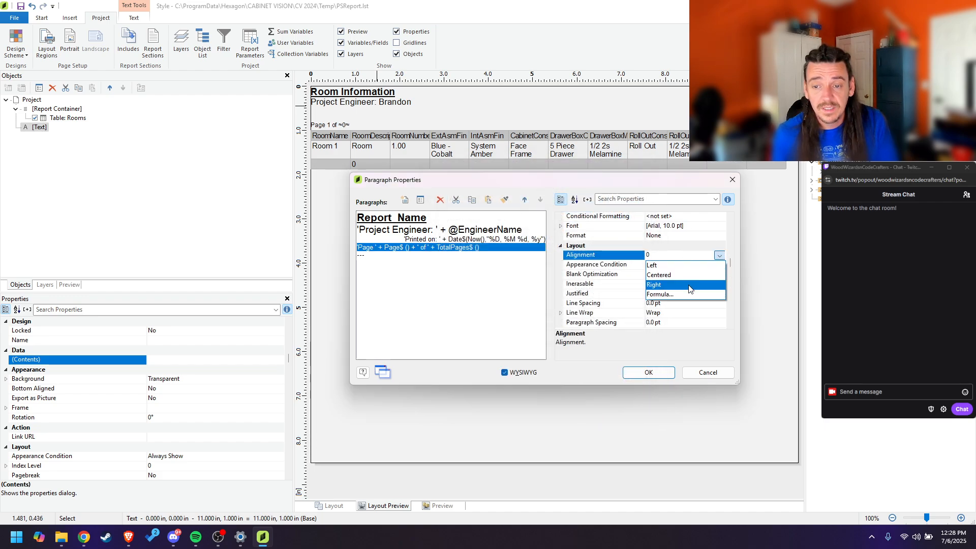
{"action": "left_click", "coordinate": [692, 283]}
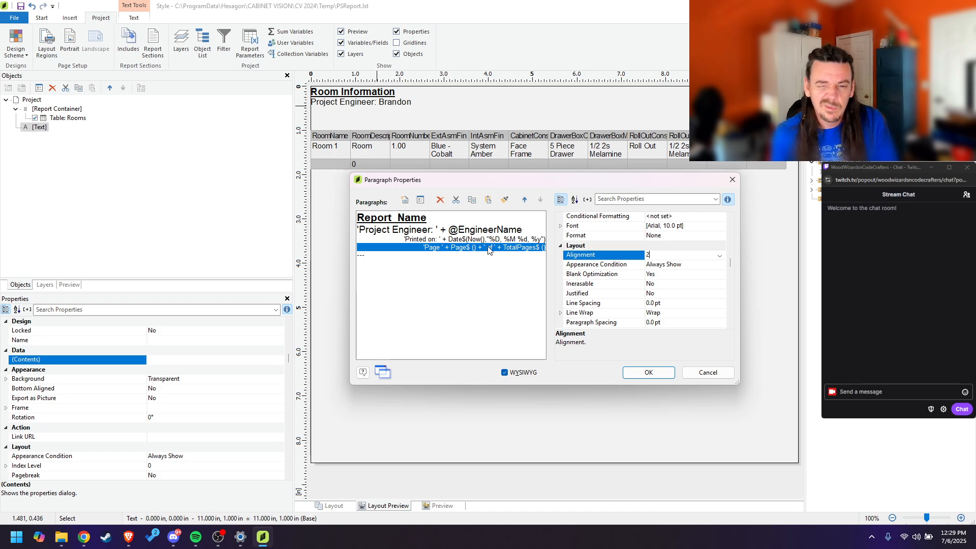
Step: Move the page number paragraph above the 'Printed on' line, accept the paragraph properties and deselect everything in the layout
{"action": "left_click", "coordinate": [525, 200]}
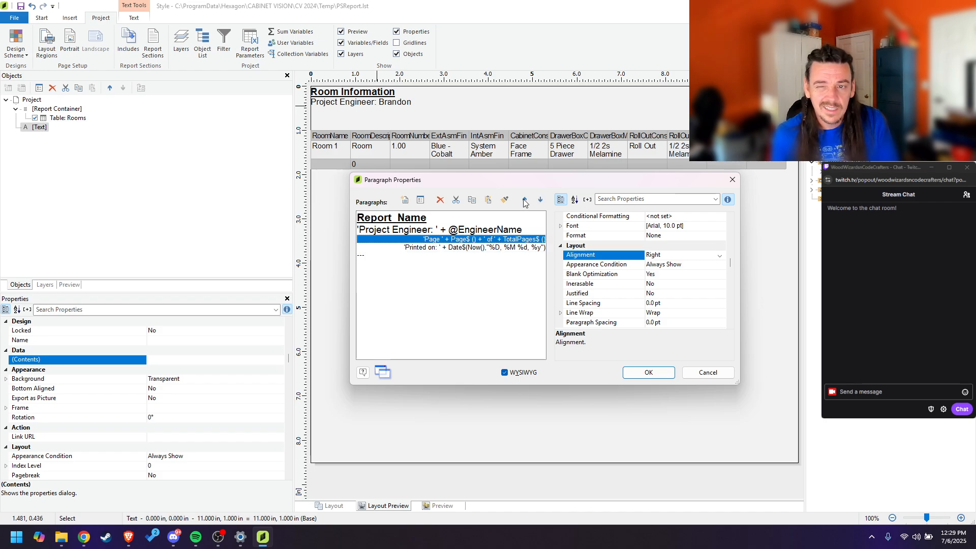
{"action": "left_click", "coordinate": [649, 374]}
{"action": "left_click", "coordinate": [764, 258]}
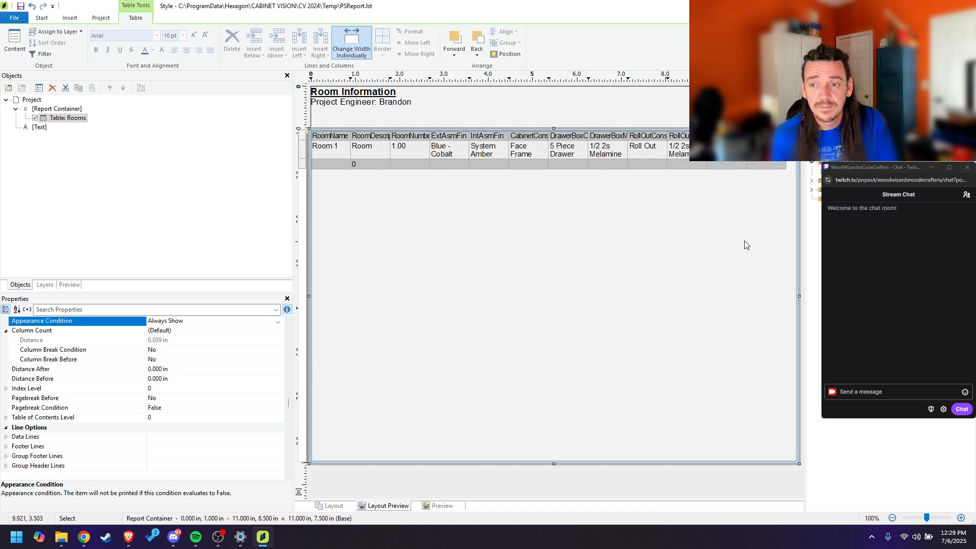
{"action": "left_click", "coordinate": [802, 272]}
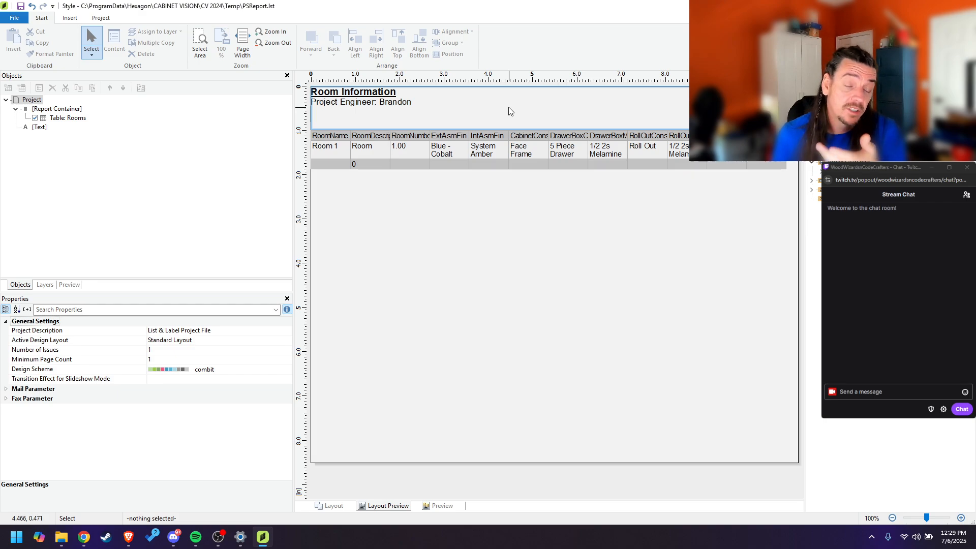
{"action": "left_click", "coordinate": [39, 128]}
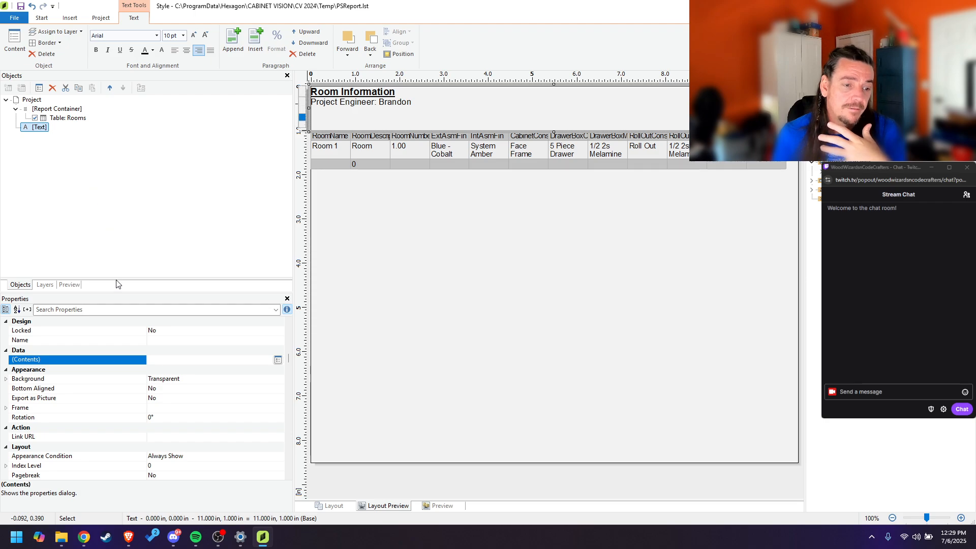
{"action": "scroll", "coordinate": [111, 400], "scroll_direction": "down", "scroll_amount": 4}
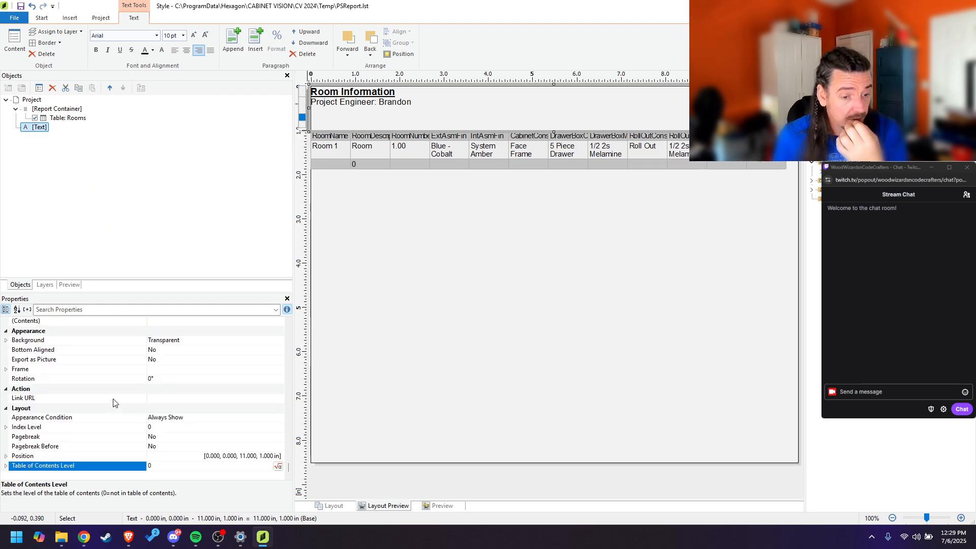
{"action": "left_click", "coordinate": [120, 418]}
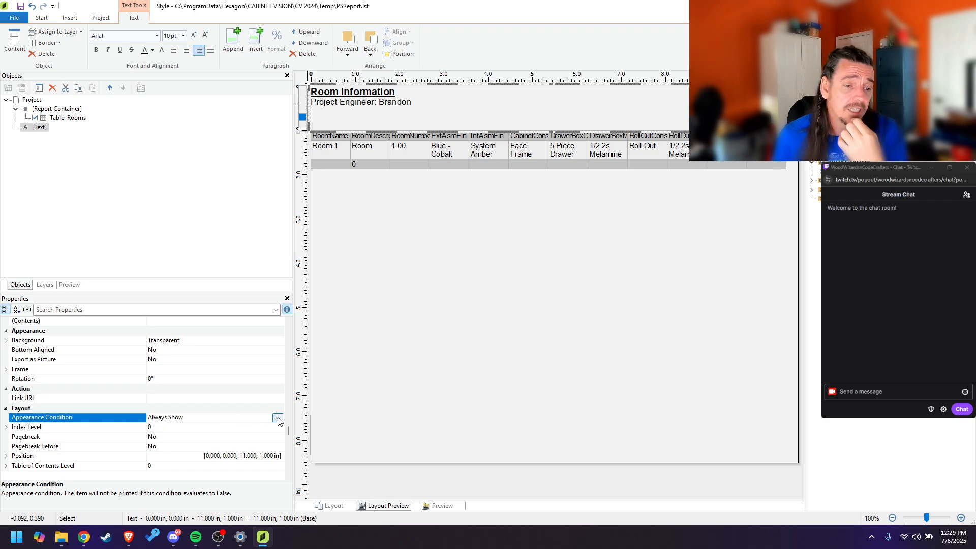
{"action": "scroll", "coordinate": [75, 406], "scroll_direction": "up", "scroll_amount": 2}
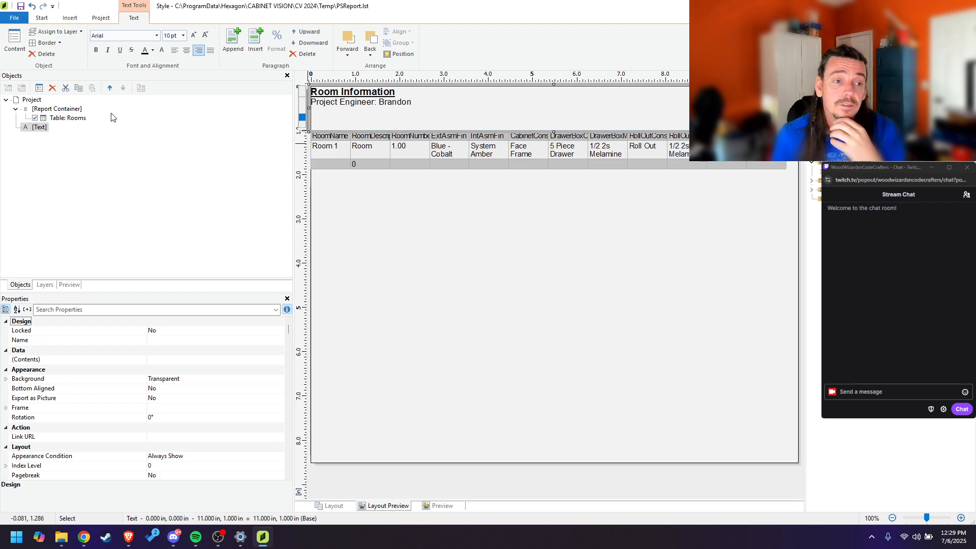
Step: Open the contents of the Rooms table and bring up its header line definition
{"action": "left_click", "coordinate": [63, 119]}
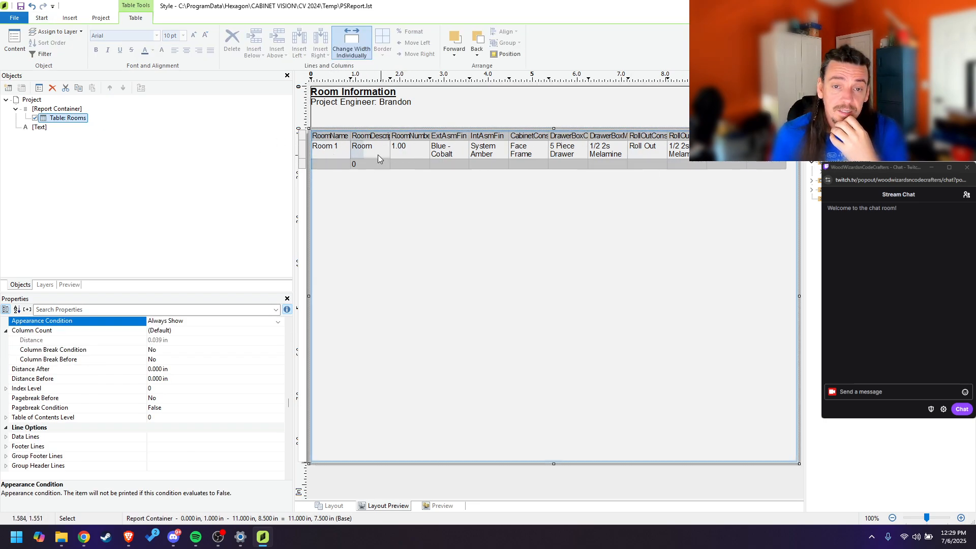
{"action": "double_click", "coordinate": [75, 123]}
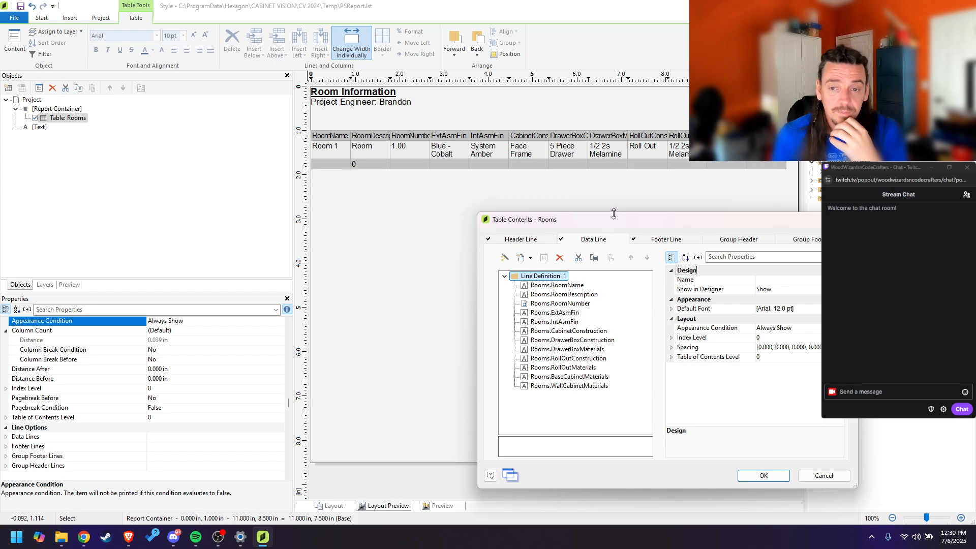
{"action": "mouse_move", "coordinate": [524, 212]}
{"action": "left_mouse_down"}
{"action": "mouse_move", "coordinate": [523, 197]}
{"action": "mouse_move", "coordinate": [523, 212]}
{"action": "left_mouse_up"}
{"action": "left_click_drag", "start_coordinate": [607, 223], "coordinate": [593, 191]}
{"action": "left_click", "coordinate": [515, 208]}
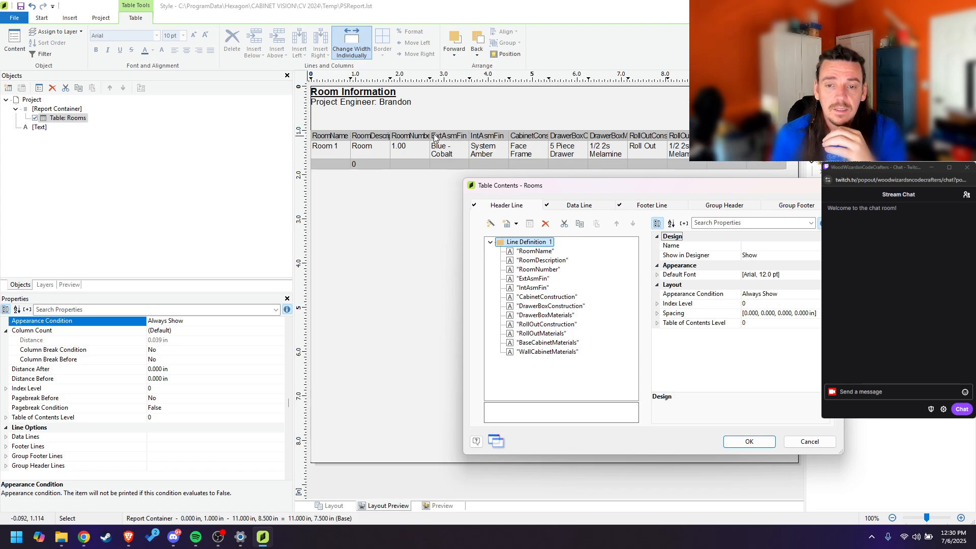
{"action": "left_click", "coordinate": [578, 207]}
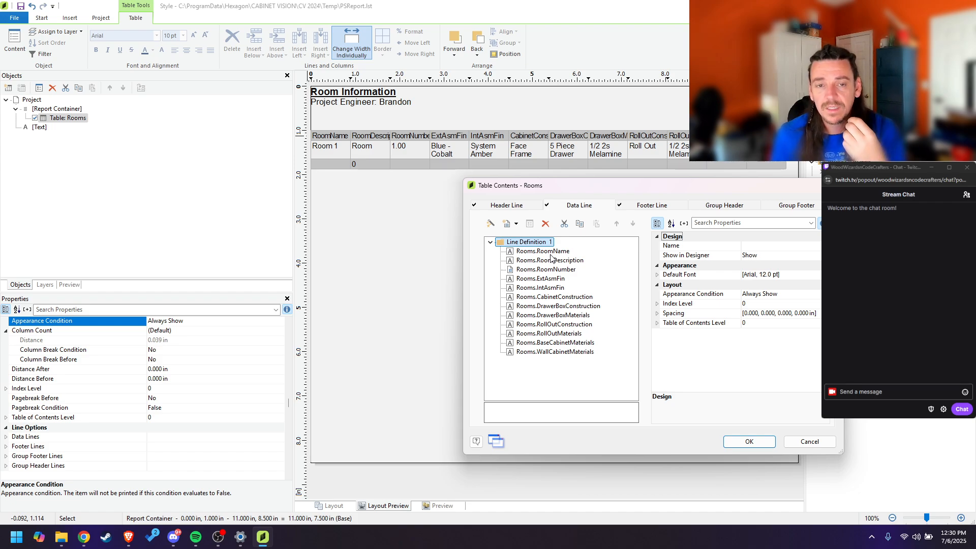
{"action": "left_click", "coordinate": [521, 205]}
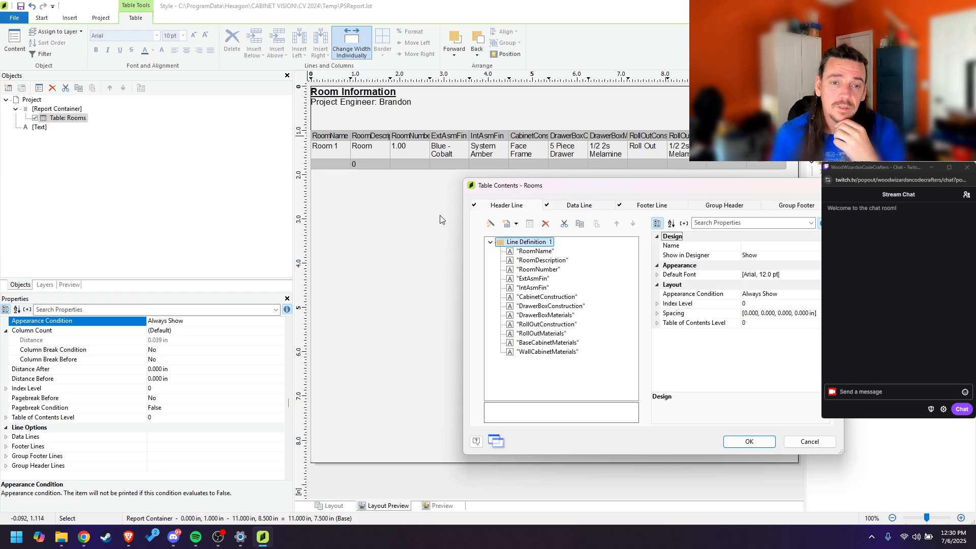
Step: Shorten the RoomName header text to "Name" and the RoomDescription header text to "Description"
{"action": "double_click", "coordinate": [537, 252]}
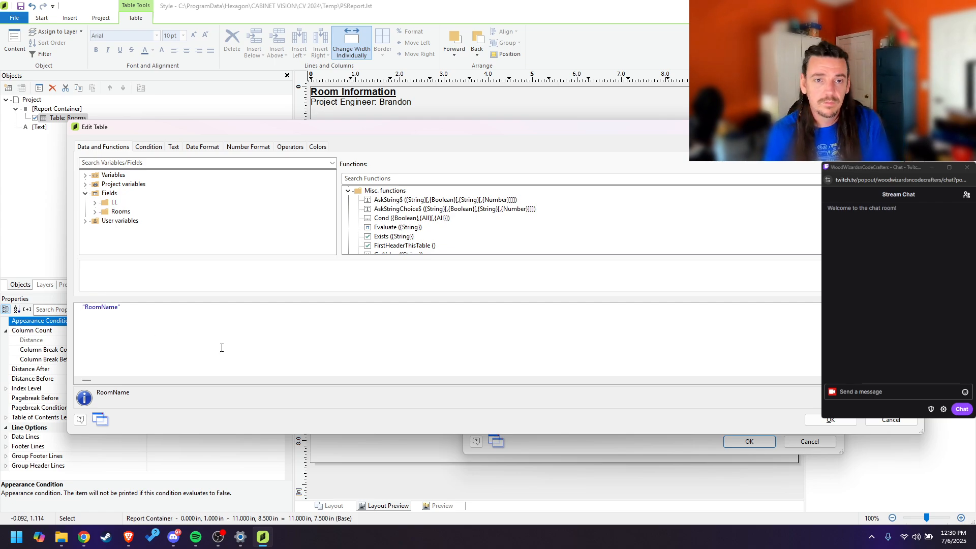
{"action": "key", "text": "shift+Home"}
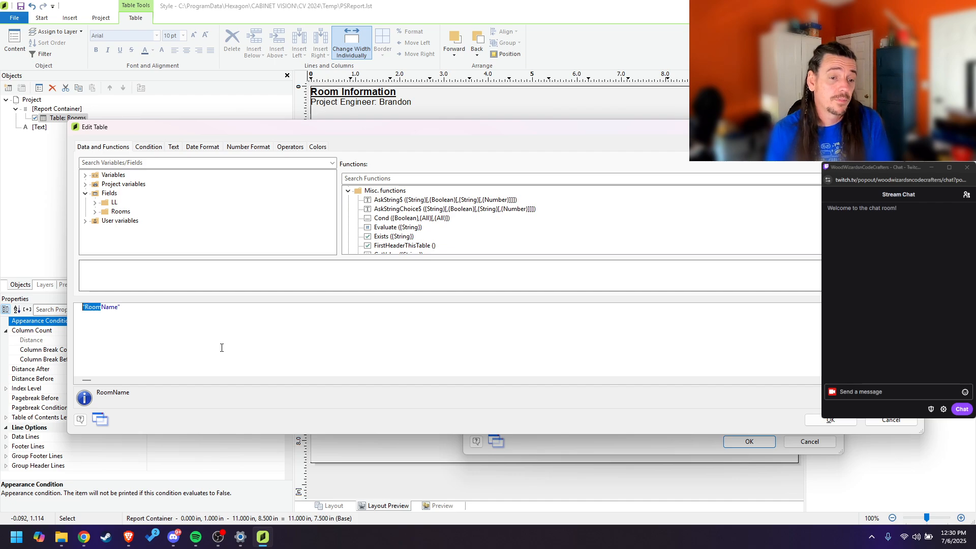
{"action": "key", "text": "BackSpace"}
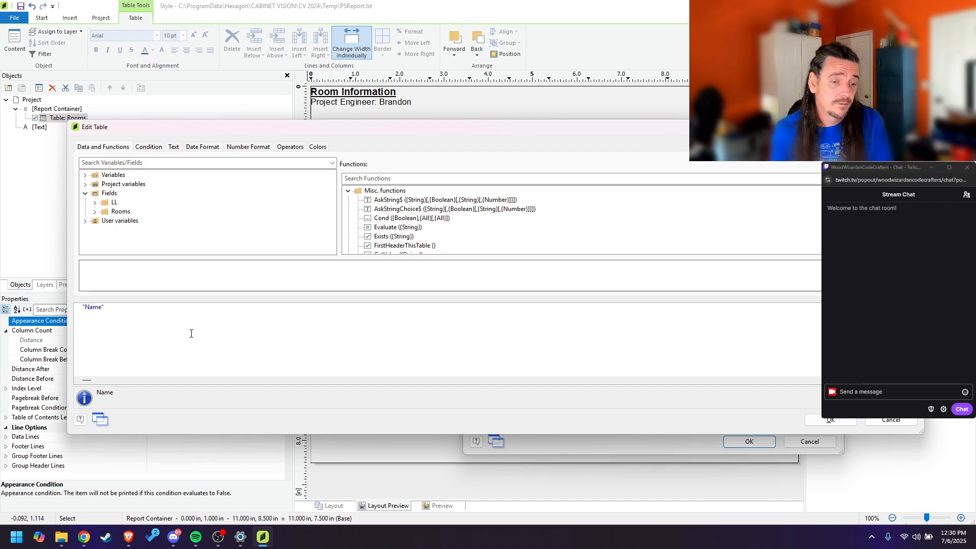
{"action": "left_click", "coordinate": [826, 420]}
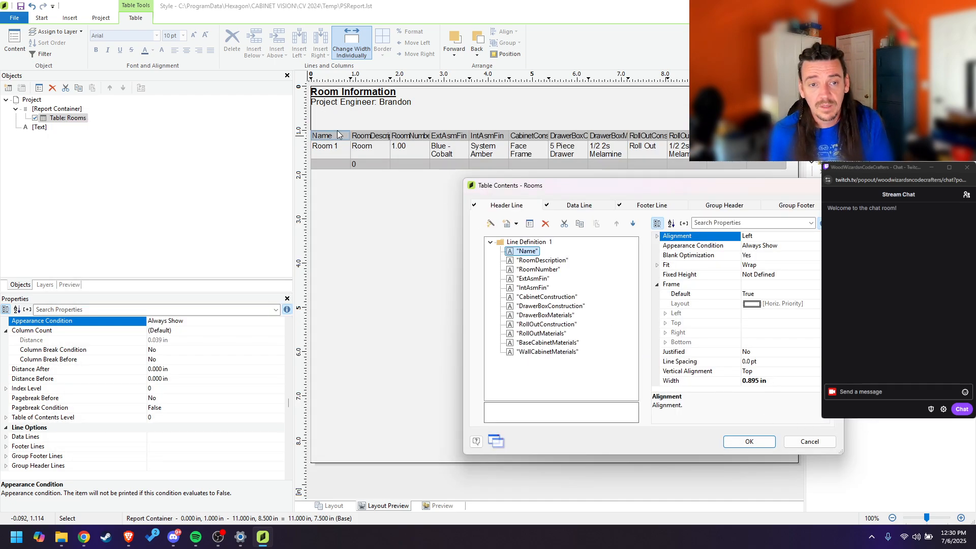
{"action": "double_click", "coordinate": [543, 260]}
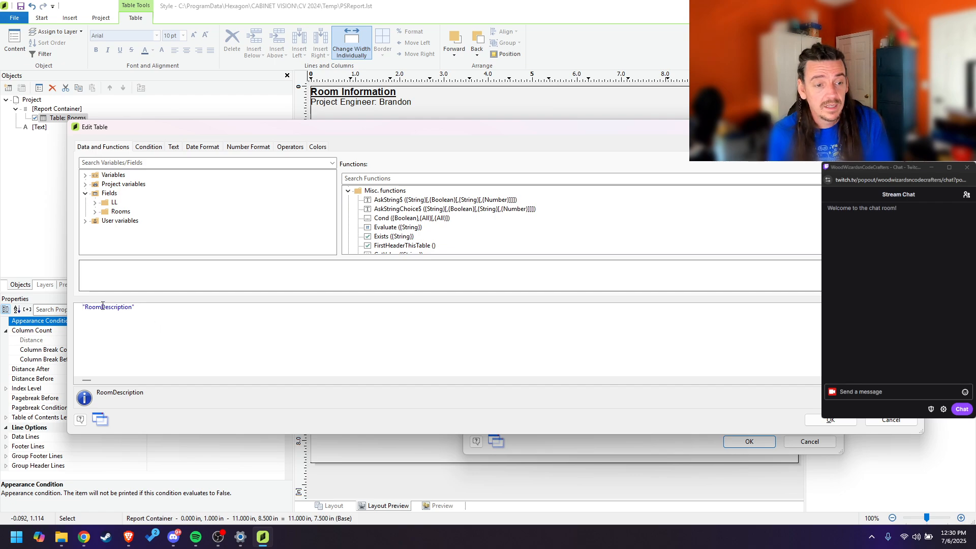
{"action": "left_click_drag", "start_coordinate": [102, 307], "coordinate": [83, 315]}
{"action": "key", "text": "BackSpace"}
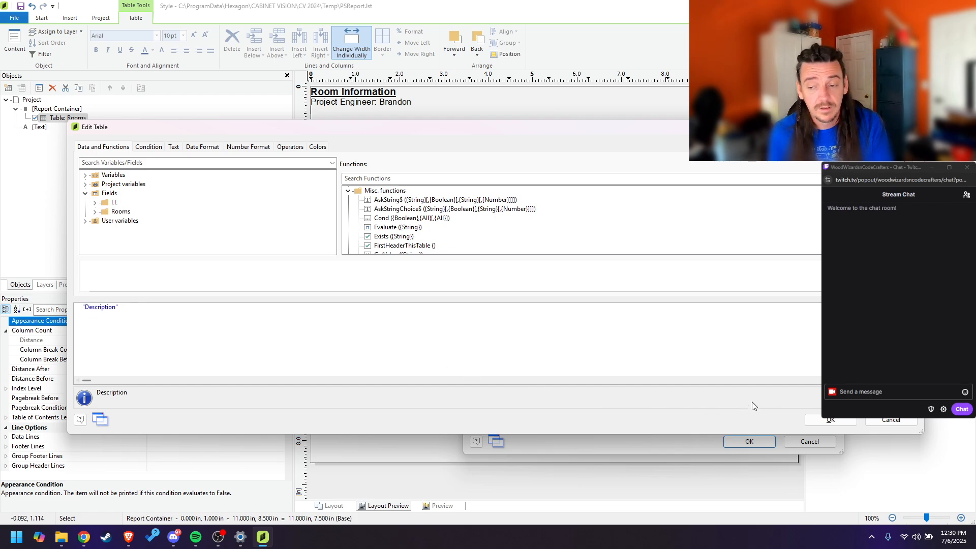
{"action": "left_click", "coordinate": [830, 419]}
Step: Change the RoomNumber header text to "Room Number" and the ExtAsmFin header text to "Exterior Finish"
{"action": "double_click", "coordinate": [531, 268]}
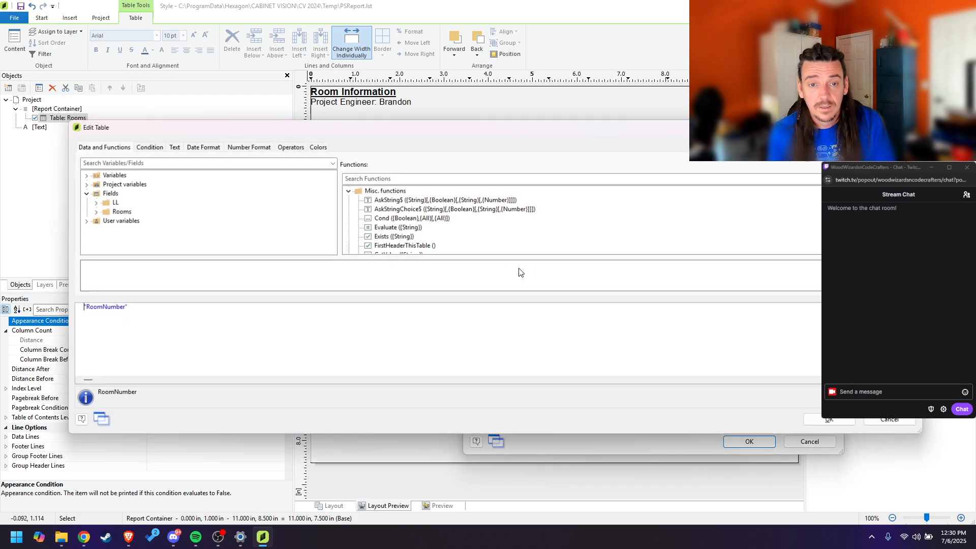
{"action": "left_click", "coordinate": [103, 307]}
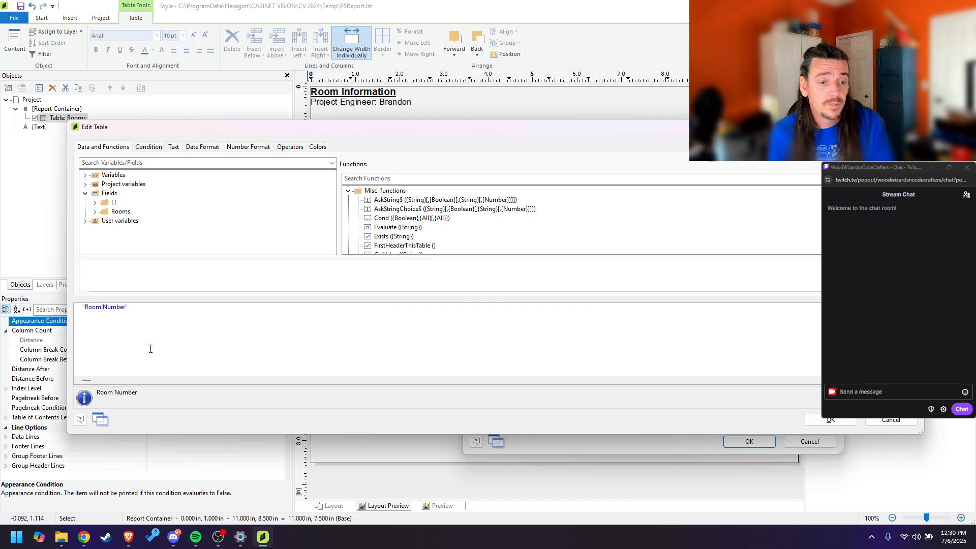
{"action": "left_click", "coordinate": [829, 419]}
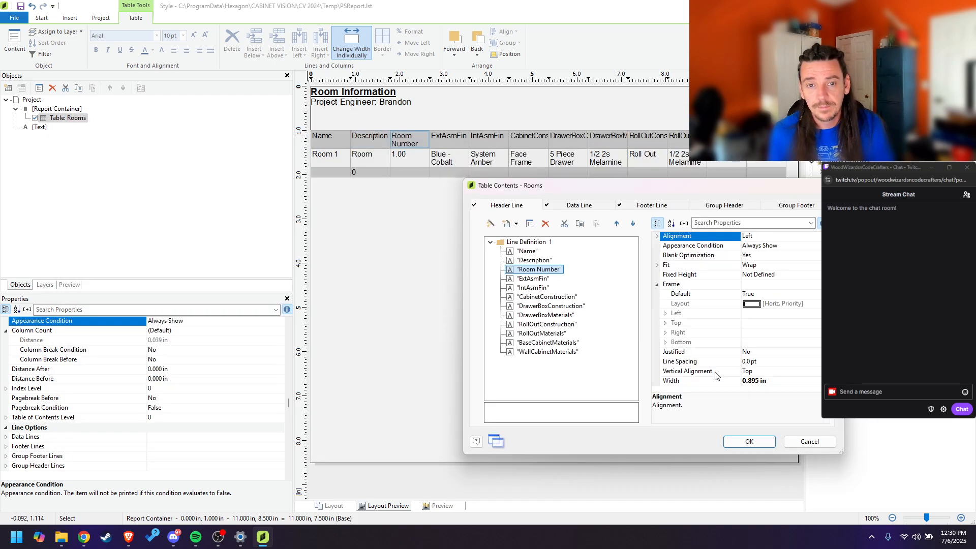
{"action": "double_click", "coordinate": [533, 278]}
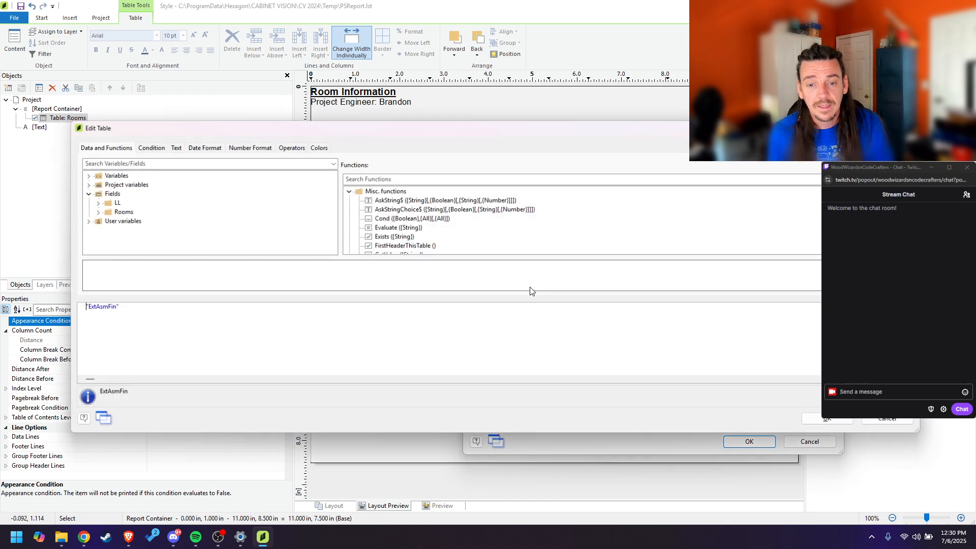
{"action": "left_click_drag", "start_coordinate": [111, 307], "coordinate": [87, 313]}
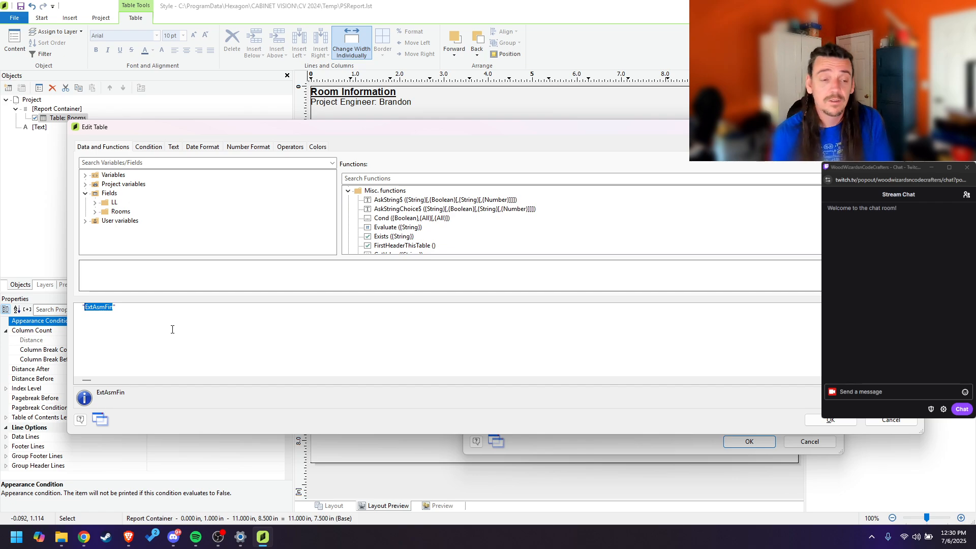
{"action": "type", "text": "Exterior Fin"}
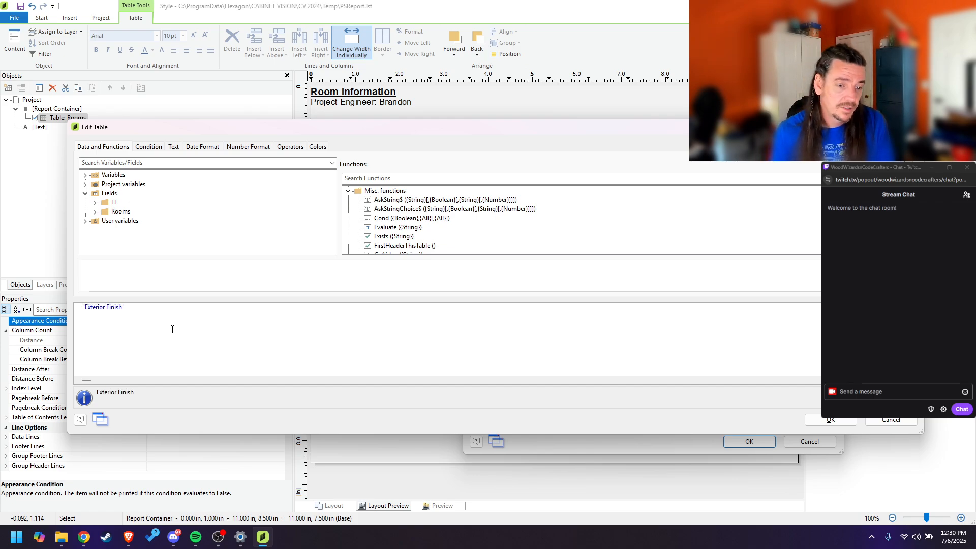
{"action": "left_click", "coordinate": [831, 420]}
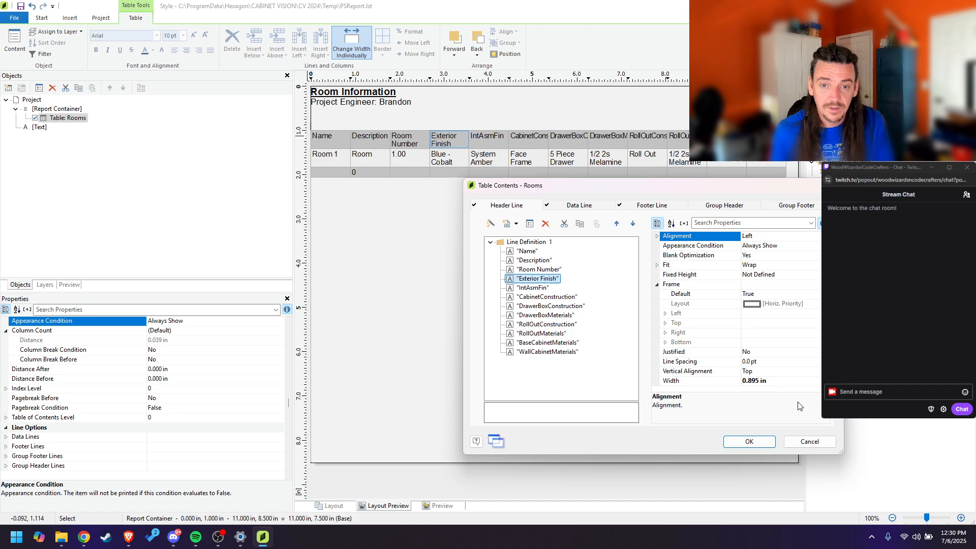
Step: Replace the IntAsmFin header text with "Interior Finish" and accept the formula
{"action": "left_click", "coordinate": [533, 288]}
{"action": "double_click", "coordinate": [538, 288]}
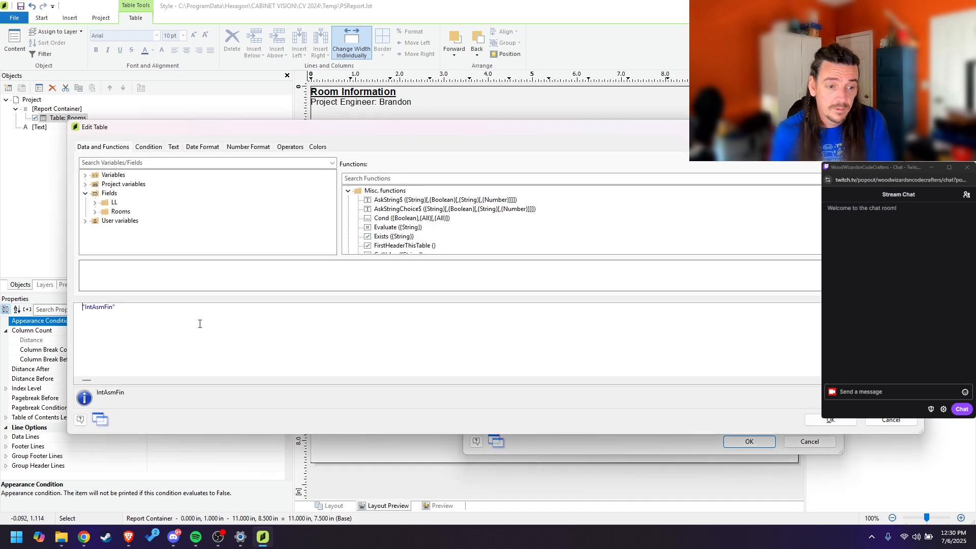
{"action": "key", "text": "ctrl+a"}
{"action": "type", "text": "\"Interior"}
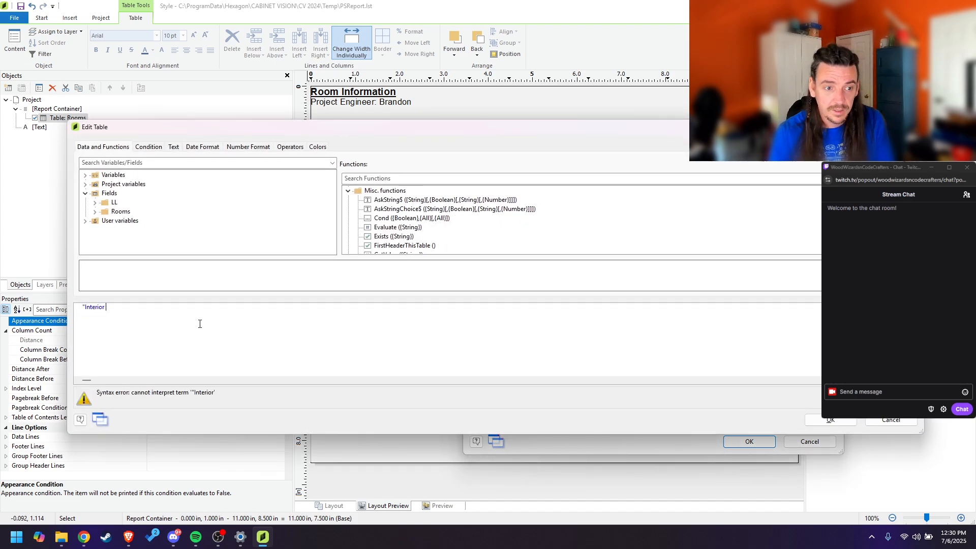
{"action": "type", "text": " Finish\""}
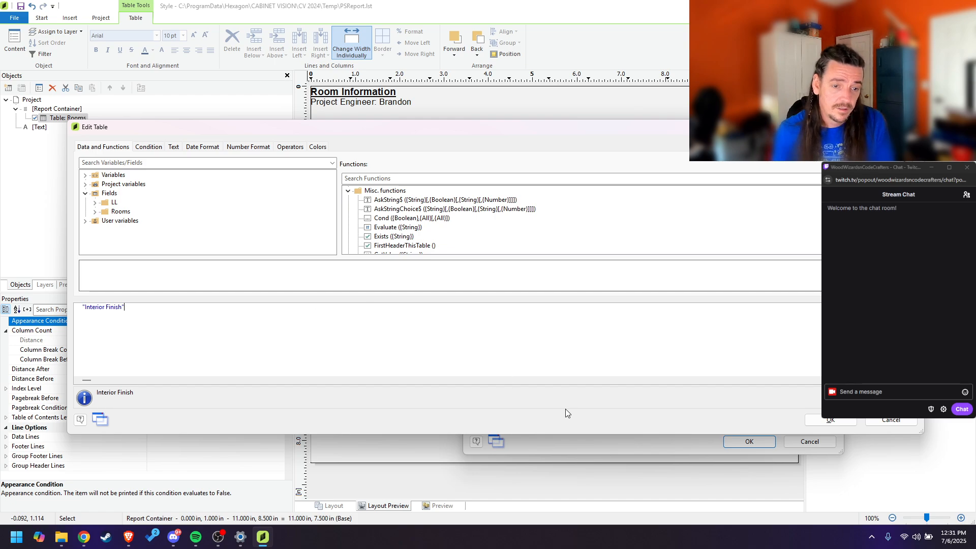
{"action": "left_click", "coordinate": [831, 420]}
Step: Change the CabinetConstruction header text to "Cabinet Construction" and accept the formula
{"action": "left_click", "coordinate": [551, 300]}
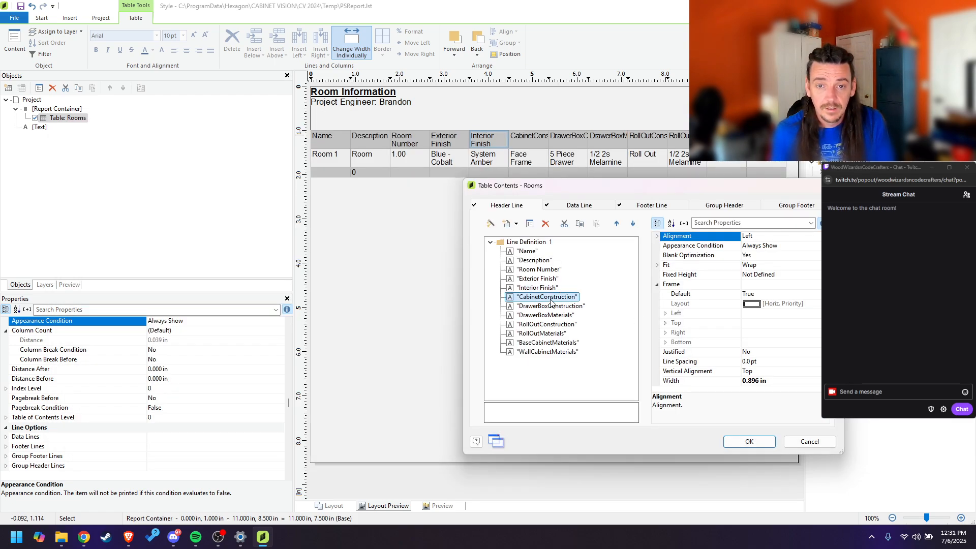
{"action": "double_click", "coordinate": [550, 298]}
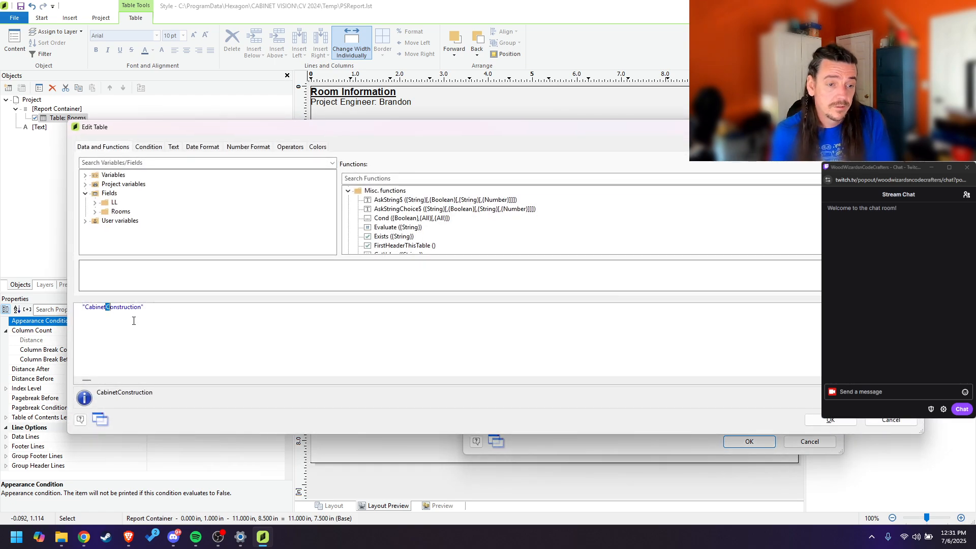
{"action": "key", "text": "BackSpace"}
{"action": "key", "text": "BackSpace"}
{"action": "key", "text": "BackSpace"}
{"action": "key", "text": "BackSpace"}
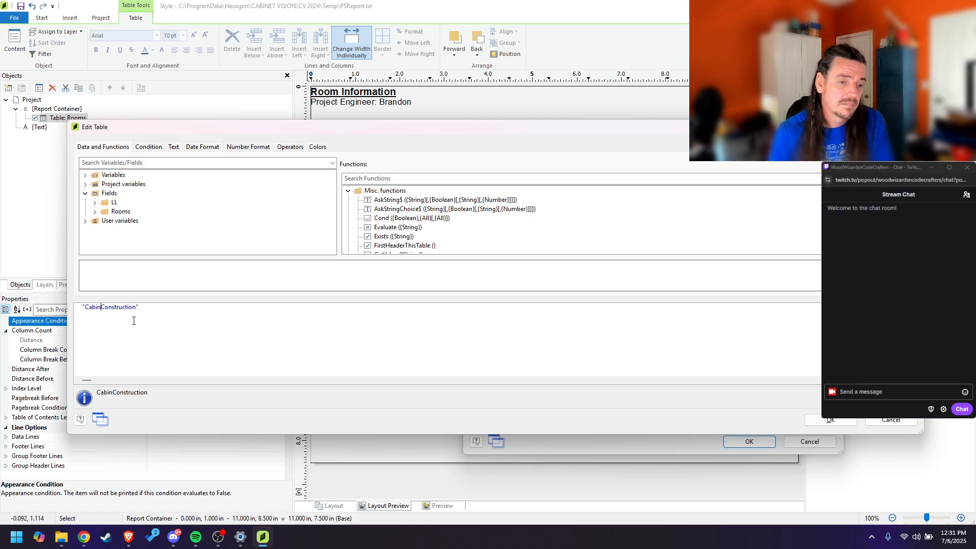
{"action": "type", "text": "inet"}
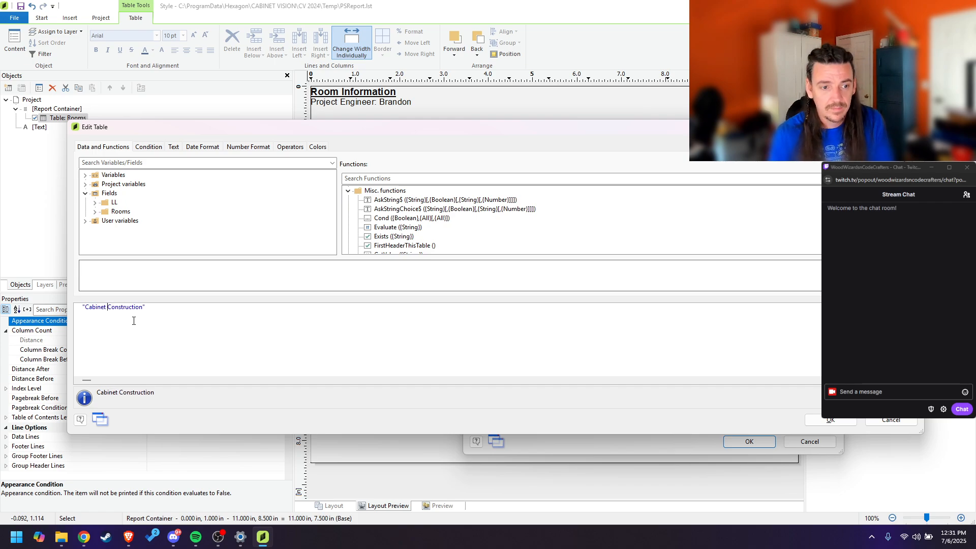
{"action": "left_click", "coordinate": [830, 421]}
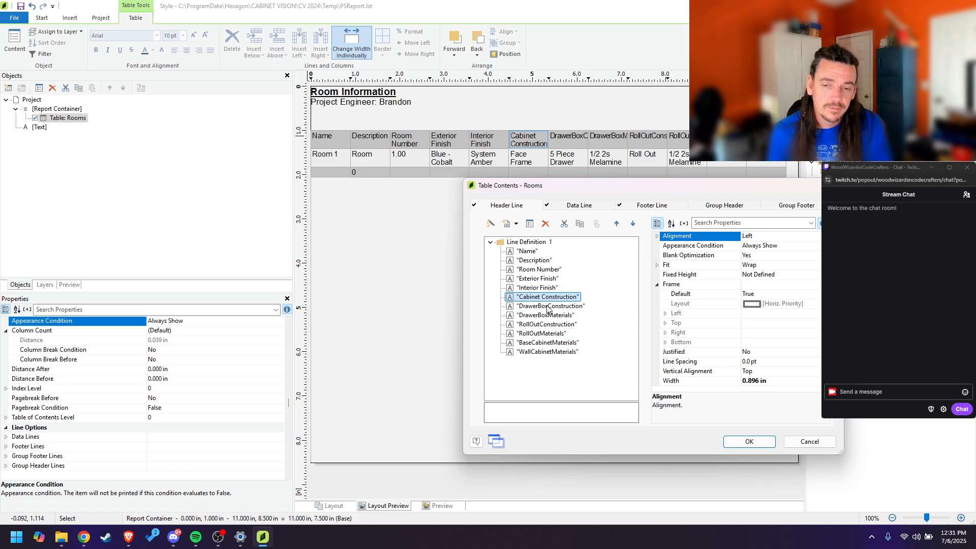
Step: Space out the two drawer box header texts to read "Drawer Box Construction" and "Drawer Box Materials"
{"action": "double_click", "coordinate": [547, 306]}
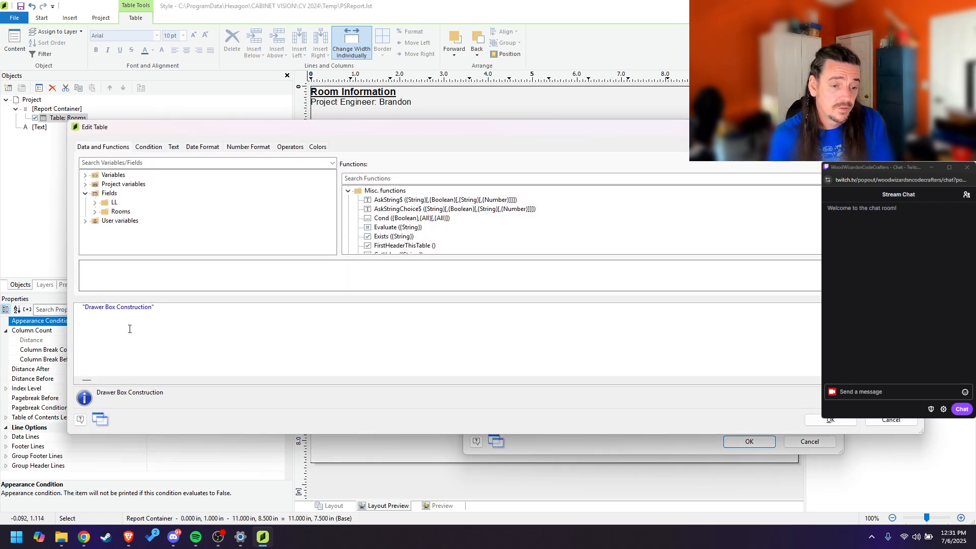
{"action": "left_click", "coordinate": [830, 419]}
{"action": "double_click", "coordinate": [555, 322]}
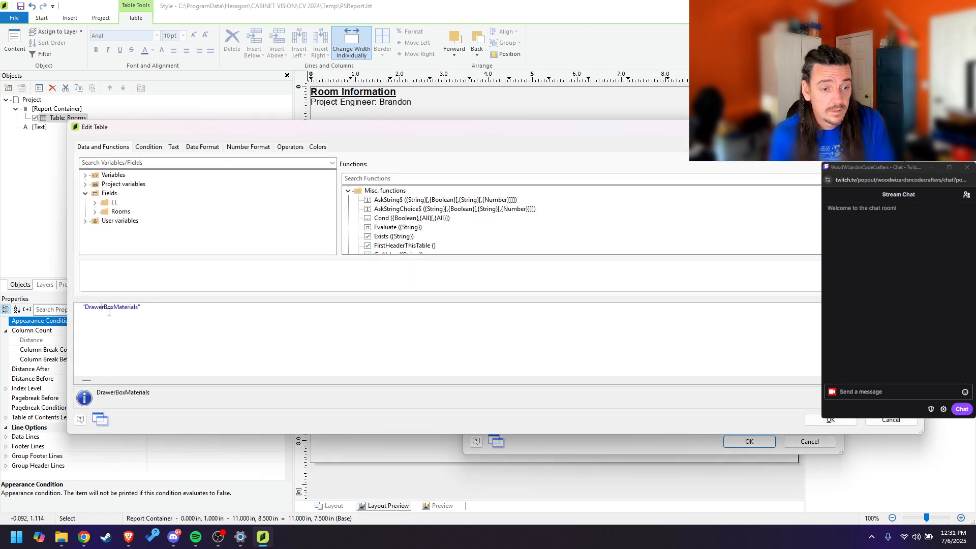
{"action": "key", "text": "Right"}
{"action": "key", "text": "Right"}
{"action": "key", "text": "Right"}
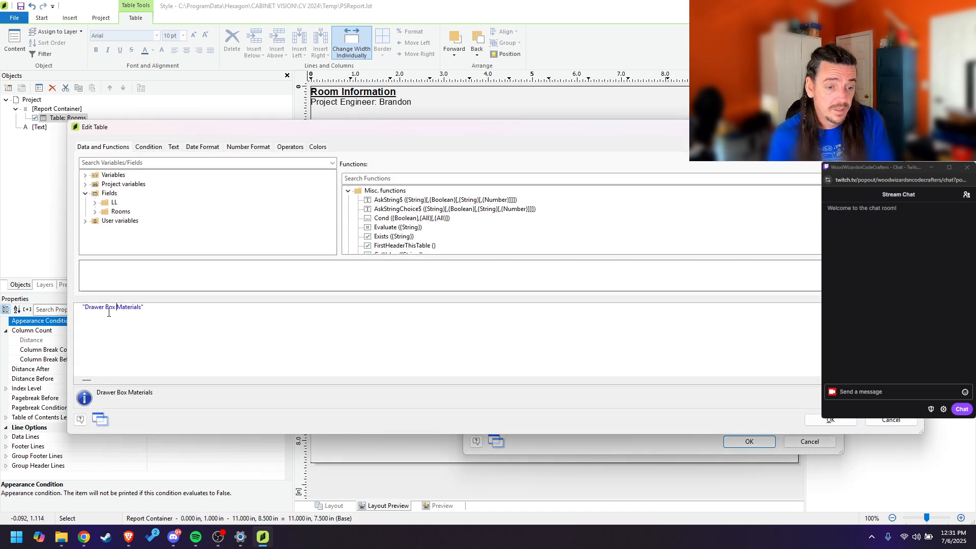
{"action": "left_click", "coordinate": [830, 419]}
Step: Space out the RollOutConstruction header text to read "Roll Out Construction" and accept the formula
{"action": "double_click", "coordinate": [550, 323]}
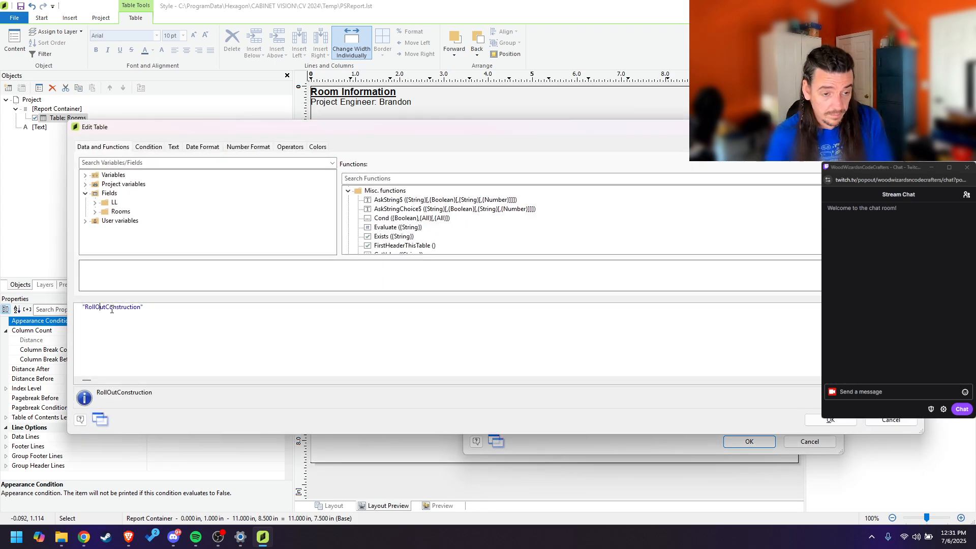
{"action": "key", "text": "Right"}
{"action": "key", "text": "Right"}
{"action": "key", "text": "Right"}
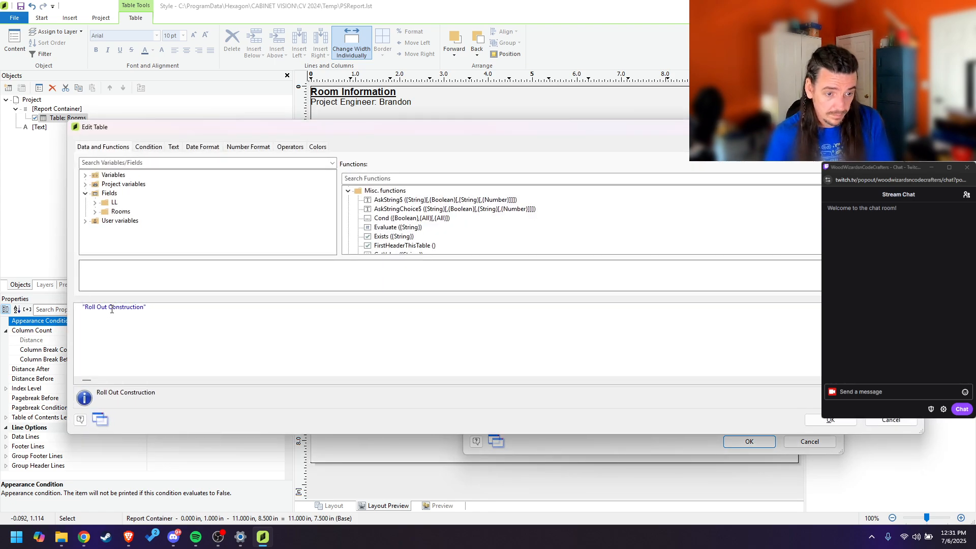
{"action": "left_click", "coordinate": [831, 420]}
Step: Space out the RollOutMaterials header text to read "Roll Out Materials" and accept the formula
{"action": "left_click", "coordinate": [542, 335]}
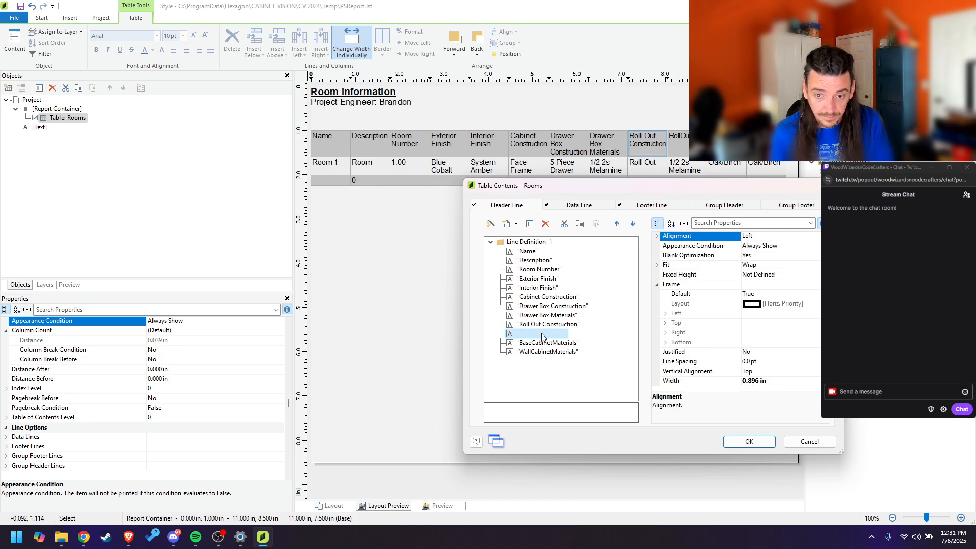
{"action": "double_click", "coordinate": [542, 335]}
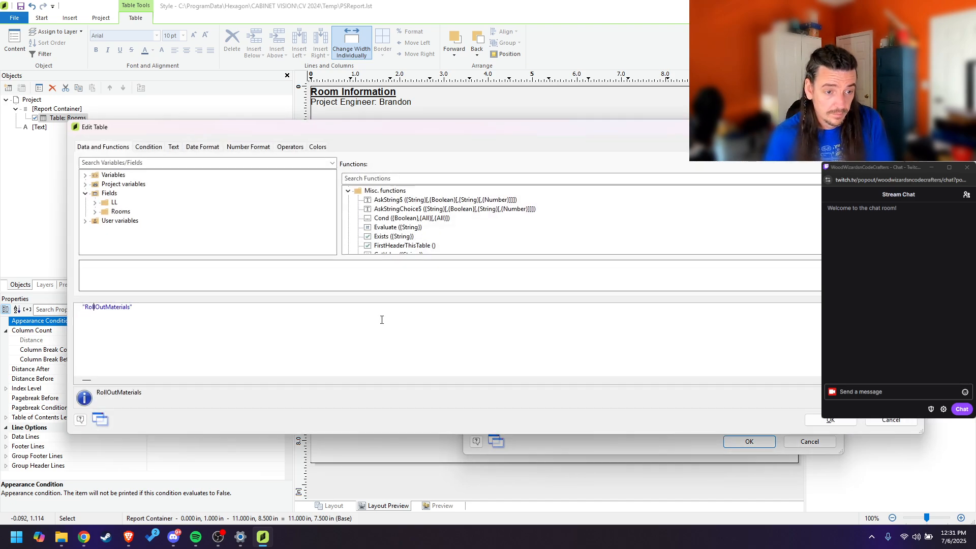
{"action": "key", "text": "BackSpace"}
{"action": "key", "text": "Right"}
{"action": "key", "text": "Right"}
{"action": "key", "text": "Right"}
{"action": "key", "text": "Right"}
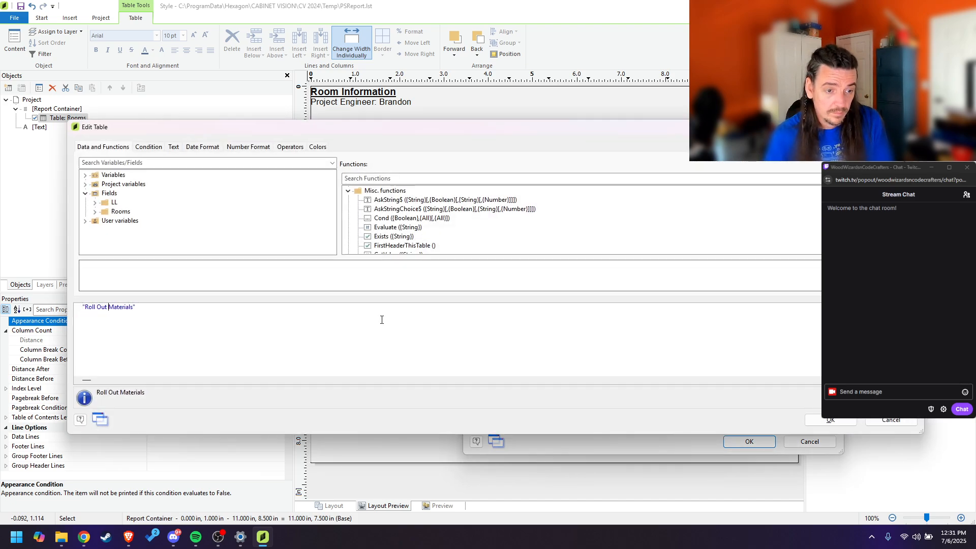
{"action": "key", "text": "Return"}
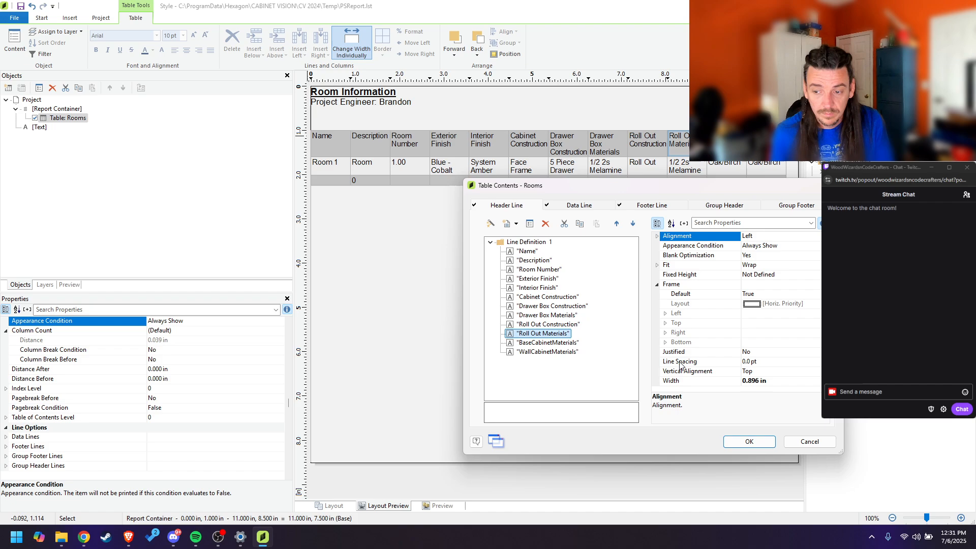
Step: Change the last two header texts to "Base Cabinet Materials" and "Wall Cabinet Materials" and accept the table contents
{"action": "double_click", "coordinate": [549, 345]}
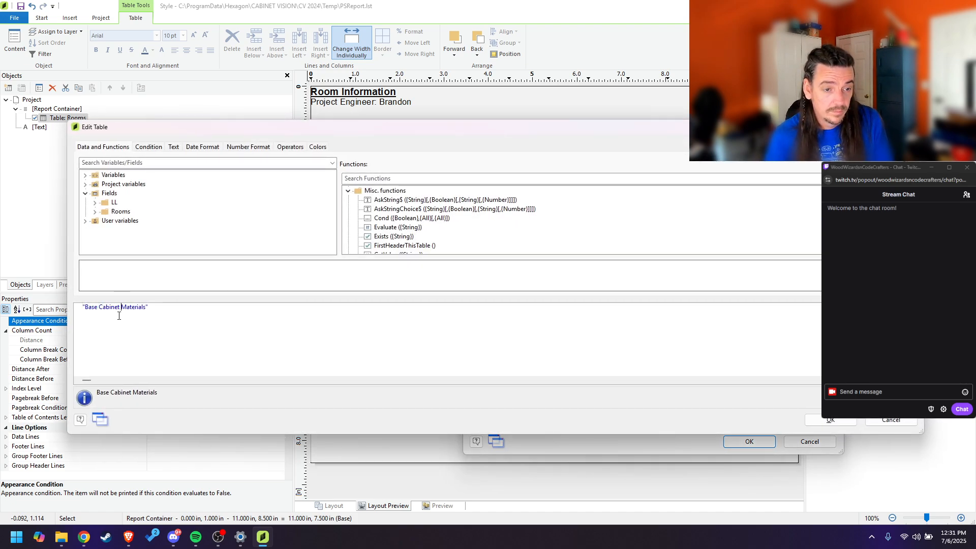
{"action": "left_click", "coordinate": [819, 424]}
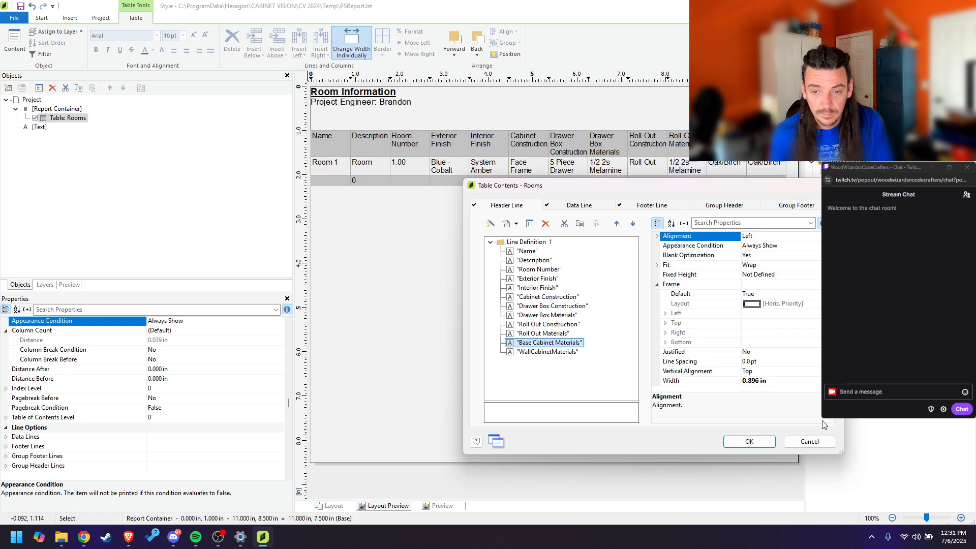
{"action": "double_click", "coordinate": [557, 348]}
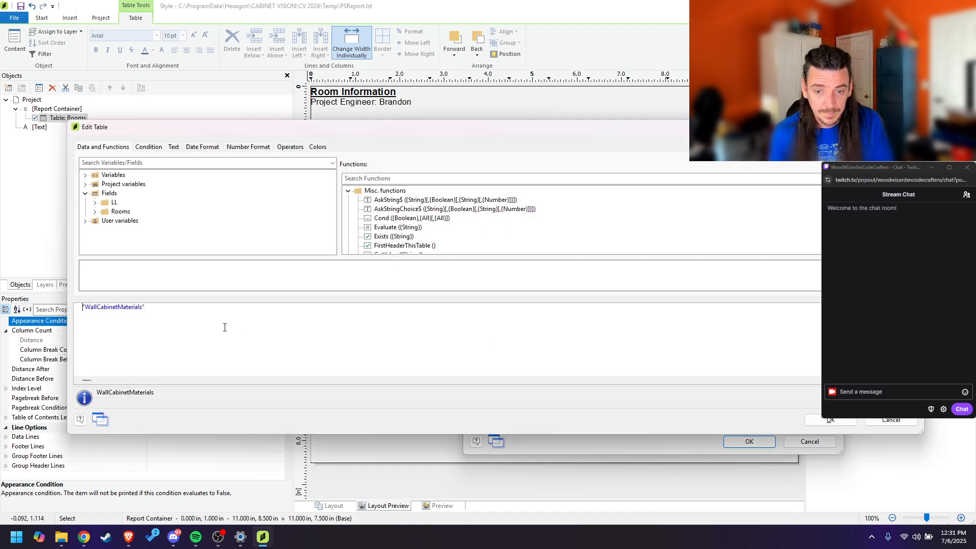
{"action": "left_click", "coordinate": [120, 308]}
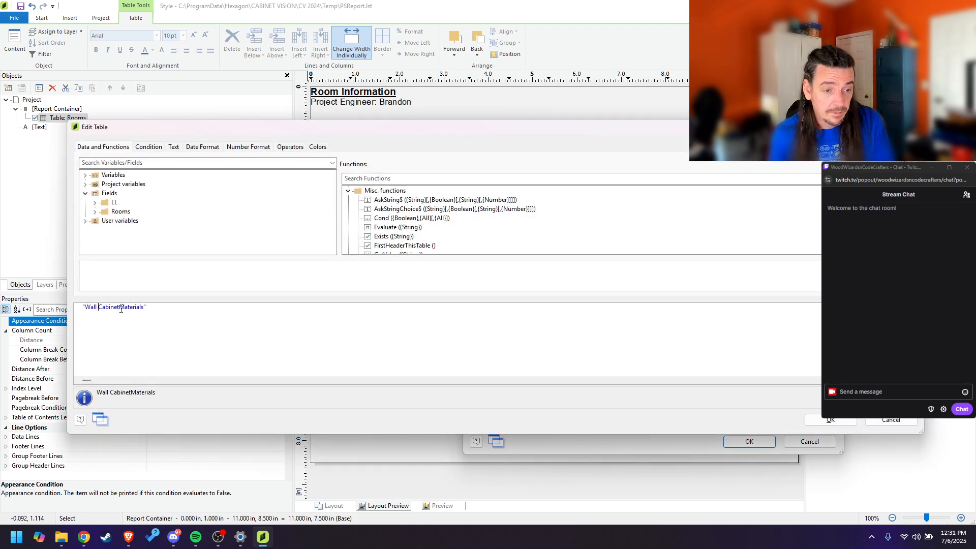
{"action": "left_click", "coordinate": [828, 420]}
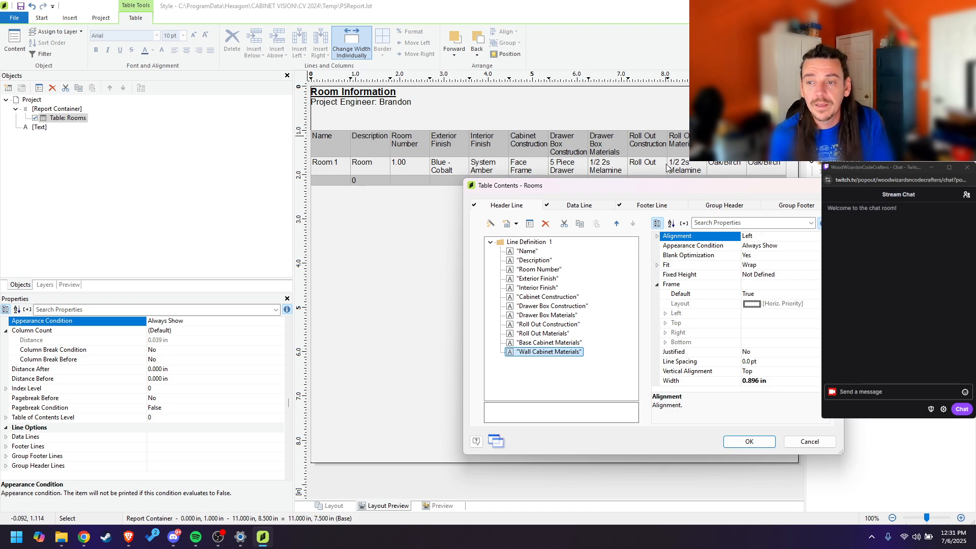
{"action": "left_click", "coordinate": [749, 442]}
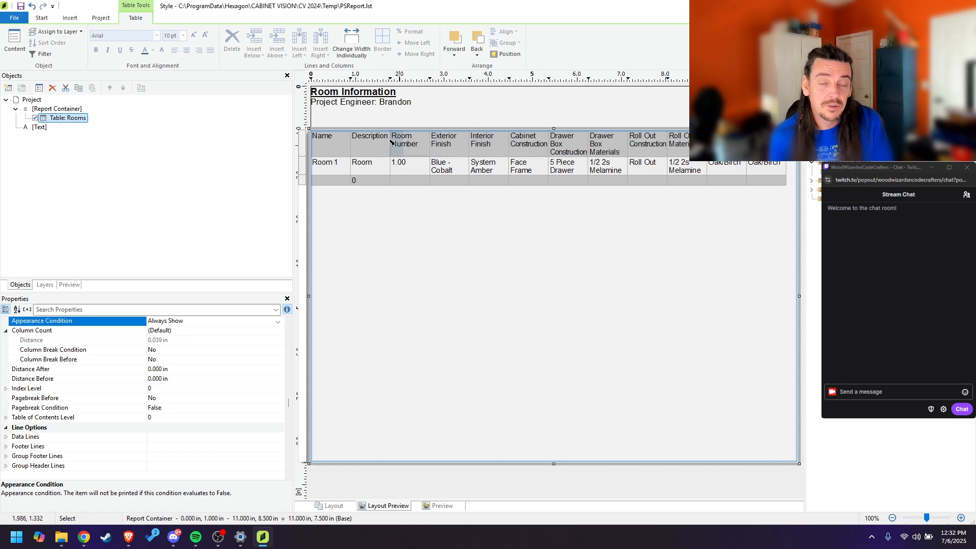
Step: Check the Fit property of the Drawer Box Construction header text in the Rooms table's contents
{"action": "double_click", "coordinate": [571, 140]}
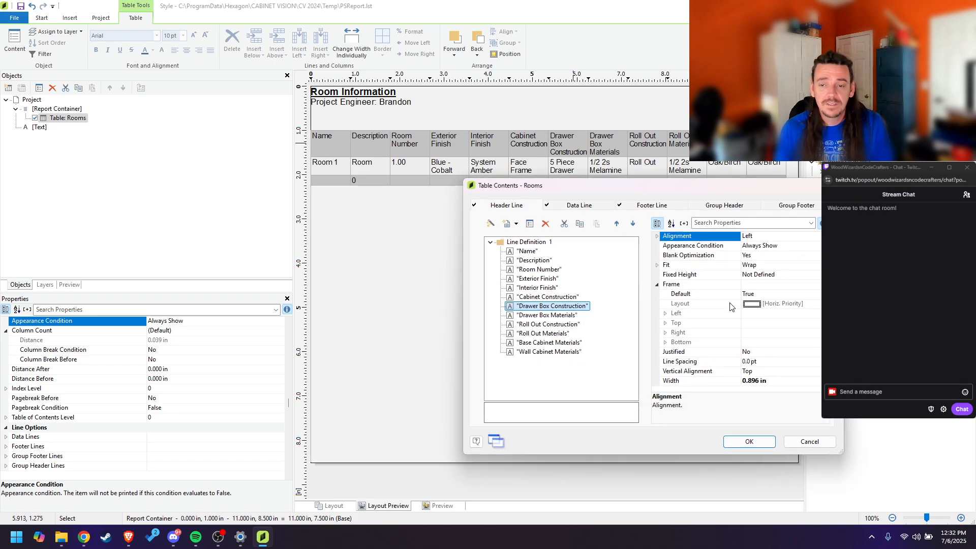
{"action": "scroll", "coordinate": [725, 312], "scroll_direction": "up", "scroll_amount": 3}
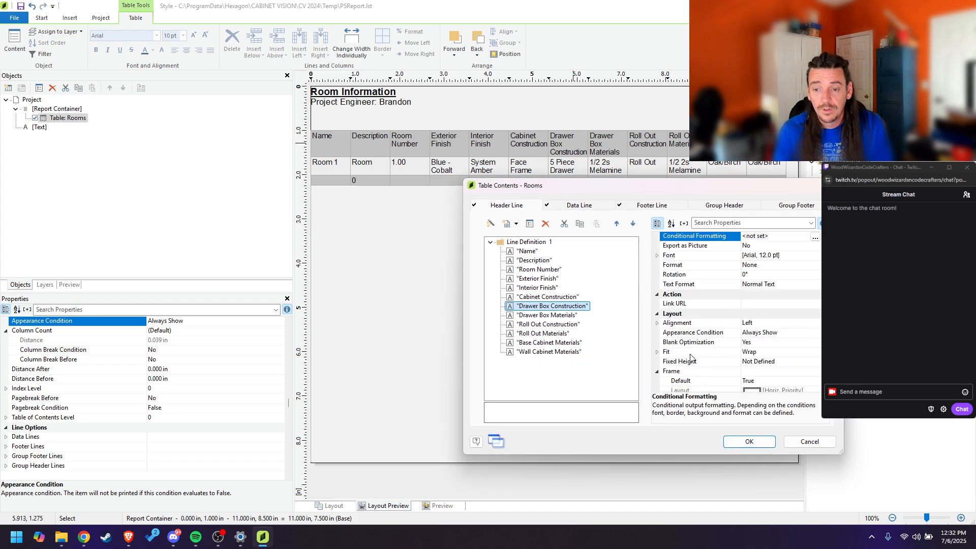
{"action": "left_click", "coordinate": [663, 353]}
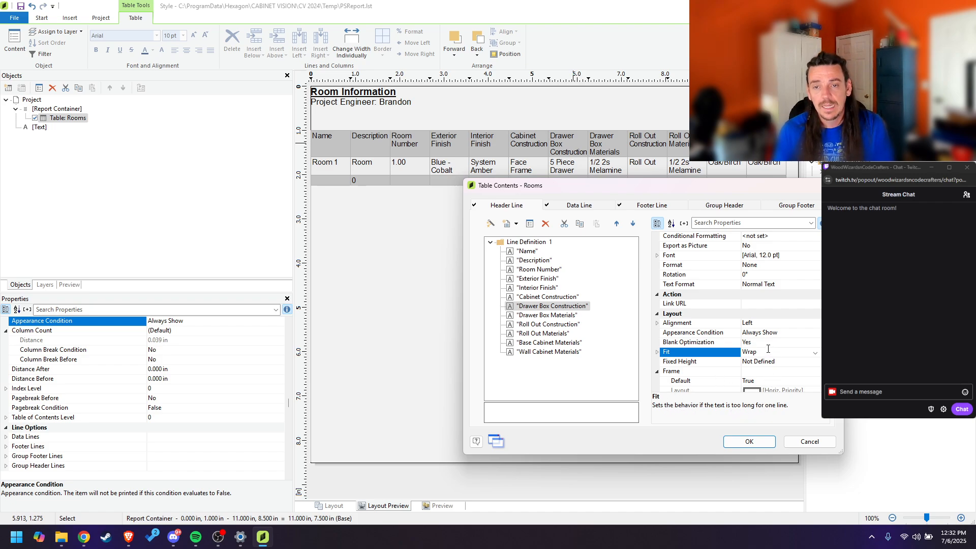
{"action": "left_click", "coordinate": [748, 441]}
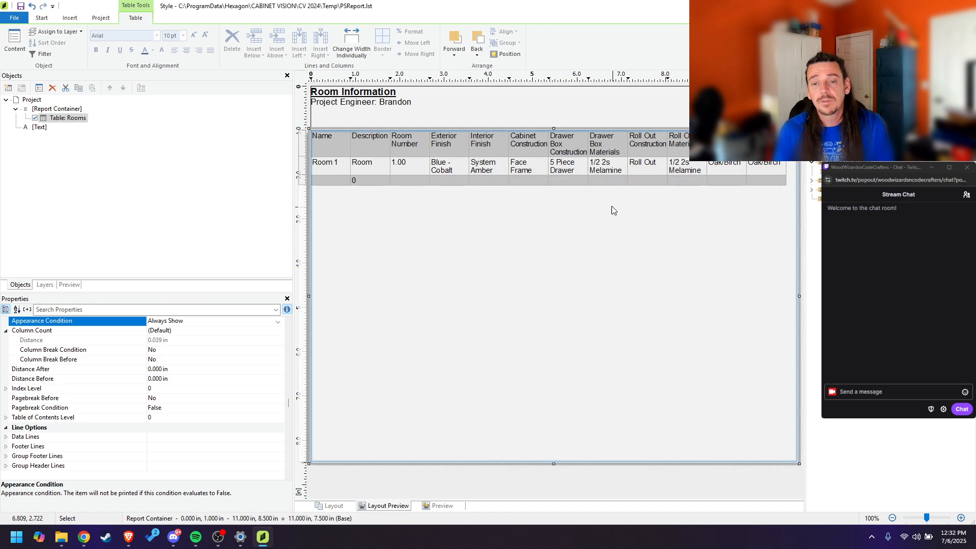
Step: Widen the Drawer Box Construction and Drawer Box Materials columns so that "Drawer Box" fits on one line in both headers
{"action": "left_click_drag", "start_coordinate": [589, 137], "coordinate": [581, 149]}
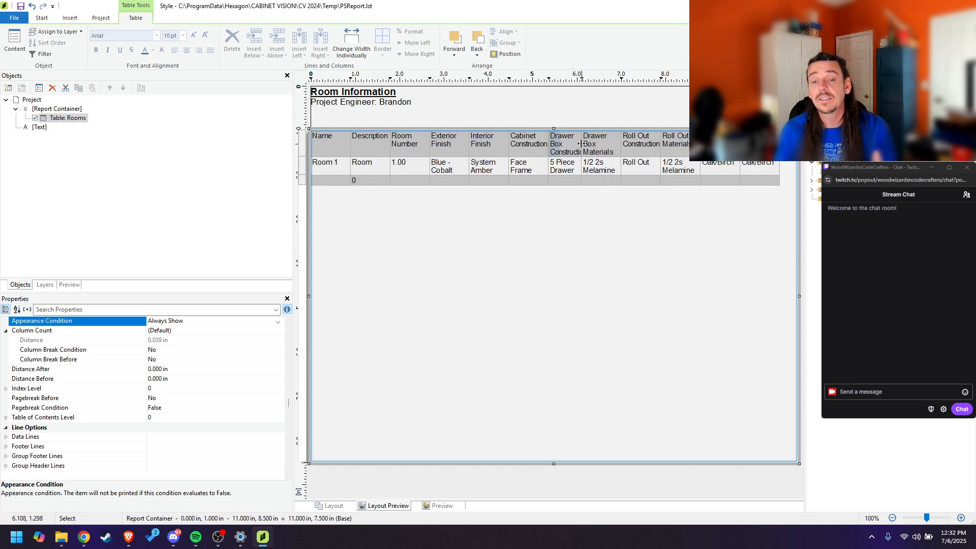
{"action": "left_click_drag", "start_coordinate": [581, 144], "coordinate": [590, 145]}
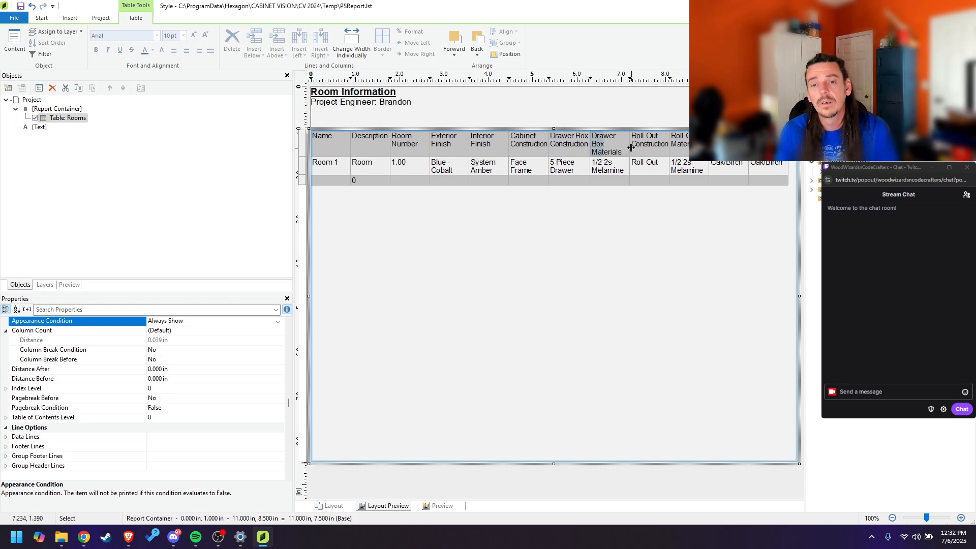
{"action": "left_click_drag", "start_coordinate": [629, 145], "coordinate": [639, 151]}
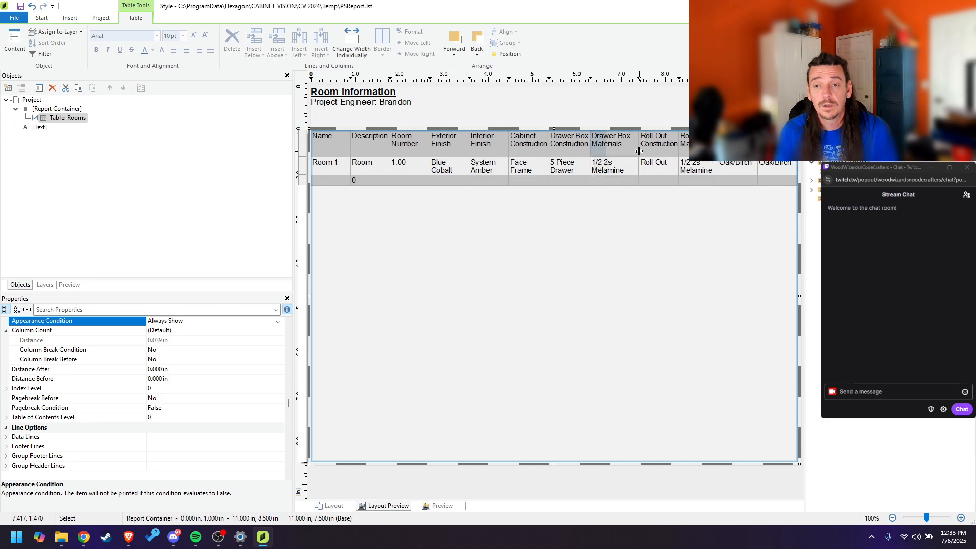
Step: Open the Rooms table's header line contents and examine the line definition's default font settings
{"action": "double_click", "coordinate": [339, 142]}
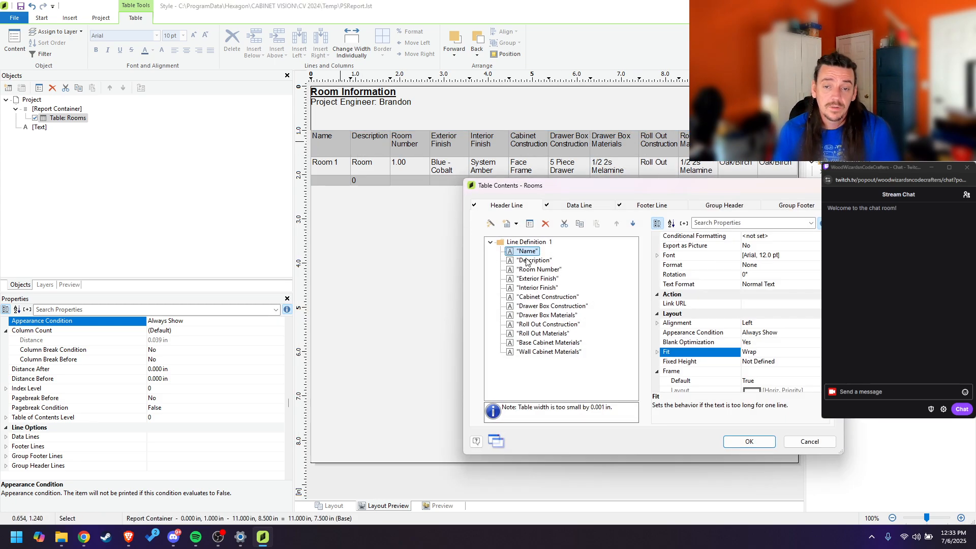
{"action": "left_click", "coordinate": [531, 243]}
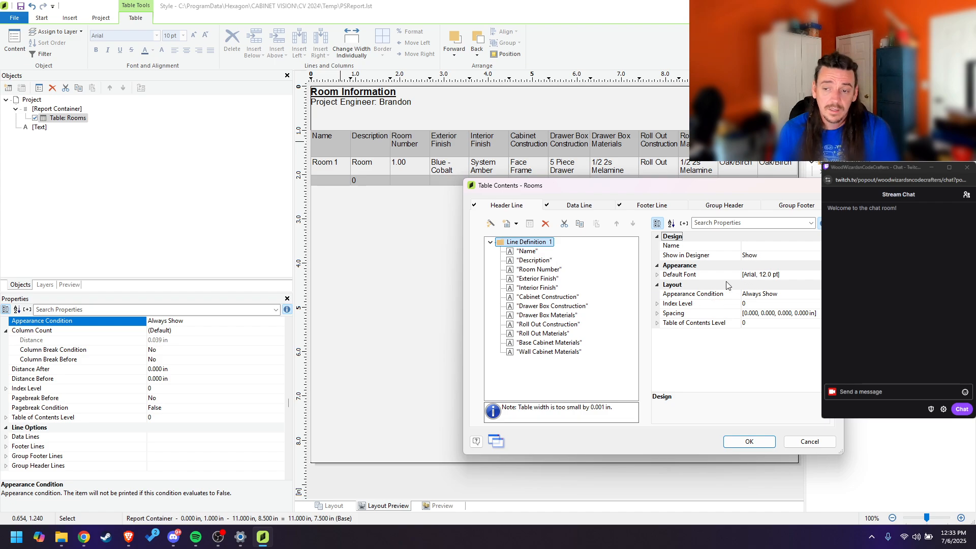
{"action": "left_click", "coordinate": [656, 276]}
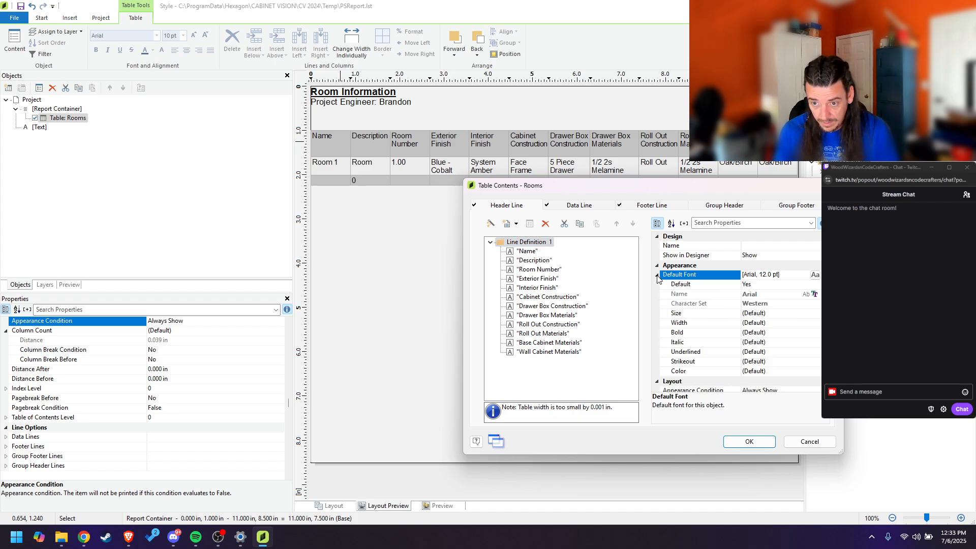
{"action": "left_click", "coordinate": [657, 276]}
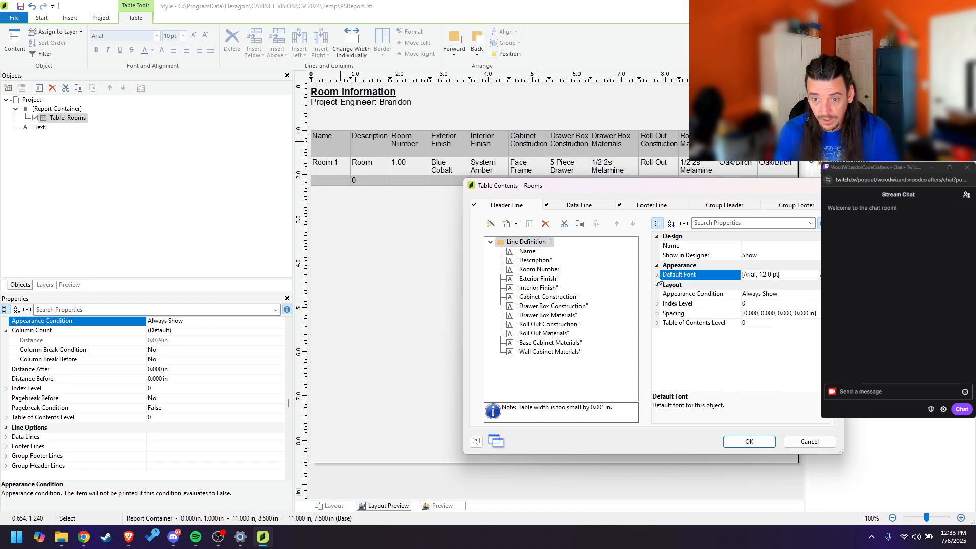
Step: Set the Fit property of all header texts, from Name to Wall Cabinet Materials, to Shrink and accept the table contents
{"action": "left_click", "coordinate": [528, 251]}
{"action": "left_click", "coordinate": [537, 262], "text": "ctrl"}
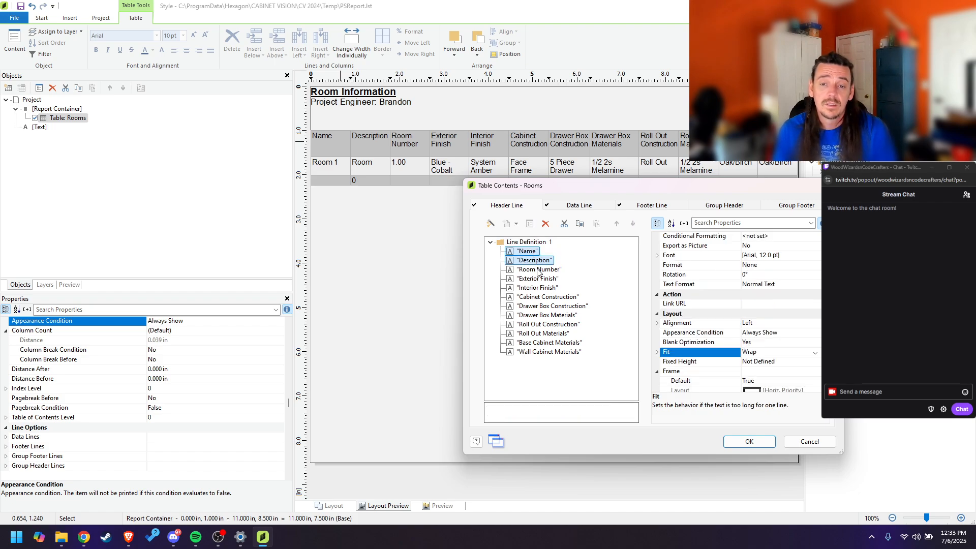
{"action": "left_click", "coordinate": [536, 269], "text": "ctrl"}
{"action": "left_click", "coordinate": [535, 286], "text": "ctrl"}
{"action": "left_click", "coordinate": [533, 280], "text": "ctrl"}
{"action": "left_click", "coordinate": [537, 297], "text": "ctrl"}
{"action": "left_click", "coordinate": [536, 315], "text": "ctrl"}
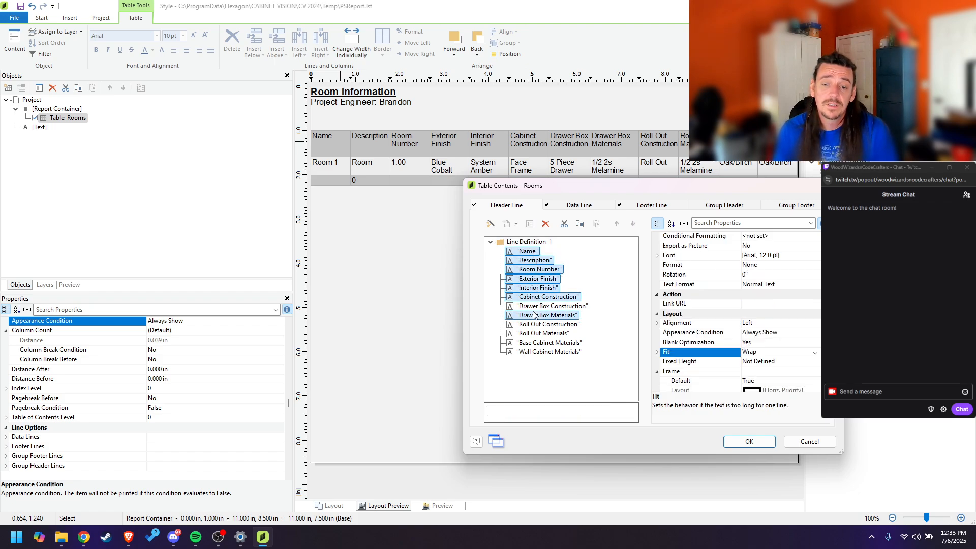
{"action": "left_click", "coordinate": [535, 306], "text": "ctrl"}
{"action": "left_click", "coordinate": [535, 324], "text": "ctrl"}
{"action": "left_click", "coordinate": [535, 335], "text": "ctrl"}
{"action": "left_click", "coordinate": [538, 343], "text": "ctrl"}
{"action": "left_click", "coordinate": [540, 353], "text": "ctrl"}
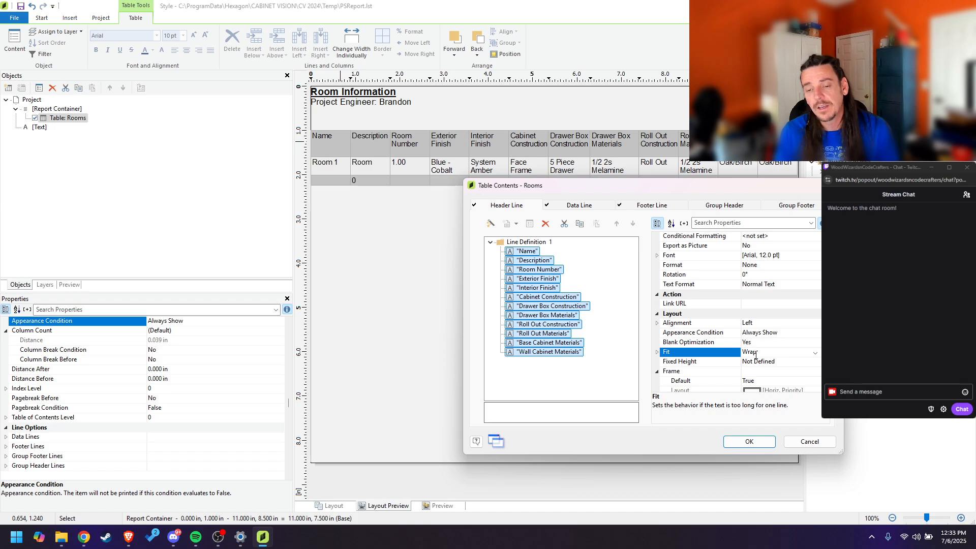
{"action": "left_click", "coordinate": [787, 352]}
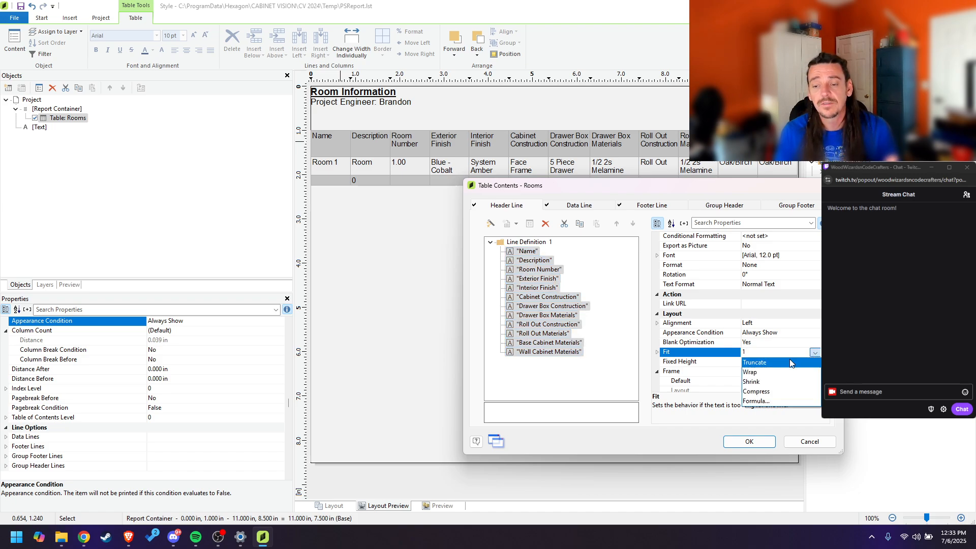
{"action": "left_click", "coordinate": [776, 385]}
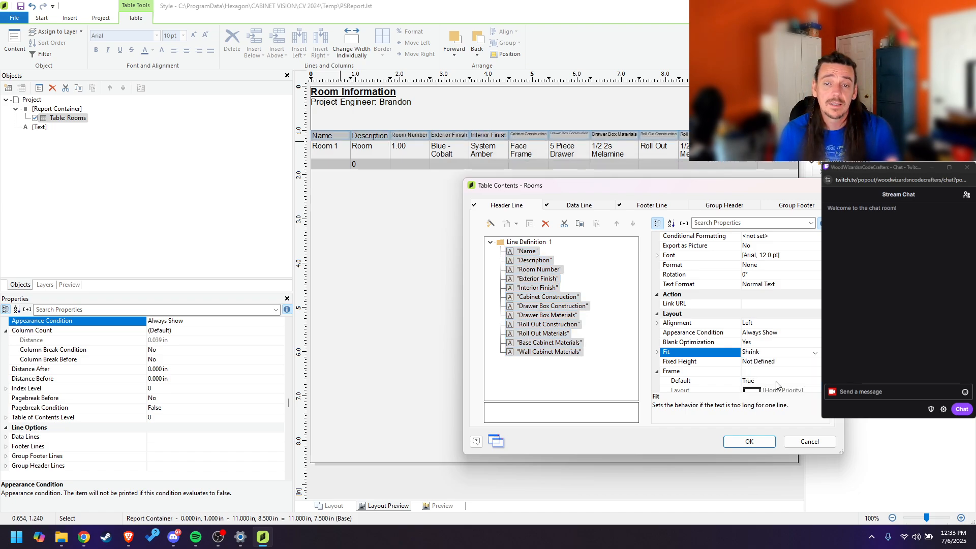
{"action": "left_click", "coordinate": [749, 441]}
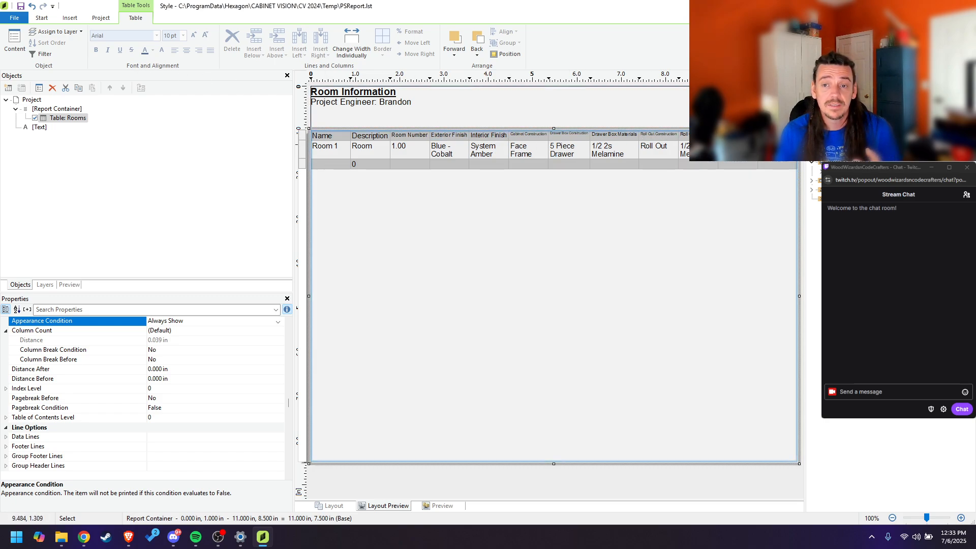
Step: Set the Fit property of all Rooms header texts, from Name to Wall Cabinet Materials, to Compress and accept the table contents
{"action": "scroll", "coordinate": [701, 167], "scroll_direction": "up", "scroll_amount": 5, "text": "ctrl"}
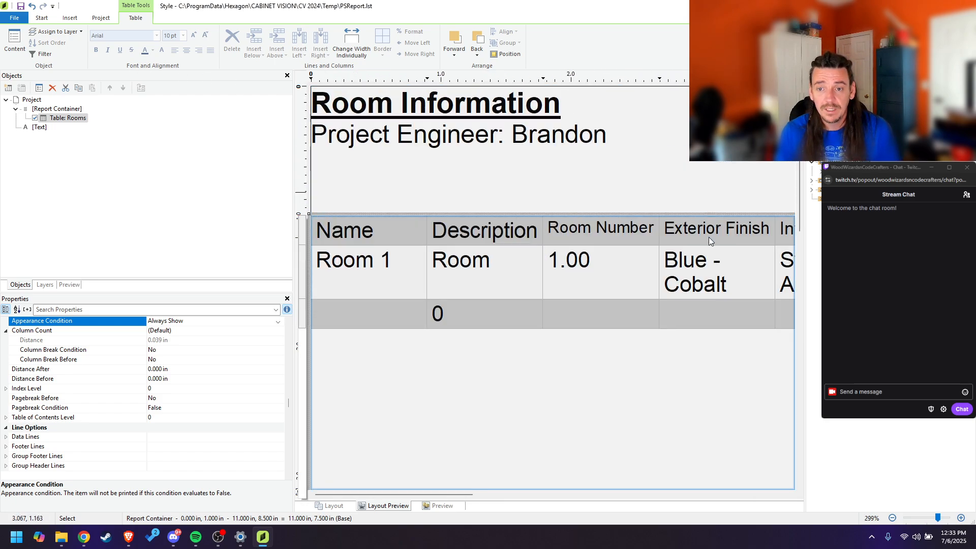
{"action": "scroll", "coordinate": [695, 166], "scroll_direction": "down", "scroll_amount": 2, "text": "ctrl"}
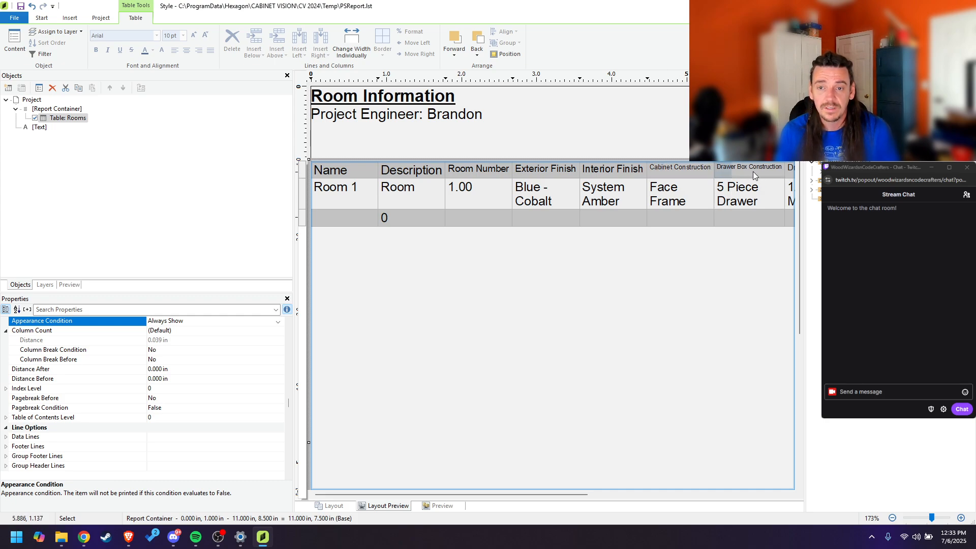
{"action": "scroll", "coordinate": [625, 233], "scroll_direction": "down", "scroll_amount": 3, "text": "ctrl"}
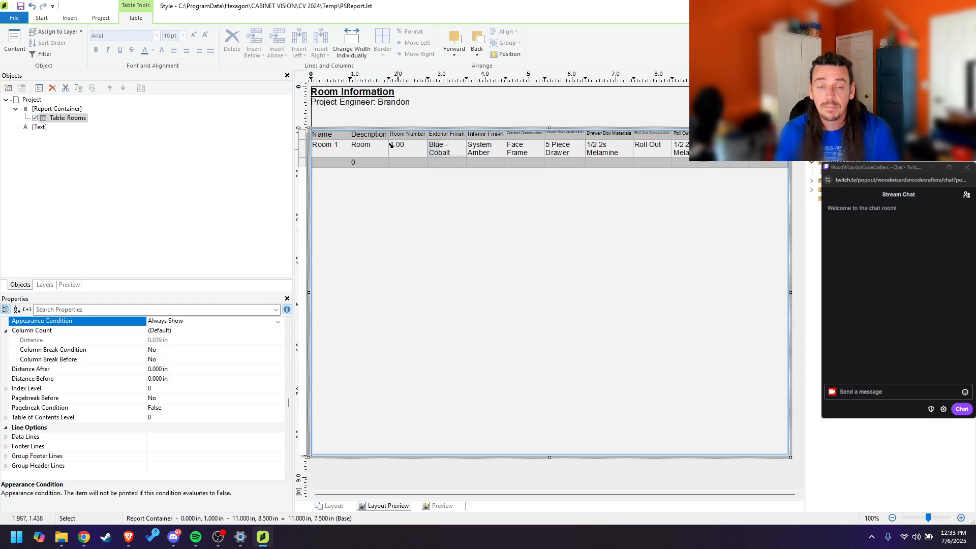
{"action": "double_click", "coordinate": [334, 134]}
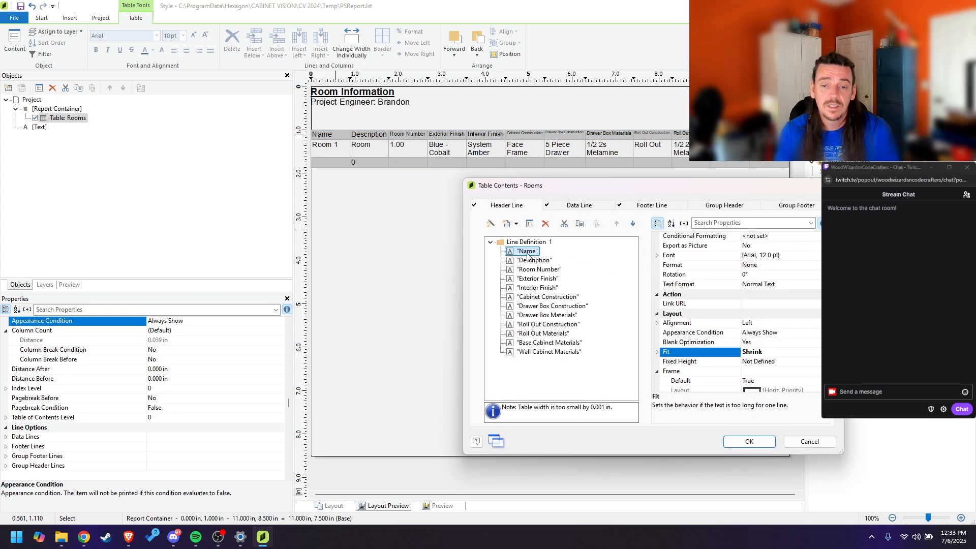
{"action": "left_click", "coordinate": [533, 353], "text": "shift"}
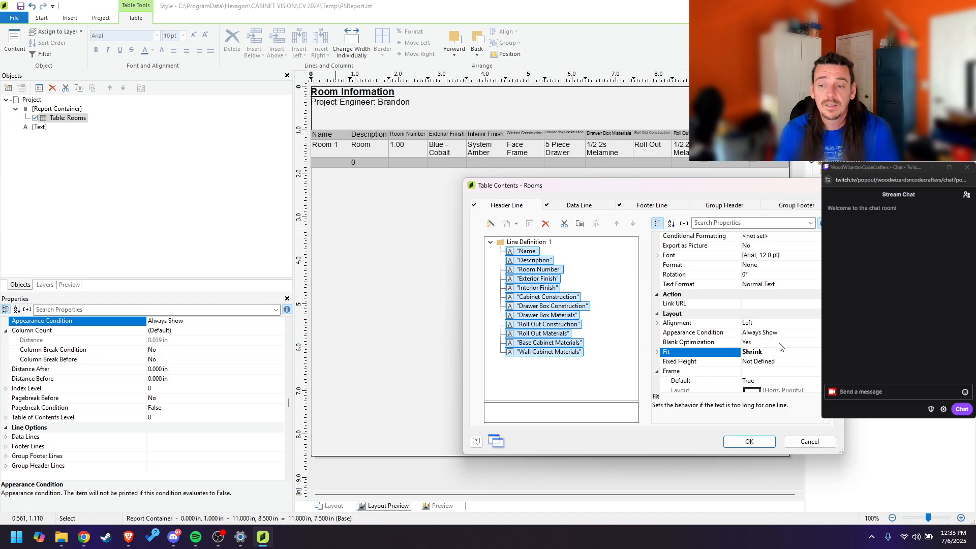
{"action": "left_click", "coordinate": [798, 352]}
{"action": "left_click", "coordinate": [817, 354]}
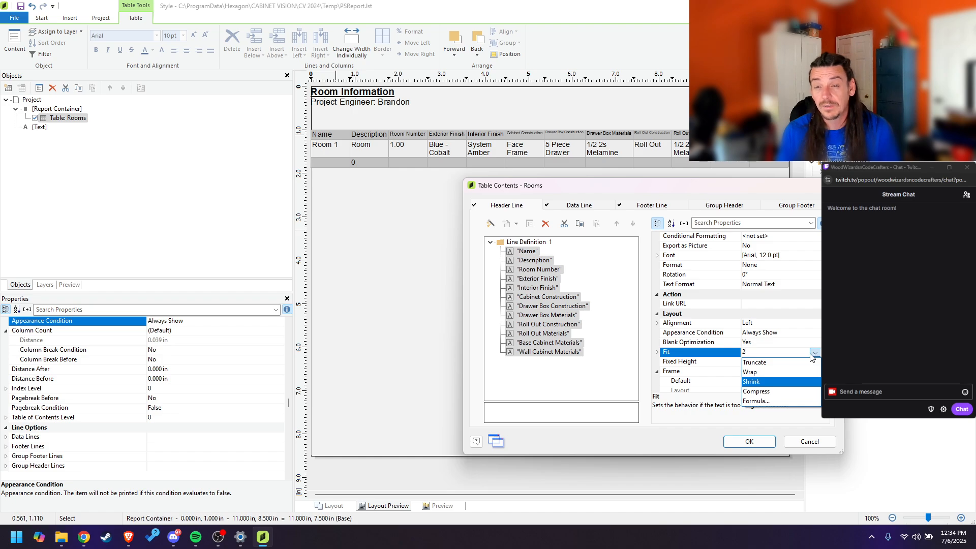
{"action": "left_click", "coordinate": [770, 392]}
{"action": "left_click", "coordinate": [752, 440]}
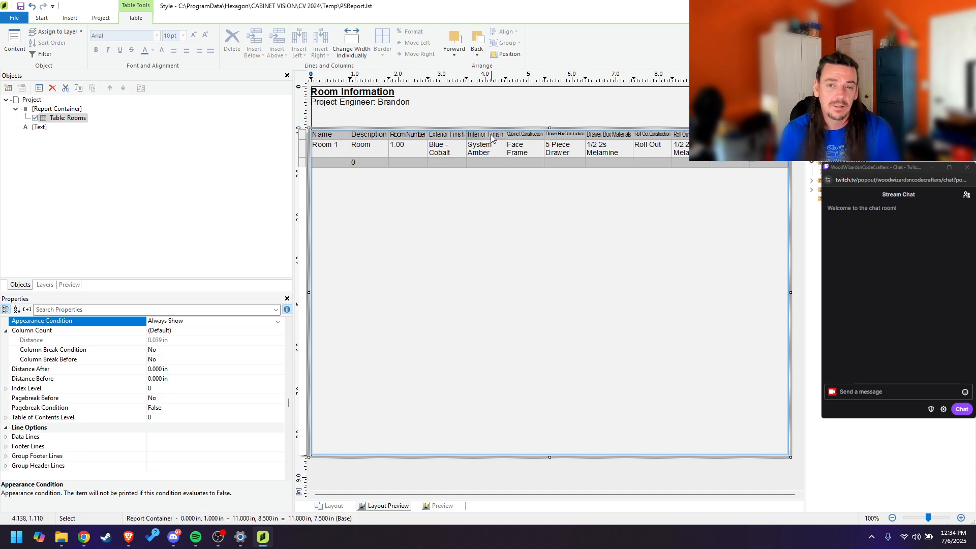
Step: Set the Fit property of all header texts, from Name to Wall Cabinet Materials, to Wrap and accept the table contents
{"action": "double_click", "coordinate": [332, 138]}
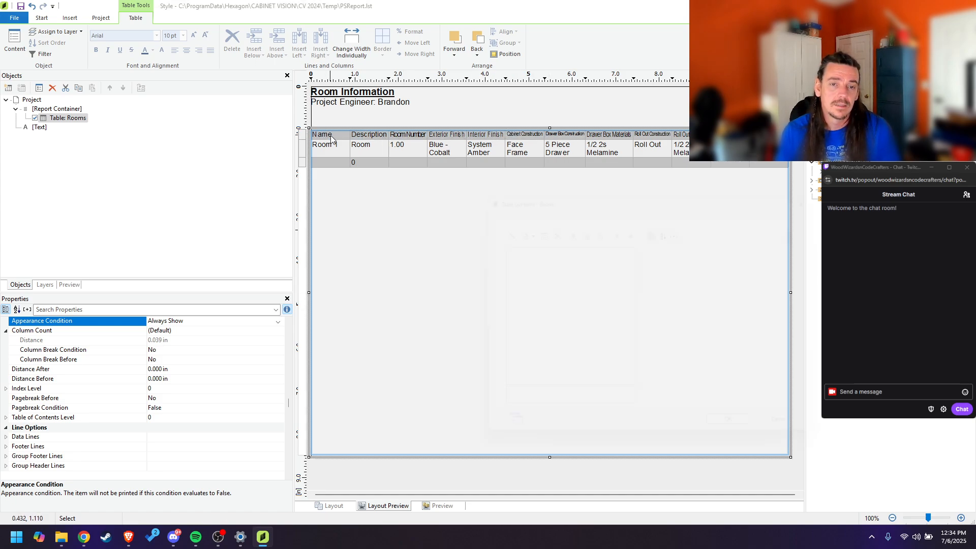
{"action": "left_click", "coordinate": [547, 352], "text": "shift"}
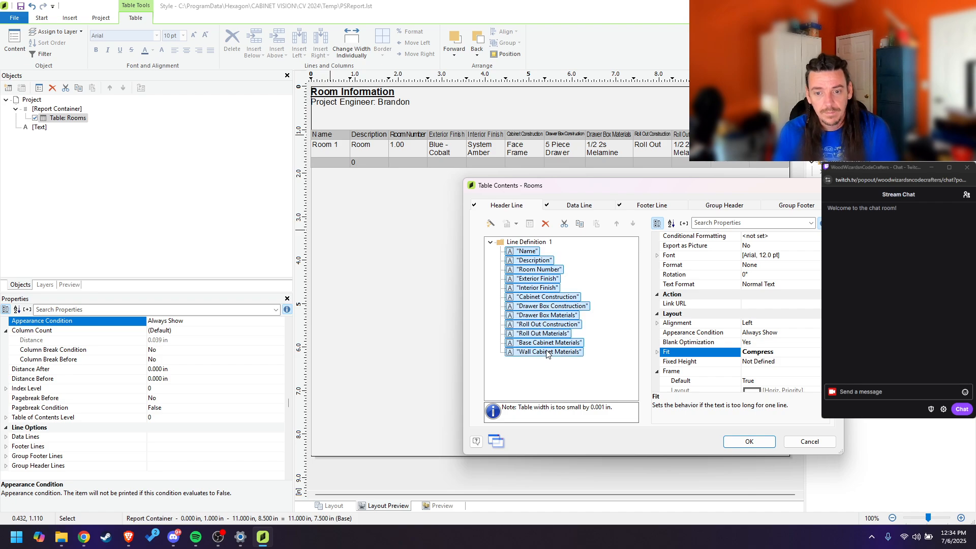
{"action": "left_click", "coordinate": [781, 355]}
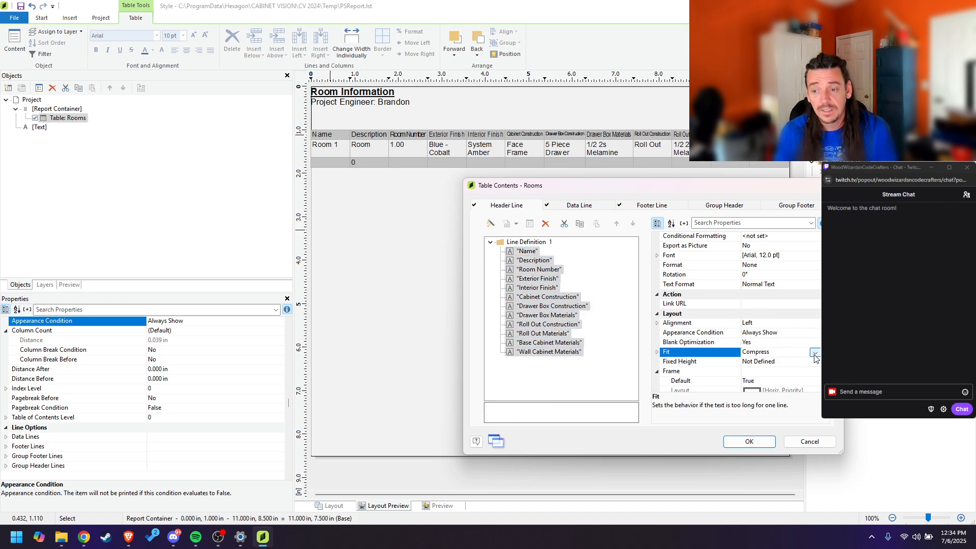
{"action": "left_click", "coordinate": [815, 354]}
{"action": "left_click", "coordinate": [787, 372]}
{"action": "left_click", "coordinate": [759, 443]}
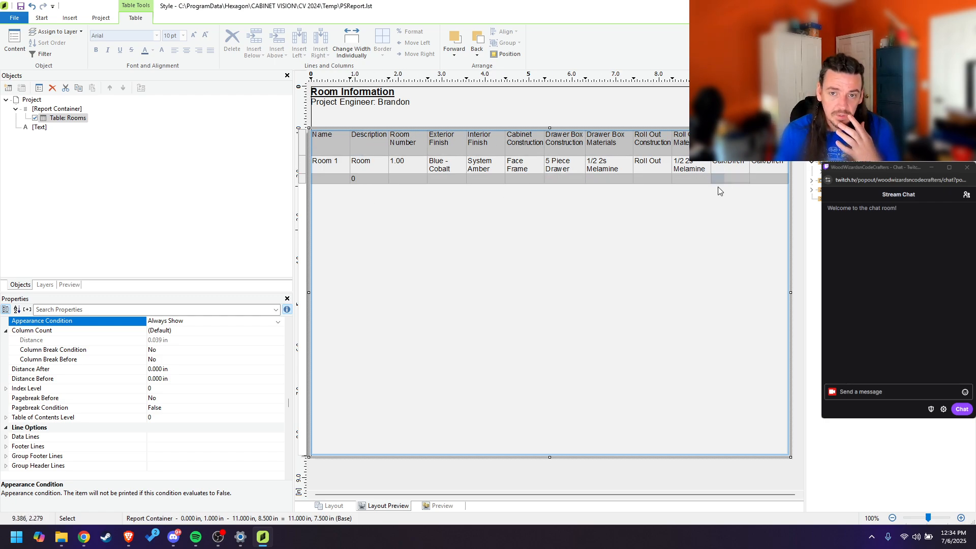
Step: Set the font size of all header texts in the Rooms table to 10 pt and accept the table contents
{"action": "double_click", "coordinate": [334, 145]}
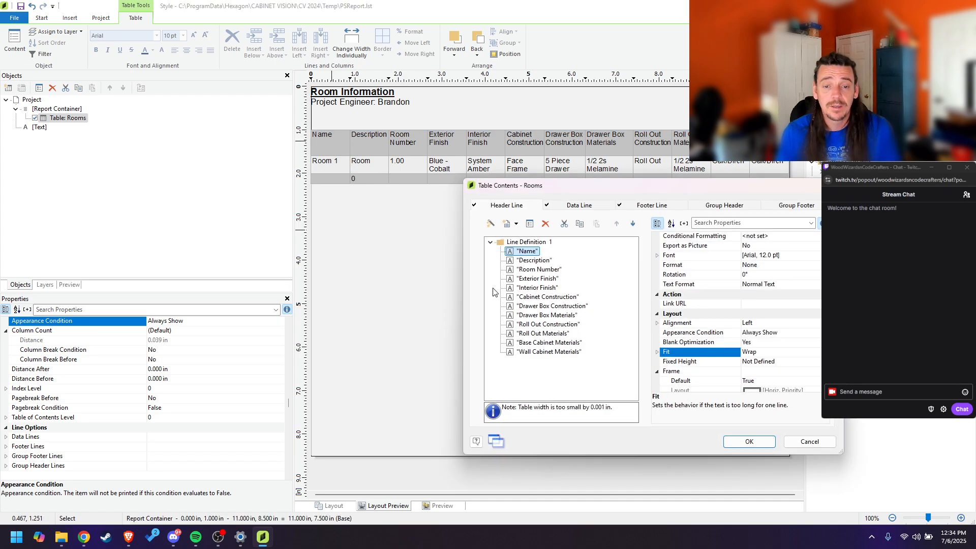
{"action": "left_click", "coordinate": [549, 352], "text": "shift"}
{"action": "left_click", "coordinate": [811, 255]}
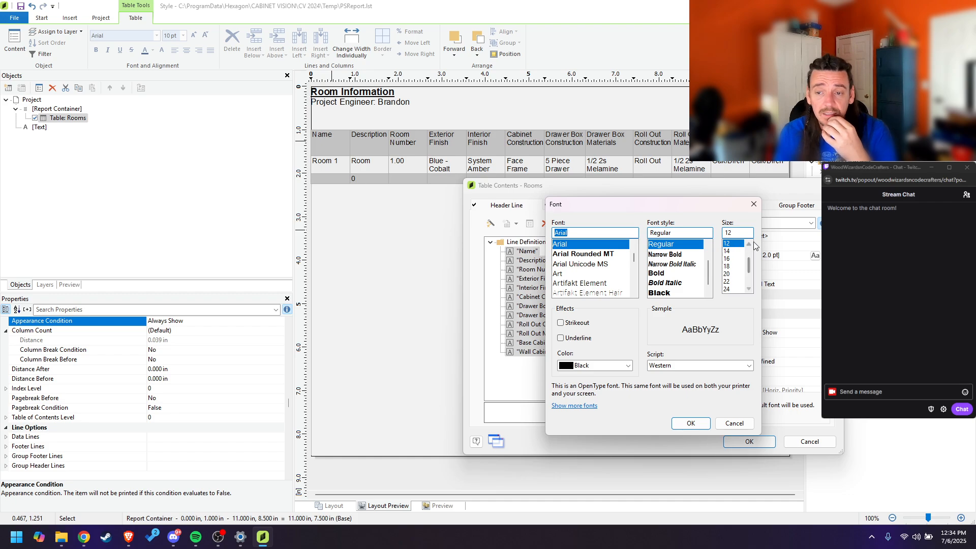
{"action": "left_click", "coordinate": [749, 245]}
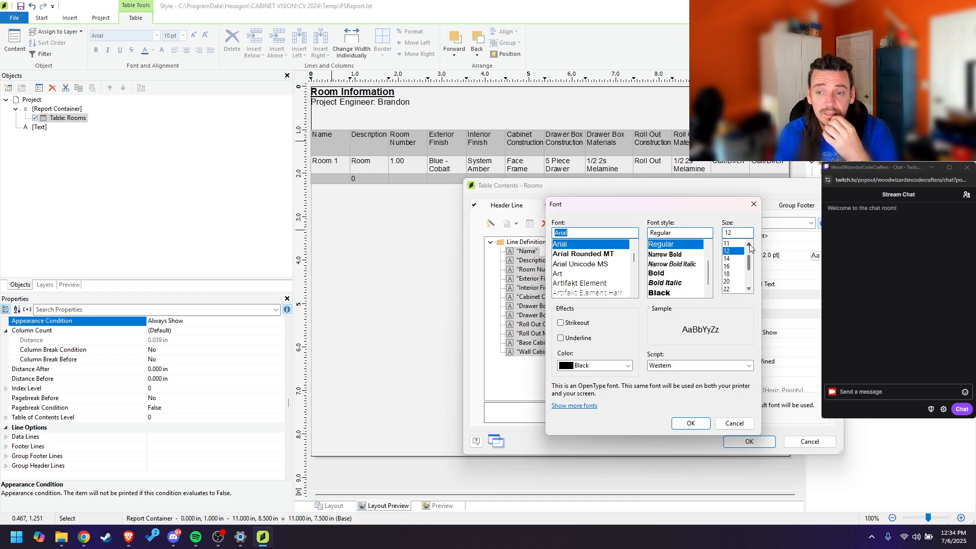
{"action": "left_click", "coordinate": [749, 244]}
{"action": "left_click", "coordinate": [731, 244]}
{"action": "left_click", "coordinate": [687, 423]}
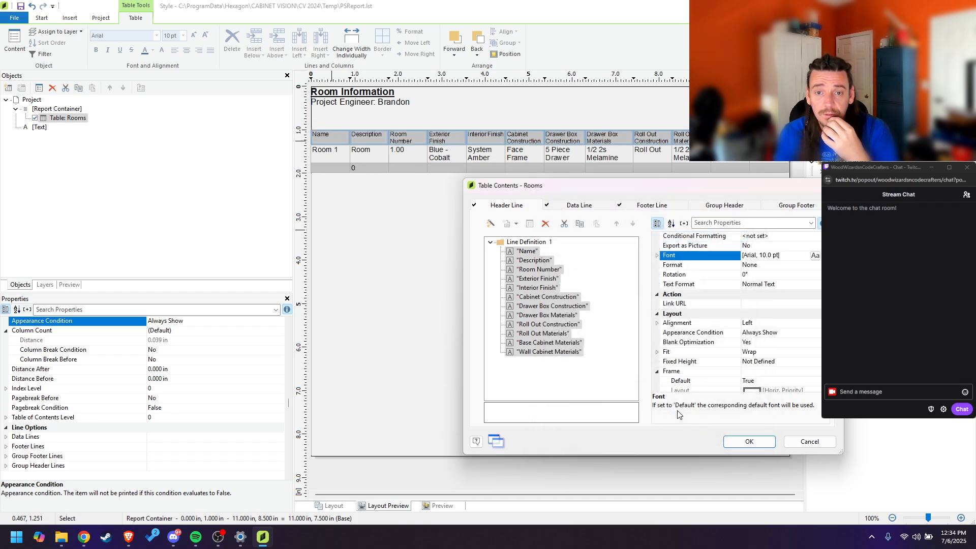
{"action": "left_click", "coordinate": [727, 441]}
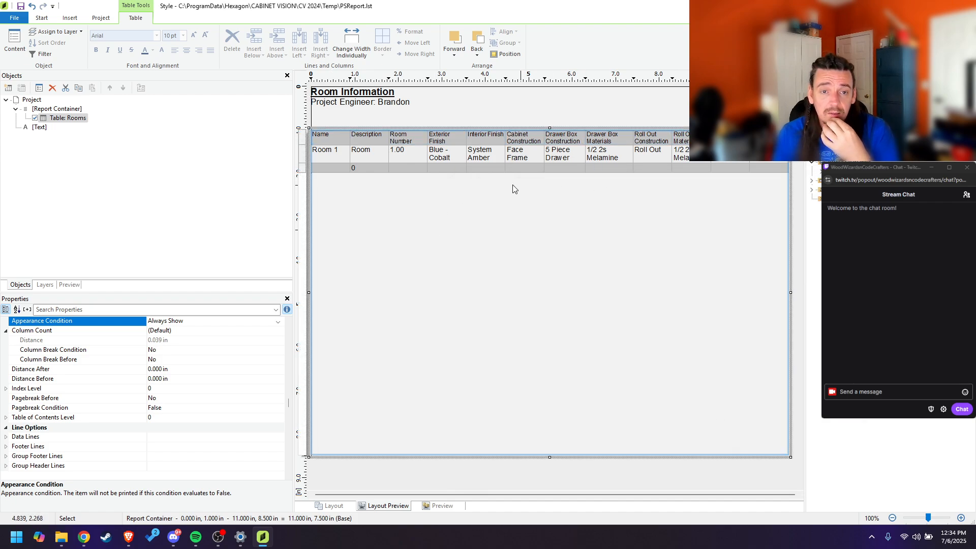
Step: Open the Rooms.RoomNumber field in the table's data line and view the available output formats without choosing one
{"action": "double_click", "coordinate": [333, 158]}
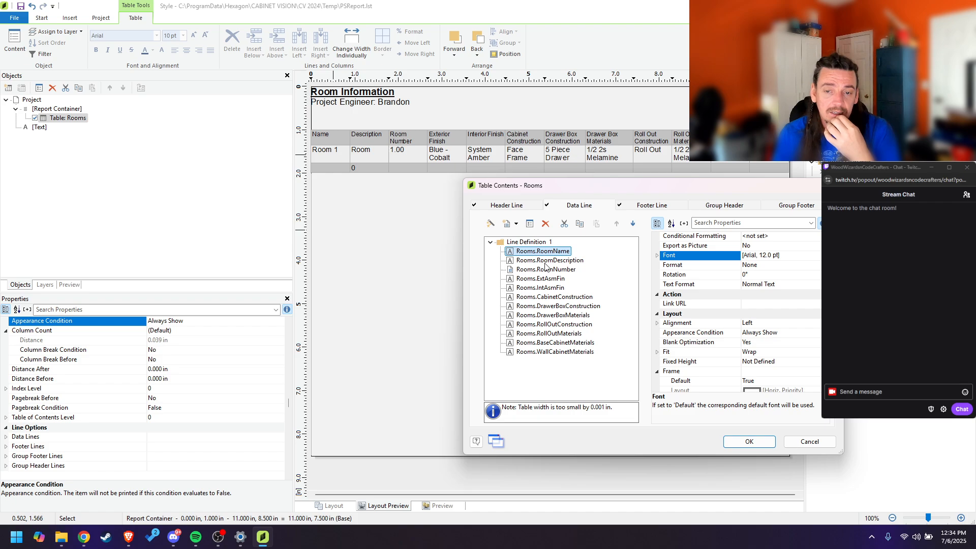
{"action": "left_click", "coordinate": [749, 441]}
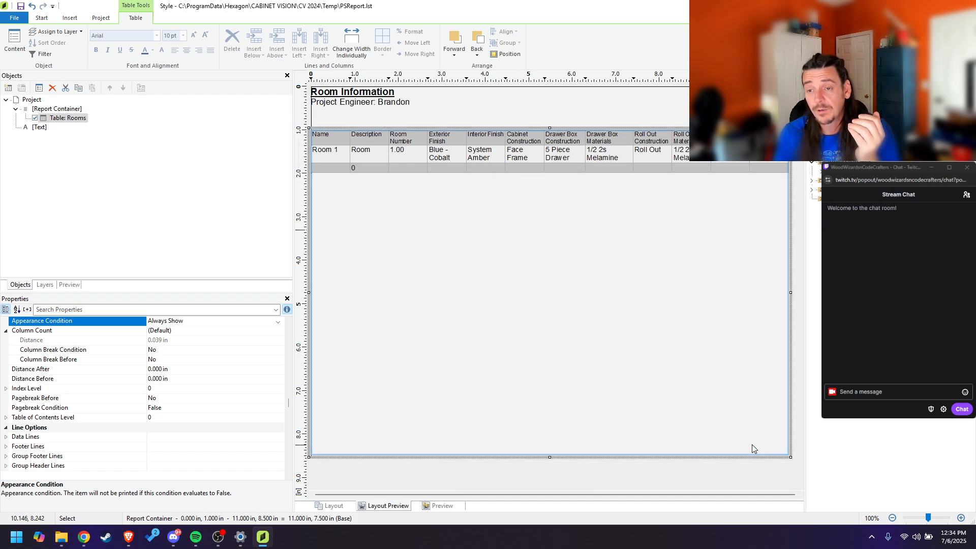
{"action": "double_click", "coordinate": [414, 157]}
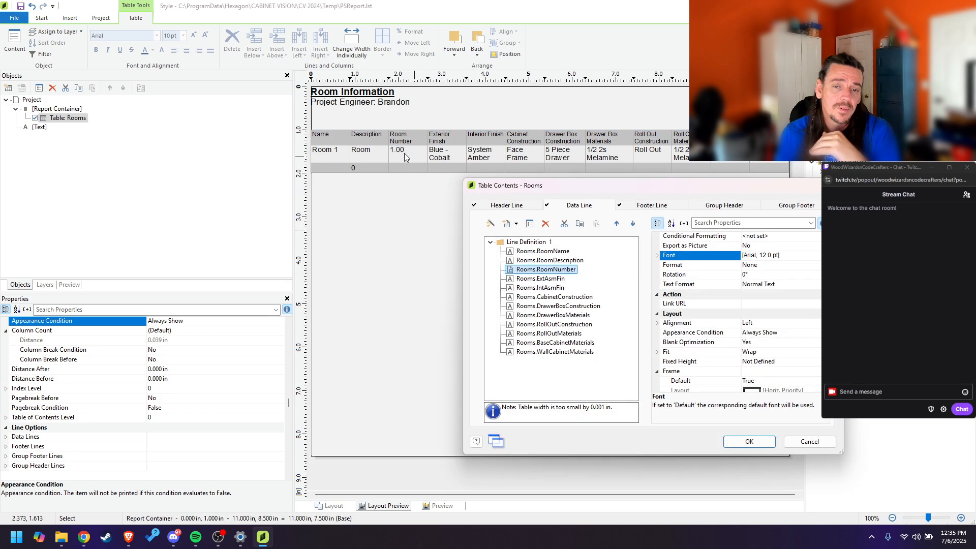
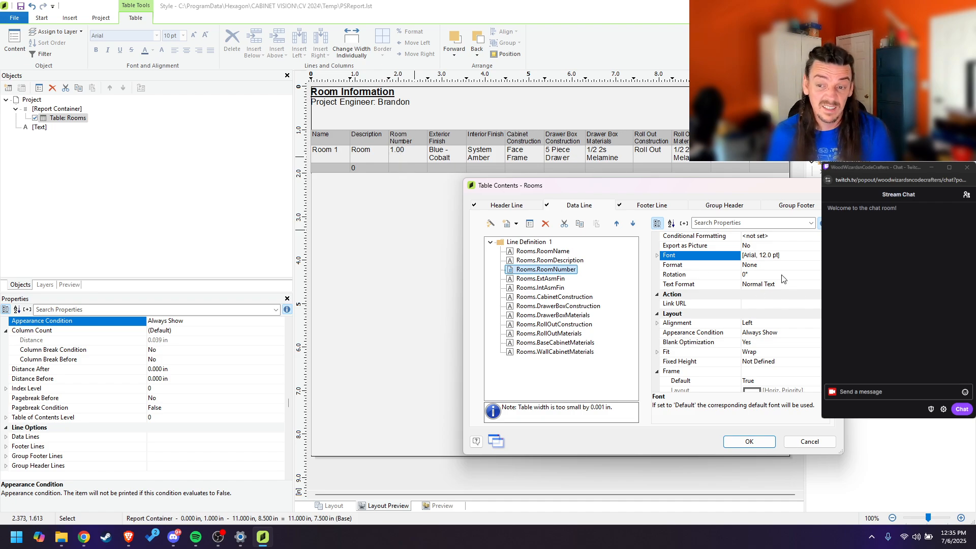
{"action": "left_click", "coordinate": [764, 269]}
{"action": "left_click", "coordinate": [815, 266]}
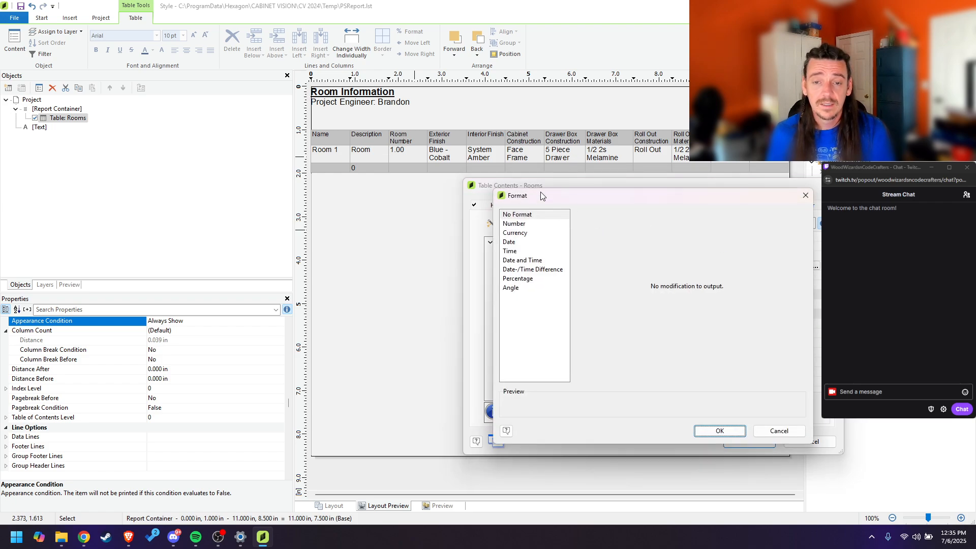
{"action": "left_click_drag", "start_coordinate": [541, 194], "coordinate": [357, 334]}
{"action": "left_click", "coordinate": [617, 335]}
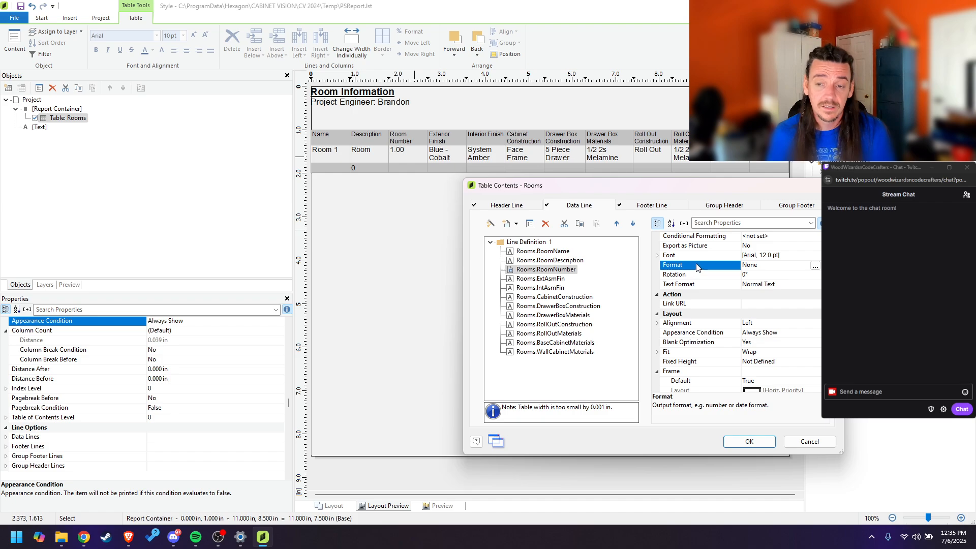
Step: Look through the Rooms.RoomNumber field's properties to locate the Format setting in the Appearance group
{"action": "scroll", "coordinate": [702, 276], "scroll_direction": "up", "scroll_amount": 2}
{"action": "key", "text": "Down"}
{"action": "key", "text": "Down"}
{"action": "key", "text": "Down"}
{"action": "key", "text": "Down"}
{"action": "key", "text": "Down"}
{"action": "key", "text": "Down"}
{"action": "key", "text": "Down"}
{"action": "key", "text": "Down"}
{"action": "key", "text": "Down"}
{"action": "key", "text": "Down"}
{"action": "key", "text": "Down"}
{"action": "key", "text": "Down"}
{"action": "key", "text": "Down"}
{"action": "key", "text": "Down"}
{"action": "key", "text": "Down"}
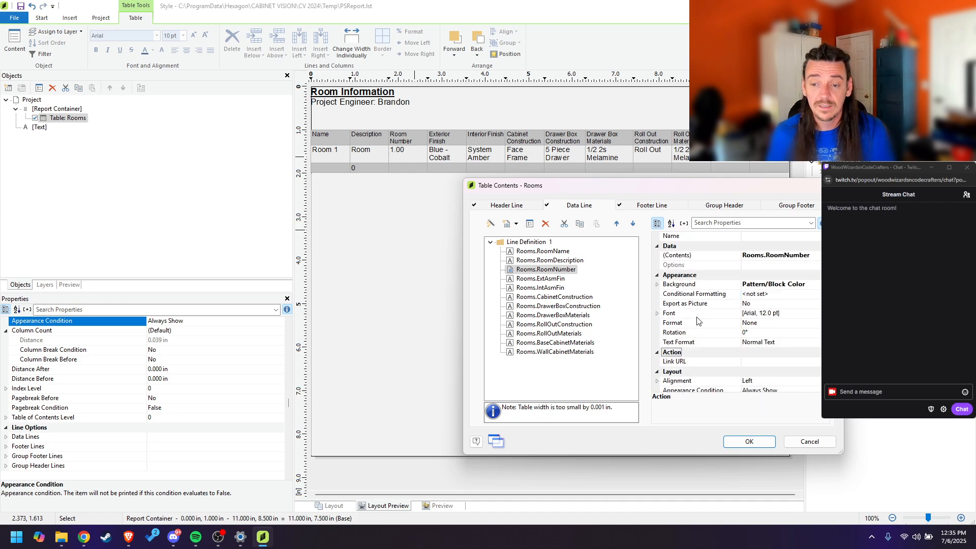
{"action": "left_click", "coordinate": [665, 323]}
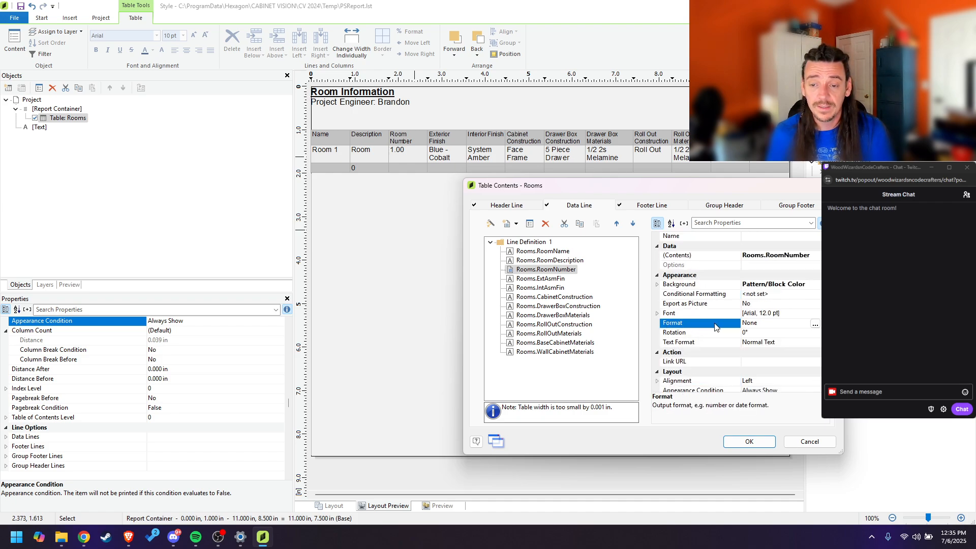
{"action": "left_click", "coordinate": [657, 284]}
{"action": "left_click", "coordinate": [657, 284]}
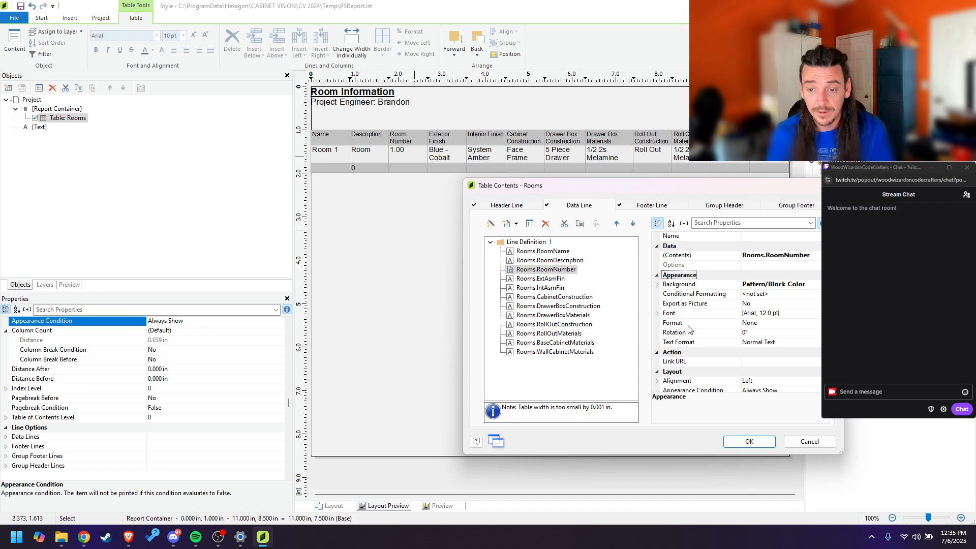
Step: Format the Rooms.RoomNumber field as Number with optimized decimal places and accept the table contents
{"action": "left_click", "coordinate": [815, 324]}
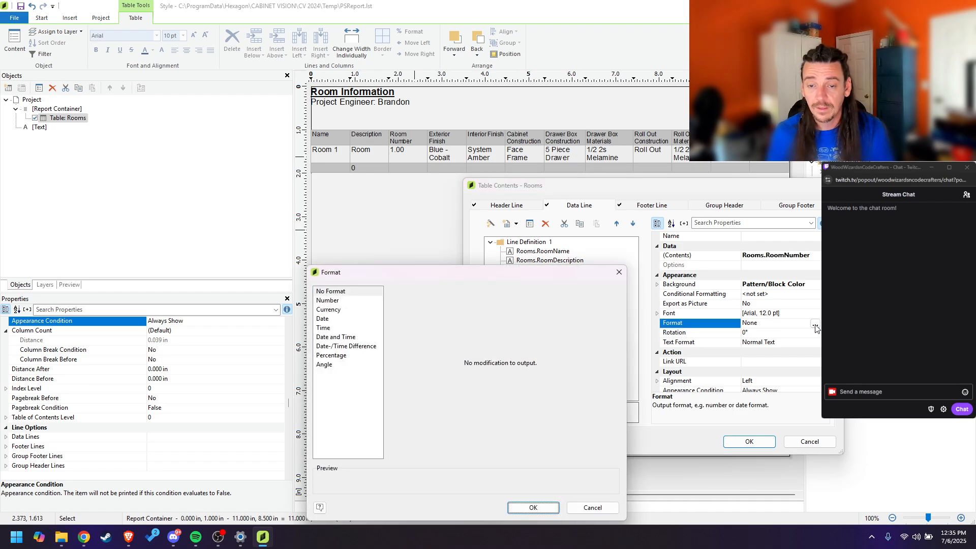
{"action": "left_click", "coordinate": [328, 301]}
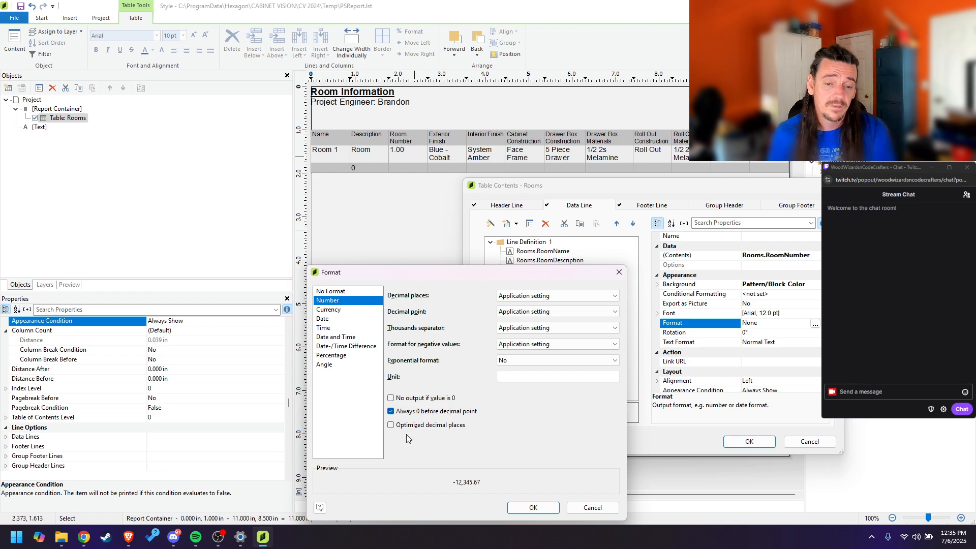
{"action": "left_click", "coordinate": [390, 425]}
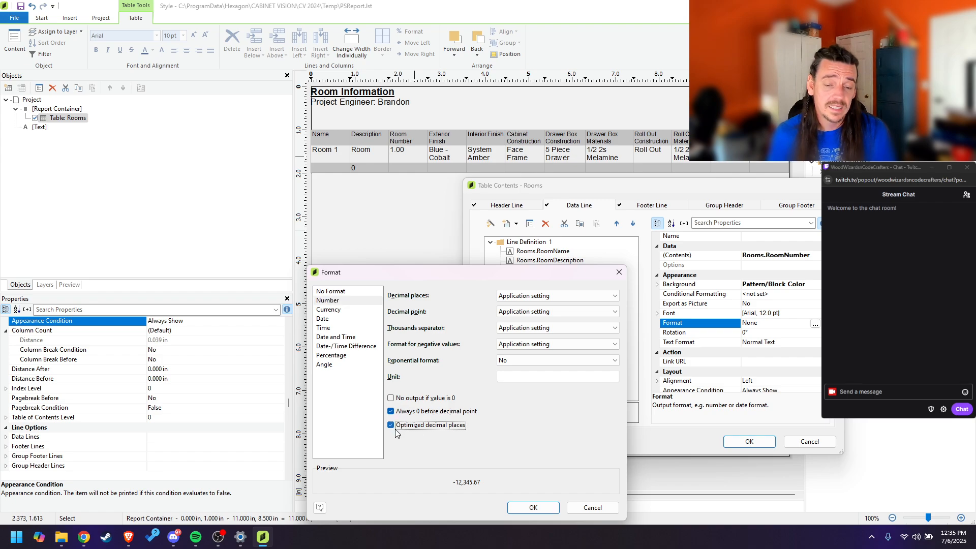
{"action": "left_click", "coordinate": [541, 508]}
{"action": "left_click", "coordinate": [749, 441]}
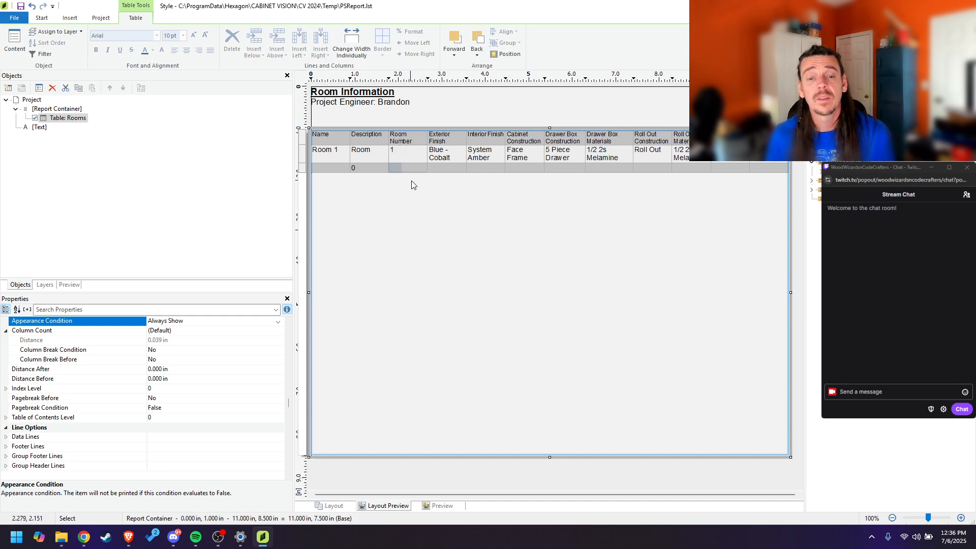
Step: Set the font size of all fields in the Rooms table's data line to 10 pt and accept the table contents
{"action": "double_click", "coordinate": [454, 155]}
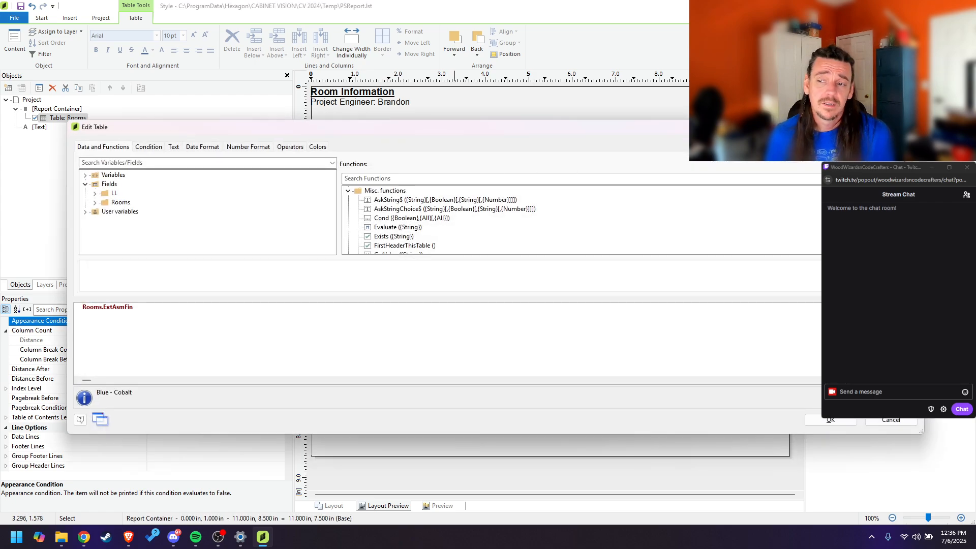
{"action": "left_click", "coordinate": [926, 122]}
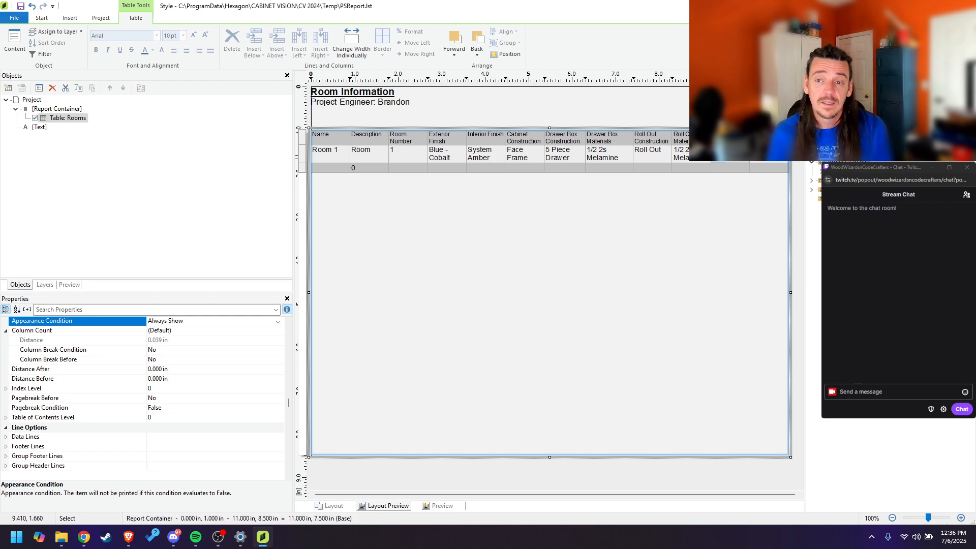
{"action": "double_click", "coordinate": [339, 157]}
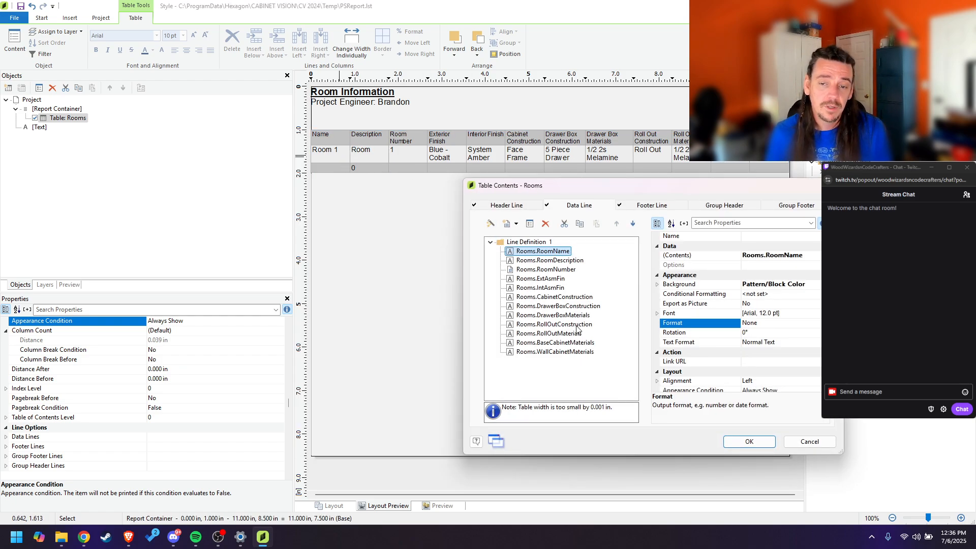
{"action": "left_click", "coordinate": [566, 352], "text": "shift"}
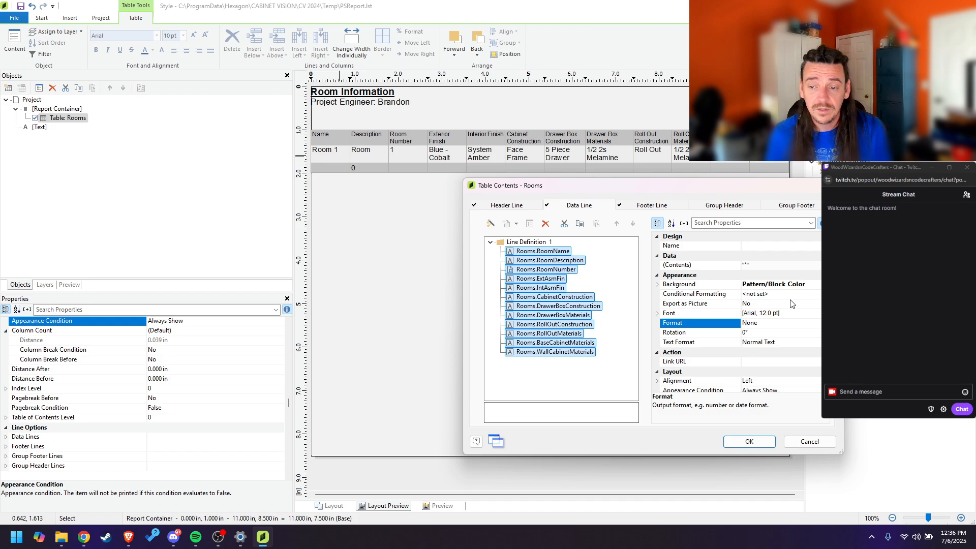
{"action": "left_click", "coordinate": [787, 314]}
{"action": "left_click", "coordinate": [813, 313]}
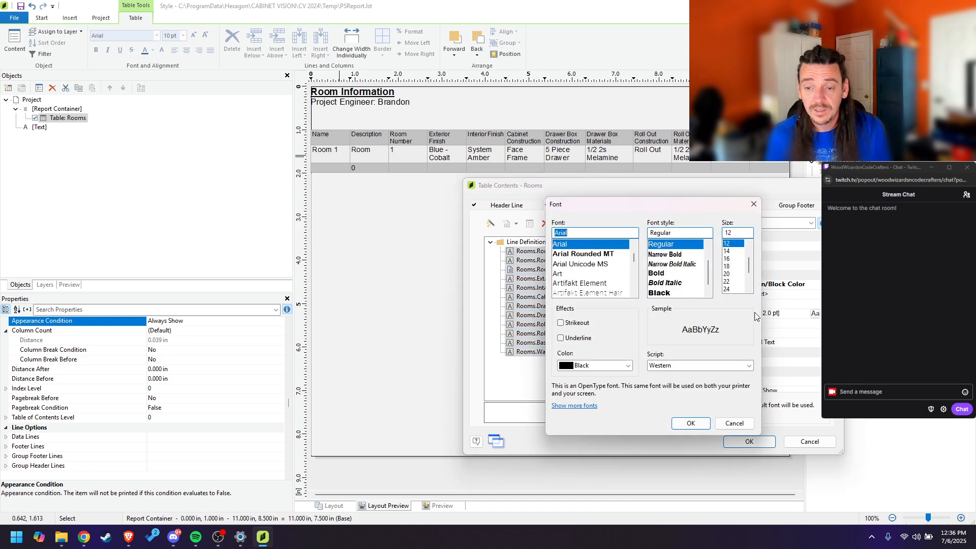
{"action": "left_click", "coordinate": [750, 244]}
{"action": "left_click", "coordinate": [749, 244]}
{"action": "left_click", "coordinate": [728, 243]}
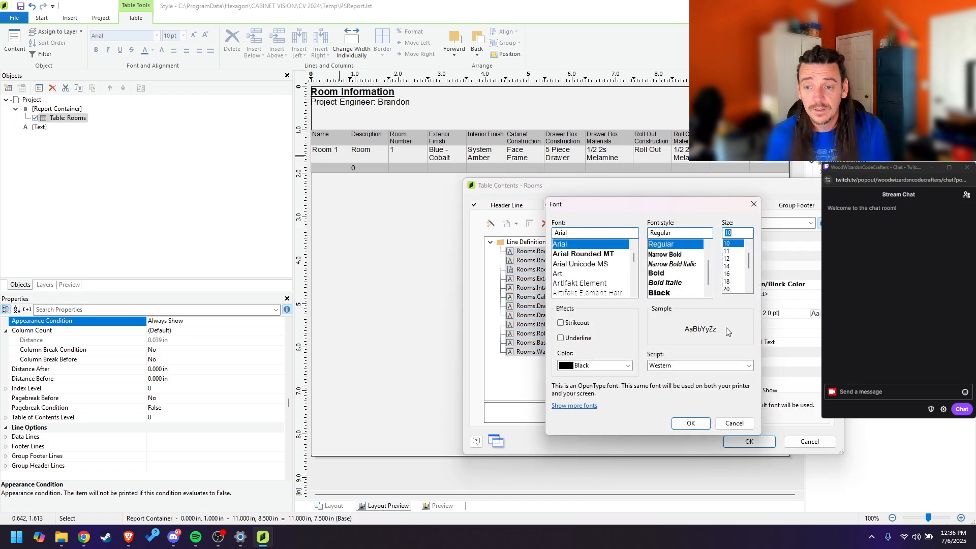
{"action": "left_click", "coordinate": [698, 426]}
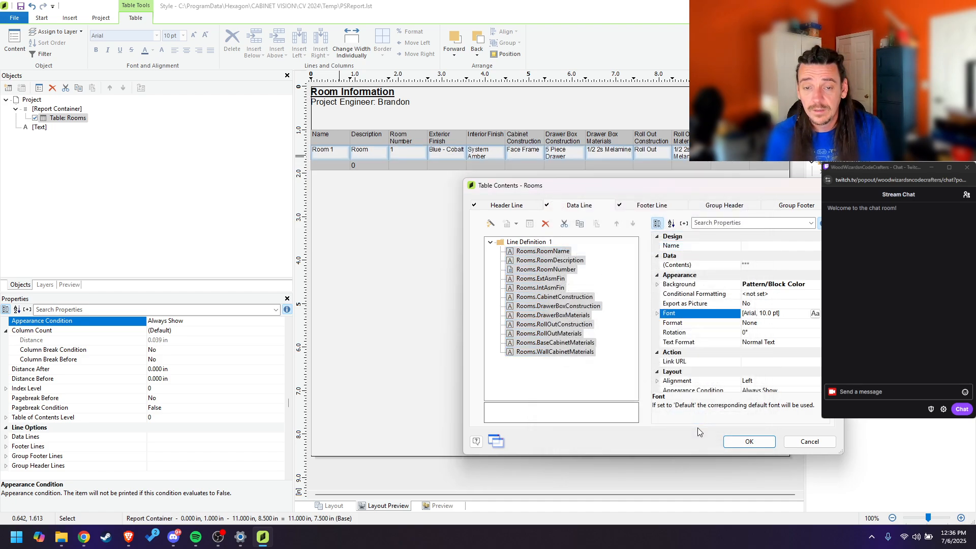
{"action": "left_click", "coordinate": [757, 441]}
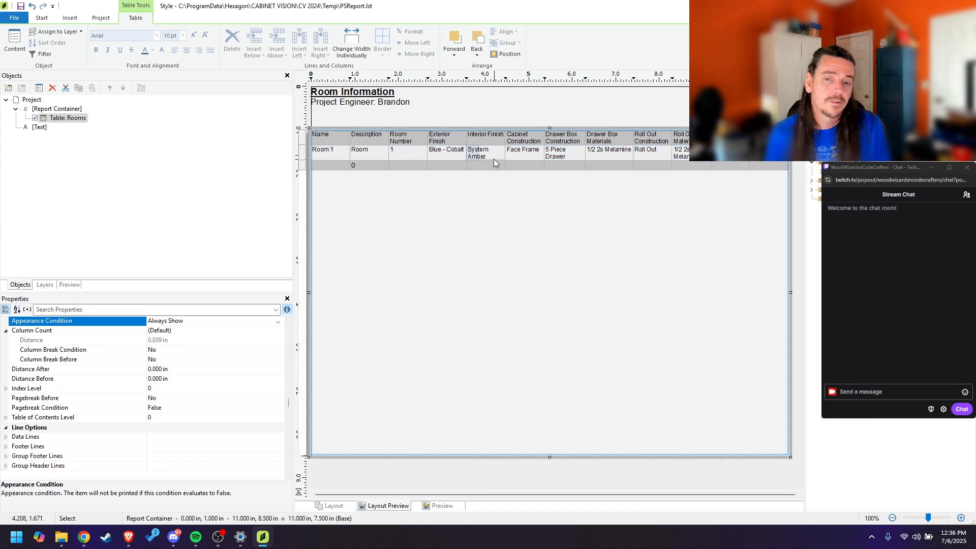
Step: Narrow the Room Number column and widen the Interior Finish and Drawer Box Construction columns so their data fits on one line
{"action": "mouse_move", "coordinate": [427, 137]}
{"action": "left_mouse_down"}
{"action": "mouse_move", "coordinate": [407, 141]}
{"action": "mouse_move", "coordinate": [415, 147]}
{"action": "left_mouse_up"}
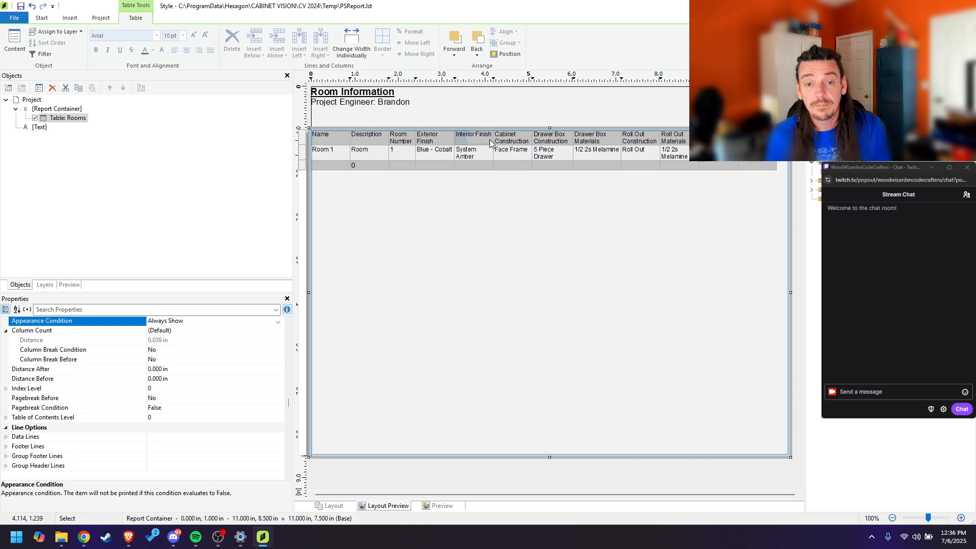
{"action": "left_click_drag", "start_coordinate": [493, 136], "coordinate": [503, 135]}
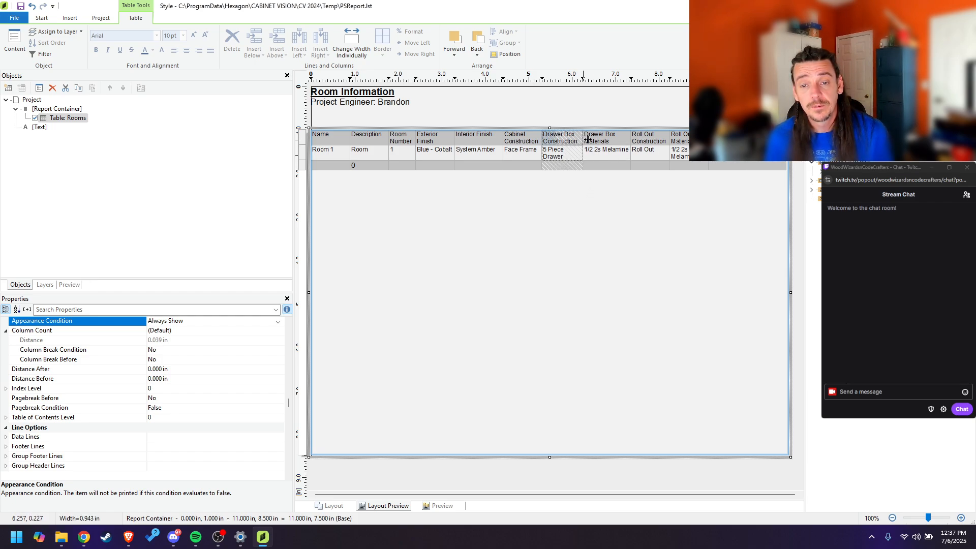
{"action": "left_click_drag", "start_coordinate": [586, 139], "coordinate": [589, 139]}
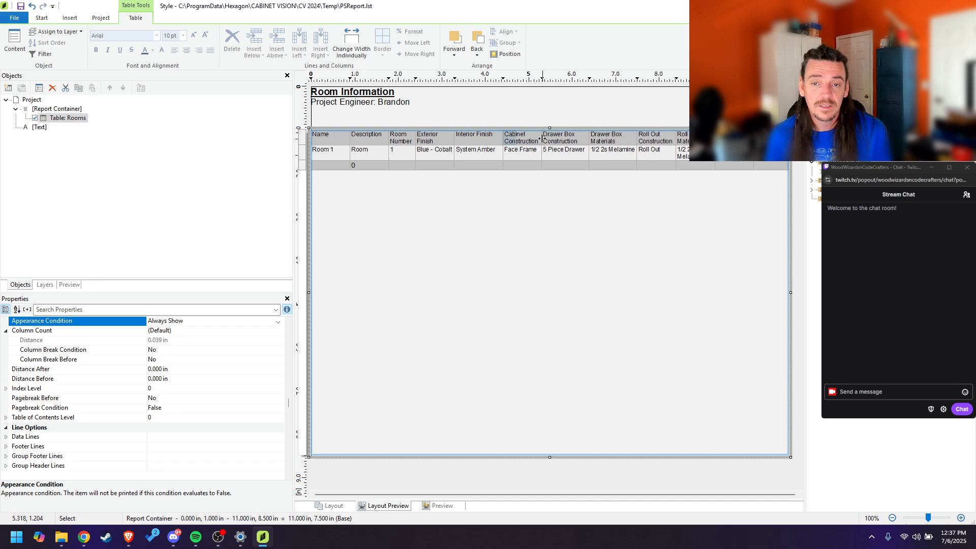
Step: Resize the Interior Finish column with individual width changes enabled, and narrow it again with that option off so the following columns shift
{"action": "left_click", "coordinate": [355, 45]}
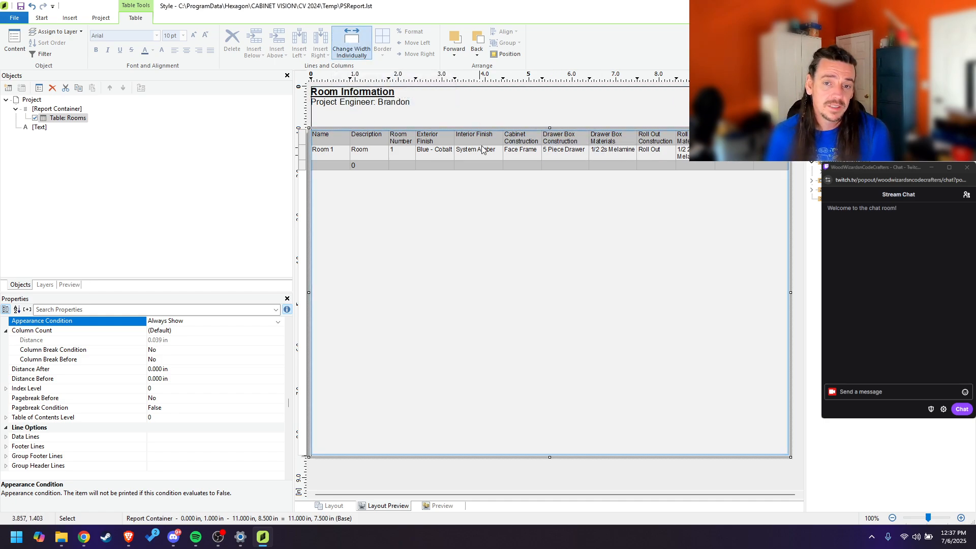
{"action": "left_click_drag", "start_coordinate": [503, 138], "coordinate": [494, 158]}
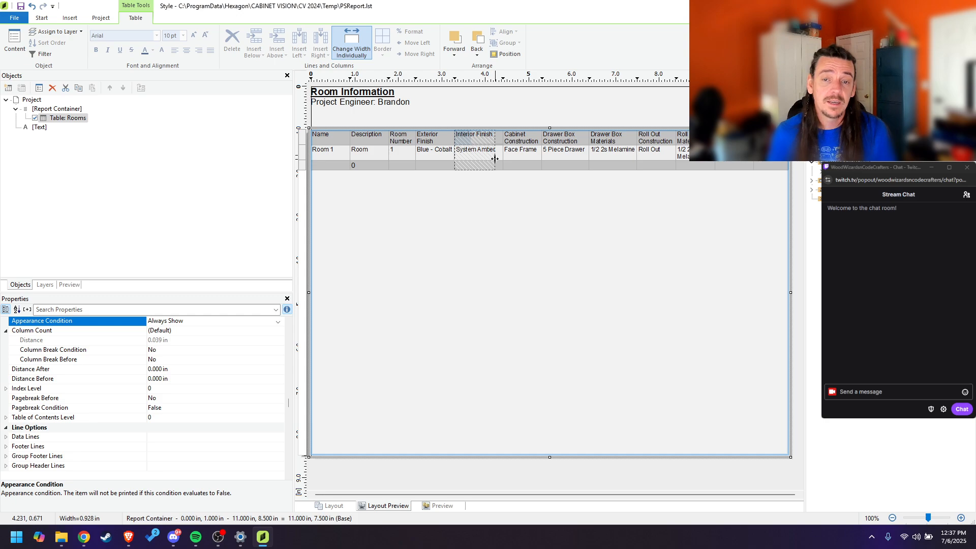
{"action": "left_click_drag", "start_coordinate": [494, 158], "coordinate": [496, 159]}
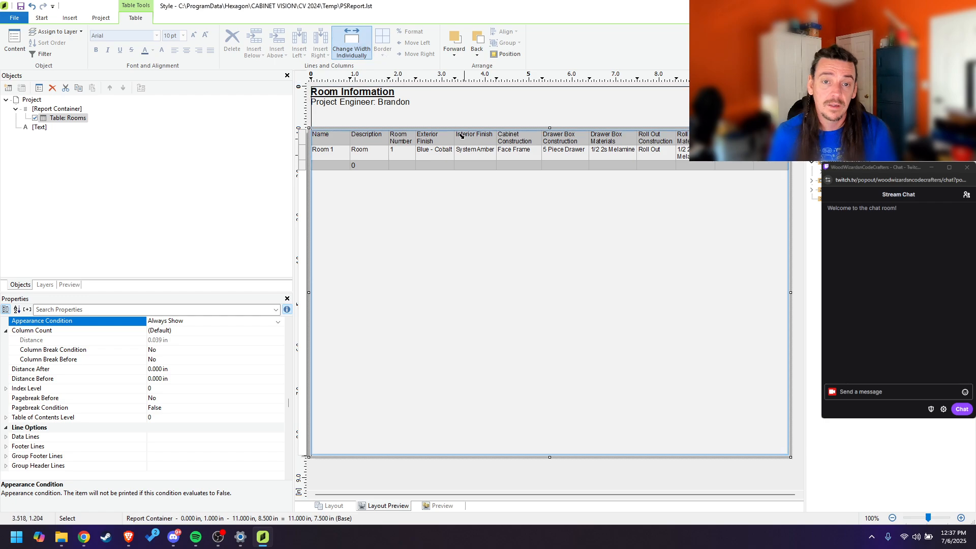
{"action": "mouse_move", "coordinate": [496, 138]}
{"action": "left_mouse_down"}
{"action": "mouse_move", "coordinate": [499, 153]}
{"action": "mouse_move", "coordinate": [507, 147]}
{"action": "left_mouse_up"}
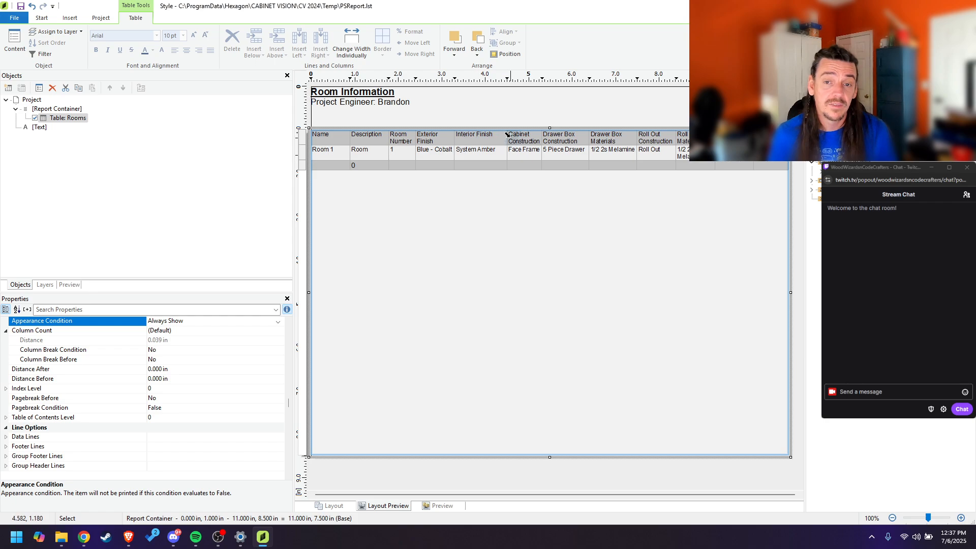
{"action": "left_click_drag", "start_coordinate": [507, 138], "coordinate": [496, 170]}
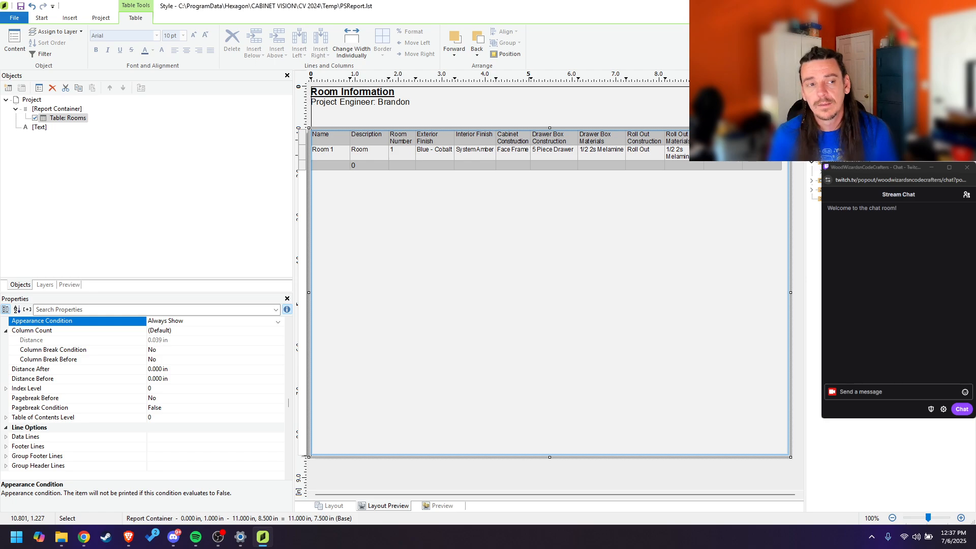
Step: Widen the Rooms table's Interior Finish column, and narrow it to fit its data with individual width changes enabled
{"action": "left_click", "coordinate": [56, 108]}
{"action": "left_click", "coordinate": [69, 120]}
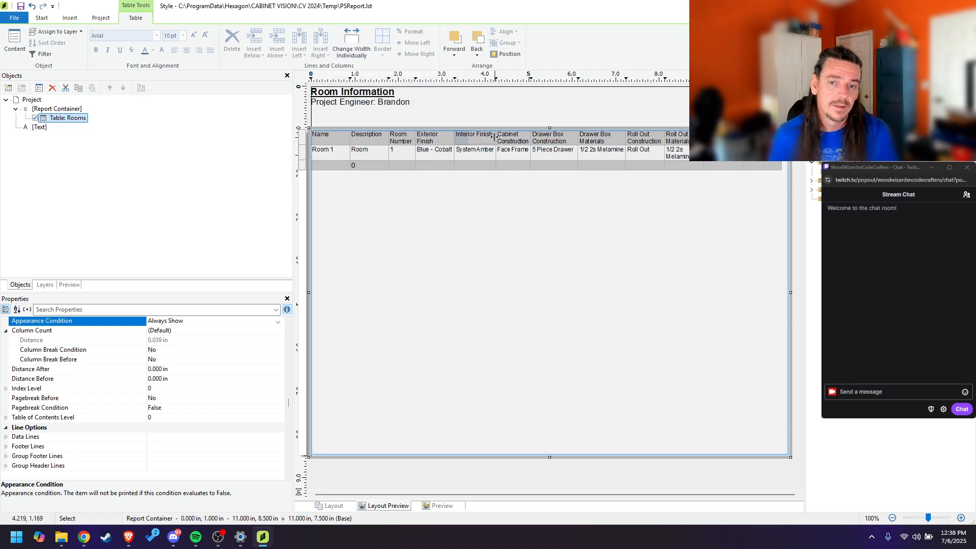
{"action": "left_click_drag", "start_coordinate": [494, 137], "coordinate": [502, 142]}
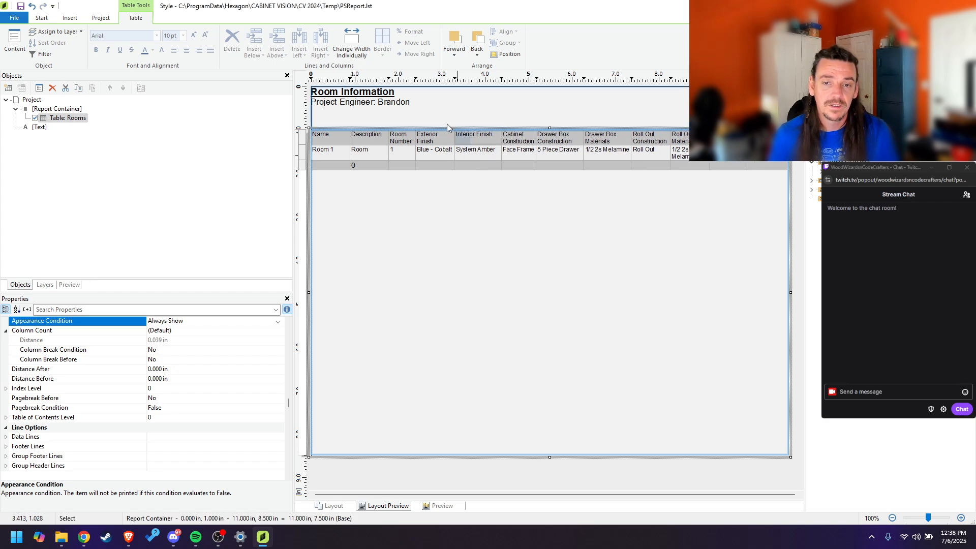
{"action": "left_click", "coordinate": [351, 47]}
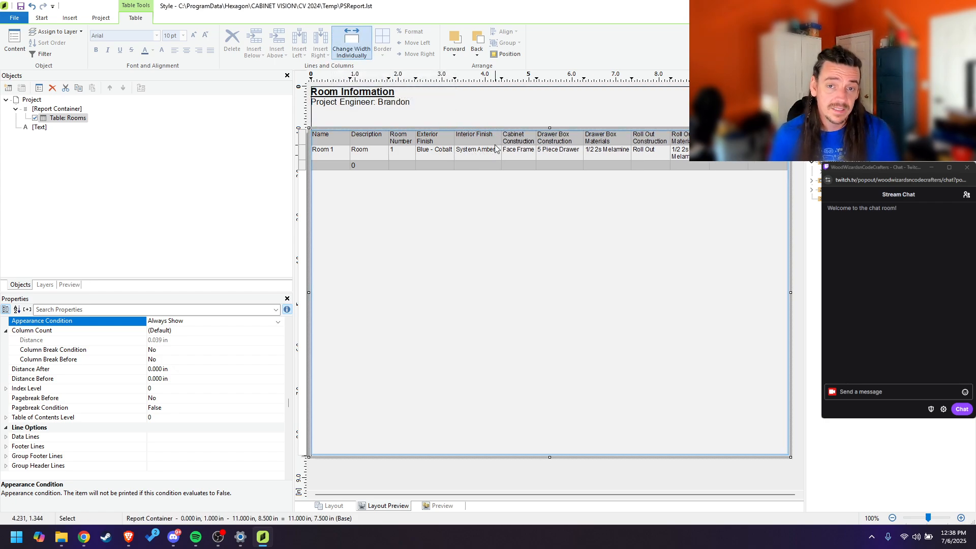
{"action": "left_click_drag", "start_coordinate": [503, 137], "coordinate": [494, 173]}
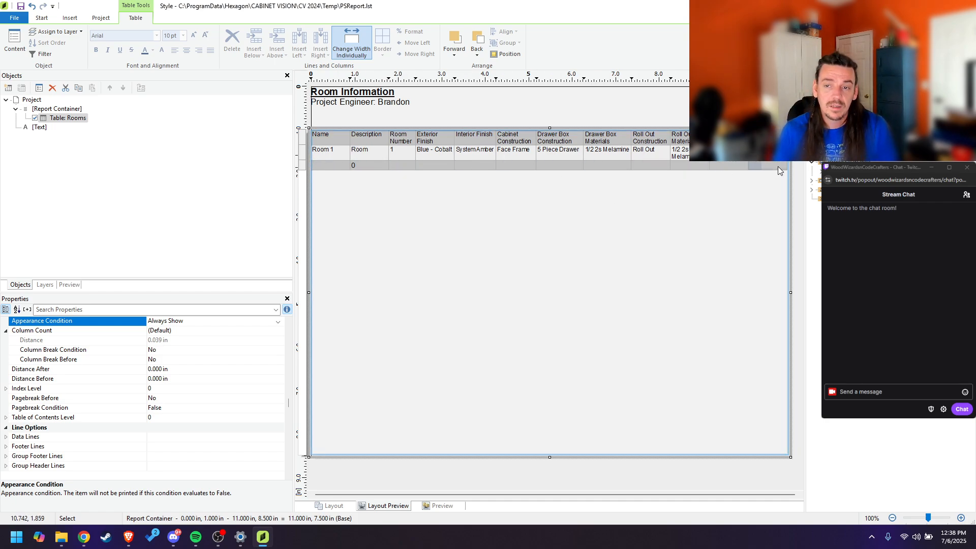
Step: Move the Sum(Rooms.RoomNumber,false) field one place down in the footer line and delete all empty fields below it
{"action": "double_click", "coordinate": [340, 167]}
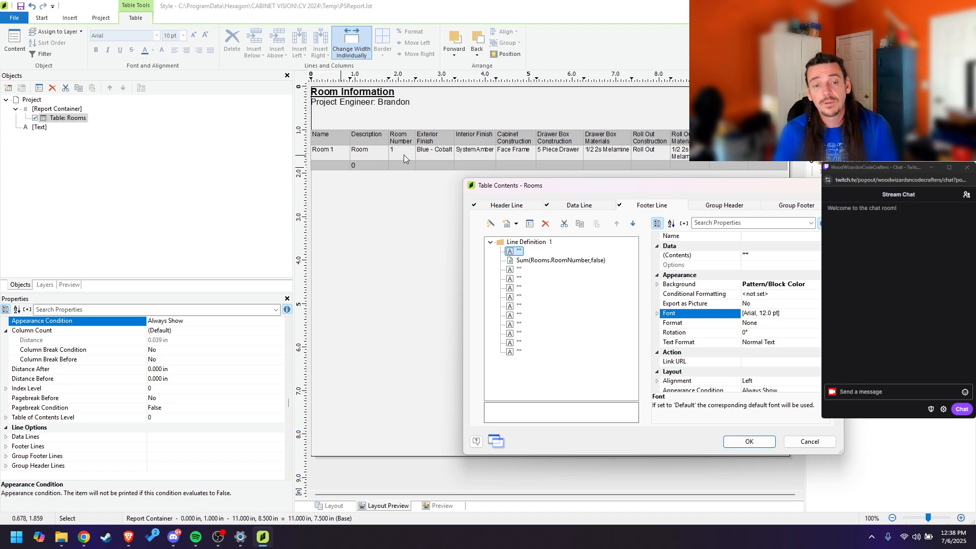
{"action": "left_click", "coordinate": [544, 261]}
{"action": "double_click", "coordinate": [543, 262]}
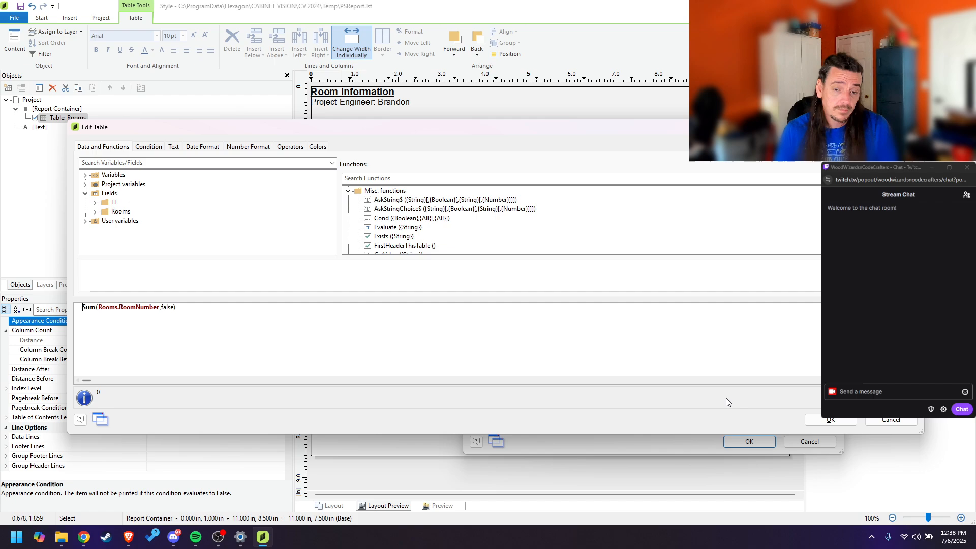
{"action": "left_click", "coordinate": [830, 419]}
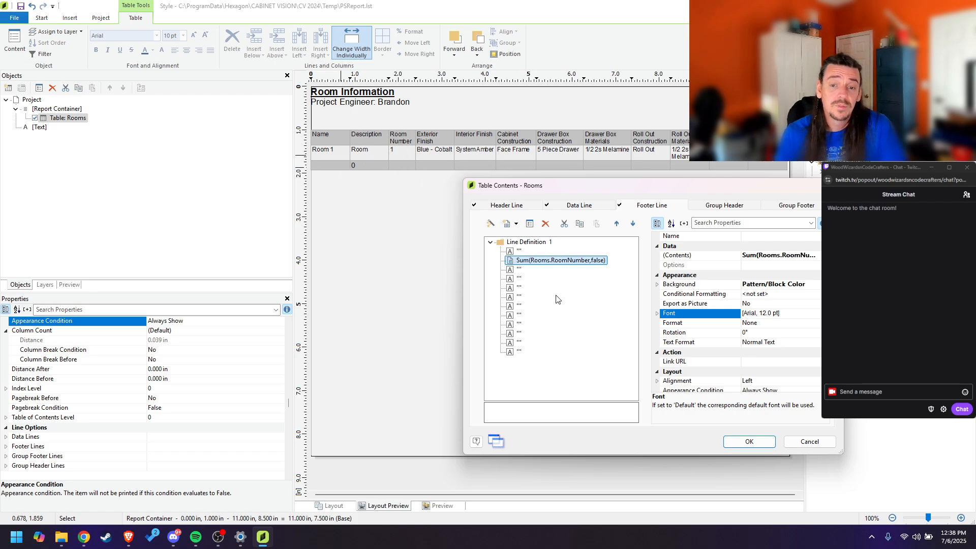
{"action": "left_click", "coordinate": [632, 224]}
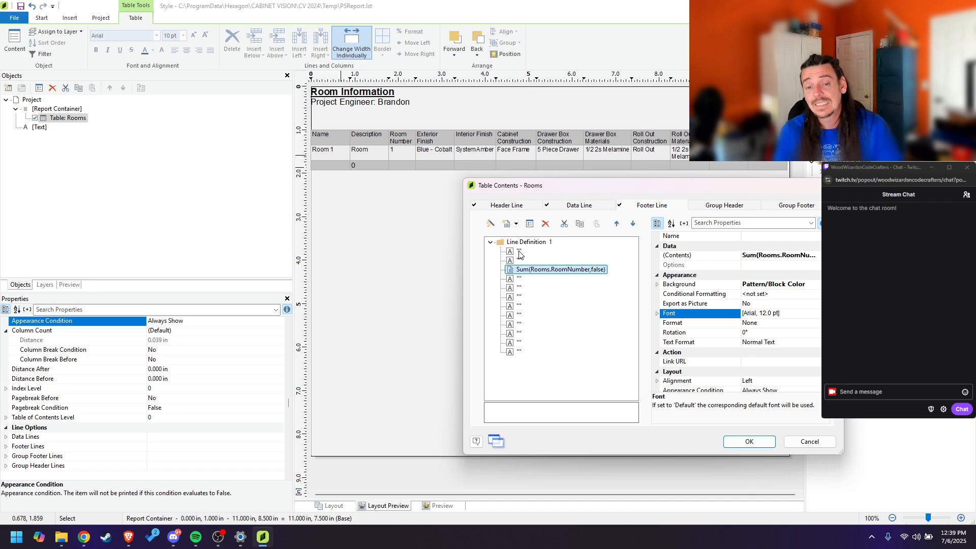
{"action": "left_click", "coordinate": [518, 278]}
{"action": "left_click", "coordinate": [519, 354], "text": "shift"}
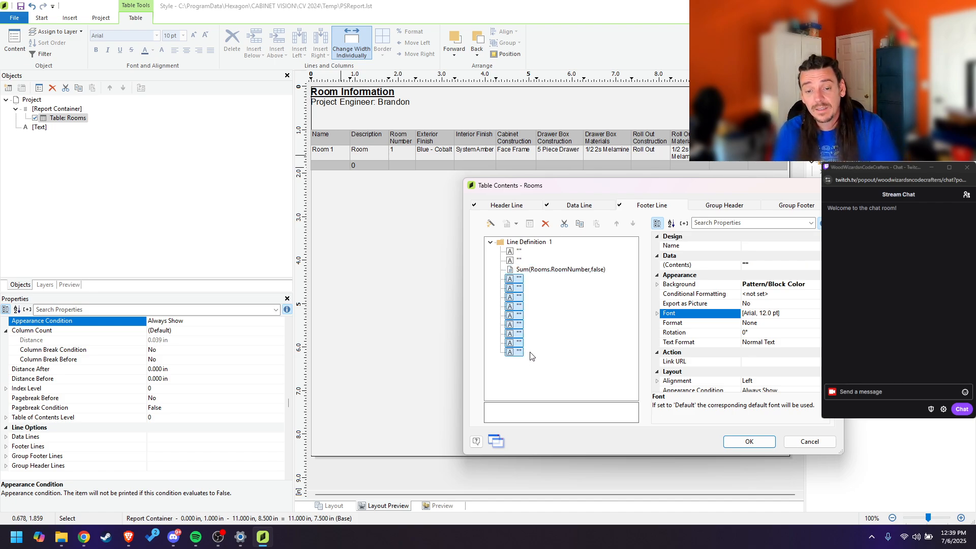
{"action": "left_click", "coordinate": [545, 224]}
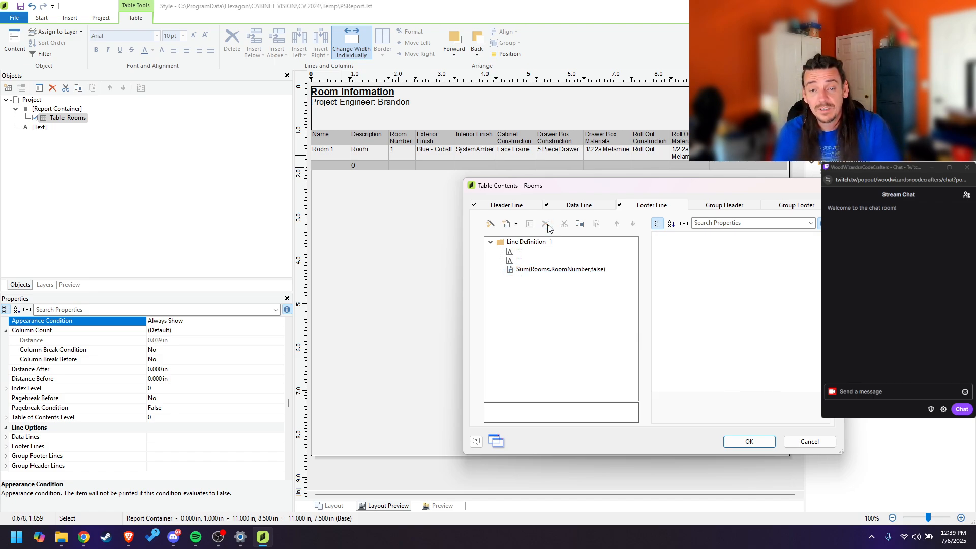
Step: Set the empty footer field directly before the room number sum to "Total number of rooms:" and accept the table contents
{"action": "double_click", "coordinate": [519, 261]}
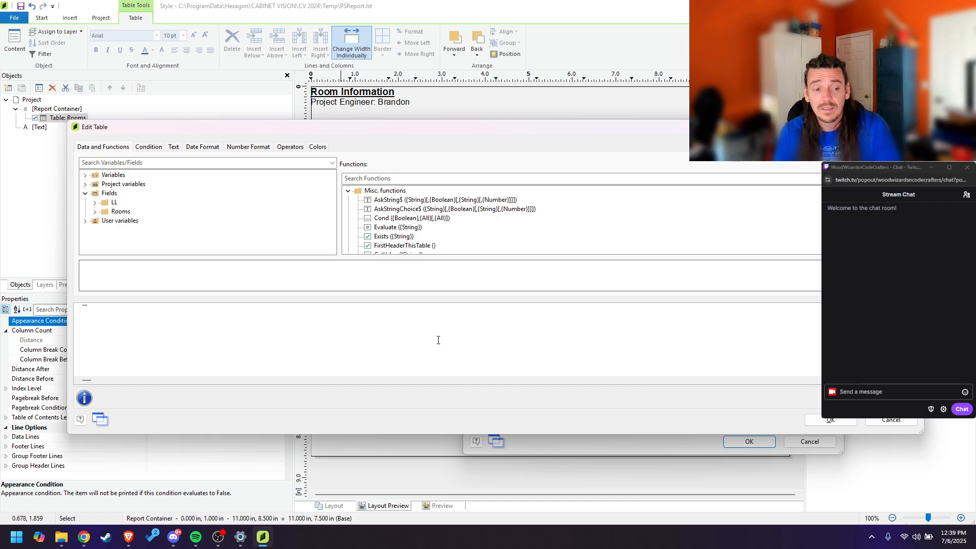
{"action": "type", "text": "\"tOTAL"}
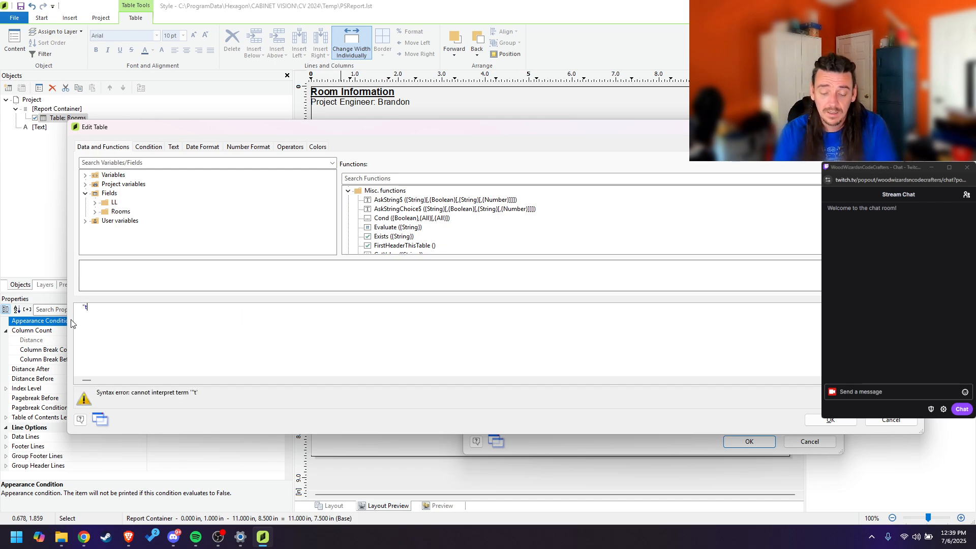
{"action": "key", "text": "BackSpace"}
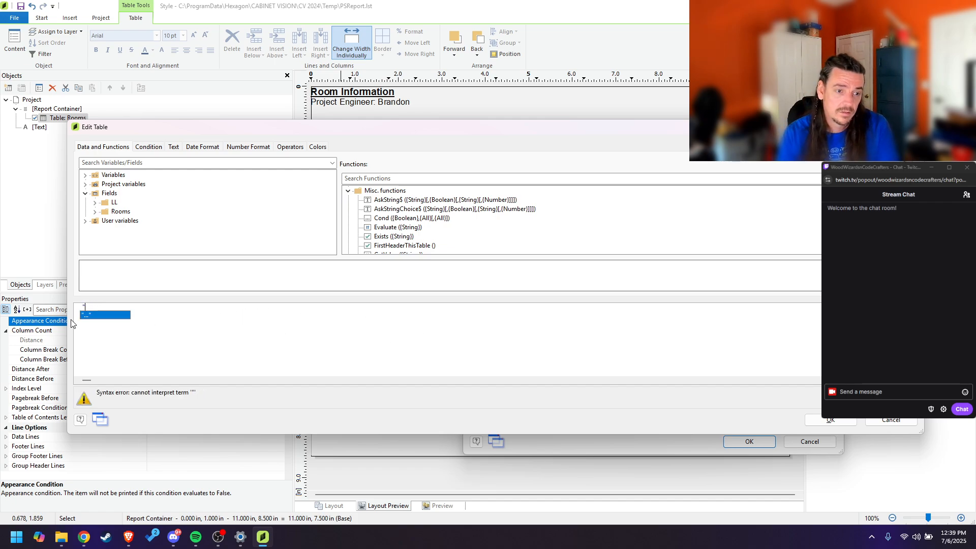
{"action": "type", "text": "Total number of rooms"}
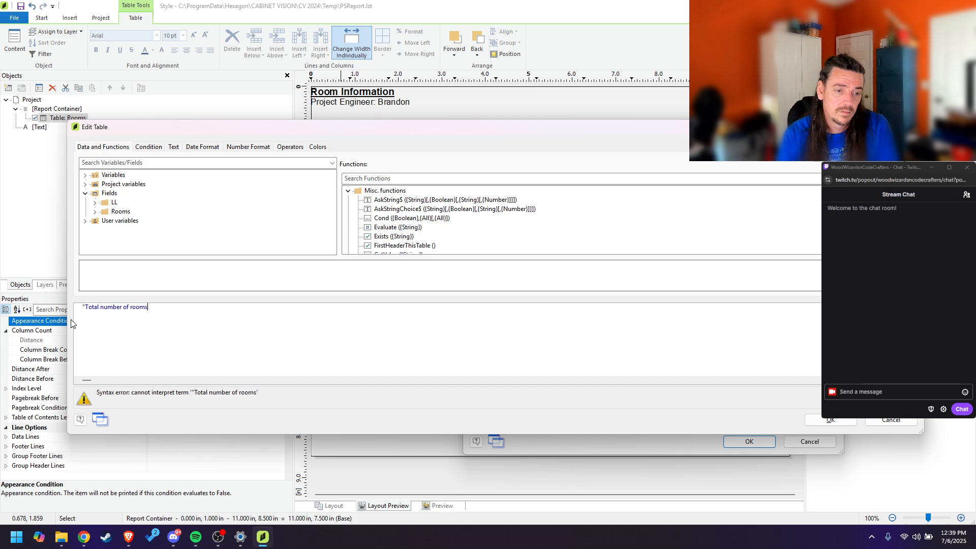
{"action": "type", "text": ":\""}
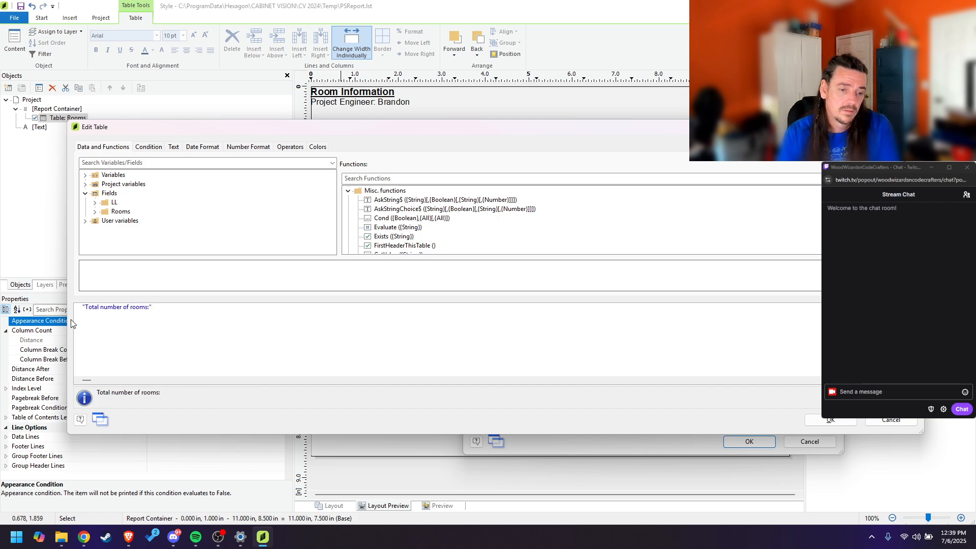
{"action": "left_click", "coordinate": [824, 422]}
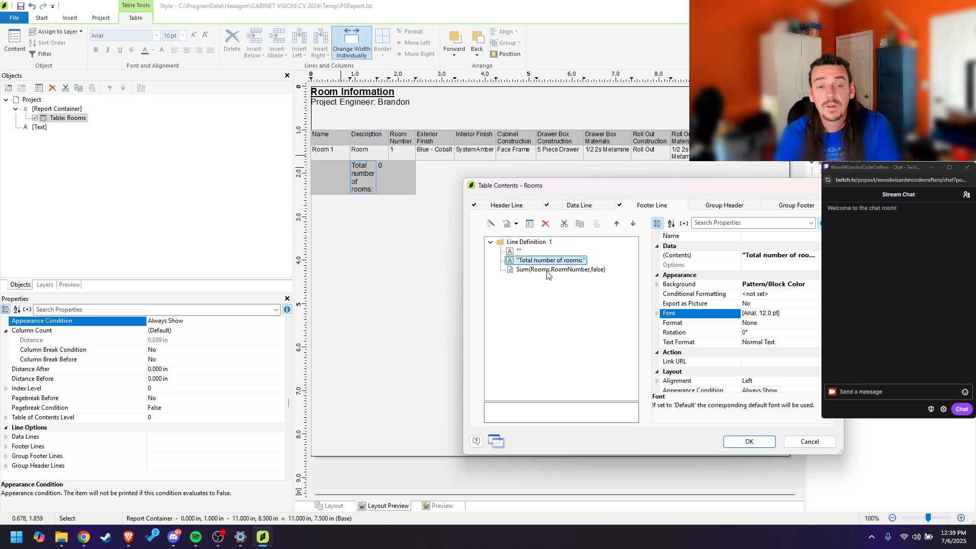
{"action": "left_click", "coordinate": [749, 442]}
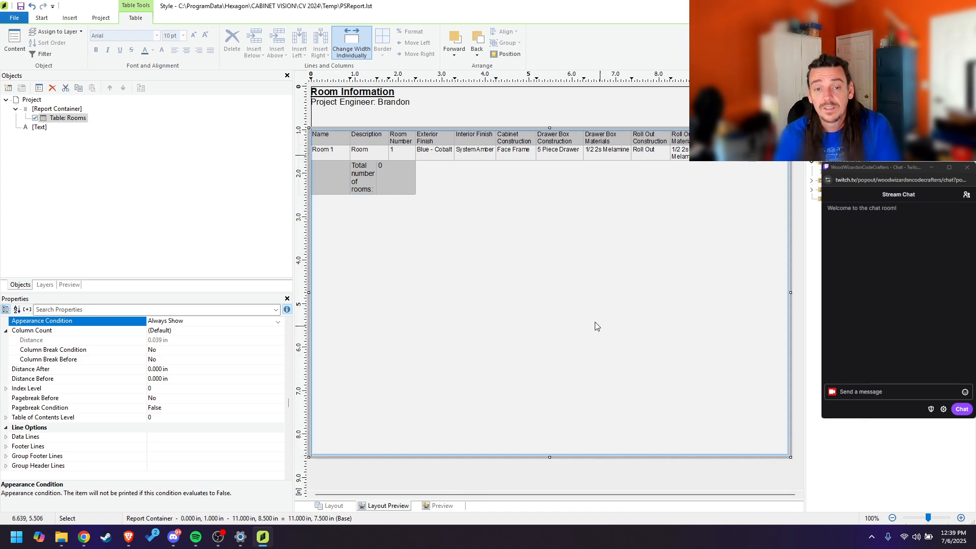
Step: Stretch the footer's room number sum field to the table's outer edge and widen the "Total number of rooms:" field onto one line
{"action": "left_click", "coordinate": [414, 177]}
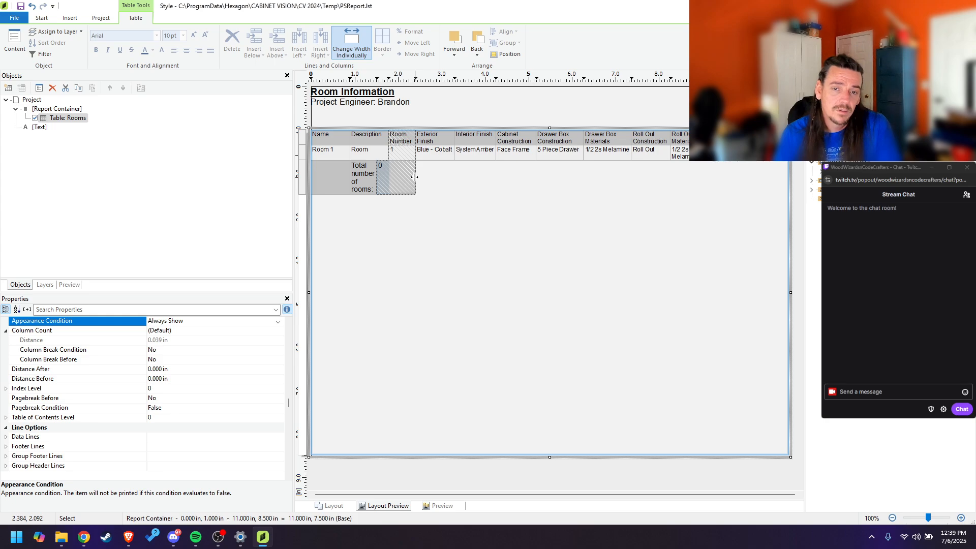
{"action": "mouse_move", "coordinate": [414, 177]}
{"action": "left_mouse_down"}
{"action": "mouse_move", "coordinate": [422, 182]}
{"action": "mouse_move", "coordinate": [414, 183]}
{"action": "left_mouse_up"}
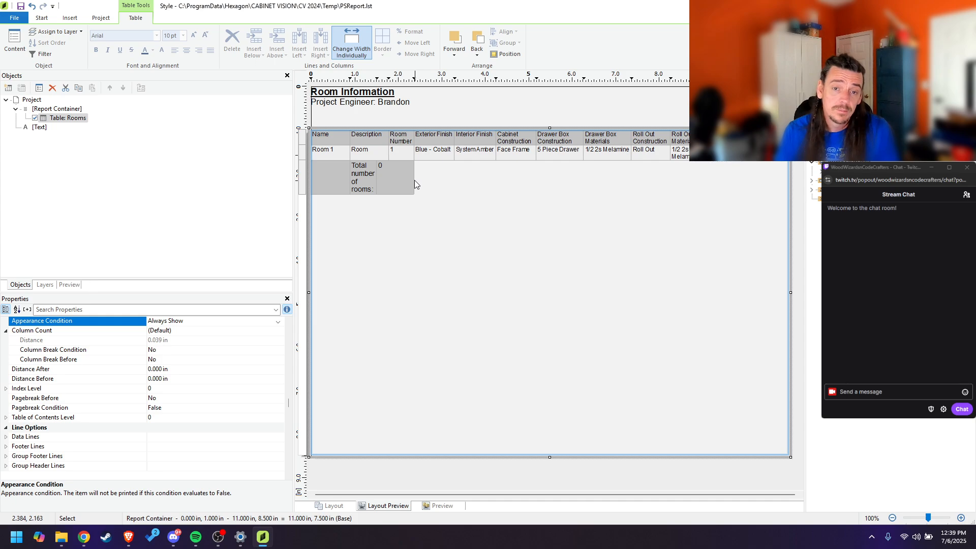
{"action": "left_click_drag", "start_coordinate": [413, 179], "coordinate": [415, 179]}
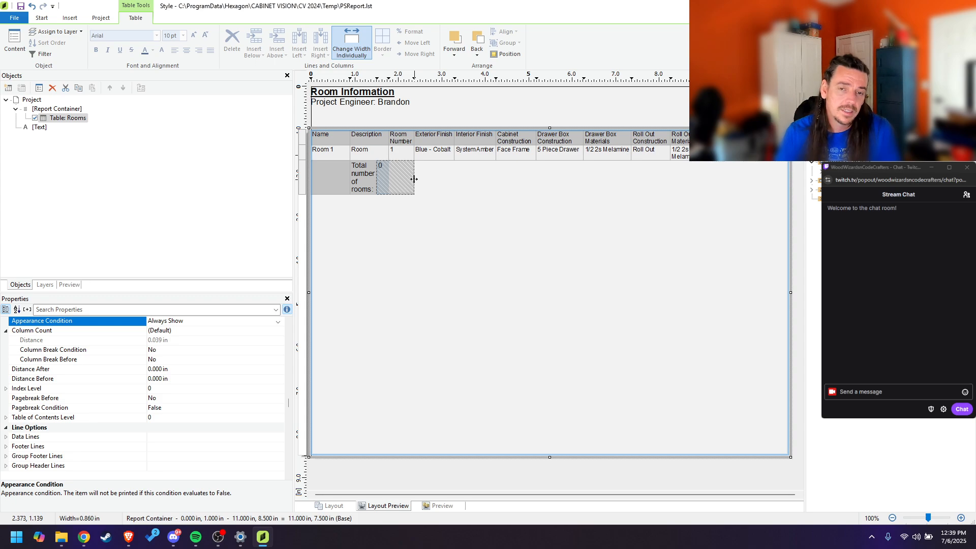
{"action": "left_click_drag", "start_coordinate": [414, 178], "coordinate": [786, 179]}
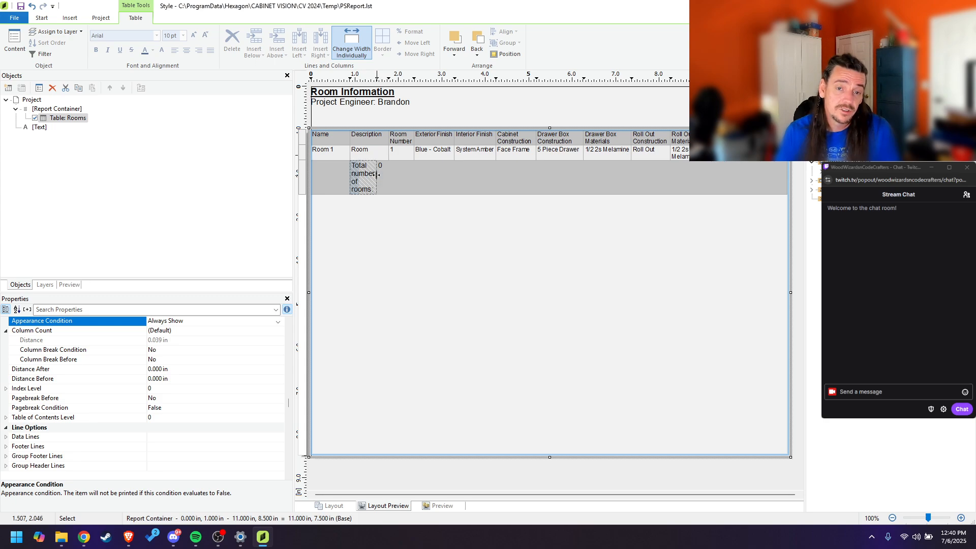
{"action": "left_click_drag", "start_coordinate": [377, 174], "coordinate": [710, 176]}
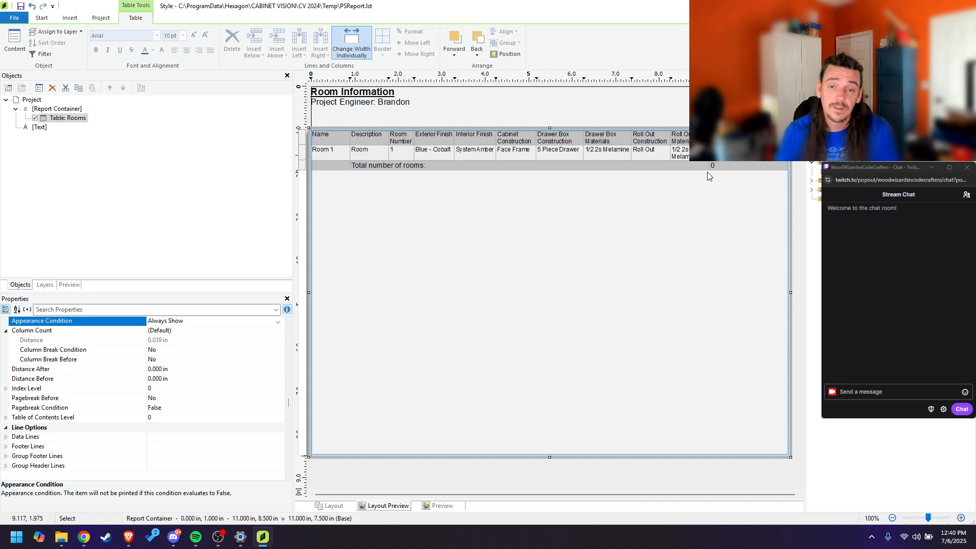
Step: Delete the empty first footer field and widen the two remaining footer fields to span the full table width
{"action": "double_click", "coordinate": [339, 166]}
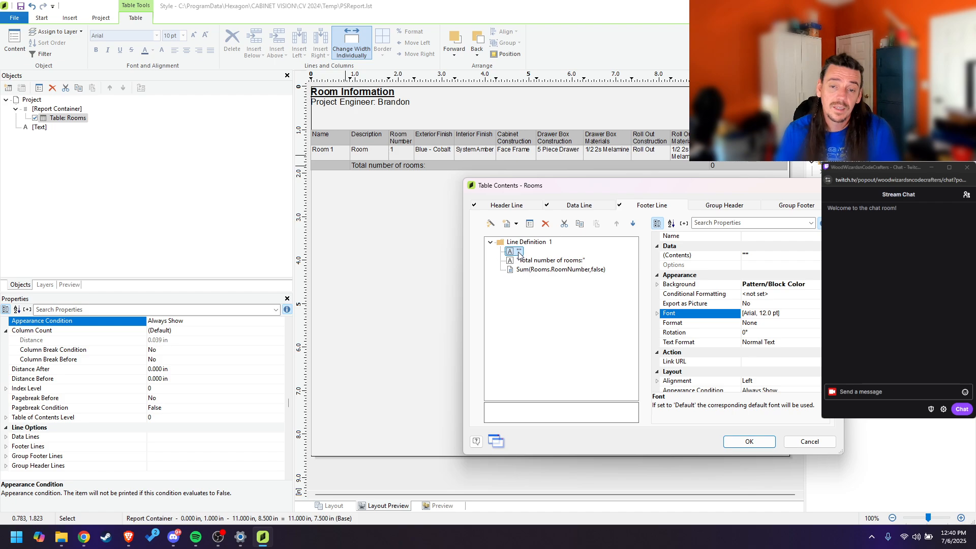
{"action": "left_click", "coordinate": [546, 224]}
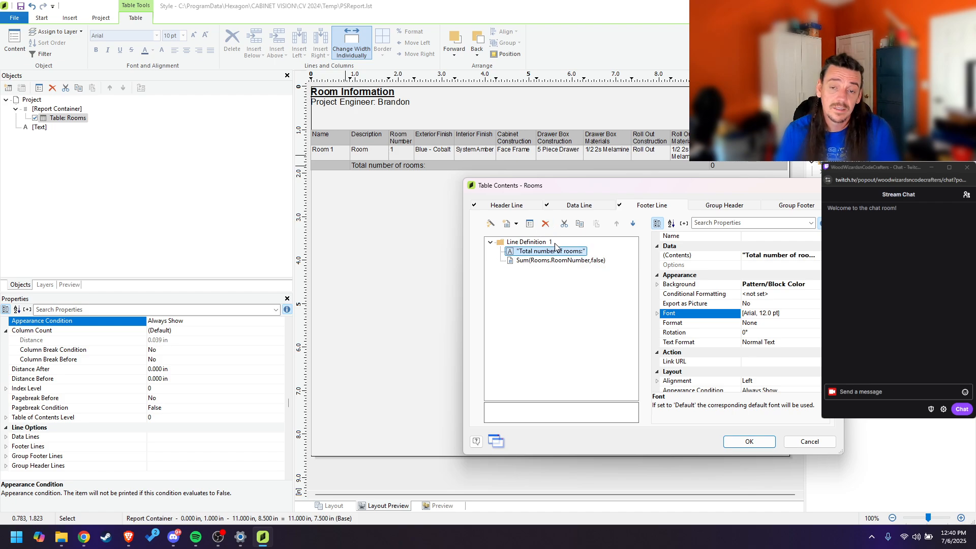
{"action": "left_click", "coordinate": [748, 442]}
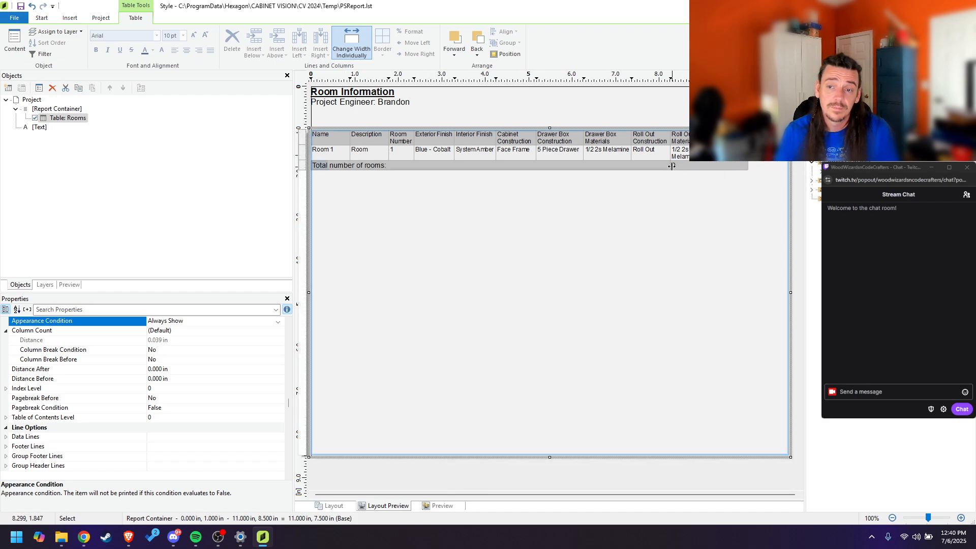
{"action": "left_click_drag", "start_coordinate": [671, 166], "coordinate": [786, 171]}
{"action": "left_click_drag", "start_coordinate": [671, 167], "coordinate": [748, 167]}
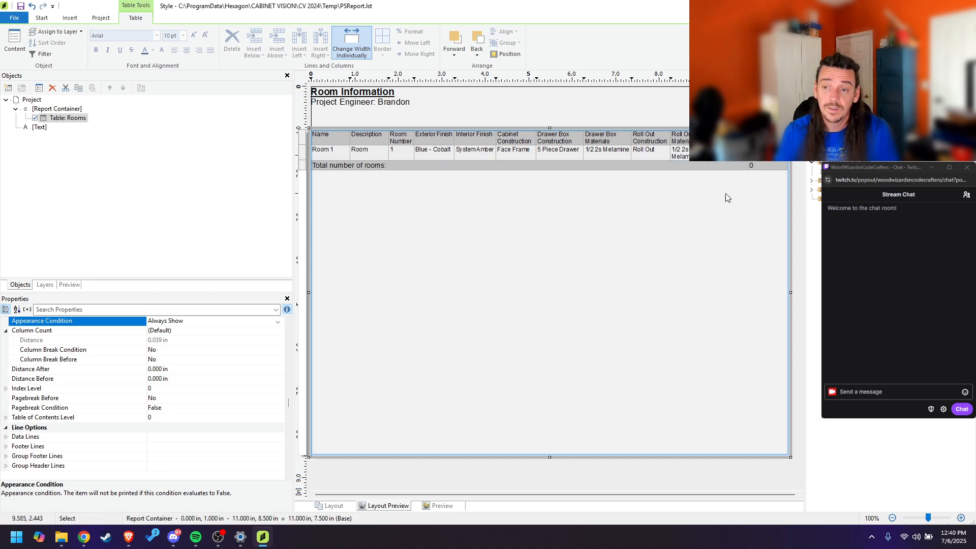
Step: Set the alignment of the "Total number of rooms:" footer field to Right and accept the table contents
{"action": "double_click", "coordinate": [395, 166]}
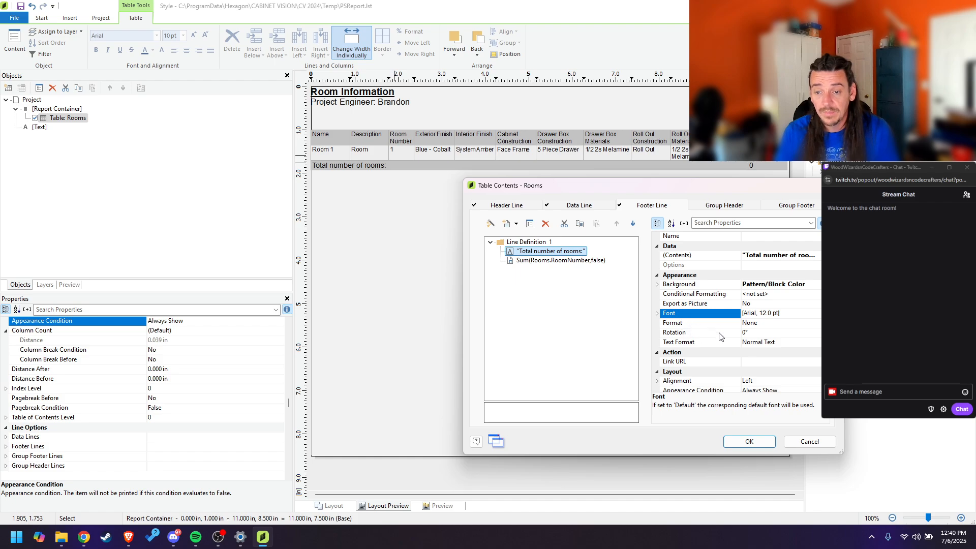
{"action": "left_click", "coordinate": [717, 381]}
{"action": "left_click", "coordinate": [808, 382]}
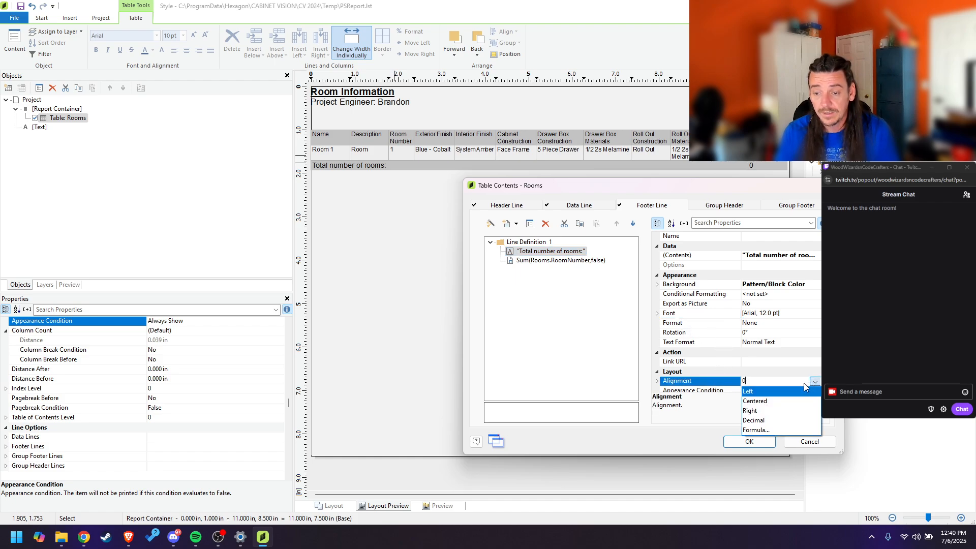
{"action": "left_click", "coordinate": [762, 411]}
{"action": "left_click", "coordinate": [758, 443]}
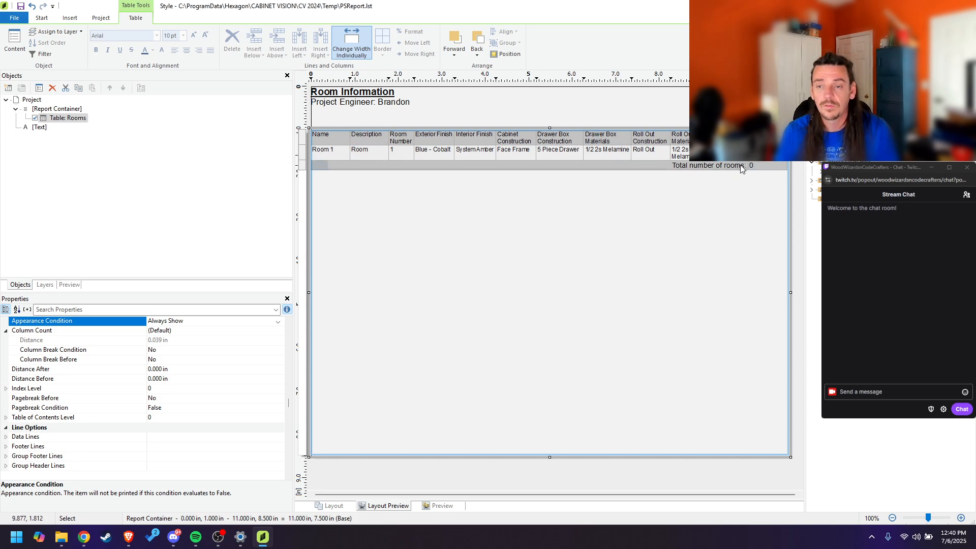
Step: Add a solid black (color 42) top frame line to both footer fields and accept the table contents
{"action": "double_click", "coordinate": [480, 166]}
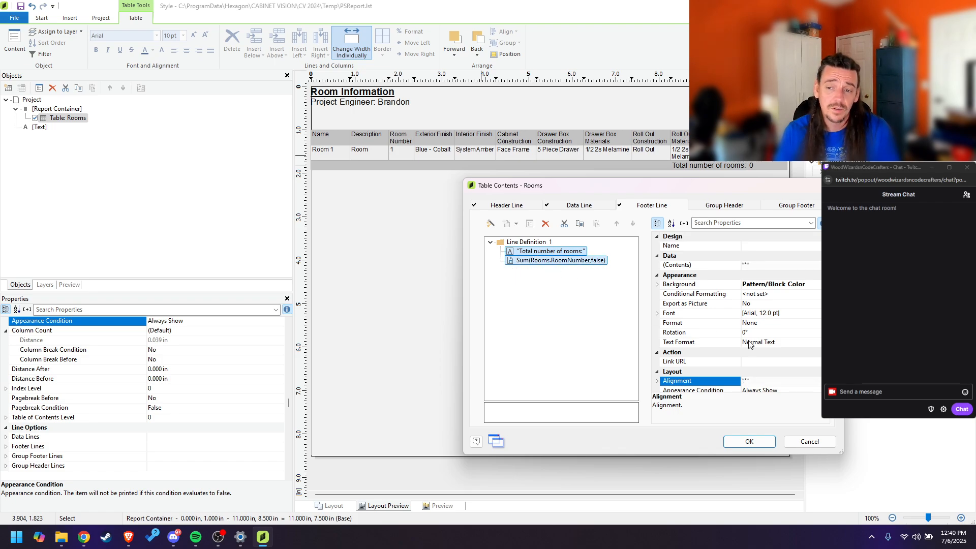
{"action": "key", "text": "Down"}
{"action": "key", "text": "Down"}
{"action": "key", "text": "Down"}
{"action": "key", "text": "Down"}
{"action": "key", "text": "Down"}
{"action": "key", "text": "Down"}
{"action": "key", "text": "Down"}
{"action": "key", "text": "Down"}
{"action": "key", "text": "Down"}
{"action": "key", "text": "Down"}
{"action": "key", "text": "Down"}
{"action": "key", "text": "Down"}
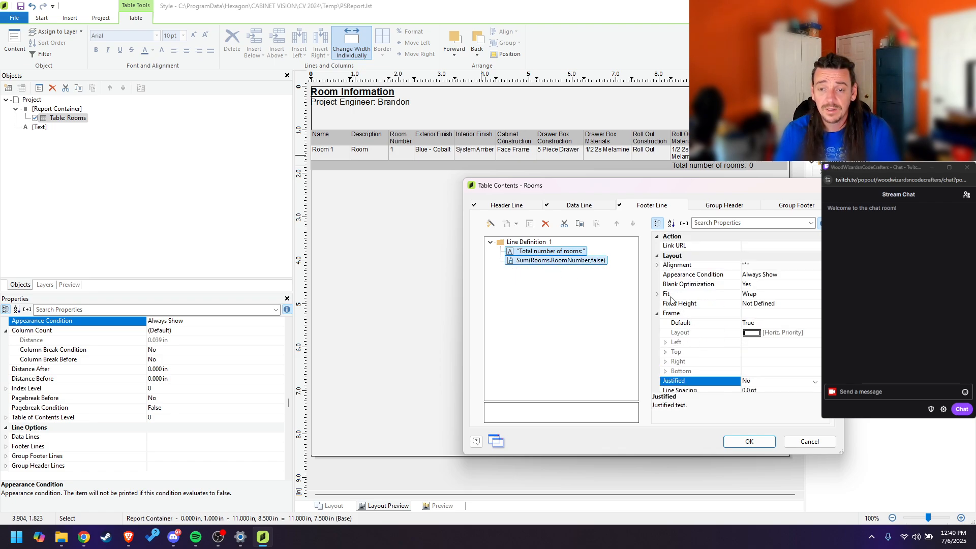
{"action": "left_click", "coordinate": [714, 324]}
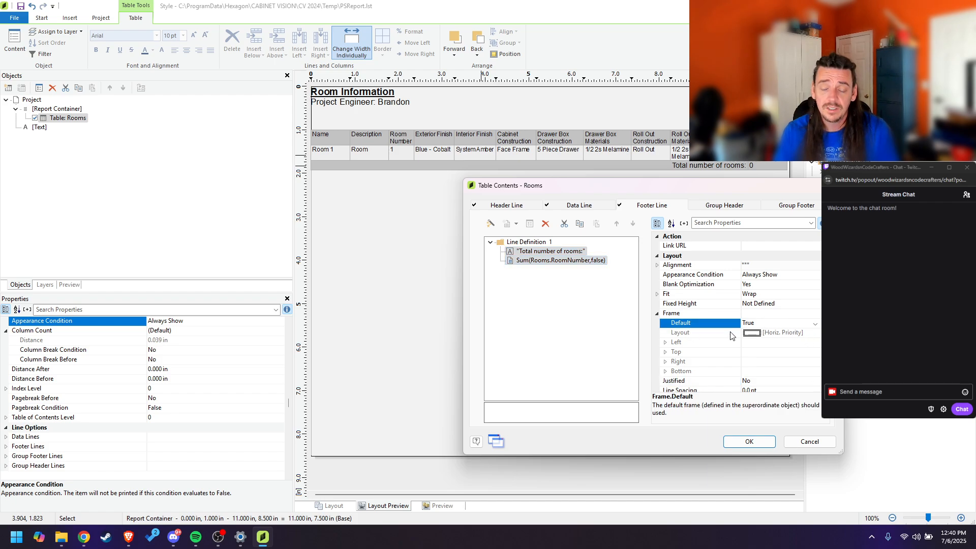
{"action": "left_click", "coordinate": [776, 315]}
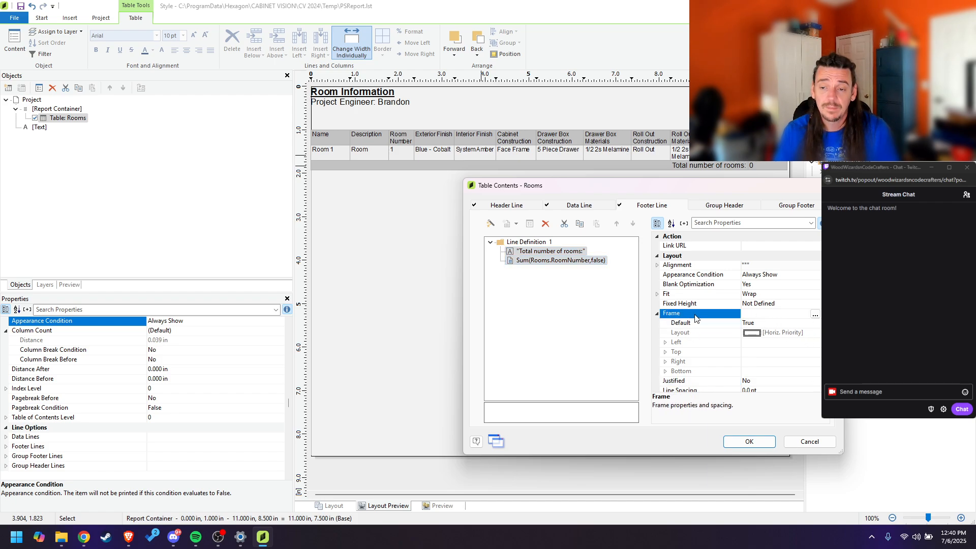
{"action": "left_click", "coordinate": [814, 314]}
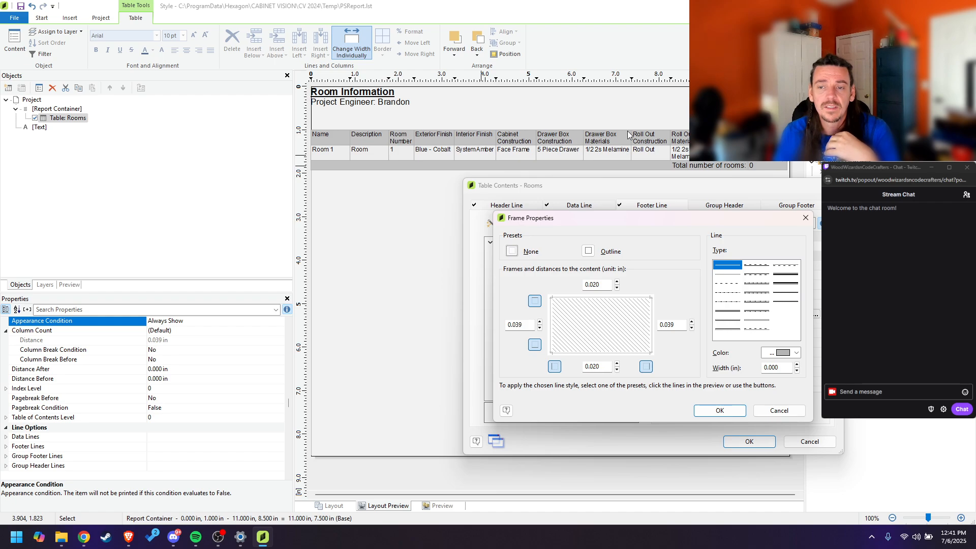
{"action": "left_click", "coordinate": [796, 354]}
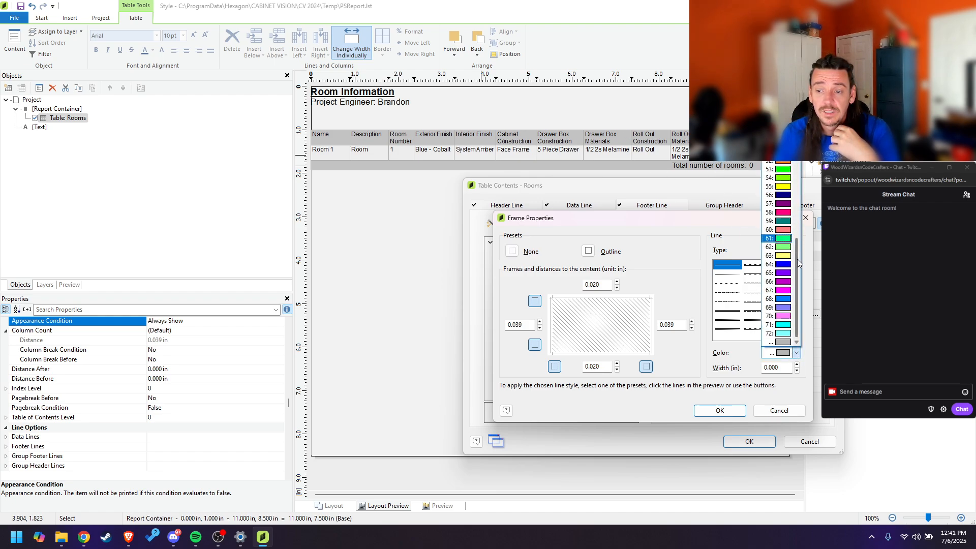
{"action": "left_click_drag", "start_coordinate": [797, 259], "coordinate": [799, 238]}
{"action": "left_click", "coordinate": [777, 134]}
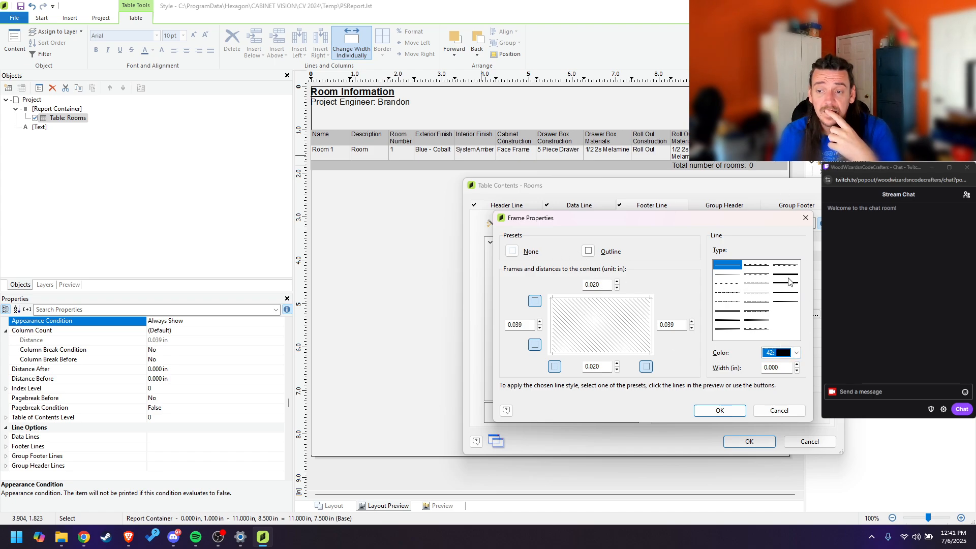
{"action": "left_click", "coordinate": [731, 267]}
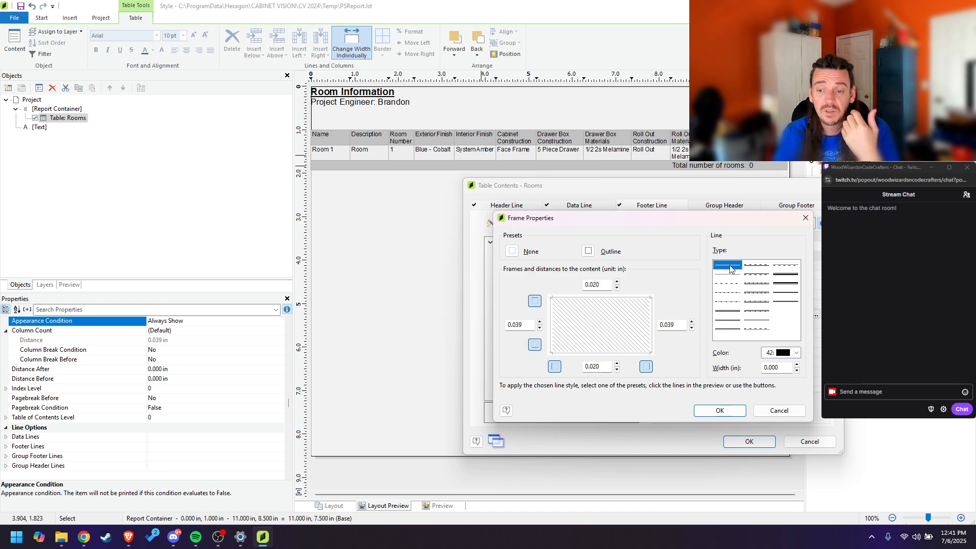
{"action": "left_click", "coordinate": [602, 300]}
{"action": "left_click", "coordinate": [602, 300]}
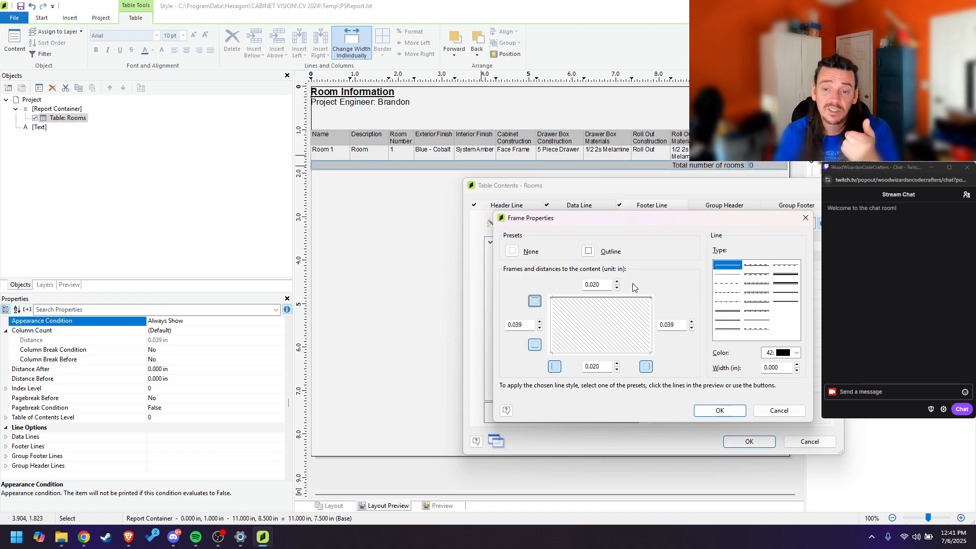
{"action": "left_click", "coordinate": [730, 411]}
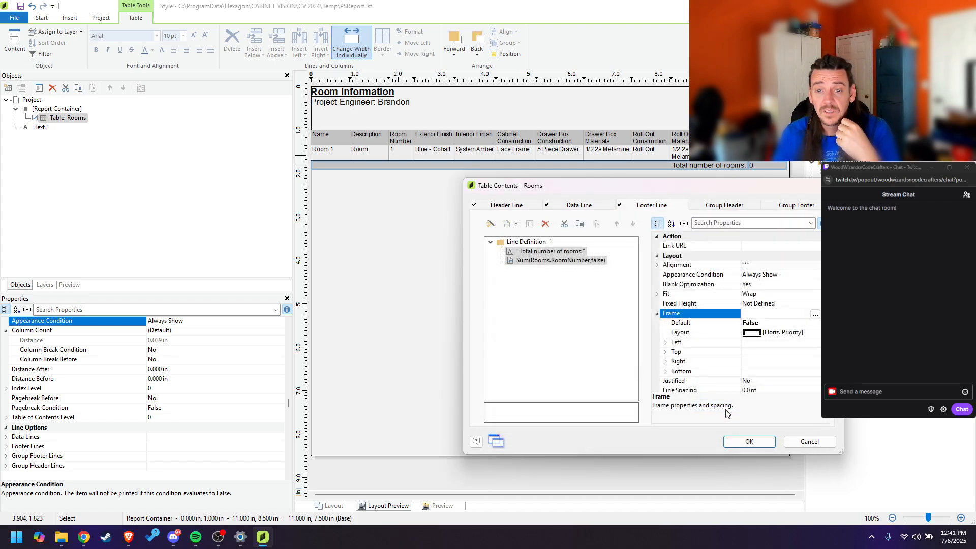
{"action": "left_click", "coordinate": [750, 441]}
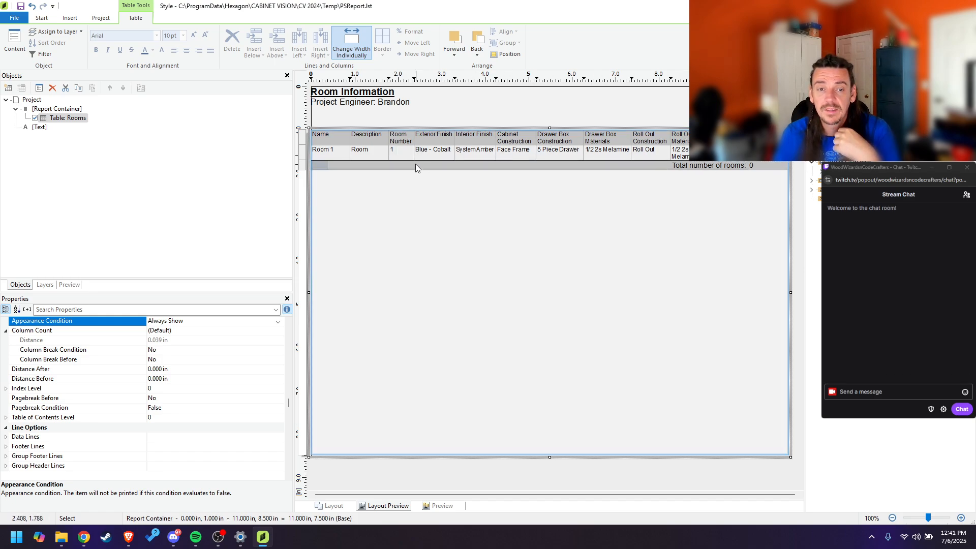
Step: Set the top spacing of the footer's Line Definition 1 to .125 in and accept the table contents
{"action": "double_click", "coordinate": [372, 166]}
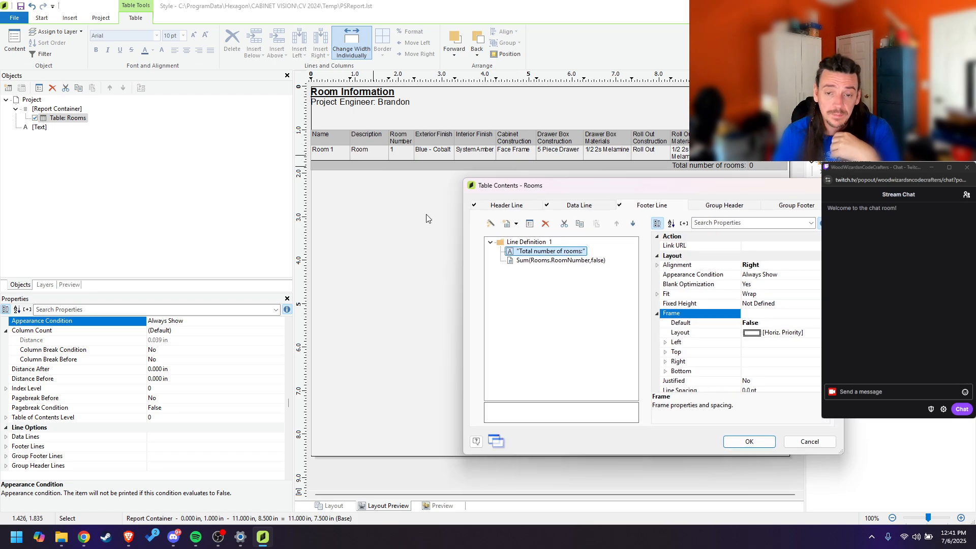
{"action": "left_click", "coordinate": [531, 245]}
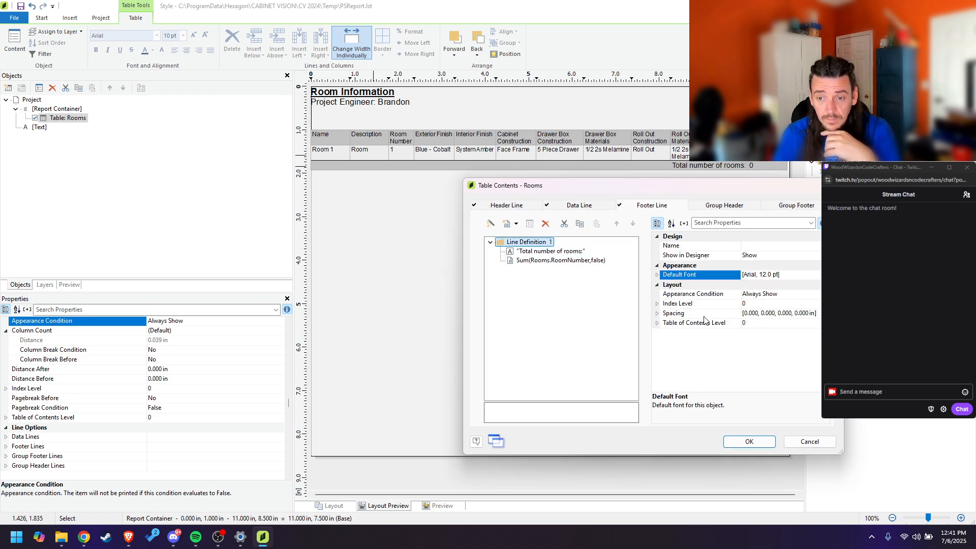
{"action": "left_click", "coordinate": [662, 314]}
{"action": "left_click", "coordinate": [769, 333]}
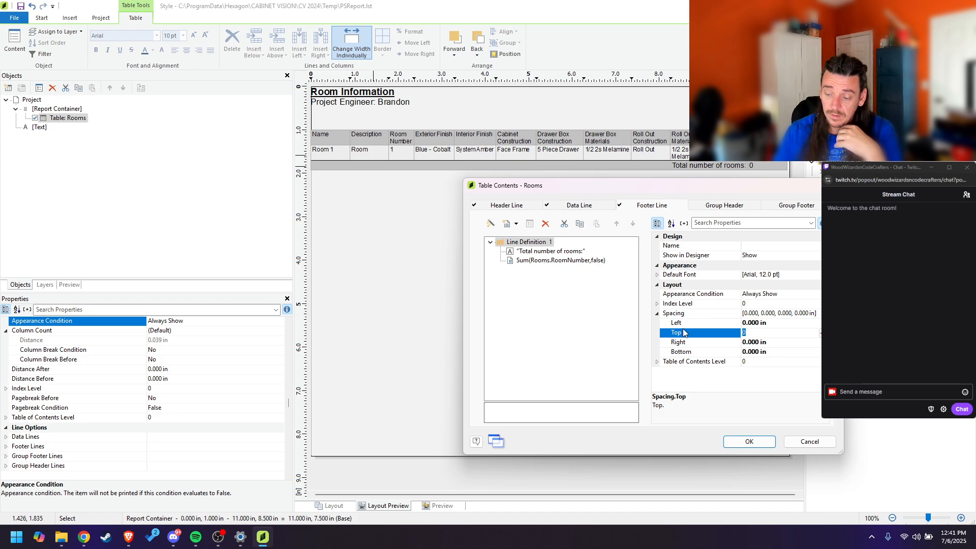
{"action": "left_click", "coordinate": [683, 333]}
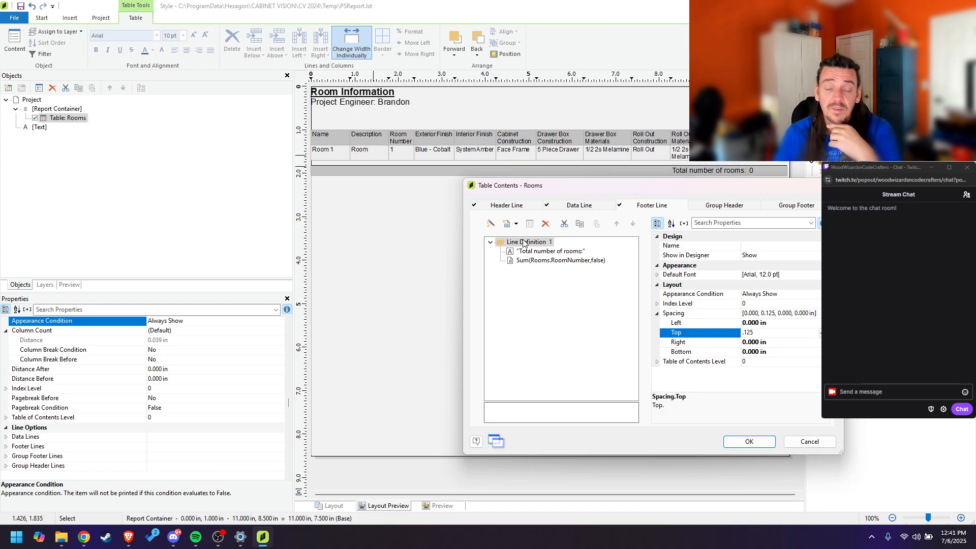
{"action": "left_click", "coordinate": [750, 441]}
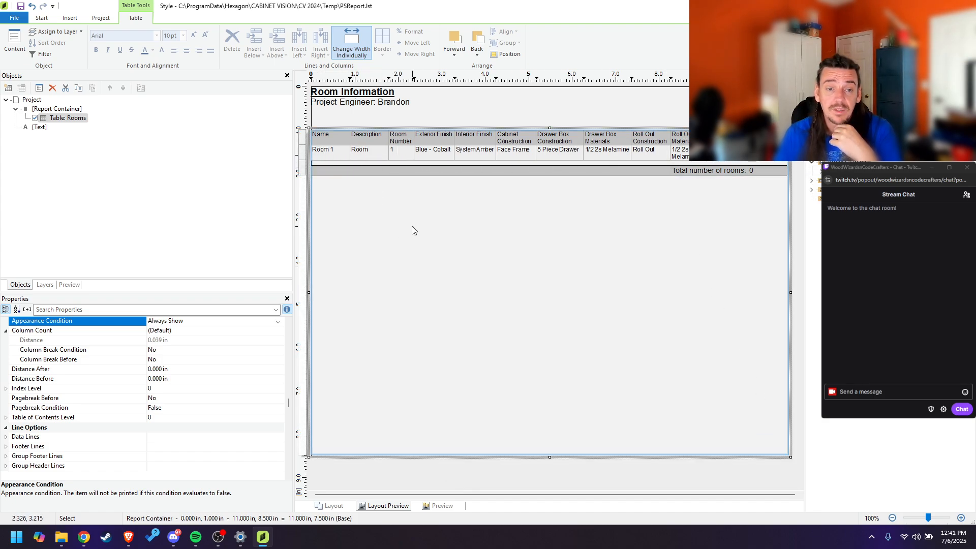
Step: Examine the Rooms table's header line fields and the layout and spacing properties of the table and its report container
{"action": "left_click", "coordinate": [307, 118]}
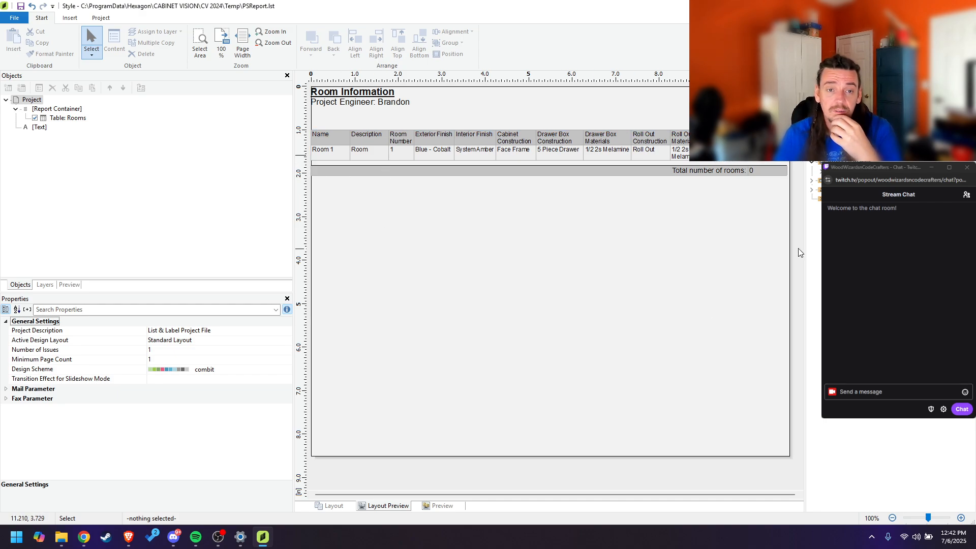
{"action": "double_click", "coordinate": [331, 142]}
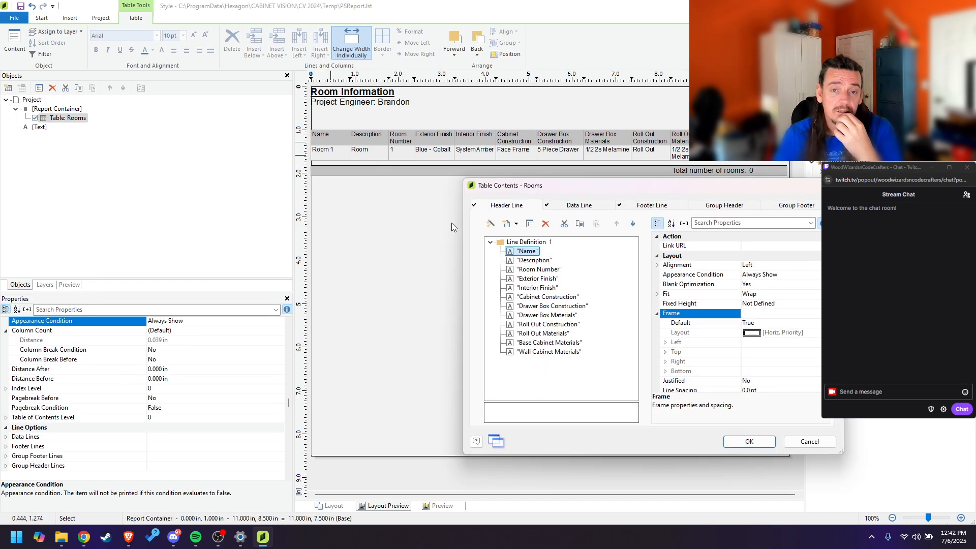
{"action": "left_click", "coordinate": [748, 441]}
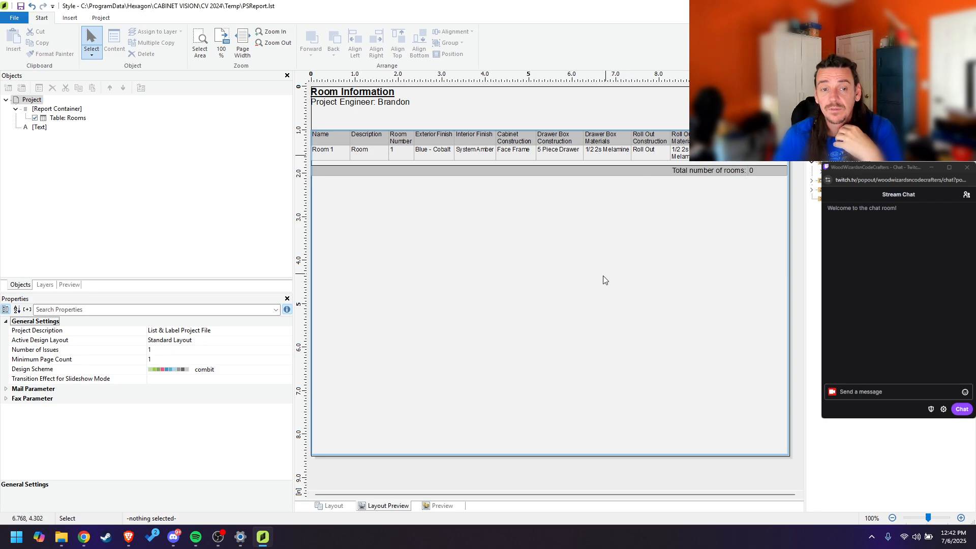
{"action": "left_click", "coordinate": [305, 214]}
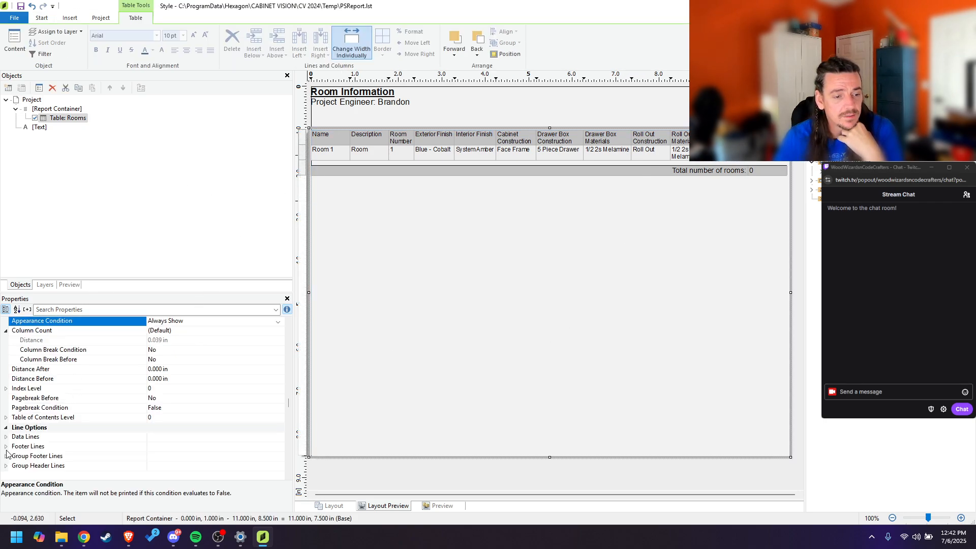
{"action": "scroll", "coordinate": [22, 410], "scroll_direction": "up", "scroll_amount": 5}
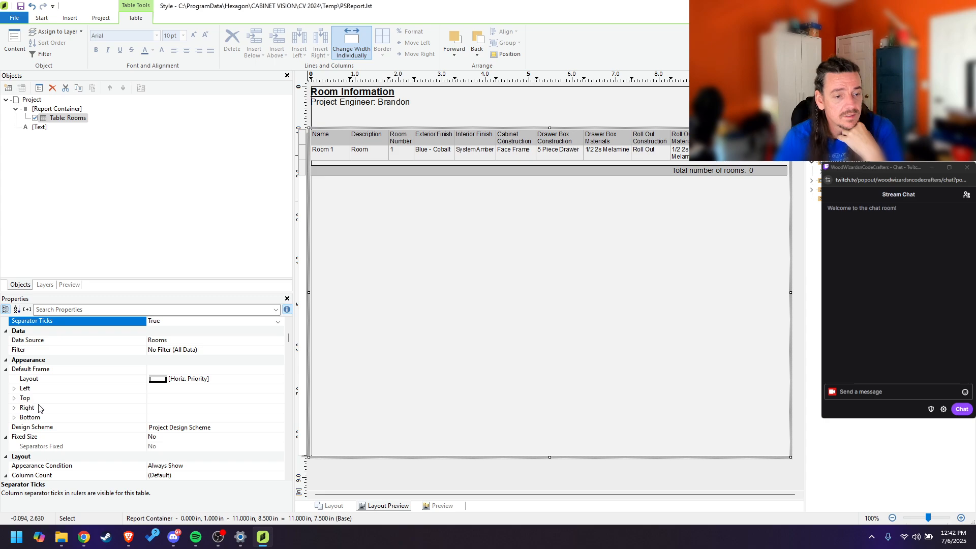
{"action": "scroll", "coordinate": [58, 404], "scroll_direction": "down", "scroll_amount": 7}
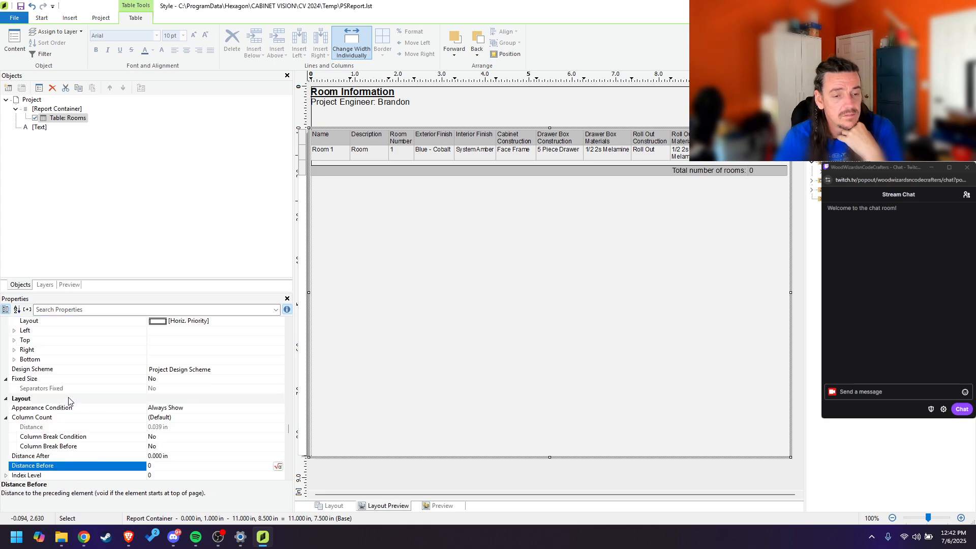
{"action": "scroll", "coordinate": [70, 402], "scroll_direction": "down", "scroll_amount": 2}
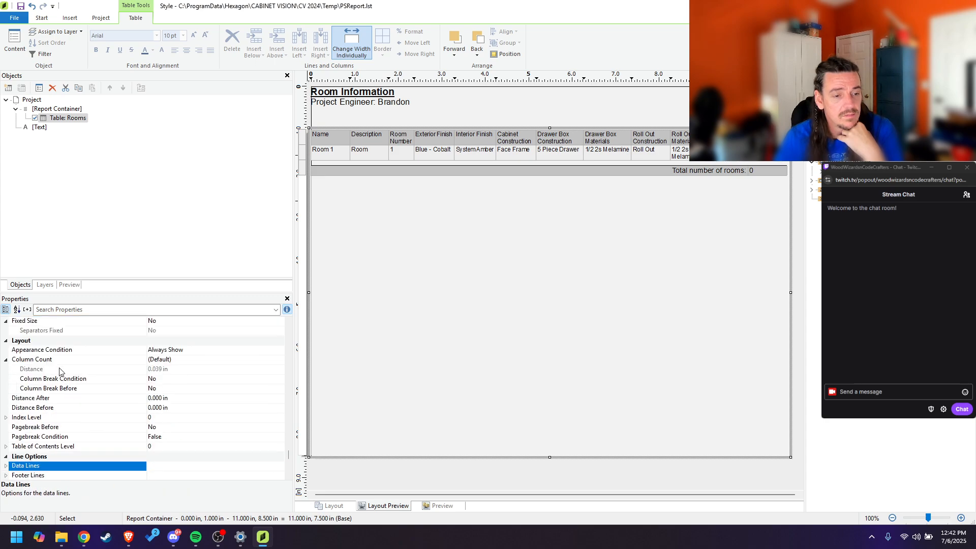
{"action": "scroll", "coordinate": [104, 389], "scroll_direction": "down", "scroll_amount": 3}
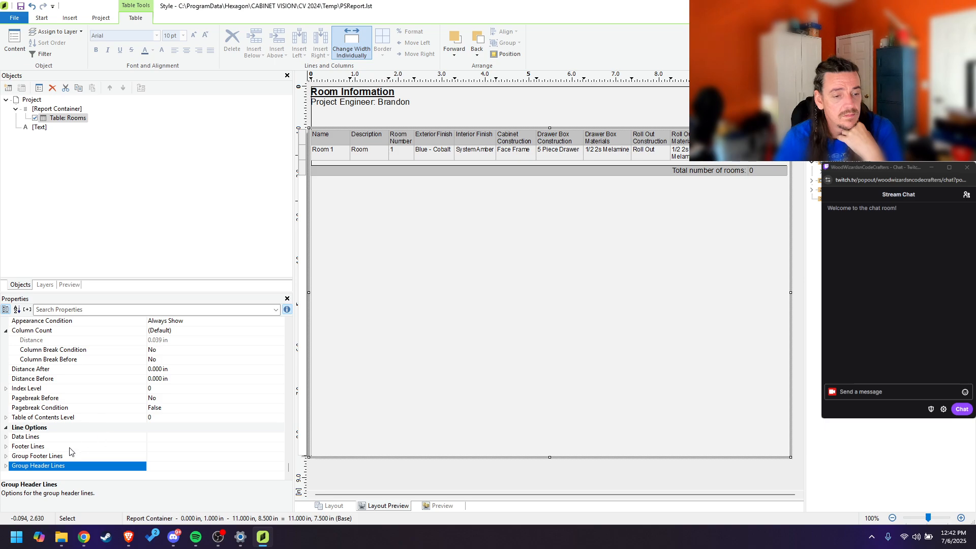
{"action": "scroll", "coordinate": [76, 444], "scroll_direction": "up", "scroll_amount": 12}
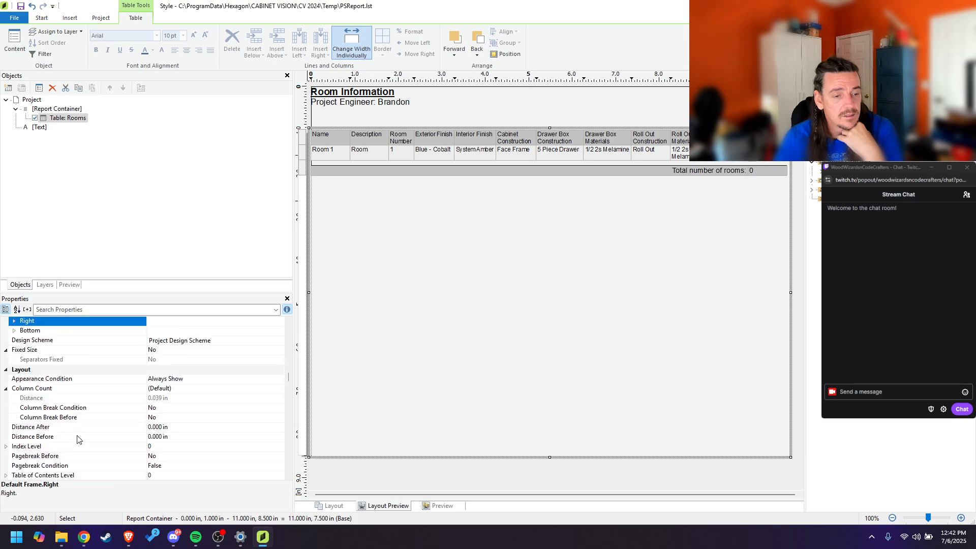
{"action": "left_click", "coordinate": [52, 110]}
{"action": "scroll", "coordinate": [107, 407], "scroll_direction": "down", "scroll_amount": 5}
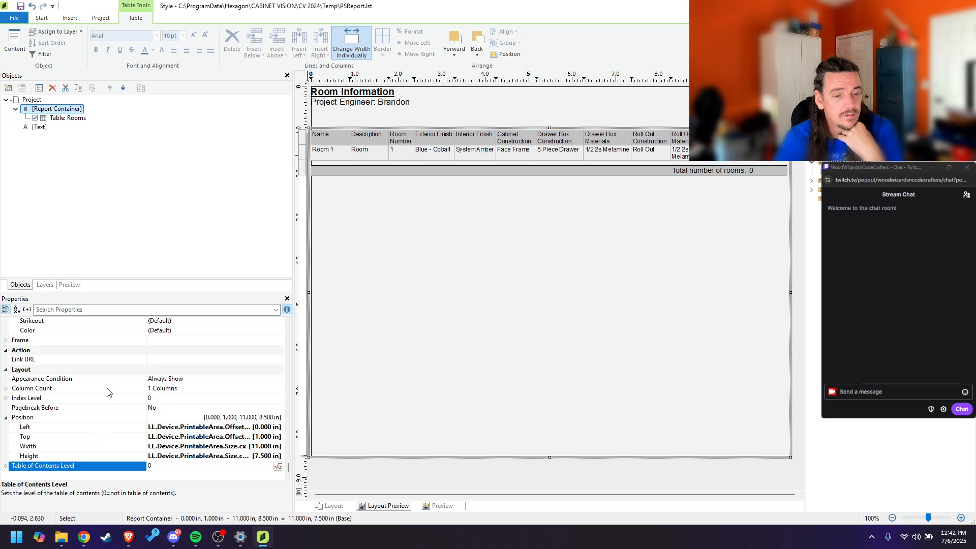
Step: Set the left spacing of the Rooms table's header Line Definition 1 to .03125 in
{"action": "left_click", "coordinate": [56, 119]}
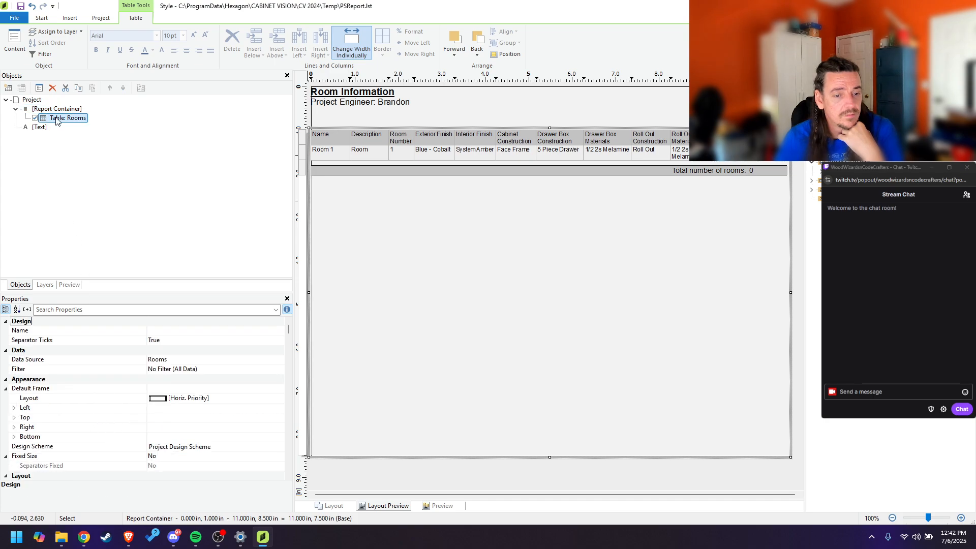
{"action": "double_click", "coordinate": [57, 118]}
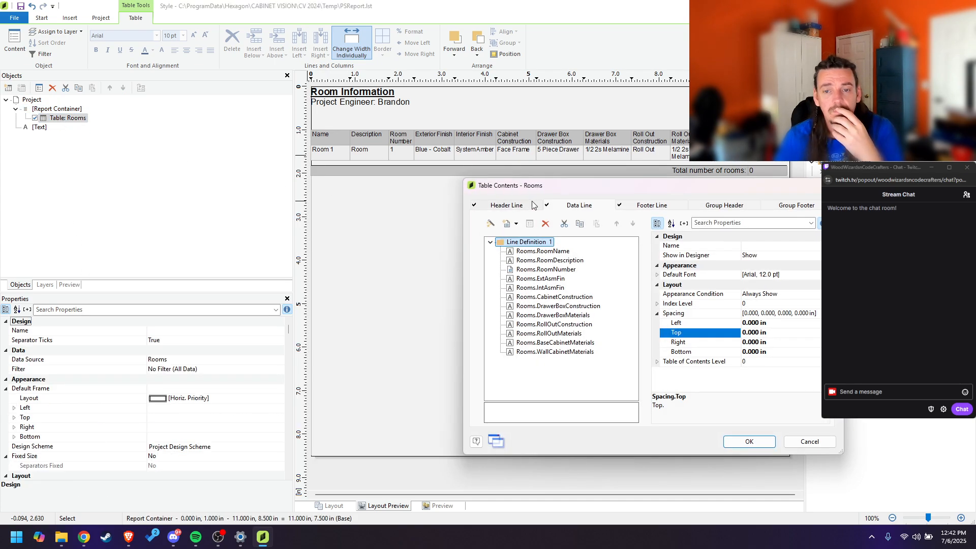
{"action": "left_click", "coordinate": [515, 205]}
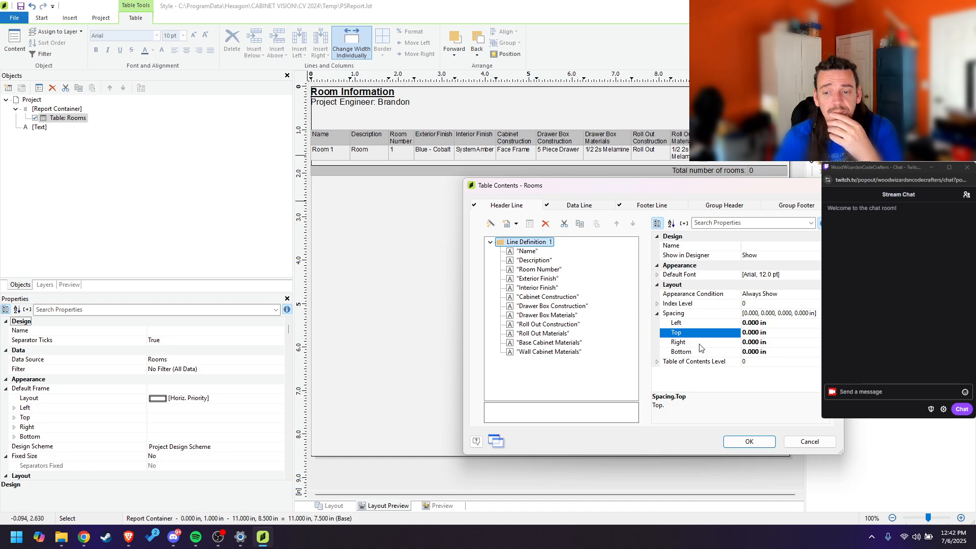
{"action": "left_click", "coordinate": [726, 324]}
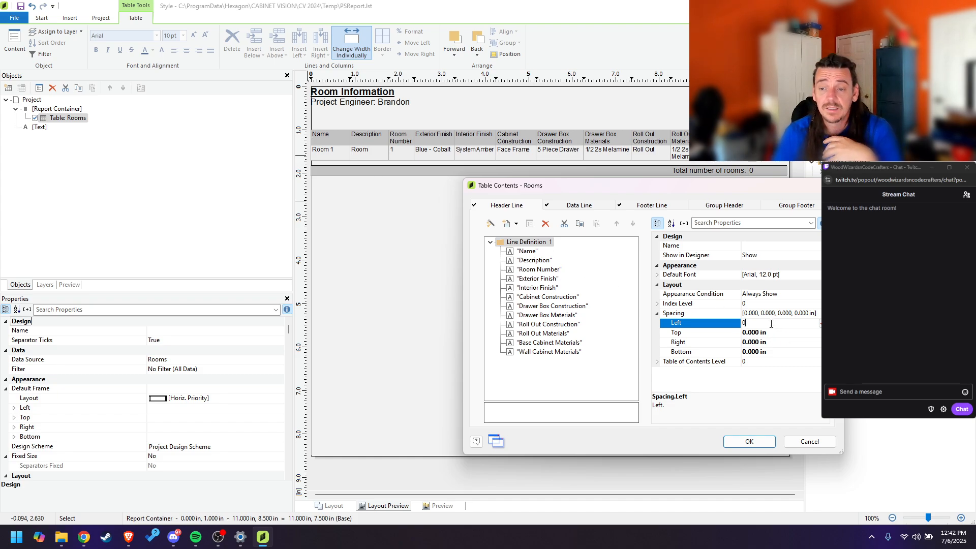
{"action": "left_click_drag", "start_coordinate": [771, 324], "coordinate": [702, 323]}
{"action": "type", "text": ".03125"}
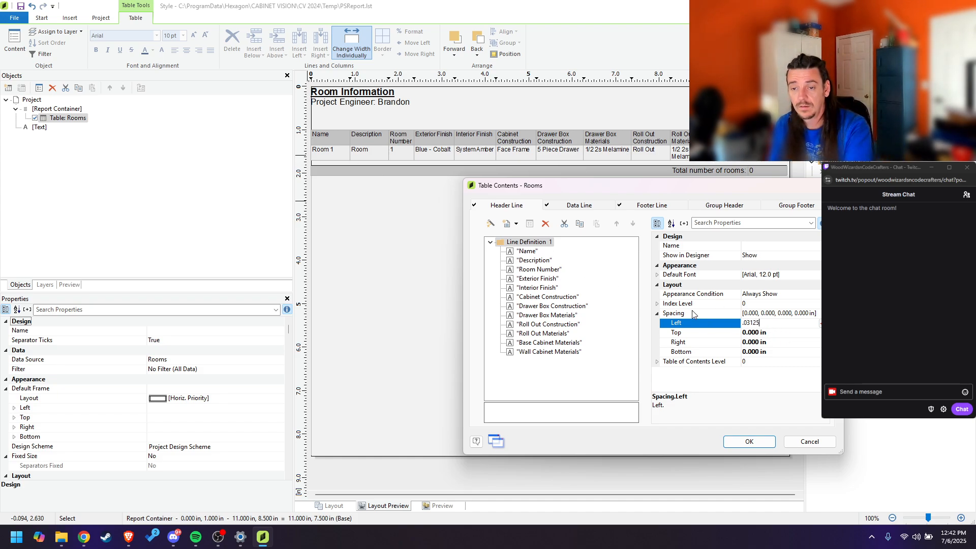
{"action": "key", "text": "Return"}
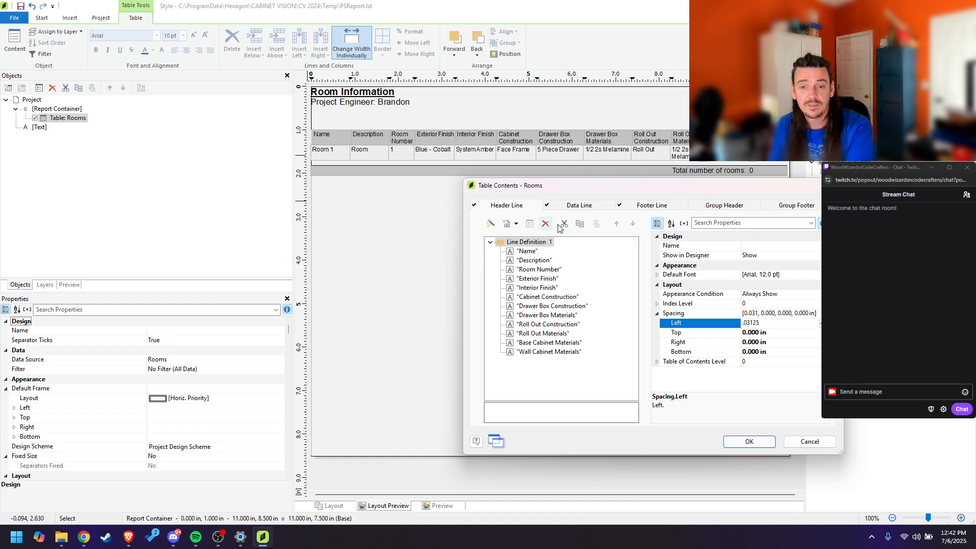
Step: Set the left spacing of the data and footer line definitions to .03125 in and accept the table contents
{"action": "left_click", "coordinate": [580, 210]}
{"action": "left_click", "coordinate": [774, 324]}
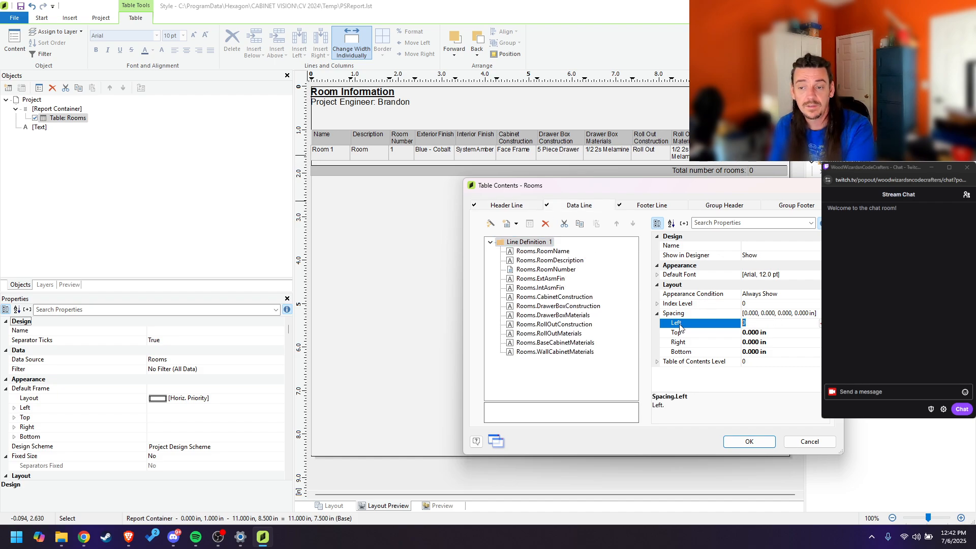
{"action": "type", "text": ".03125"}
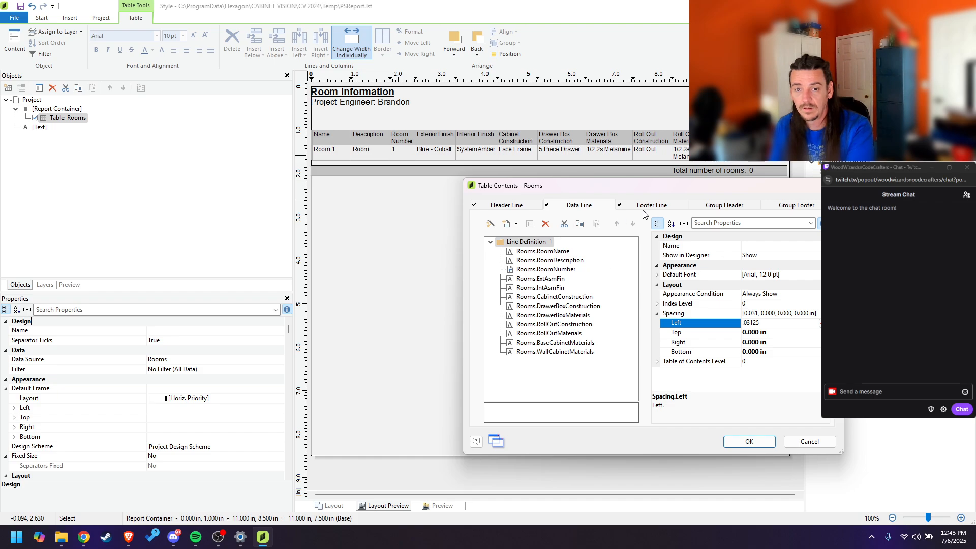
{"action": "left_click", "coordinate": [669, 203]}
{"action": "left_click", "coordinate": [771, 322]}
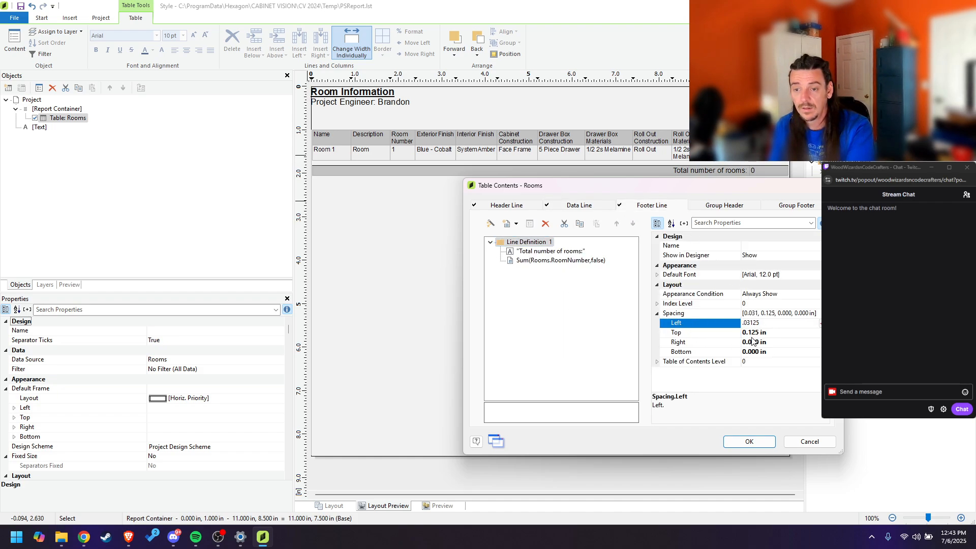
{"action": "left_click", "coordinate": [749, 441]}
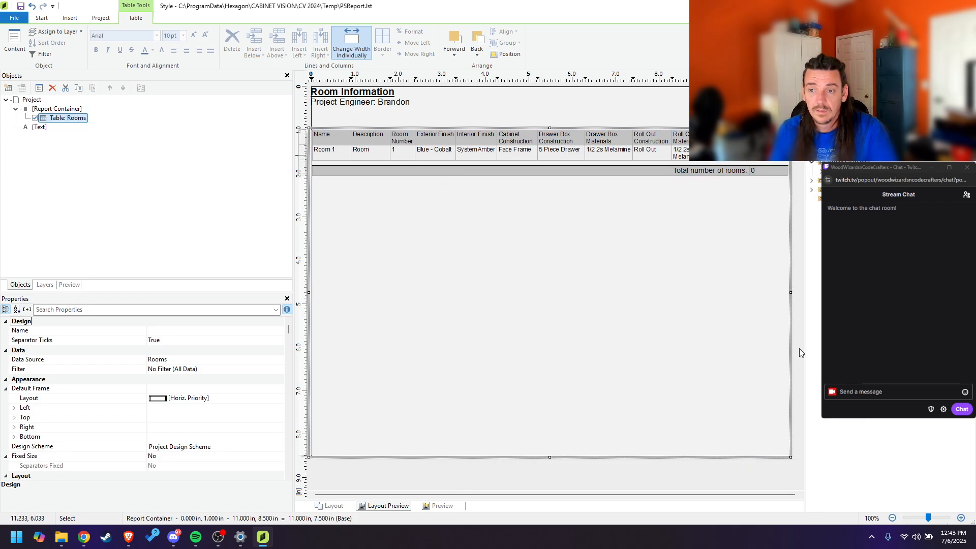
Step: Close the report design and preview the Room Information report in the Rooms report group
{"action": "left_click", "coordinate": [798, 275]}
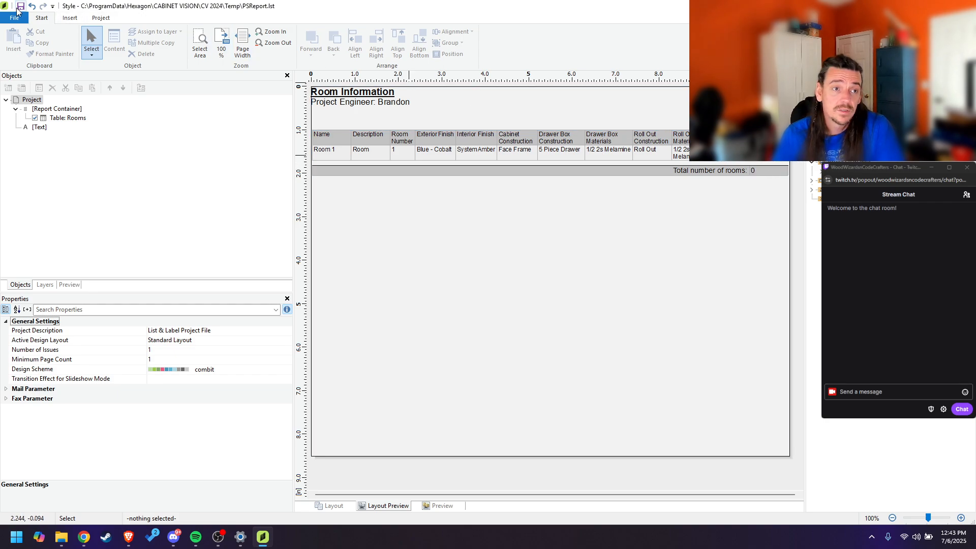
{"action": "key", "text": "alt+F4"}
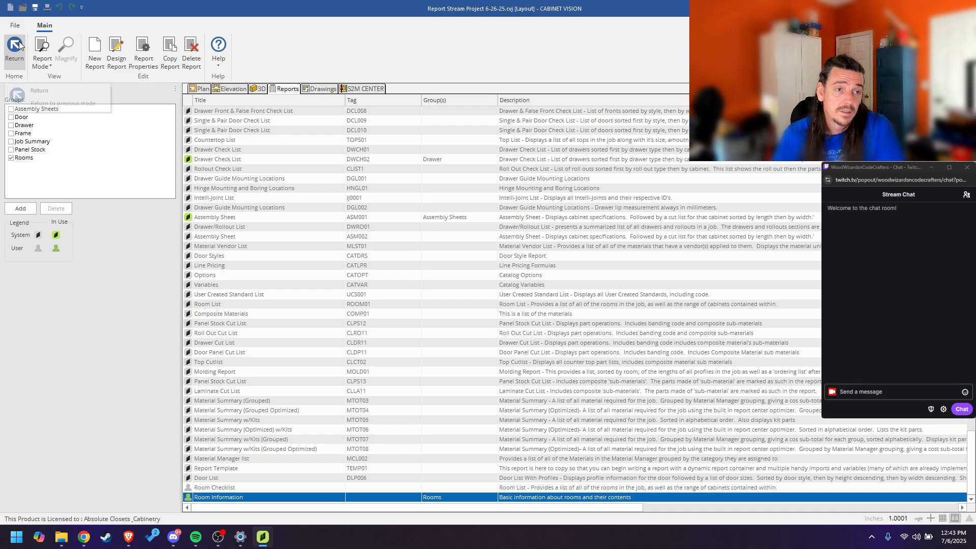
{"action": "left_click", "coordinate": [8, 57]}
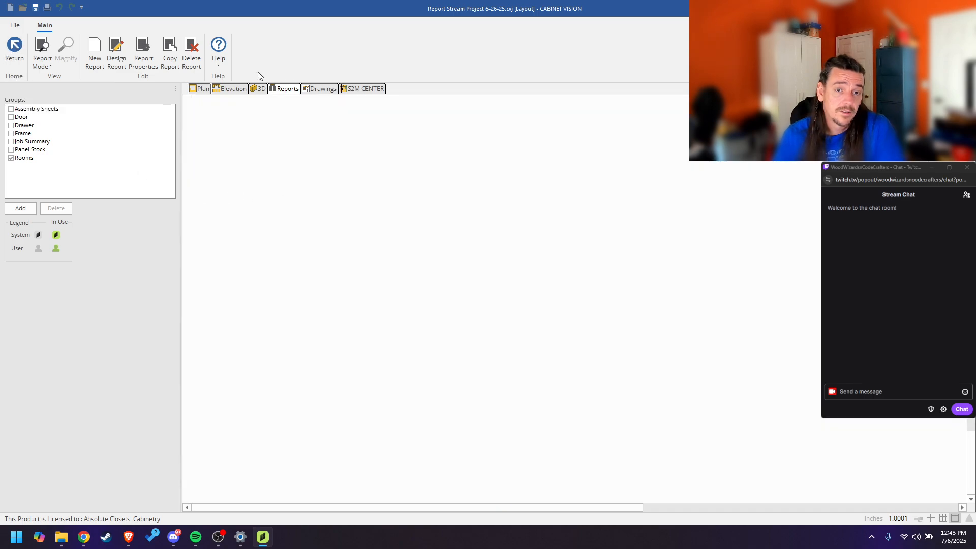
{"action": "left_click", "coordinate": [295, 90]}
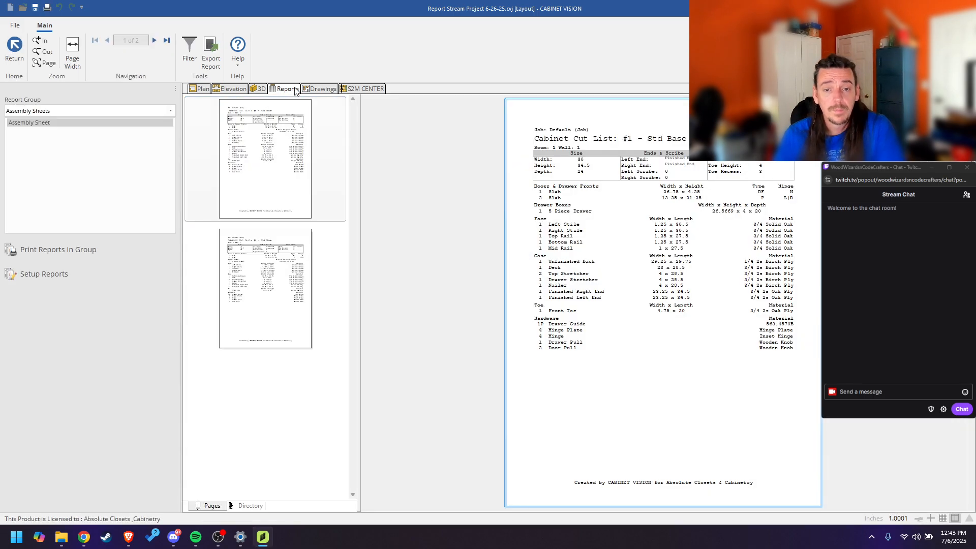
{"action": "left_click", "coordinate": [85, 110]}
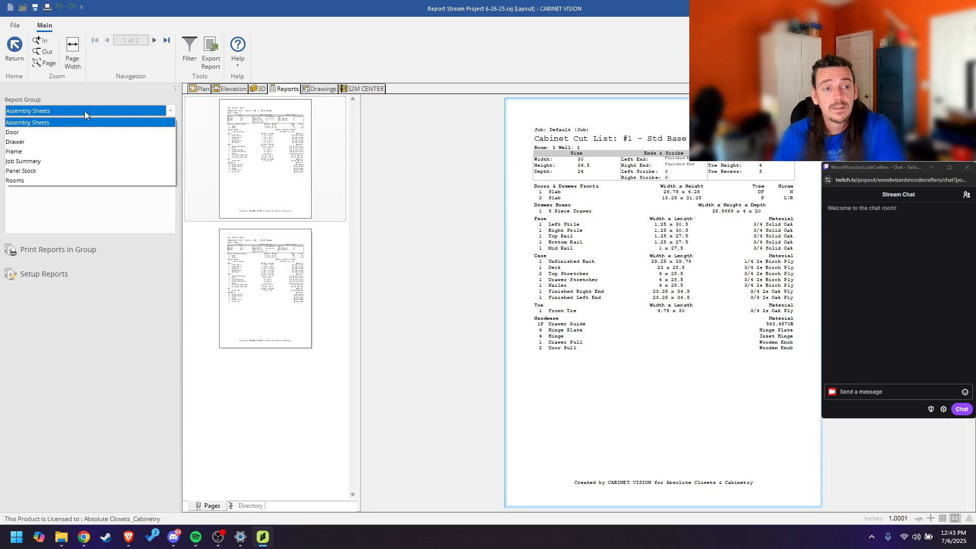
{"action": "left_click", "coordinate": [27, 181]}
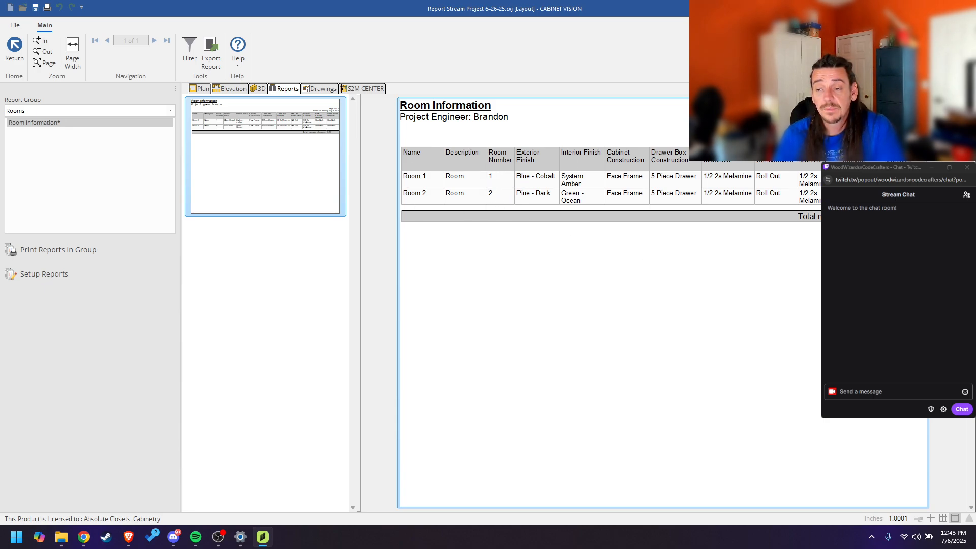
{"action": "left_click", "coordinate": [499, 178]}
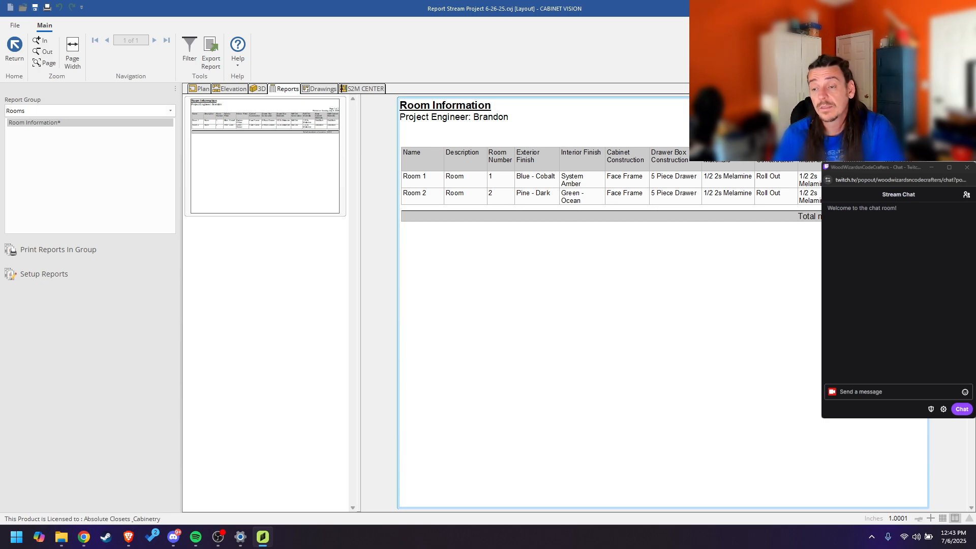
Step: Reopen the Room Information report design and open the footer's Sum(Rooms.RoomNumber,false) formula for editing
{"action": "left_click", "coordinate": [77, 276]}
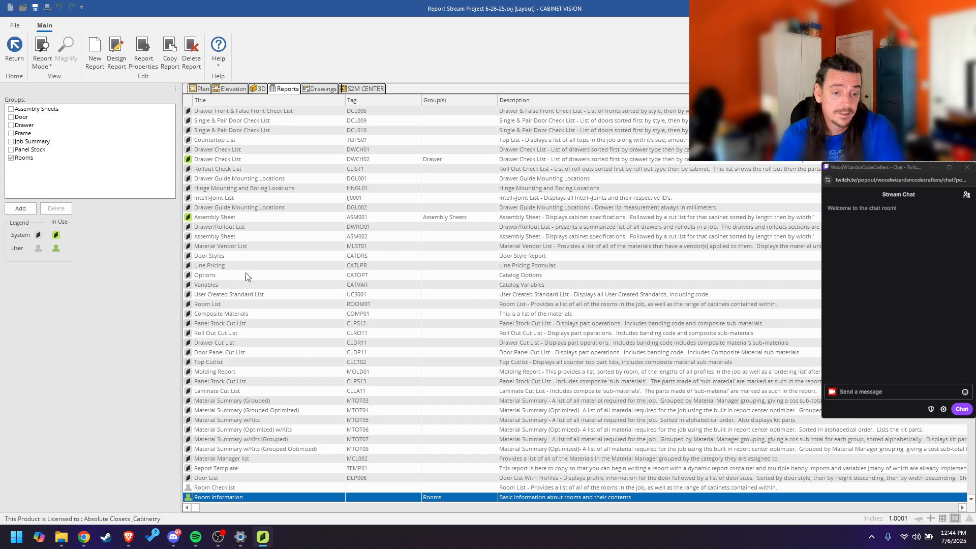
{"action": "left_click", "coordinate": [118, 61]}
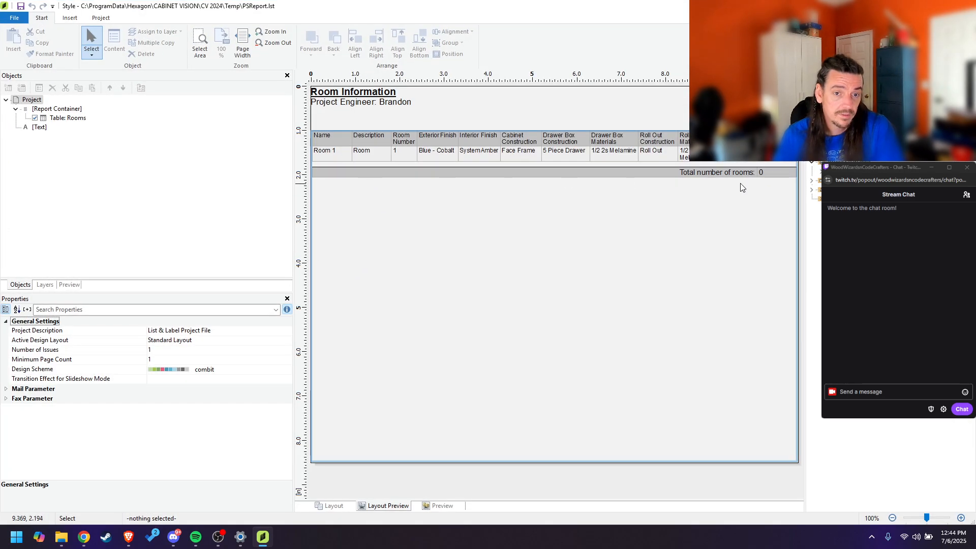
{"action": "left_click", "coordinate": [776, 181]}
{"action": "double_click", "coordinate": [776, 173]}
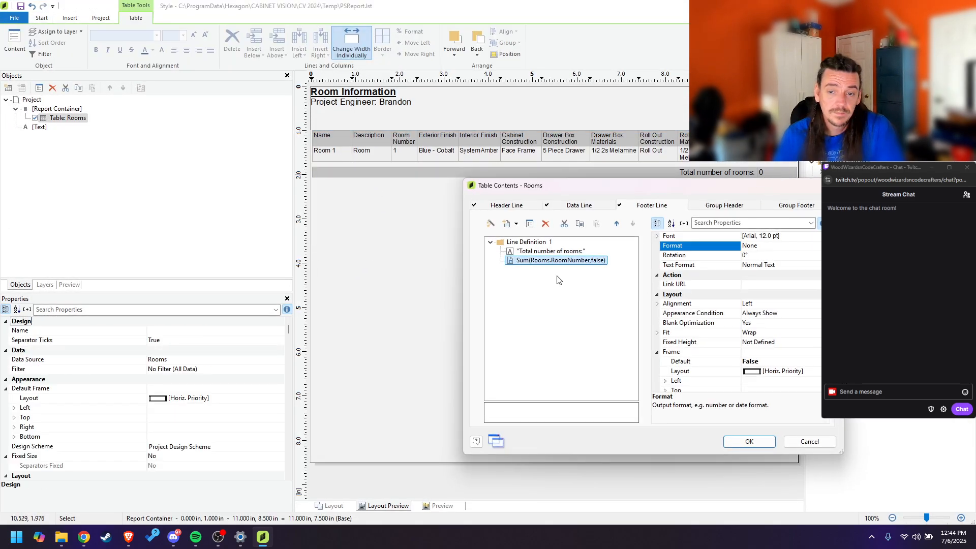
{"action": "double_click", "coordinate": [561, 261]}
{"action": "left_click", "coordinate": [163, 308]}
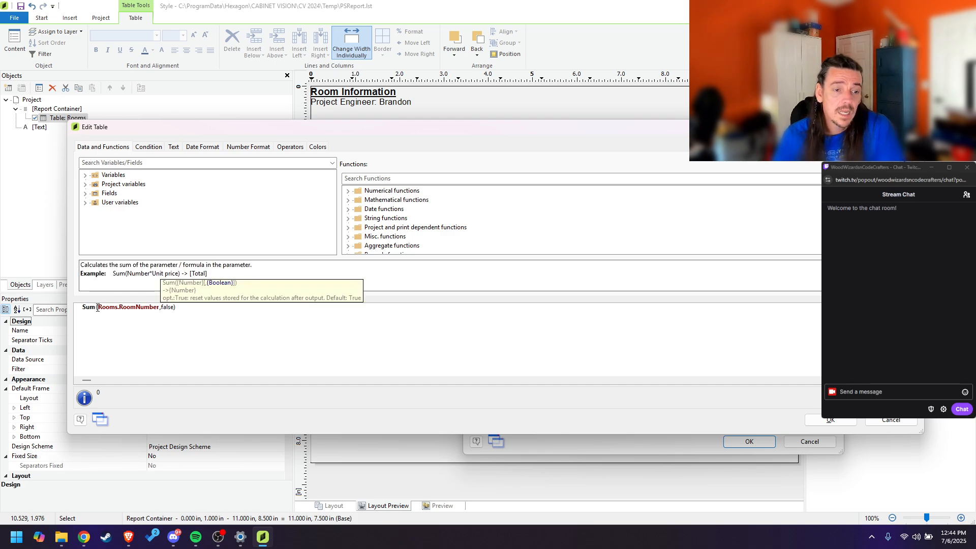
Step: Look through the mathematical functions, search the function list for "count" and read the Count function's description
{"action": "left_click", "coordinate": [396, 200]}
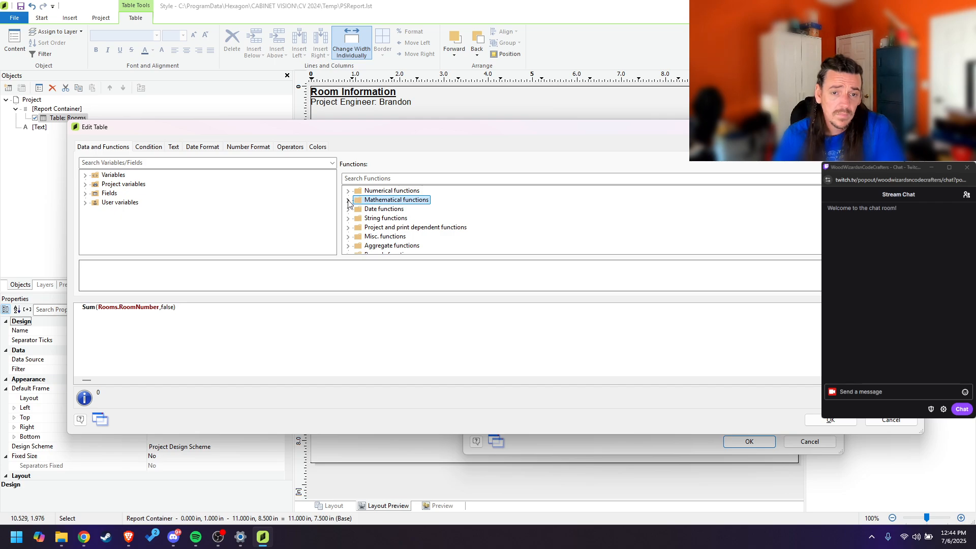
{"action": "left_click", "coordinate": [348, 199]}
{"action": "scroll", "coordinate": [397, 220], "scroll_direction": "down", "scroll_amount": 3}
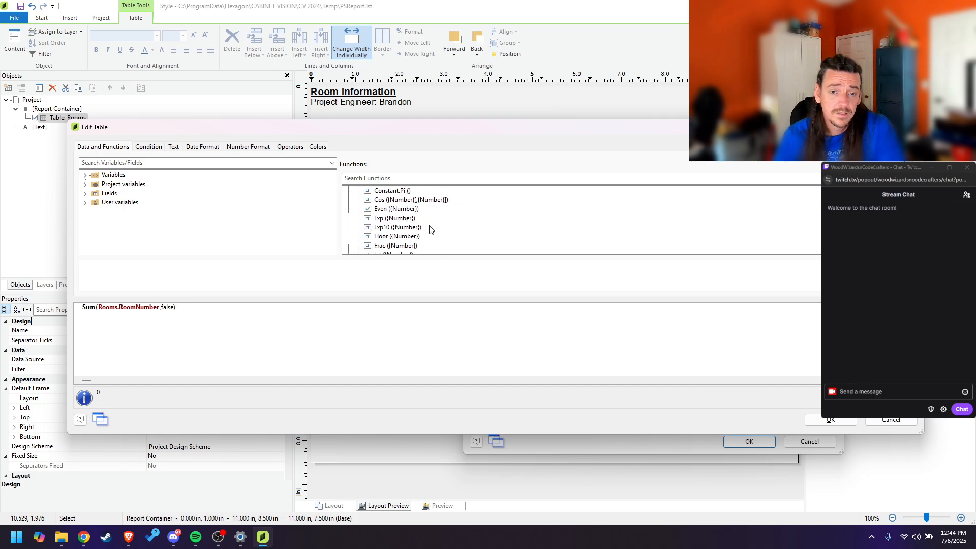
{"action": "scroll", "coordinate": [413, 228], "scroll_direction": "up", "scroll_amount": 2}
{"action": "scroll", "coordinate": [411, 227], "scroll_direction": "up", "scroll_amount": 2}
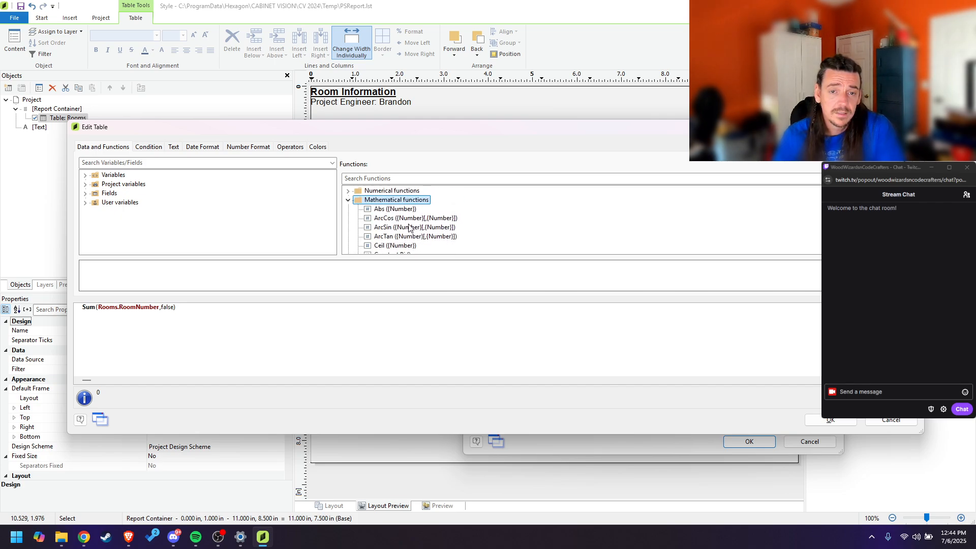
{"action": "left_click", "coordinate": [349, 200]}
{"action": "left_click", "coordinate": [368, 178]}
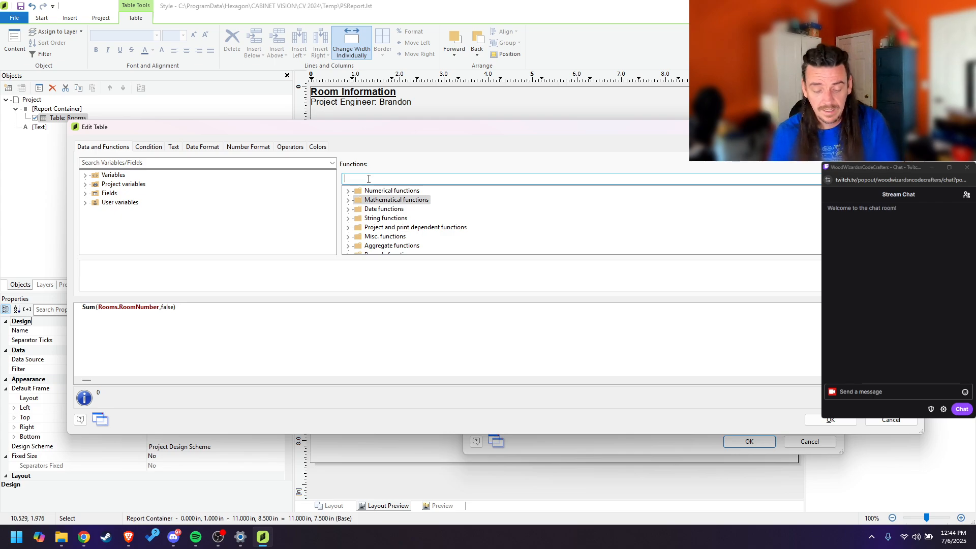
{"action": "type", "text": "count"}
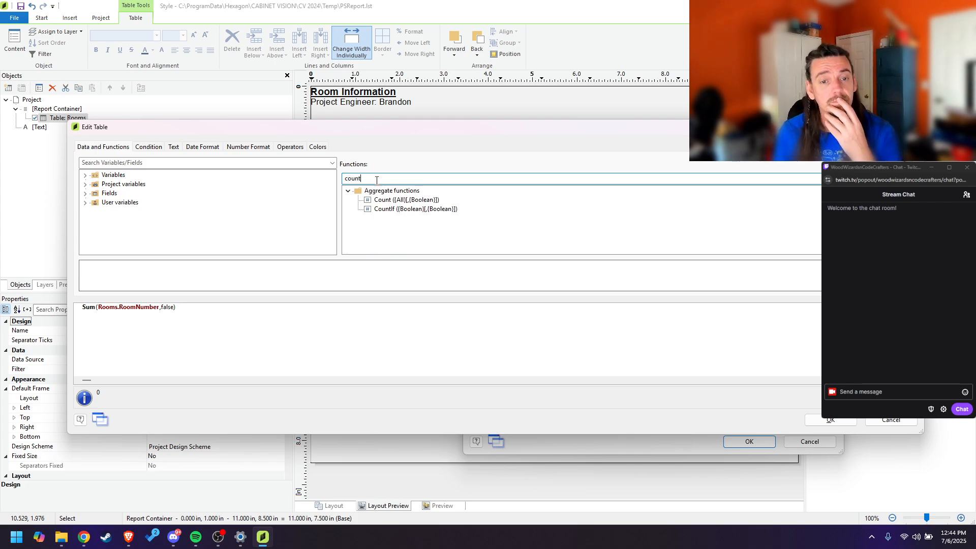
{"action": "left_click", "coordinate": [394, 200]}
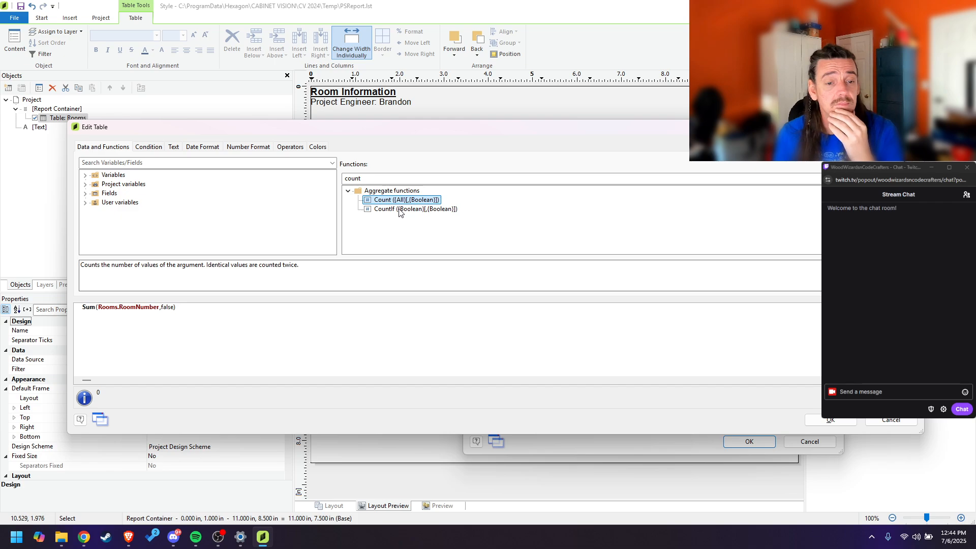
Step: Replace Sum with Count so the footer formula reads Count(Rooms.RoomNumber,false), and accept the table contents
{"action": "double_click", "coordinate": [89, 307]}
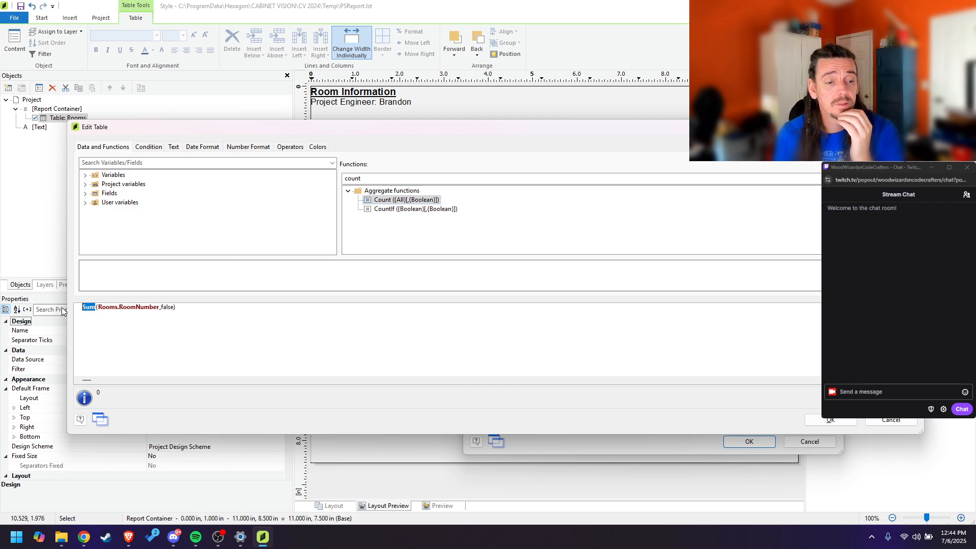
{"action": "type", "text": "Count"}
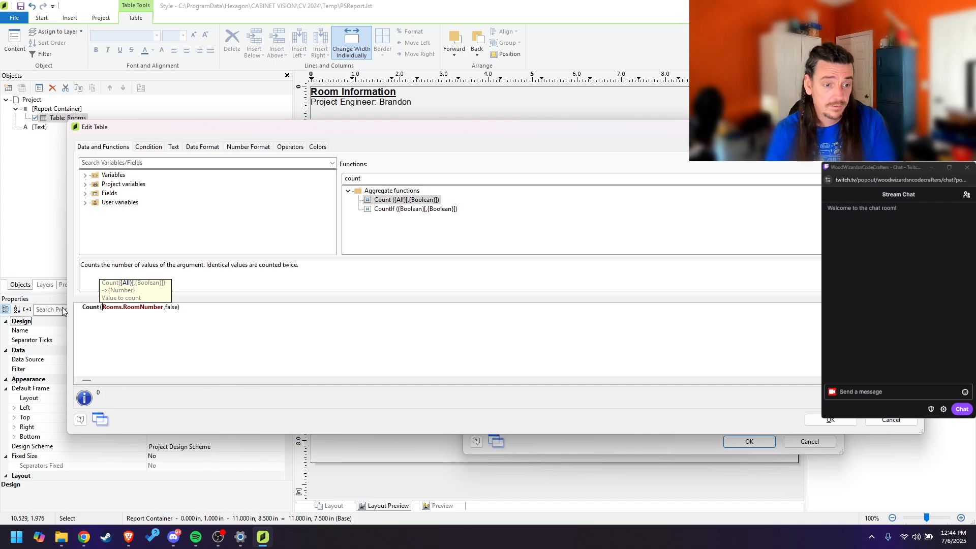
{"action": "key", "text": "Right"}
{"action": "key", "text": "Right"}
{"action": "key", "text": "Right"}
{"action": "key", "text": "Right"}
{"action": "key", "text": "Right"}
{"action": "key", "text": "Right"}
{"action": "key", "text": "Right"}
{"action": "key", "text": "Right"}
{"action": "key", "text": "Right"}
{"action": "key", "text": "Right"}
{"action": "key", "text": "Right"}
{"action": "key", "text": "Right"}
{"action": "key", "text": "Right"}
{"action": "key", "text": "Right"}
{"action": "key", "text": "Right"}
{"action": "key", "text": "Right"}
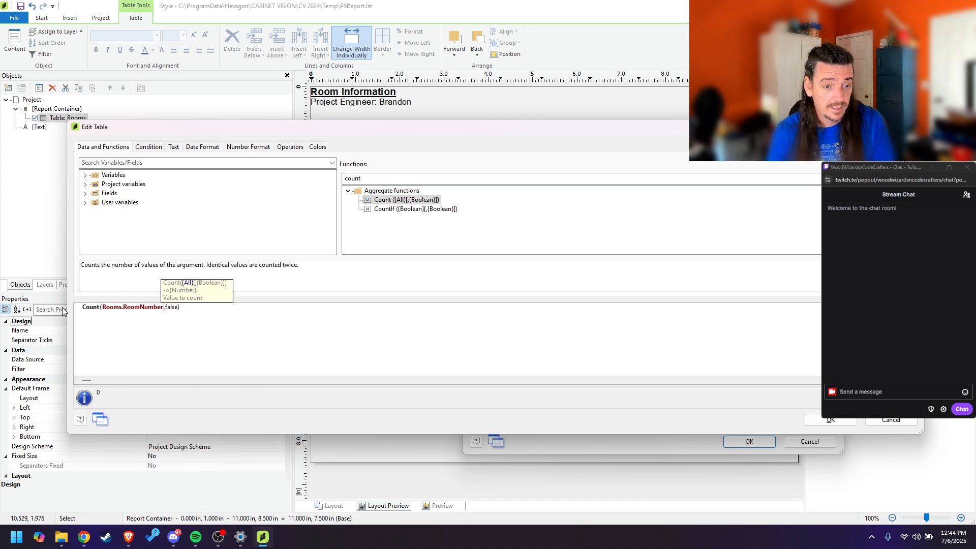
{"action": "key", "text": "Right"}
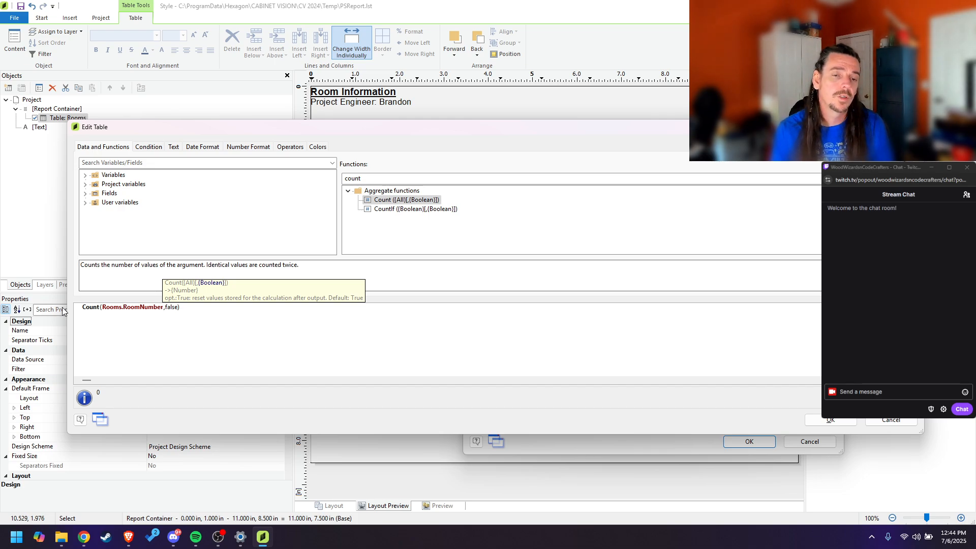
{"action": "left_click", "coordinate": [831, 420]}
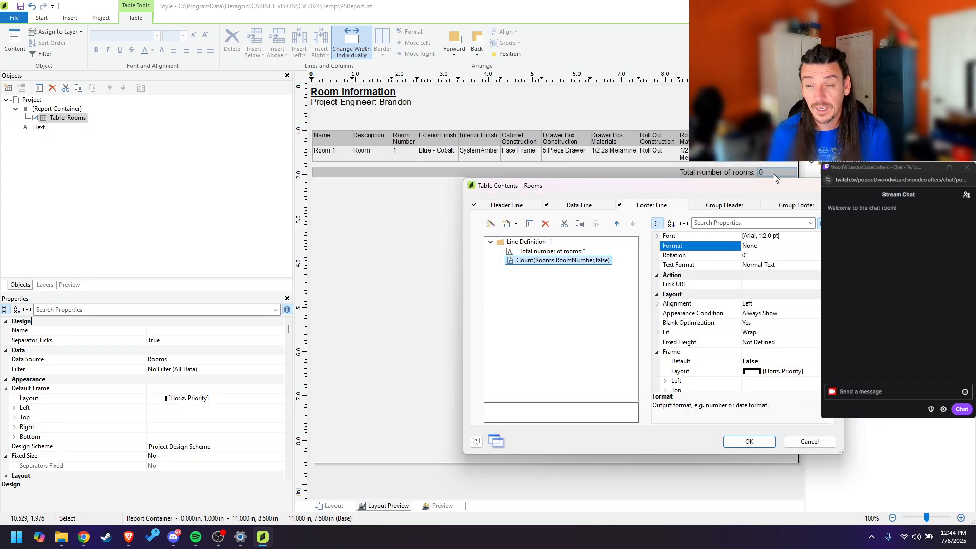
{"action": "left_click", "coordinate": [749, 442]}
{"action": "left_click", "coordinate": [964, 5]}
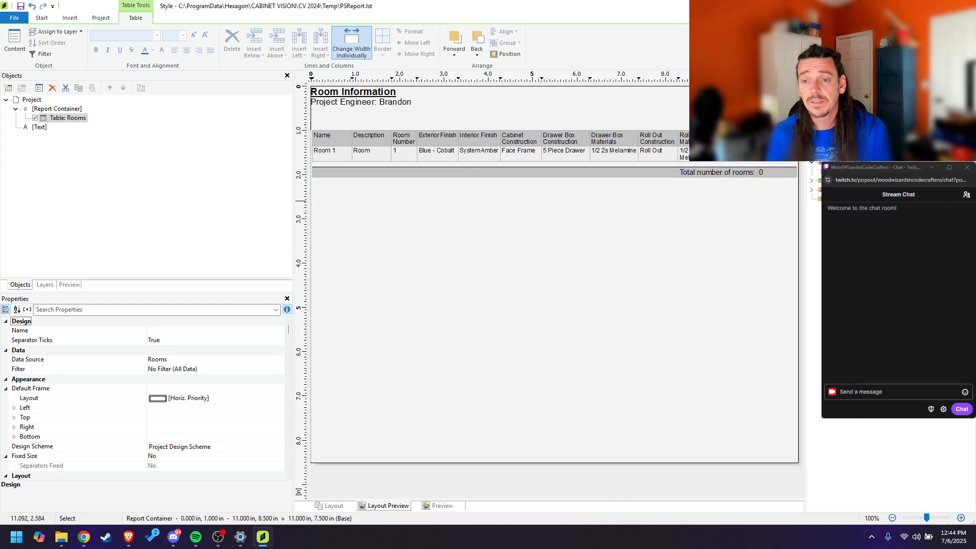
Step: Apply the Number format with optimized decimal places to the footer's room count field and accept the table contents
{"action": "left_click", "coordinate": [548, 268]}
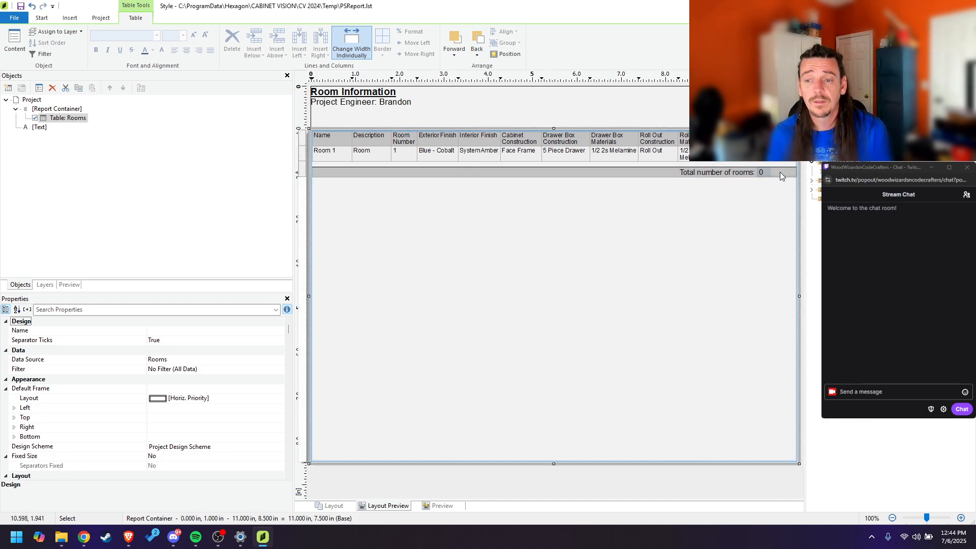
{"action": "double_click", "coordinate": [779, 172]}
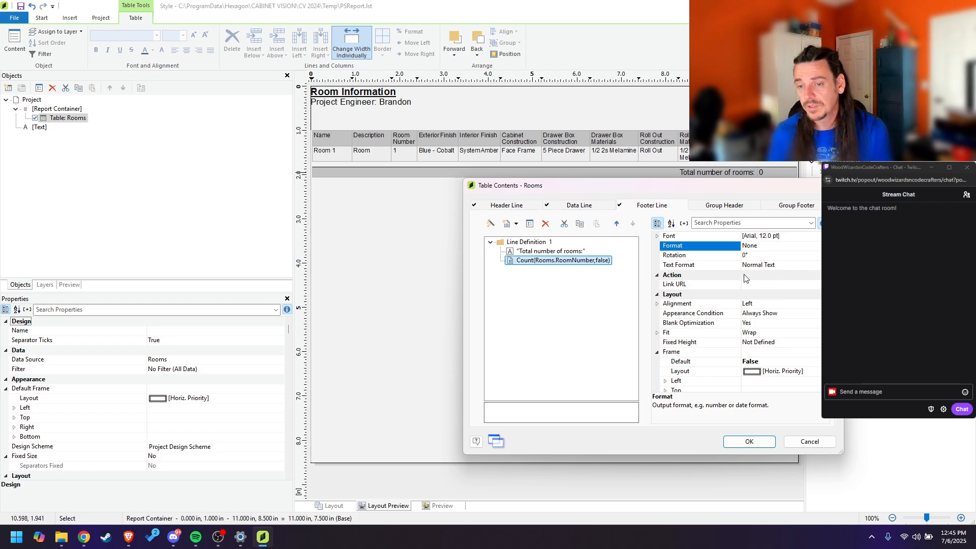
{"action": "left_click", "coordinate": [796, 248]}
{"action": "left_click", "coordinate": [815, 246]}
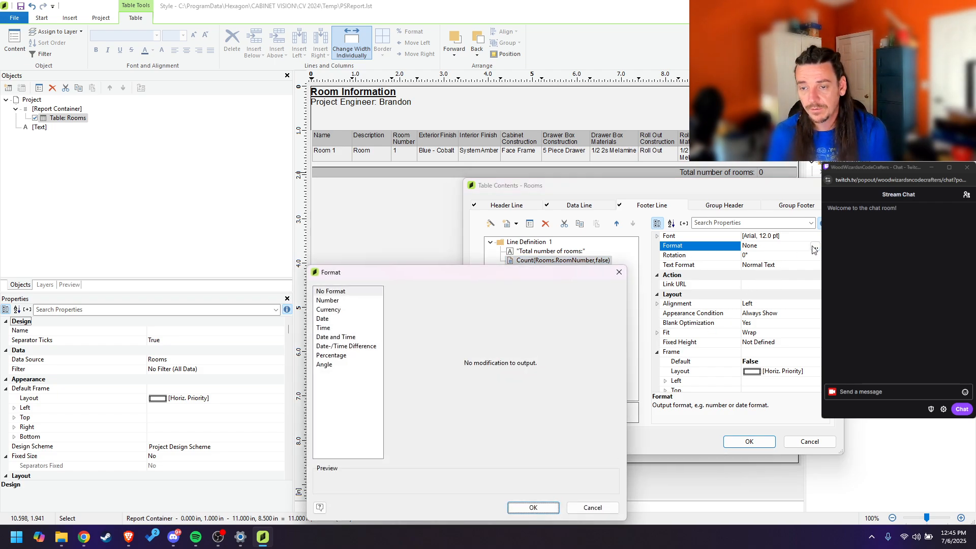
{"action": "left_click", "coordinate": [342, 303]}
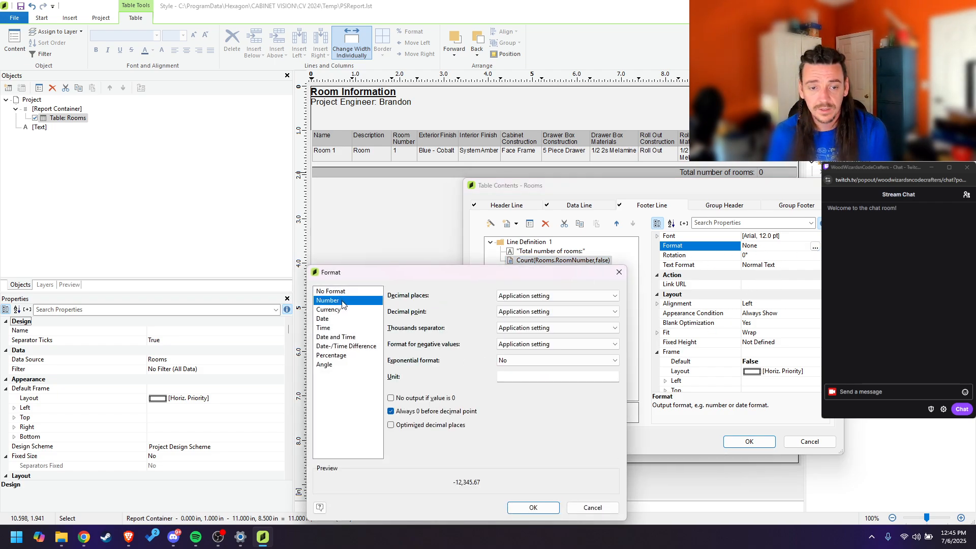
{"action": "left_click", "coordinate": [402, 425]}
{"action": "left_click", "coordinate": [532, 508]}
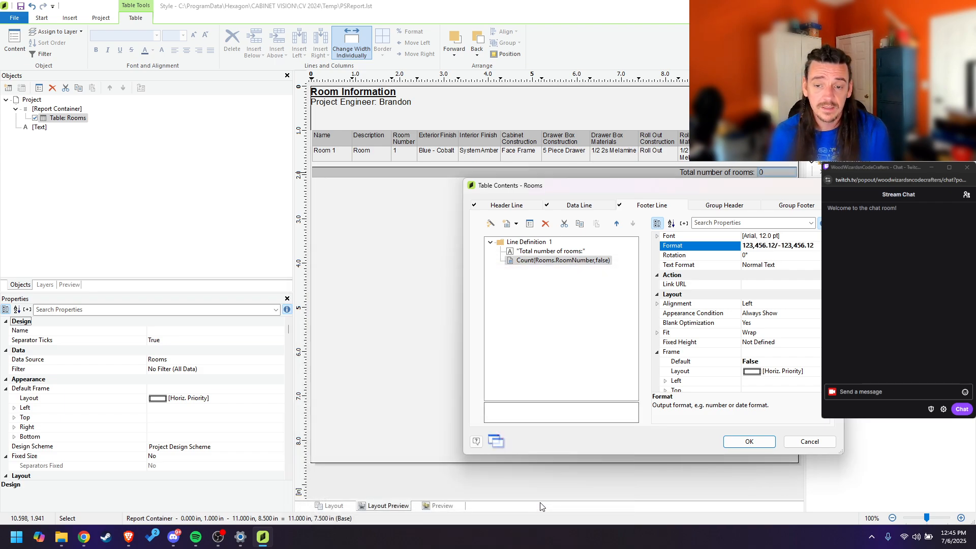
{"action": "left_click", "coordinate": [751, 441]}
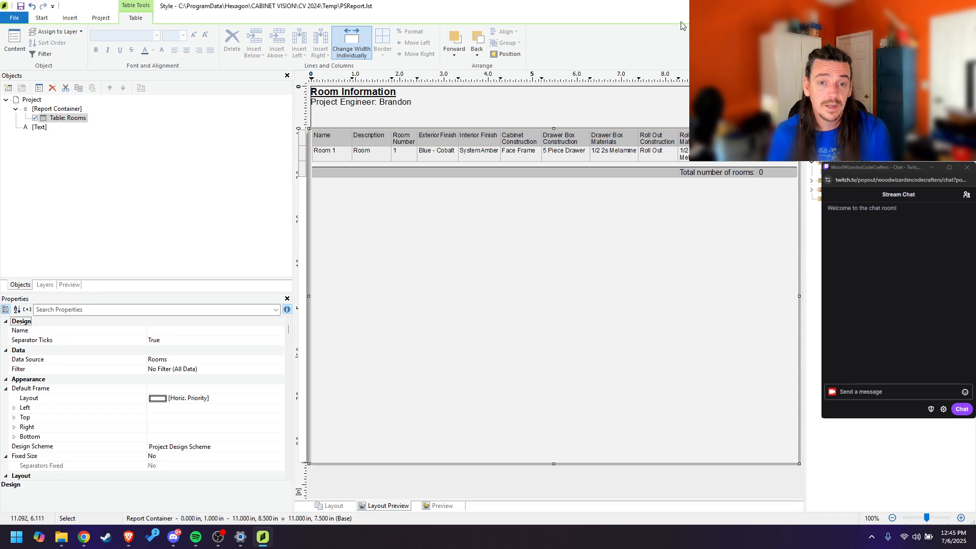
Step: Close the report design and preview the updated Room Information report in the Rooms report group
{"action": "key", "text": "alt+F4"}
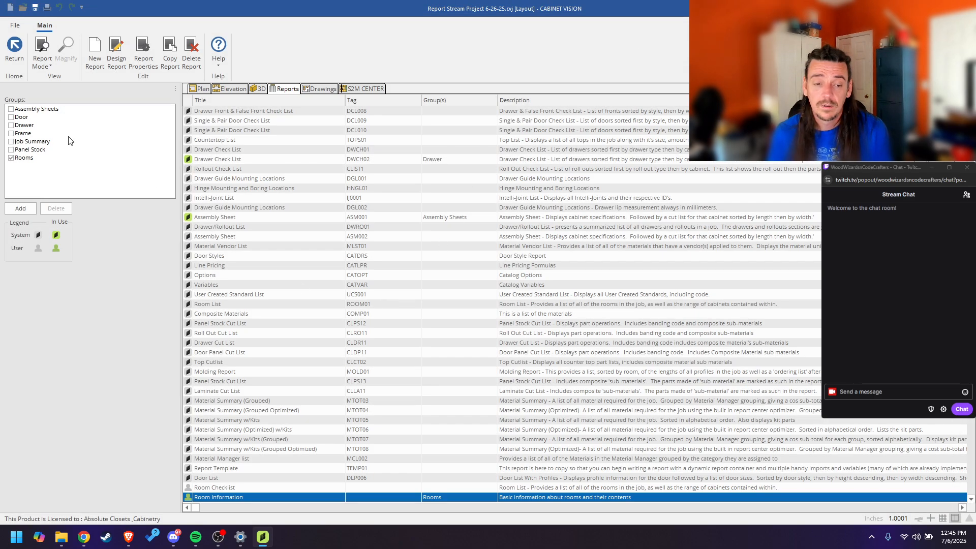
{"action": "left_click", "coordinate": [24, 53]}
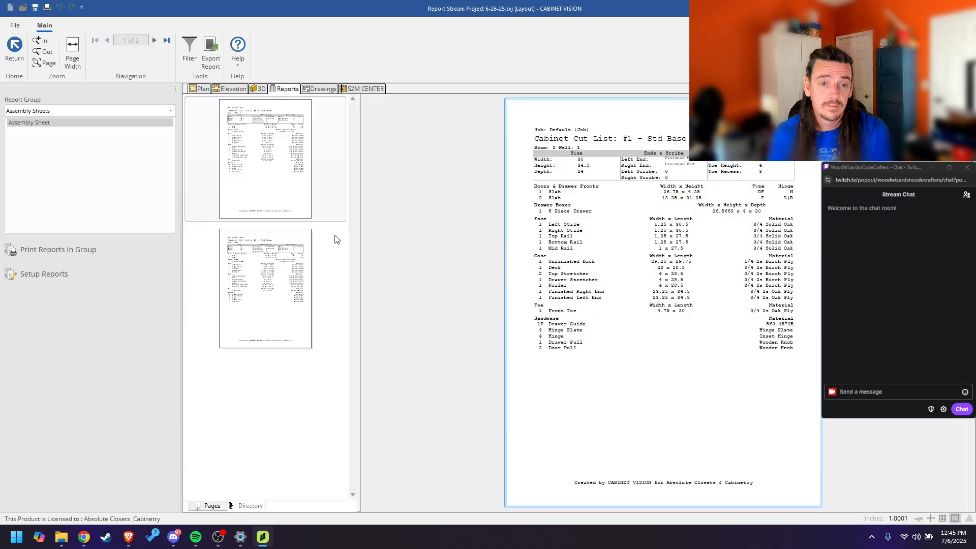
{"action": "left_click", "coordinate": [96, 111]}
{"action": "left_click", "coordinate": [29, 174]}
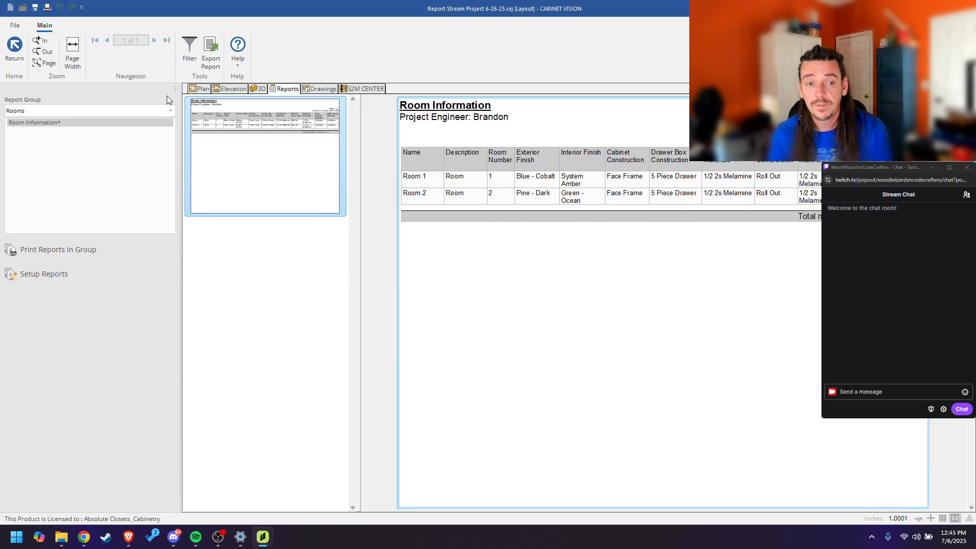
Step: Return to the plan view and copy Room 2 as a new room named Room 3
{"action": "left_click", "coordinate": [198, 89]}
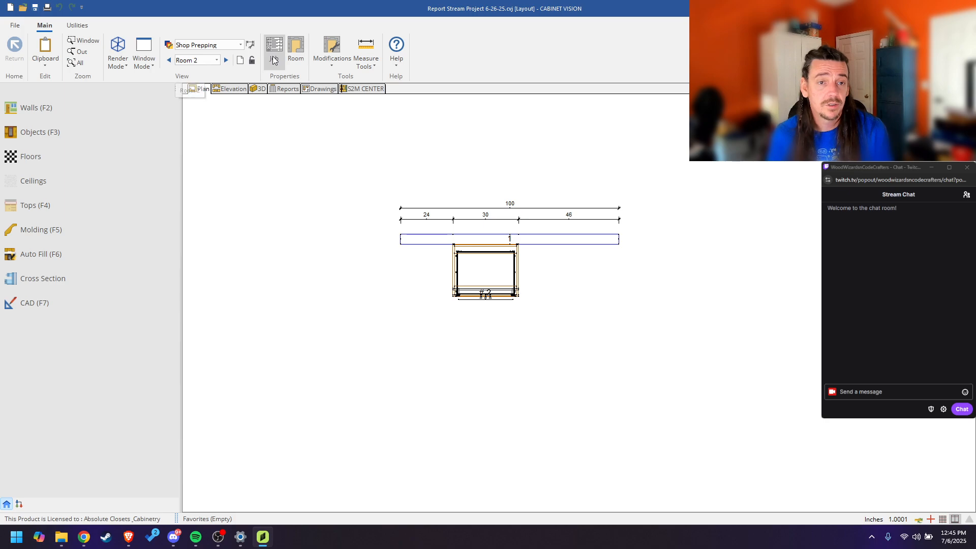
{"action": "left_click", "coordinate": [333, 58]}
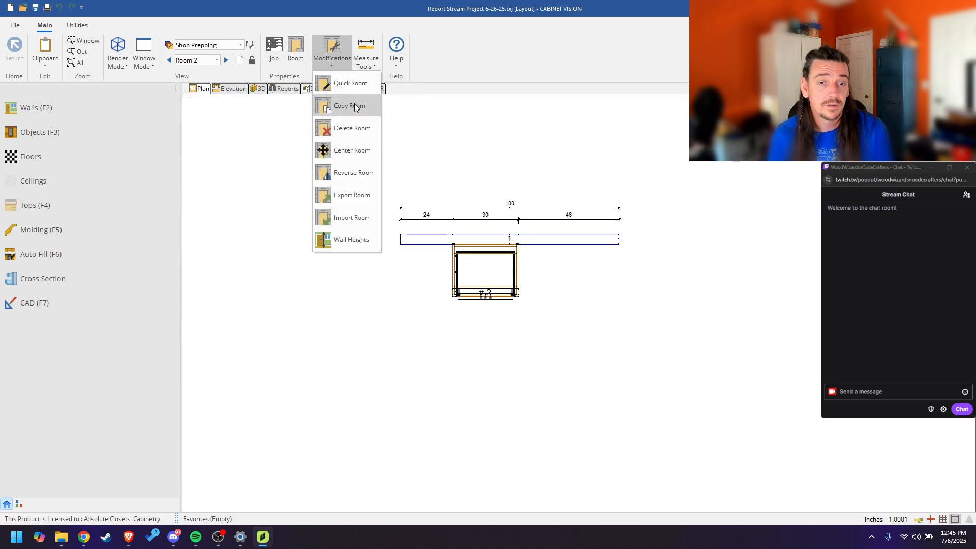
{"action": "left_click", "coordinate": [323, 111]}
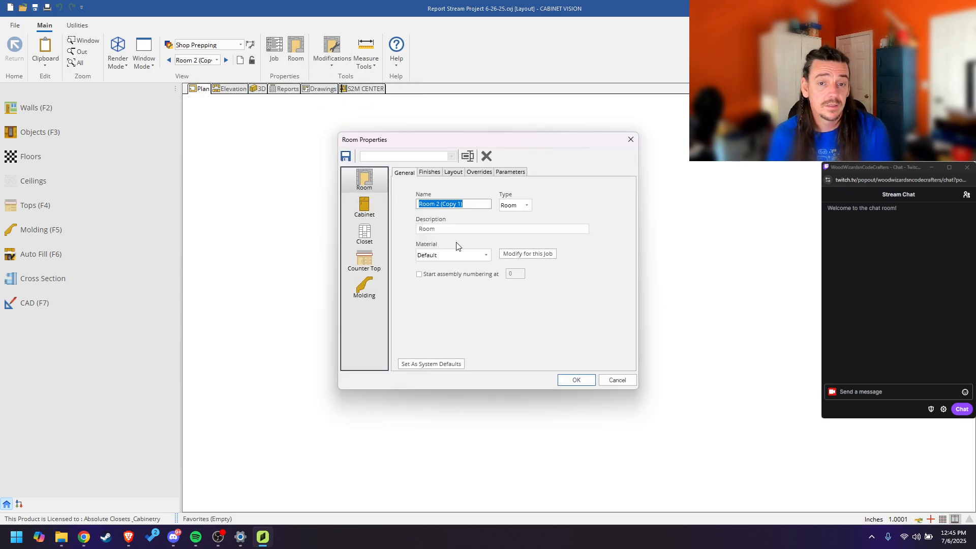
{"action": "type", "text": "Room "}
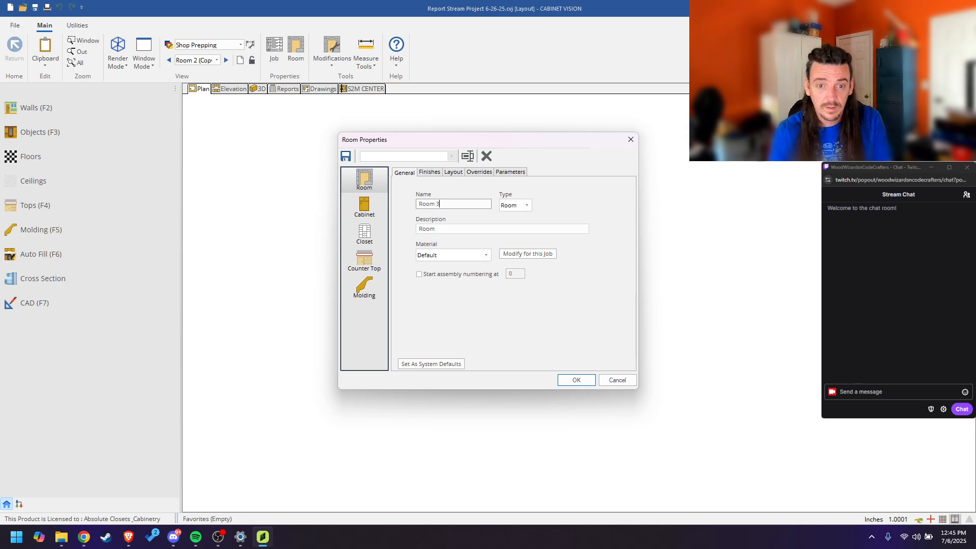
{"action": "type", "text": "3"}
{"action": "left_click", "coordinate": [576, 380]}
Step: Copy Room 3 as a new room named Kitchen
{"action": "left_click", "coordinate": [333, 59]}
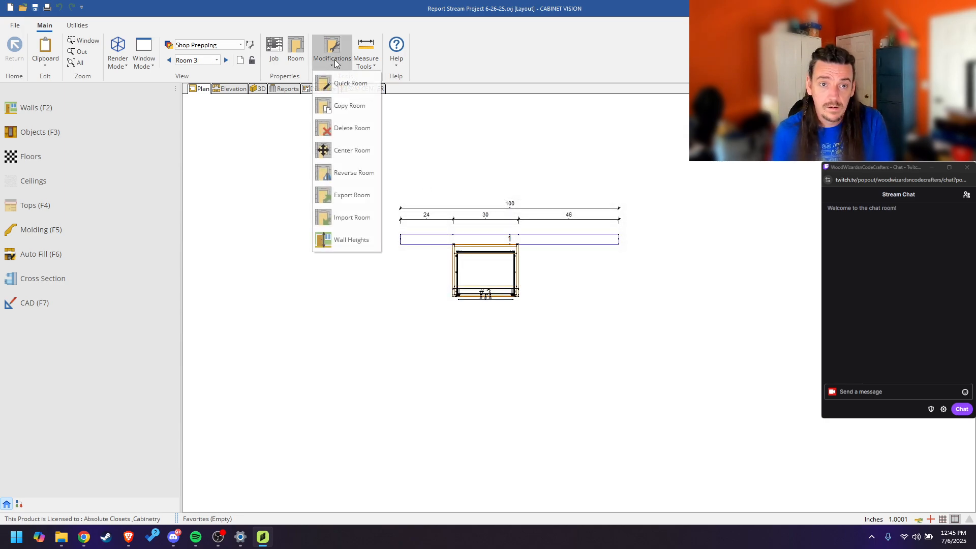
{"action": "left_click", "coordinate": [346, 110]}
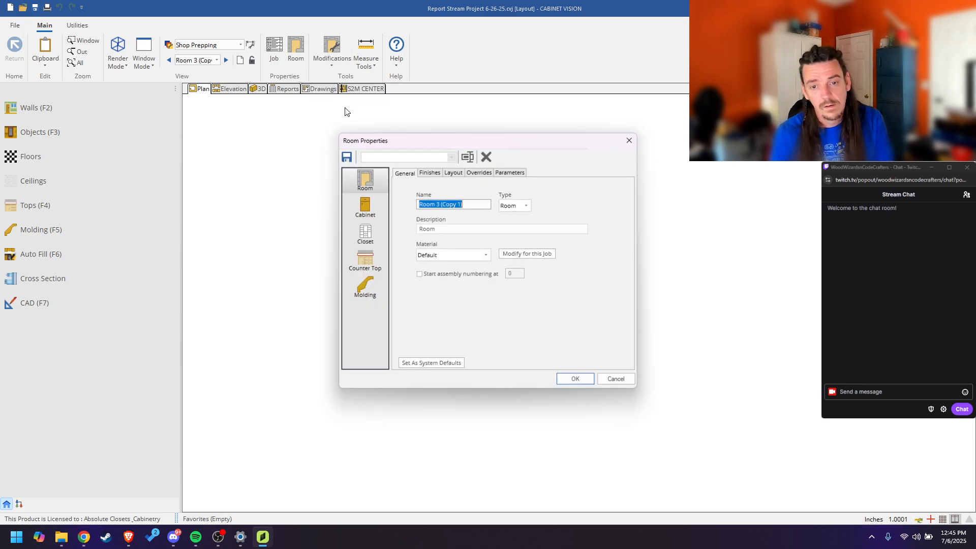
{"action": "type", "text": "Kitchen"}
{"action": "key", "text": "Return"}
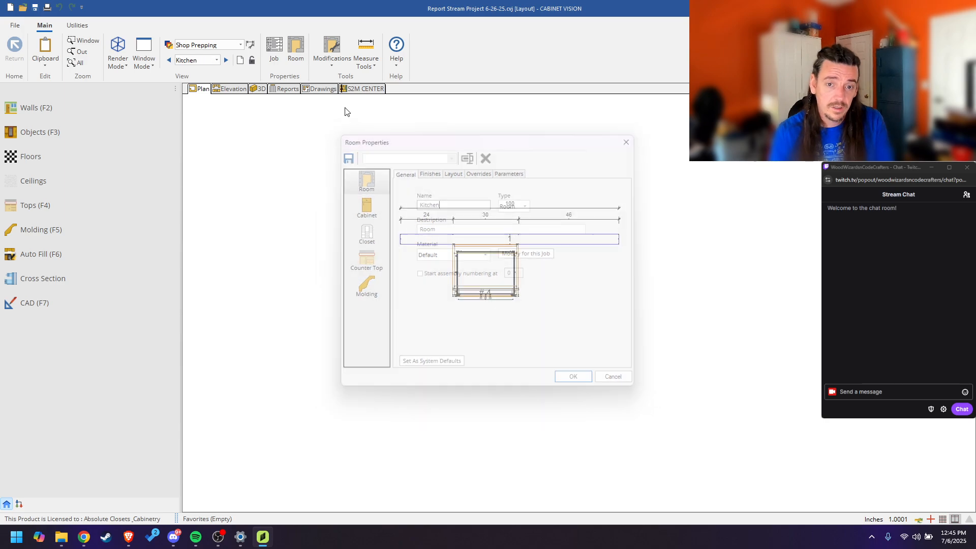
Step: Copy the Kitchen room as a new room named Butler's Pantry
{"action": "left_click", "coordinate": [332, 56]}
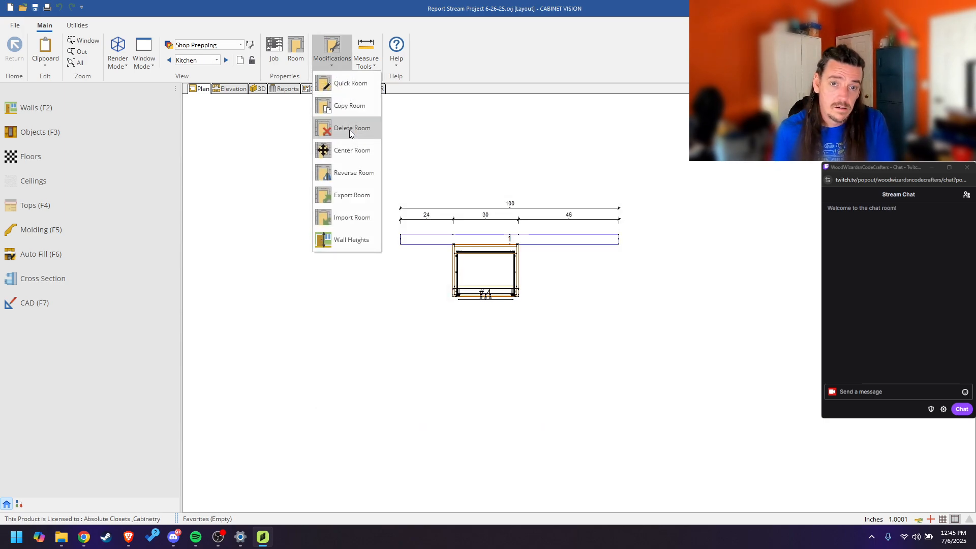
{"action": "left_click", "coordinate": [349, 108]}
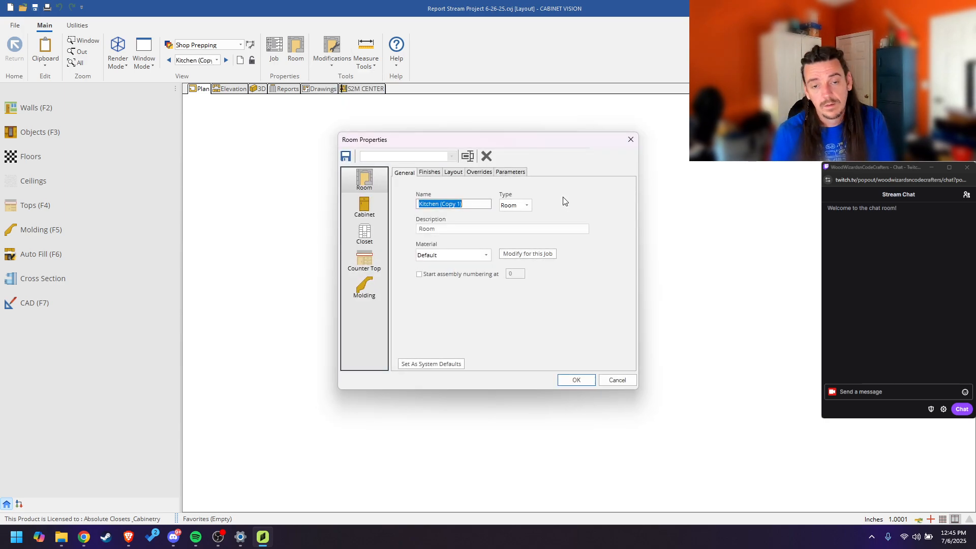
{"action": "type", "text": "Butler's Pantry"}
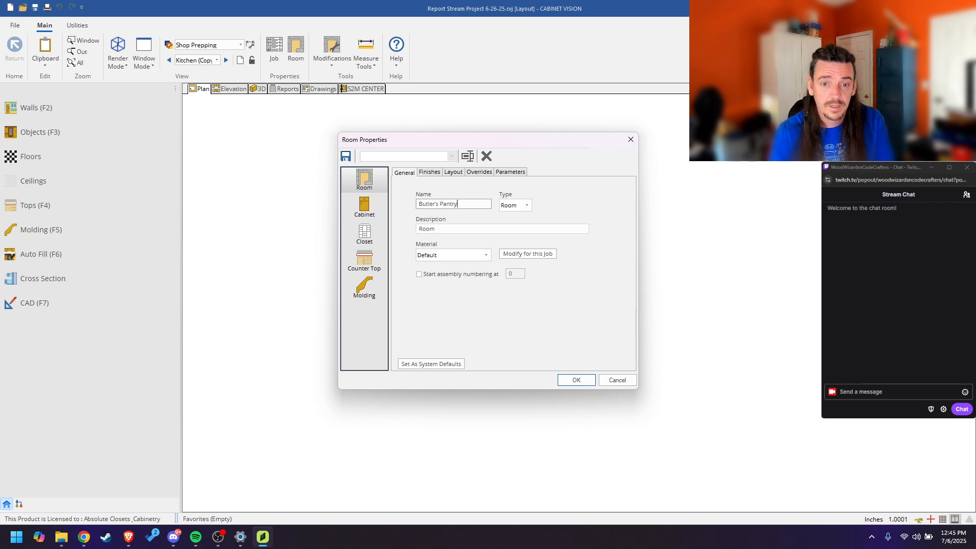
{"action": "key", "text": "Return"}
Step: Copy the Butler's Pantry room as a new room named Mud Room
{"action": "left_click", "coordinate": [331, 51]}
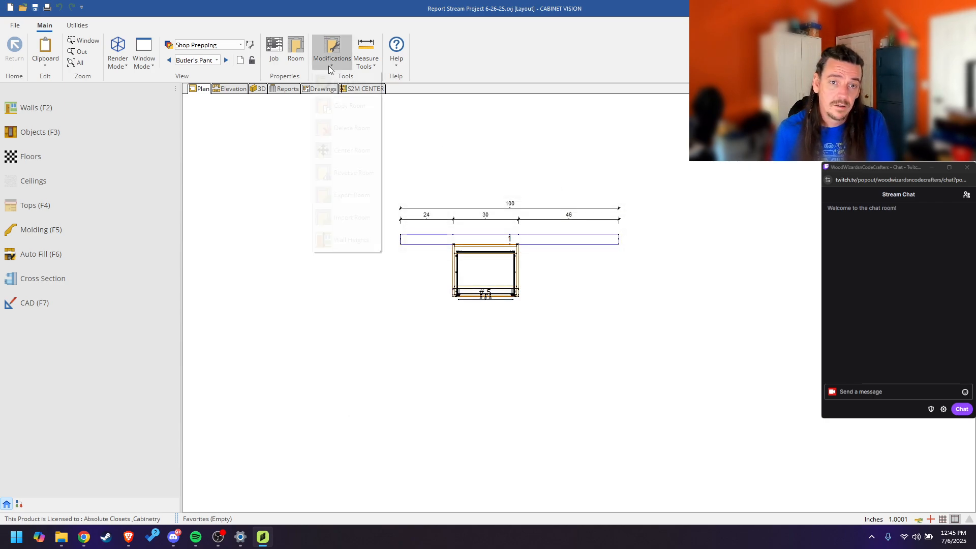
{"action": "left_click", "coordinate": [341, 108]}
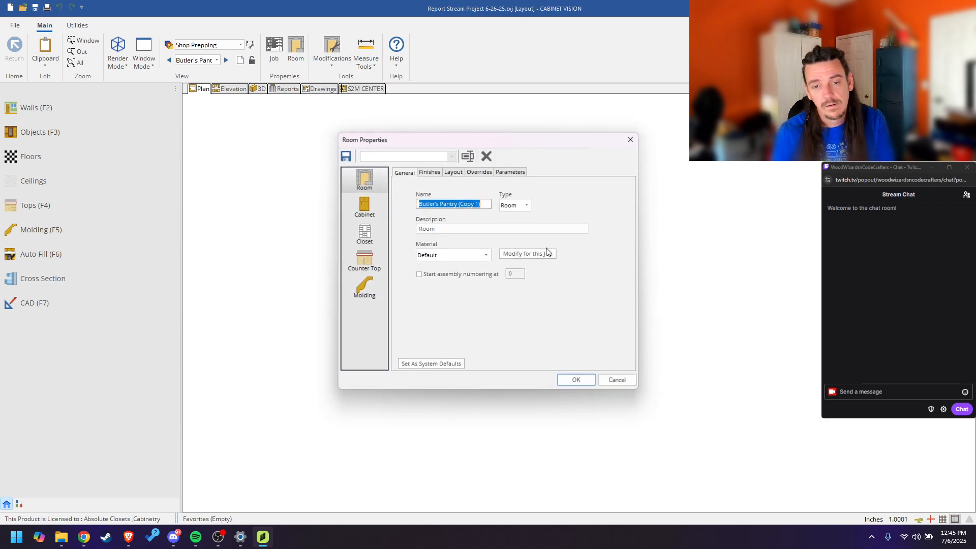
{"action": "type", "text": "<"}
{"action": "type", "text": "ud Ro"}
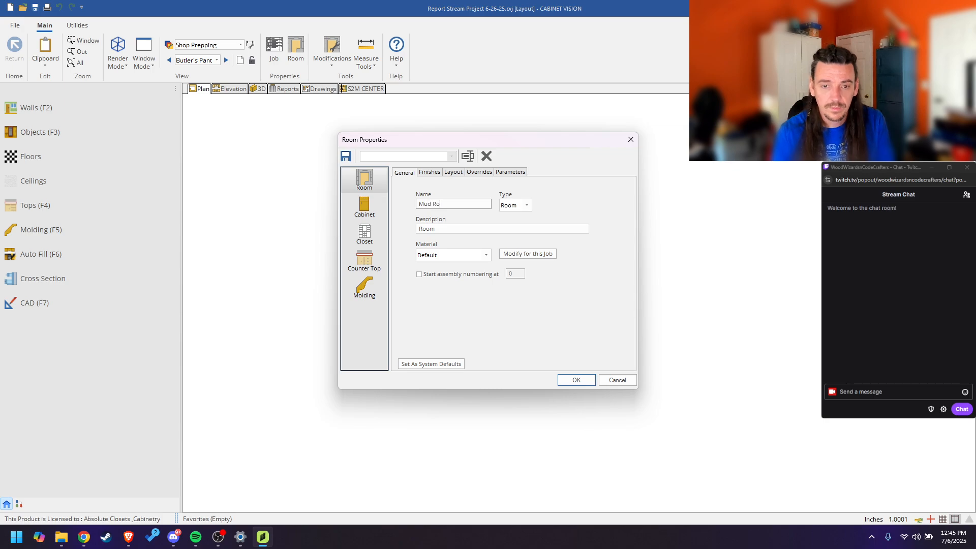
{"action": "type", "text": "om"}
{"action": "key", "text": "Return"}
Step: Display the Room Information report from the Rooms report group and check that it lists the added rooms
{"action": "left_click", "coordinate": [287, 89]}
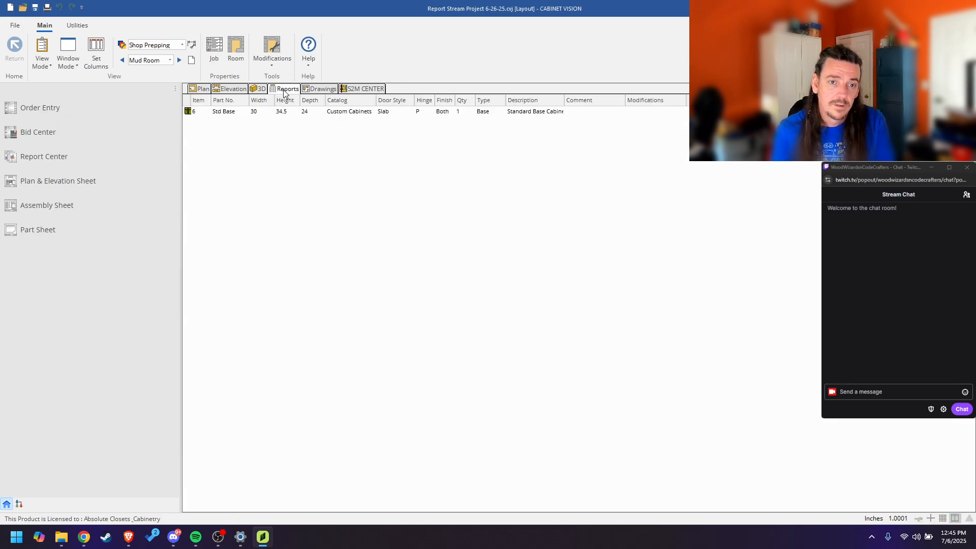
{"action": "left_click", "coordinate": [76, 158]}
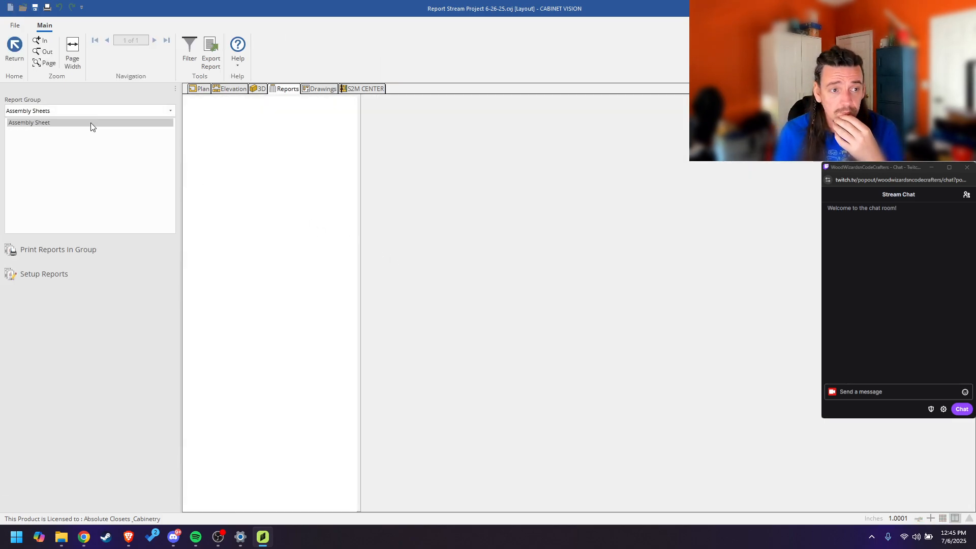
{"action": "left_click", "coordinate": [88, 111]}
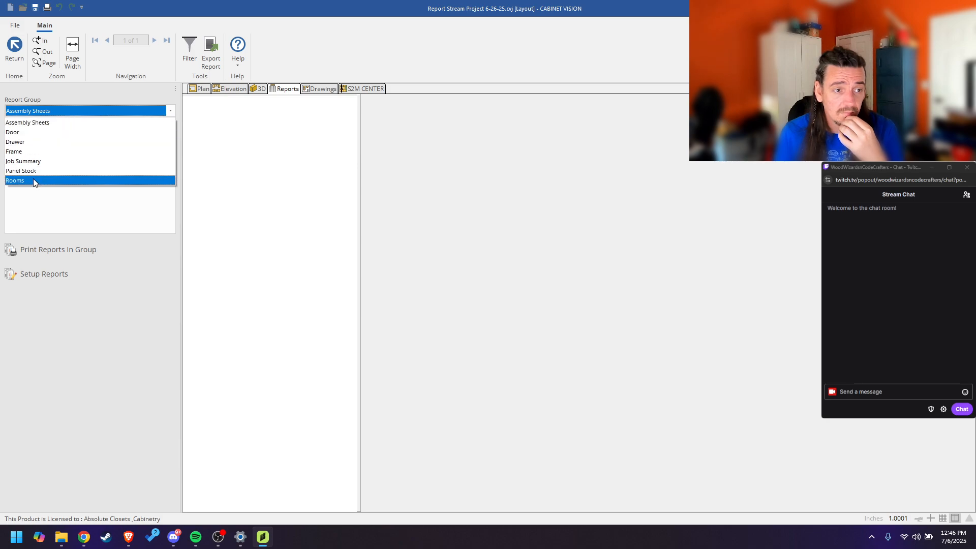
{"action": "left_click", "coordinate": [33, 179]}
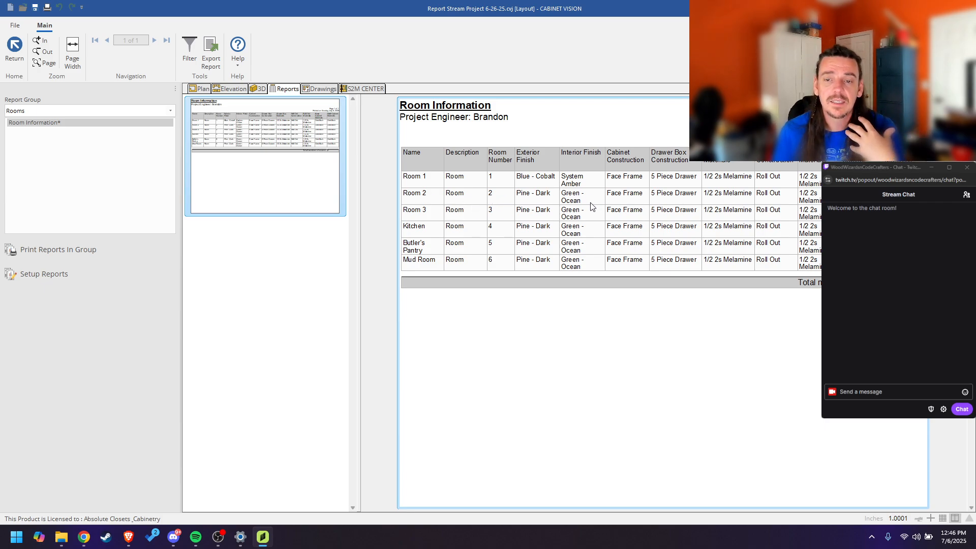
{"action": "left_click", "coordinate": [415, 228]}
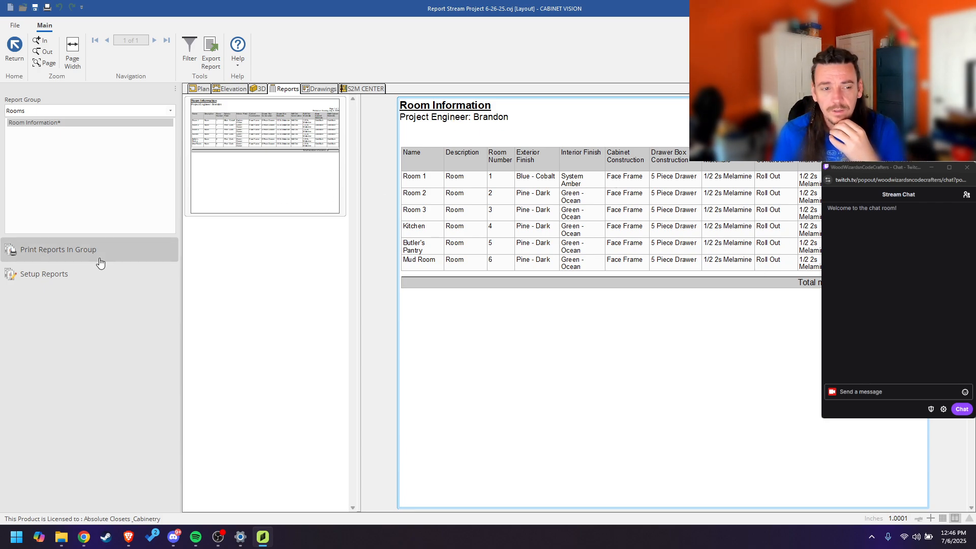
Step: Open the Room Information report design and set the Rooms table data line's default font size to 36 pt
{"action": "left_click", "coordinate": [77, 274]}
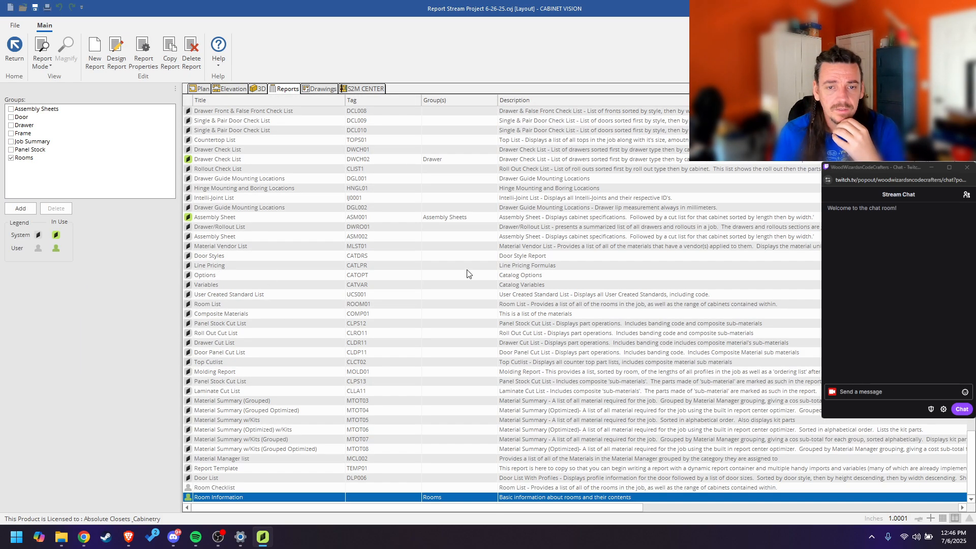
{"action": "left_click", "coordinate": [116, 54]}
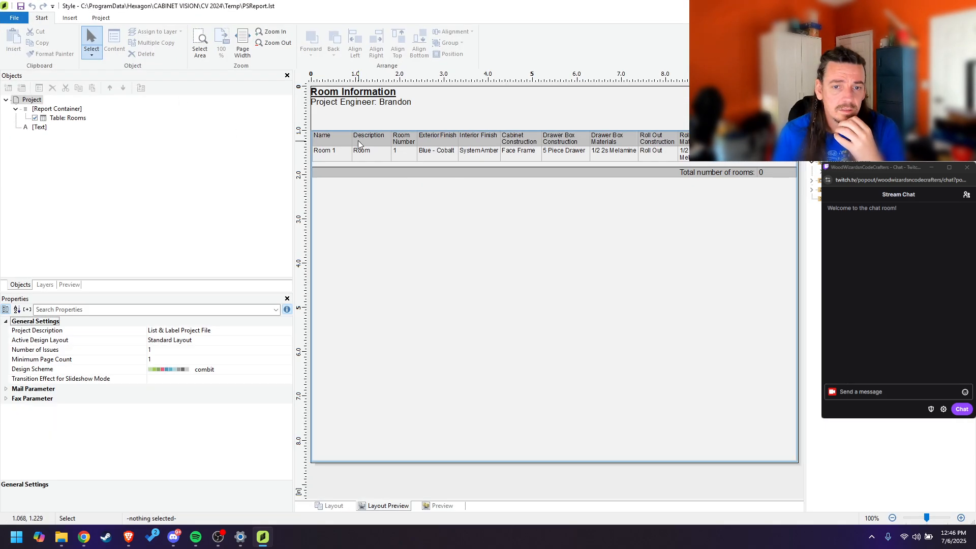
{"action": "double_click", "coordinate": [332, 139]}
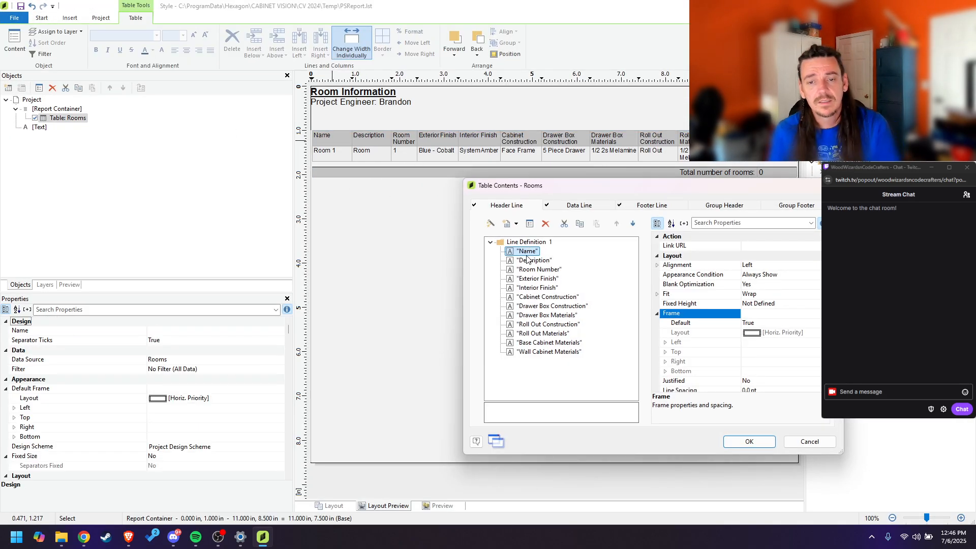
{"action": "left_click", "coordinate": [579, 205]}
{"action": "left_click", "coordinate": [785, 276]}
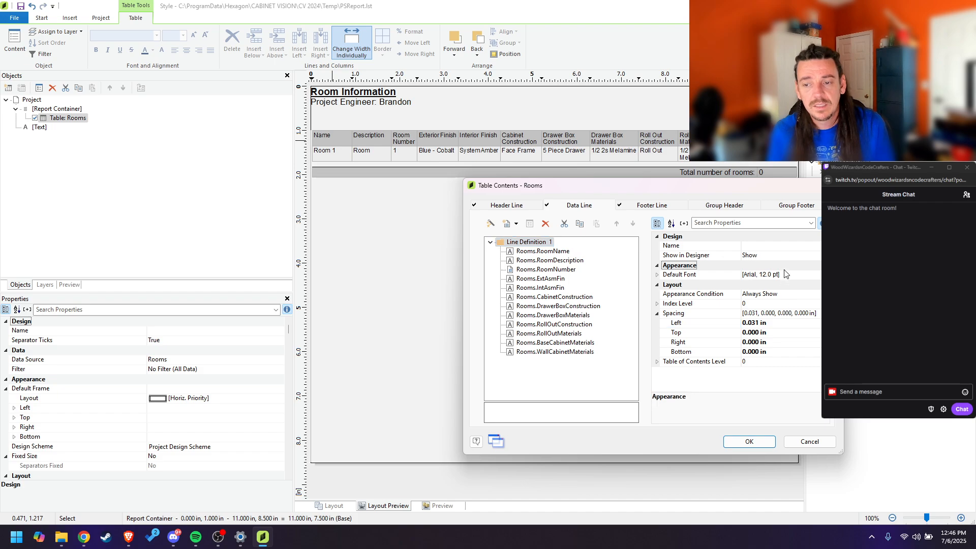
{"action": "left_click", "coordinate": [819, 275]}
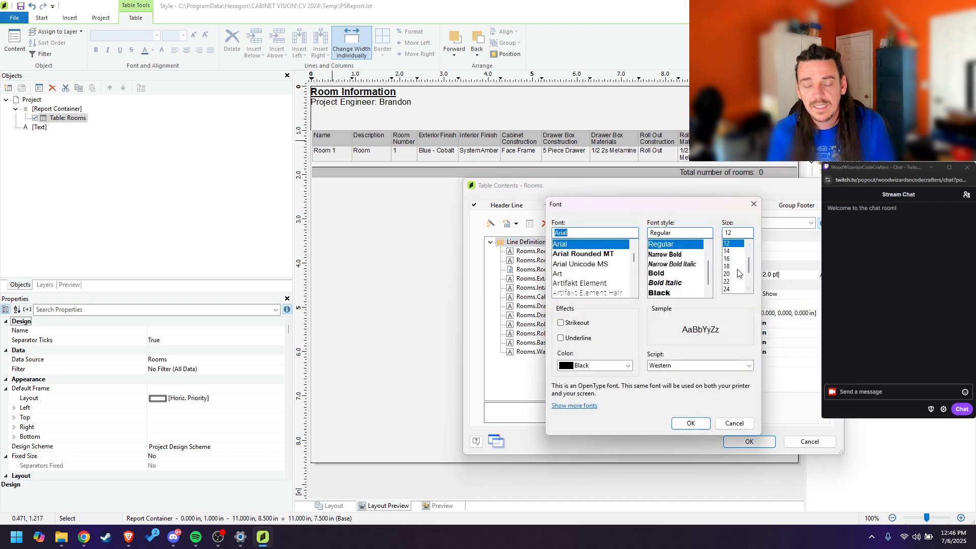
{"action": "left_click", "coordinate": [733, 289]}
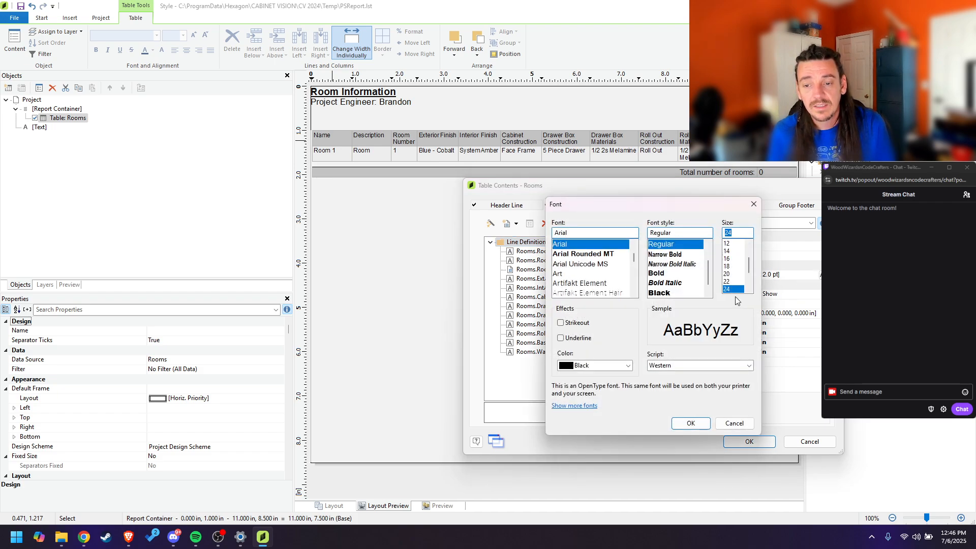
{"action": "scroll", "coordinate": [735, 281], "scroll_direction": "down", "scroll_amount": 1}
{"action": "left_click", "coordinate": [727, 290]}
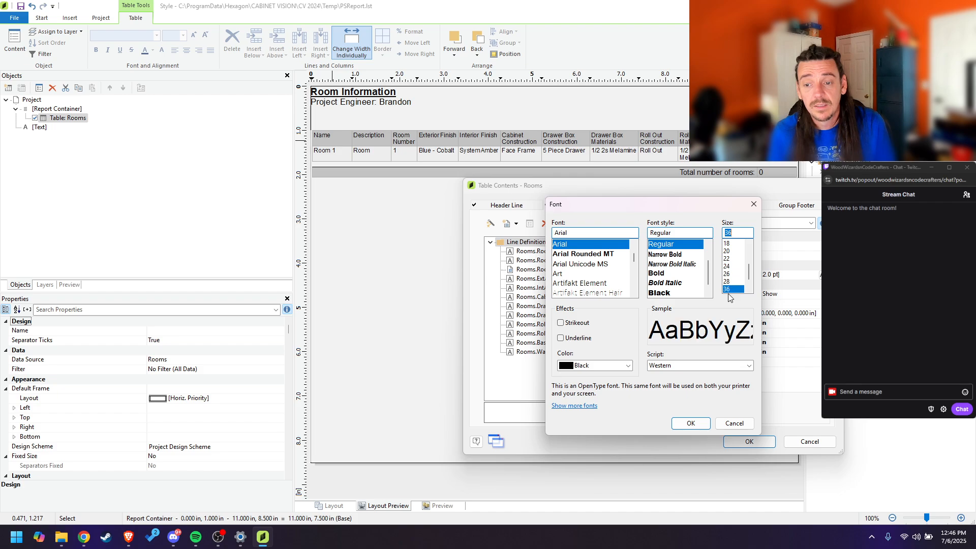
{"action": "left_click", "coordinate": [690, 423]}
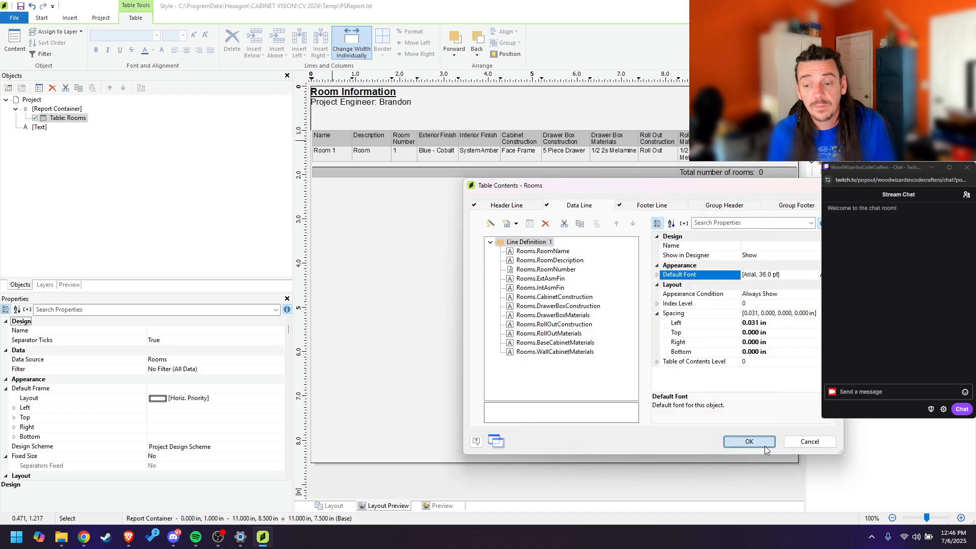
{"action": "left_click", "coordinate": [749, 441]}
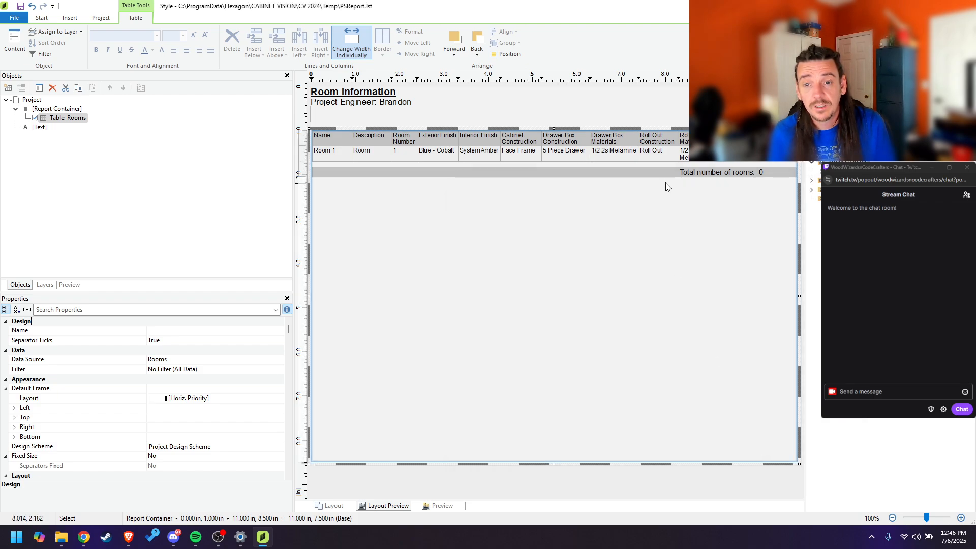
Step: Compare the data line's default font with the font settings of the Rooms.RoomName field
{"action": "double_click", "coordinate": [340, 154]}
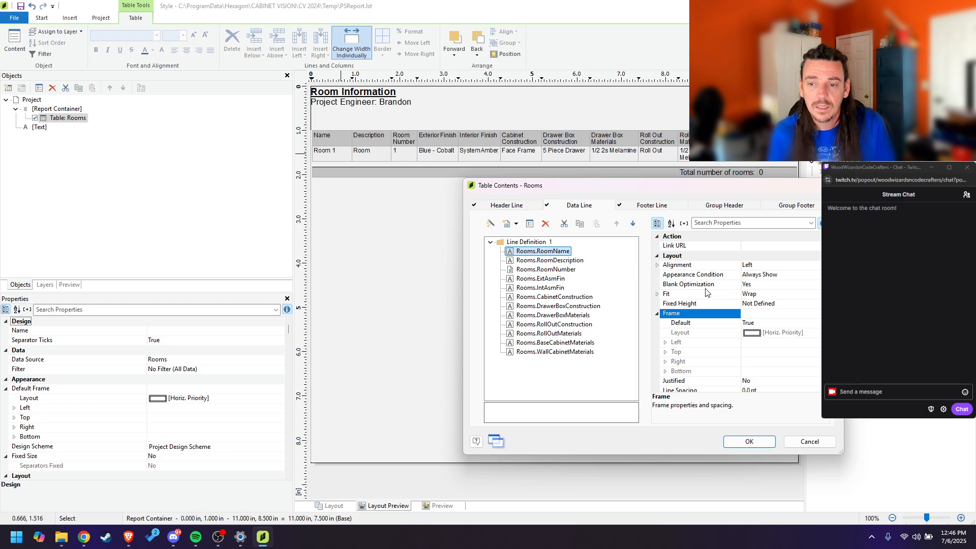
{"action": "left_click", "coordinate": [542, 242]}
{"action": "scroll", "coordinate": [731, 296], "scroll_direction": "up", "scroll_amount": 2}
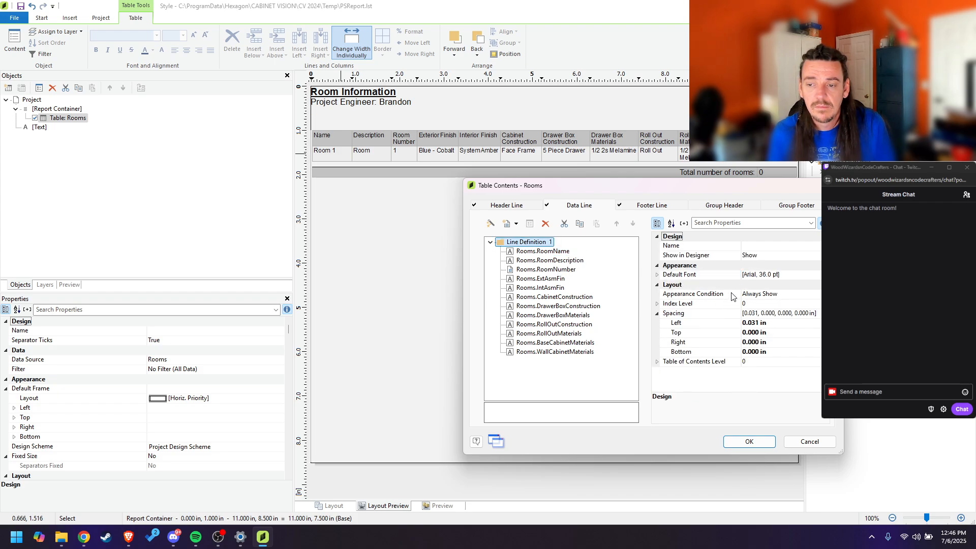
{"action": "scroll", "coordinate": [718, 279], "scroll_direction": "down", "scroll_amount": 1}
{"action": "left_click", "coordinate": [542, 251]}
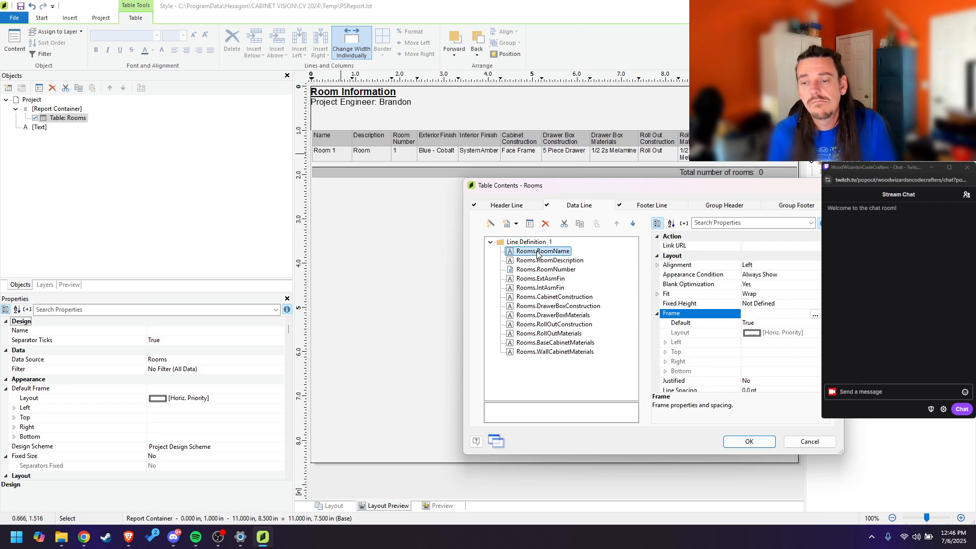
{"action": "scroll", "coordinate": [700, 332], "scroll_direction": "up", "scroll_amount": 4}
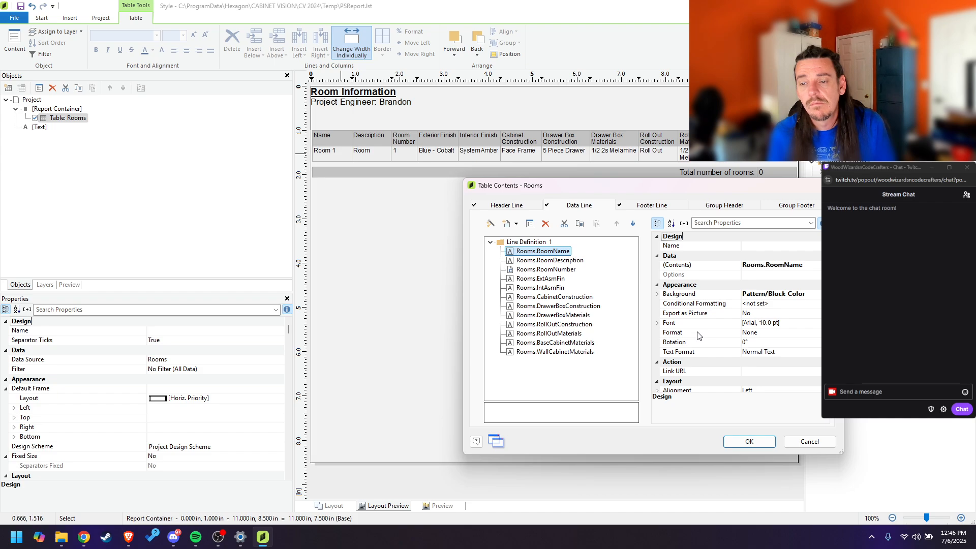
{"action": "left_click", "coordinate": [537, 243]}
Step: Make all data line fields from Rooms.RoomName to Rooms.WallCabinetMaterials use the default font, and apply the table contents
{"action": "left_click", "coordinate": [541, 252]}
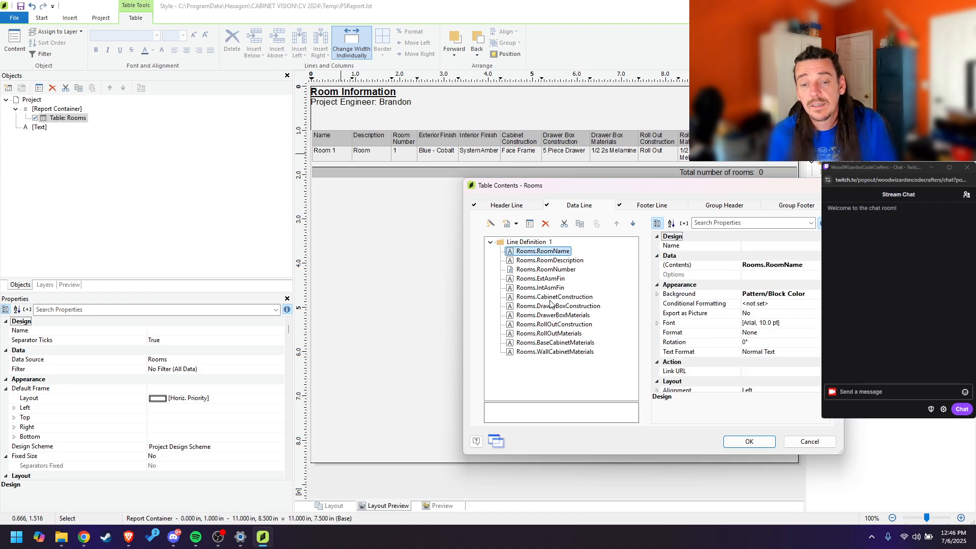
{"action": "left_click", "coordinate": [554, 351], "text": "shift"}
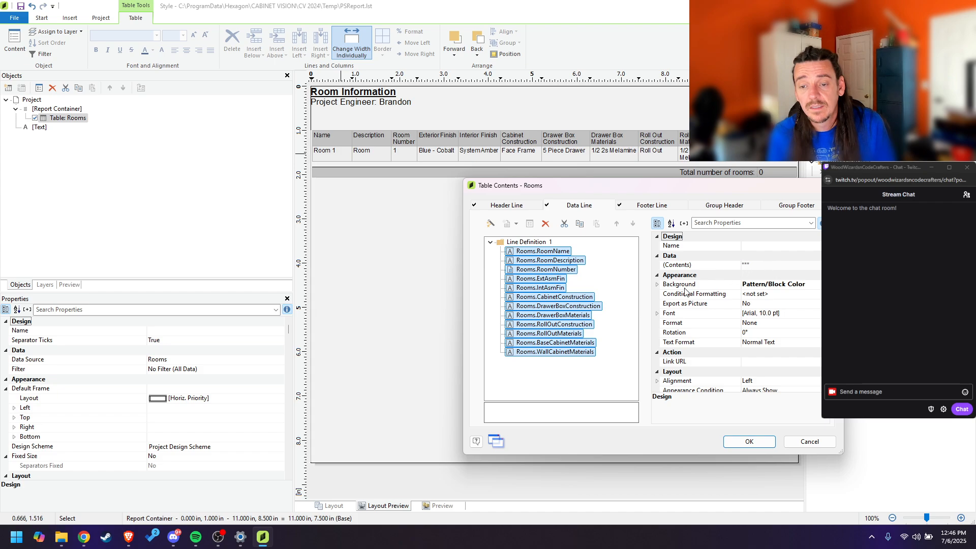
{"action": "left_click", "coordinate": [783, 316]}
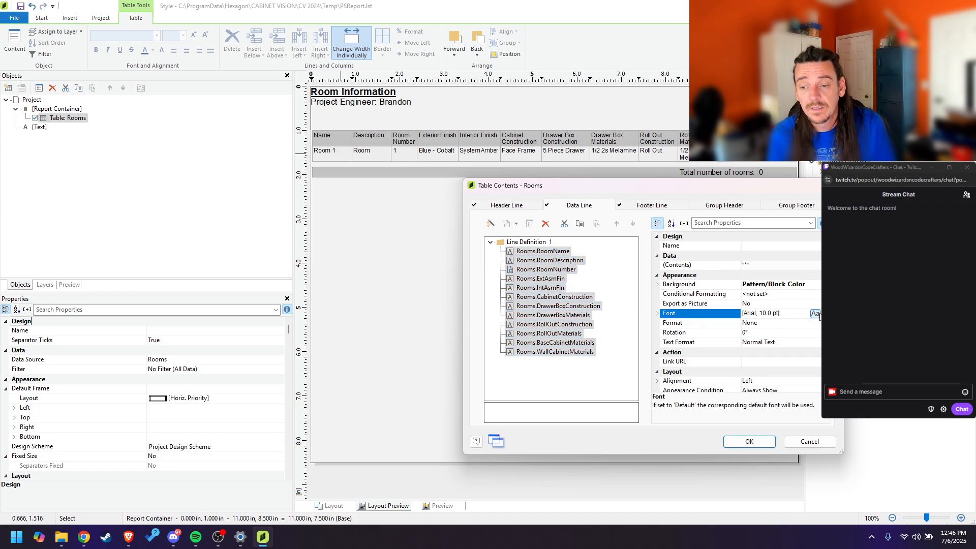
{"action": "left_click", "coordinate": [657, 314]}
{"action": "left_click", "coordinate": [790, 295]}
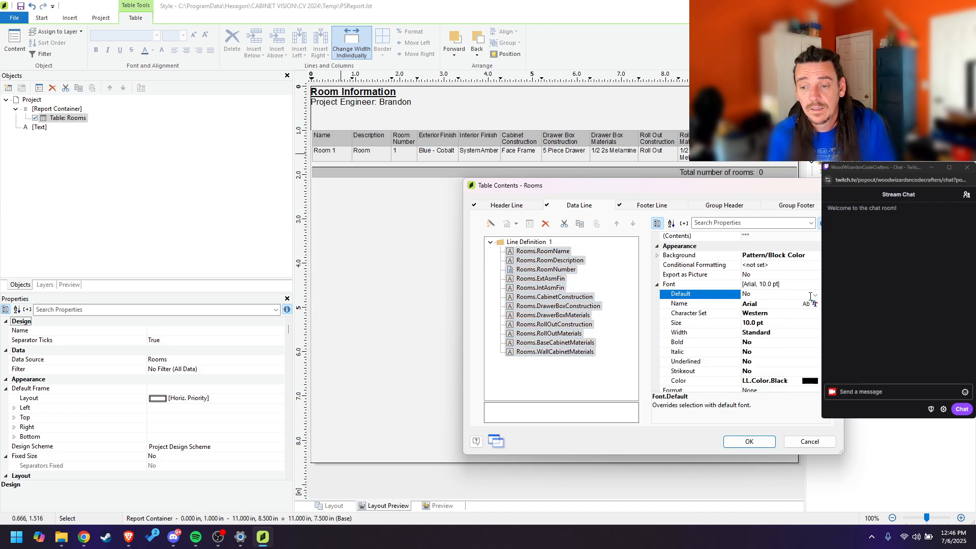
{"action": "left_click", "coordinate": [790, 295]}
{"action": "left_click", "coordinate": [773, 305]}
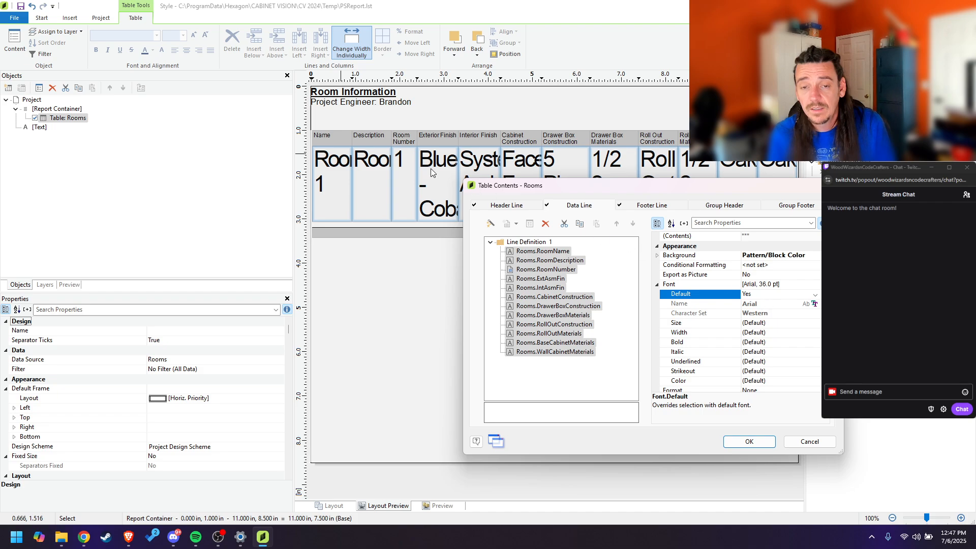
{"action": "left_click", "coordinate": [534, 243]}
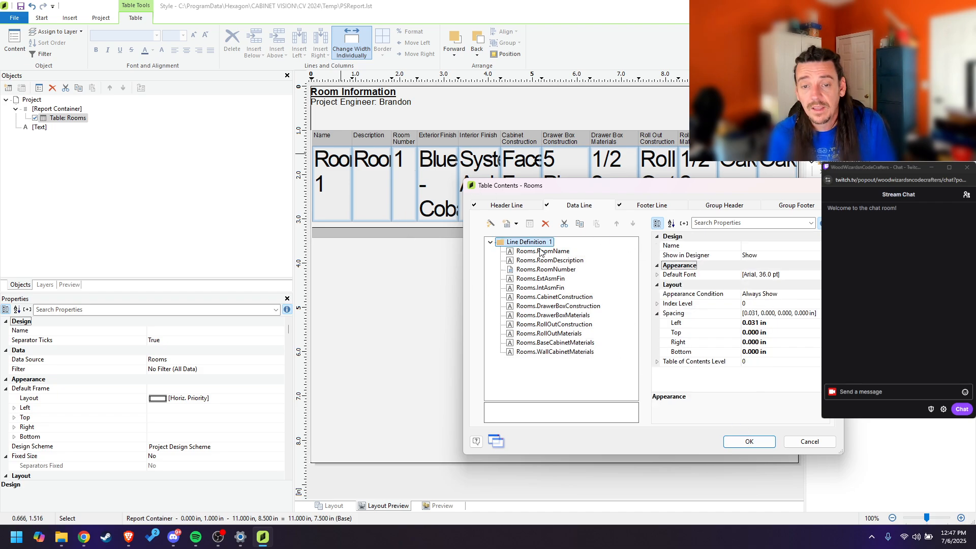
{"action": "left_click", "coordinate": [750, 441]}
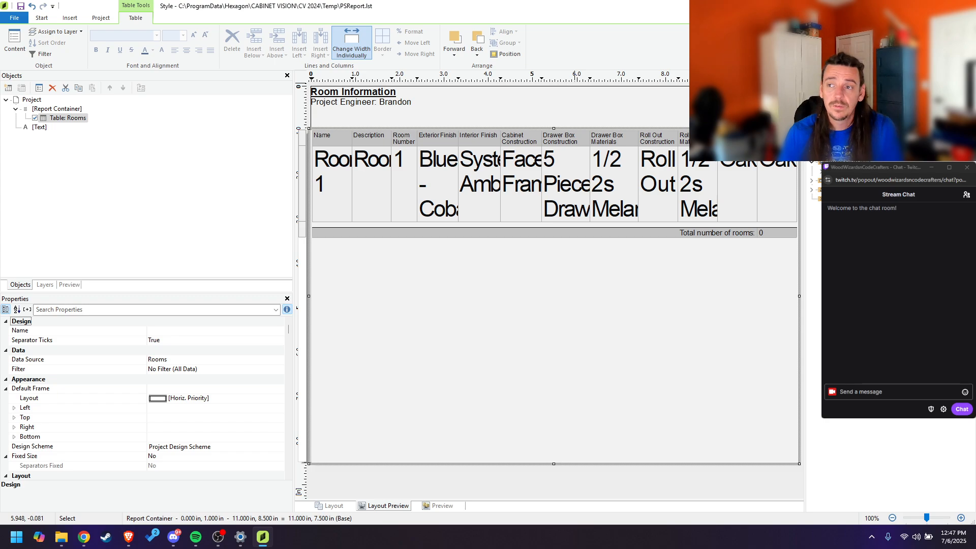
Step: Close the report designer and regenerate the Room Information report from the Rooms group
{"action": "key", "text": "alt+F4"}
{"action": "left_click", "coordinate": [16, 53]}
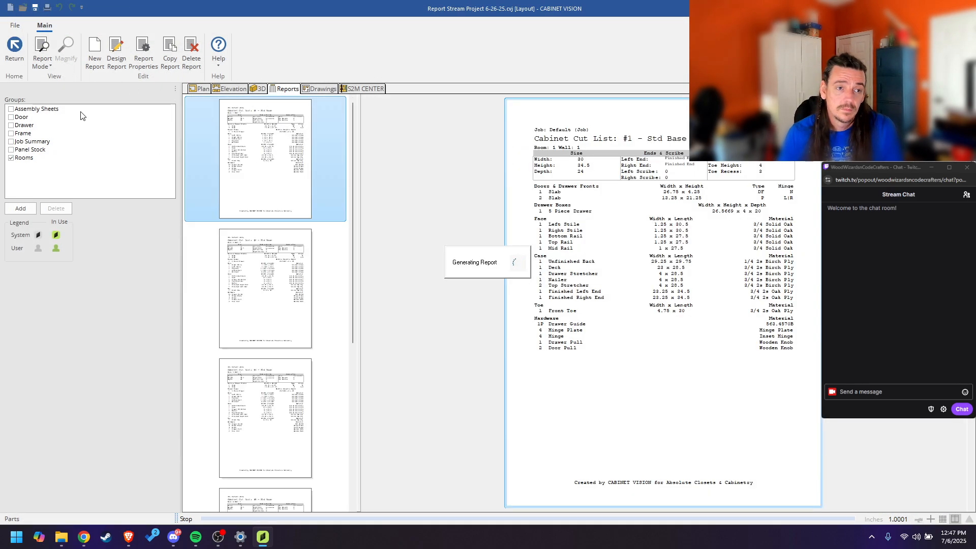
{"action": "left_click", "coordinate": [78, 112]}
{"action": "left_click", "coordinate": [25, 180]}
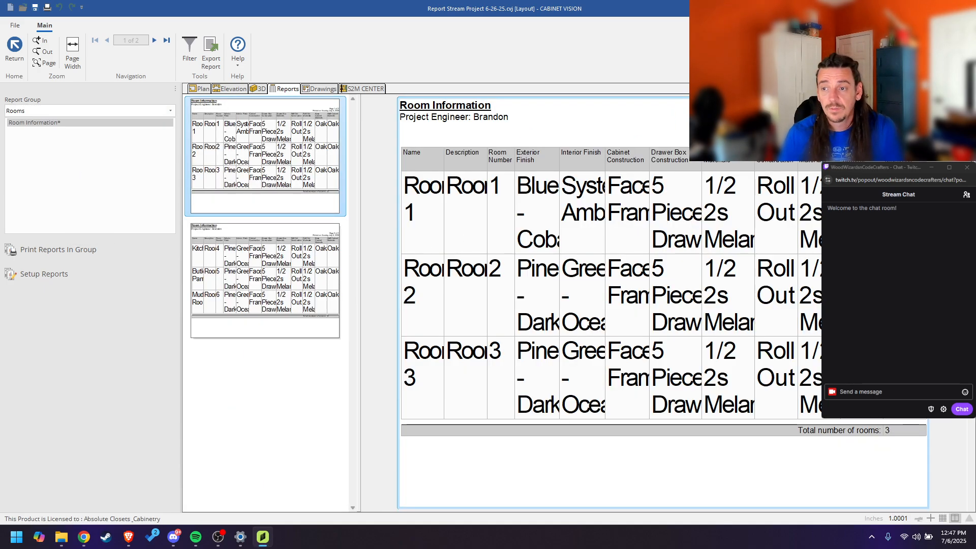
Step: Compare the total number of rooms in the footer on the report's first and second pages
{"action": "left_click", "coordinate": [300, 270]}
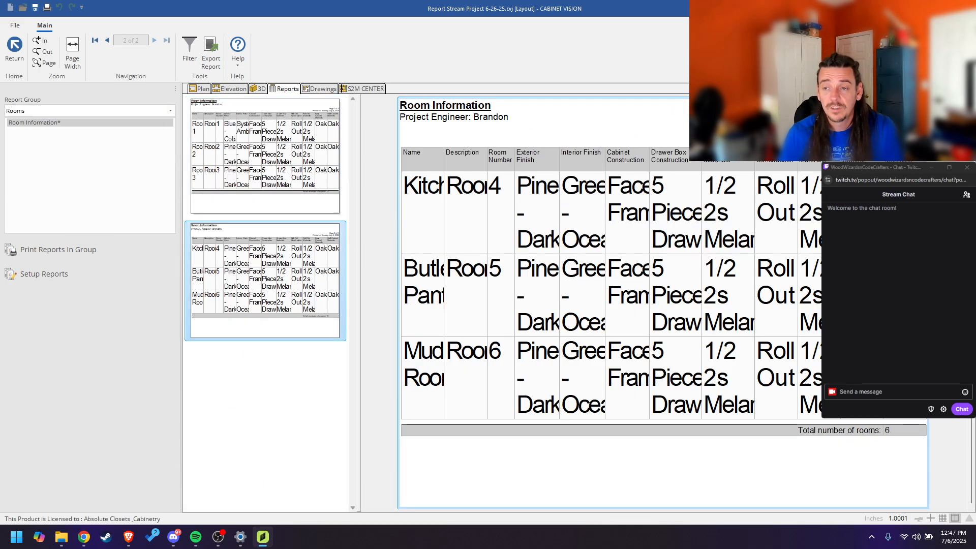
{"action": "left_click", "coordinate": [287, 181]}
{"action": "left_click", "coordinate": [265, 269]}
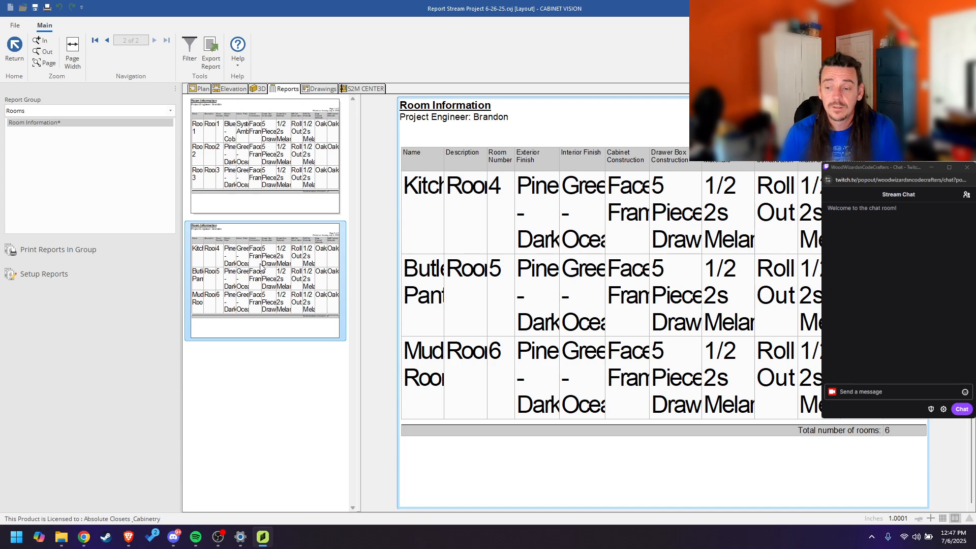
{"action": "left_click", "coordinate": [264, 162]}
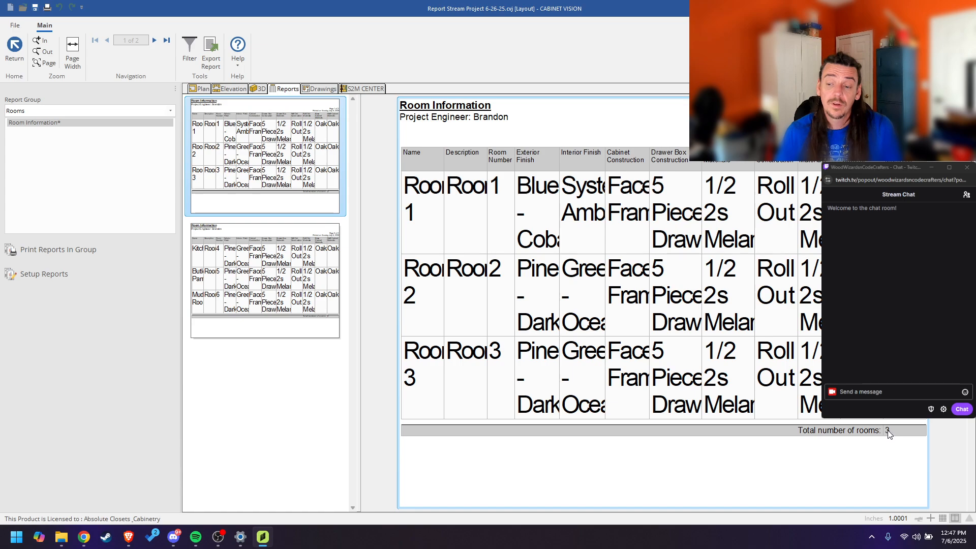
{"action": "left_click", "coordinate": [315, 273]}
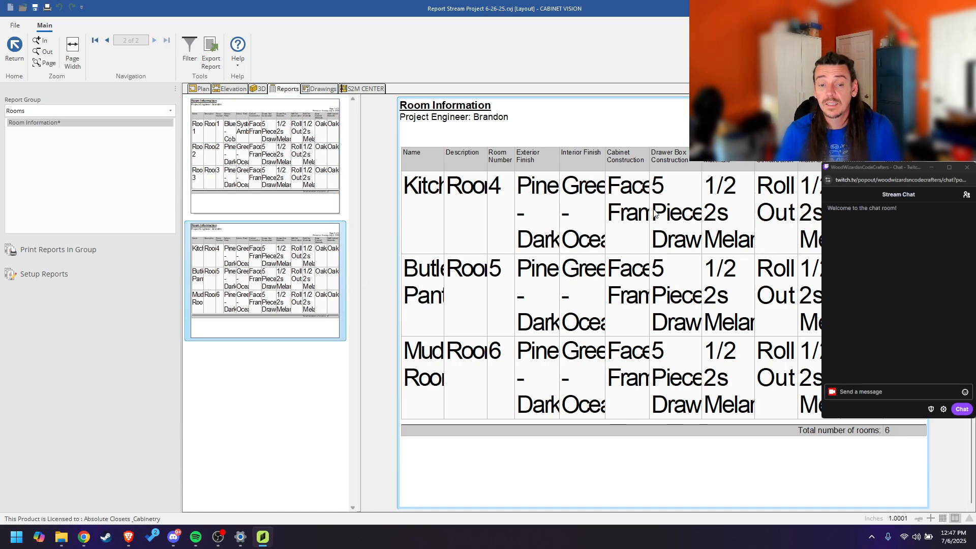
Step: Reopen the Room Information report design and set the Rooms table footer line's appearance condition to Last Page Only
{"action": "left_click", "coordinate": [57, 277]}
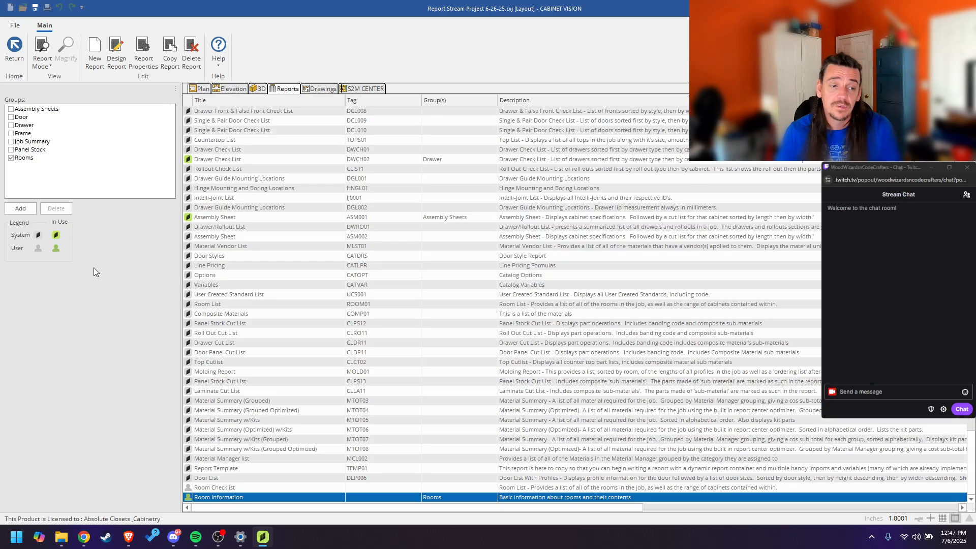
{"action": "left_click", "coordinate": [116, 50]}
{"action": "double_click", "coordinate": [710, 234]}
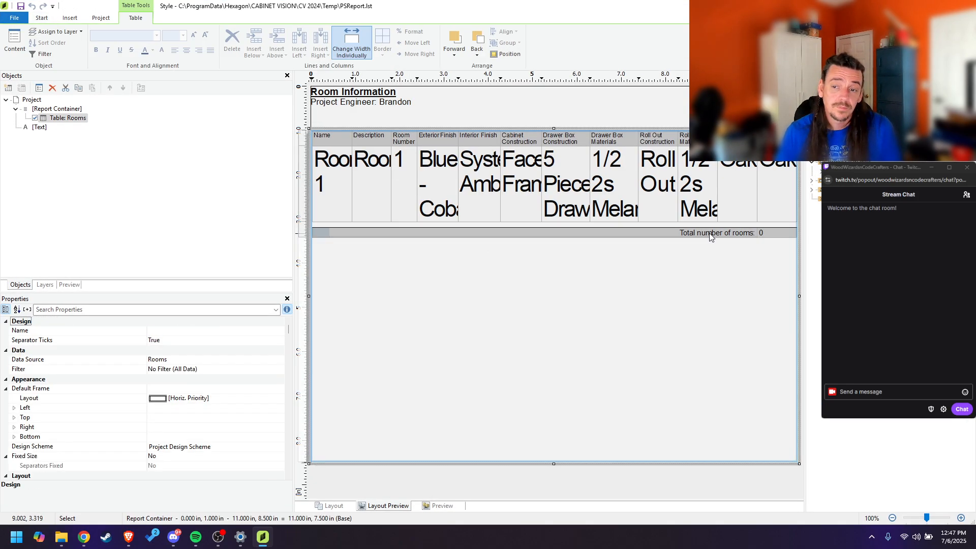
{"action": "left_click", "coordinate": [542, 243]}
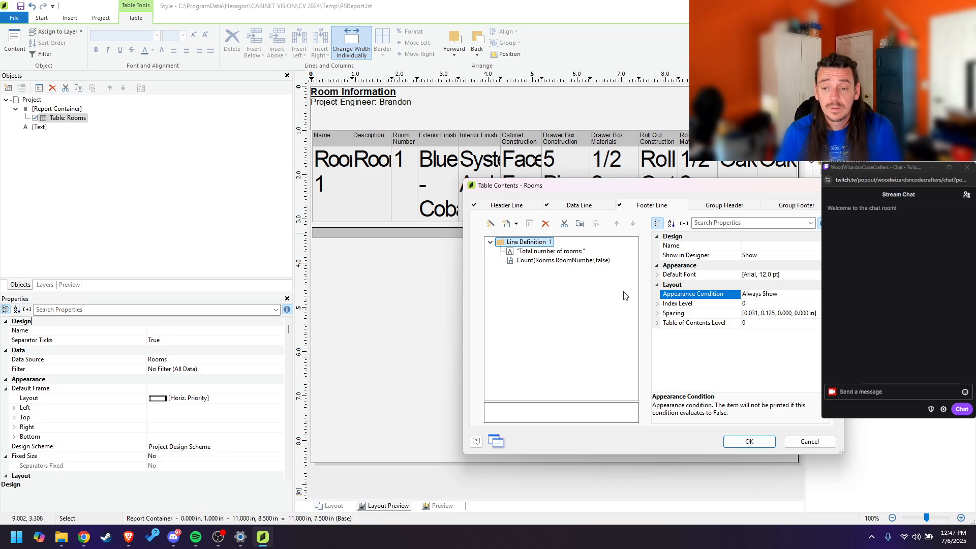
{"action": "left_click", "coordinate": [759, 295]}
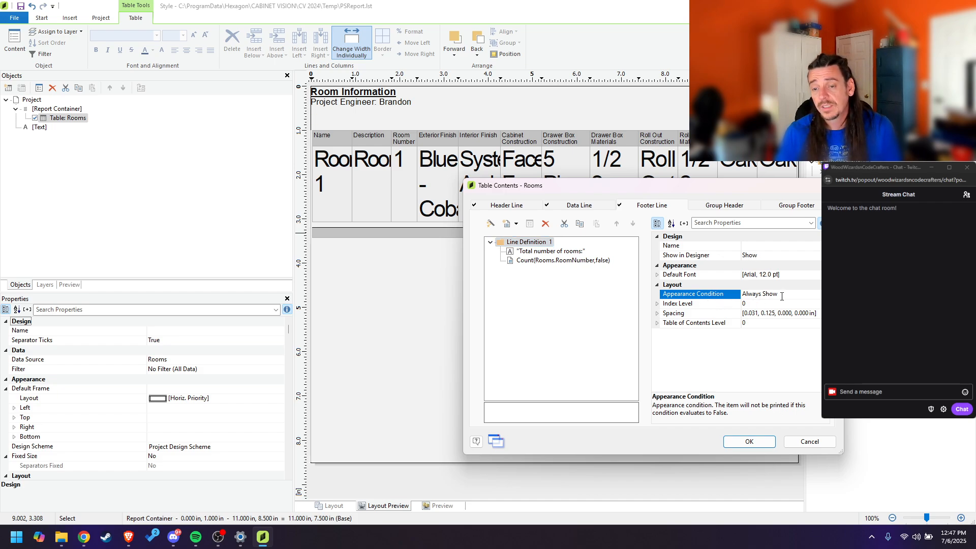
{"action": "left_click", "coordinate": [820, 293]}
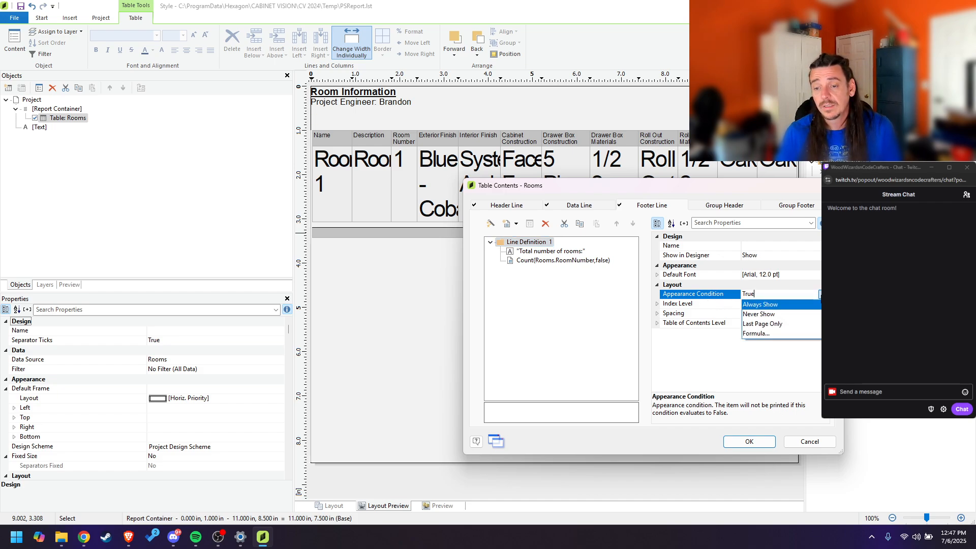
{"action": "left_click", "coordinate": [784, 325]}
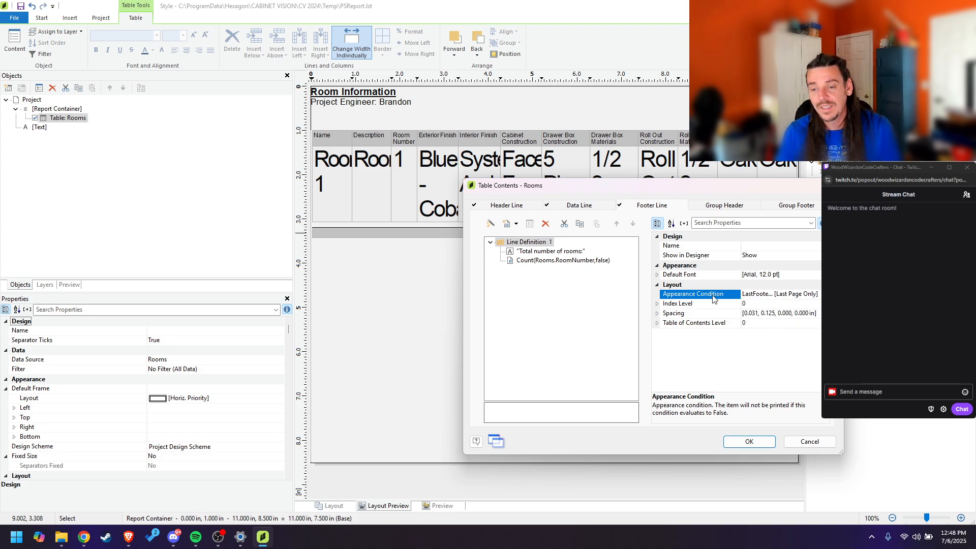
{"action": "left_click", "coordinate": [766, 442]}
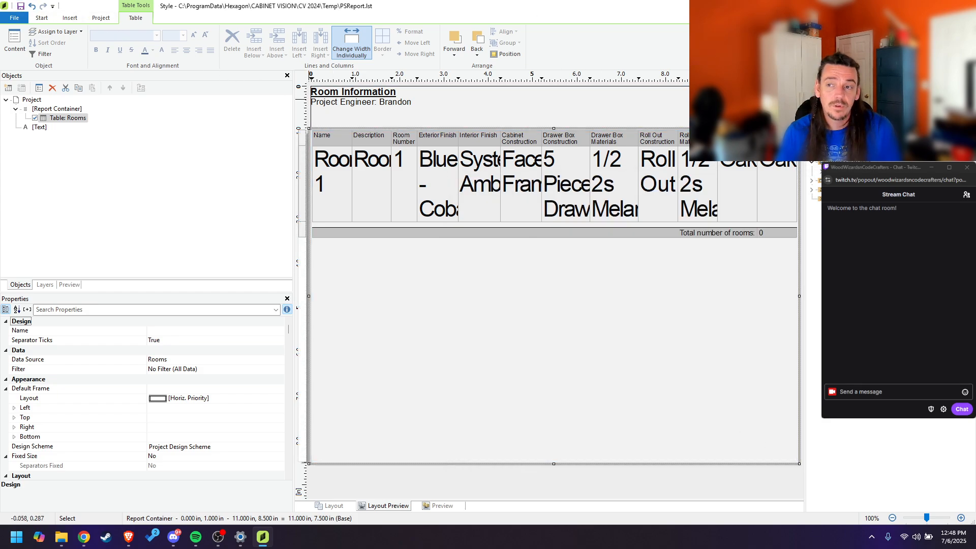
Step: Close the report designer and generate the Room Information report again from the Rooms report group
{"action": "left_click", "coordinate": [964, 6]}
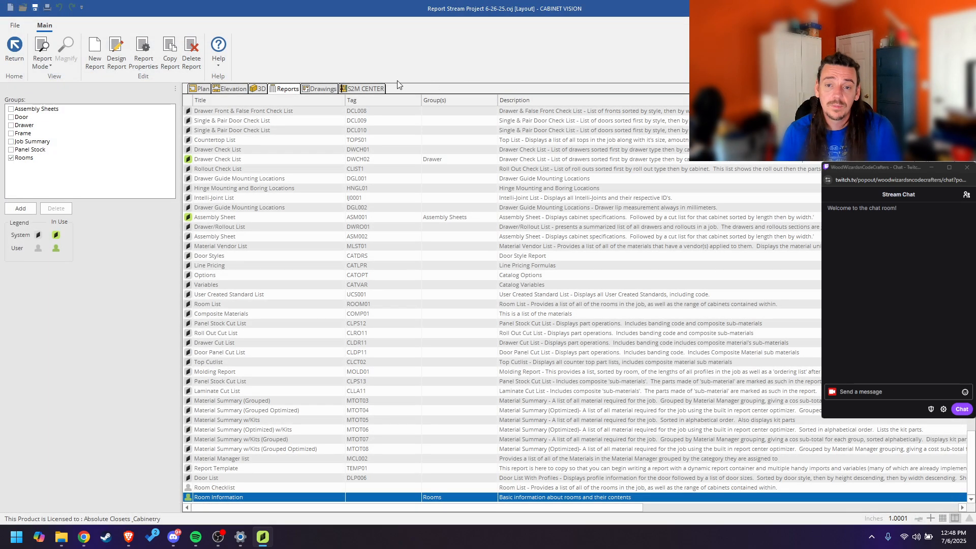
{"action": "left_click", "coordinate": [17, 50]}
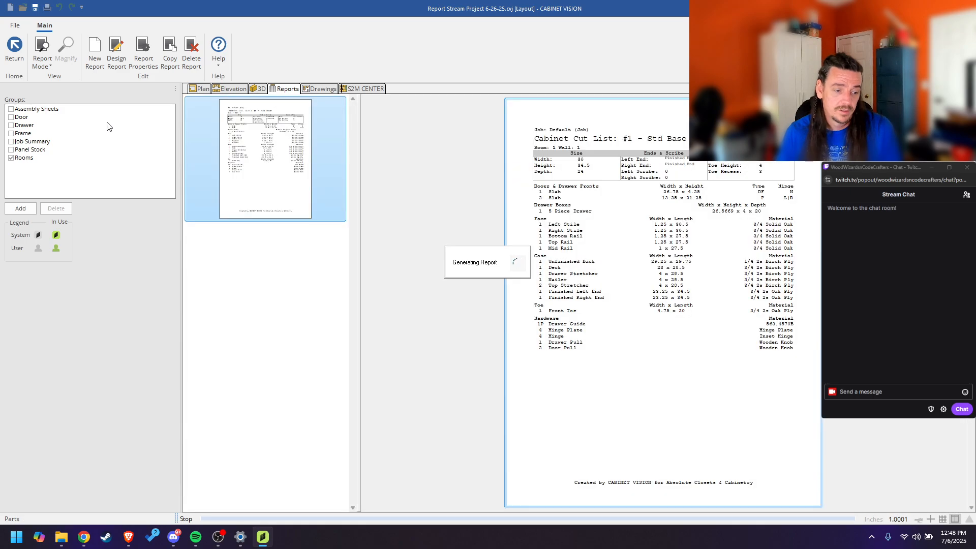
{"action": "left_click", "coordinate": [52, 110]}
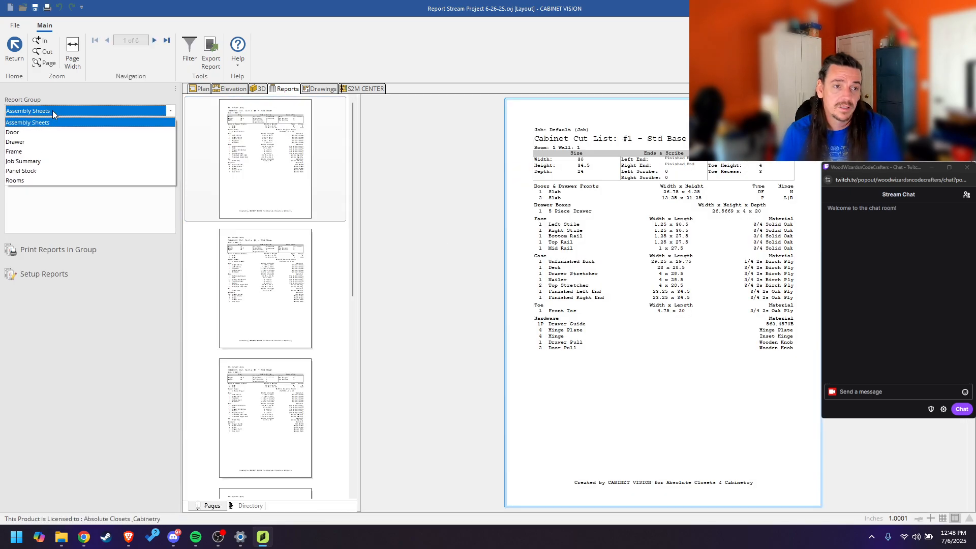
{"action": "left_click", "coordinate": [35, 179]}
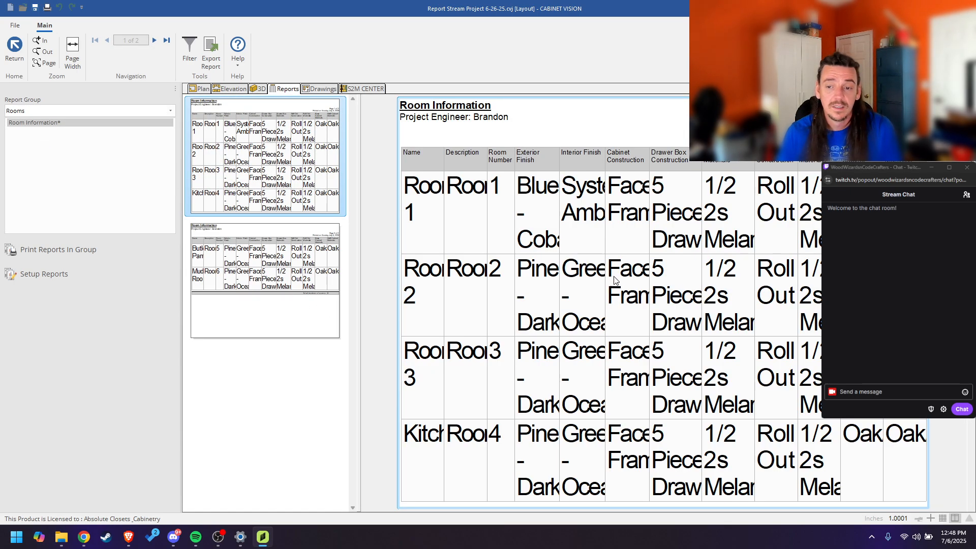
Step: Check both pages of the Room Information report for where the room-count footer prints
{"action": "scroll", "coordinate": [610, 277], "scroll_direction": "down", "scroll_amount": 1}
{"action": "scroll", "coordinate": [783, 391], "scroll_direction": "up", "scroll_amount": 1}
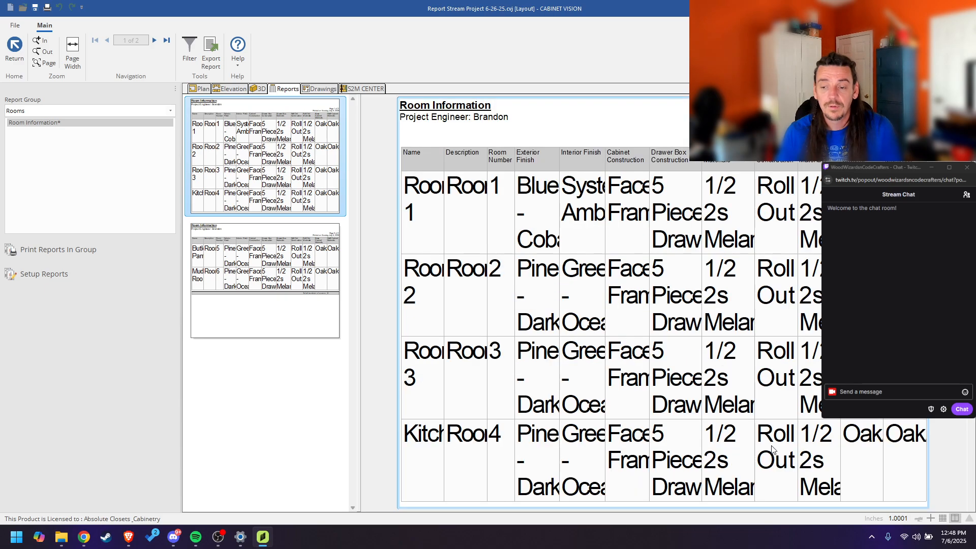
{"action": "scroll", "coordinate": [770, 401], "scroll_direction": "down", "scroll_amount": 6}
{"action": "scroll", "coordinate": [701, 391], "scroll_direction": "down", "scroll_amount": 4}
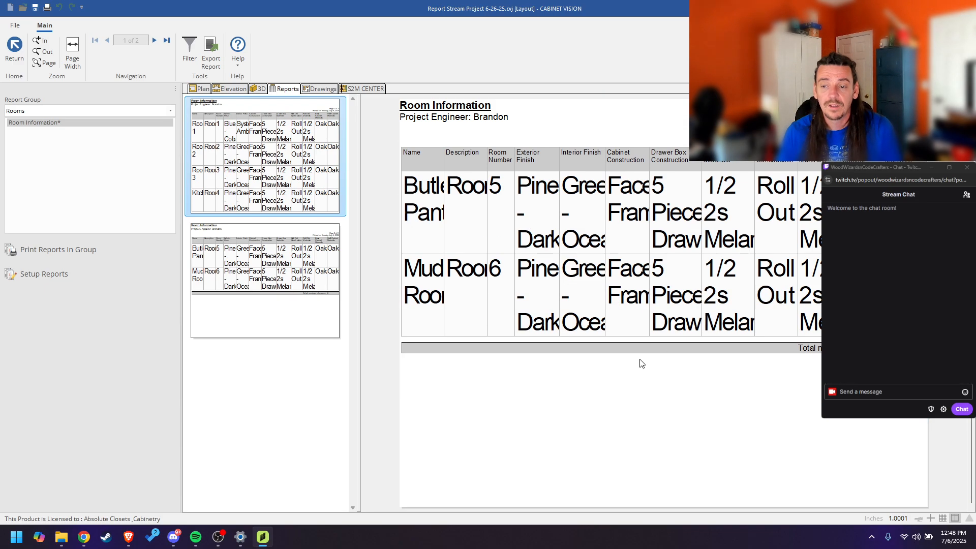
{"action": "scroll", "coordinate": [636, 352], "scroll_direction": "up", "scroll_amount": 5}
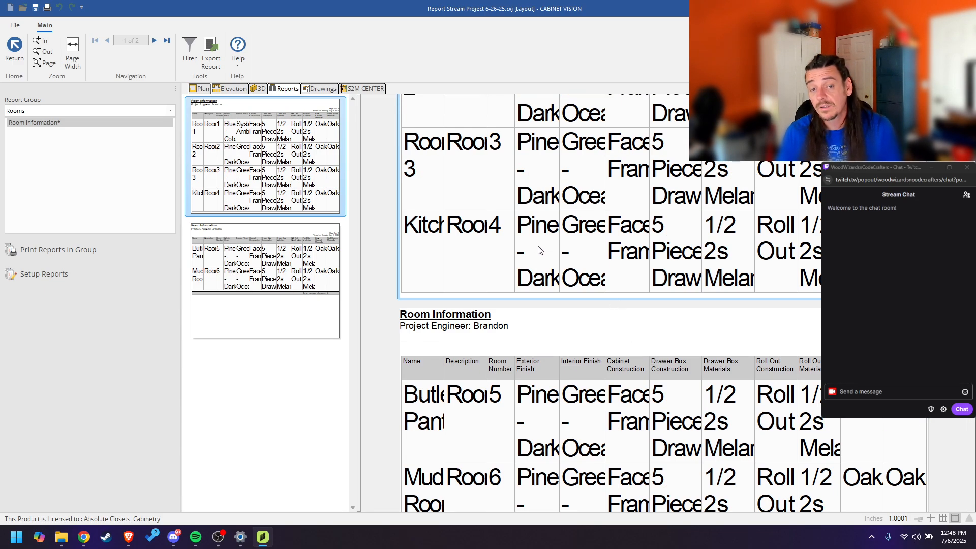
{"action": "scroll", "coordinate": [623, 264], "scroll_direction": "up", "scroll_amount": 4}
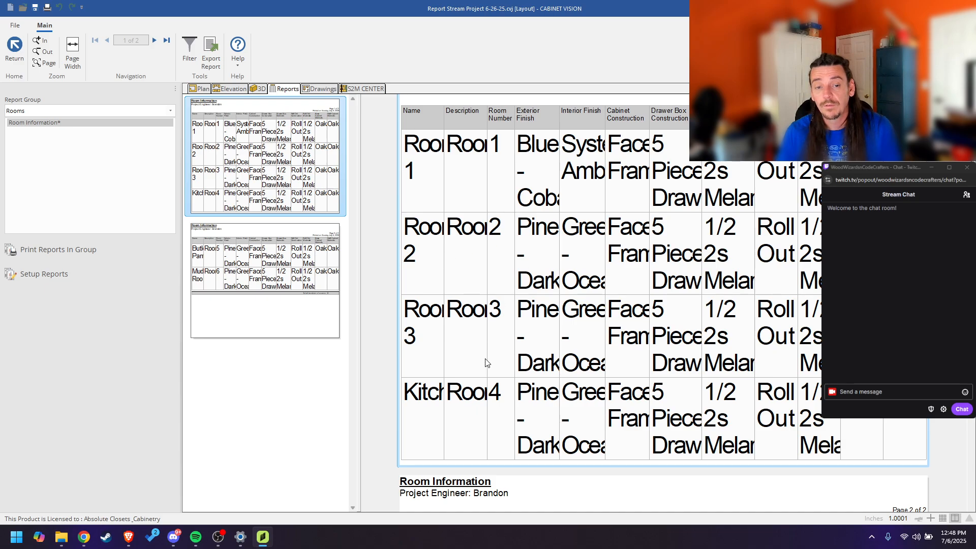
{"action": "scroll", "coordinate": [525, 359], "scroll_direction": "down", "scroll_amount": 9}
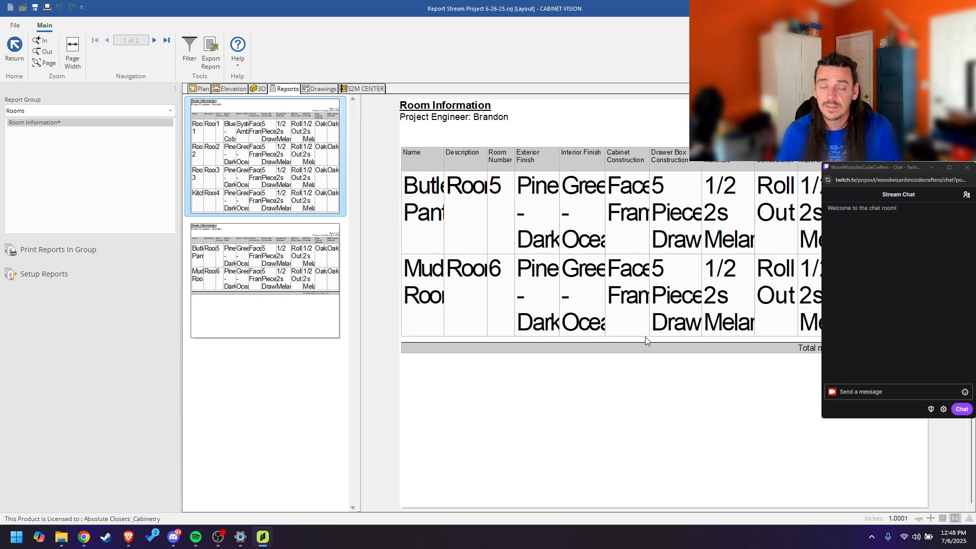
{"action": "scroll", "coordinate": [645, 337], "scroll_direction": "up", "scroll_amount": 9}
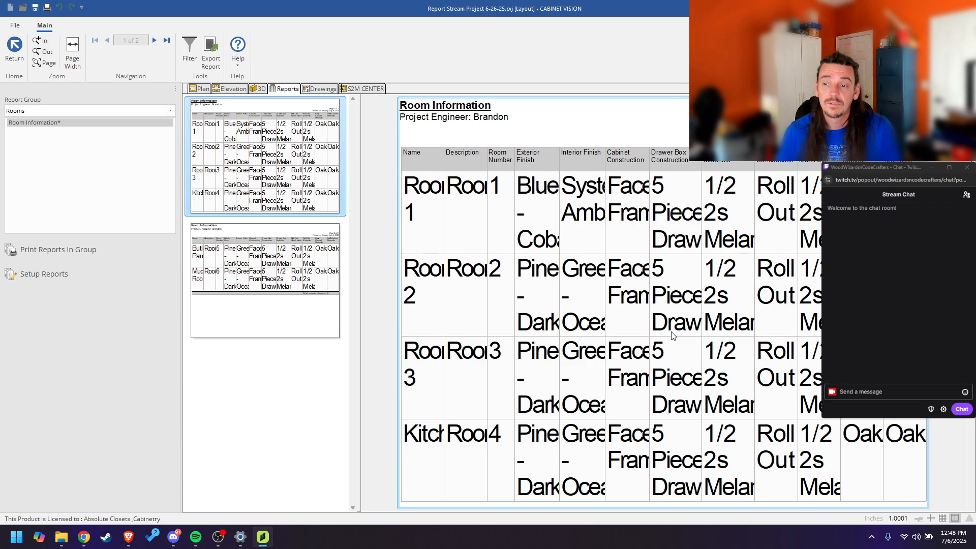